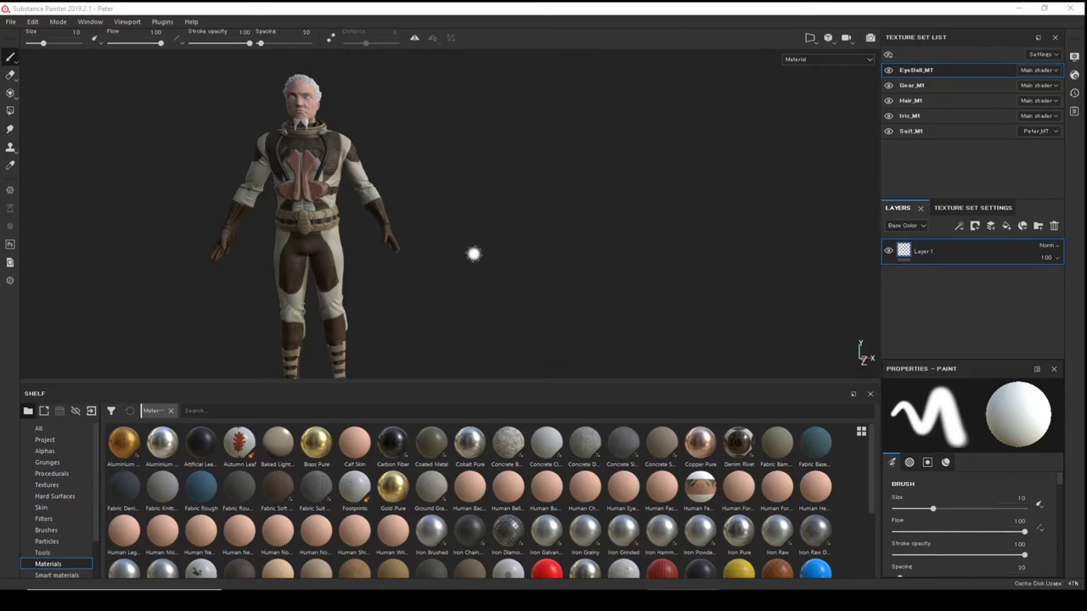
Examine the textured character from several angles, from the full suit up to the head and chest.
{"action": "left_click_drag", "start_coordinate": [493, 246], "coordinate": [517, 247], "text": "alt"}
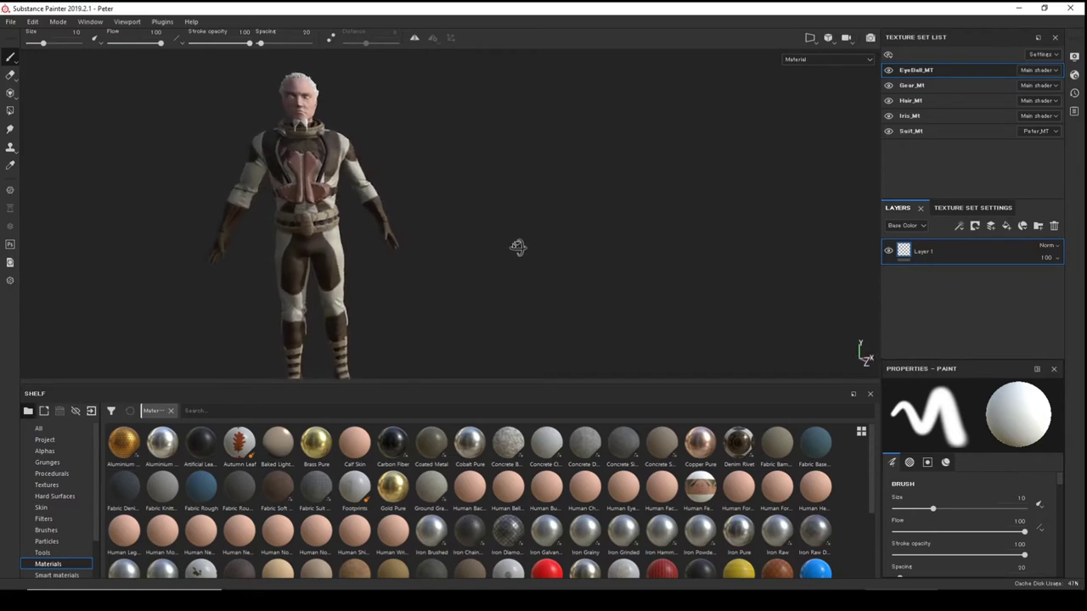
{"action": "middle_click_drag", "start_coordinate": [473, 252], "coordinate": [551, 247], "text": "alt"}
{"action": "scroll", "coordinate": [609, 207], "scroll_direction": "up", "scroll_amount": 3}
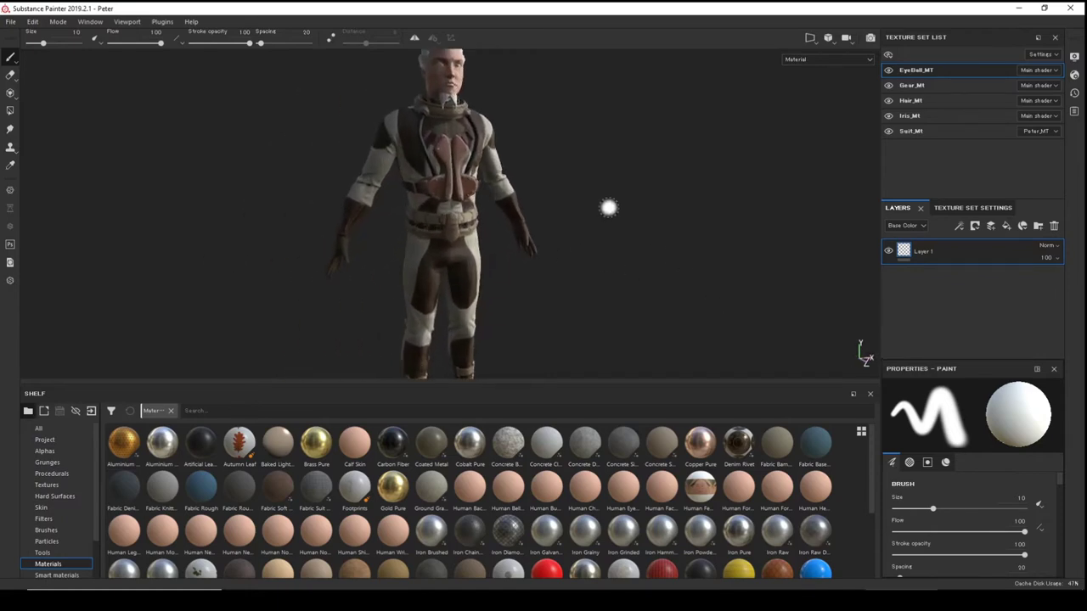
{"action": "middle_click_drag", "start_coordinate": [609, 207], "coordinate": [563, 315], "text": "alt"}
{"action": "left_click_drag", "start_coordinate": [563, 315], "coordinate": [453, 219], "text": "alt"}
{"action": "middle_click_drag", "start_coordinate": [453, 220], "coordinate": [466, 157], "text": "alt"}
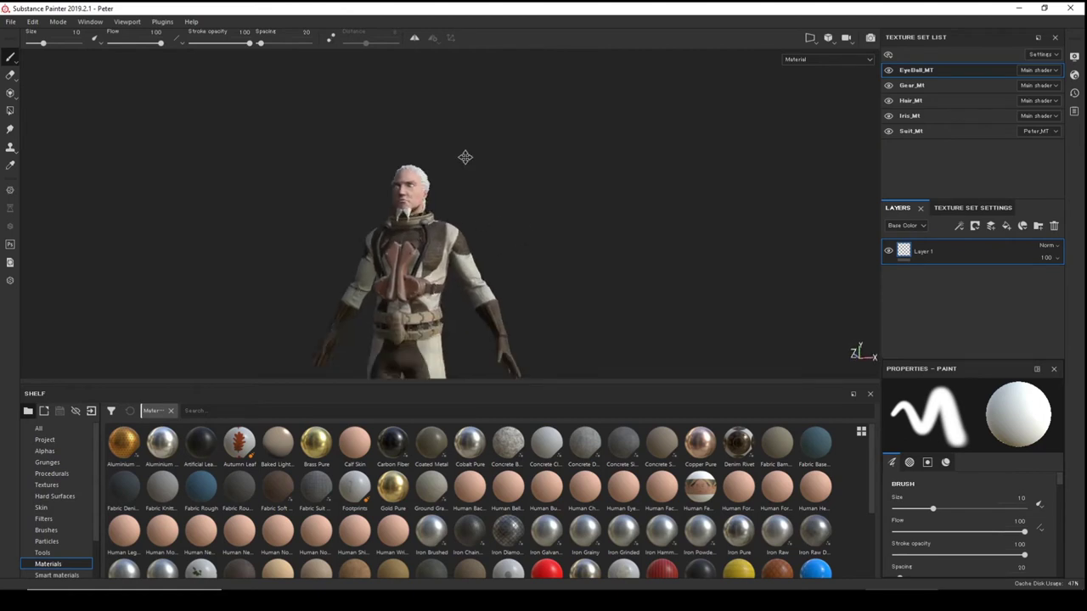
{"action": "scroll", "coordinate": [465, 157], "scroll_direction": "up", "scroll_amount": 2}
{"action": "left_click_drag", "start_coordinate": [427, 146], "coordinate": [479, 146], "text": "alt"}
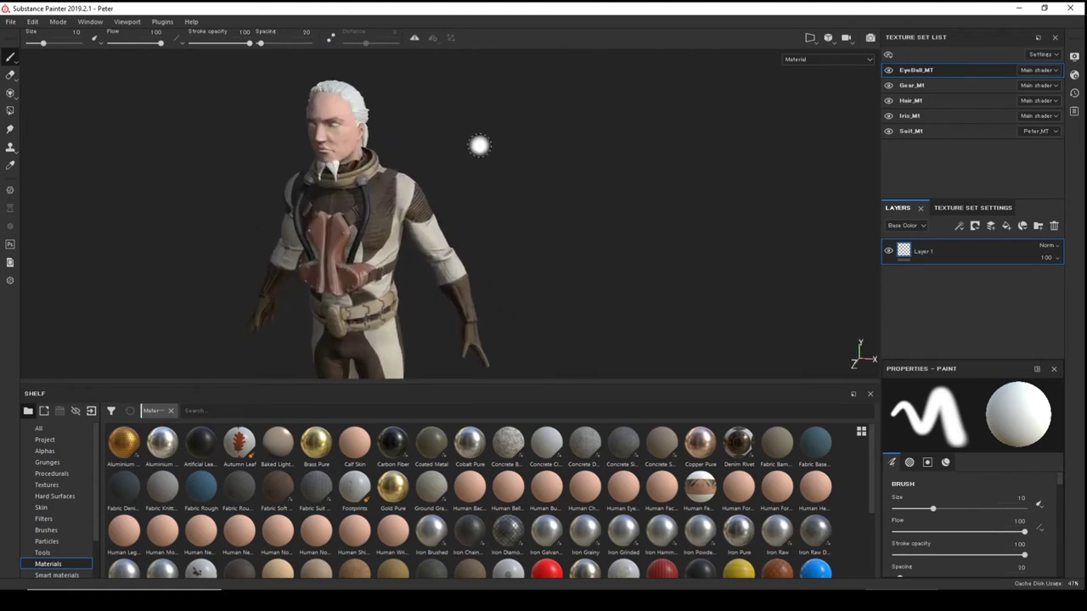
{"action": "middle_click_drag", "start_coordinate": [479, 146], "coordinate": [444, 223], "text": "alt"}
{"action": "left_click_drag", "start_coordinate": [444, 224], "coordinate": [417, 233], "text": "alt"}
{"action": "middle_click_drag", "start_coordinate": [417, 232], "coordinate": [430, 151], "text": "alt"}
{"action": "left_click_drag", "start_coordinate": [430, 150], "coordinate": [624, 204], "text": "alt"}
{"action": "scroll", "coordinate": [539, 204], "scroll_direction": "up", "scroll_amount": 5}
{"action": "middle_click_drag", "start_coordinate": [627, 174], "coordinate": [617, 321], "text": "alt"}
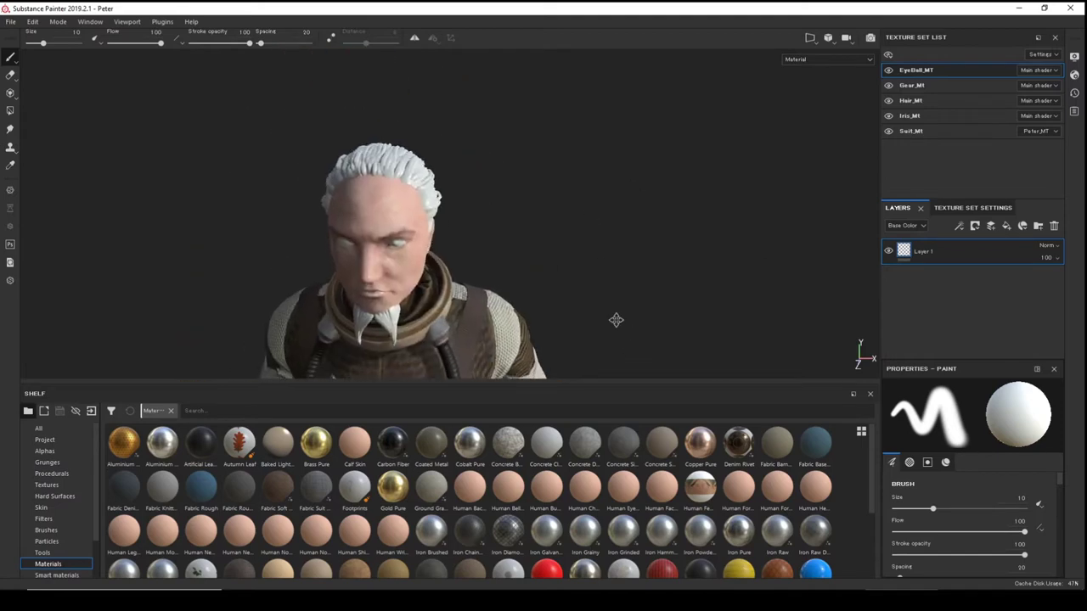
{"action": "left_click_drag", "start_coordinate": [617, 320], "coordinate": [507, 226], "text": "alt"}
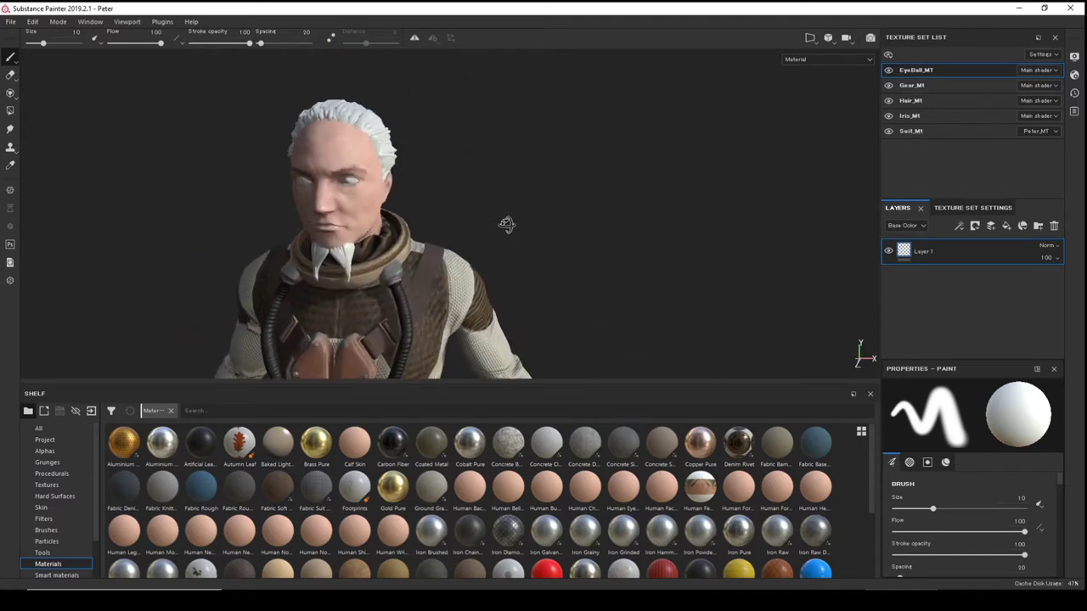
Review the texture export settings with the Vray configuration, inspect the output map presets, and close the dialog without exporting.
{"action": "left_click", "coordinate": [11, 21]}
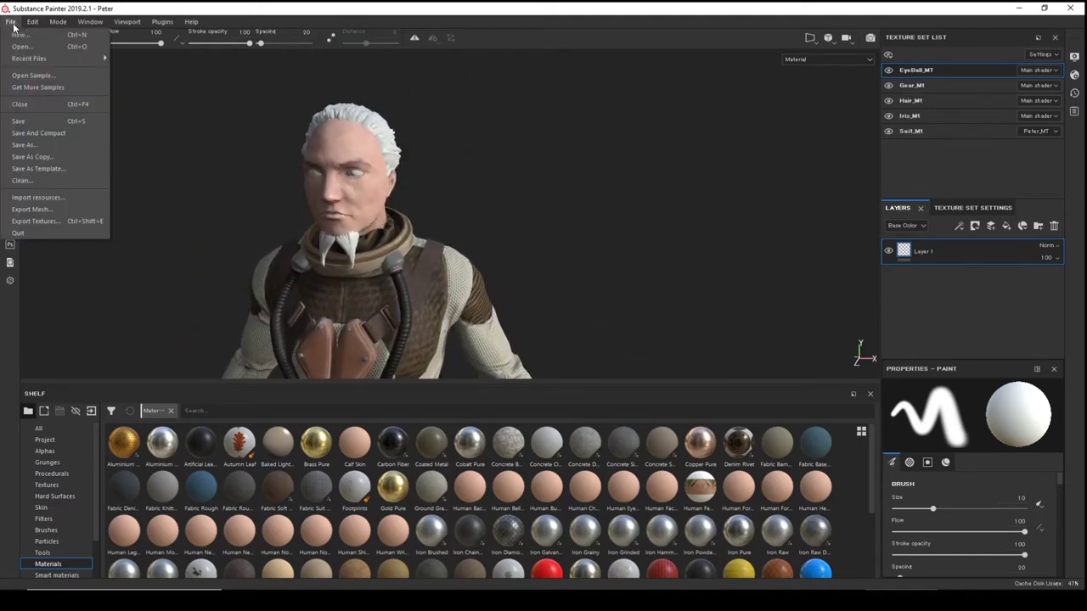
{"action": "left_click", "coordinate": [48, 221]}
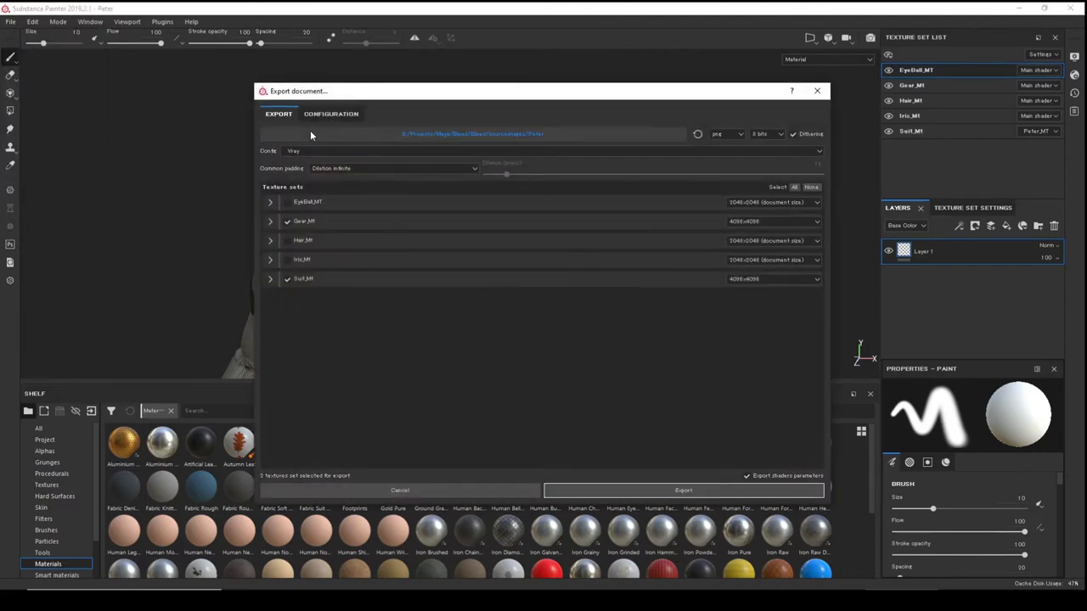
{"action": "left_click", "coordinate": [311, 151]}
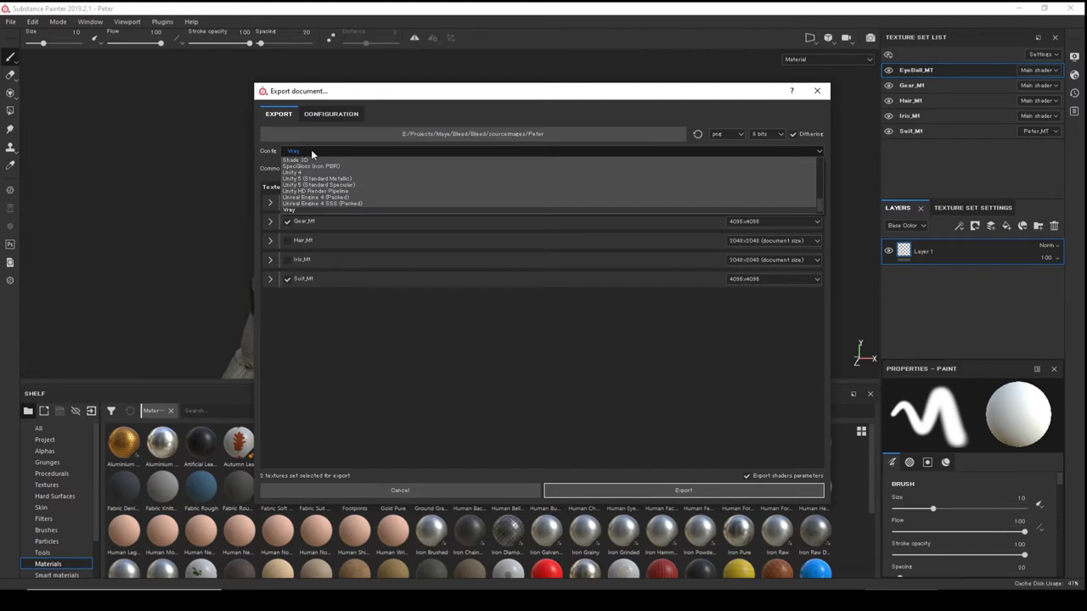
{"action": "scroll", "coordinate": [322, 207], "scroll_direction": "down", "scroll_amount": 1}
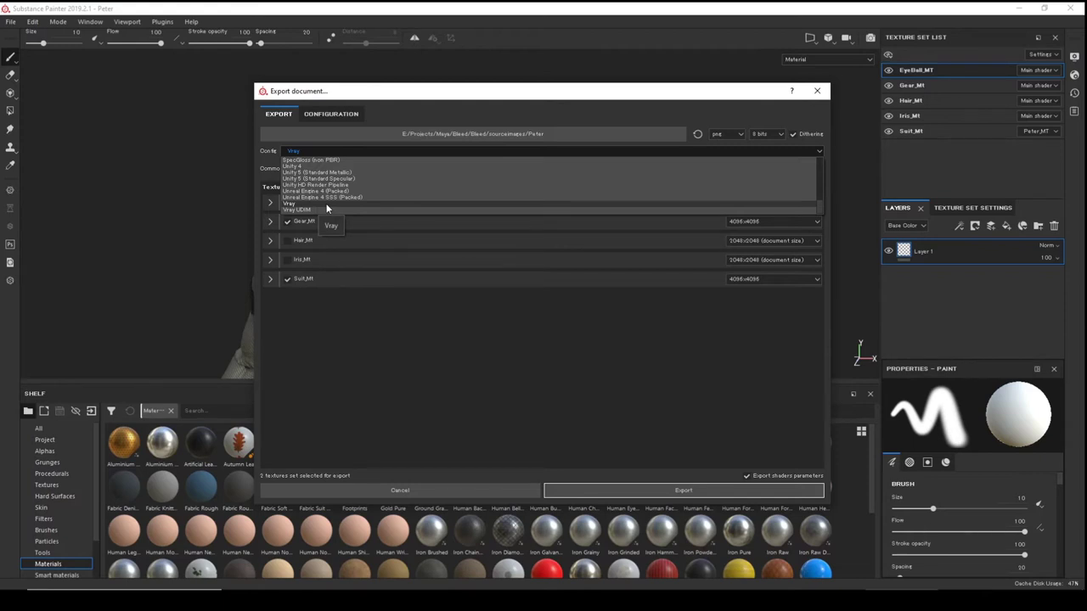
{"action": "left_click", "coordinate": [327, 207]}
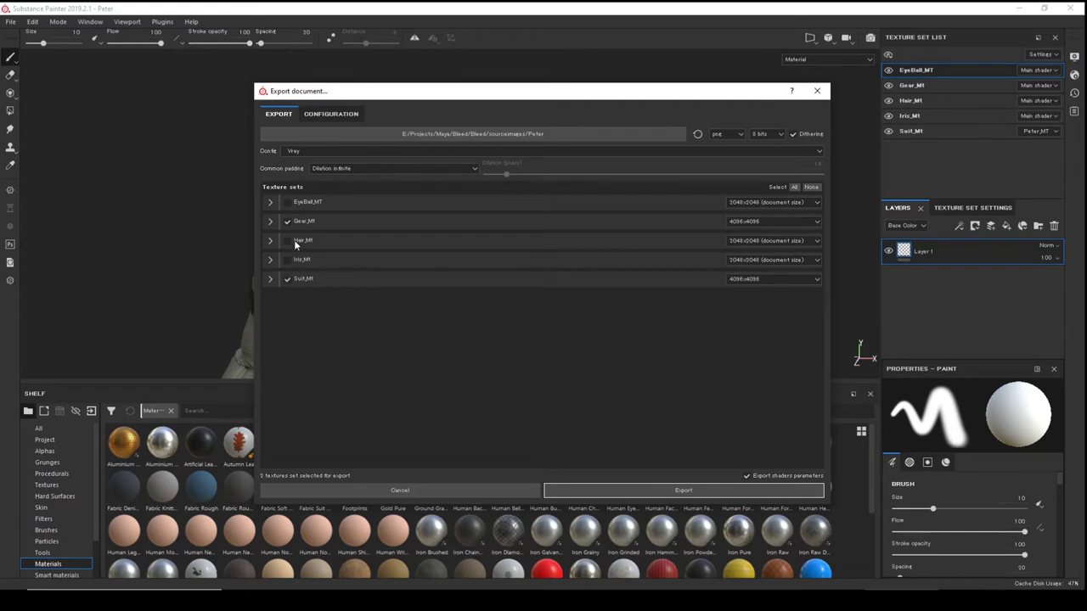
{"action": "left_click", "coordinate": [748, 280]}
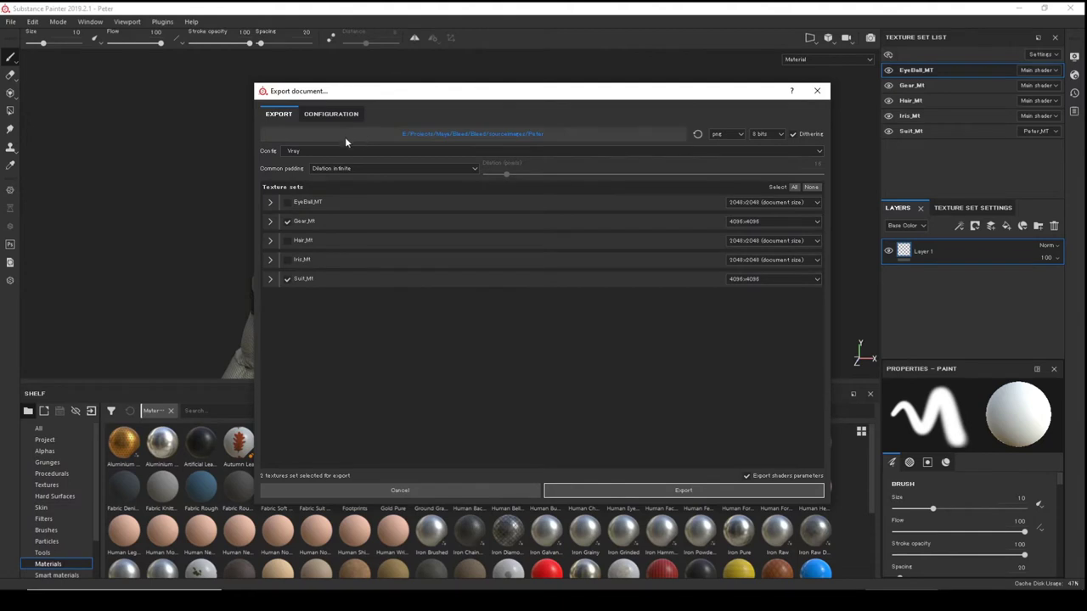
{"action": "left_click", "coordinate": [325, 117]}
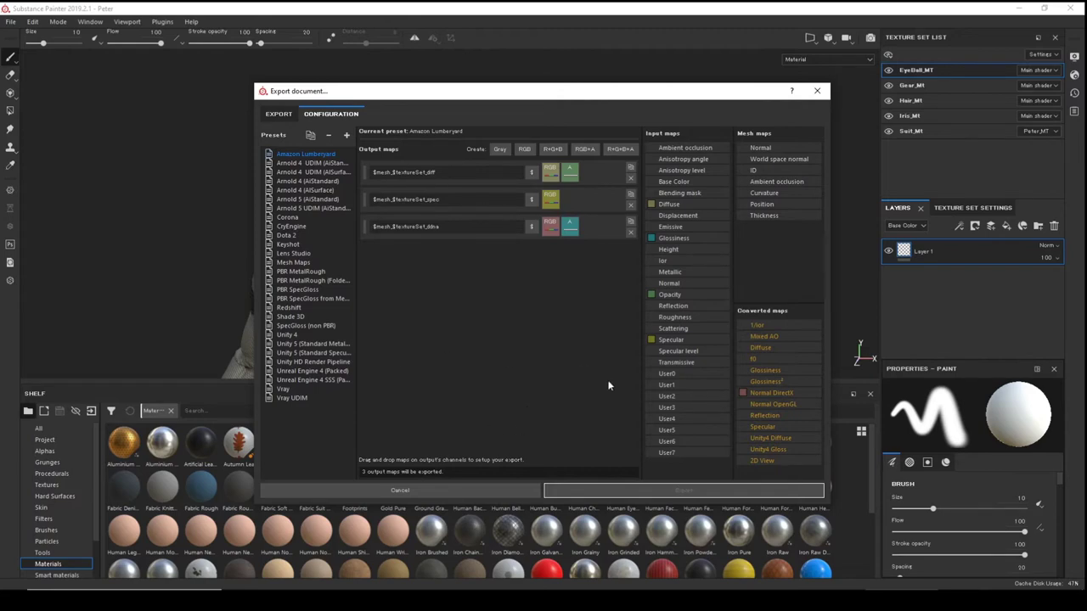
{"action": "left_click", "coordinate": [503, 490]}
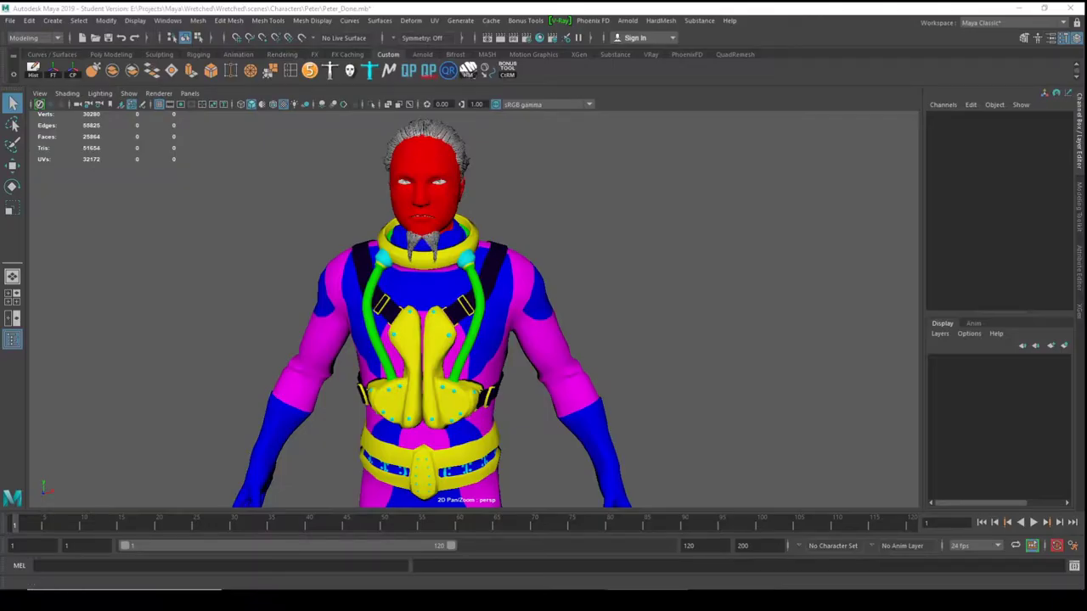
Switch to Maya, clear the node graph in Hypershade, and widen the Hypershade window.
{"action": "left_click_drag", "start_coordinate": [934, 324], "coordinate": [816, 32]}
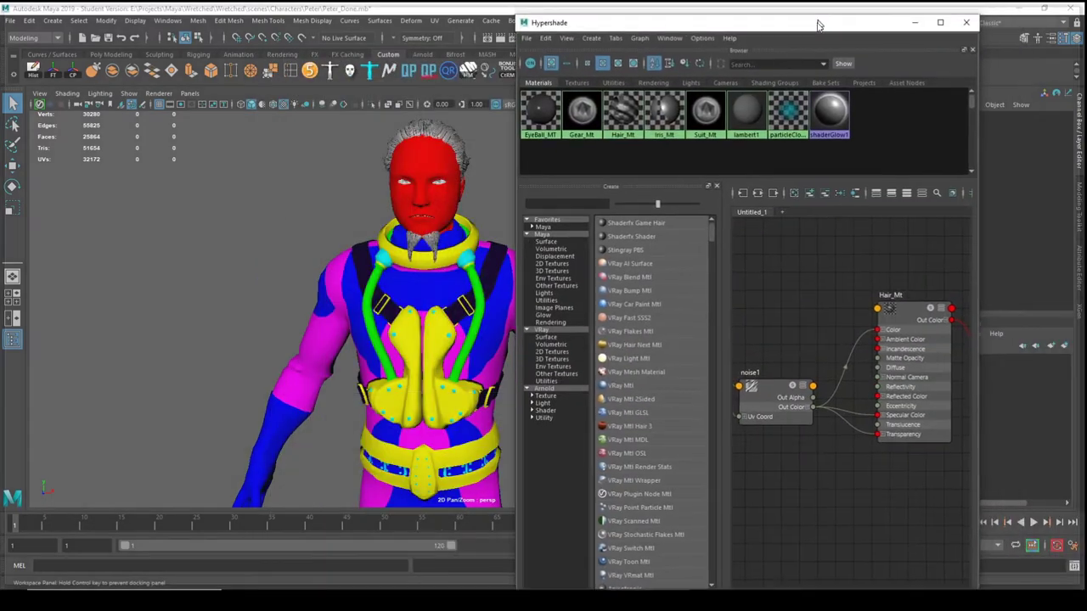
{"action": "left_click_drag", "start_coordinate": [731, 27], "coordinate": [732, 63]}
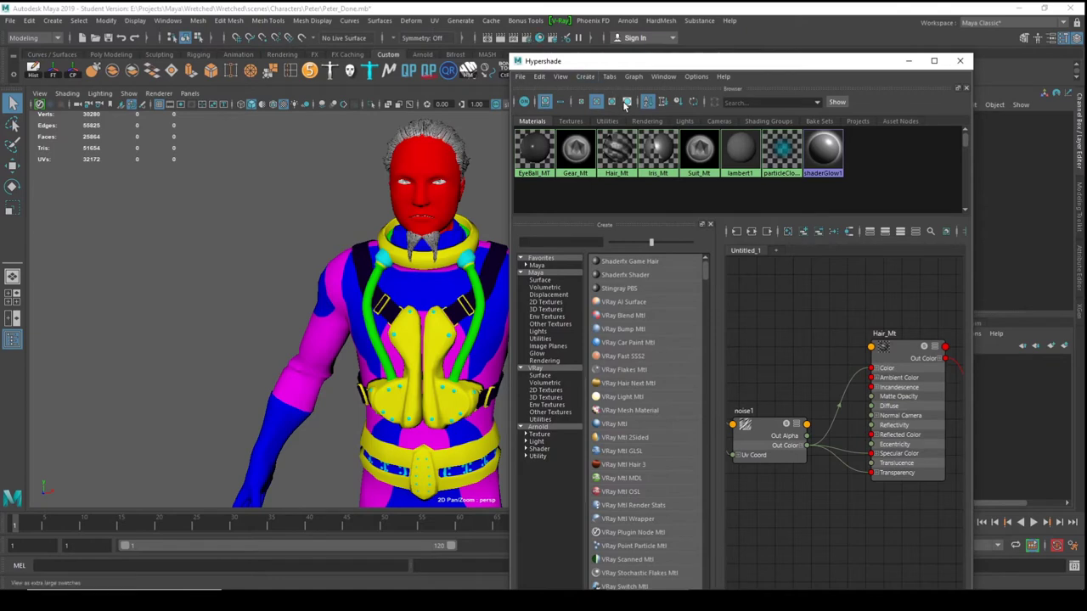
{"action": "left_click_drag", "start_coordinate": [755, 61], "coordinate": [754, 36]}
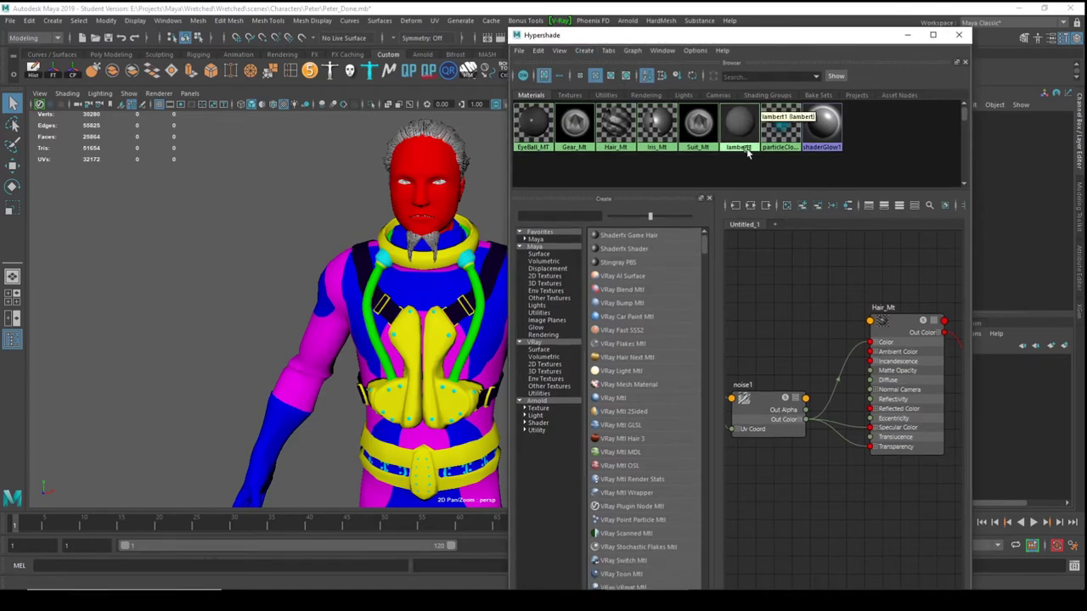
{"action": "left_click", "coordinate": [786, 206]}
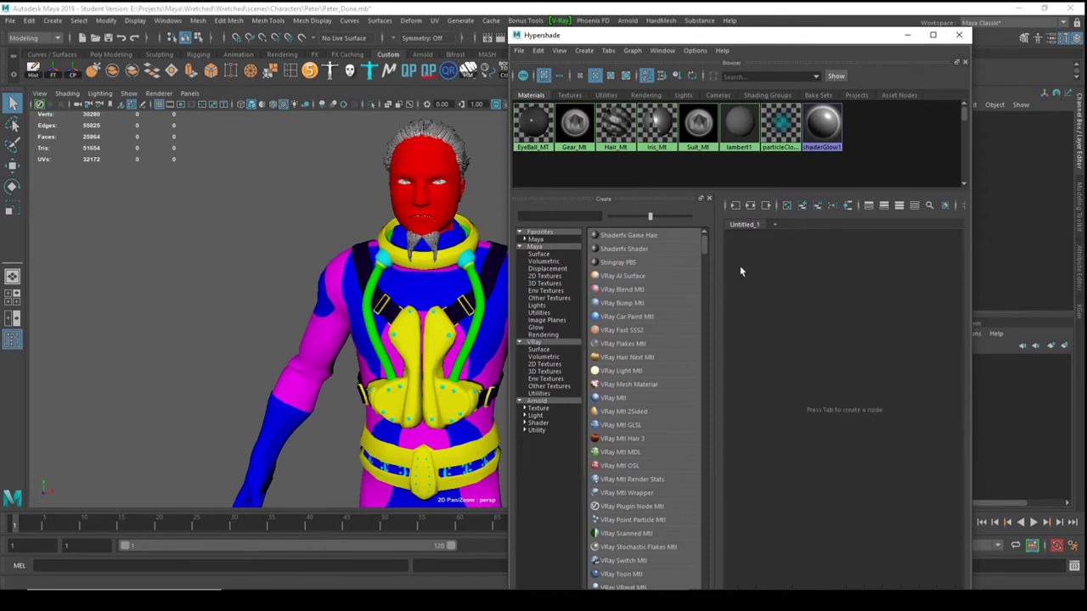
{"action": "left_click_drag", "start_coordinate": [507, 251], "coordinate": [277, 251]}
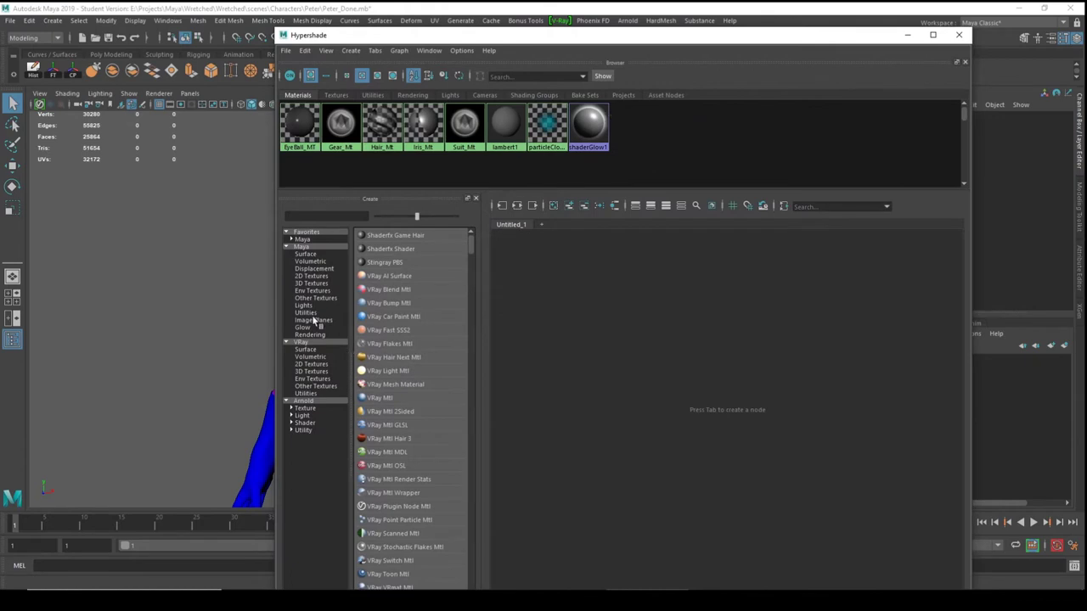
Create a VRay Mtl material from the VRay surface shaders.
{"action": "left_click", "coordinate": [306, 349]}
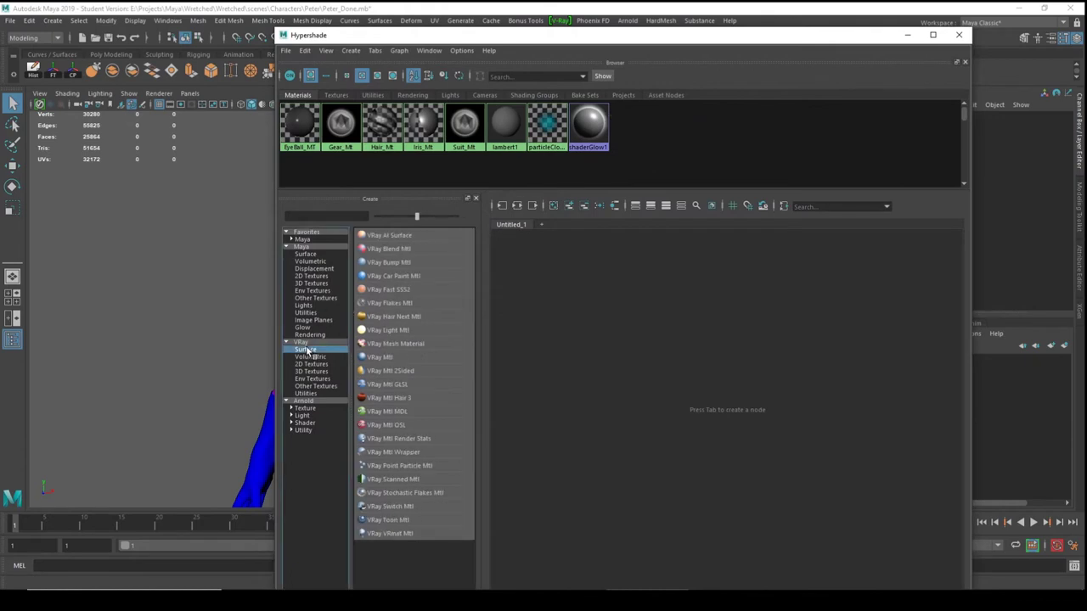
{"action": "left_click", "coordinate": [304, 343]}
{"action": "left_click", "coordinate": [390, 356]}
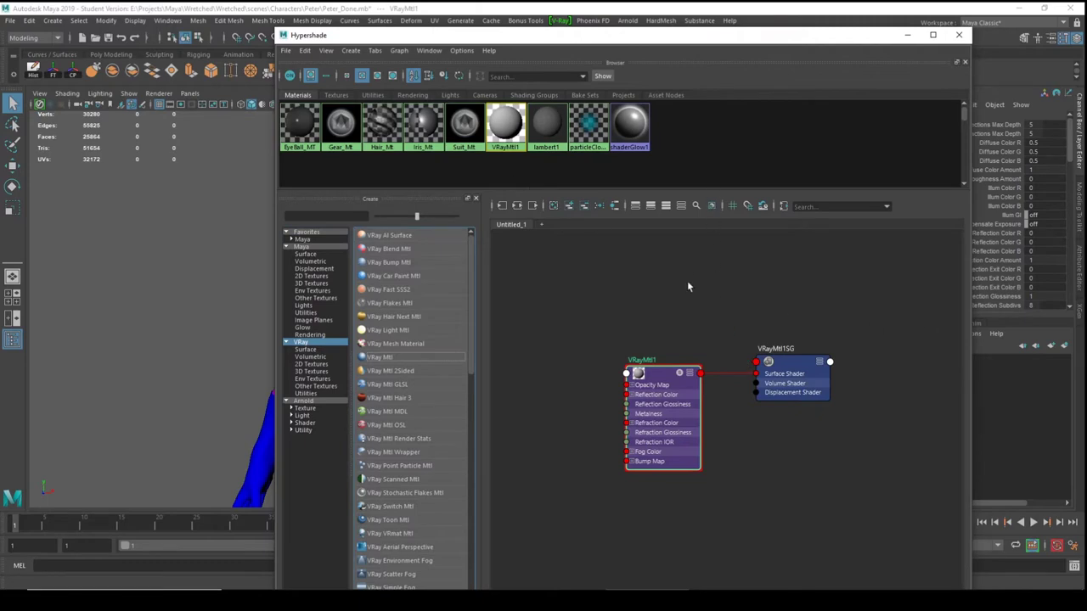
Rename the new VRay material as Suit_MT.
{"action": "left_click_drag", "start_coordinate": [774, 34], "coordinate": [664, 25]}
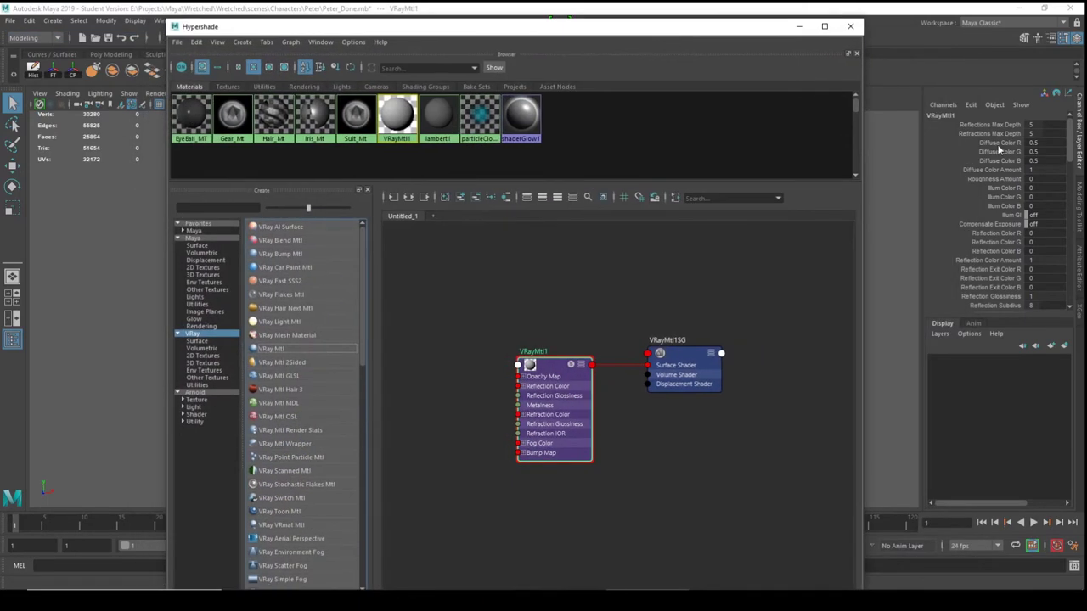
{"action": "left_click", "coordinate": [941, 116]}
{"action": "type", "text": "s"}
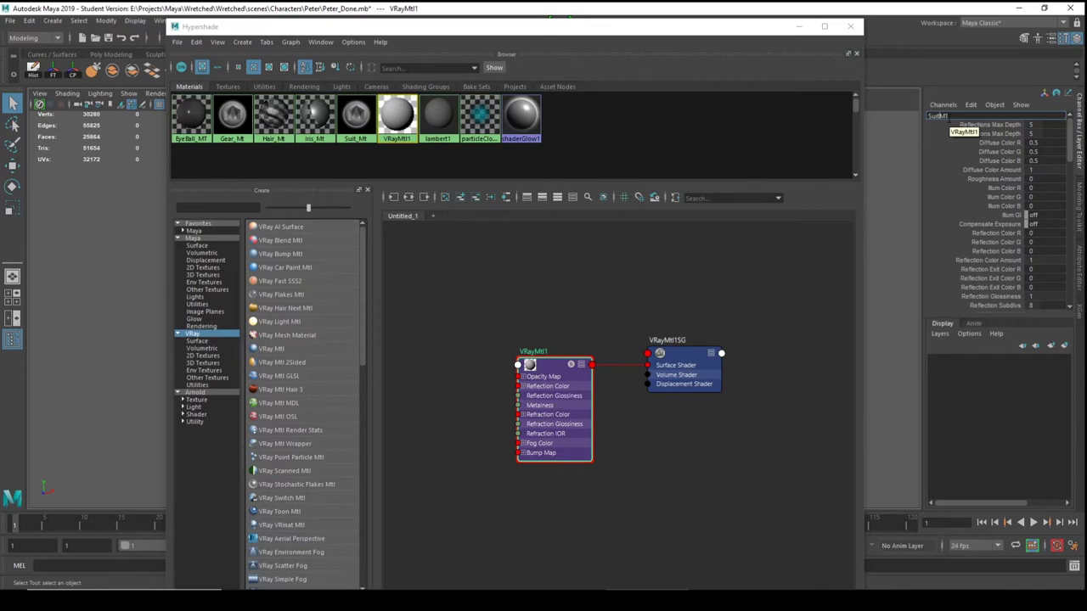
{"action": "type", "text": "uit_MT"}
{"action": "key", "text": "Return"}
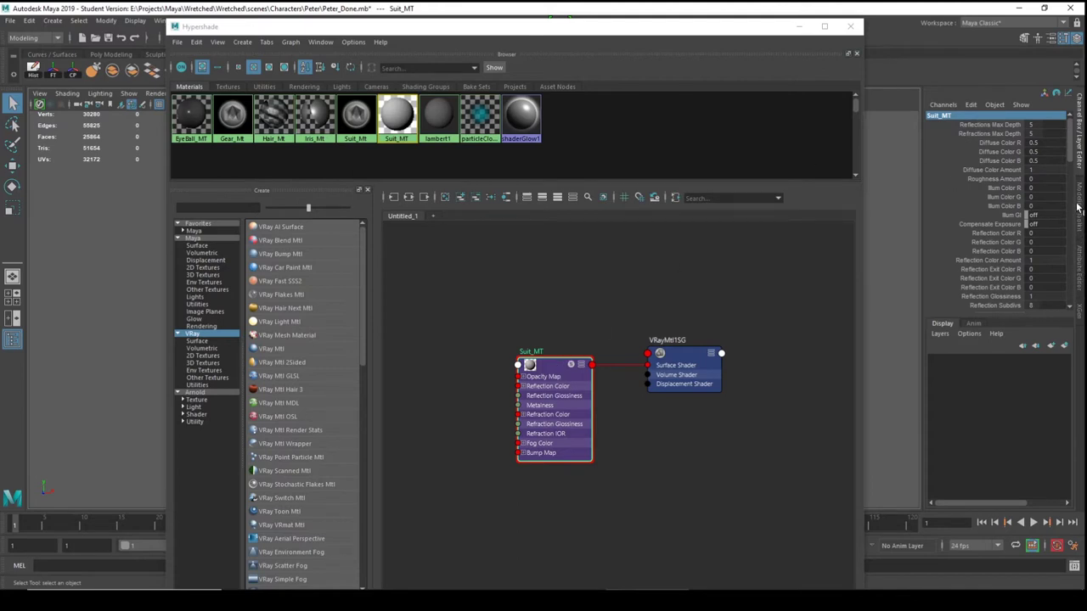
Show the attributes of Suit_MT and connect a File texture node to its Diffuse Color.
{"action": "left_click", "coordinate": [1079, 206]}
{"action": "left_click", "coordinate": [1082, 144]}
{"action": "left_click", "coordinate": [546, 367]}
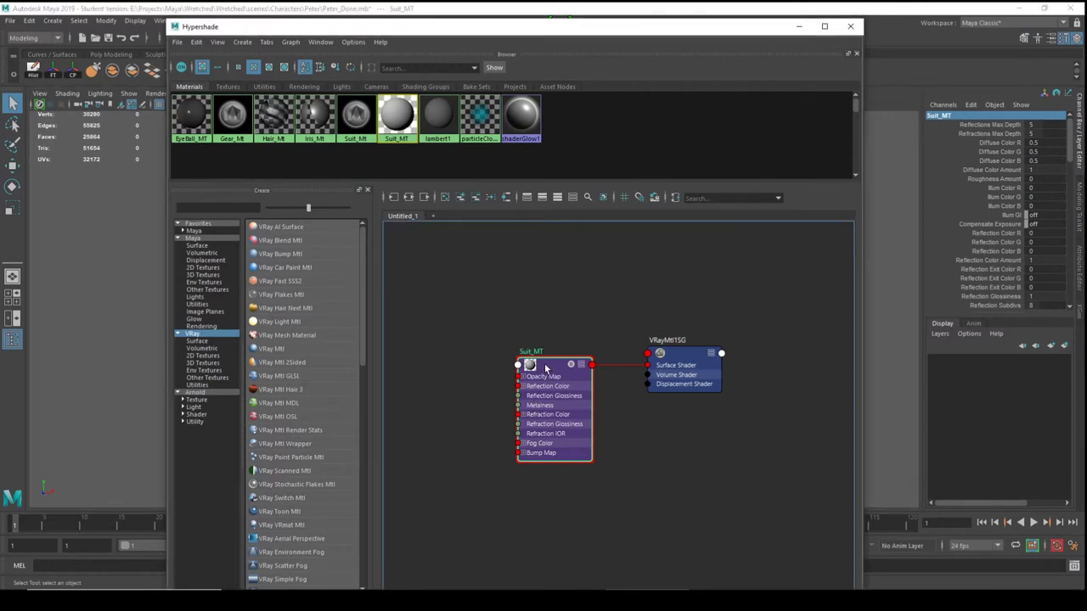
{"action": "left_click", "coordinate": [1080, 274]}
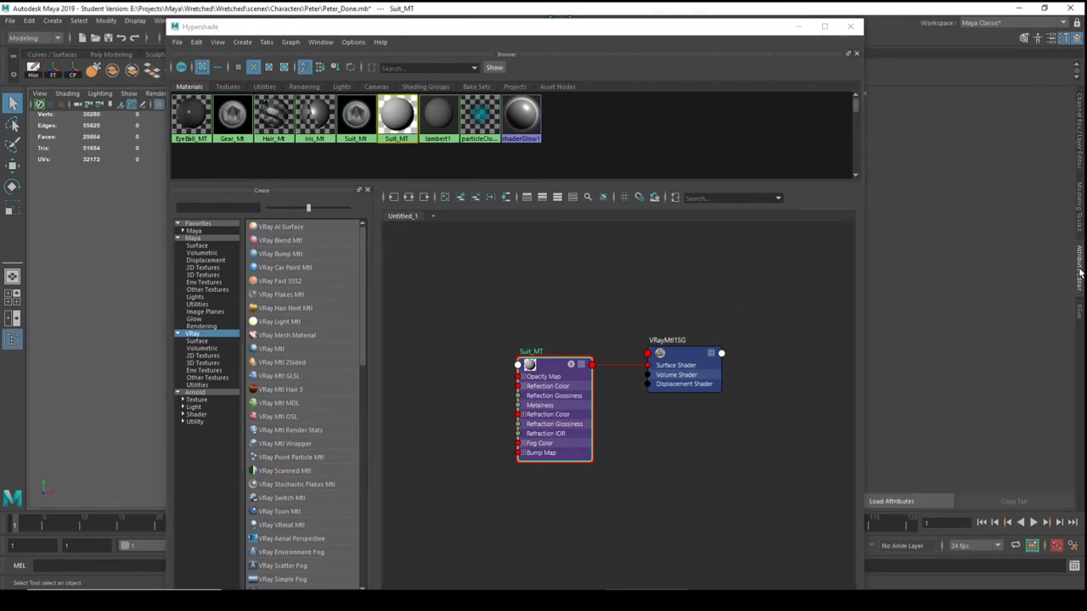
{"action": "left_click_drag", "start_coordinate": [743, 31], "coordinate": [580, 24]}
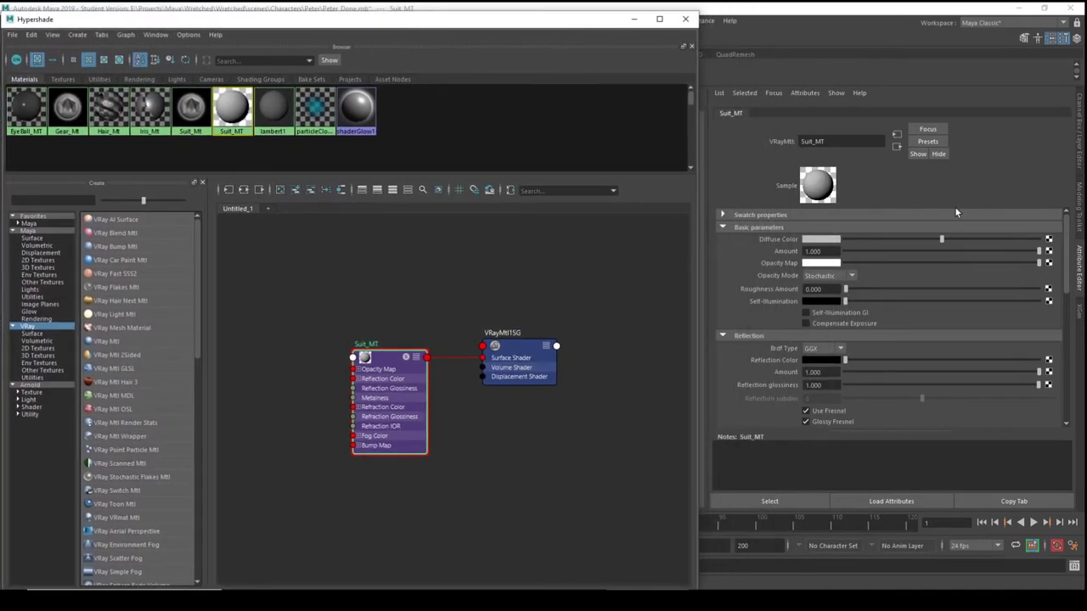
{"action": "left_click", "coordinate": [1049, 240]}
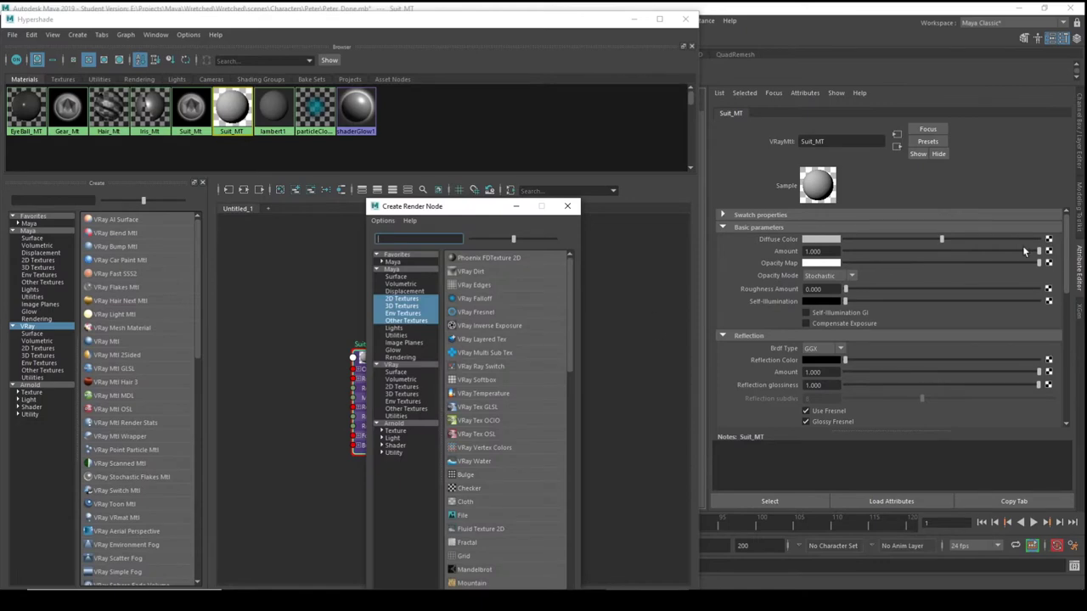
{"action": "left_click", "coordinate": [458, 516]}
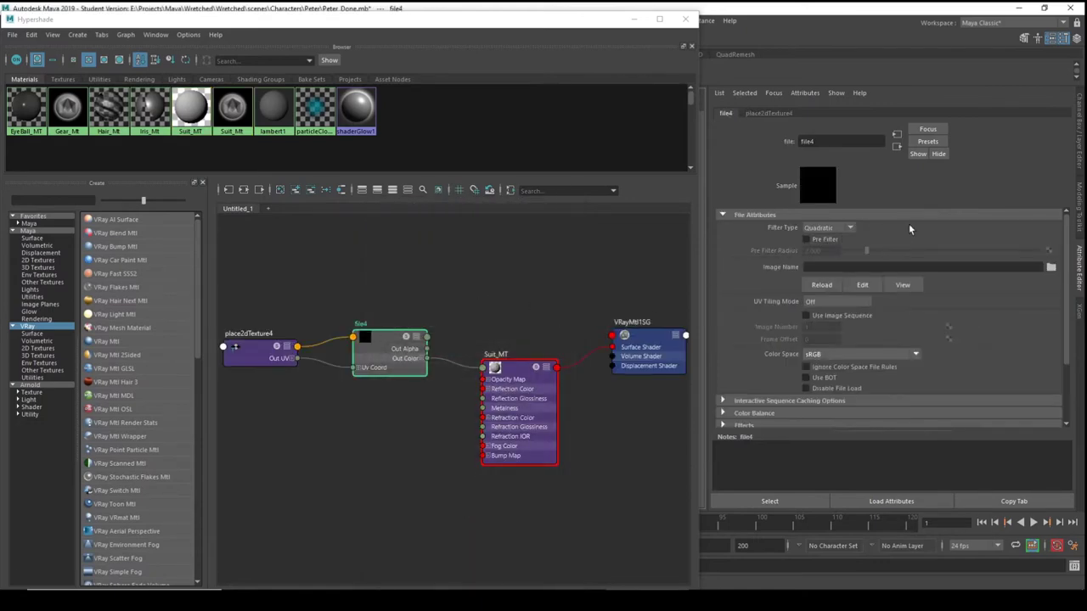
Load Texture_Ready_Suit_Mt_Diffuse.png from the Peter folder into the file node and move Hypershade aside to uncover the character.
{"action": "left_click", "coordinate": [1051, 267]}
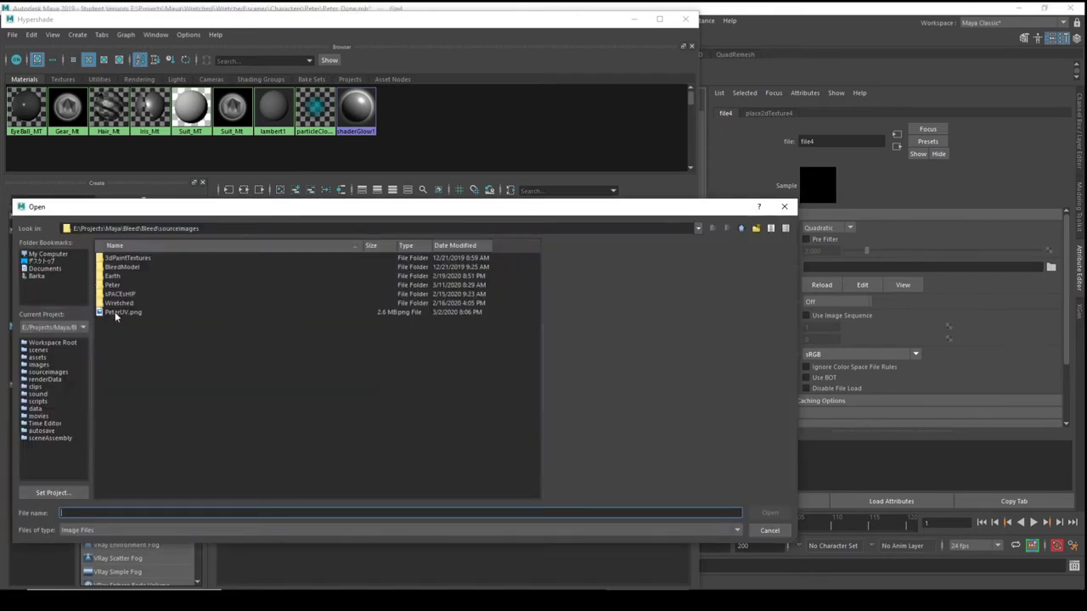
{"action": "double_click", "coordinate": [112, 285]}
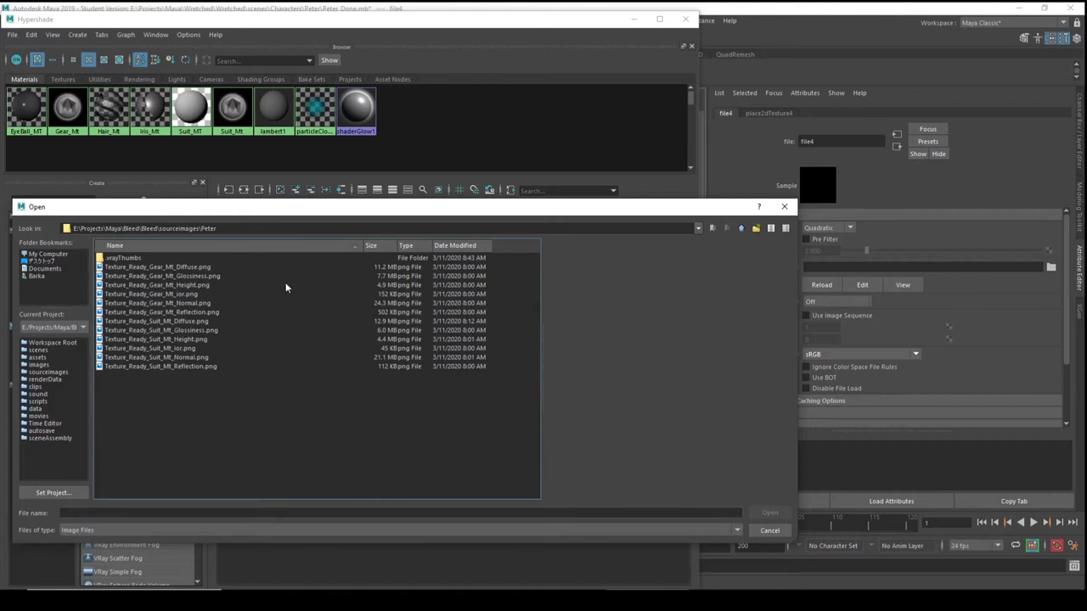
{"action": "left_click_drag", "start_coordinate": [285, 213], "coordinate": [336, 145]}
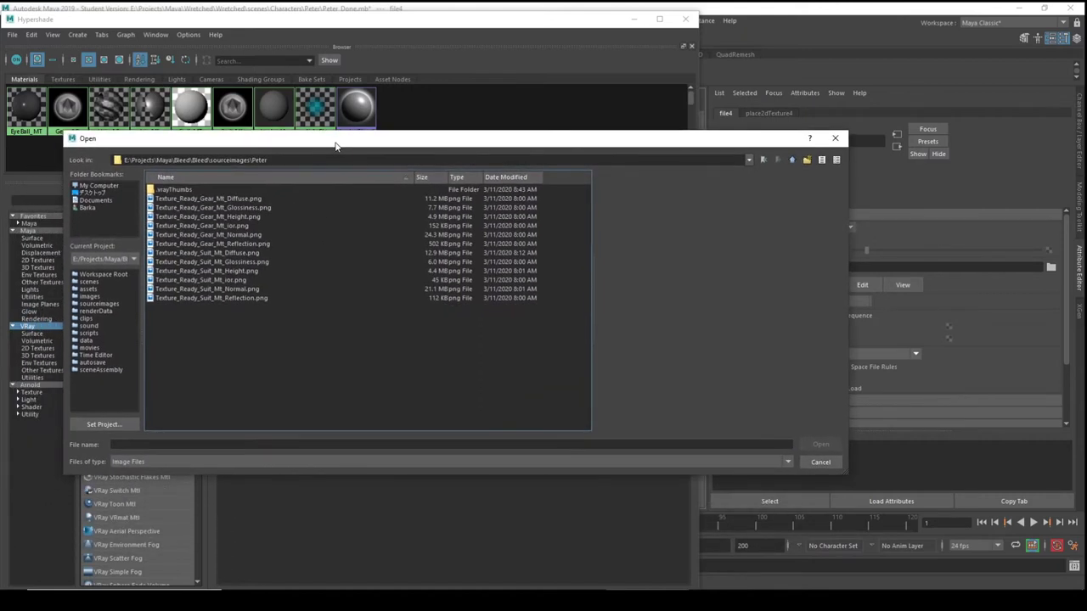
{"action": "left_click", "coordinate": [204, 253]}
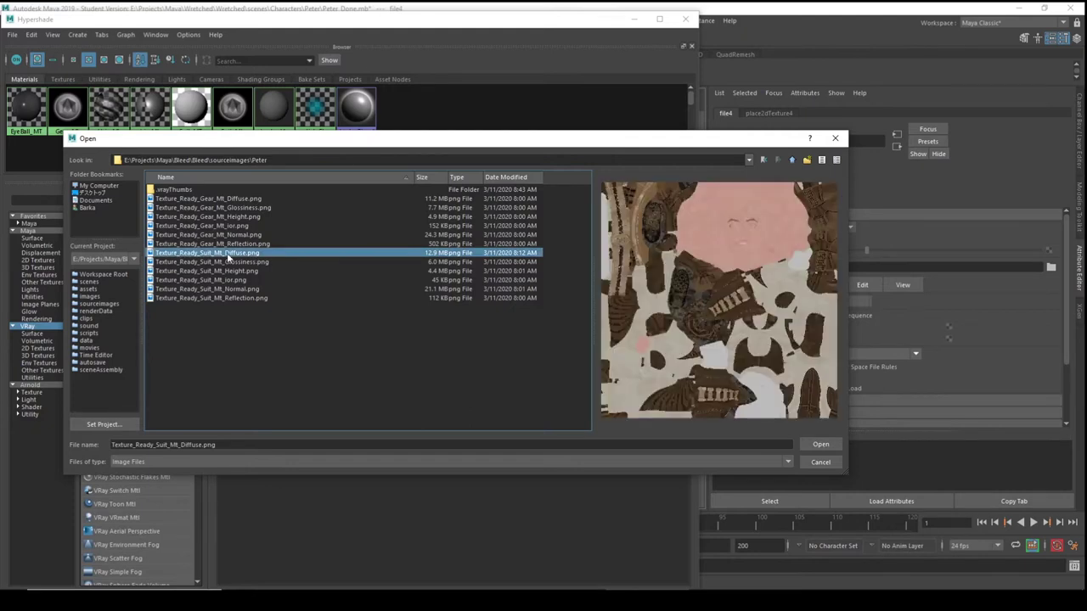
{"action": "double_click", "coordinate": [277, 256]}
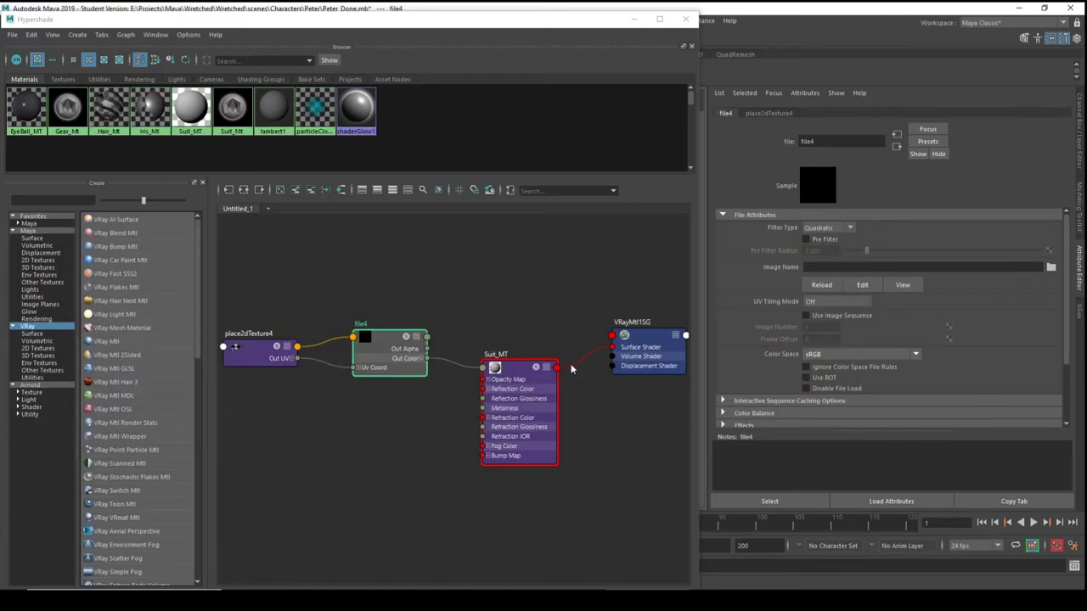
{"action": "left_click_drag", "start_coordinate": [450, 22], "coordinate": [862, 113]}
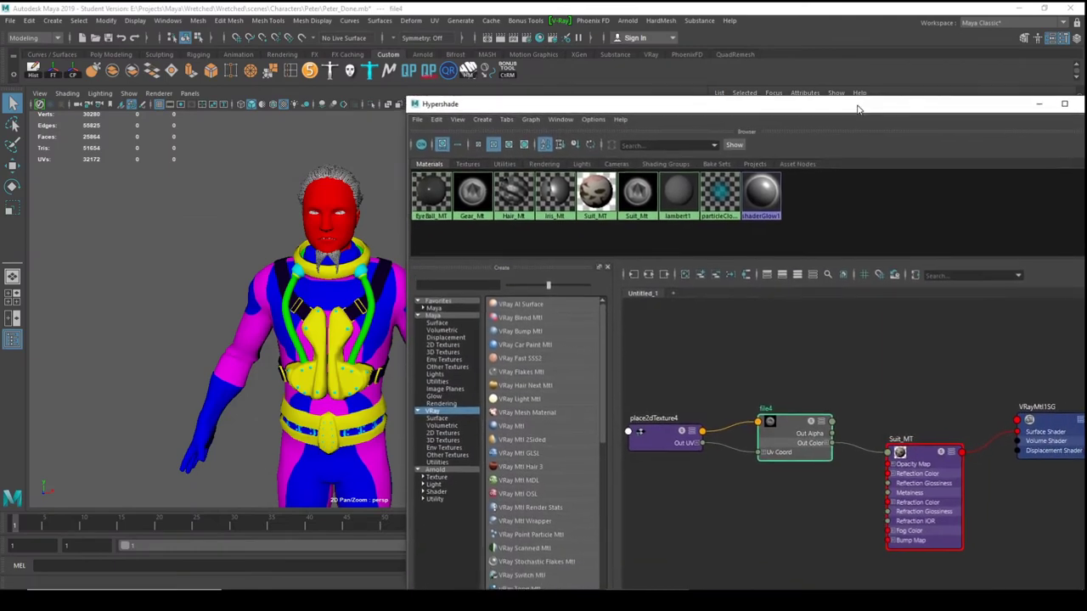
Assign the Suit_MT VRay material to the Peter_Low character mesh.
{"action": "left_click", "coordinate": [382, 282]}
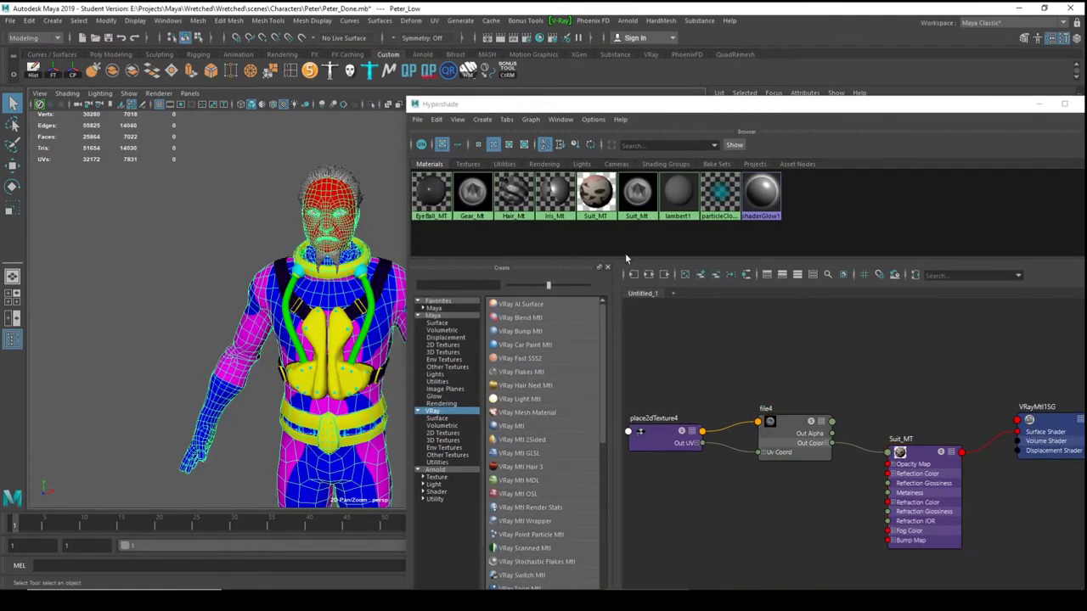
{"action": "right_click", "coordinate": [602, 206]}
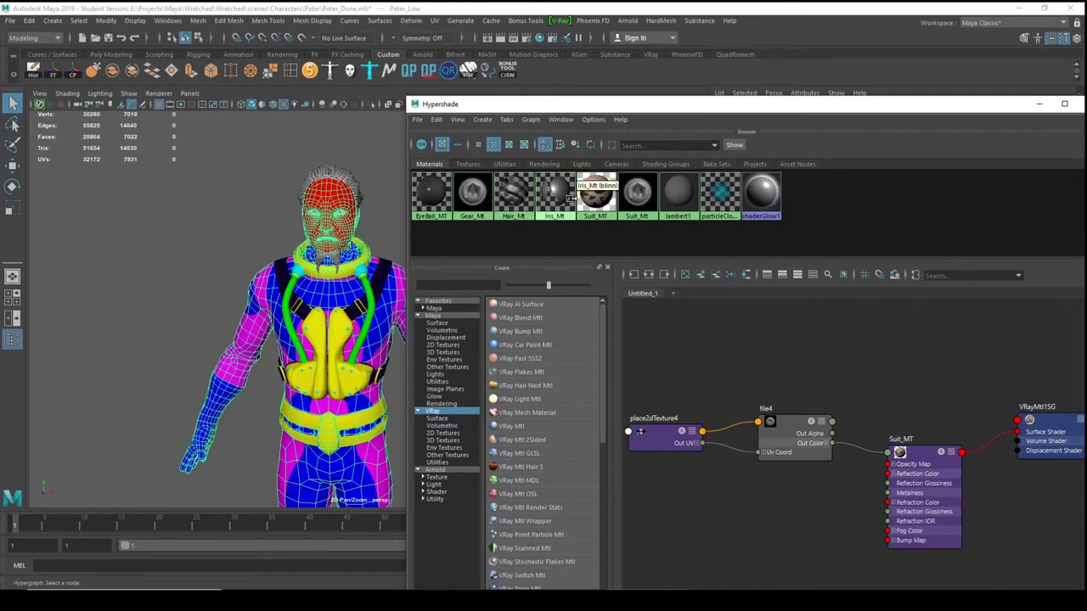
{"action": "right_click", "coordinate": [595, 206]}
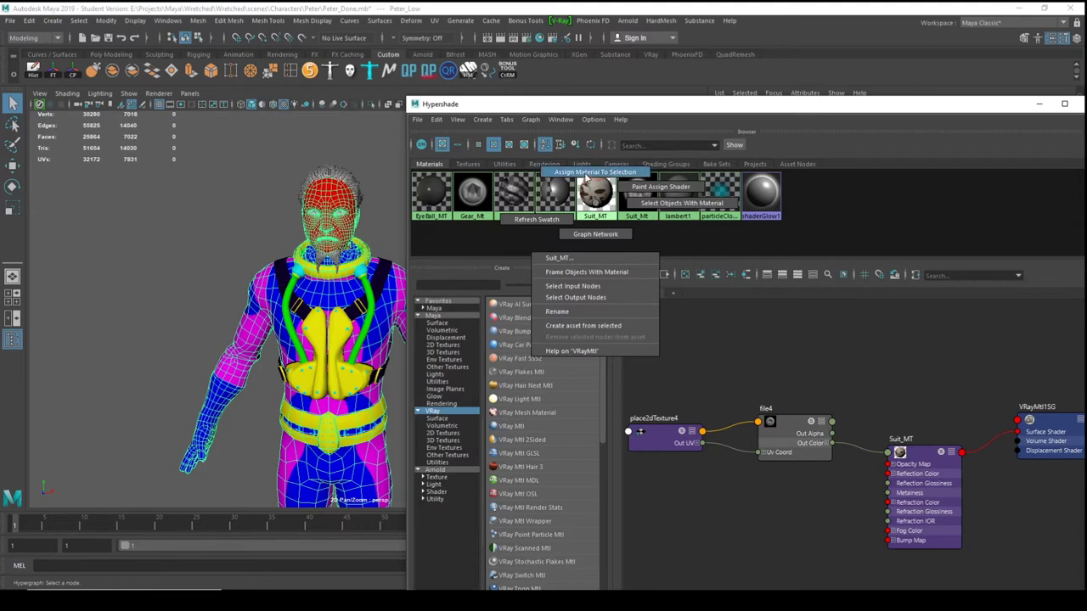
{"action": "left_click", "coordinate": [586, 174]}
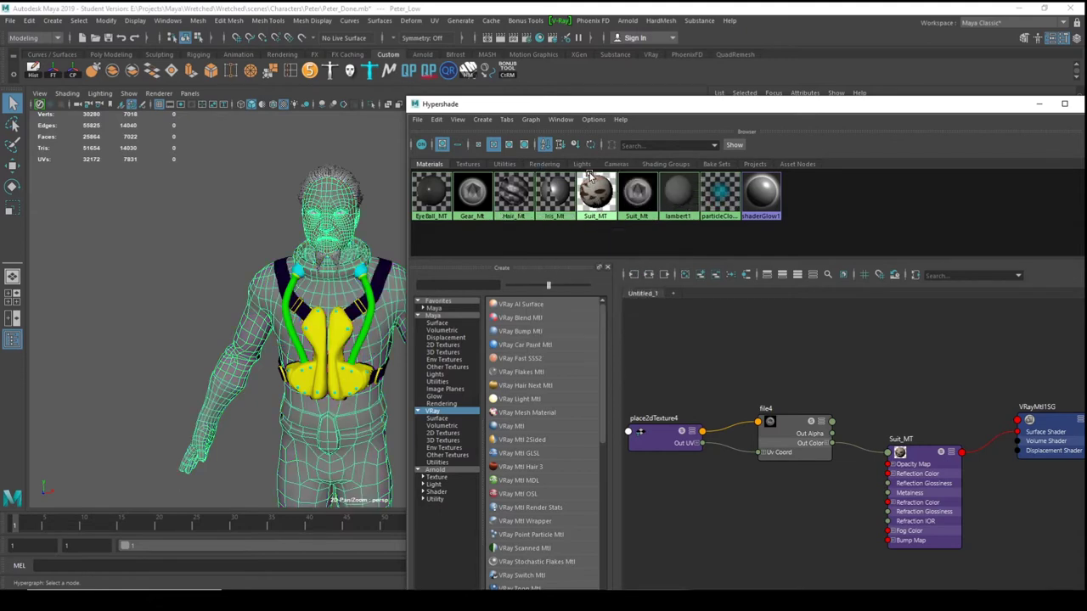
Examine the diffuse texture on the character's arm, chest and head, and move Hypershade back to uncover the Attribute Editor.
{"action": "left_click", "coordinate": [297, 274]}
{"action": "left_click_drag", "start_coordinate": [297, 273], "coordinate": [178, 284], "text": "alt"}
{"action": "right_click_drag", "start_coordinate": [179, 284], "coordinate": [431, 374], "text": "alt"}
{"action": "left_click_drag", "start_coordinate": [220, 328], "coordinate": [280, 316], "text": "alt"}
{"action": "right_click_drag", "start_coordinate": [280, 316], "coordinate": [336, 318], "text": "alt"}
{"action": "left_click", "coordinate": [308, 331]}
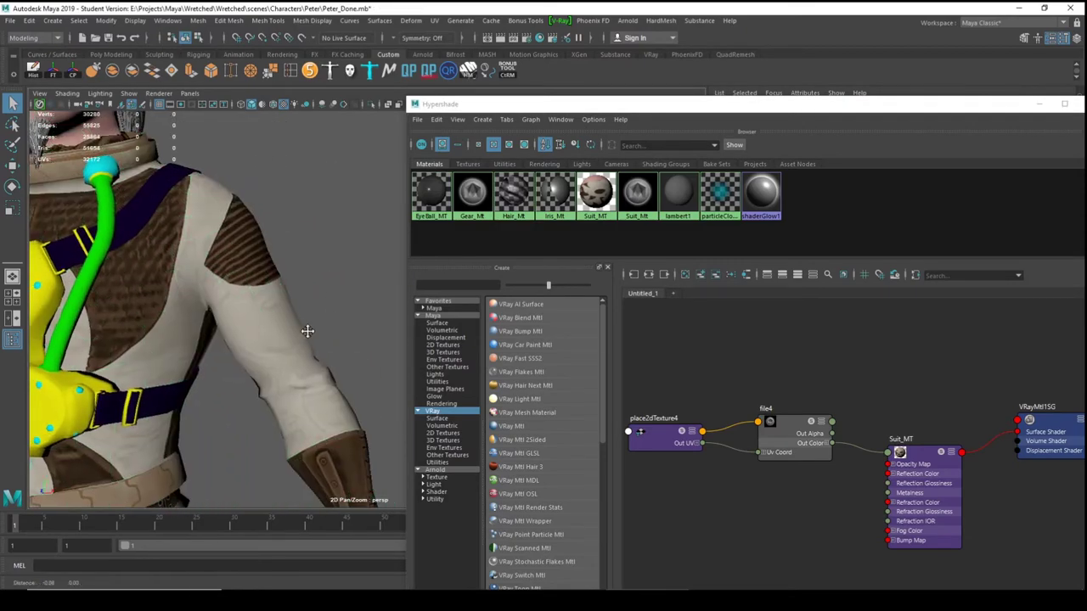
{"action": "key", "text": "backslash"}
{"action": "left_click_drag", "start_coordinate": [221, 322], "coordinate": [180, 299], "text": "alt"}
{"action": "right_click_drag", "start_coordinate": [179, 299], "coordinate": [317, 341], "text": "alt"}
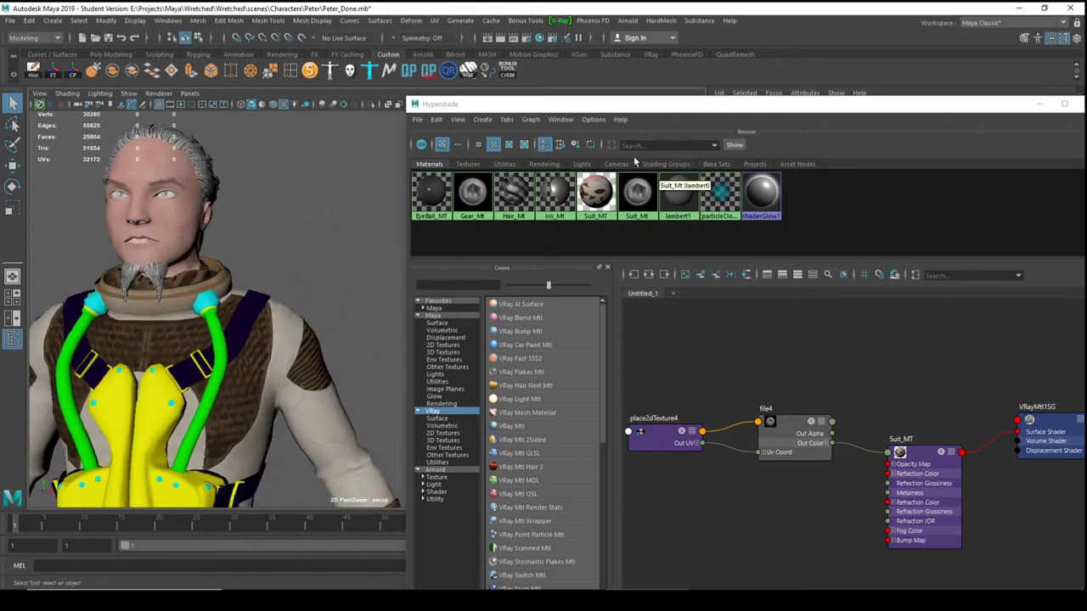
{"action": "left_click_drag", "start_coordinate": [762, 104], "coordinate": [388, 41]}
Try loading Texture_Ready_Suit_Mt_Reflection.png through a File node on Suit_MT's reflection Amount, and undo that connection.
{"action": "left_click", "coordinate": [541, 393]}
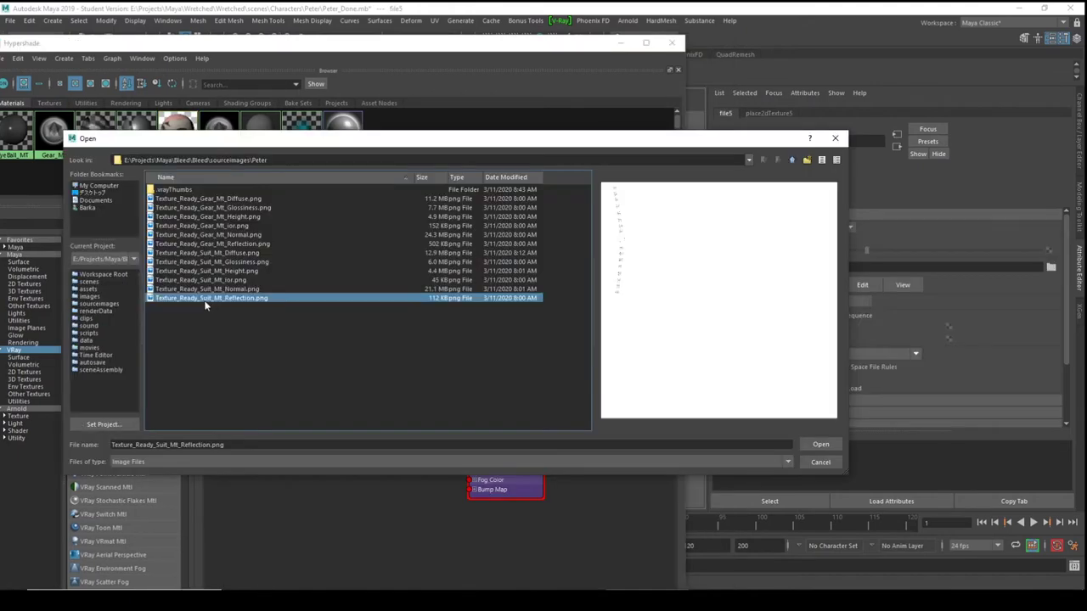
{"action": "left_click", "coordinate": [821, 445]}
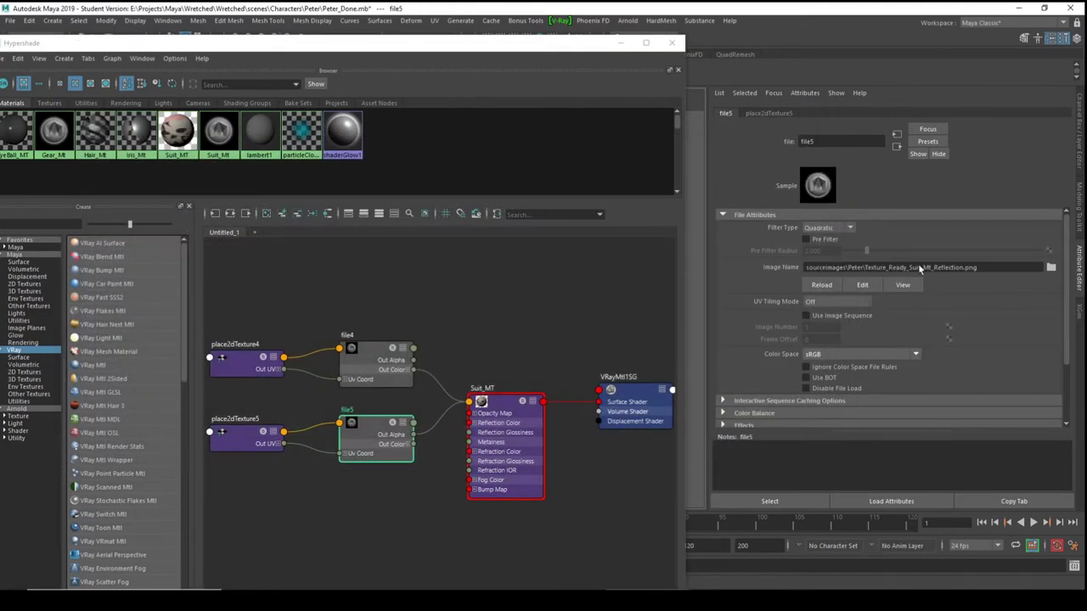
{"action": "left_click", "coordinate": [506, 406]}
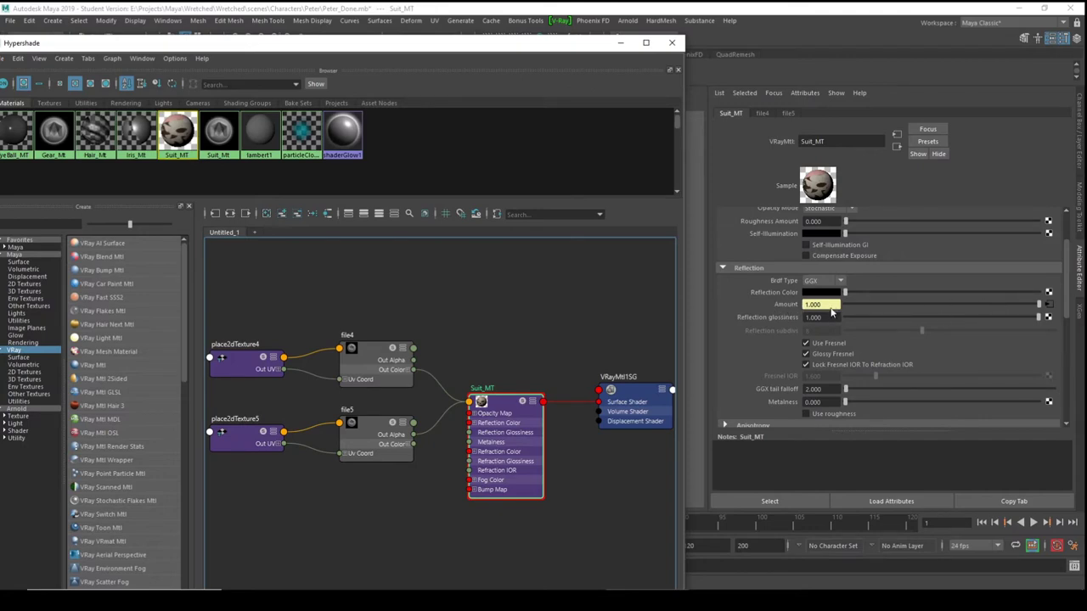
{"action": "key", "text": "ctrl+z"}
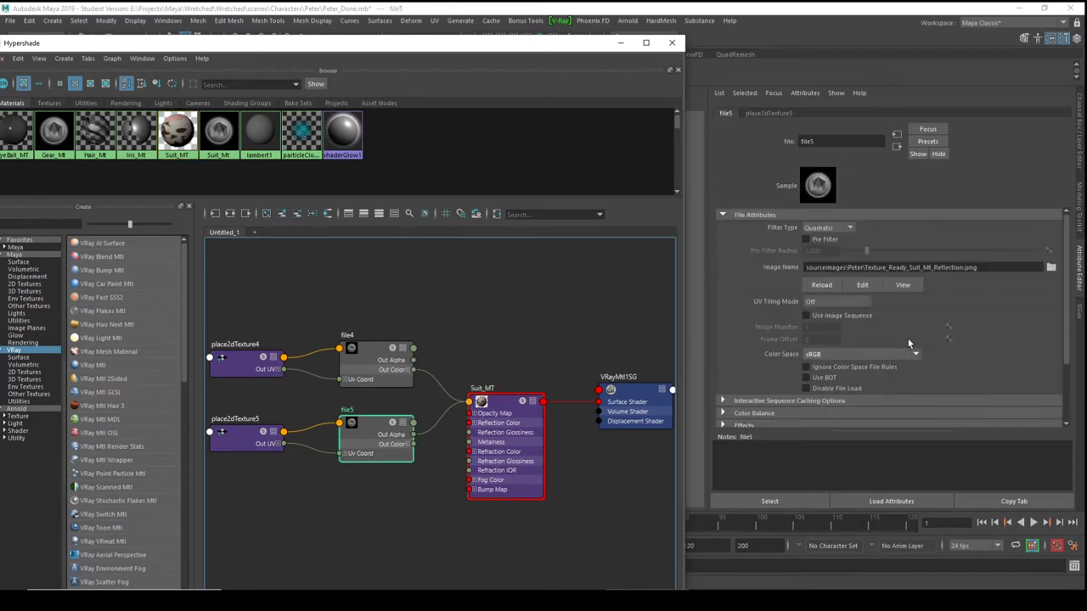
{"action": "key", "text": "ctrl+z"}
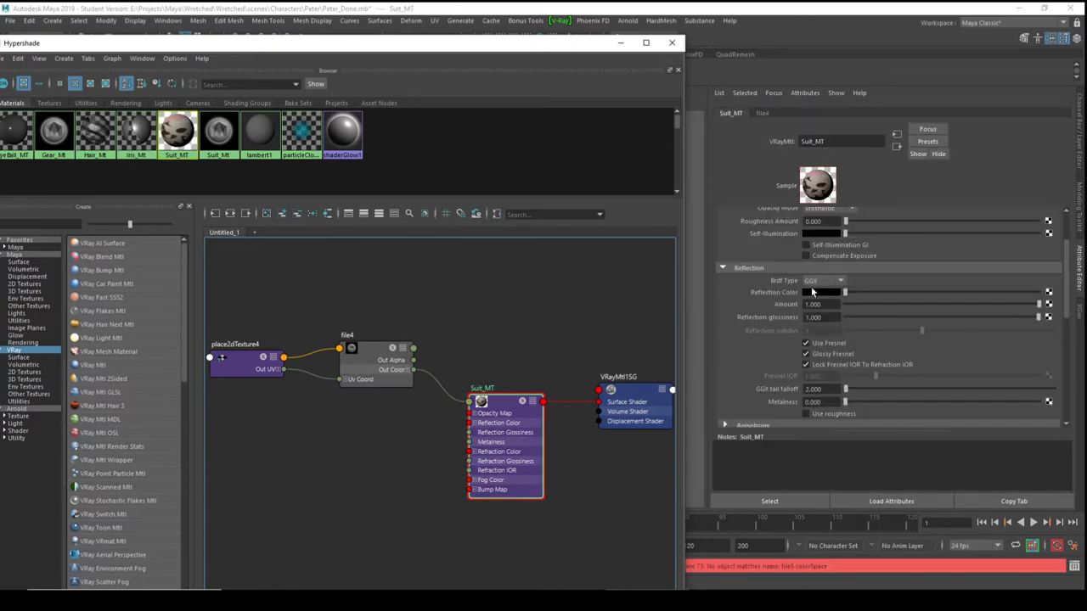
Connect a File texture node to Suit_MT's Reflection Color and load Texture_Ready_Suit_Mt_Reflection.png into it.
{"action": "left_click", "coordinate": [1048, 292]}
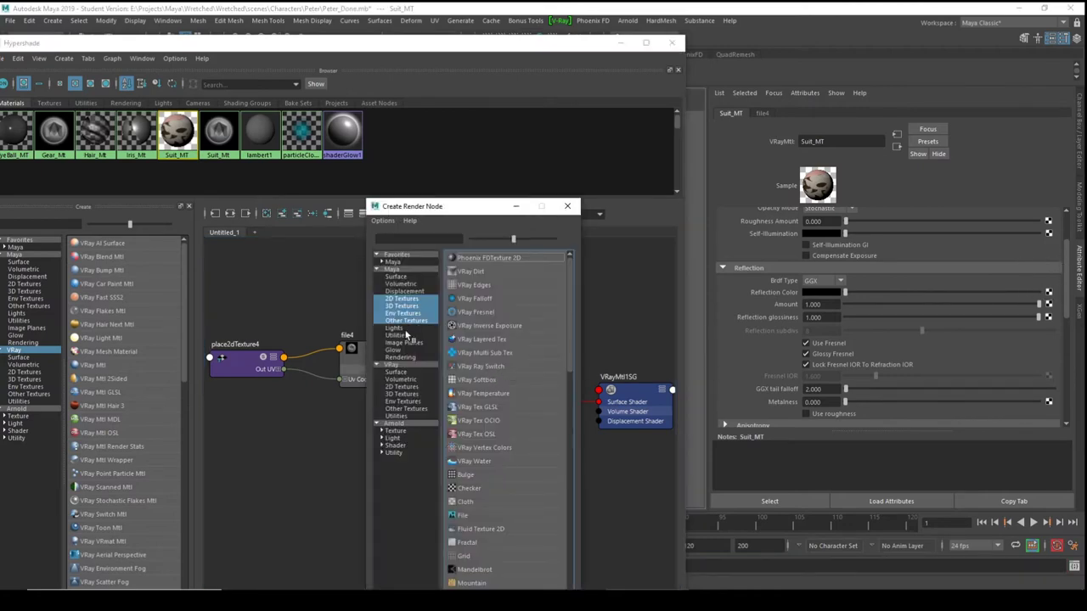
{"action": "left_click", "coordinate": [471, 514]}
{"action": "left_click", "coordinate": [1052, 267]}
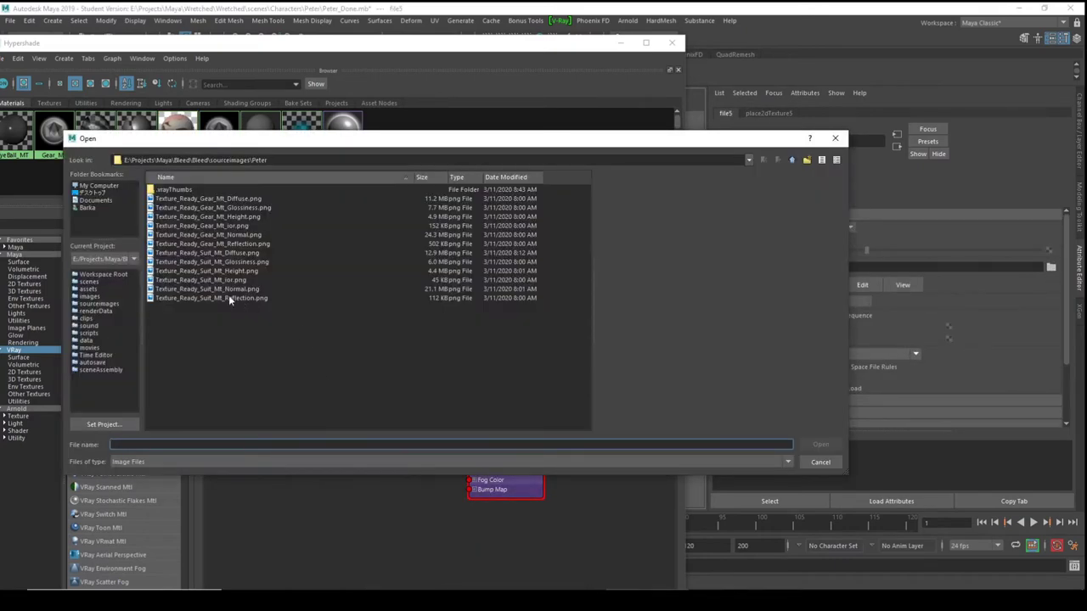
{"action": "left_click", "coordinate": [228, 298]}
{"action": "left_click", "coordinate": [820, 445]}
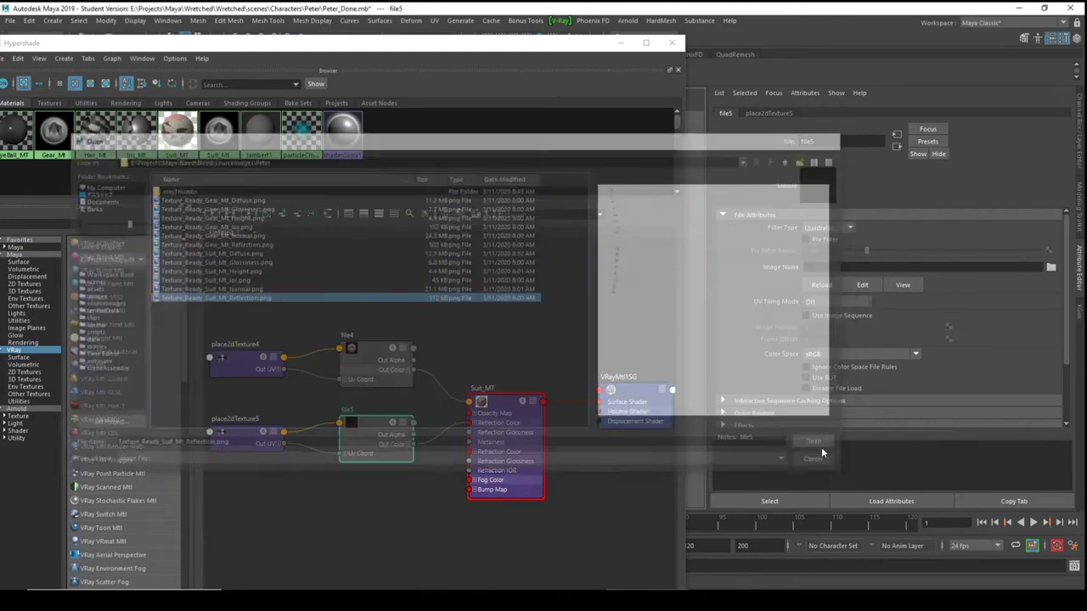
Connect a File texture node to Suit_MT's Reflection glossiness and load Texture_Ready_Suit_Mt_Glossiness.png into it.
{"action": "left_click", "coordinate": [510, 404]}
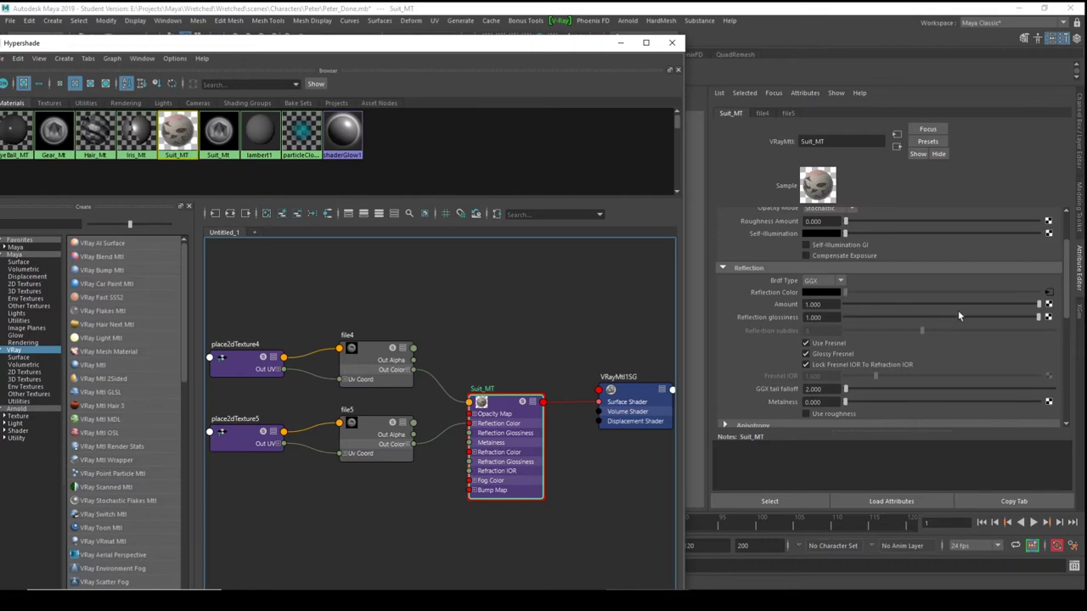
{"action": "left_click", "coordinate": [1048, 317]}
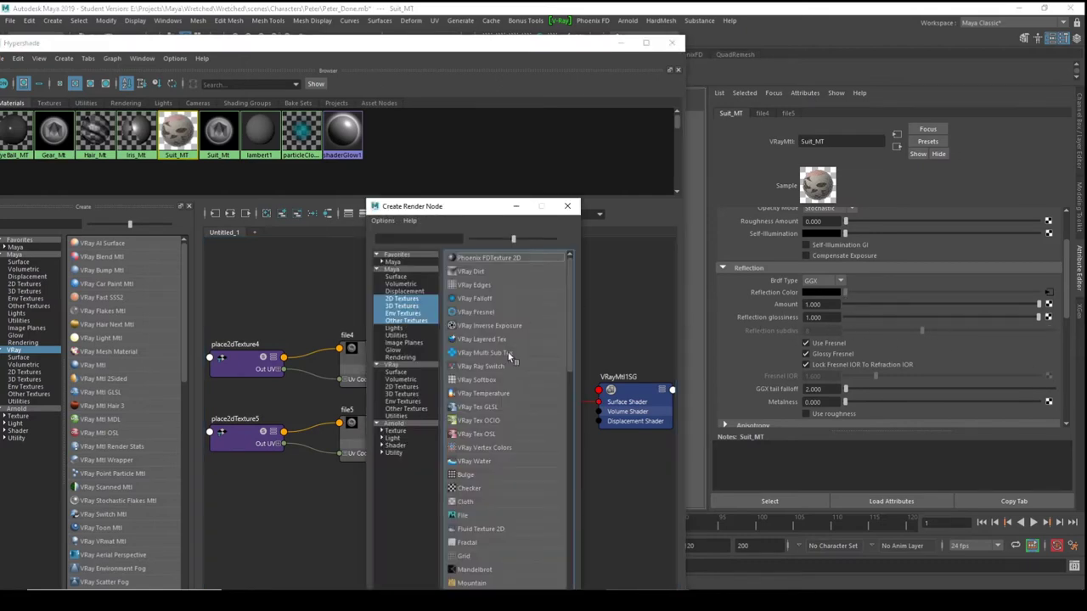
{"action": "left_click", "coordinate": [472, 517]}
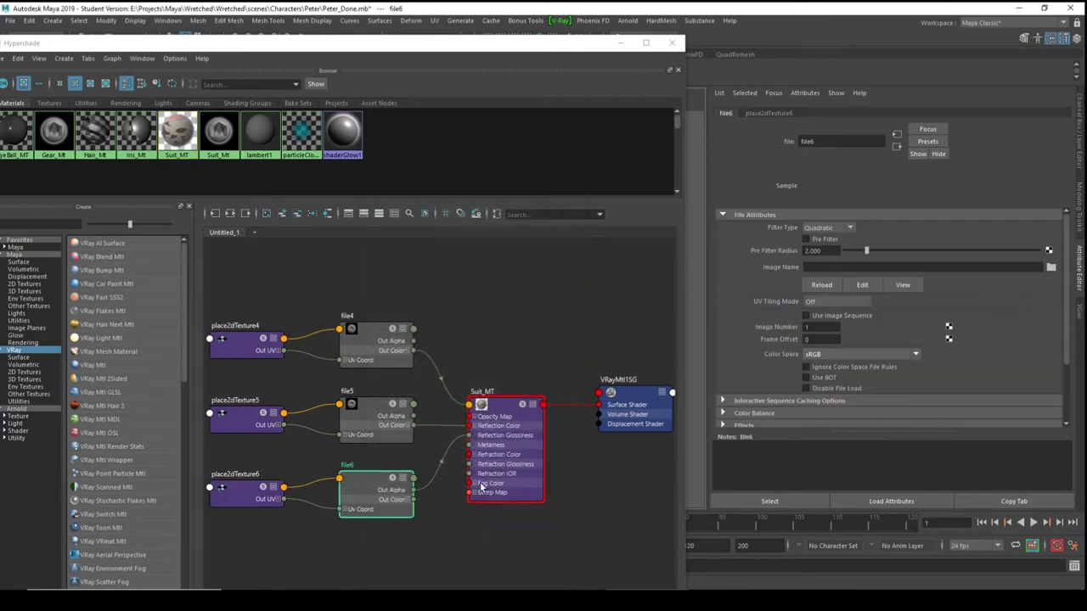
{"action": "left_click", "coordinate": [357, 484]}
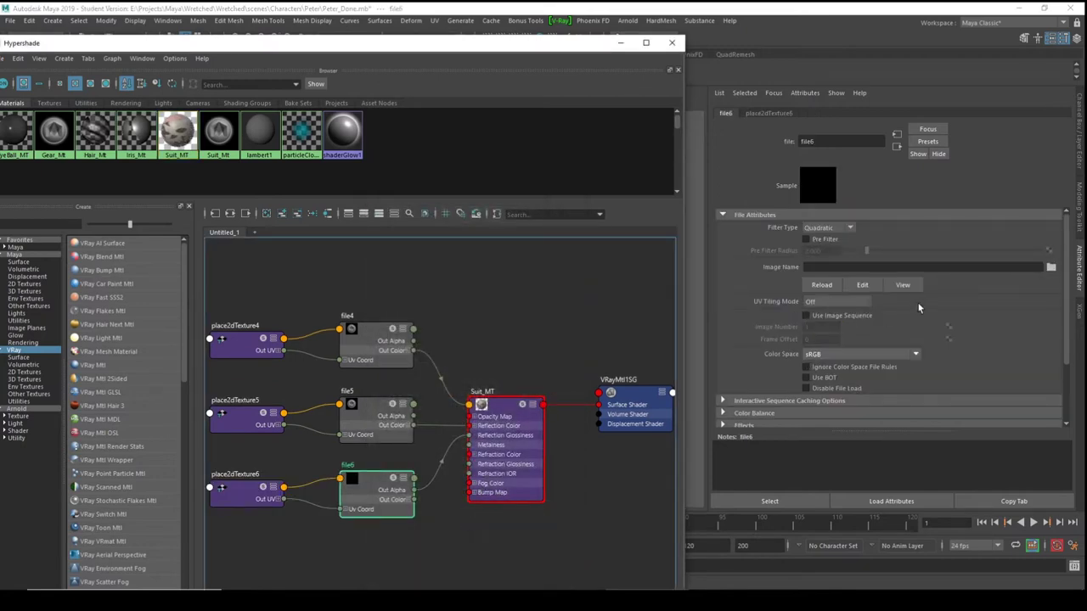
{"action": "left_click", "coordinate": [1050, 268]}
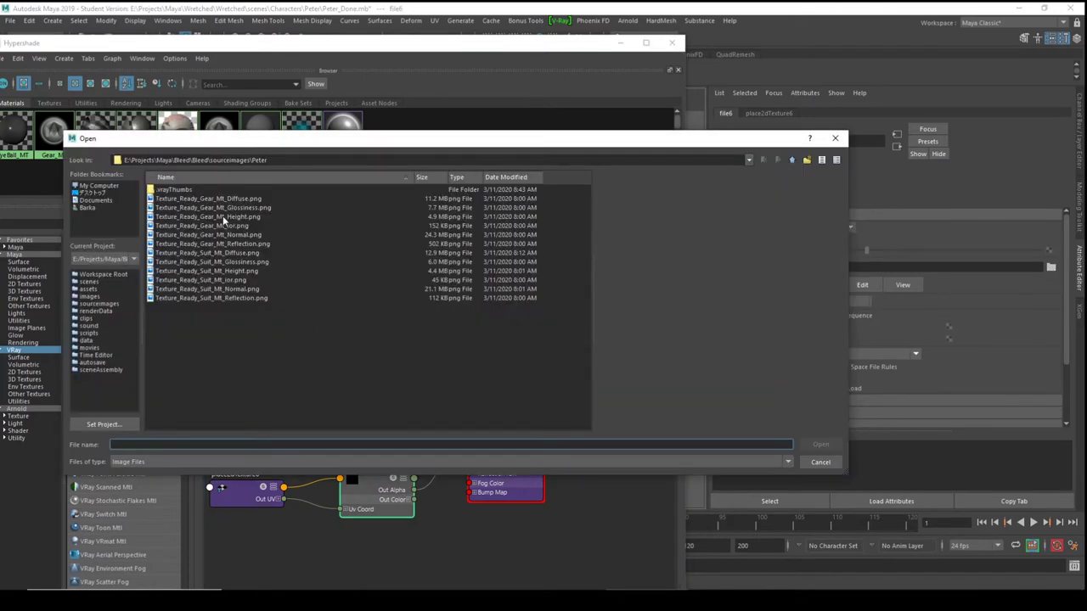
{"action": "left_click", "coordinate": [228, 264]}
{"action": "left_click", "coordinate": [821, 444]}
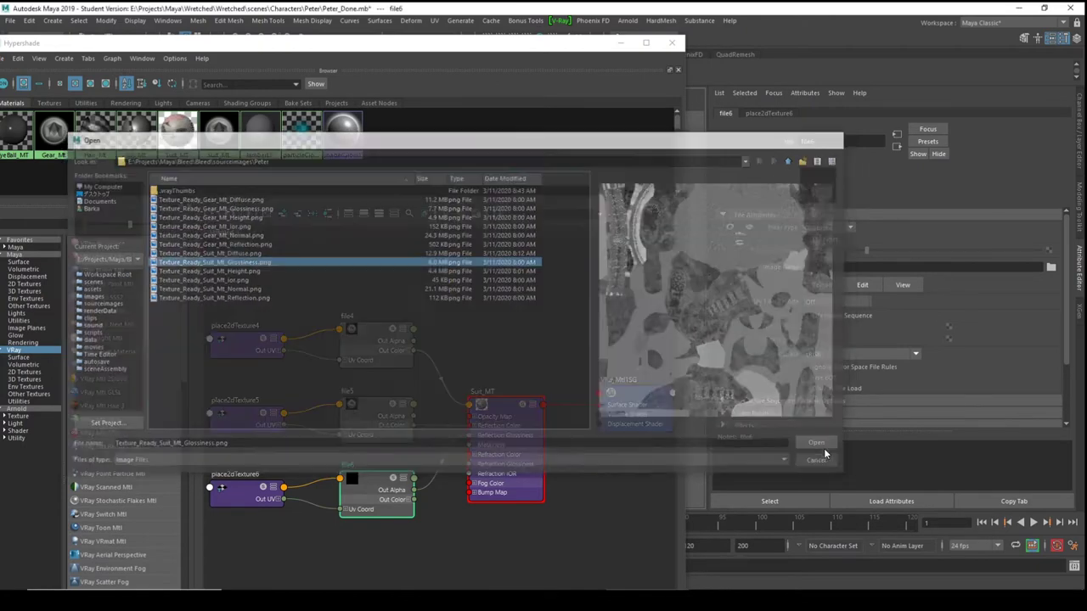
Set the glossiness file node's Color Space to Raw and enable Alpha Is Luminance in its color balance.
{"action": "left_click", "coordinate": [368, 487]}
{"action": "scroll", "coordinate": [916, 344], "scroll_direction": "down", "scroll_amount": 2}
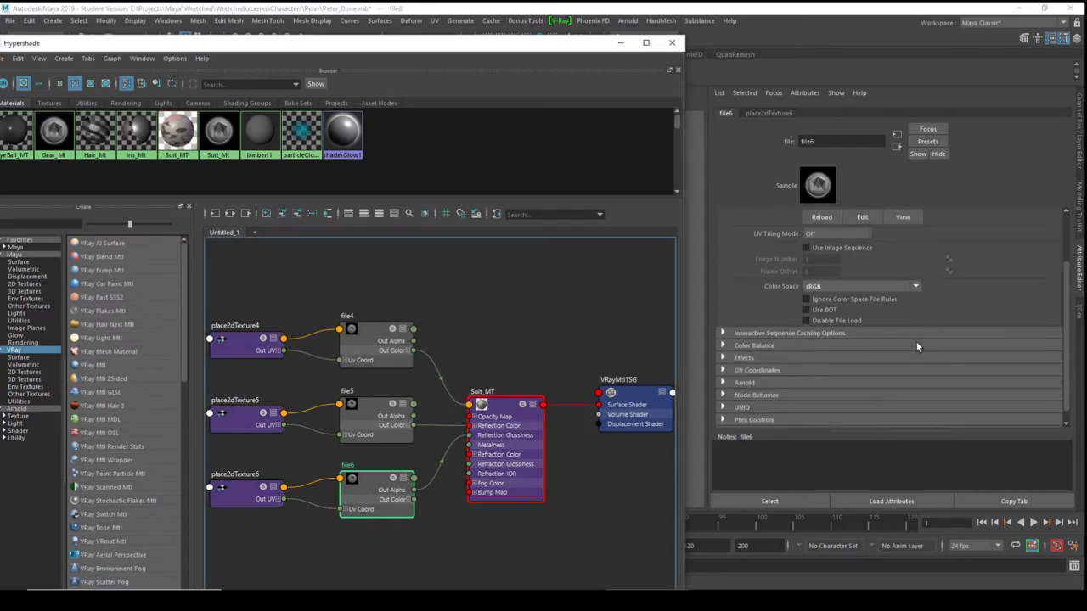
{"action": "scroll", "coordinate": [909, 347], "scroll_direction": "up", "scroll_amount": 1}
{"action": "left_click", "coordinate": [824, 321]}
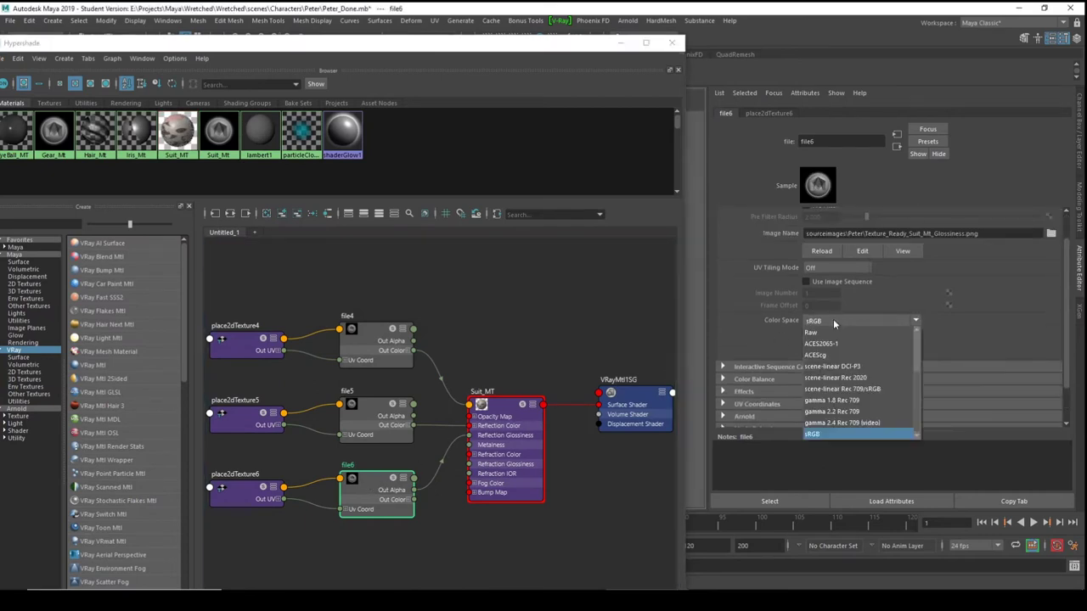
{"action": "left_click", "coordinate": [831, 331]}
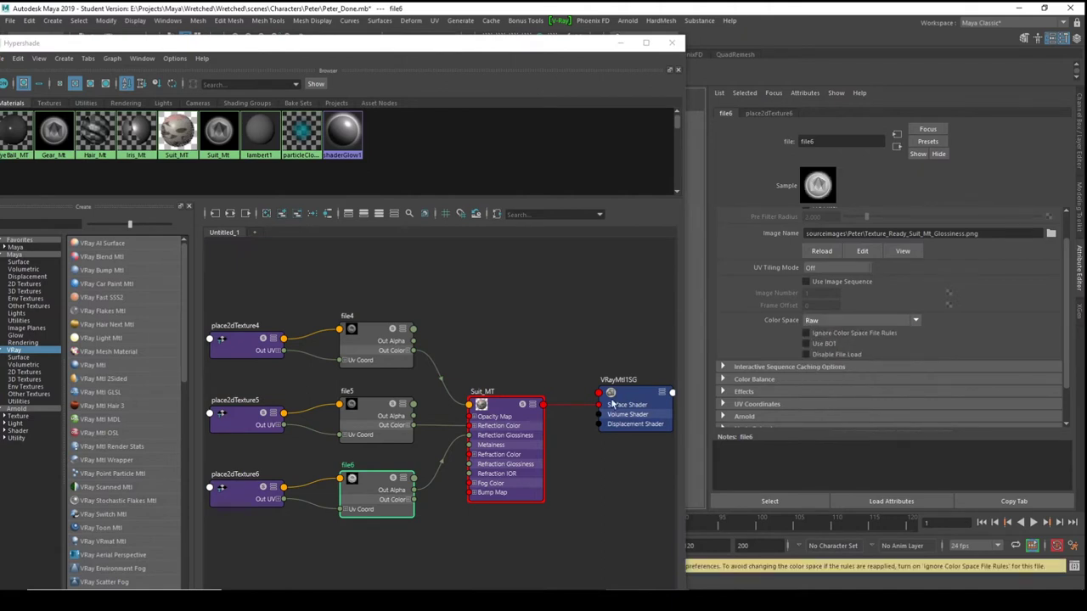
{"action": "left_click", "coordinate": [763, 379]}
{"action": "scroll", "coordinate": [875, 379], "scroll_direction": "down", "scroll_amount": 2}
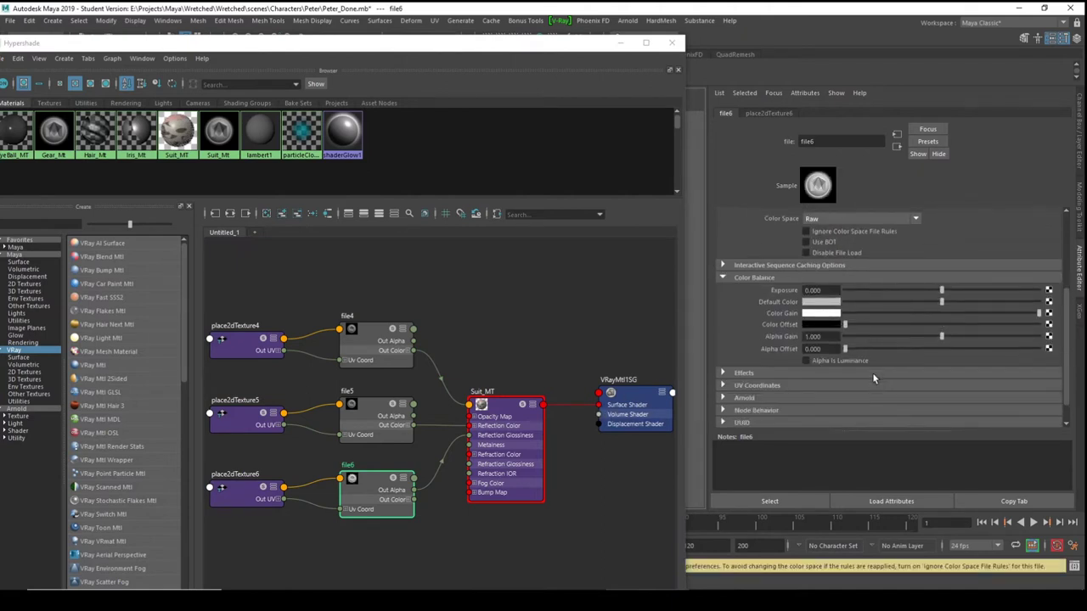
{"action": "left_click", "coordinate": [806, 395]}
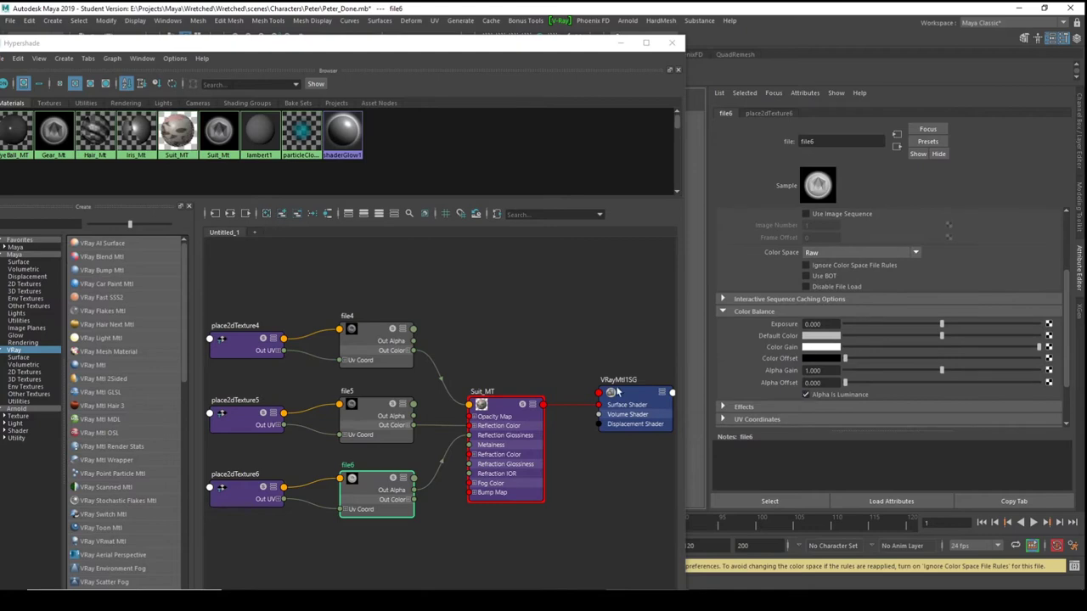
{"action": "left_click", "coordinate": [359, 410]}
{"action": "scroll", "coordinate": [843, 325], "scroll_direction": "down", "scroll_amount": 1}
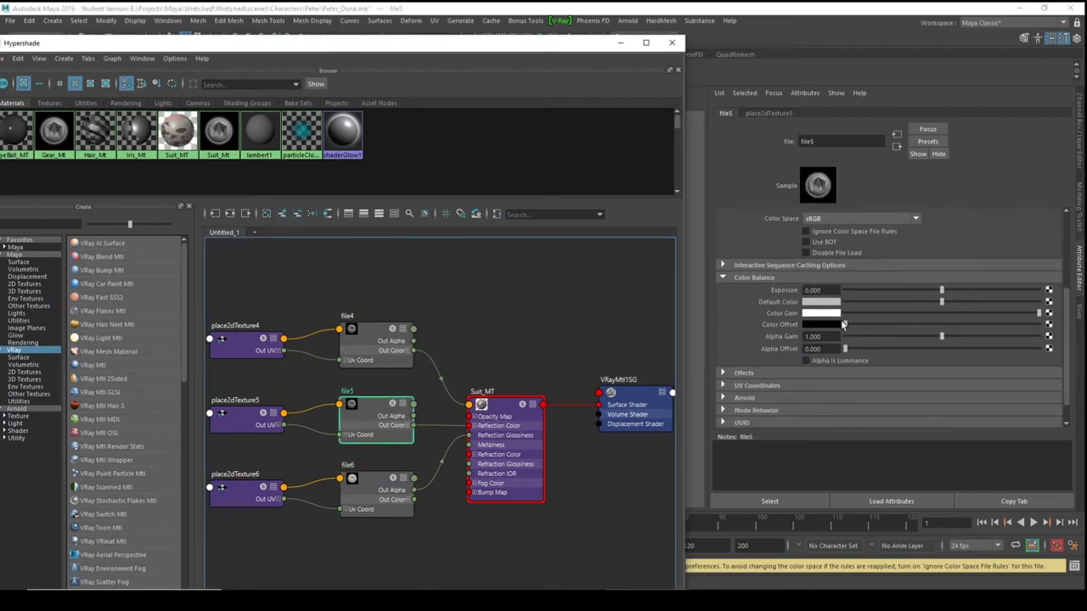
{"action": "left_click", "coordinate": [531, 358]}
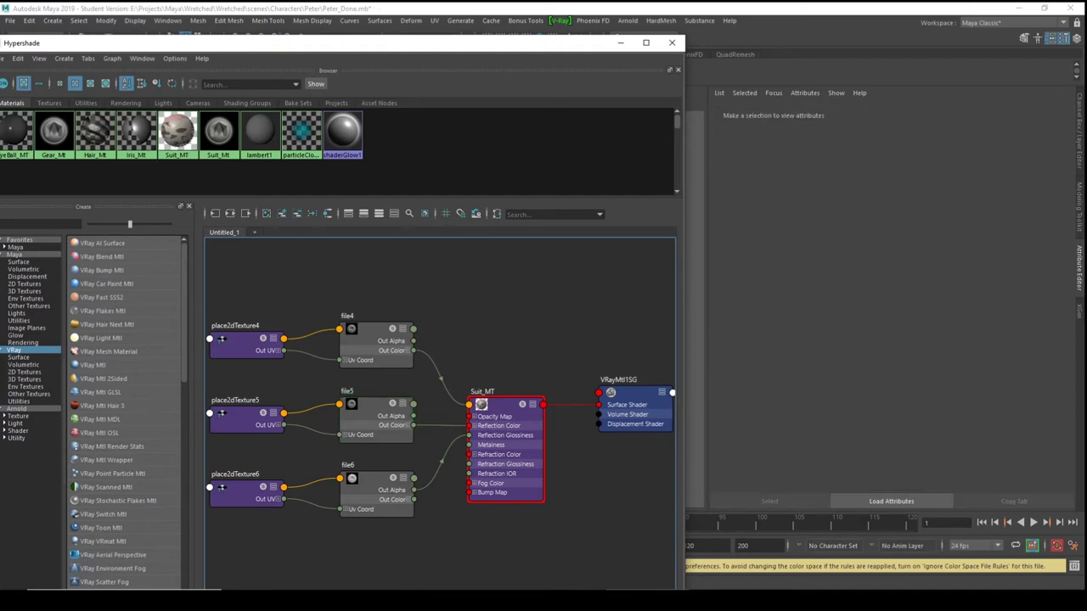
Unlock Suit_MT's Fresnel IOR from the Refraction IOR and connect a File texture node to it.
{"action": "left_click", "coordinate": [490, 407]}
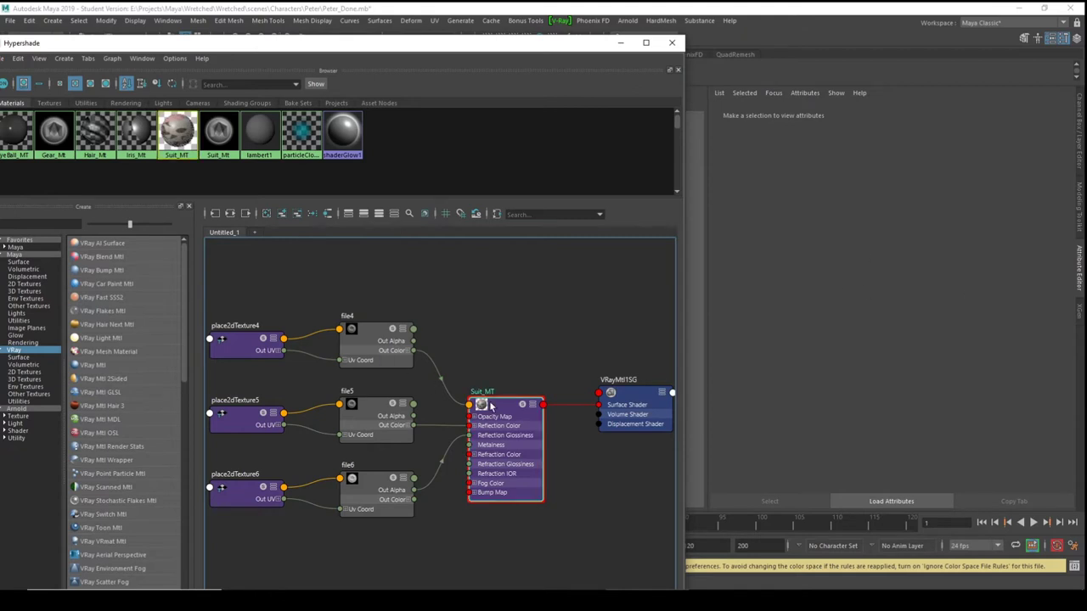
{"action": "scroll", "coordinate": [881, 281], "scroll_direction": "down", "scroll_amount": 2}
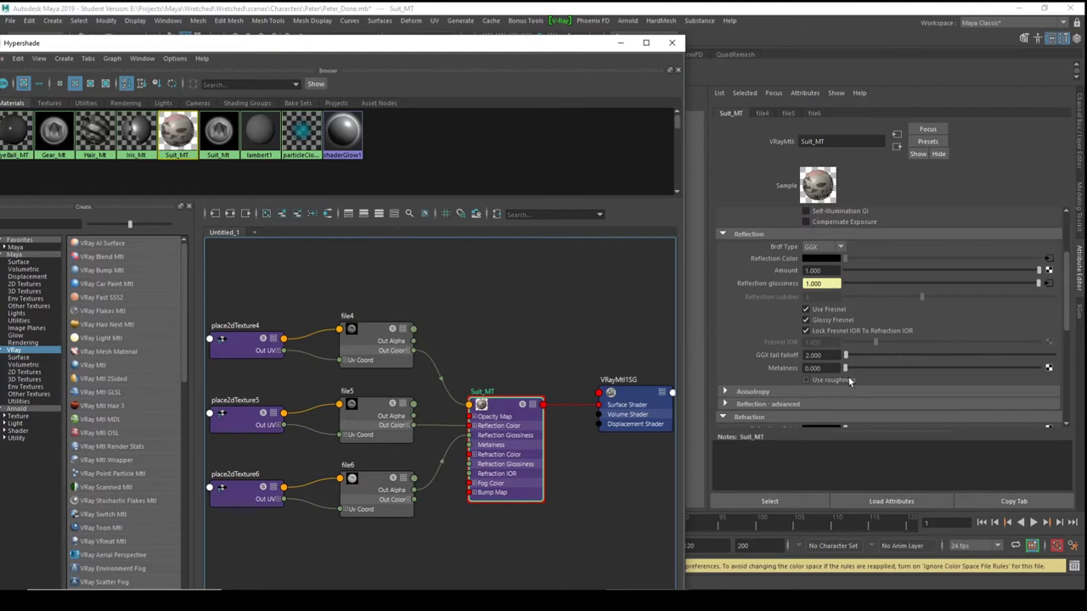
{"action": "scroll", "coordinate": [839, 347], "scroll_direction": "down", "scroll_amount": 1}
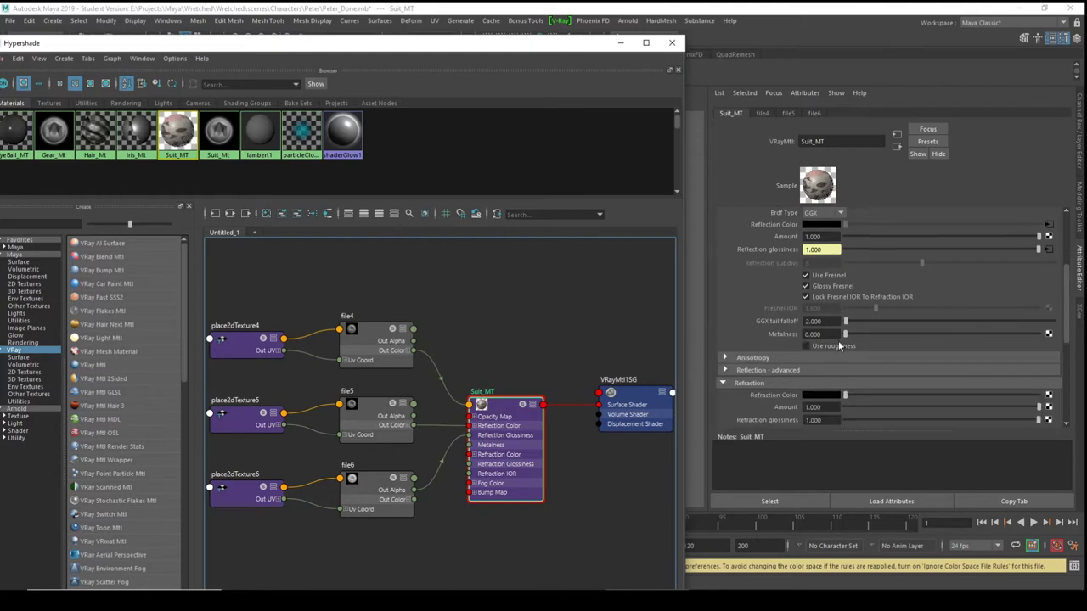
{"action": "scroll", "coordinate": [838, 346], "scroll_direction": "down", "scroll_amount": 2}
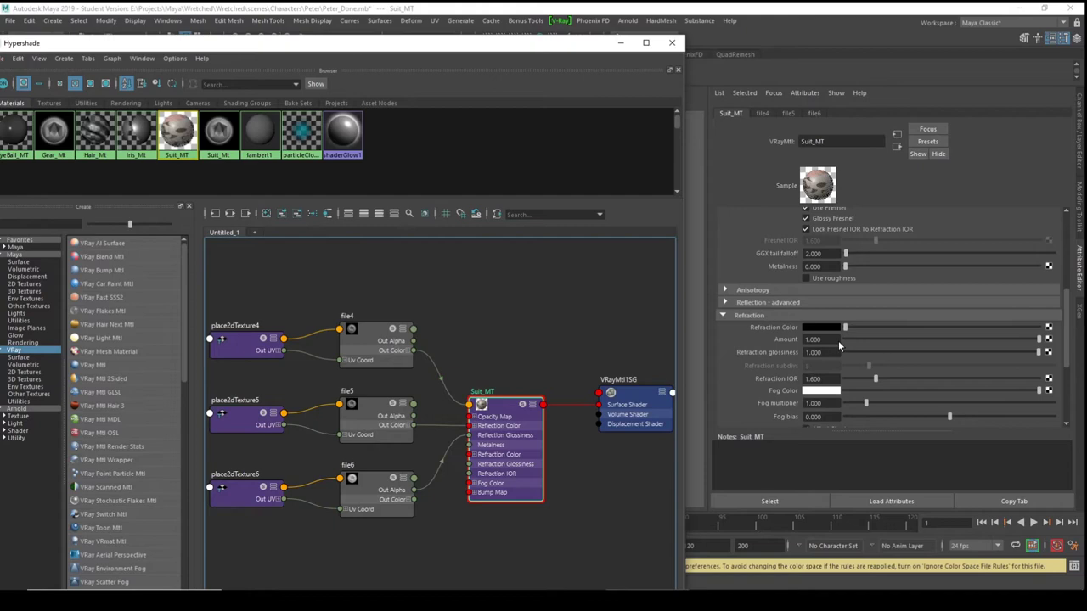
{"action": "scroll", "coordinate": [865, 319], "scroll_direction": "up", "scroll_amount": 1}
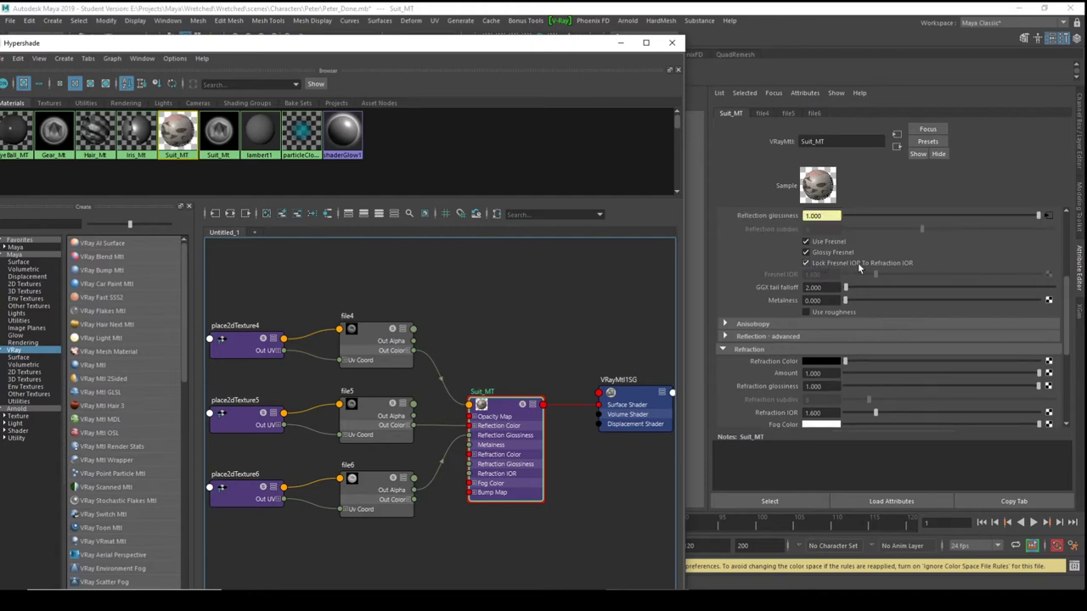
{"action": "left_click", "coordinate": [805, 263]}
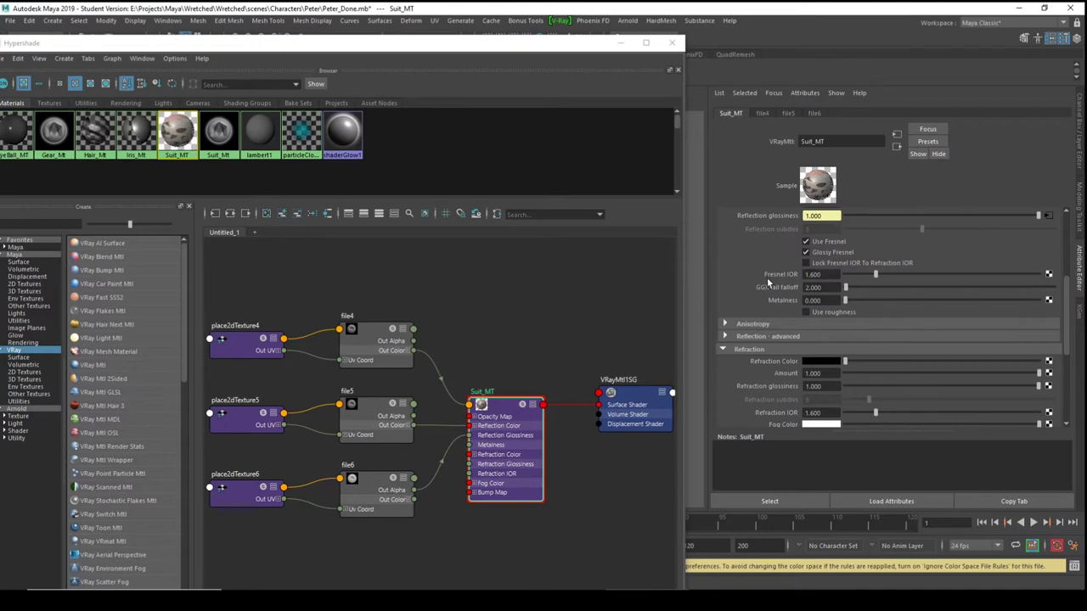
{"action": "left_click", "coordinate": [1049, 276]}
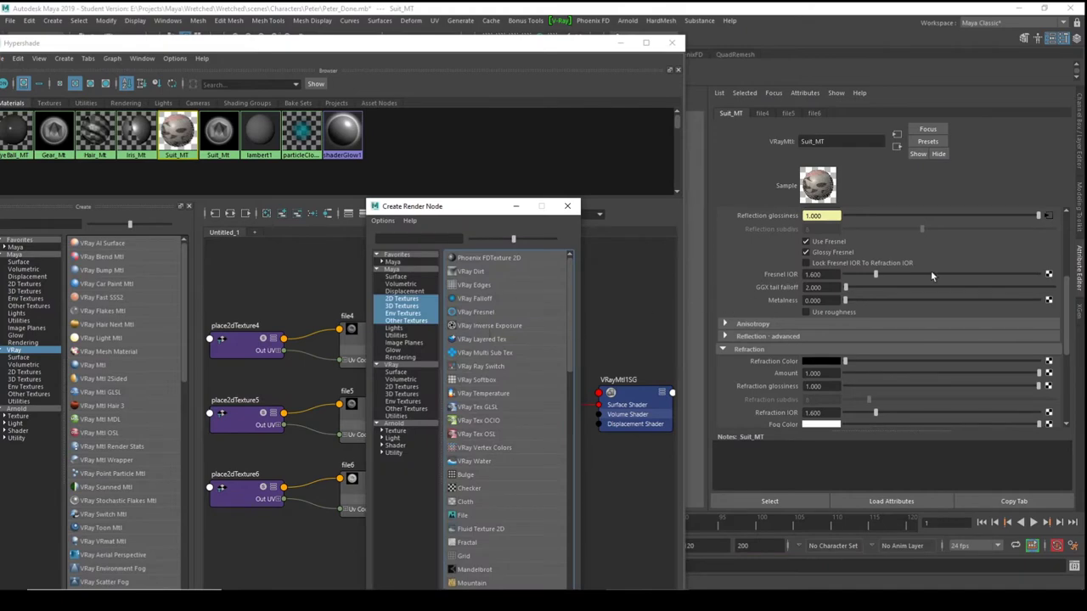
{"action": "left_click", "coordinate": [463, 515]}
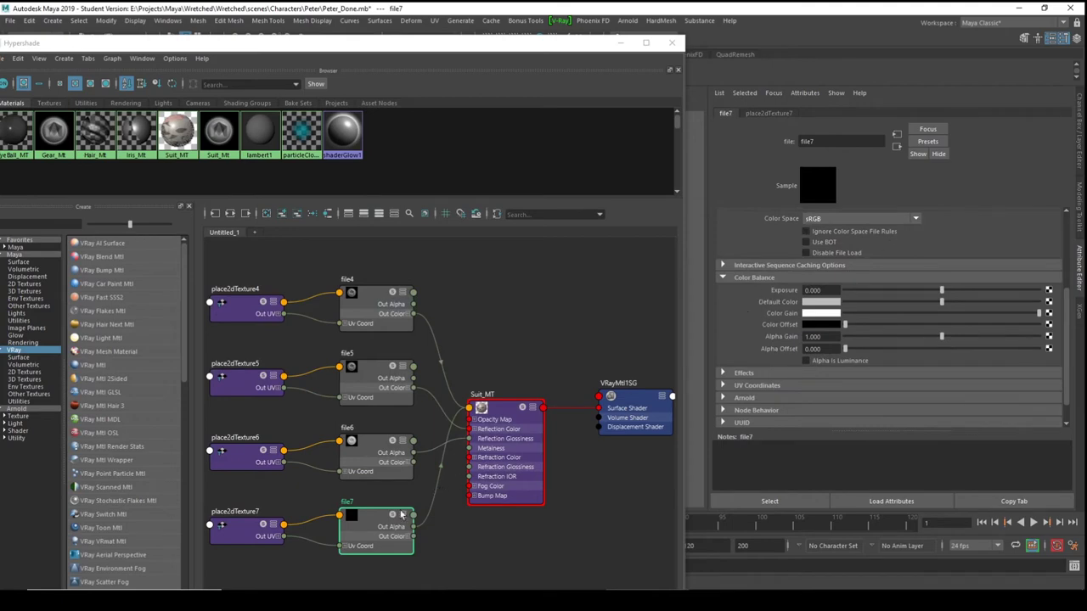
Set the IOR file node's Color Space to Raw and enable Alpha Is Luminance in its color balance.
{"action": "scroll", "coordinate": [897, 309], "scroll_direction": "up", "scroll_amount": 3}
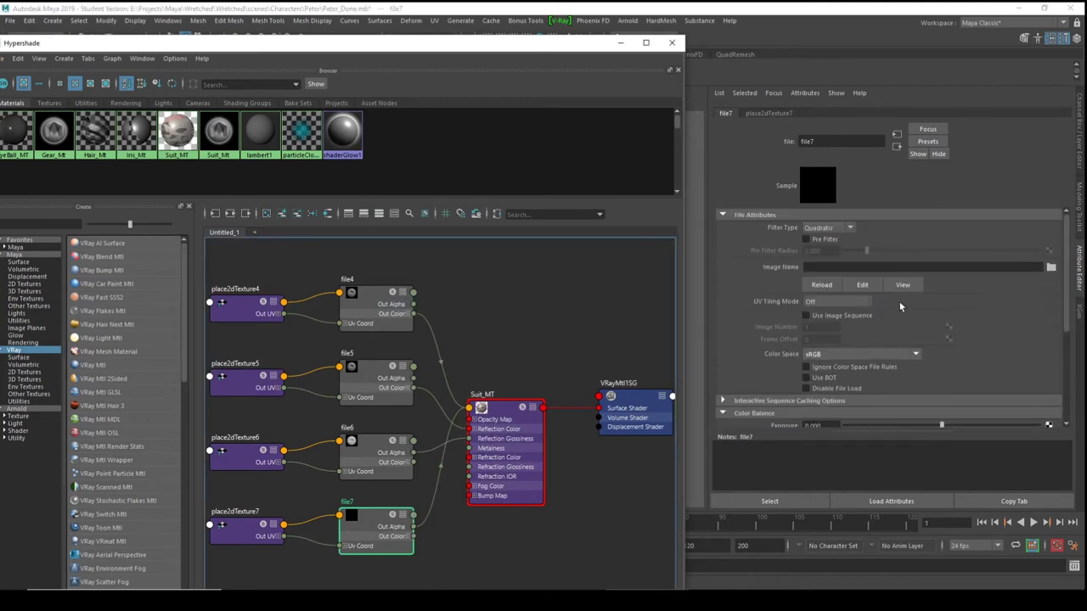
{"action": "scroll", "coordinate": [894, 302], "scroll_direction": "down", "scroll_amount": 2}
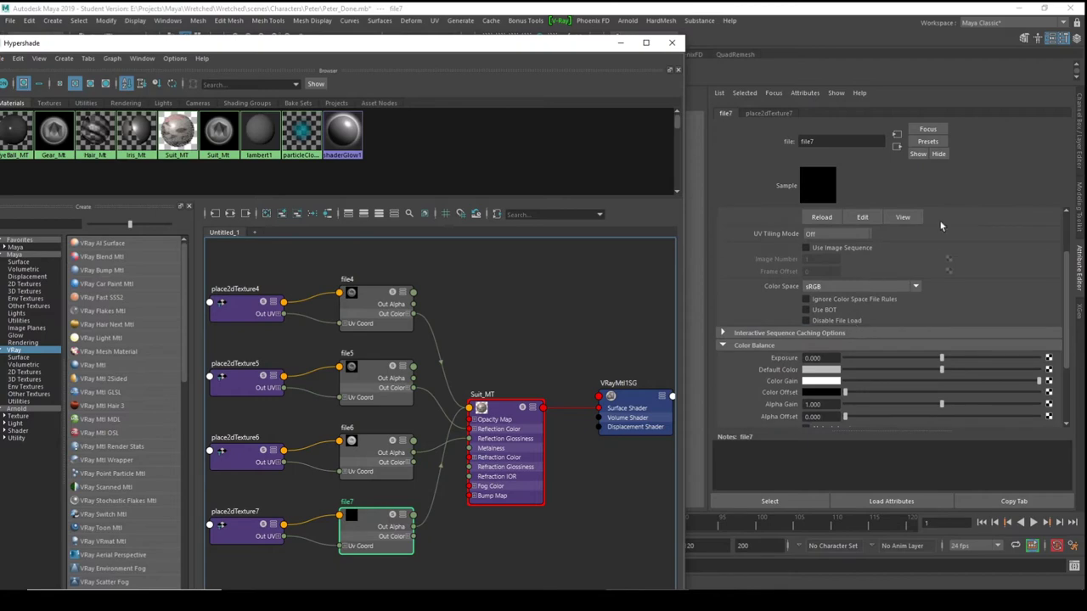
{"action": "left_click", "coordinate": [855, 288]}
{"action": "left_click", "coordinate": [831, 298]}
{"action": "scroll", "coordinate": [831, 298], "scroll_direction": "down", "scroll_amount": 3}
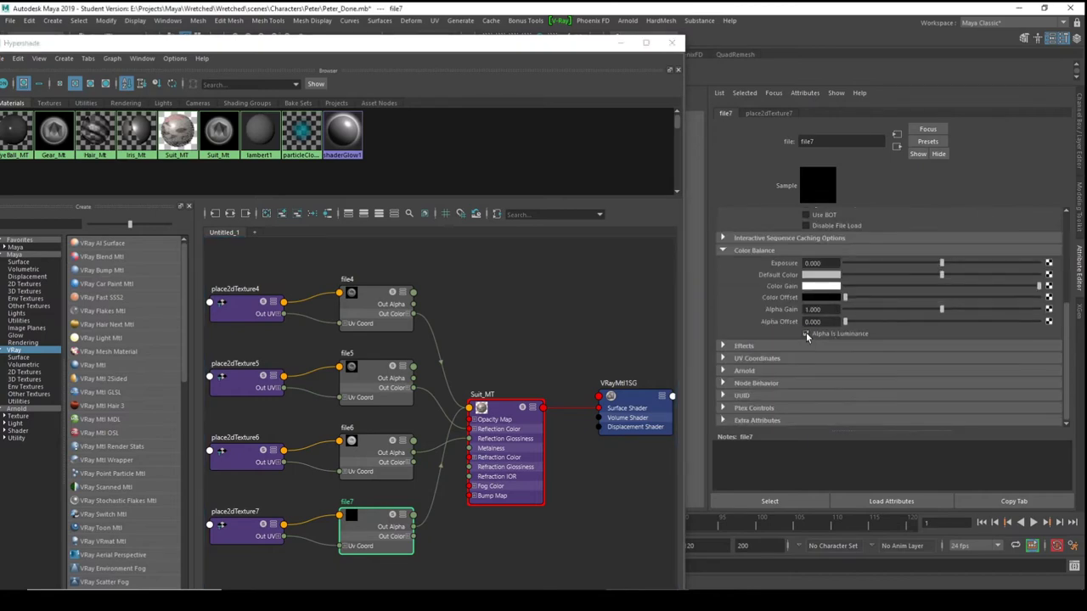
{"action": "scroll", "coordinate": [877, 322], "scroll_direction": "up", "scroll_amount": 4}
Load Texture_Ready_Suit_Mt_ior.png as the image of the File node connected to Suit_MT's Fresnel IOR.
{"action": "left_click", "coordinate": [1051, 240]}
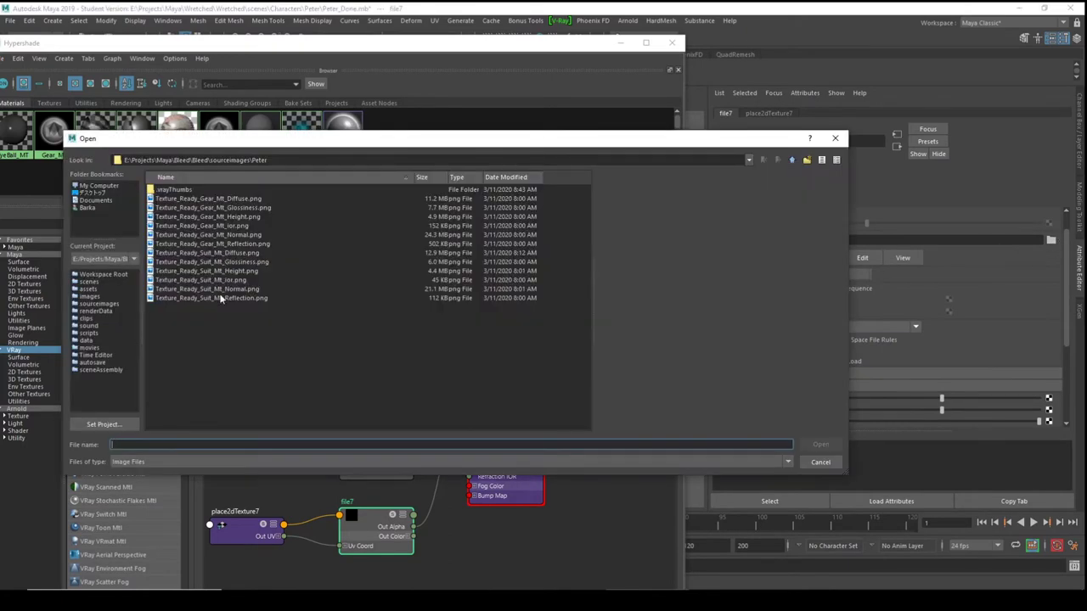
{"action": "left_click", "coordinate": [222, 281]}
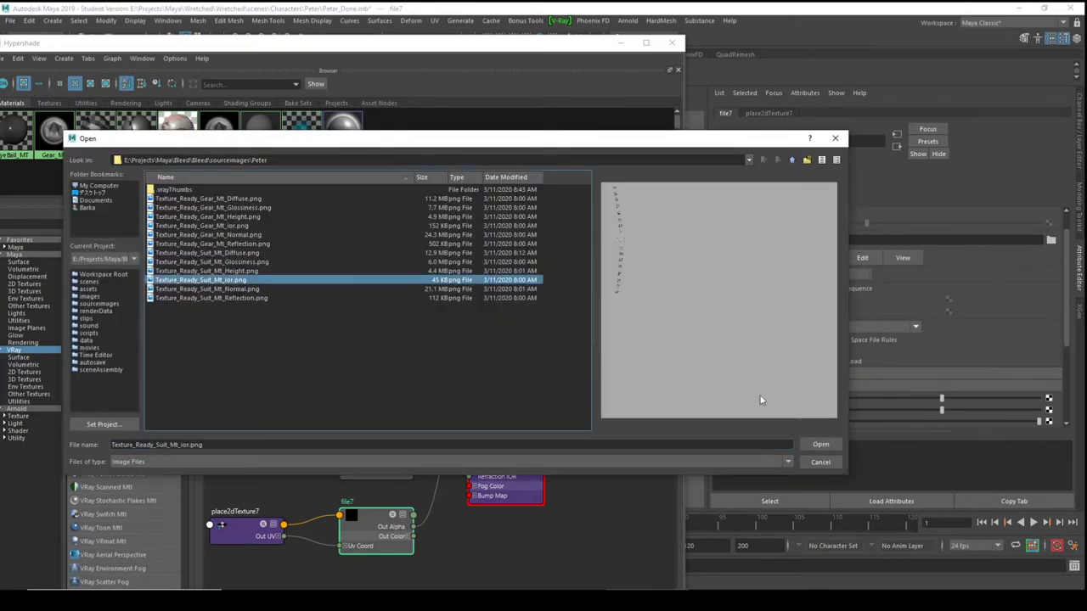
{"action": "left_click", "coordinate": [821, 445]}
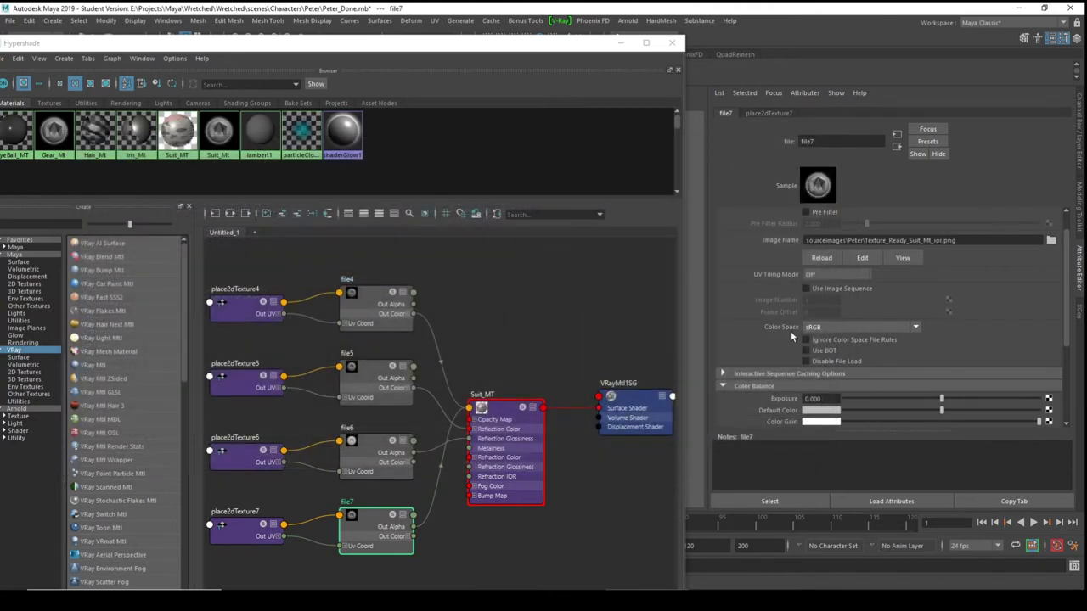
Set Suit_MT's bump Map Type to Normal map in tangent space and connect a File texture node to its Map.
{"action": "left_click", "coordinate": [479, 411]}
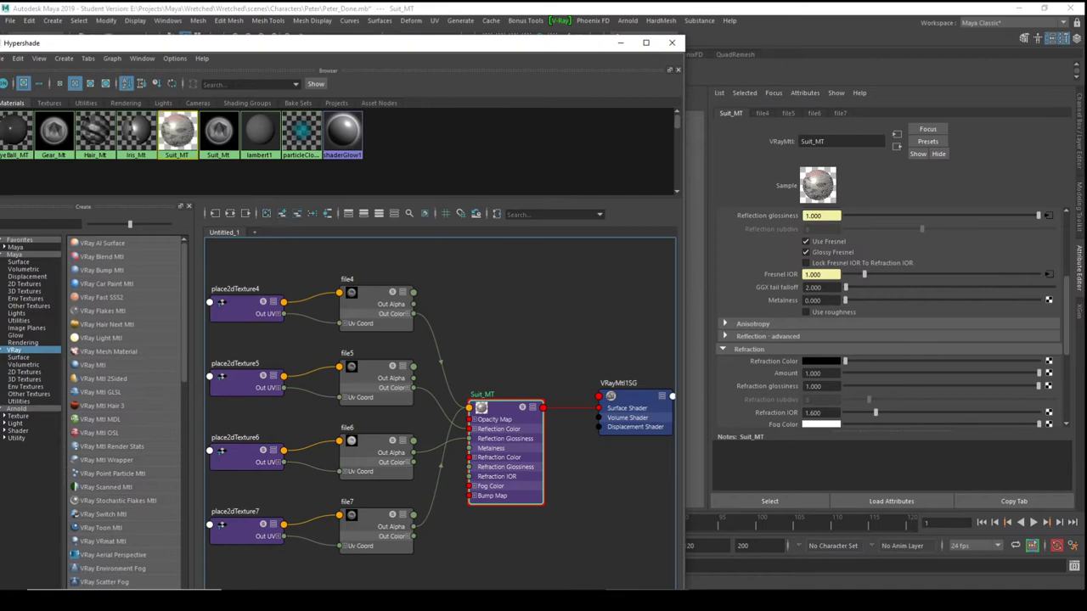
{"action": "scroll", "coordinate": [824, 331], "scroll_direction": "down", "scroll_amount": 3}
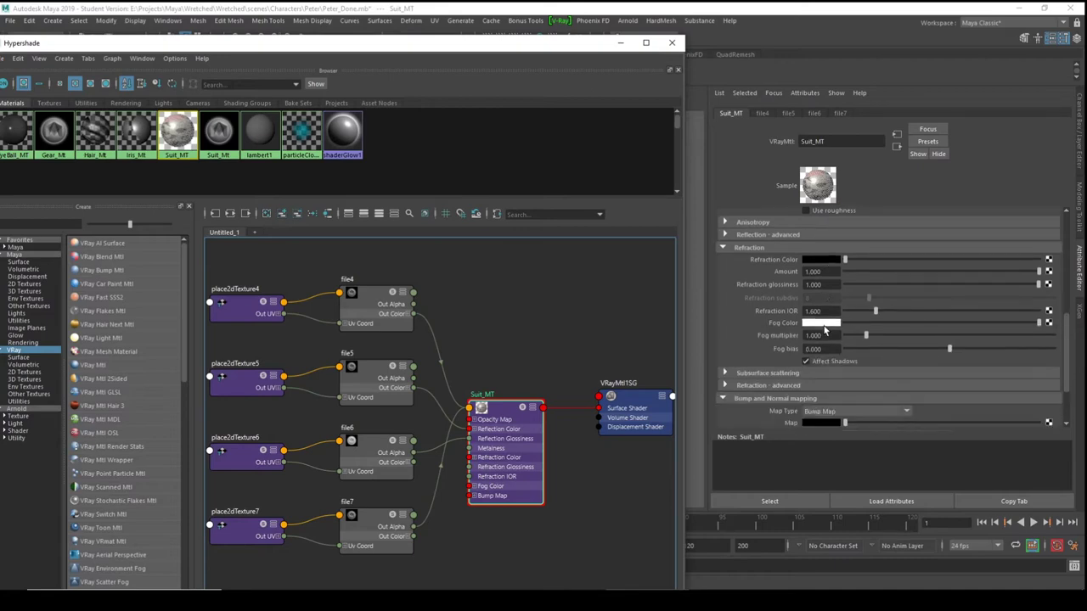
{"action": "scroll", "coordinate": [824, 330], "scroll_direction": "down", "scroll_amount": 2}
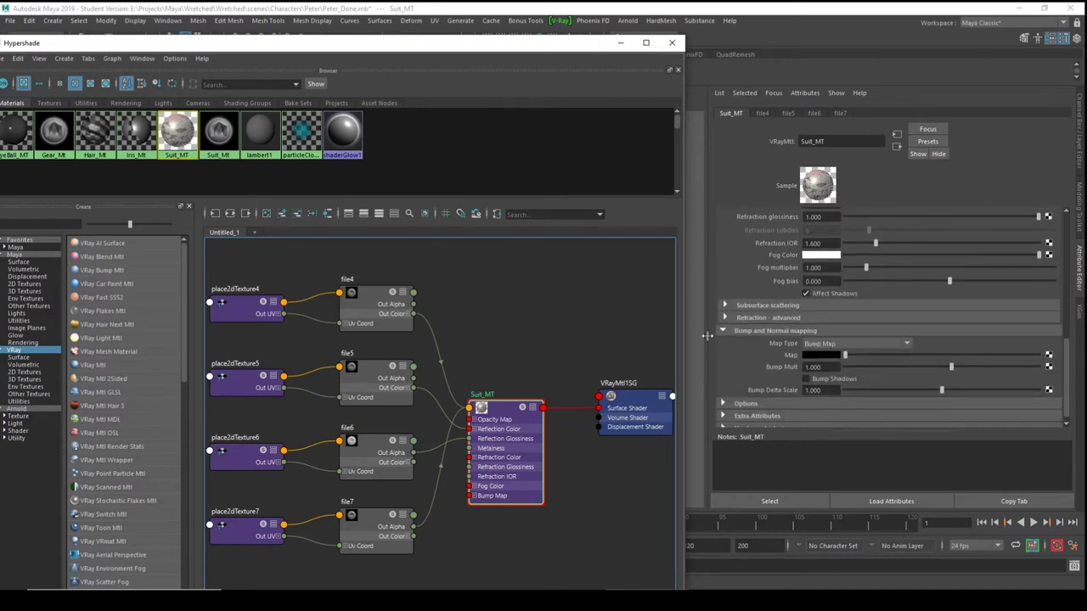
{"action": "left_click", "coordinate": [831, 347]}
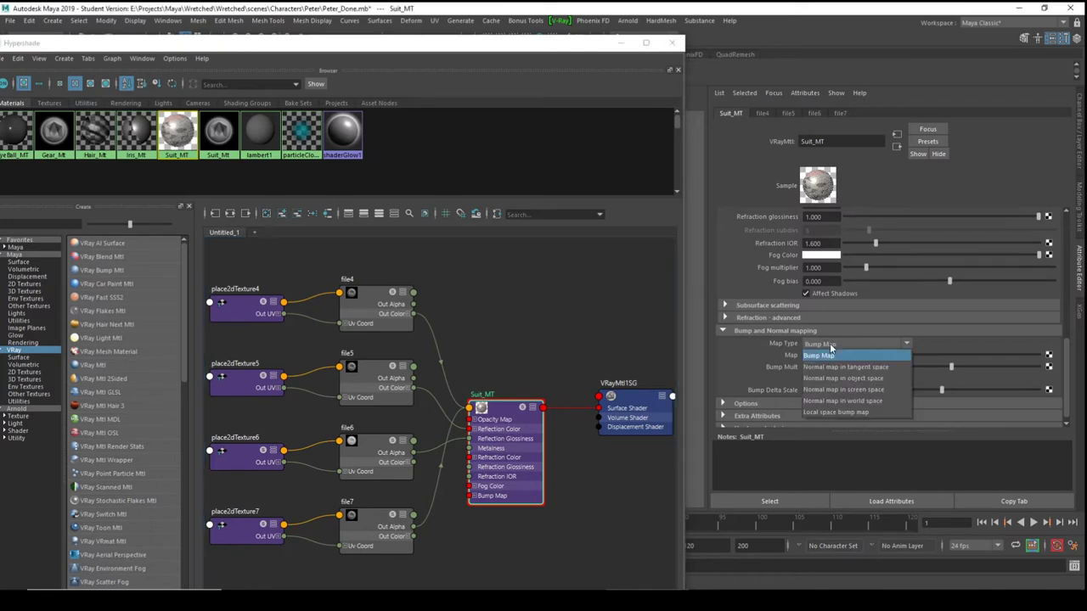
{"action": "left_click", "coordinate": [887, 368]}
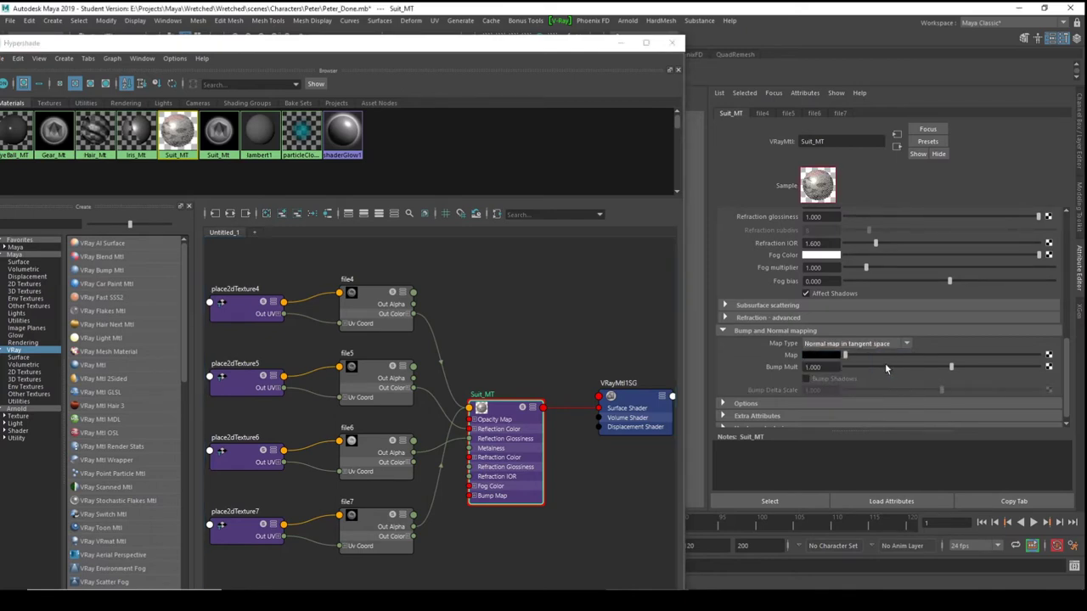
{"action": "left_click", "coordinate": [1049, 355]}
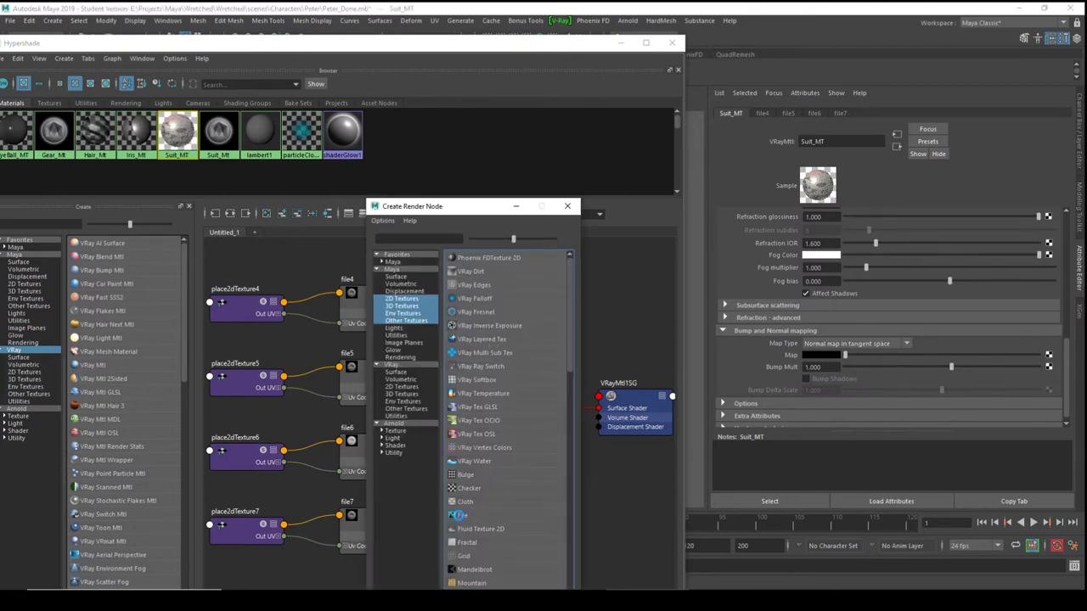
{"action": "left_click", "coordinate": [459, 516]}
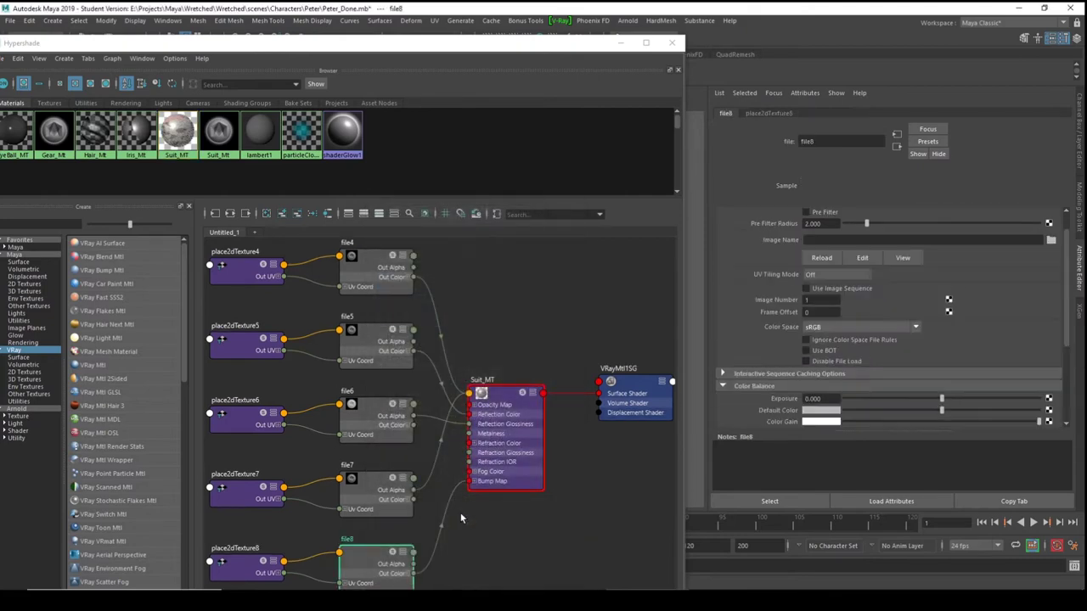
Load Texture_Ready_Suit_Mt_Normal.png into the new file node feeding Suit_MT's bump map.
{"action": "left_click", "coordinate": [1052, 239]}
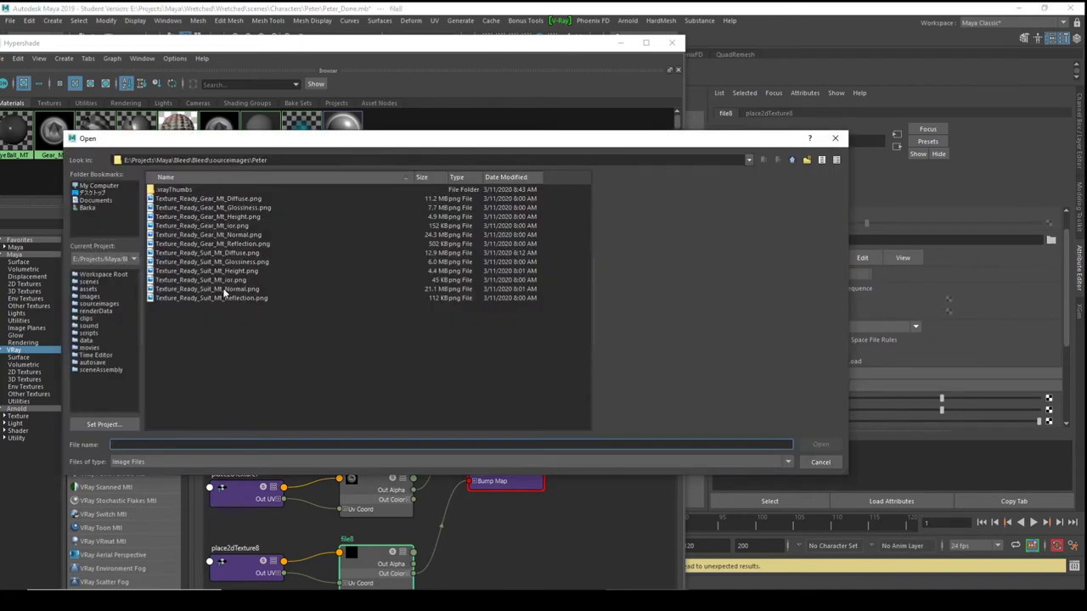
{"action": "left_click", "coordinate": [225, 290]}
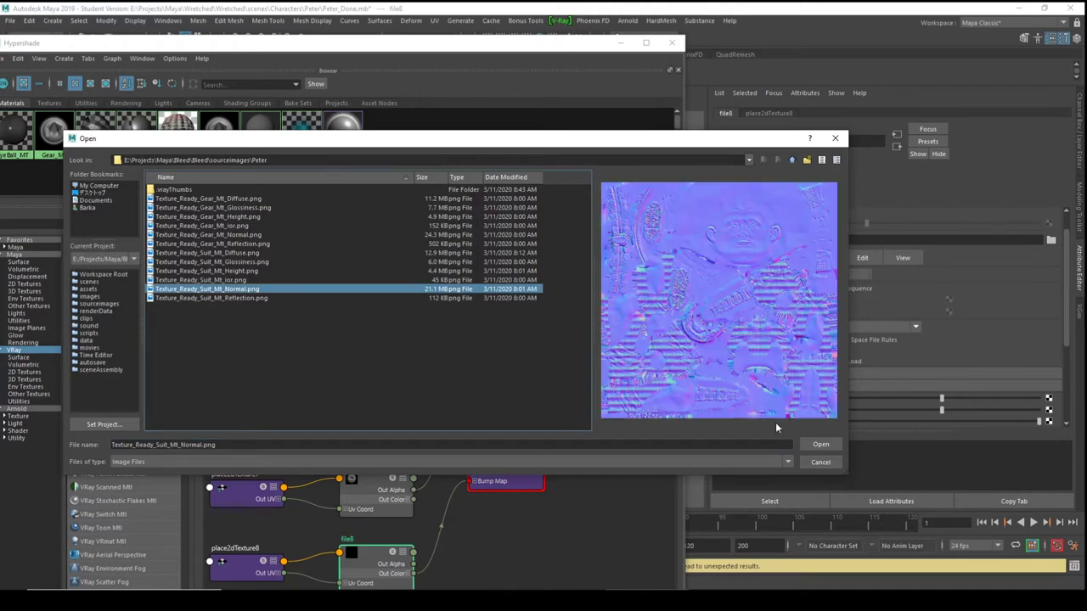
{"action": "left_click", "coordinate": [819, 445]}
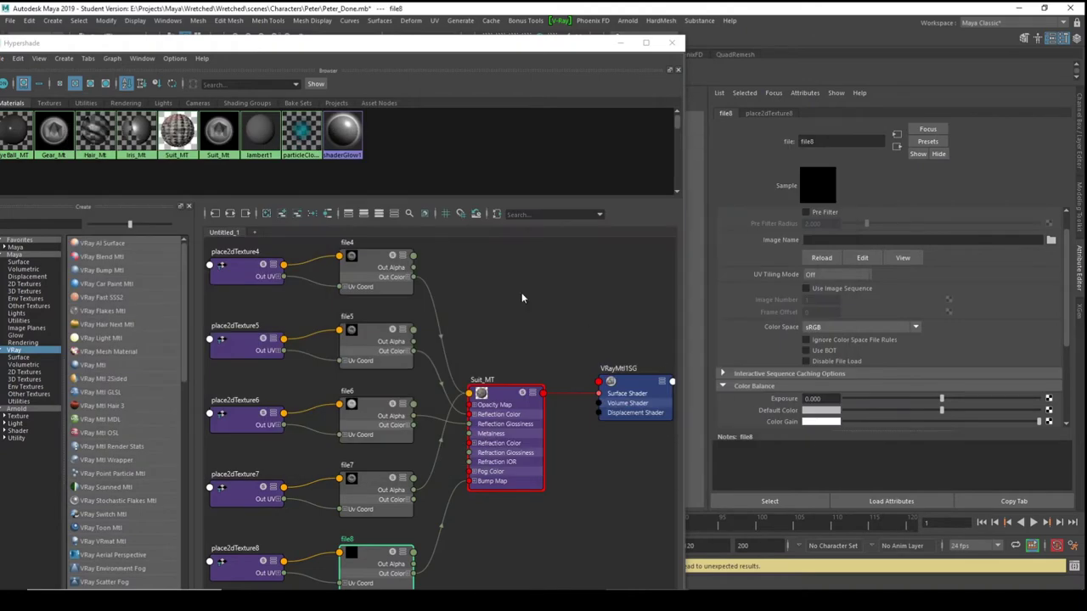
Set the normal map file node's Color Space to Raw and enable Alpha Is Luminance, then clear the selection.
{"action": "left_click", "coordinate": [618, 43]}
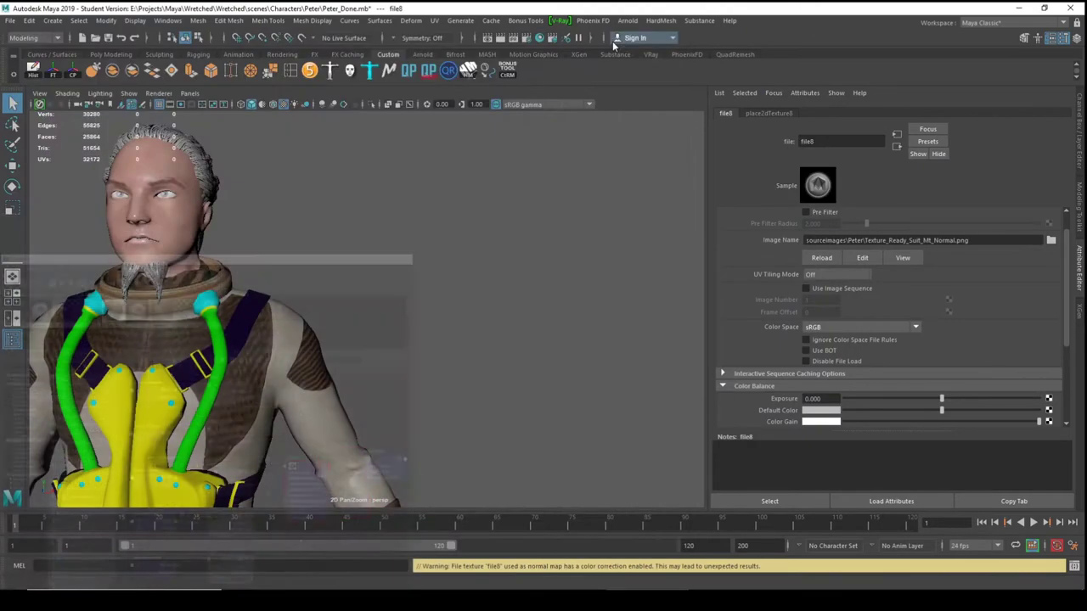
{"action": "right_click_drag", "start_coordinate": [337, 359], "coordinate": [369, 349], "text": "alt"}
{"action": "left_click_drag", "start_coordinate": [370, 348], "coordinate": [305, 359], "text": "alt"}
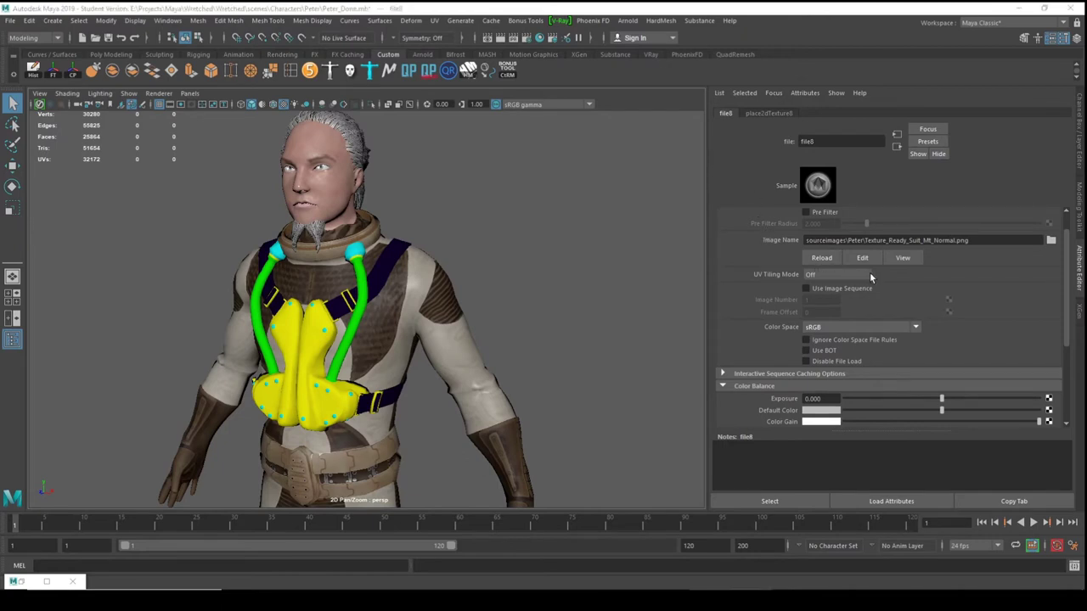
{"action": "left_click", "coordinate": [857, 327]}
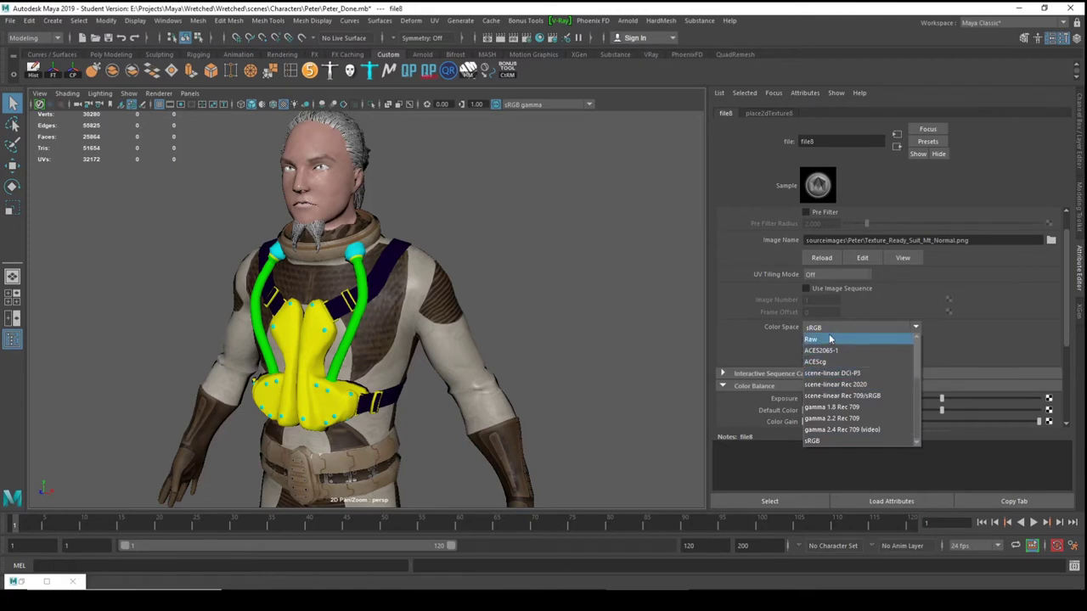
{"action": "left_click", "coordinate": [830, 339]}
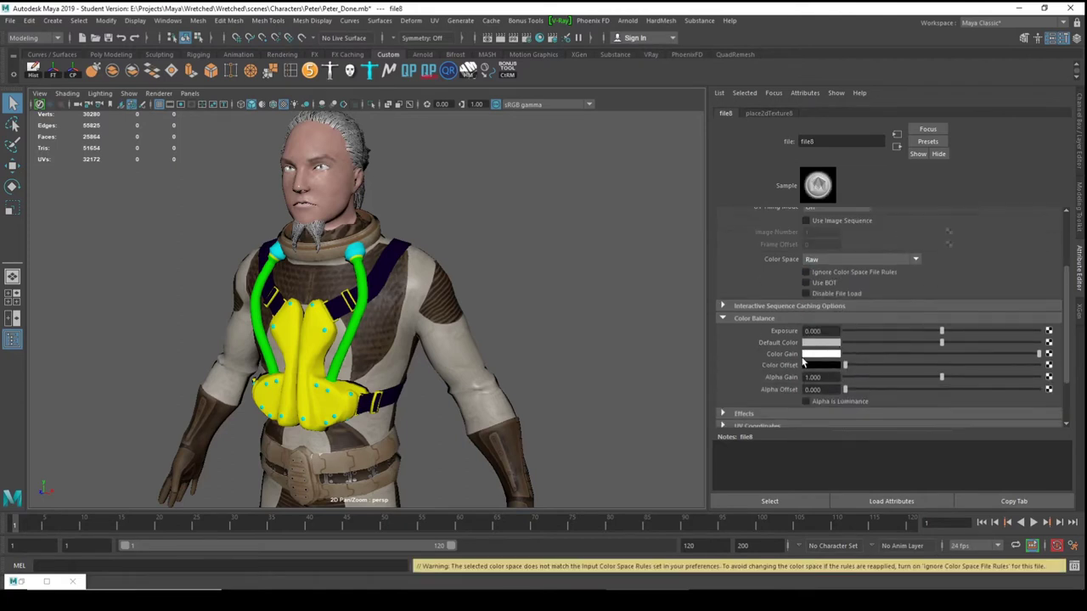
{"action": "scroll", "coordinate": [762, 395], "scroll_direction": "down", "scroll_amount": 4}
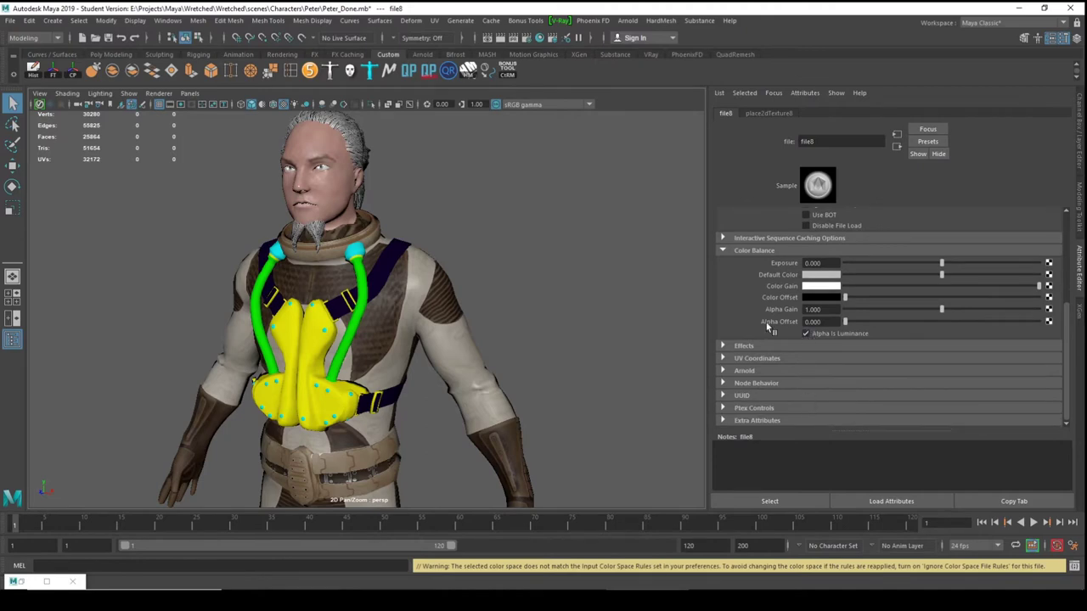
{"action": "left_click", "coordinate": [581, 309]}
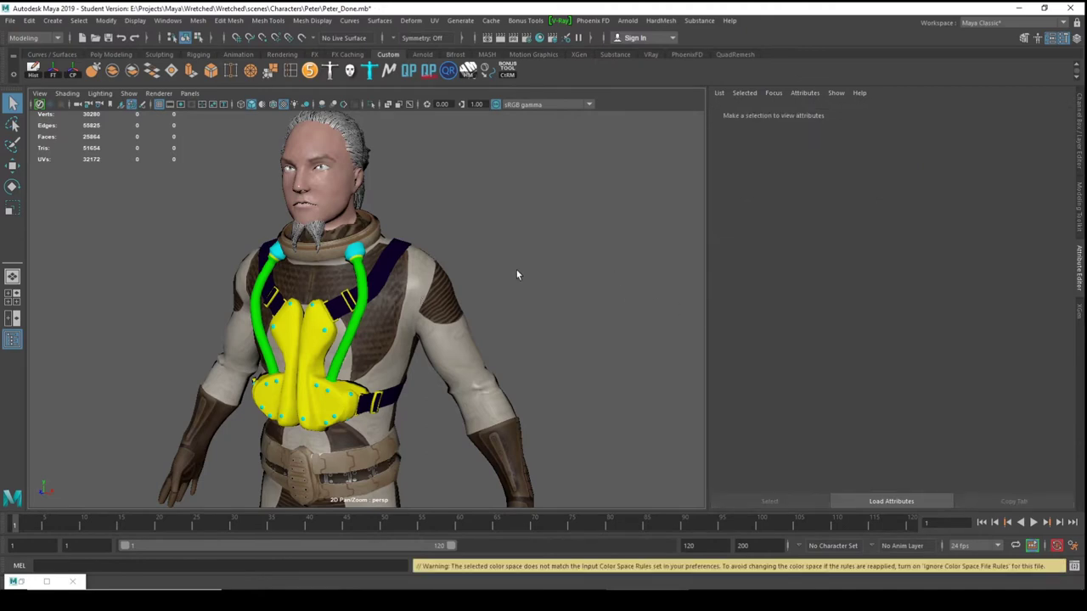
Restore the Hypershade window, reposition it, and clear the suit material's network from the graph.
{"action": "left_click", "coordinate": [47, 581]}
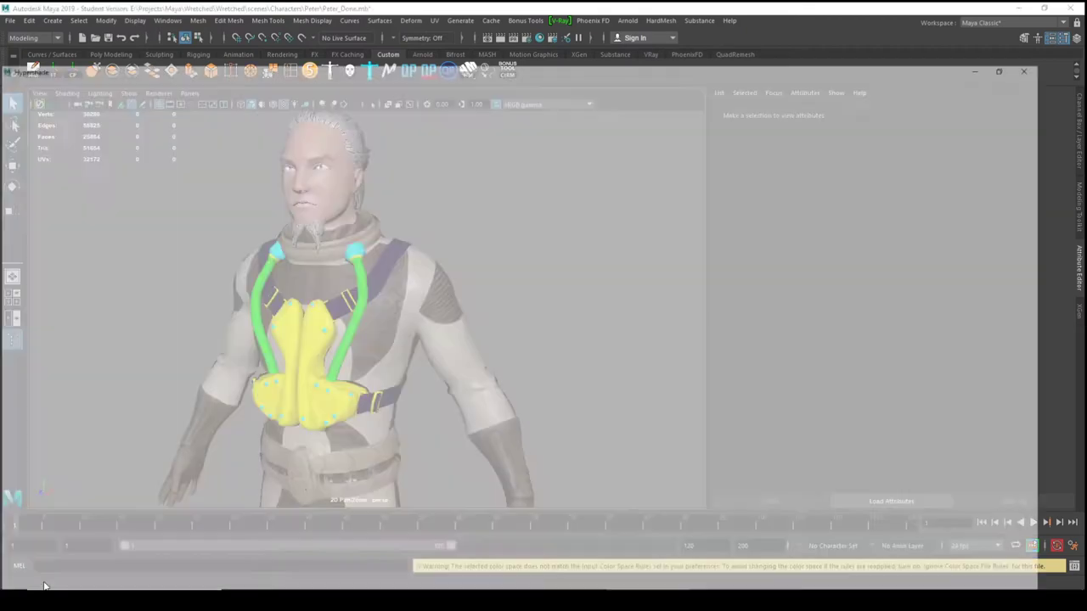
{"action": "left_click", "coordinate": [1044, 8]}
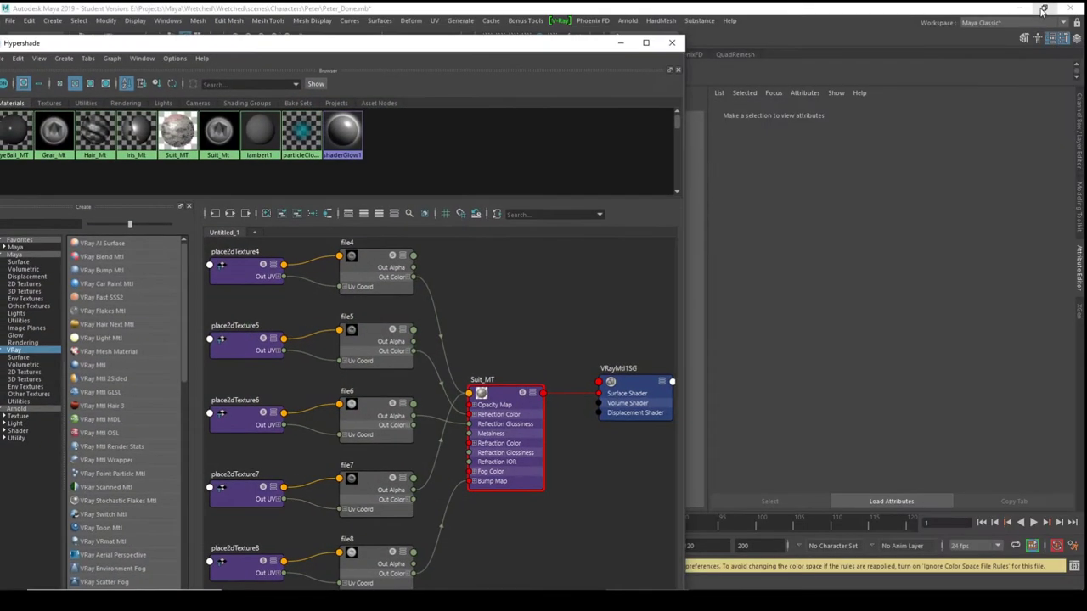
{"action": "left_click_drag", "start_coordinate": [454, 49], "coordinate": [642, 29]}
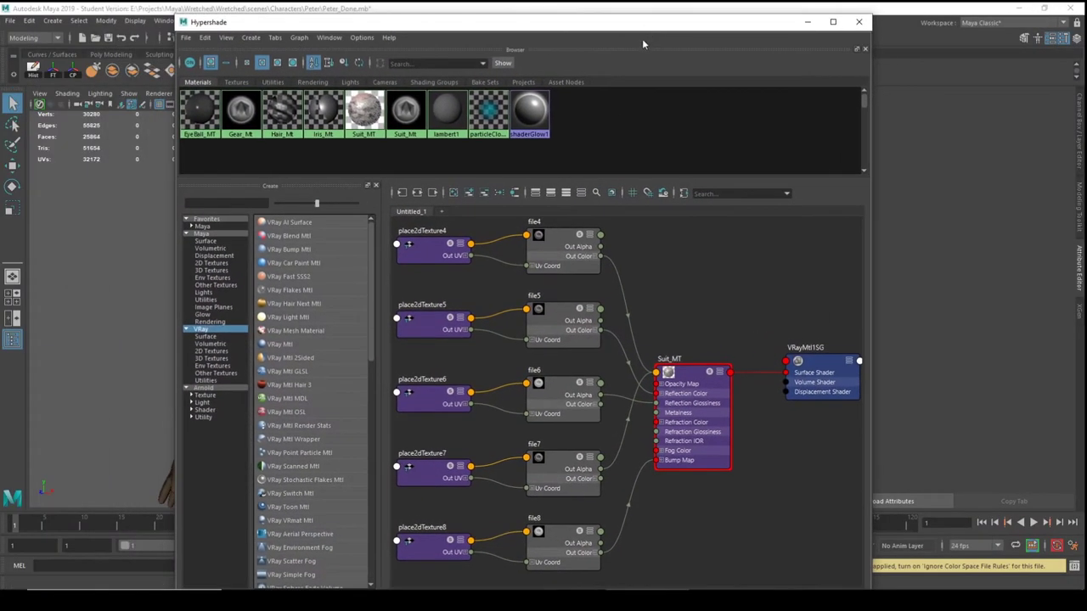
{"action": "left_click", "coordinate": [454, 193]}
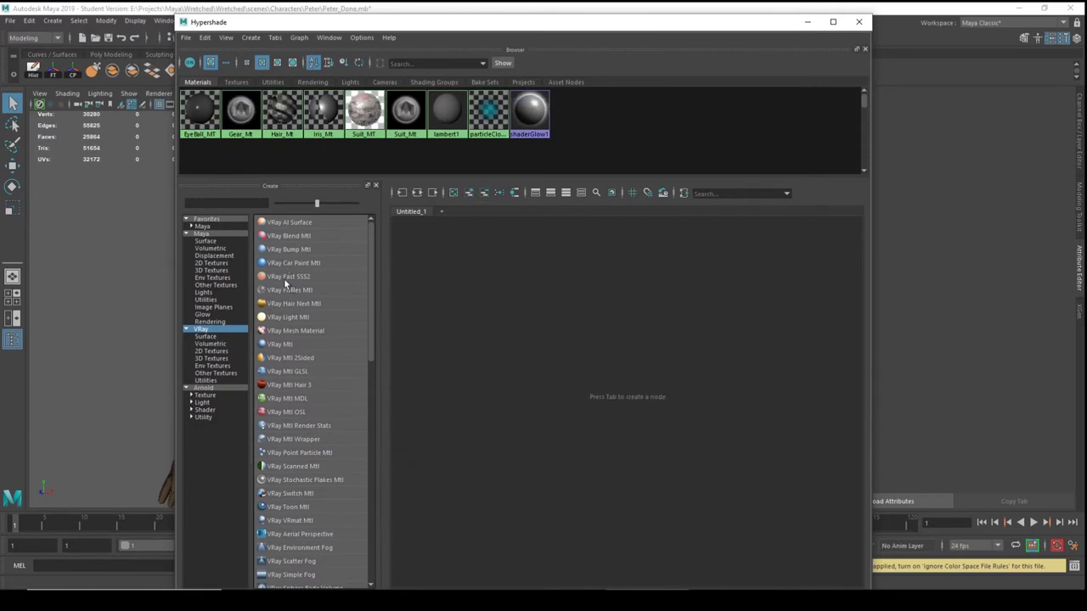
Create a VRay Mtl in the empty graph and name it Gear_MT.
{"action": "left_click", "coordinate": [281, 344]}
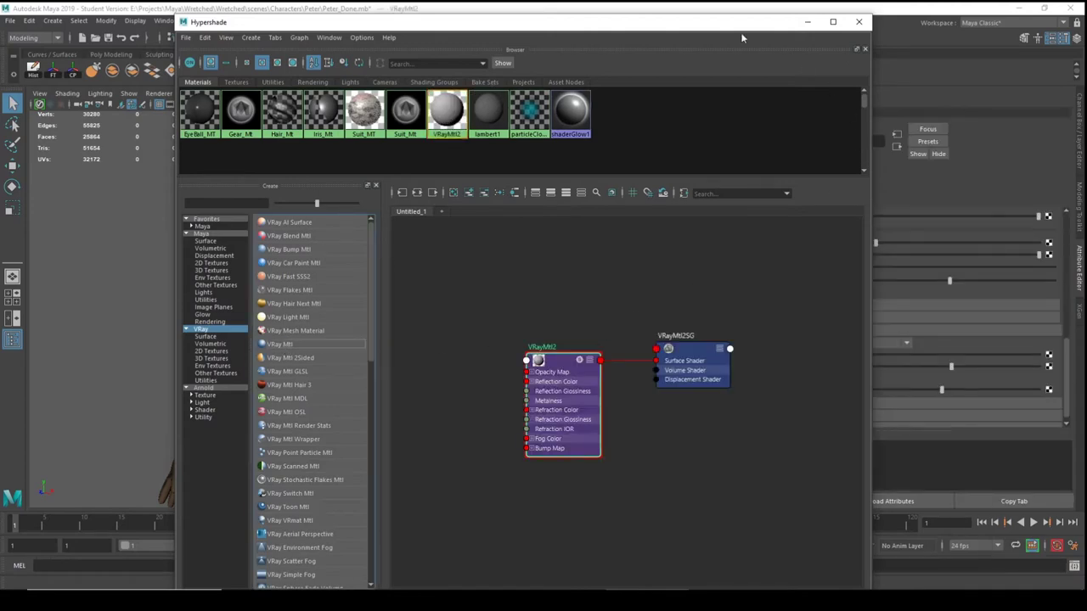
{"action": "left_click_drag", "start_coordinate": [738, 31], "coordinate": [596, 41]}
{"action": "double_click", "coordinate": [854, 140]}
{"action": "type", "text": "Gear_MTl"}
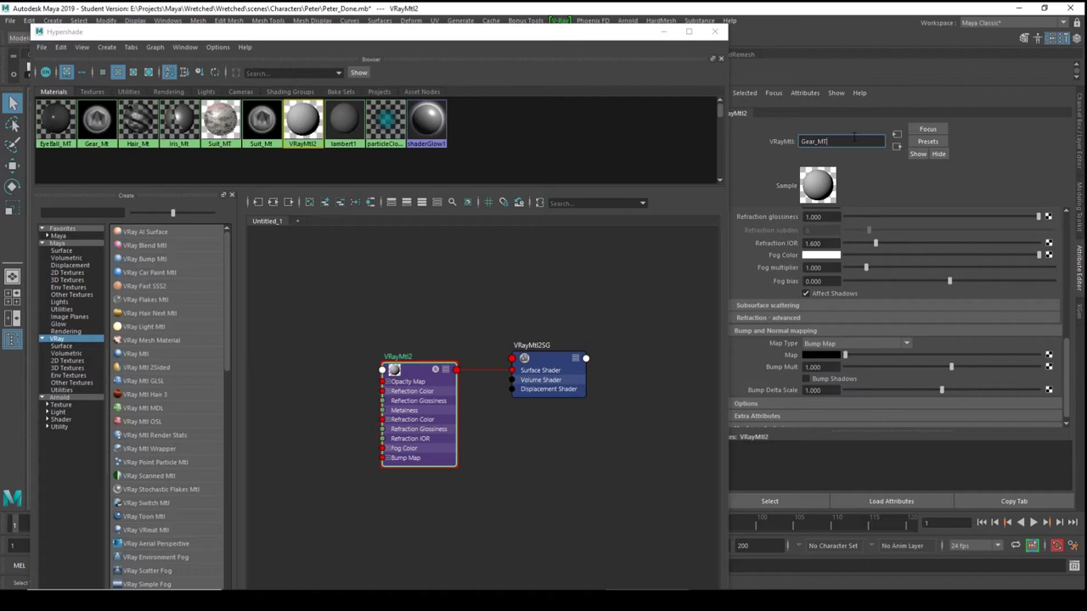
{"action": "key", "text": "Return"}
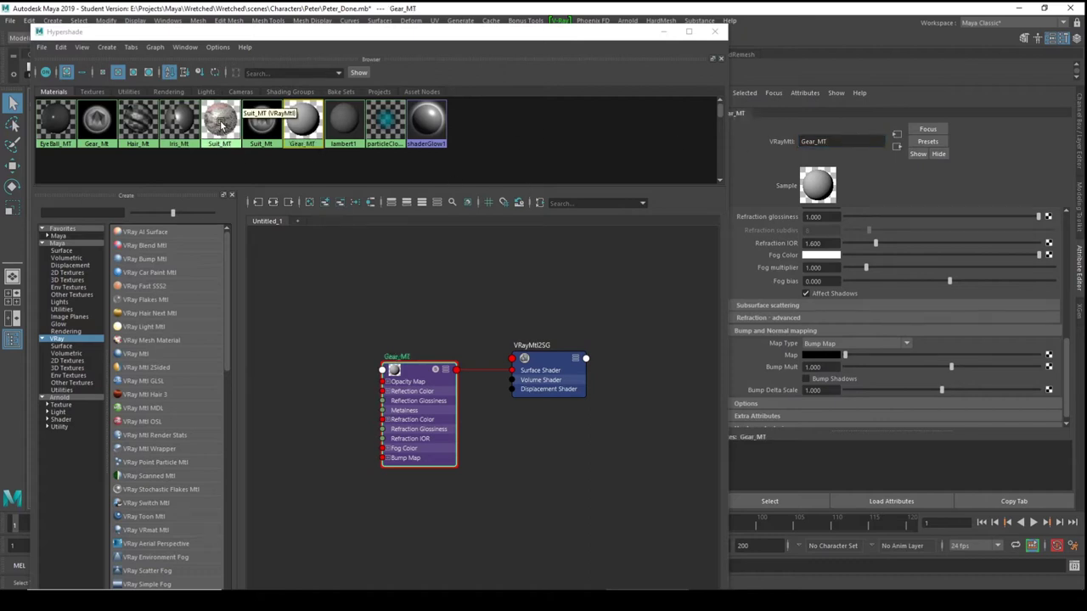
Delete the old Lambert materials Suit_Mt and Gear_Mt.
{"action": "left_click", "coordinate": [262, 124]}
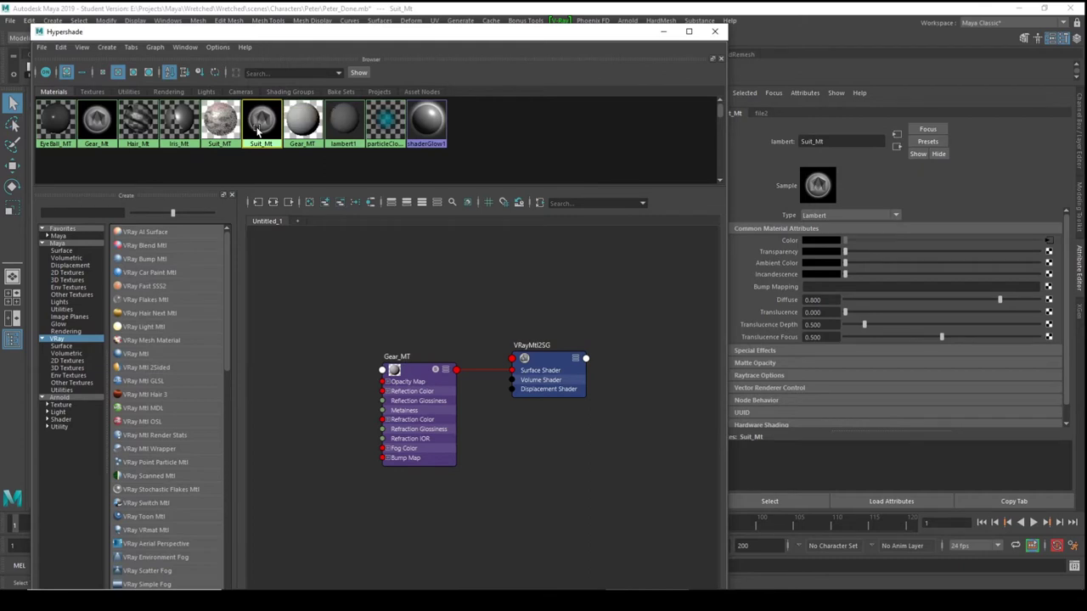
{"action": "key", "text": "Delete"}
{"action": "left_click", "coordinate": [138, 123]}
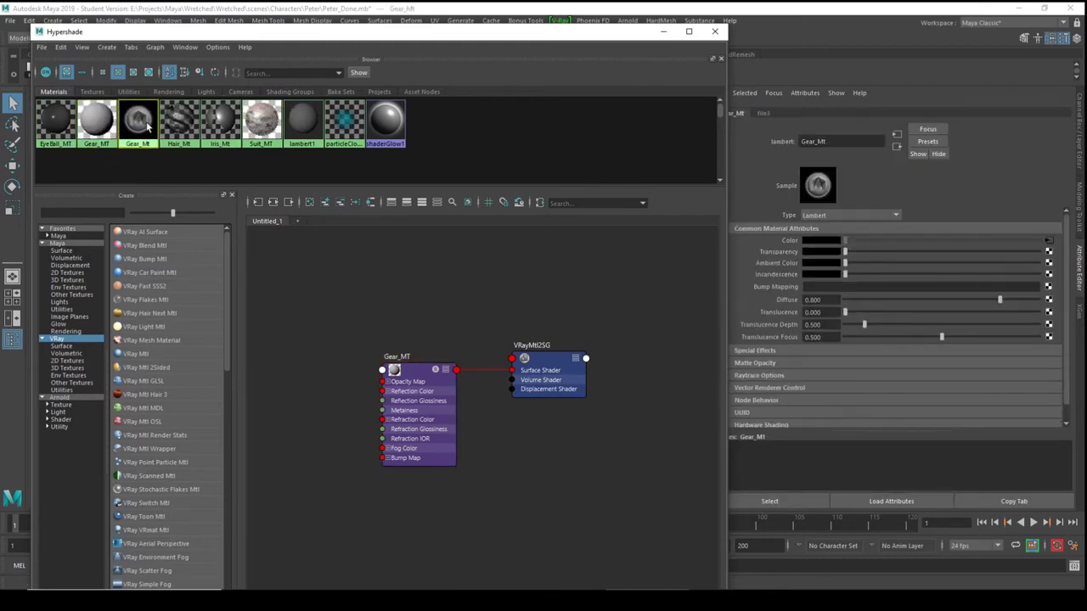
{"action": "key", "text": "Delete"}
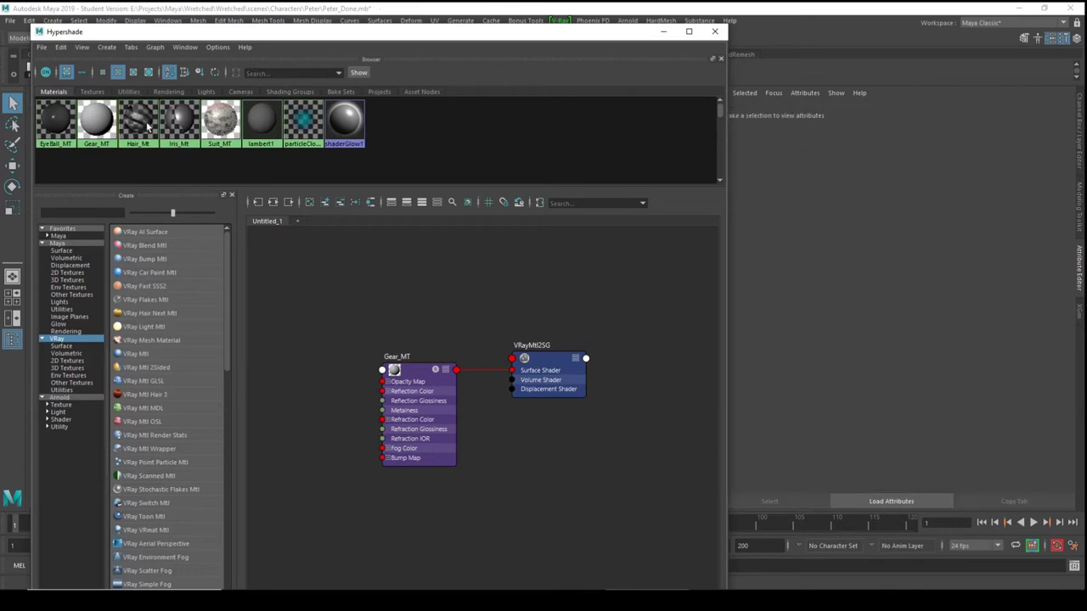
Assign the Gear_MT material to the character's gear mesh.
{"action": "left_click", "coordinate": [96, 123]}
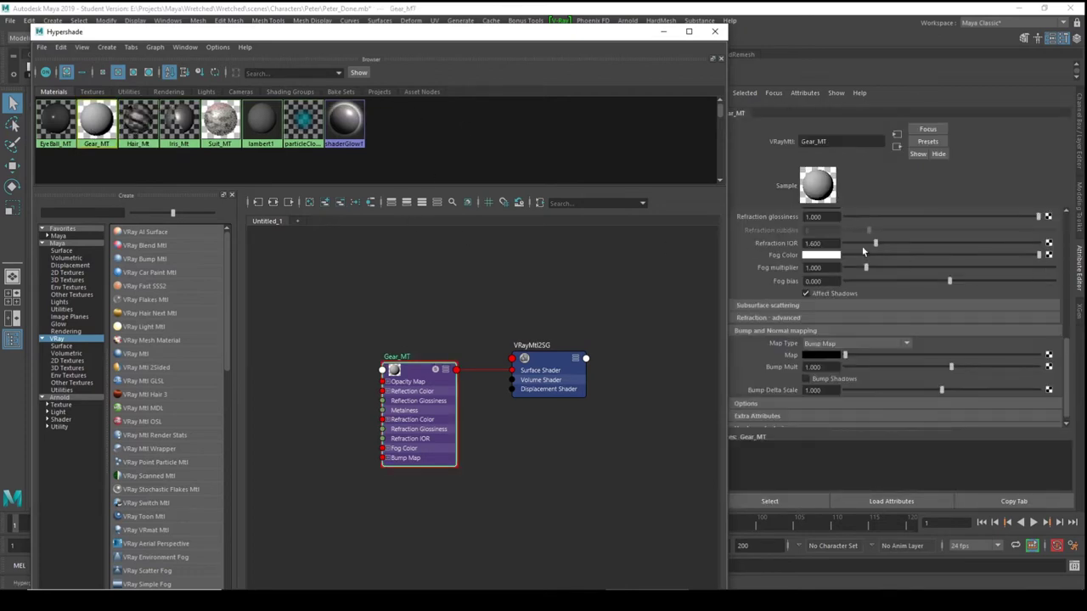
{"action": "left_click", "coordinate": [663, 34]}
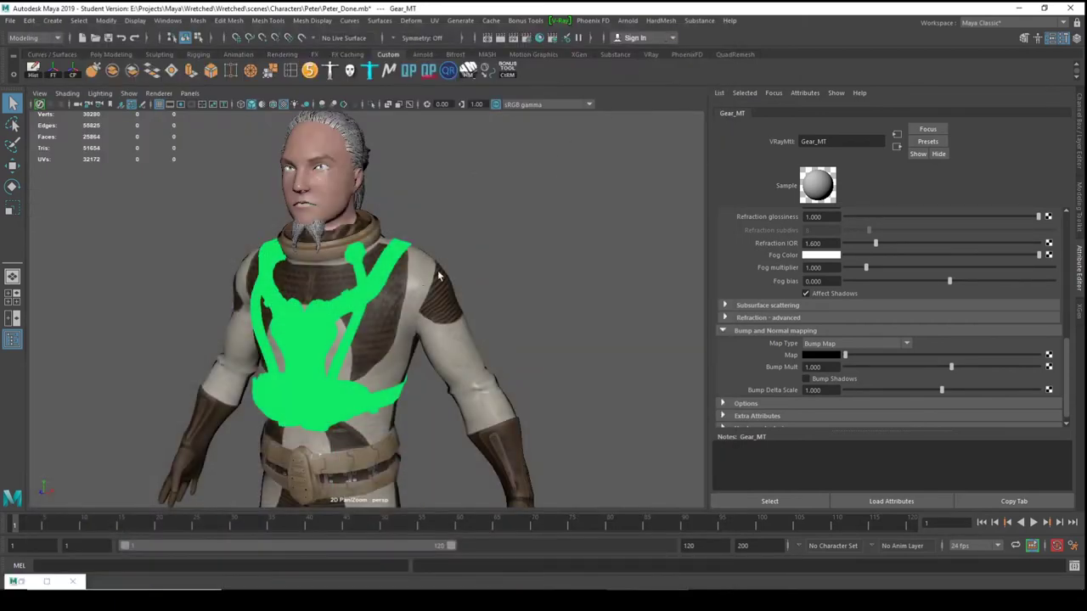
{"action": "left_click", "coordinate": [322, 335]}
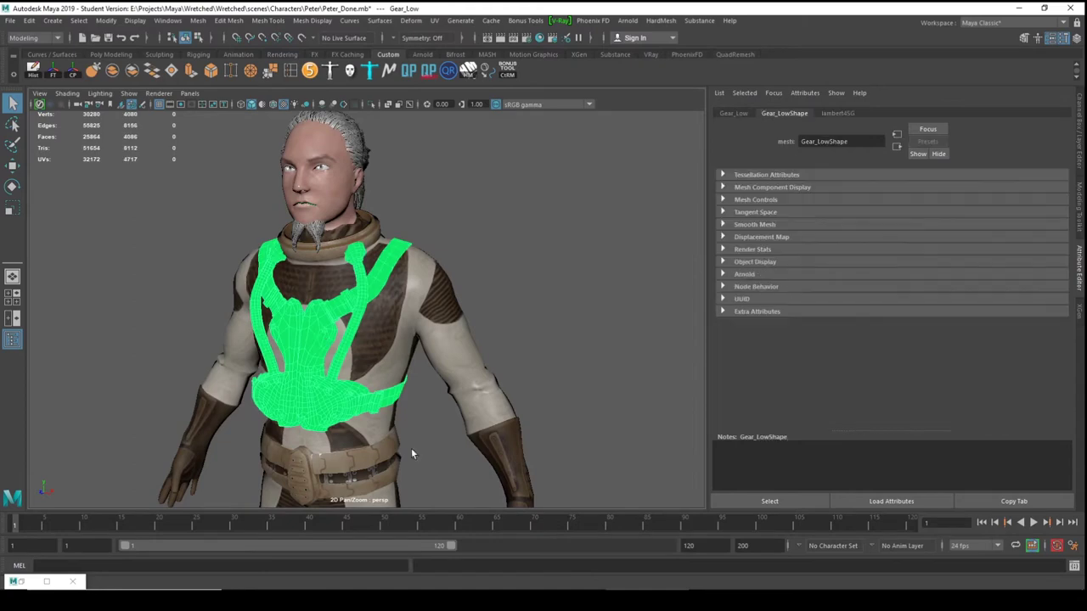
{"action": "left_click", "coordinate": [45, 583]}
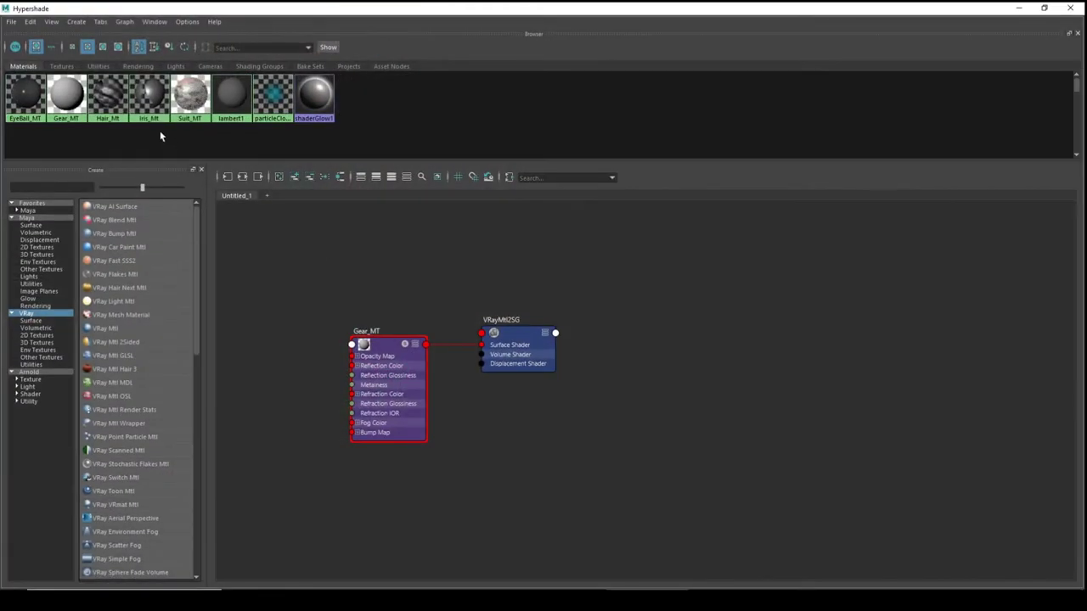
{"action": "right_click", "coordinate": [68, 92]}
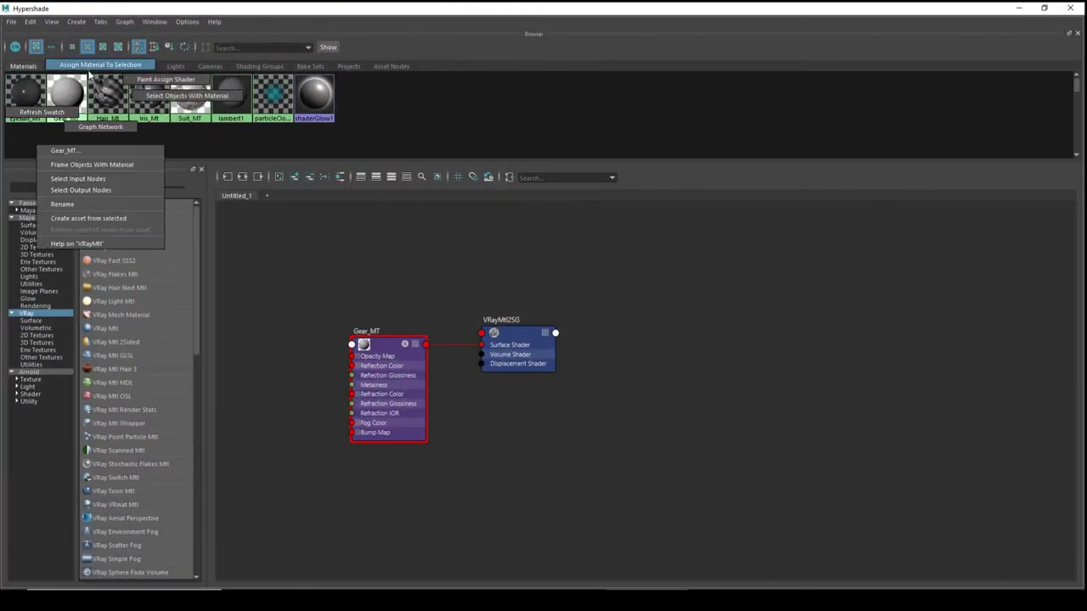
{"action": "left_click", "coordinate": [90, 74]}
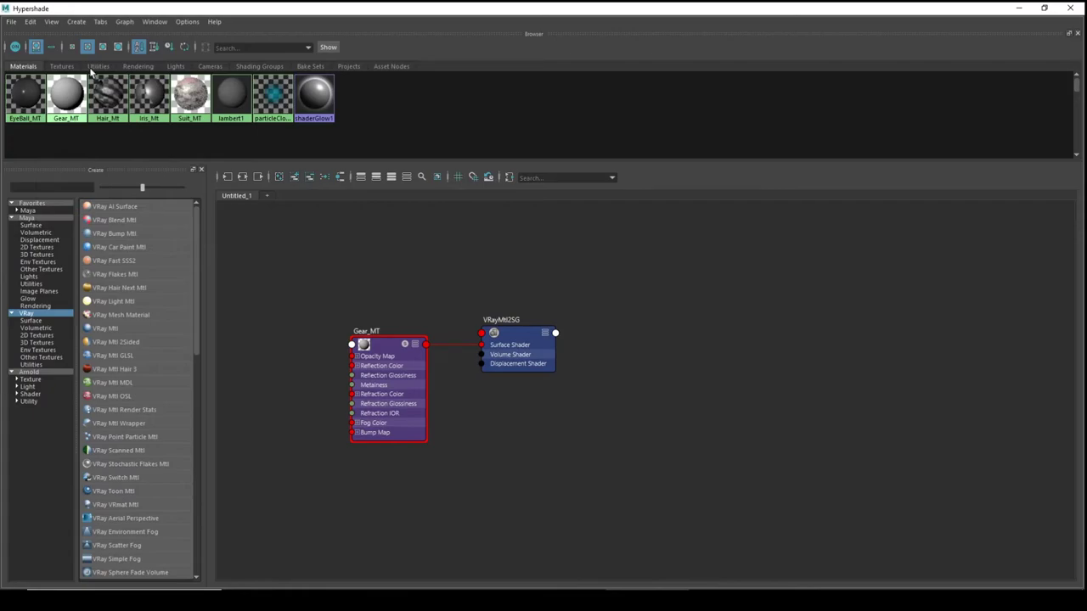
{"action": "left_click", "coordinate": [1020, 15]}
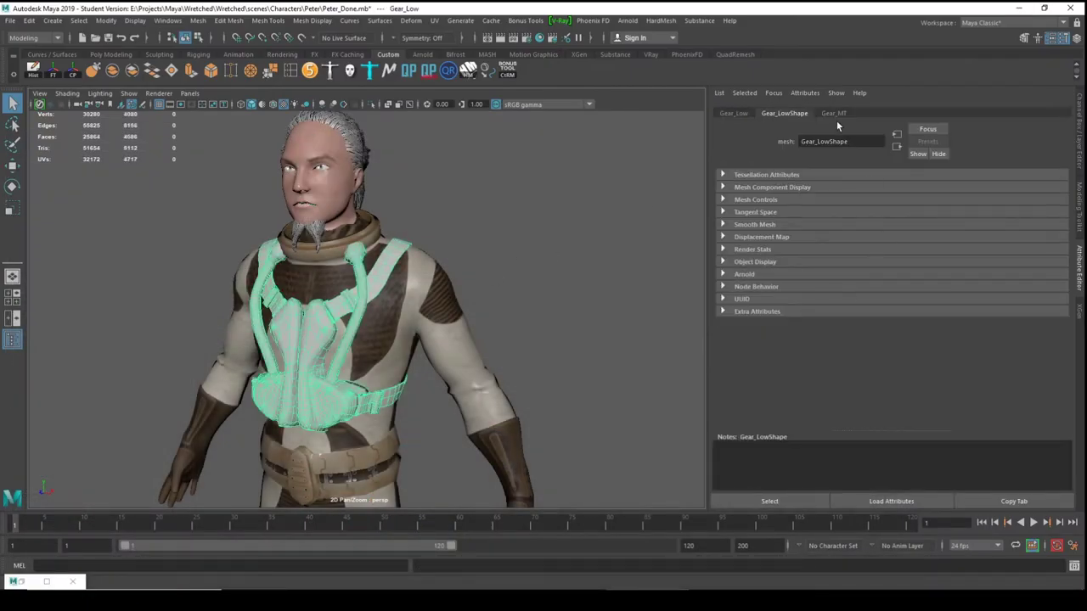
Open the Gear_MT material's attributes from the gear mesh and bring up its basic parameters.
{"action": "left_click", "coordinate": [834, 114]}
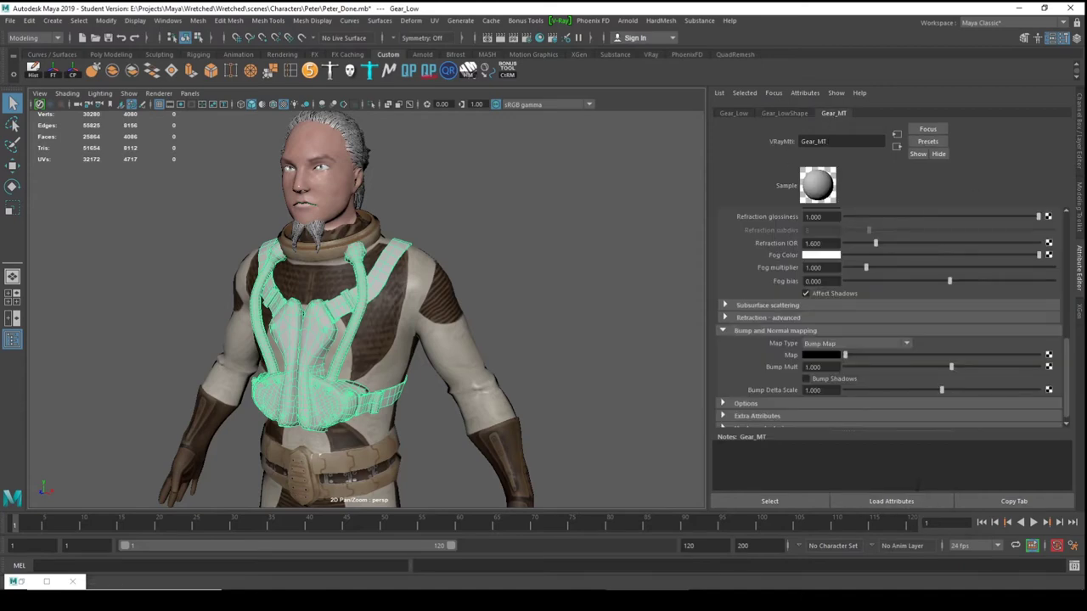
{"action": "scroll", "coordinate": [898, 332], "scroll_direction": "up", "scroll_amount": 6}
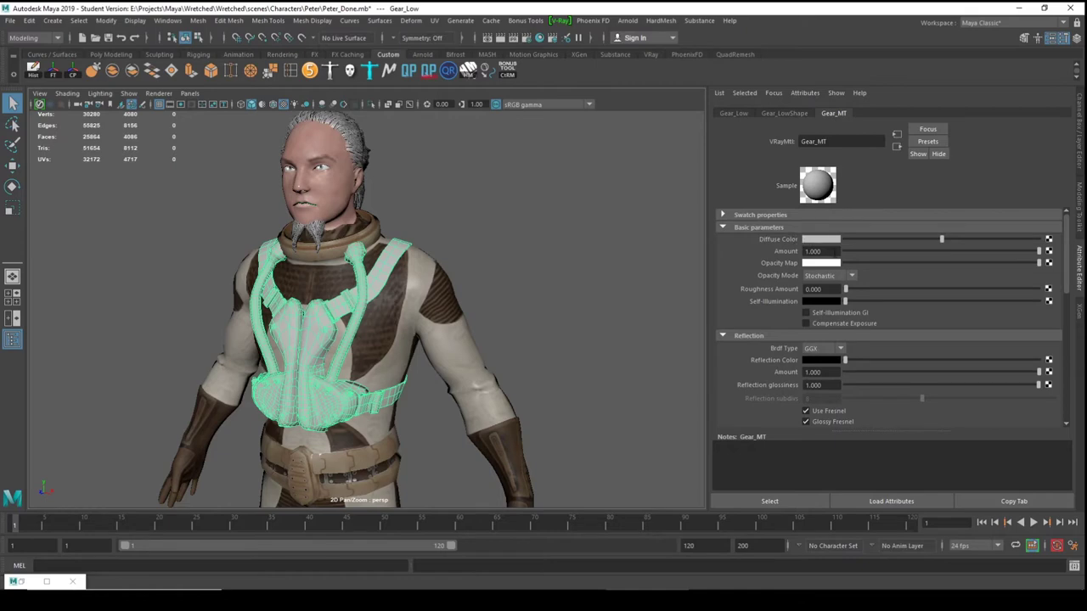
{"action": "right_click", "coordinate": [833, 252]}
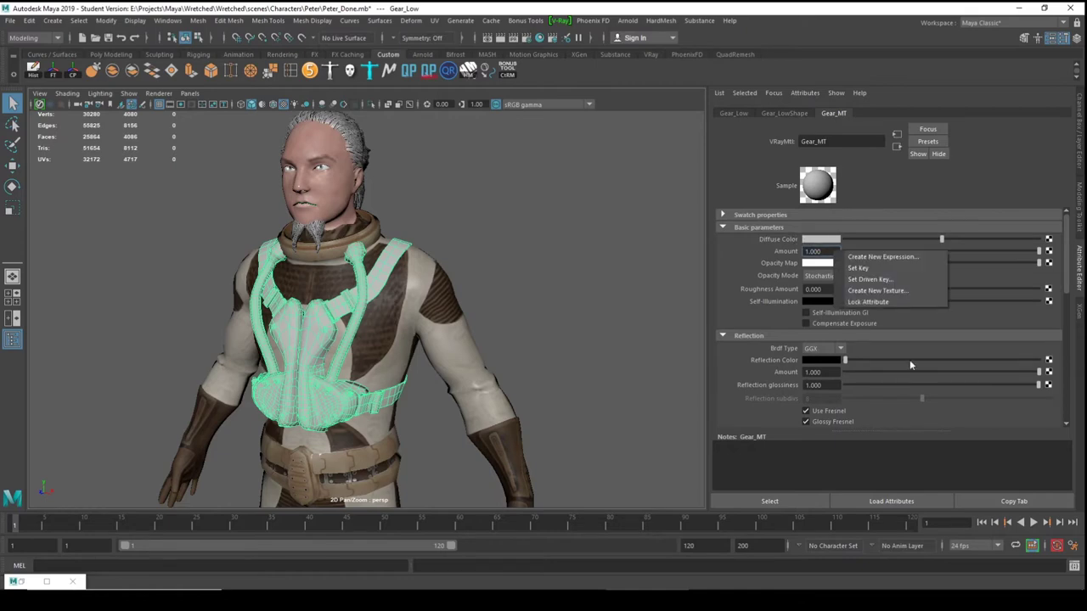
{"action": "left_click", "coordinate": [625, 233]}
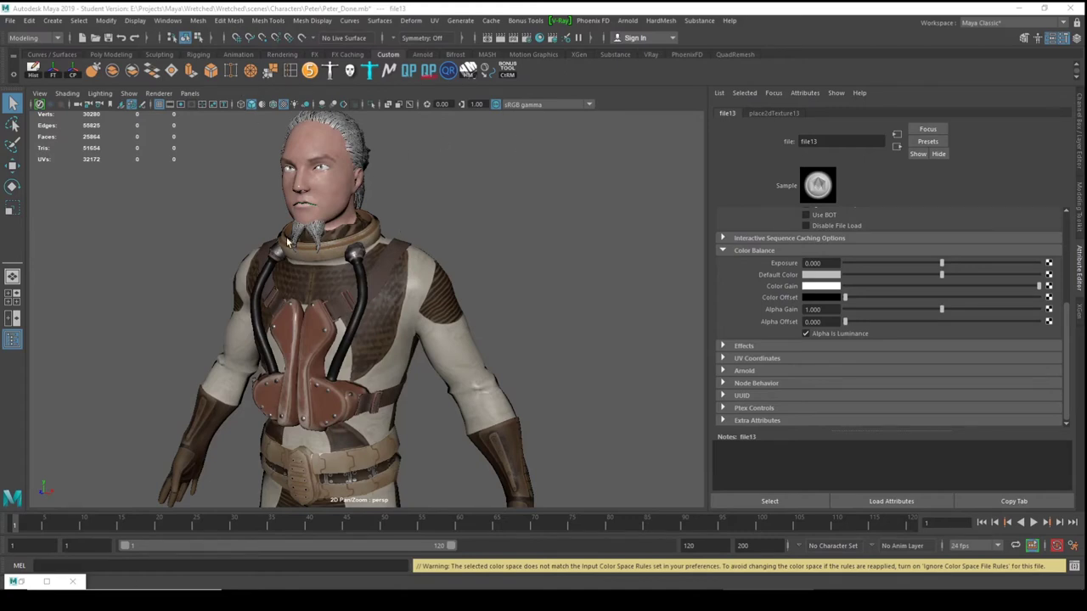
Add a V-Ray dome light and run a test V-Ray render of the character's upper body.
{"action": "left_click", "coordinate": [651, 54]}
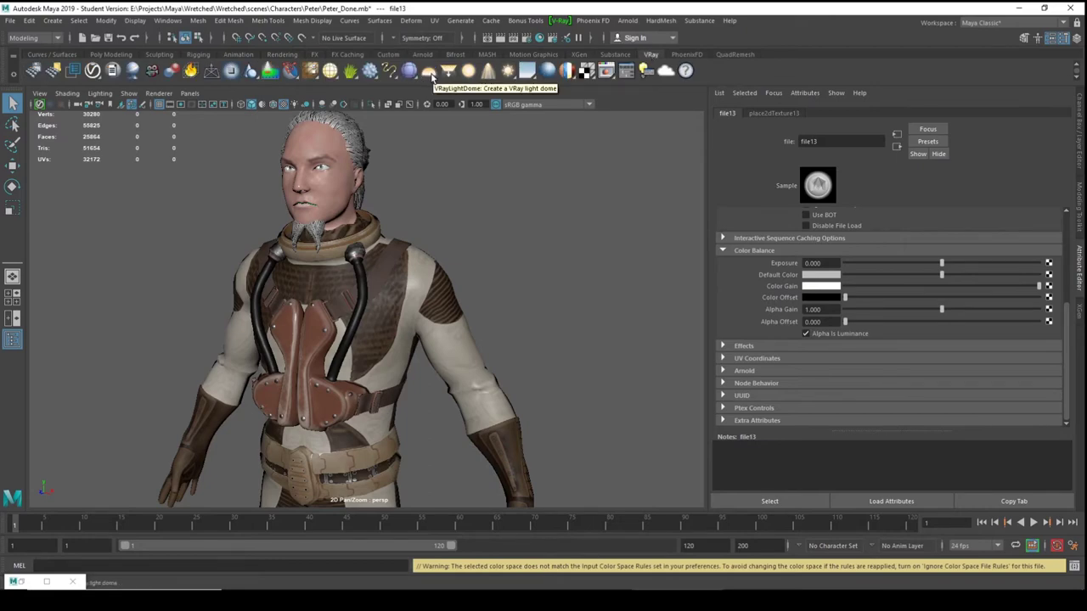
{"action": "left_click", "coordinate": [431, 73]}
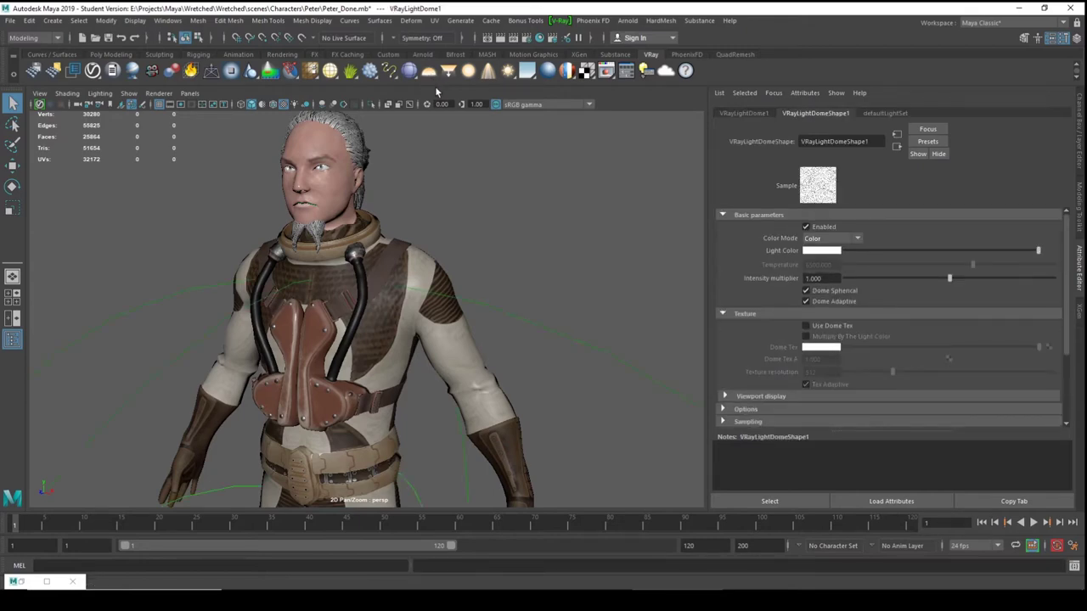
{"action": "left_click", "coordinate": [513, 40]}
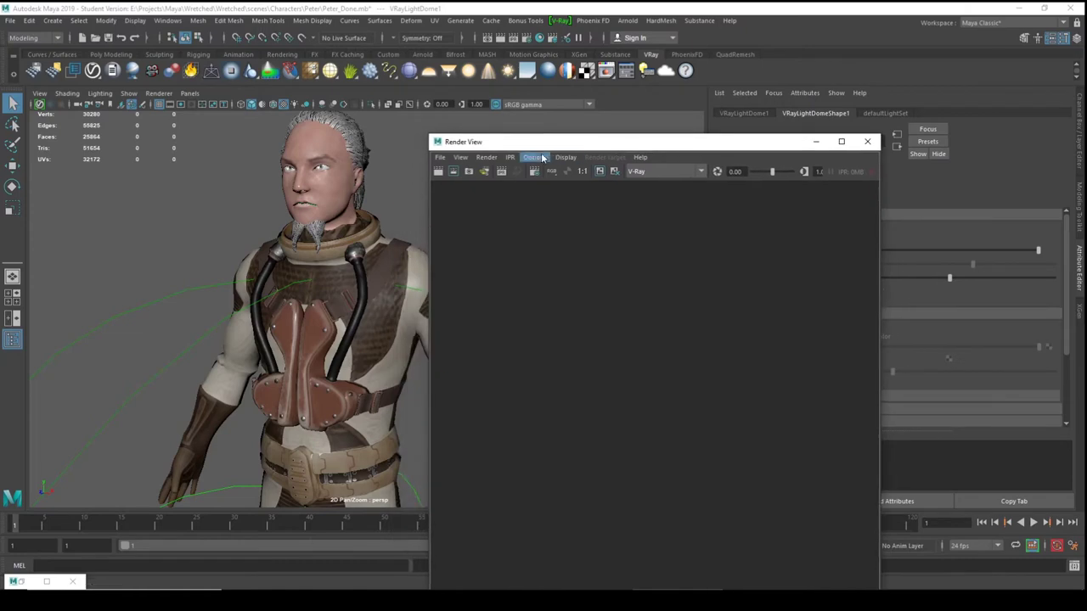
{"action": "left_click", "coordinate": [439, 171]}
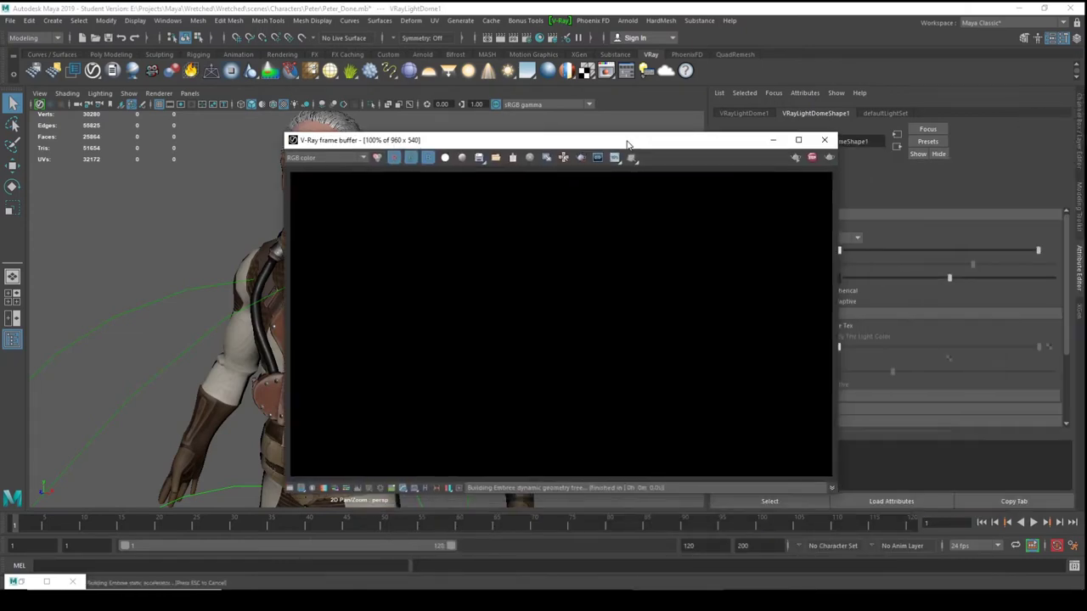
{"action": "left_click_drag", "start_coordinate": [627, 145], "coordinate": [638, 148]}
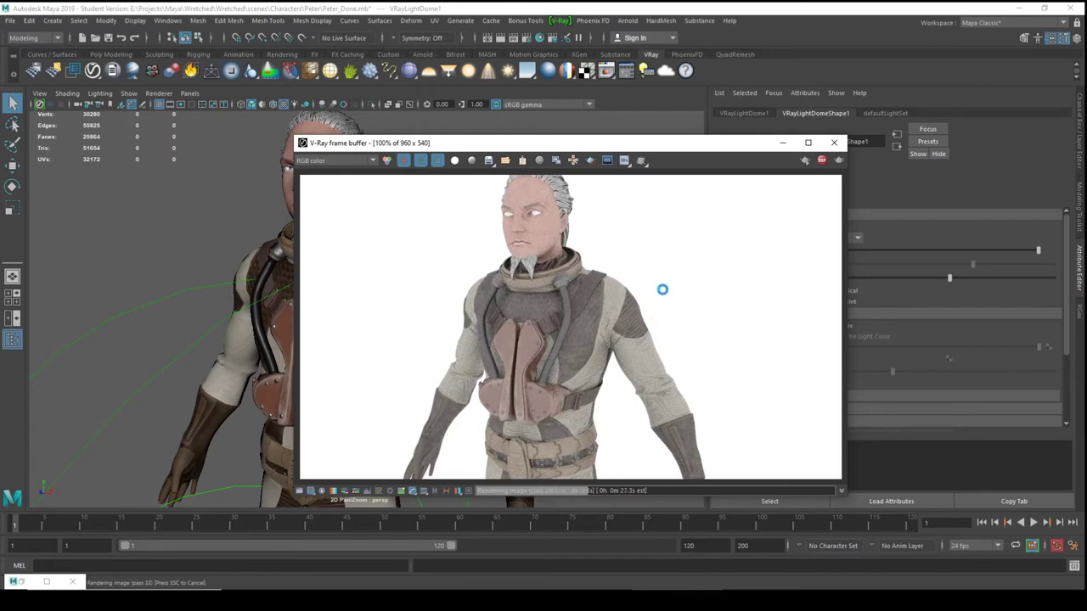
{"action": "left_click_drag", "start_coordinate": [209, 302], "coordinate": [226, 307], "text": "alt"}
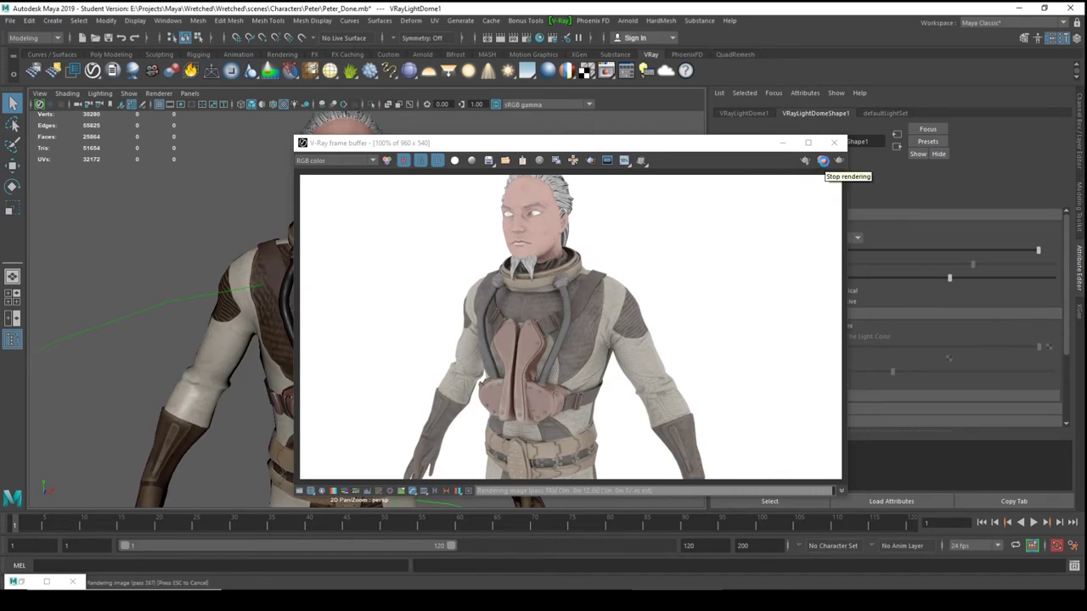
{"action": "left_click", "coordinate": [824, 162]}
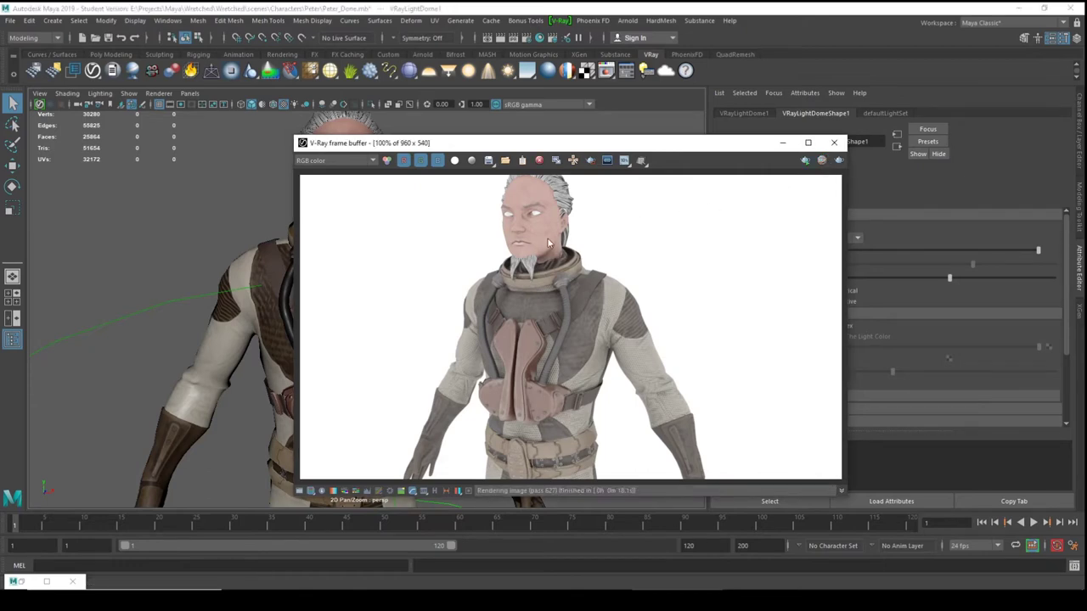
{"action": "left_click_drag", "start_coordinate": [603, 143], "coordinate": [751, 93]}
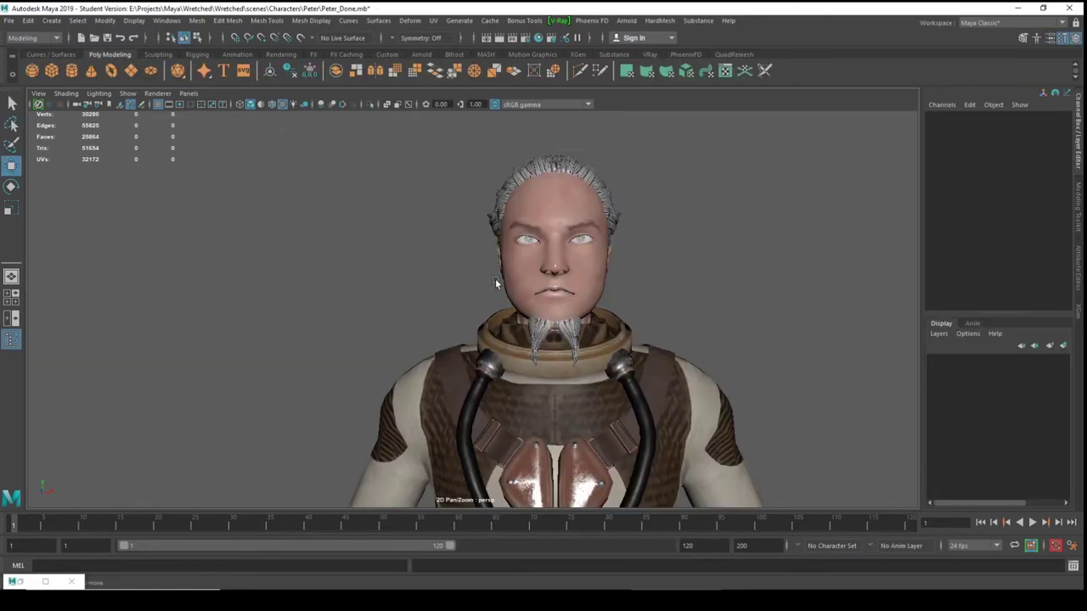
Separate the Beard mesh into its individual strand pieces.
{"action": "scroll", "coordinate": [544, 306], "scroll_direction": "up", "scroll_amount": 5}
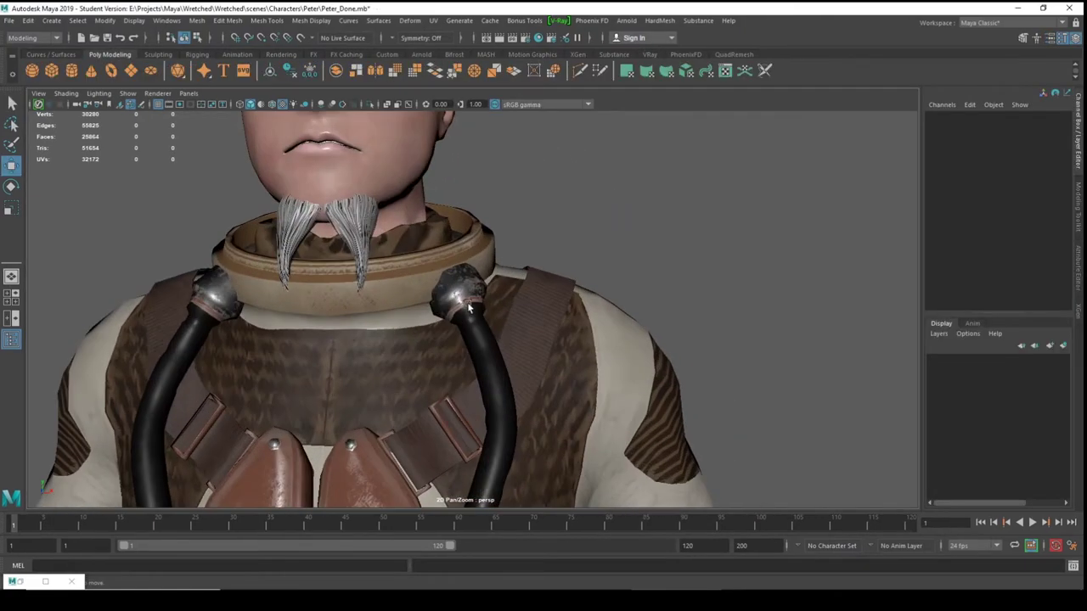
{"action": "middle_click_drag", "start_coordinate": [476, 313], "coordinate": [595, 312], "text": "alt"}
{"action": "left_click_drag", "start_coordinate": [595, 313], "coordinate": [352, 299], "text": "alt"}
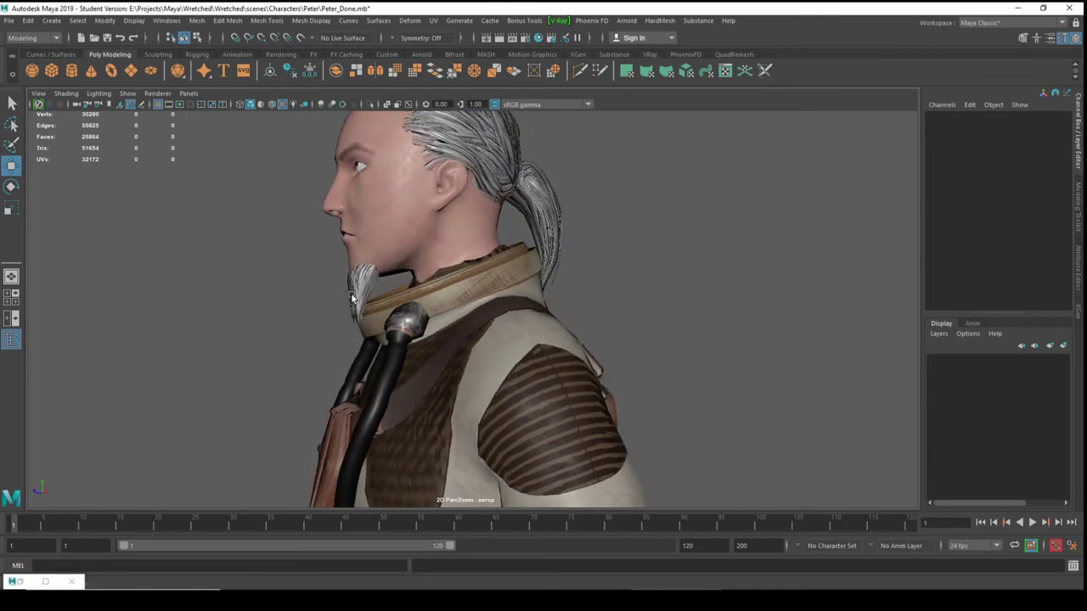
{"action": "scroll", "coordinate": [330, 261], "scroll_direction": "up", "scroll_amount": 3}
{"action": "left_click_drag", "start_coordinate": [331, 260], "coordinate": [452, 269], "text": "alt"}
{"action": "left_click", "coordinate": [489, 273]}
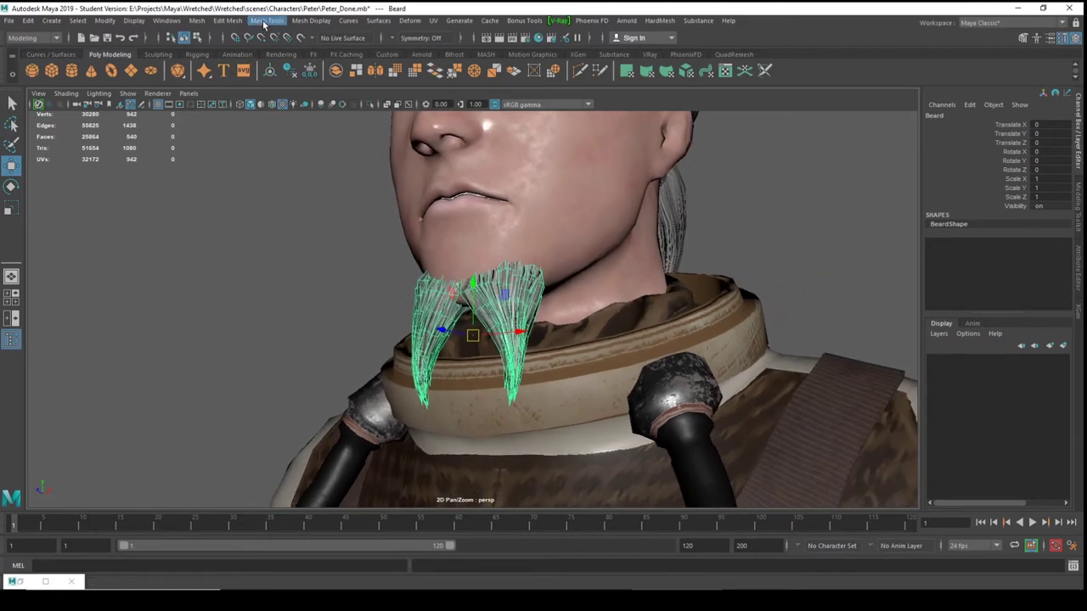
{"action": "left_click", "coordinate": [233, 23]}
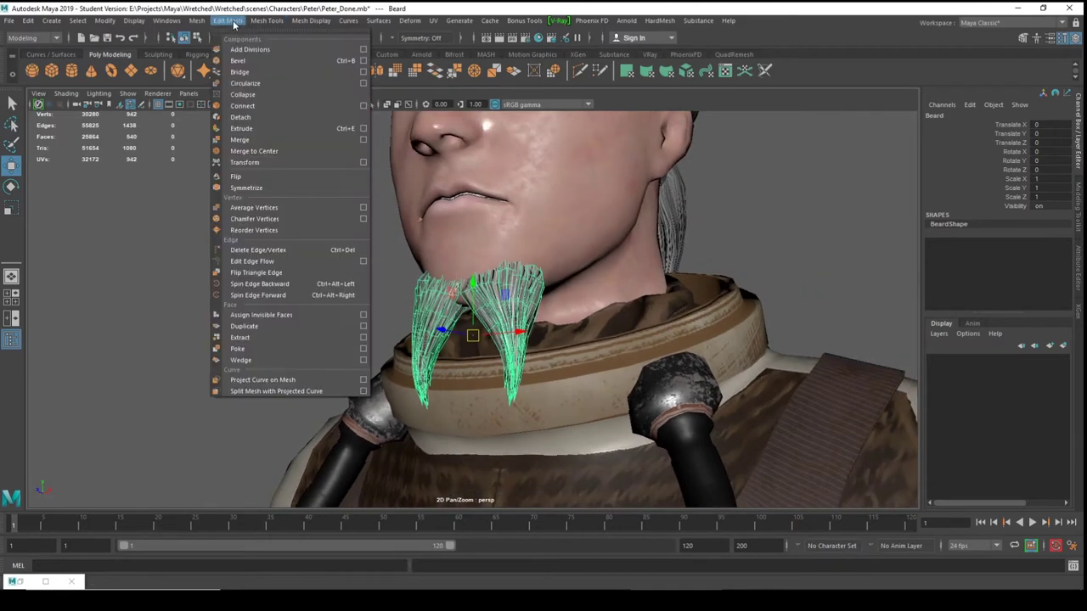
{"action": "left_click", "coordinate": [231, 23]}
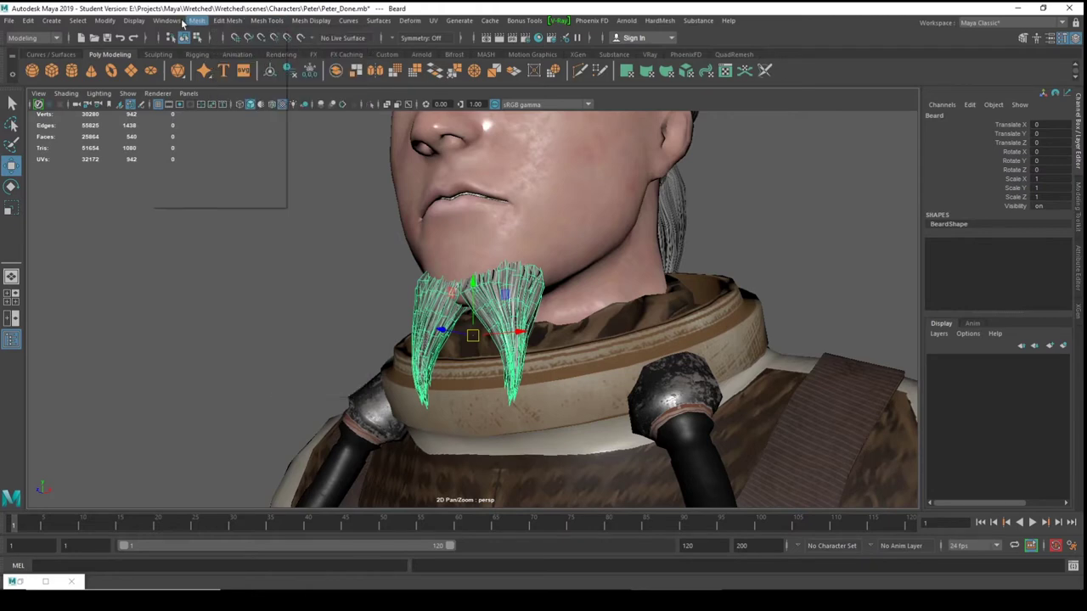
{"action": "left_click", "coordinate": [197, 21]}
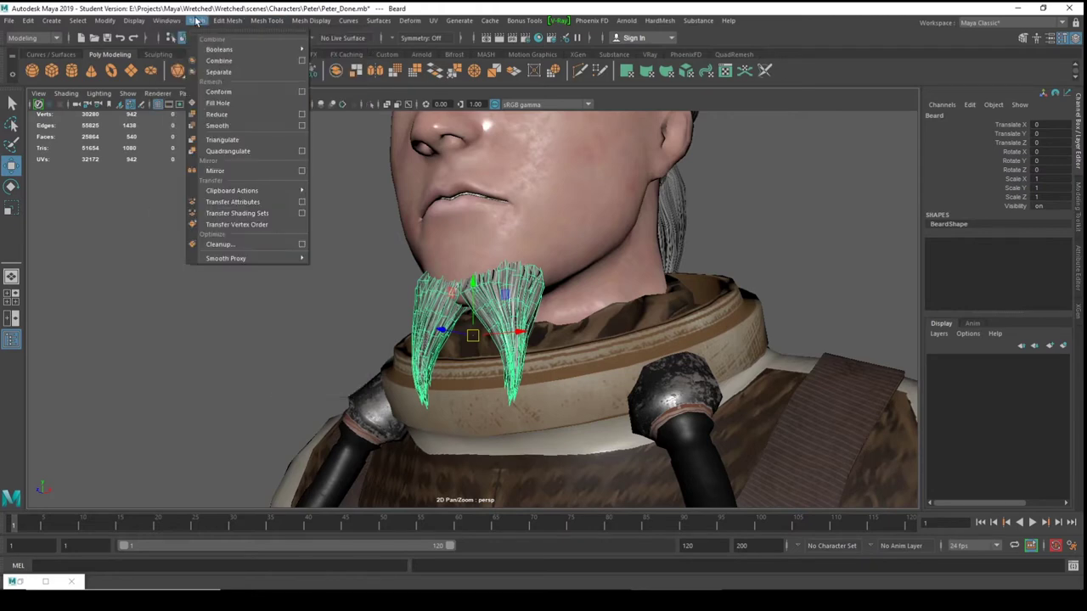
{"action": "left_click", "coordinate": [226, 73]}
Separate the Hair and PonyTail meshes into individual strands and clear the selection.
{"action": "left_click_drag", "start_coordinate": [722, 214], "coordinate": [448, 254], "text": "alt"}
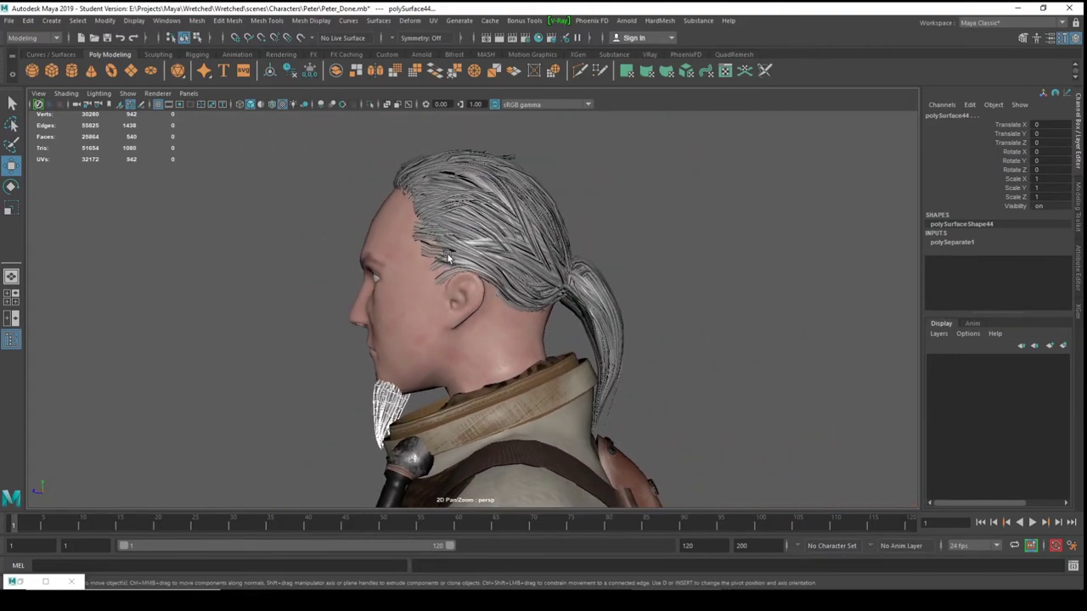
{"action": "left_click", "coordinate": [471, 209]}
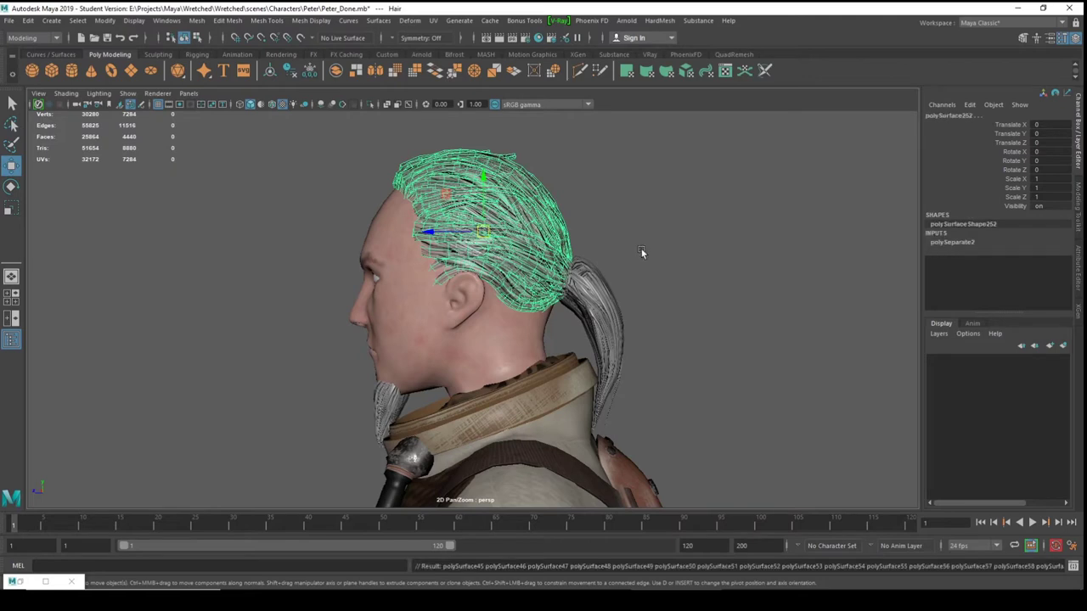
{"action": "left_click", "coordinate": [573, 287]}
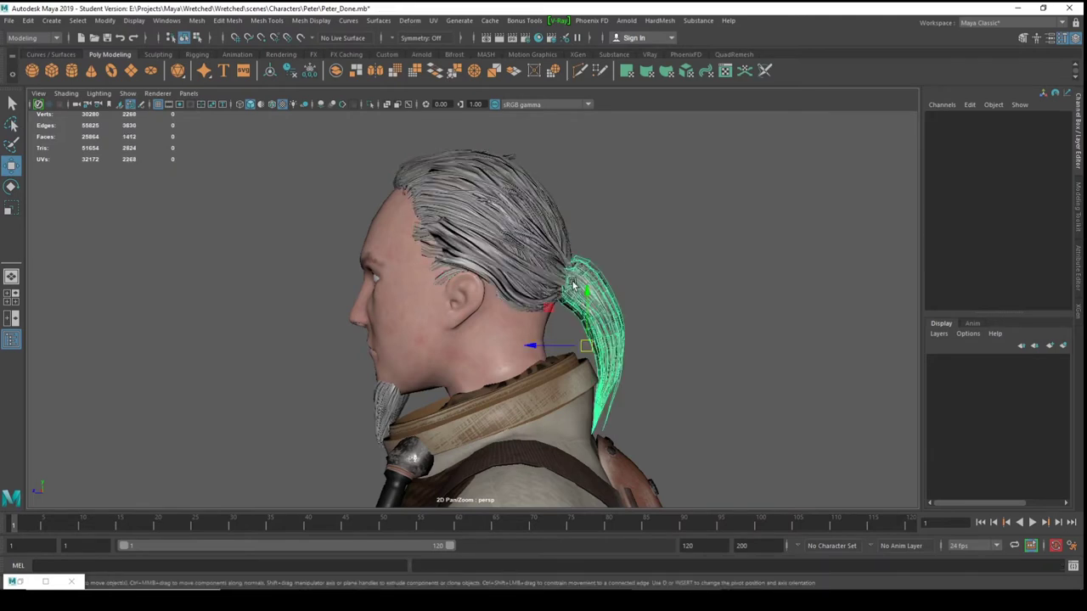
{"action": "left_click", "coordinate": [652, 283]}
{"action": "left_click", "coordinate": [614, 295]}
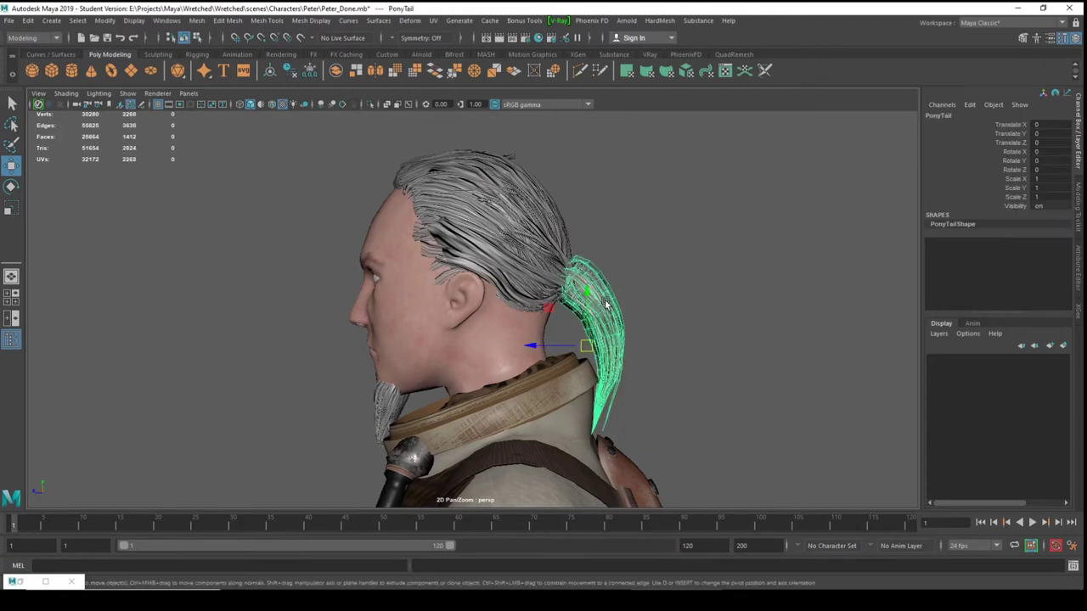
{"action": "left_click", "coordinate": [623, 274]}
Select three individual strands of the beard.
{"action": "left_click_drag", "start_coordinate": [623, 273], "coordinate": [697, 255], "text": "alt"}
{"action": "right_click_drag", "start_coordinate": [696, 255], "coordinate": [606, 264], "text": "alt"}
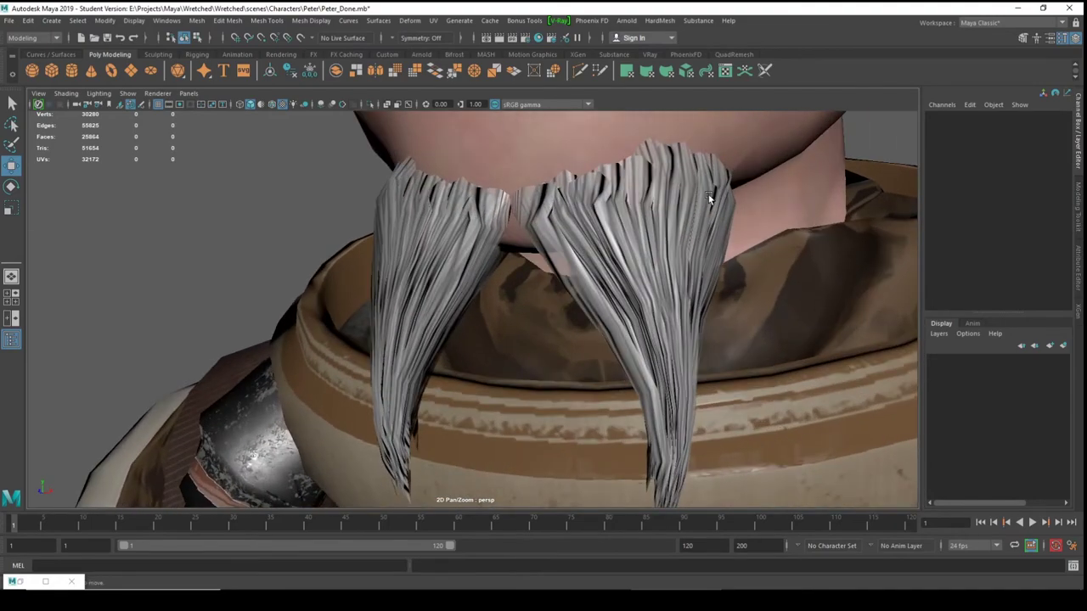
{"action": "left_click", "coordinate": [710, 198]}
{"action": "left_click_drag", "start_coordinate": [549, 228], "coordinate": [441, 221], "text": "alt"}
{"action": "left_click", "coordinate": [638, 206], "text": "shift"}
{"action": "left_click", "coordinate": [621, 195], "text": "shift"}
Add several individual strands of the scalp hair to the beard strand selection.
{"action": "scroll", "coordinate": [484, 254], "scroll_direction": "up", "scroll_amount": 3}
{"action": "left_click_drag", "start_coordinate": [485, 254], "coordinate": [391, 236], "text": "alt"}
{"action": "scroll", "coordinate": [435, 259], "scroll_direction": "up", "scroll_amount": 6}
{"action": "left_click", "coordinate": [463, 255], "text": "shift"}
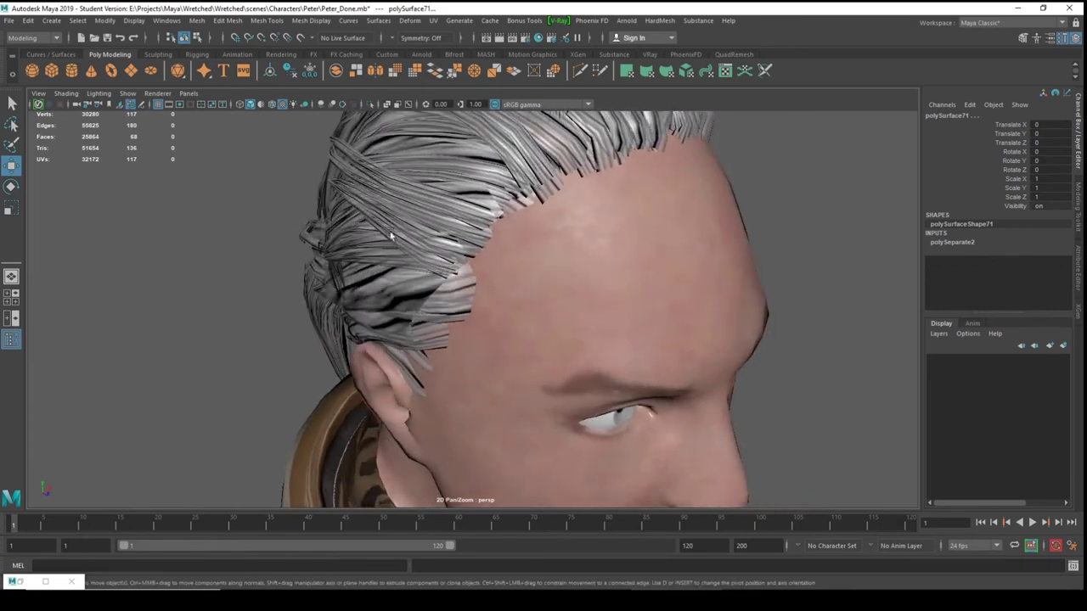
{"action": "left_click", "coordinate": [394, 280], "text": "shift"}
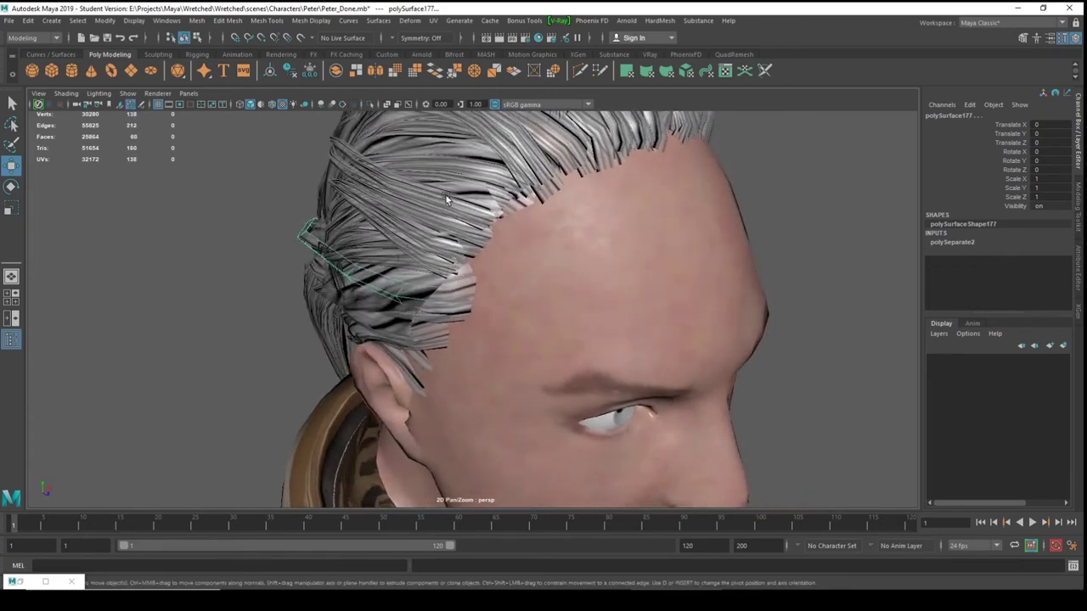
{"action": "left_click", "coordinate": [447, 202], "text": "shift"}
{"action": "left_click_drag", "start_coordinate": [473, 214], "coordinate": [408, 288], "text": "alt"}
{"action": "left_click", "coordinate": [450, 235], "text": "shift"}
Add two ponytail strands to the current strand selection.
{"action": "left_click_drag", "start_coordinate": [516, 297], "coordinate": [473, 287], "text": "alt"}
{"action": "scroll", "coordinate": [530, 292], "scroll_direction": "up", "scroll_amount": 3}
{"action": "left_click", "coordinate": [549, 238], "text": "shift"}
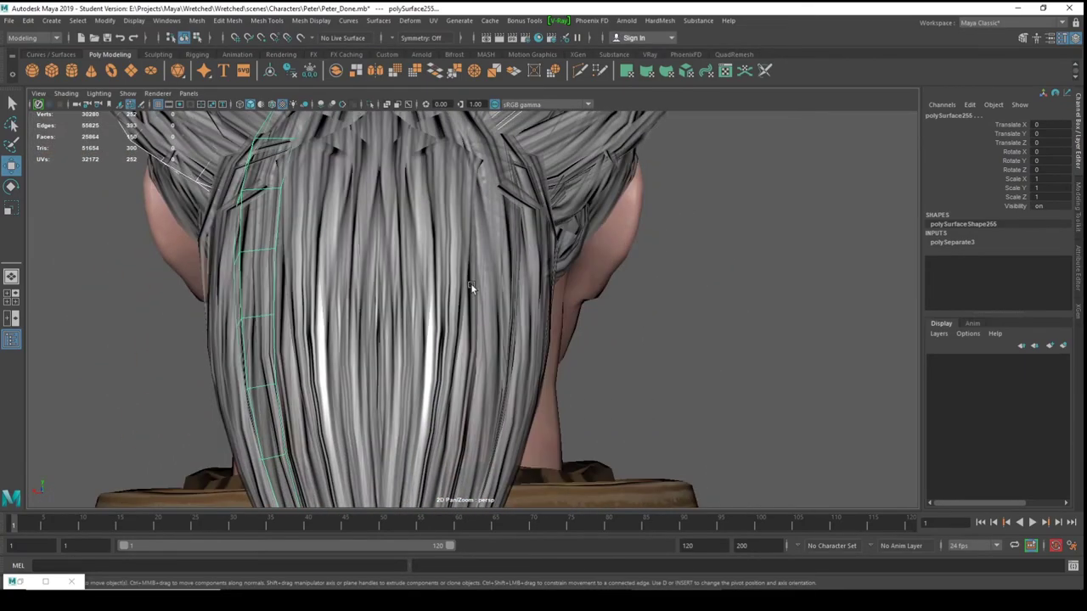
{"action": "left_click", "coordinate": [439, 266], "text": "shift"}
Duplicate the selected strands of the beard, scalp hair and ponytail.
{"action": "scroll", "coordinate": [440, 268], "scroll_direction": "down", "scroll_amount": 5}
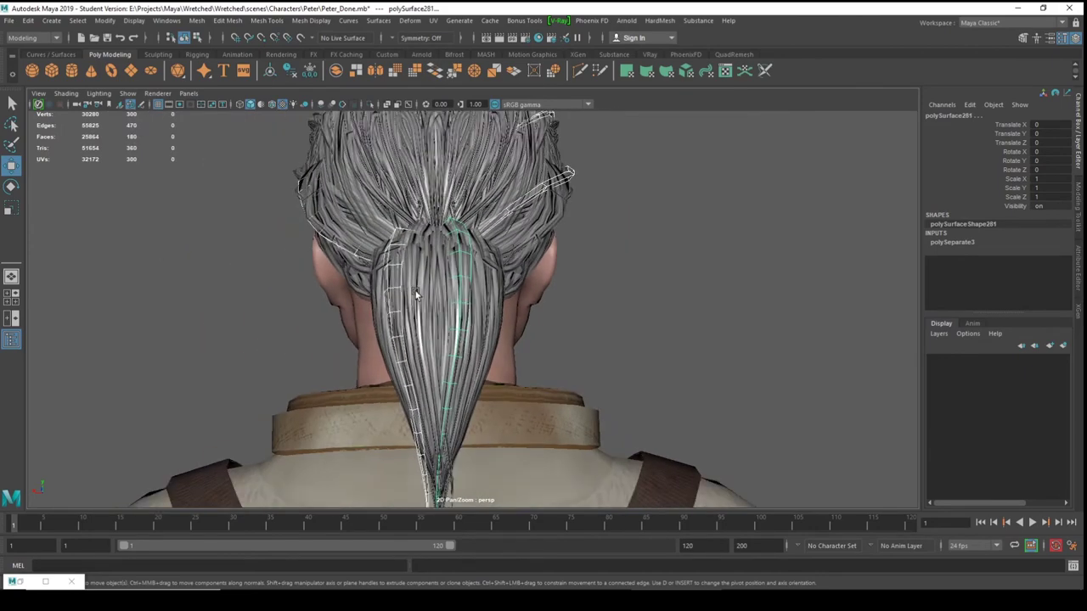
{"action": "left_click_drag", "start_coordinate": [270, 268], "coordinate": [469, 236], "text": "alt"}
{"action": "scroll", "coordinate": [433, 351], "scroll_direction": "up", "scroll_amount": 3}
{"action": "left_click_drag", "start_coordinate": [318, 349], "coordinate": [568, 328], "text": "alt"}
{"action": "key", "text": "ctrl+z"}
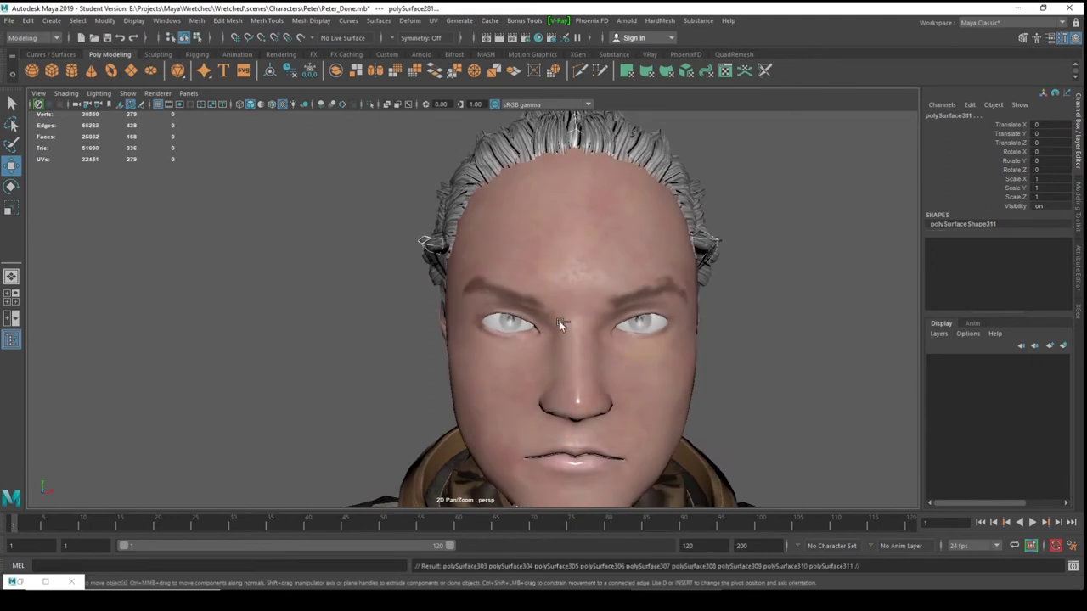
Move the duplicated hair and beard strands out beside the character, to about -75.264 on the X axis.
{"action": "scroll", "coordinate": [559, 323], "scroll_direction": "down", "scroll_amount": 4}
{"action": "middle_click_drag", "start_coordinate": [559, 327], "coordinate": [591, 202], "text": "alt"}
{"action": "scroll", "coordinate": [437, 266], "scroll_direction": "down", "scroll_amount": 3}
{"action": "middle_click_drag", "start_coordinate": [437, 267], "coordinate": [505, 269], "text": "alt"}
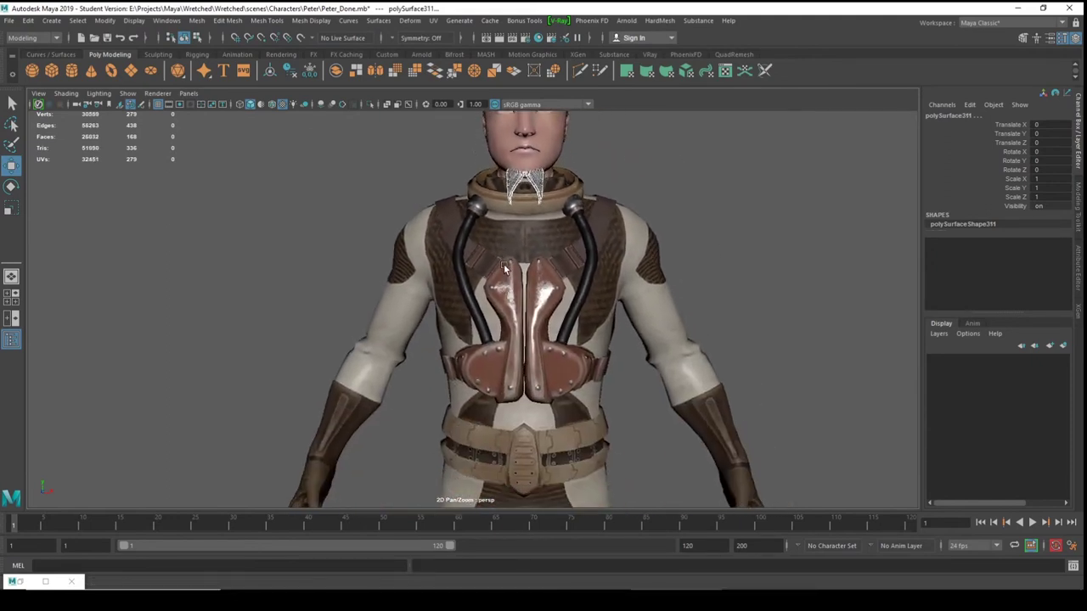
{"action": "scroll", "coordinate": [340, 281], "scroll_direction": "down", "scroll_amount": 4}
{"action": "middle_click_drag", "start_coordinate": [340, 281], "coordinate": [393, 333], "text": "alt"}
{"action": "scroll", "coordinate": [395, 334], "scroll_direction": "down", "scroll_amount": 5}
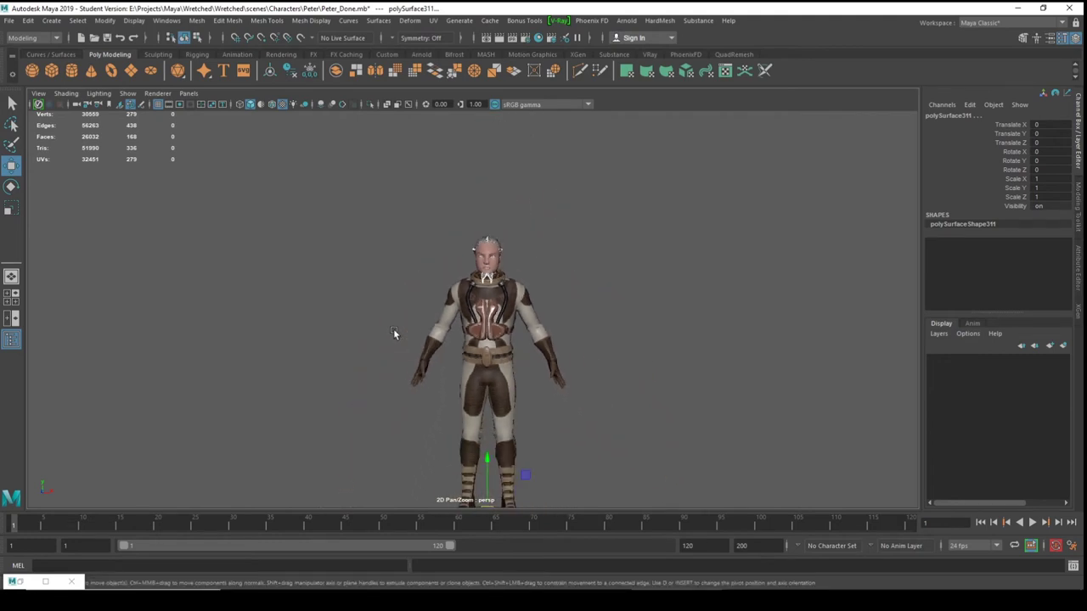
{"action": "left_click_drag", "start_coordinate": [538, 482], "coordinate": [446, 483]}
{"action": "left_click_drag", "start_coordinate": [365, 383], "coordinate": [475, 361], "text": "alt"}
{"action": "scroll", "coordinate": [349, 344], "scroll_direction": "up", "scroll_amount": 3}
{"action": "scroll", "coordinate": [508, 369], "scroll_direction": "up", "scroll_amount": 2}
{"action": "scroll", "coordinate": [508, 369], "scroll_direction": "up", "scroll_amount": 4}
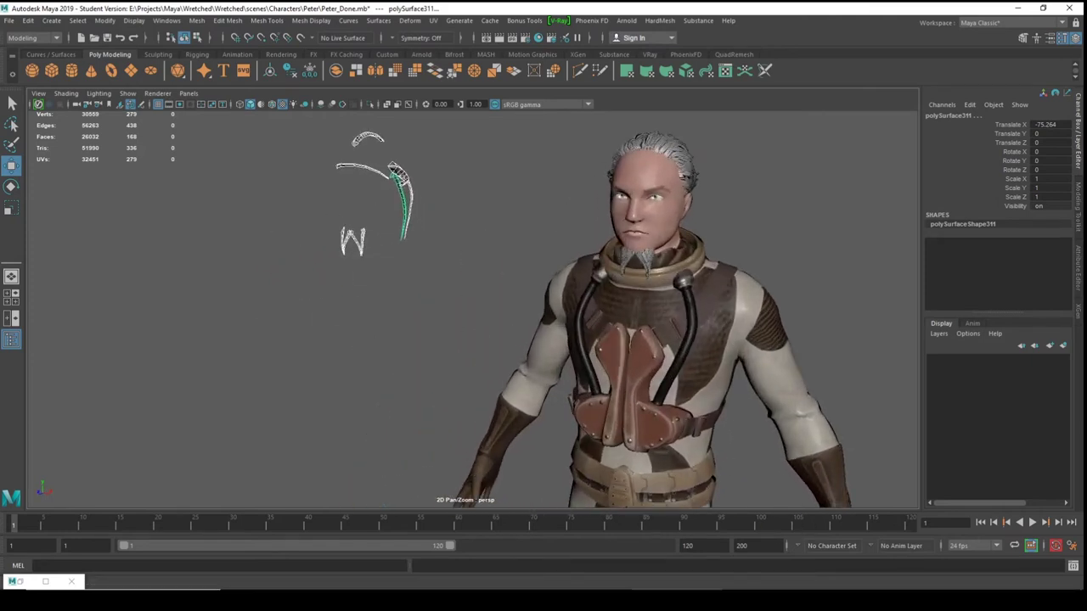
{"action": "scroll", "coordinate": [480, 407], "scroll_direction": "down", "scroll_amount": 1}
{"action": "scroll", "coordinate": [365, 259], "scroll_direction": "up", "scroll_amount": 3}
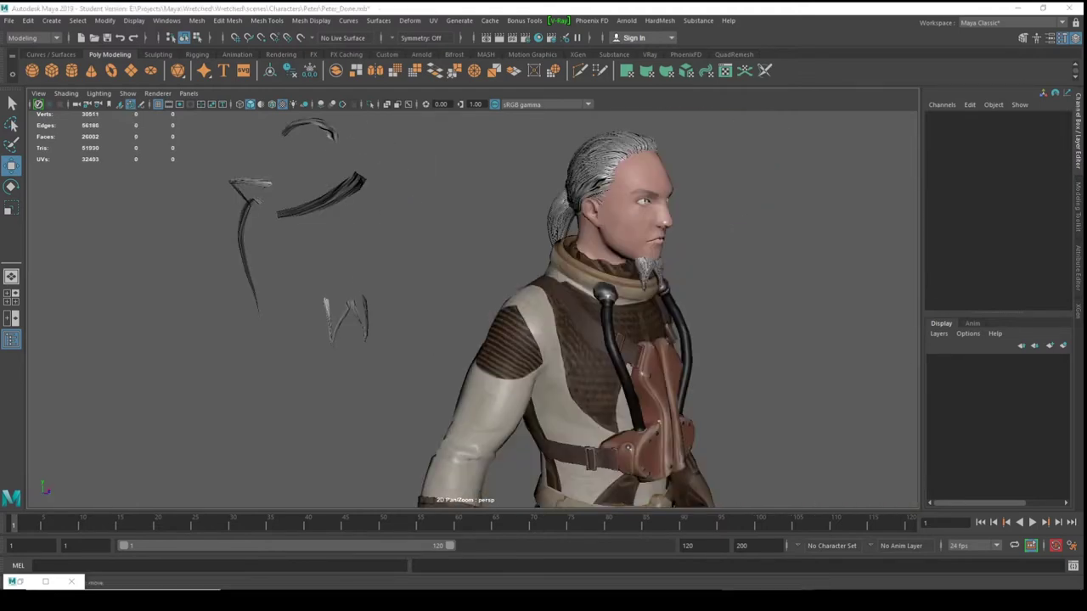
Open the UV Editor and place it next to the duplicated strands.
{"action": "left_click", "coordinate": [167, 21]}
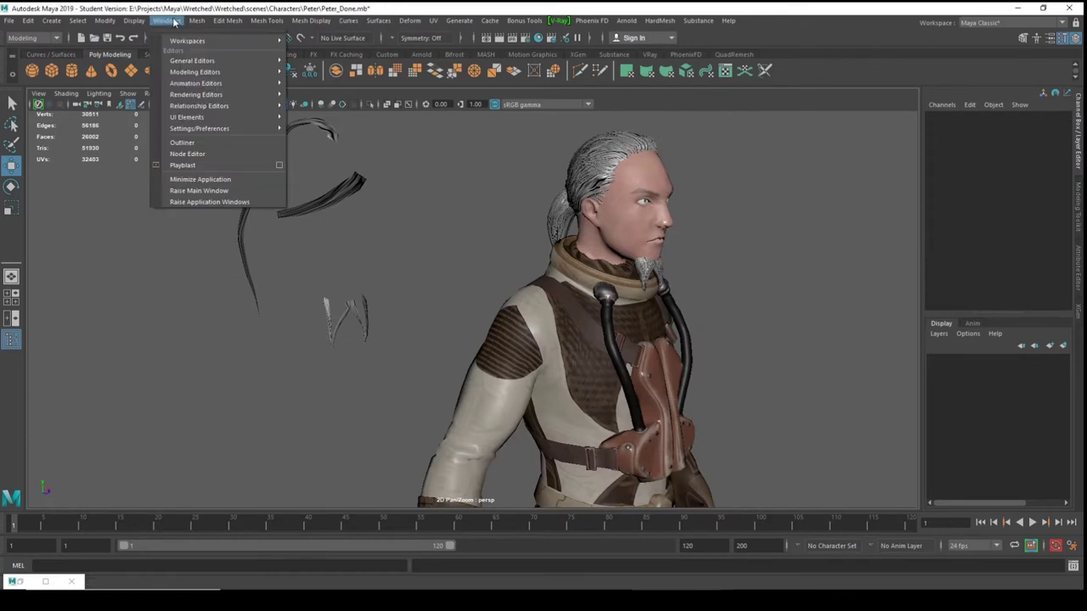
{"action": "mouse_move", "coordinate": [197, 72]}
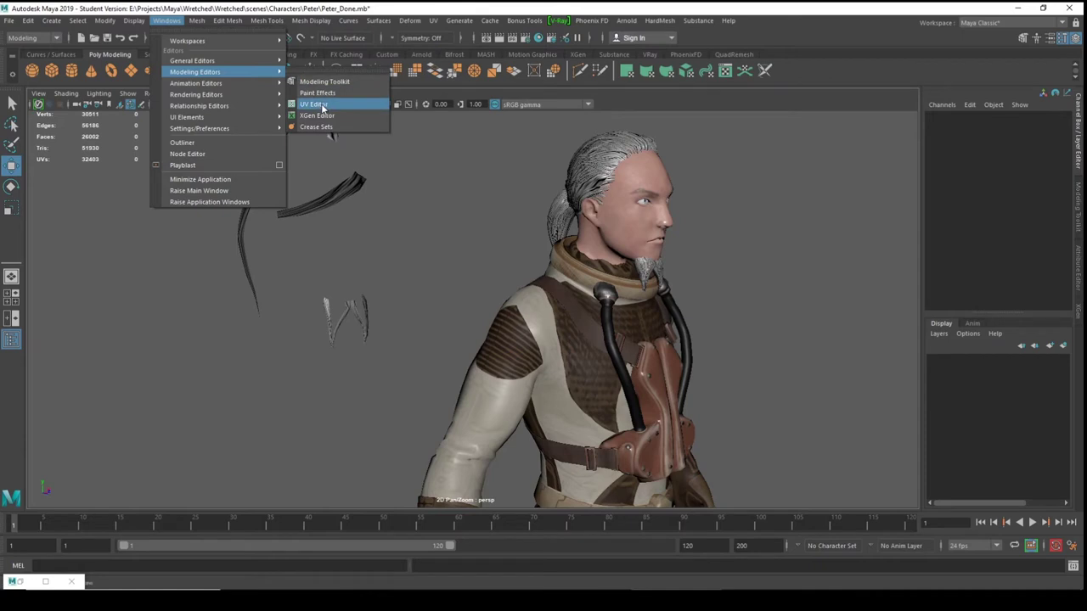
{"action": "left_click", "coordinate": [323, 104]}
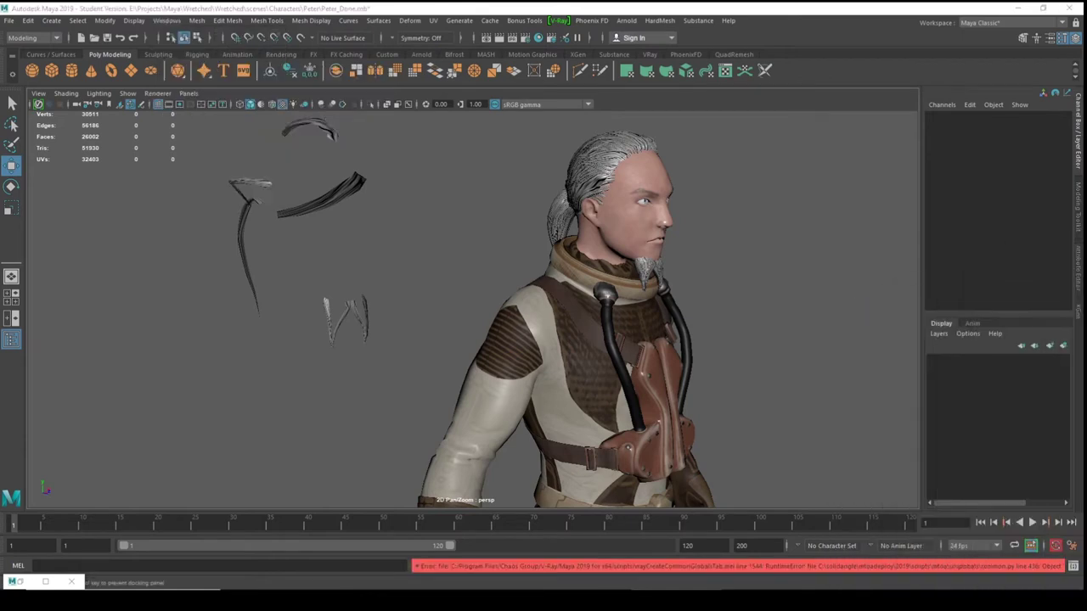
{"action": "left_click_drag", "start_coordinate": [976, 127], "coordinate": [669, 134]}
Select the duplicated scalp, ponytail and beard strands one at a time to examine their UV layouts.
{"action": "left_click", "coordinate": [341, 191]}
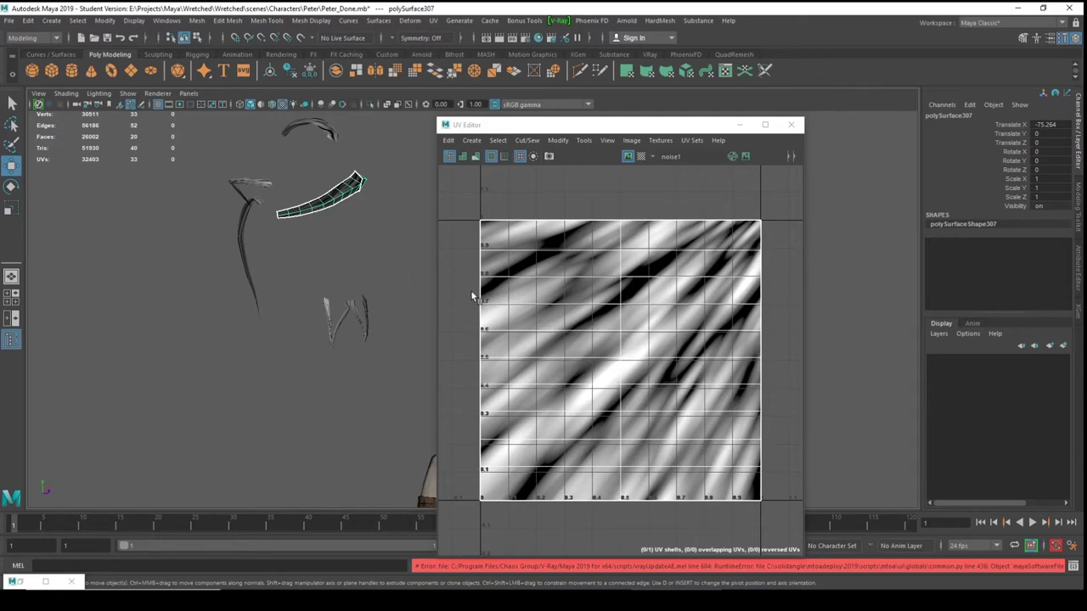
{"action": "left_click_drag", "start_coordinate": [346, 220], "coordinate": [699, 371], "text": "alt"}
{"action": "left_click_drag", "start_coordinate": [265, 239], "coordinate": [276, 283], "text": "alt"}
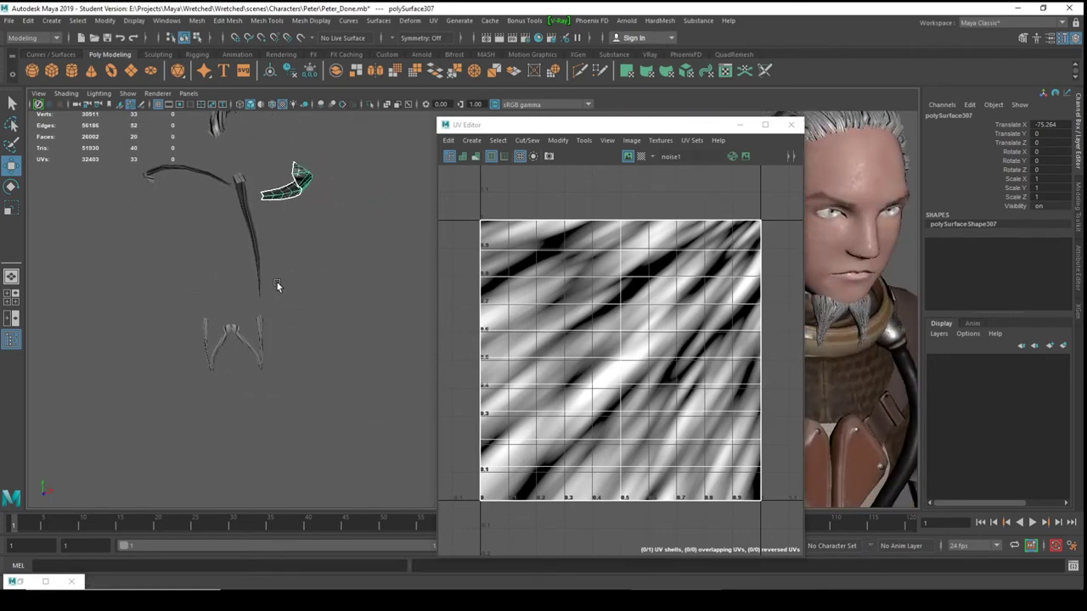
{"action": "left_click_drag", "start_coordinate": [296, 244], "coordinate": [307, 278], "text": "alt"}
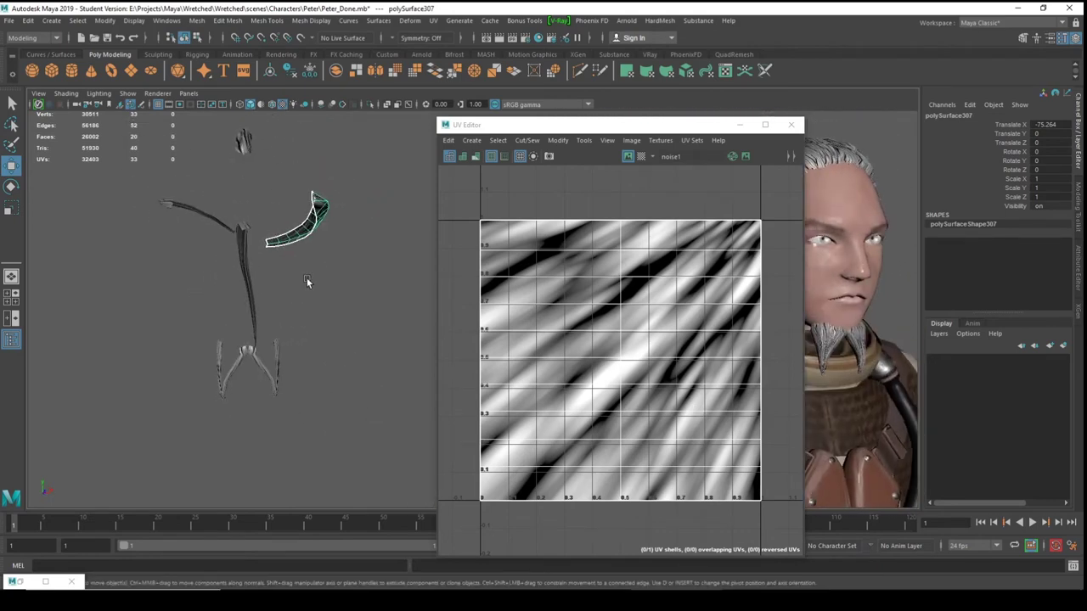
{"action": "left_click", "coordinate": [243, 246]}
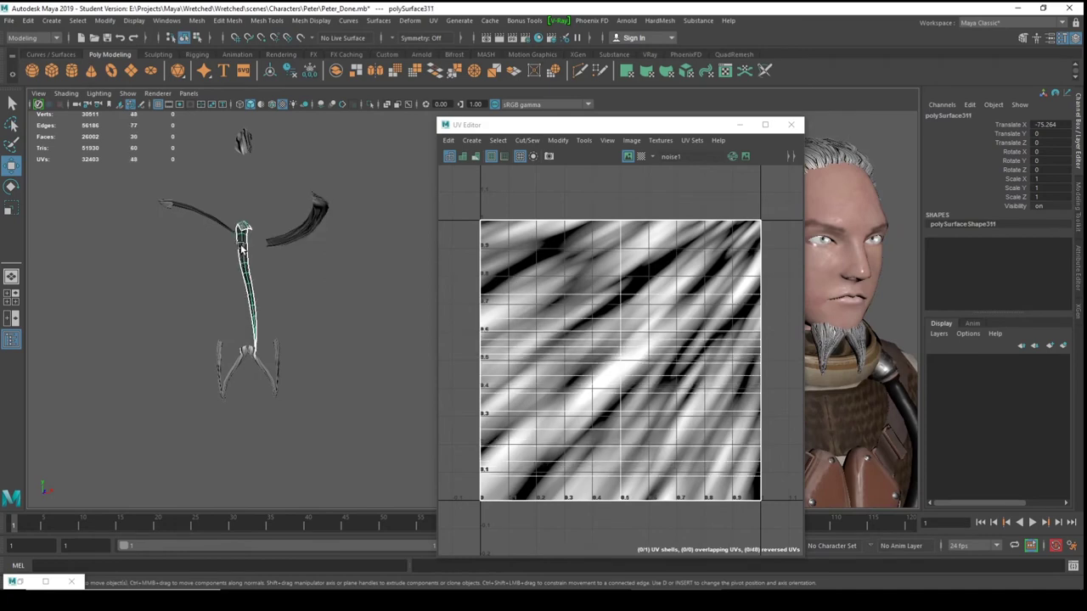
{"action": "left_click", "coordinate": [180, 205]}
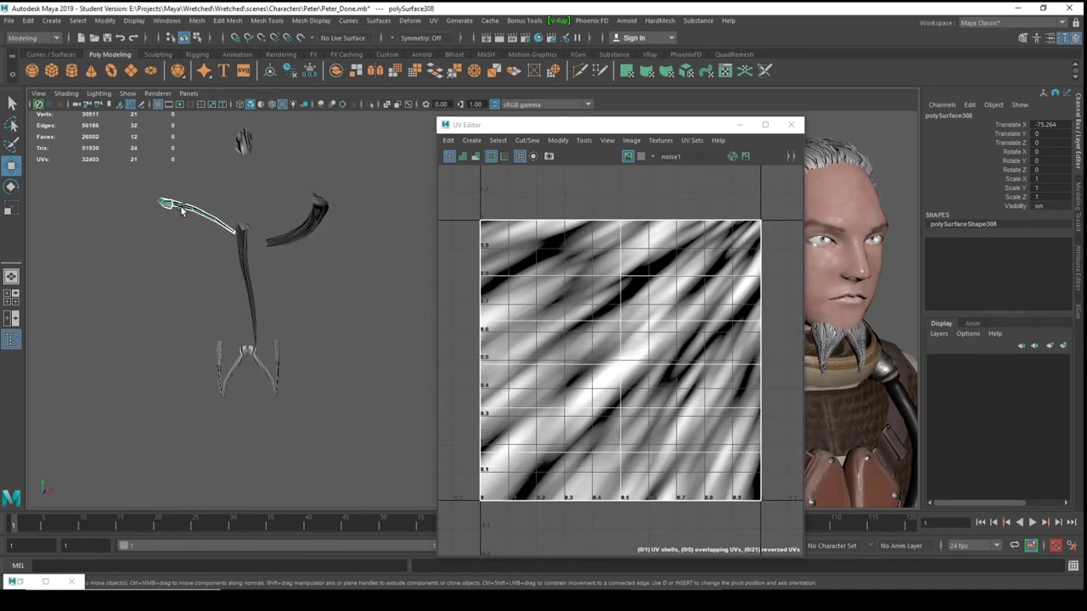
{"action": "left_click", "coordinate": [244, 142]}
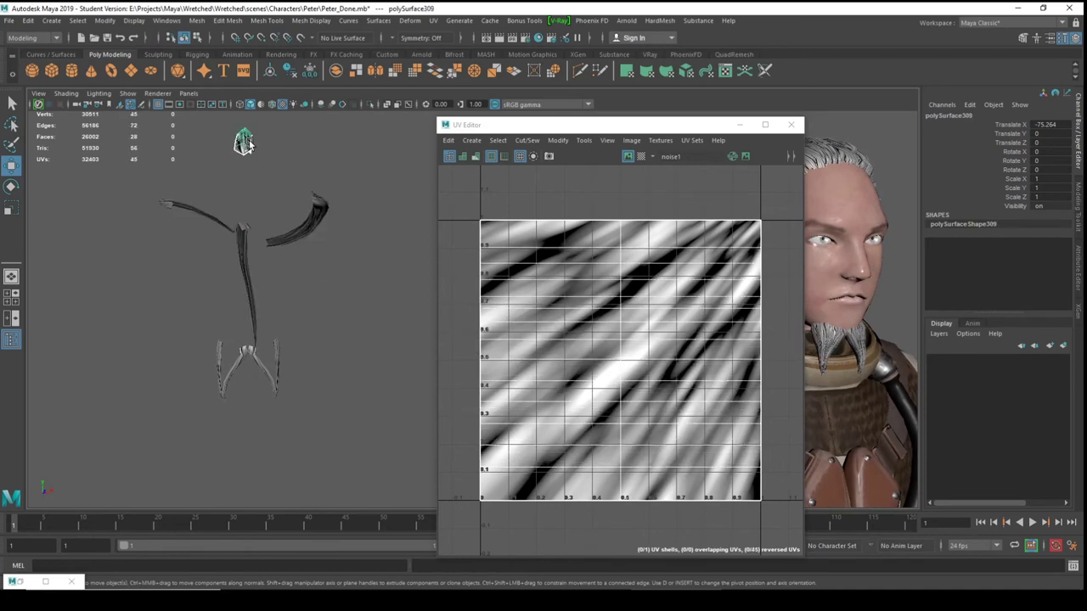
{"action": "left_click", "coordinate": [265, 364]}
{"action": "left_click", "coordinate": [224, 366]}
{"action": "left_click", "coordinate": [219, 367]}
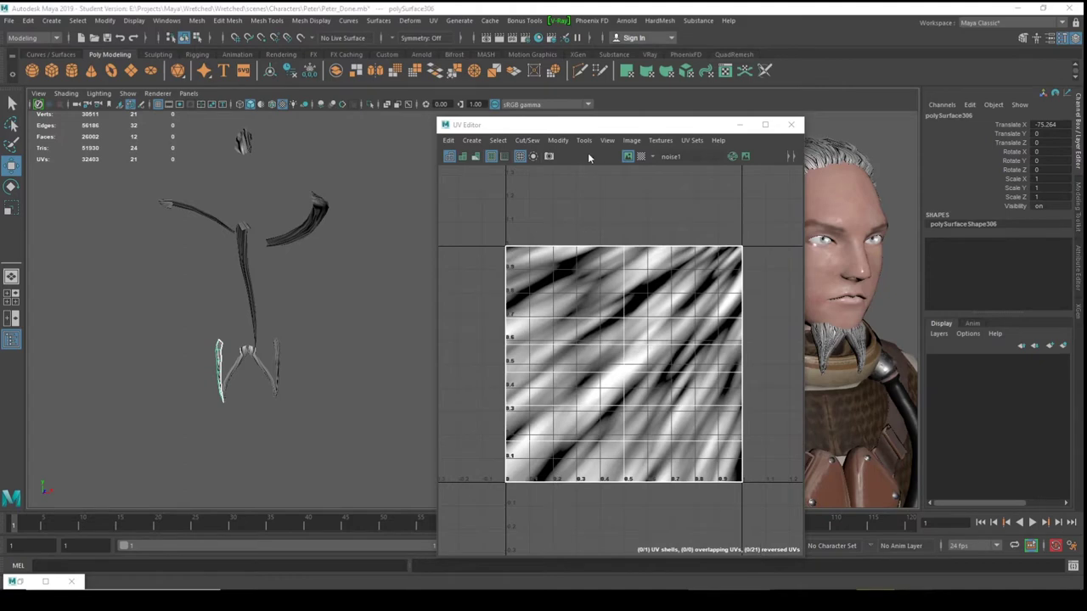
Hide the texture image behind the UVs and combine all the duplicated strands into one mesh.
{"action": "left_click", "coordinate": [628, 157]}
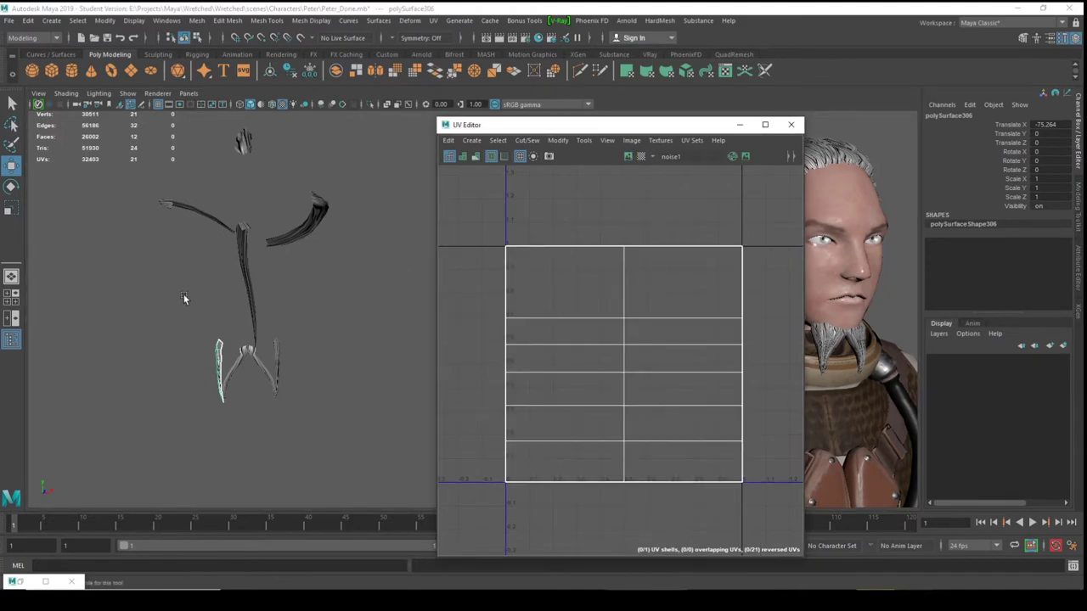
{"action": "left_click_drag", "start_coordinate": [337, 143], "coordinate": [147, 406]}
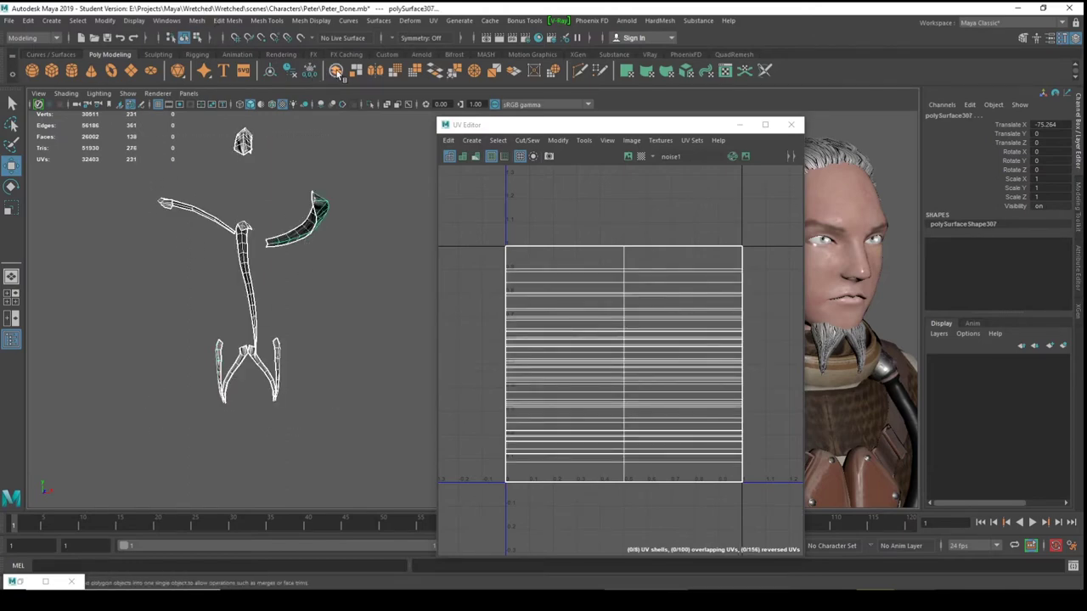
{"action": "left_click", "coordinate": [197, 21]}
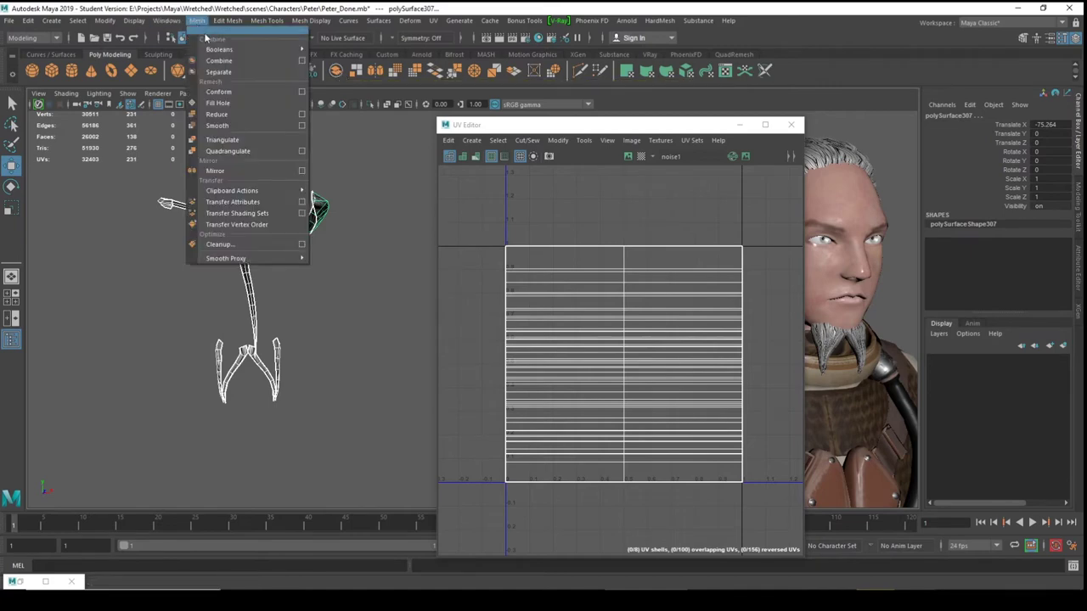
{"action": "left_click", "coordinate": [219, 60]}
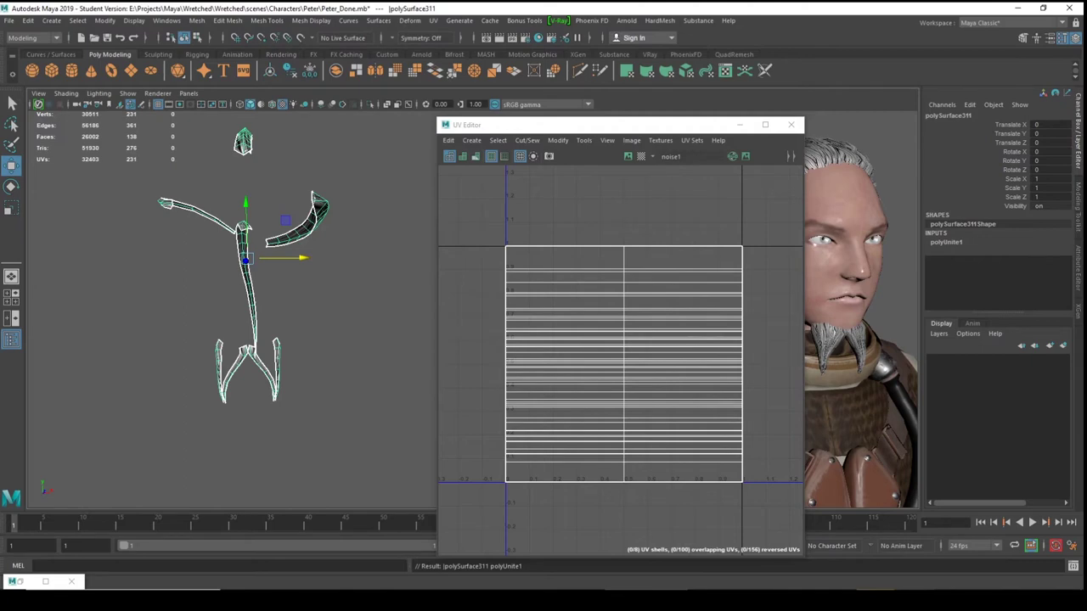
Arrange the UV Toolkit and UV Editor side by side and select all UVs of the combined strands.
{"action": "left_click_drag", "start_coordinate": [490, 161], "coordinate": [259, 171]}
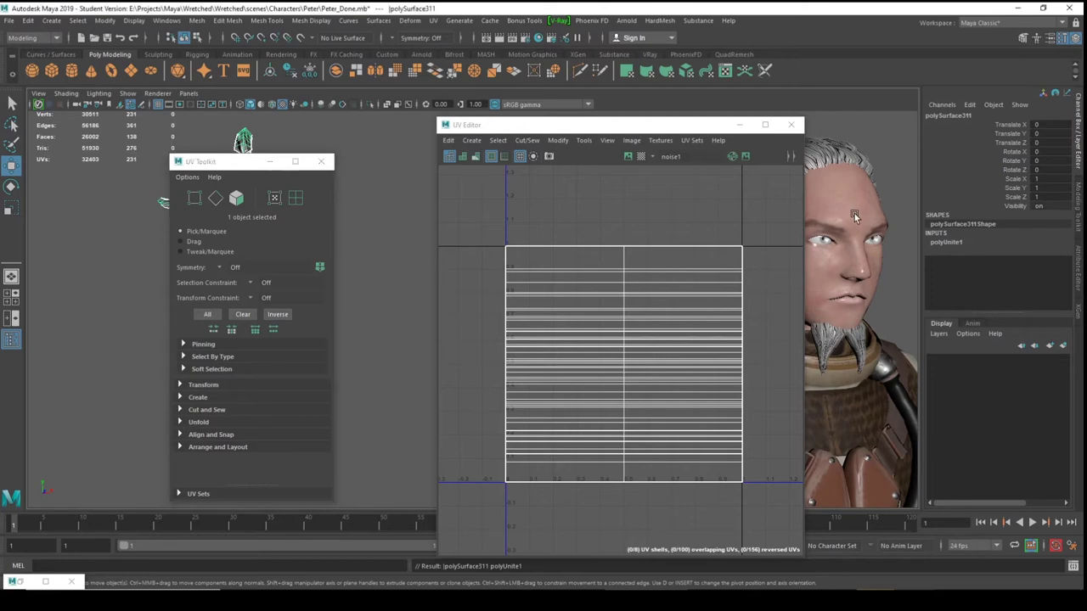
{"action": "left_click_drag", "start_coordinate": [666, 125], "coordinate": [535, 119]}
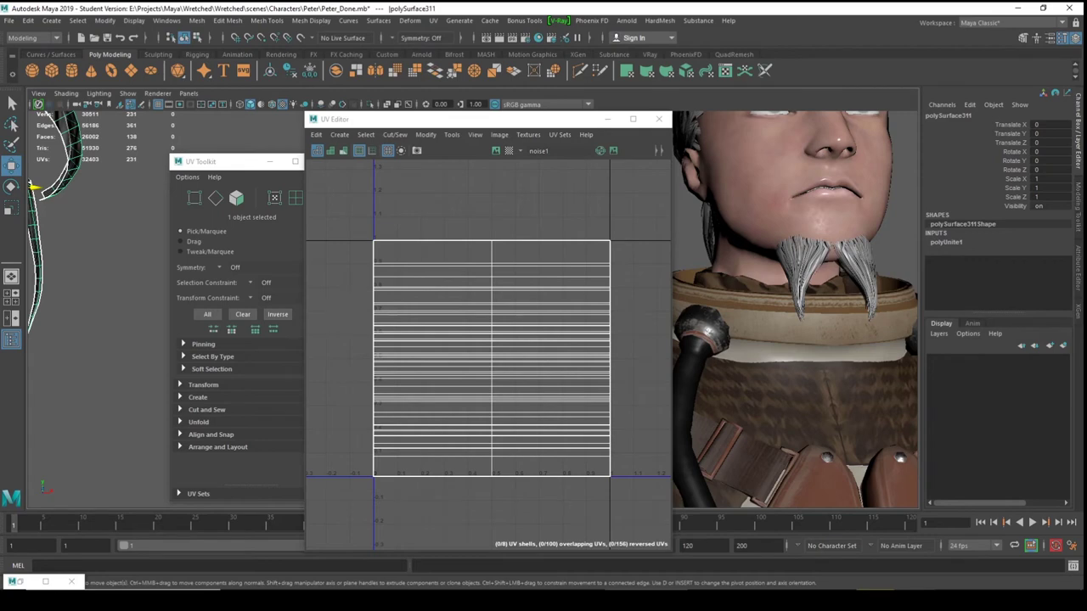
{"action": "right_click_drag", "start_coordinate": [33, 186], "coordinate": [135, 210], "text": "ctrl"}
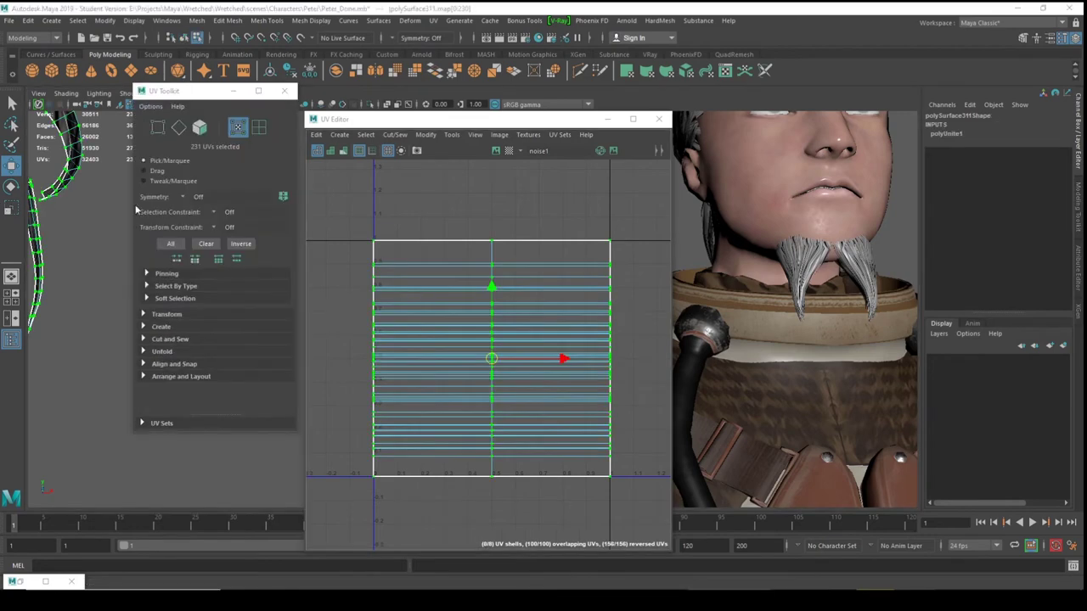
Scale the selected strand UVs by 0.1250 in the U direction only, leaving V unscaled.
{"action": "left_click", "coordinate": [167, 314]}
{"action": "scroll", "coordinate": [242, 303], "scroll_direction": "down", "scroll_amount": 4}
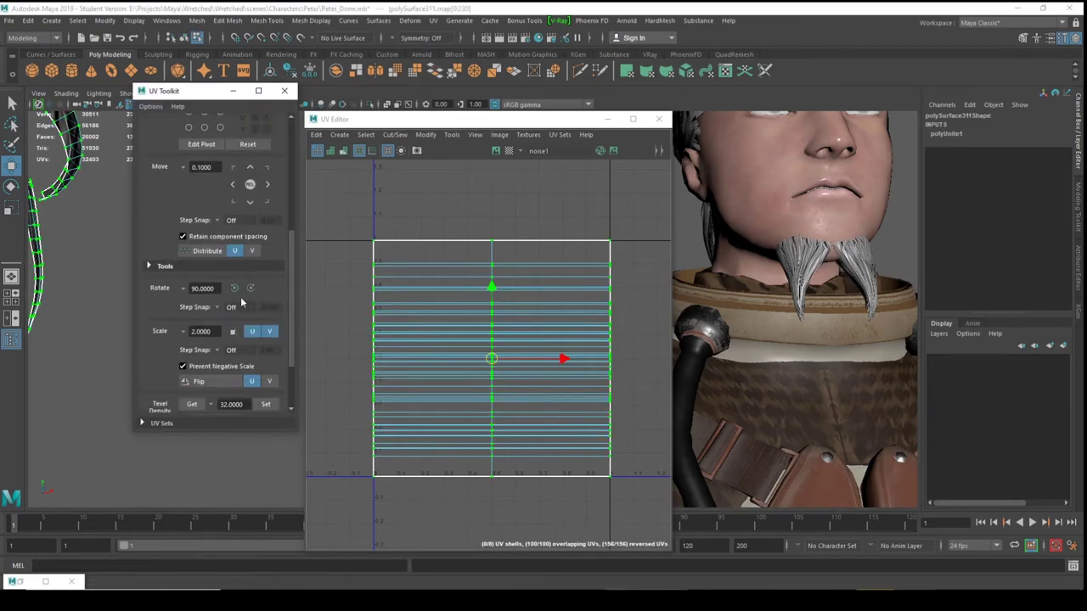
{"action": "scroll", "coordinate": [193, 266], "scroll_direction": "down", "scroll_amount": 1}
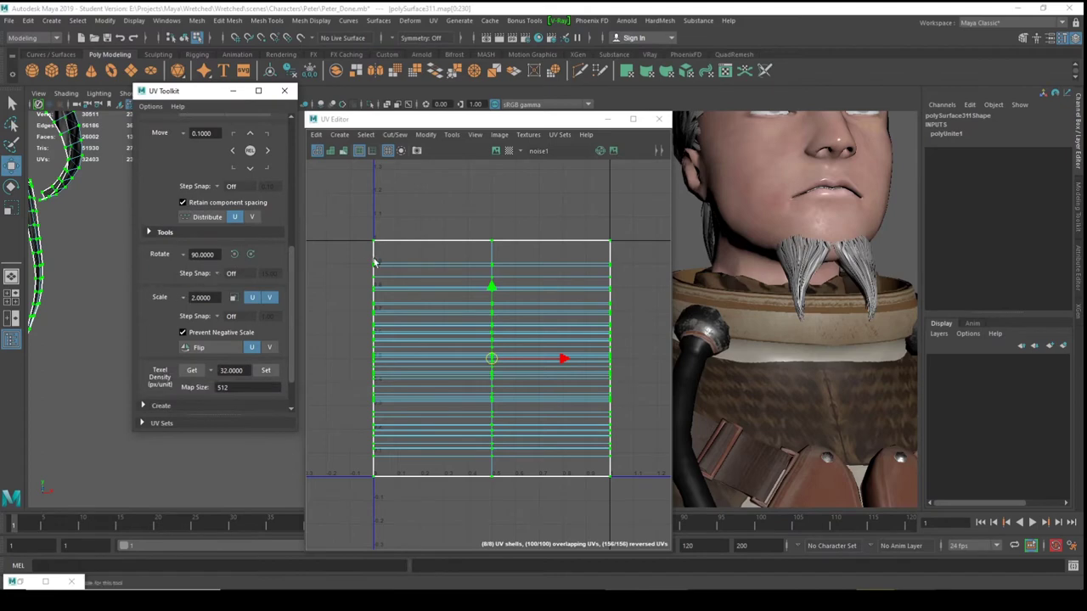
{"action": "left_click", "coordinate": [204, 298]}
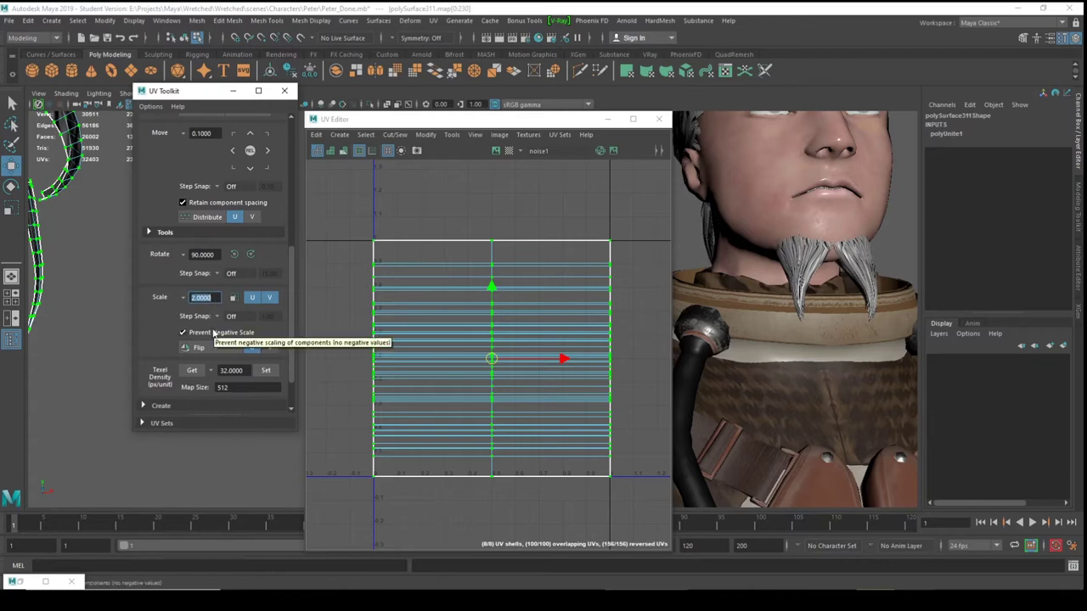
{"action": "type", "text": "0.1250"}
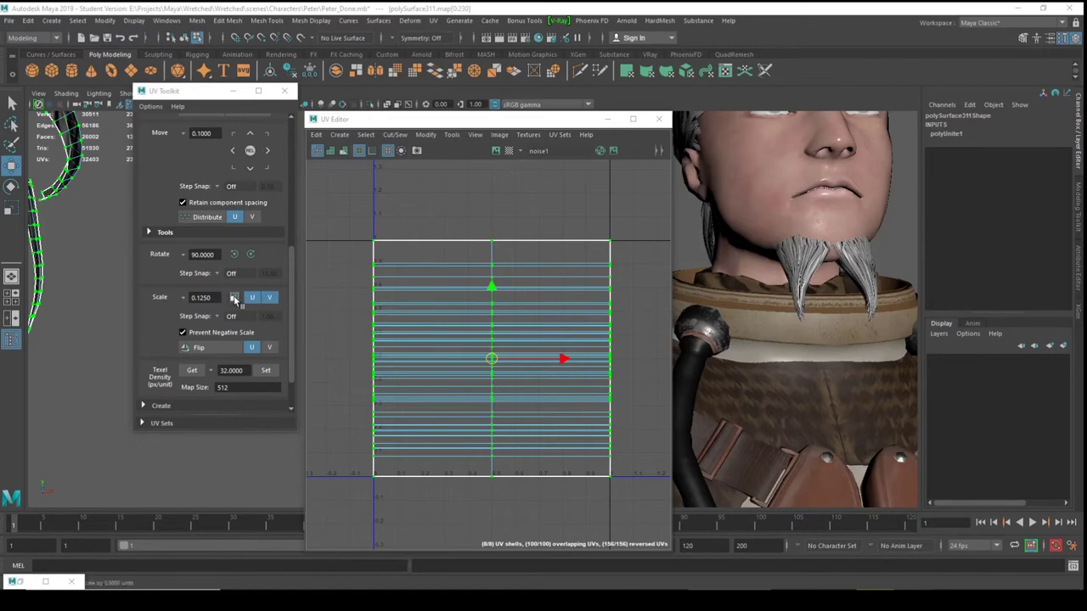
{"action": "left_click", "coordinate": [235, 298]}
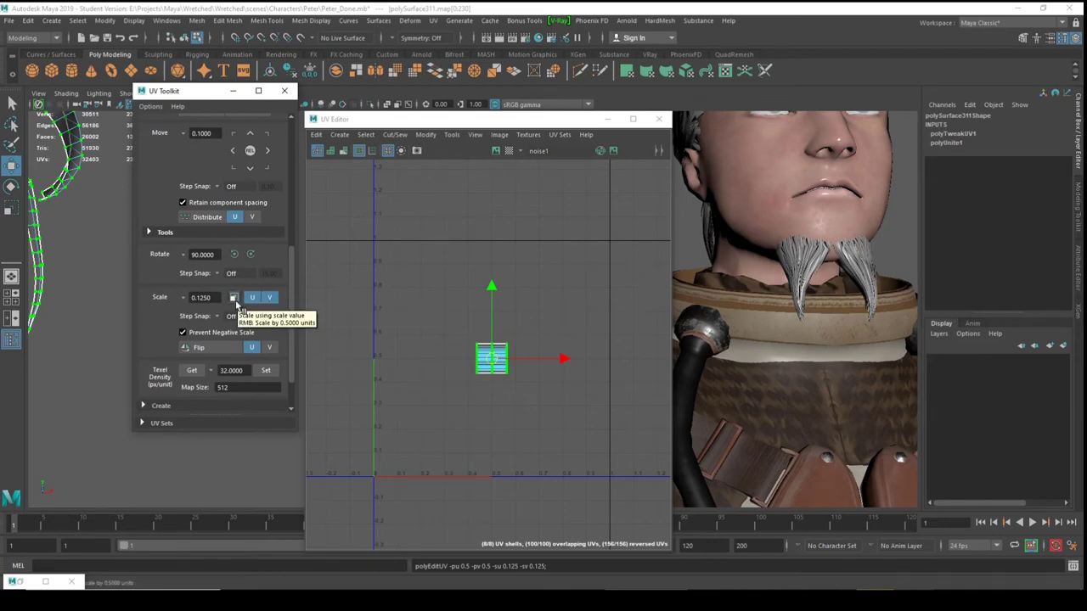
{"action": "key", "text": "ctrl+z"}
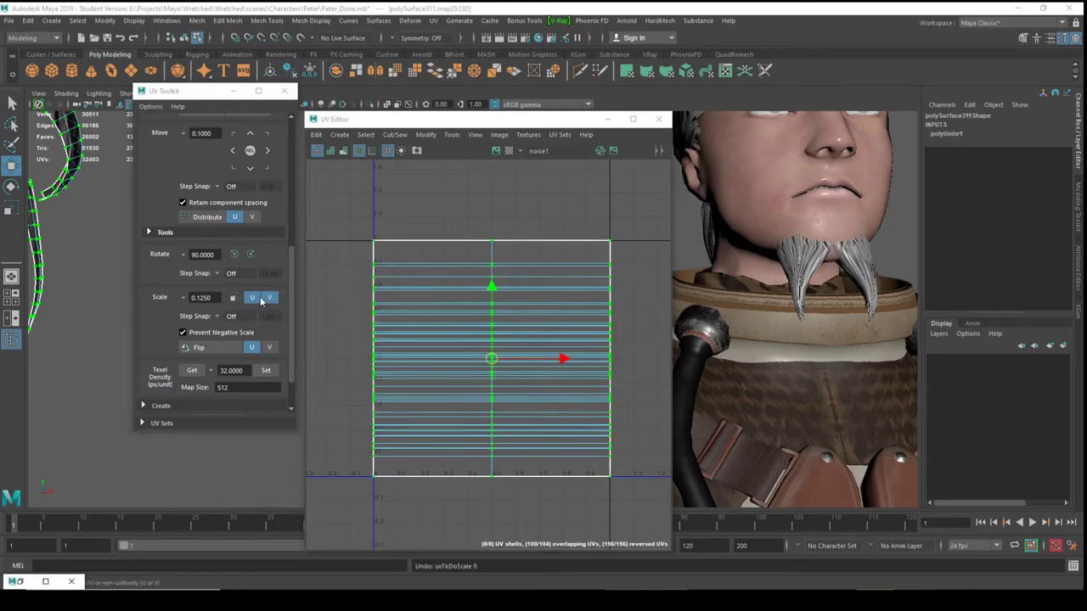
{"action": "left_click", "coordinate": [267, 298]}
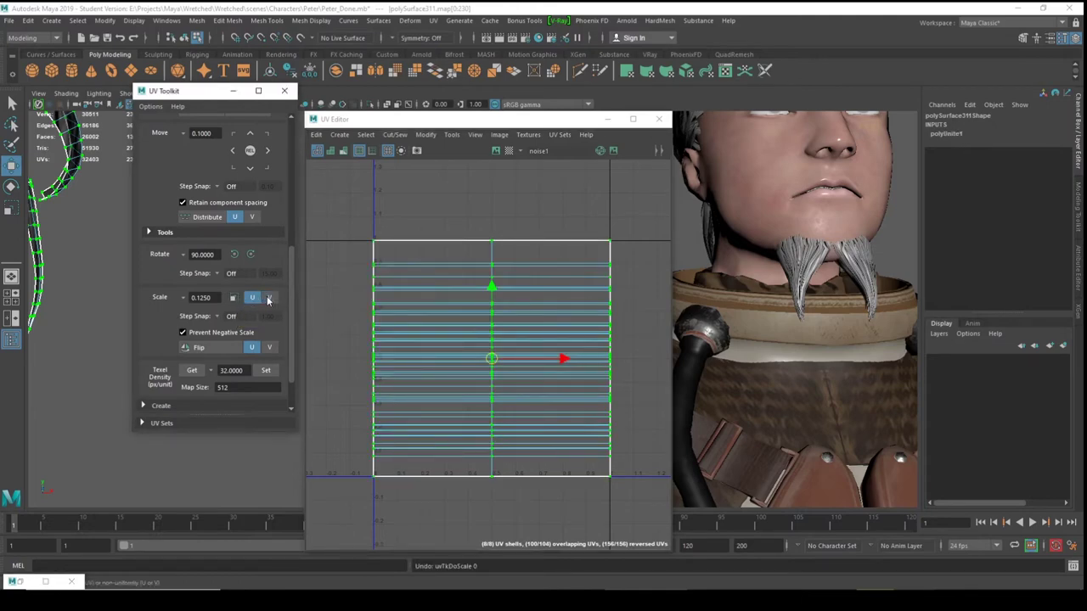
{"action": "left_click", "coordinate": [233, 298]}
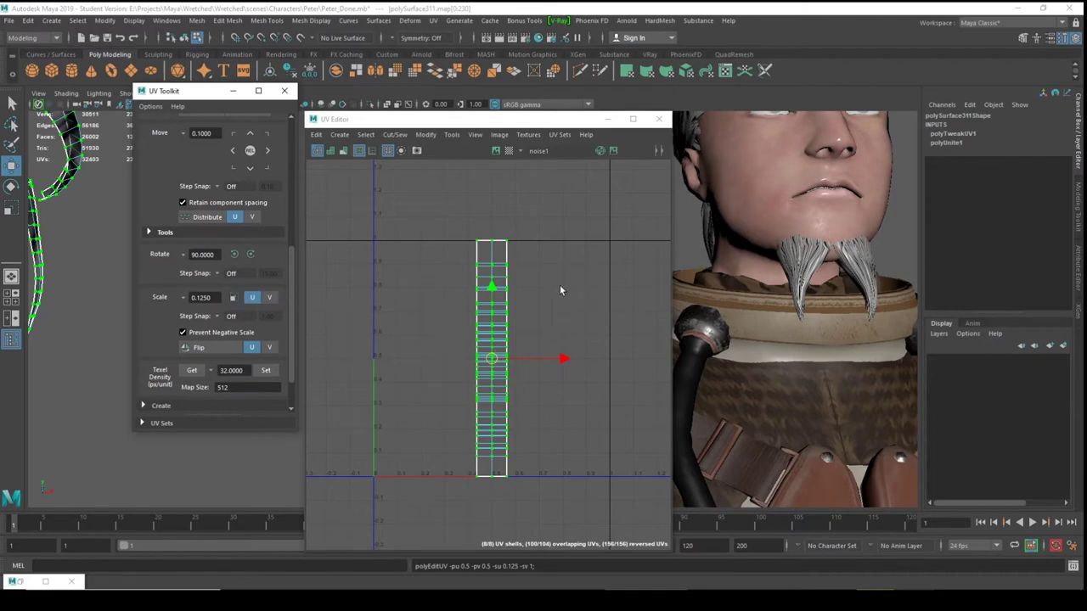
Set the UV Editor grid lines to every 0.1250 units and apply the change.
{"action": "left_click", "coordinate": [558, 362]}
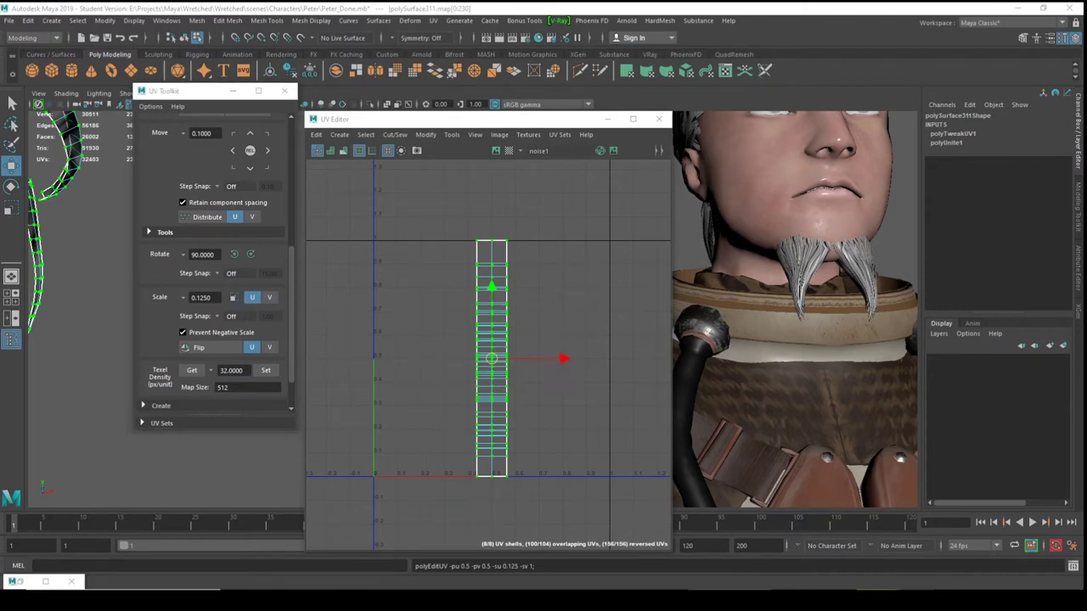
{"action": "left_click", "coordinate": [475, 135]}
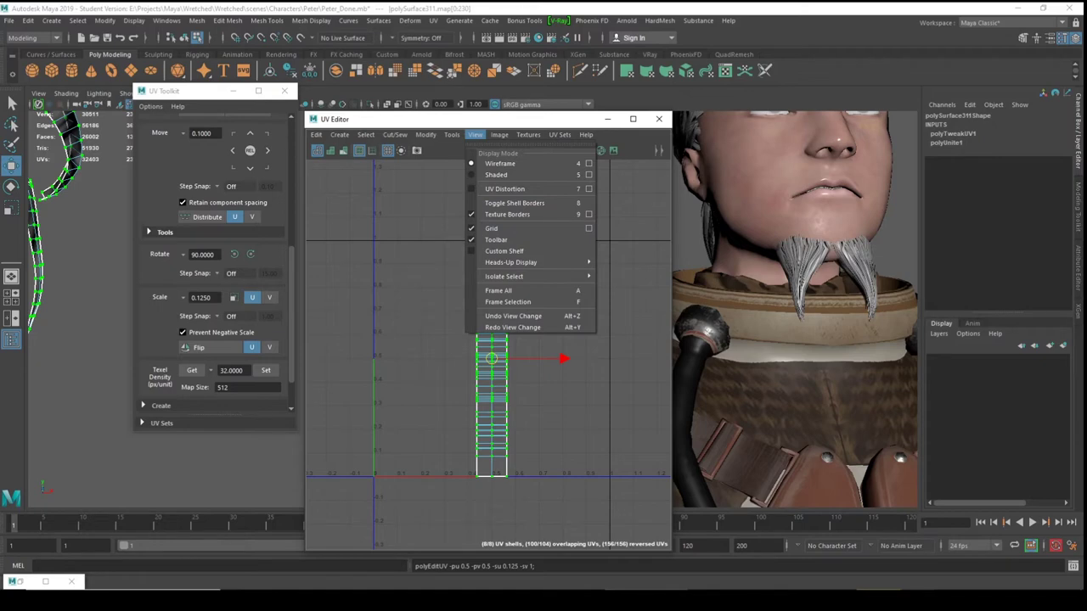
{"action": "key", "text": "Escape"}
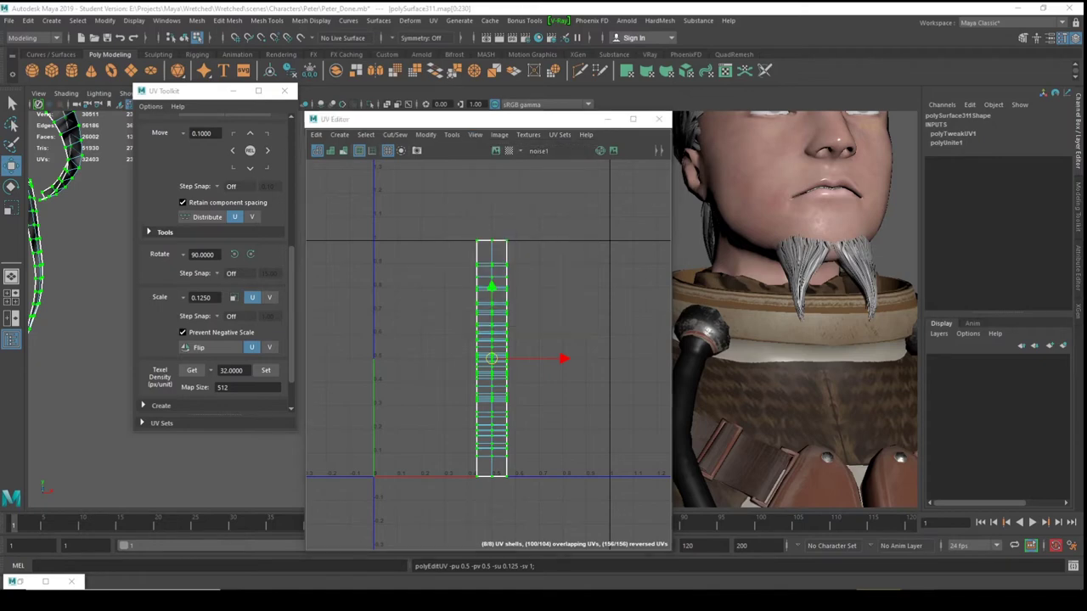
{"action": "left_click", "coordinate": [474, 135]}
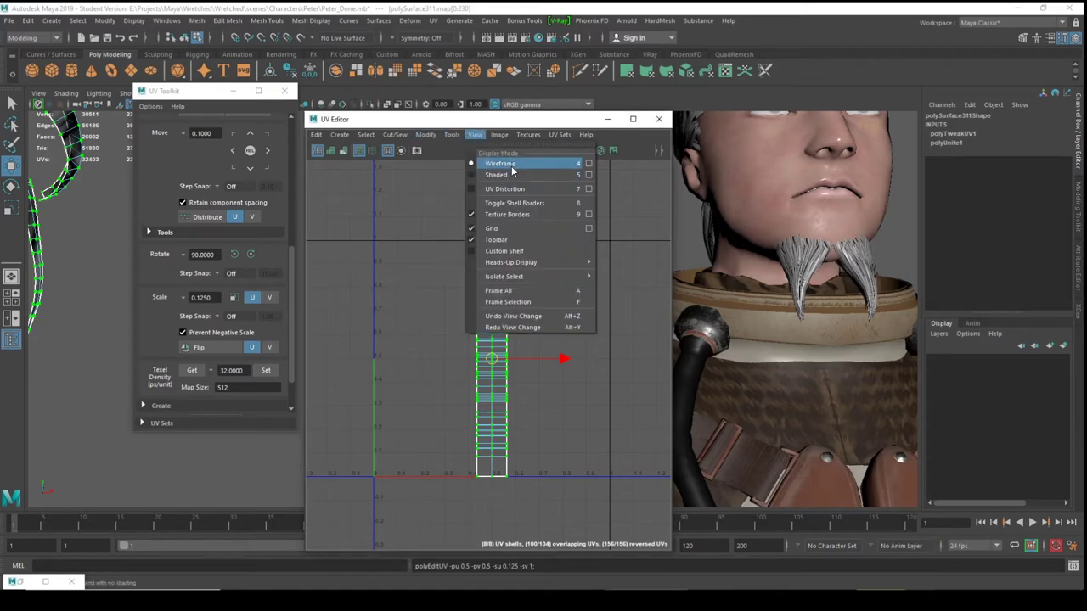
{"action": "left_click", "coordinate": [589, 228]}
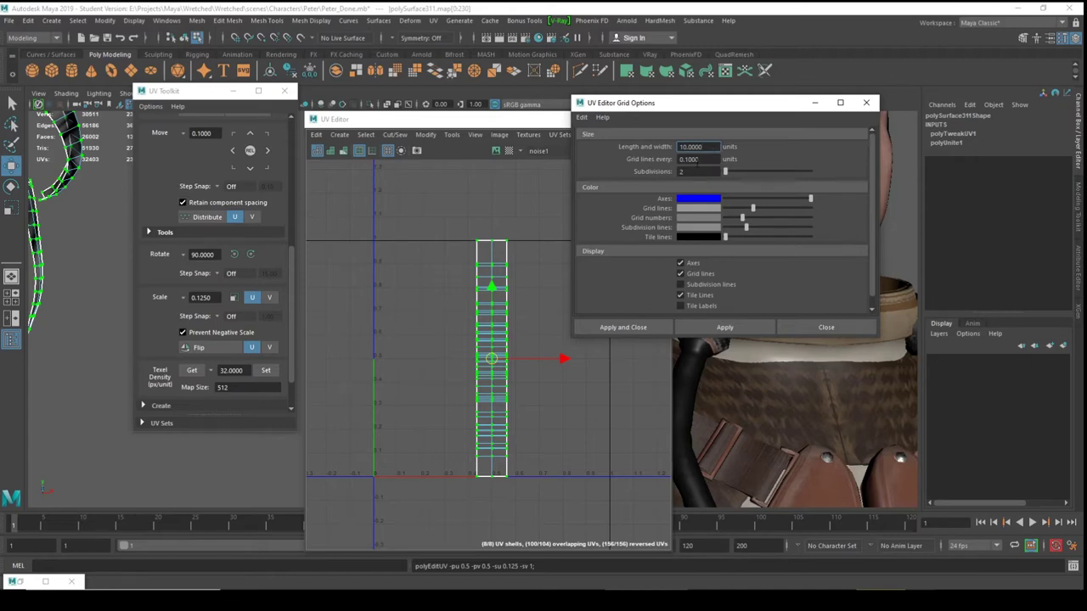
{"action": "key", "text": "Tab"}
{"action": "type", "text": "0."}
{"action": "key", "text": "Return"}
{"action": "left_click", "coordinate": [723, 330]}
{"action": "left_click", "coordinate": [719, 328]}
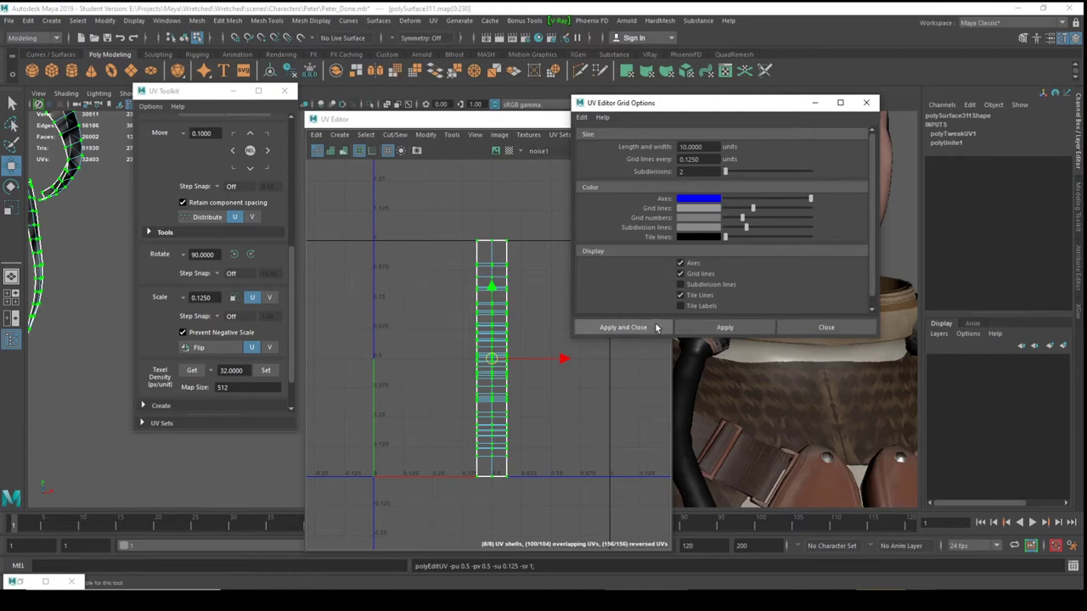
Move the stacked strand UVs out beside the 0–1 tile, and snap the first shell back to U 0.875.
{"action": "left_click", "coordinate": [637, 328]}
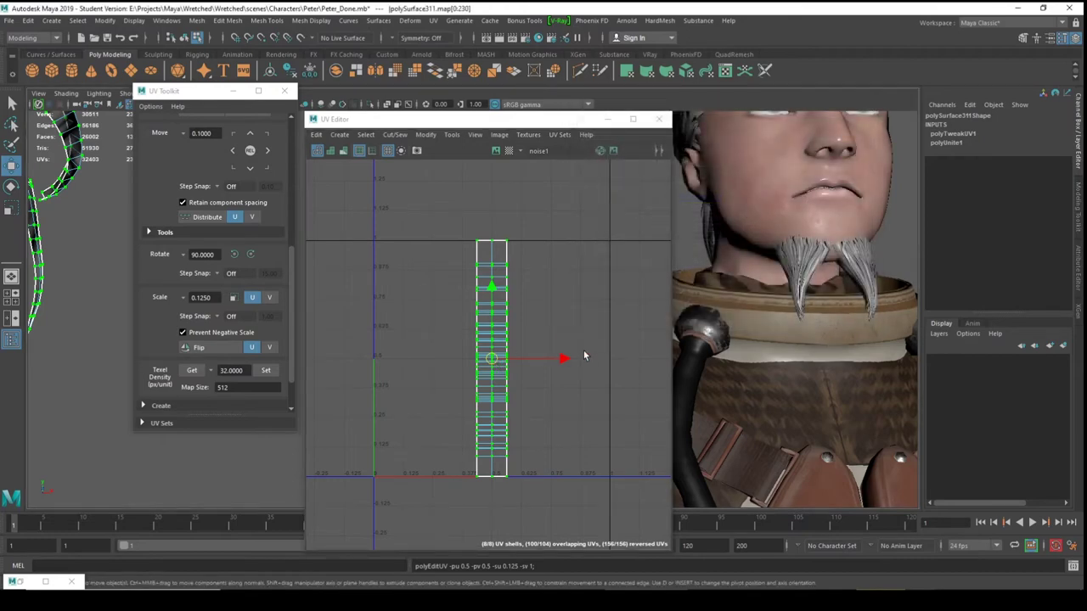
{"action": "left_click_drag", "start_coordinate": [561, 358], "coordinate": [715, 350]}
{"action": "left_click", "coordinate": [647, 244]}
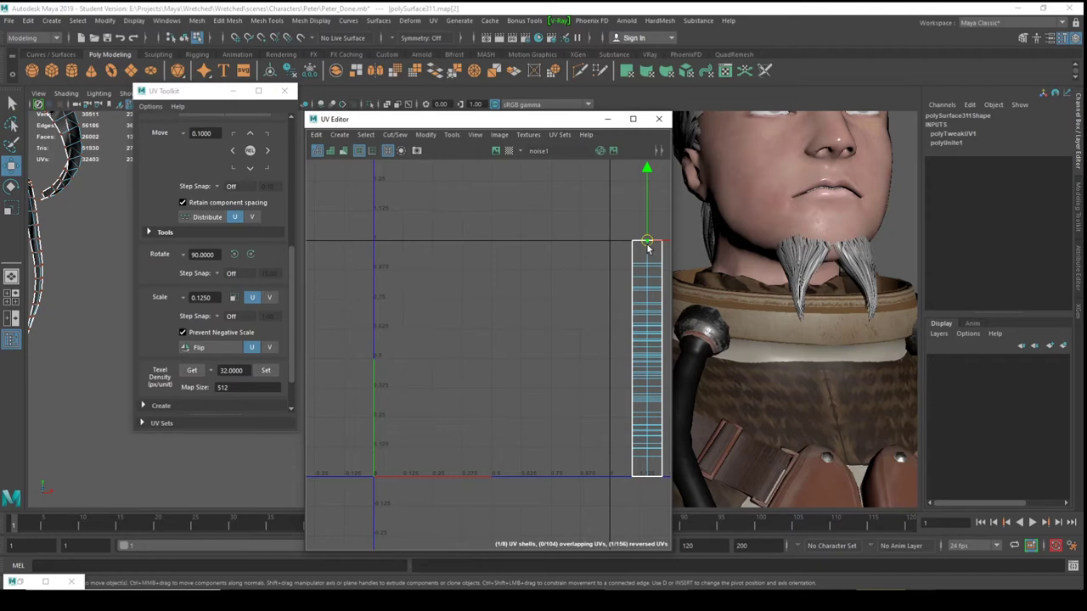
{"action": "right_click_drag", "start_coordinate": [648, 246], "coordinate": [680, 262]}
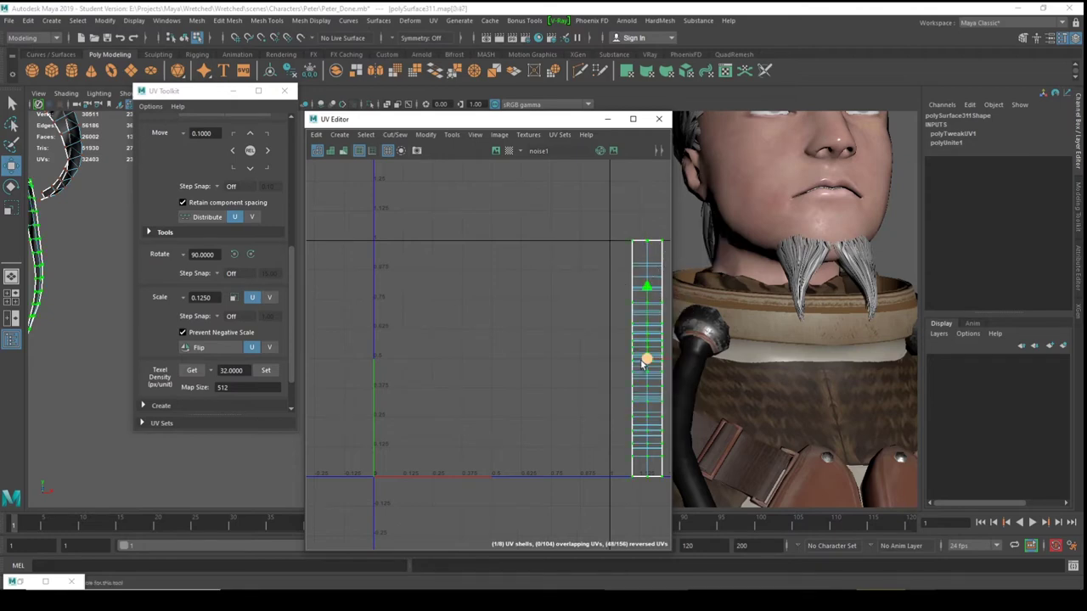
{"action": "left_click_drag", "start_coordinate": [646, 360], "coordinate": [574, 359]}
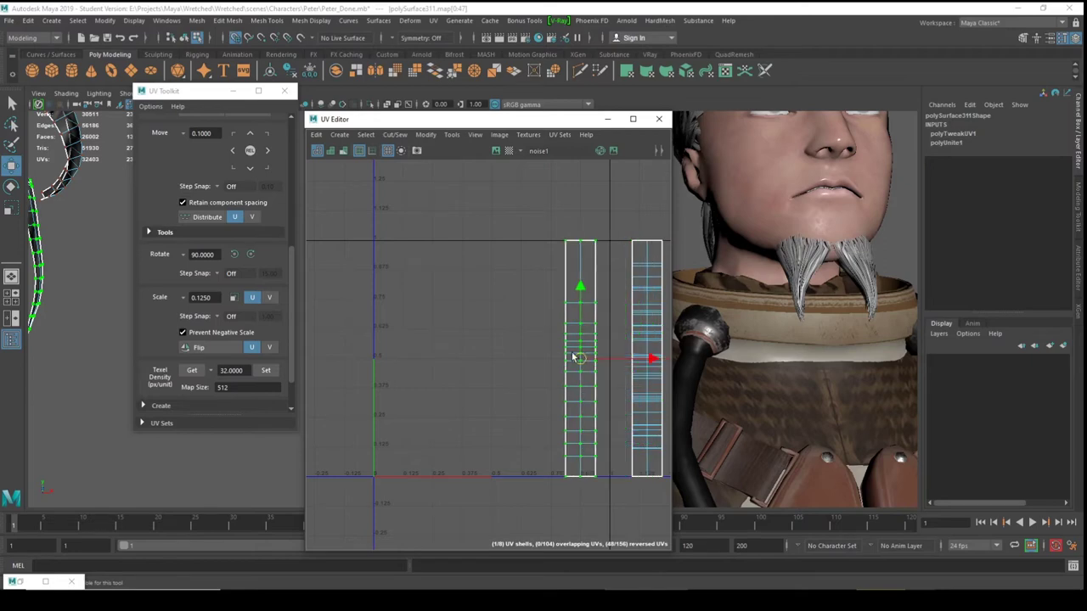
Snap two more strand shells from the stack to U 0.75 and U 0.625, each adjoining the previous one.
{"action": "left_click", "coordinate": [647, 310]}
{"action": "right_click", "coordinate": [647, 312]}
{"action": "right_click_drag", "start_coordinate": [664, 327], "coordinate": [689, 336]}
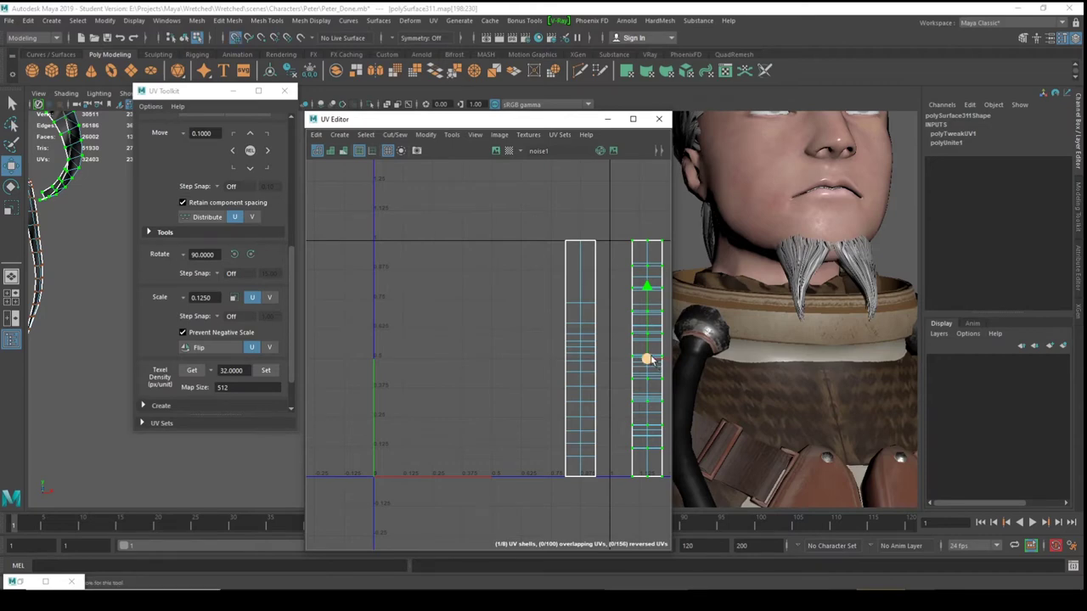
{"action": "left_click_drag", "start_coordinate": [648, 360], "coordinate": [547, 360]}
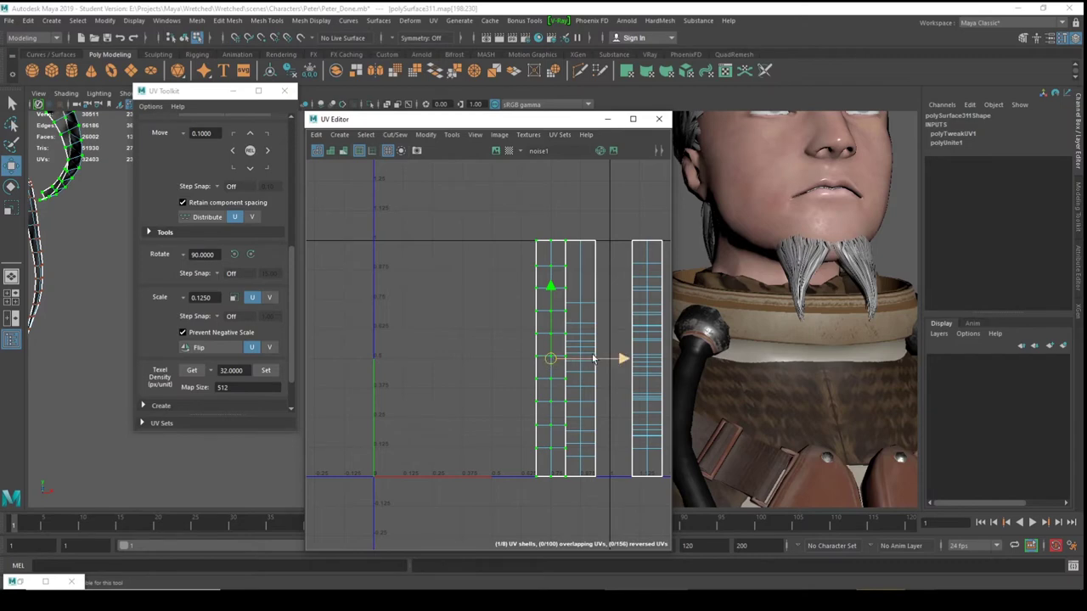
{"action": "left_click", "coordinate": [647, 357]}
{"action": "right_click_drag", "start_coordinate": [647, 355], "coordinate": [682, 374], "text": "ctrl"}
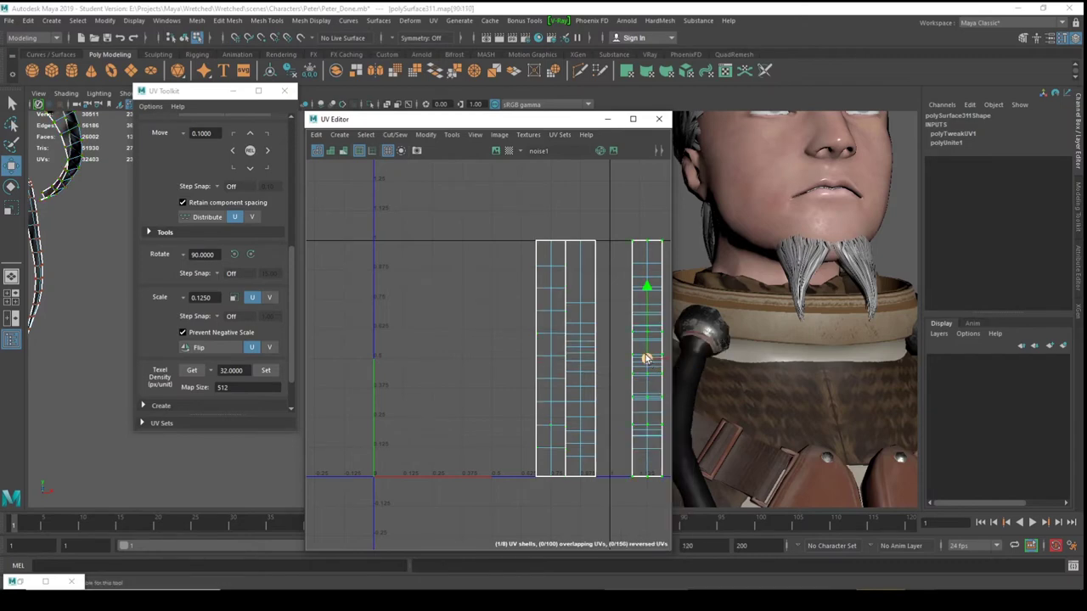
{"action": "left_click_drag", "start_coordinate": [647, 357], "coordinate": [522, 358]}
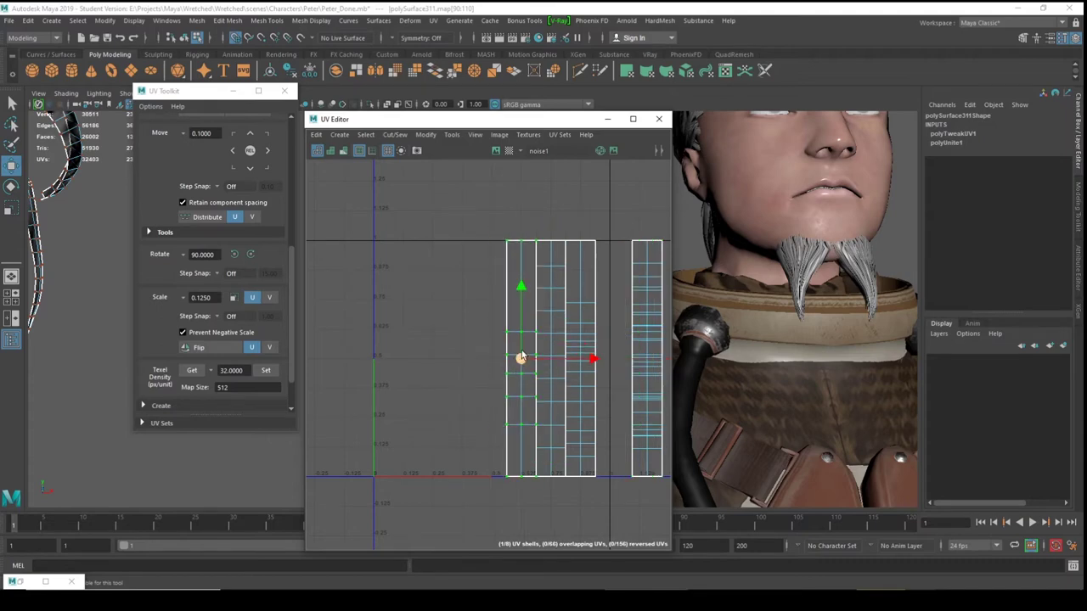
Take the next two strand shells from the stack and snap them to U 0.5 and U 0.375.
{"action": "left_click", "coordinate": [661, 338]}
{"action": "right_click_drag", "start_coordinate": [651, 339], "coordinate": [705, 344], "text": "ctrl"}
{"action": "key", "text": "x"}
{"action": "left_click_drag", "start_coordinate": [642, 358], "coordinate": [496, 357]}
{"action": "left_click", "coordinate": [647, 326]}
{"action": "right_click_drag", "start_coordinate": [646, 325], "coordinate": [679, 340], "text": "ctrl"}
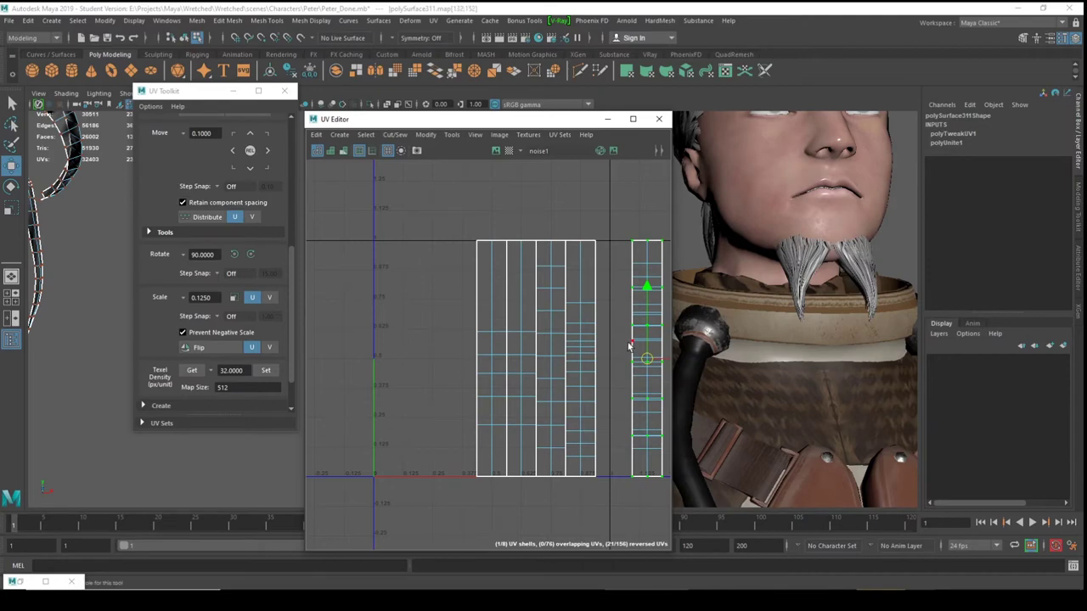
{"action": "left_click_drag", "start_coordinate": [646, 360], "coordinate": [464, 361]}
Place another two strand shells alongside the row, snapped to U 0.25 and U 0.125.
{"action": "left_click", "coordinate": [648, 344]}
{"action": "right_click_drag", "start_coordinate": [647, 343], "coordinate": [677, 357], "text": "ctrl"}
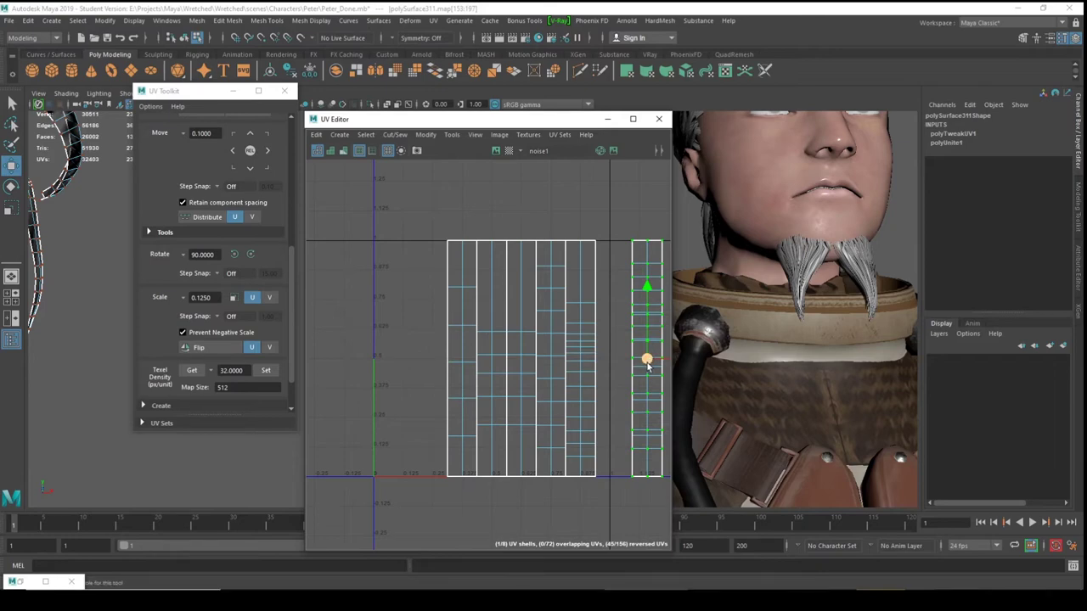
{"action": "left_click_drag", "start_coordinate": [647, 359], "coordinate": [433, 365]}
{"action": "left_click", "coordinate": [646, 347]}
{"action": "right_click_drag", "start_coordinate": [646, 347], "coordinate": [680, 355], "text": "ctrl"}
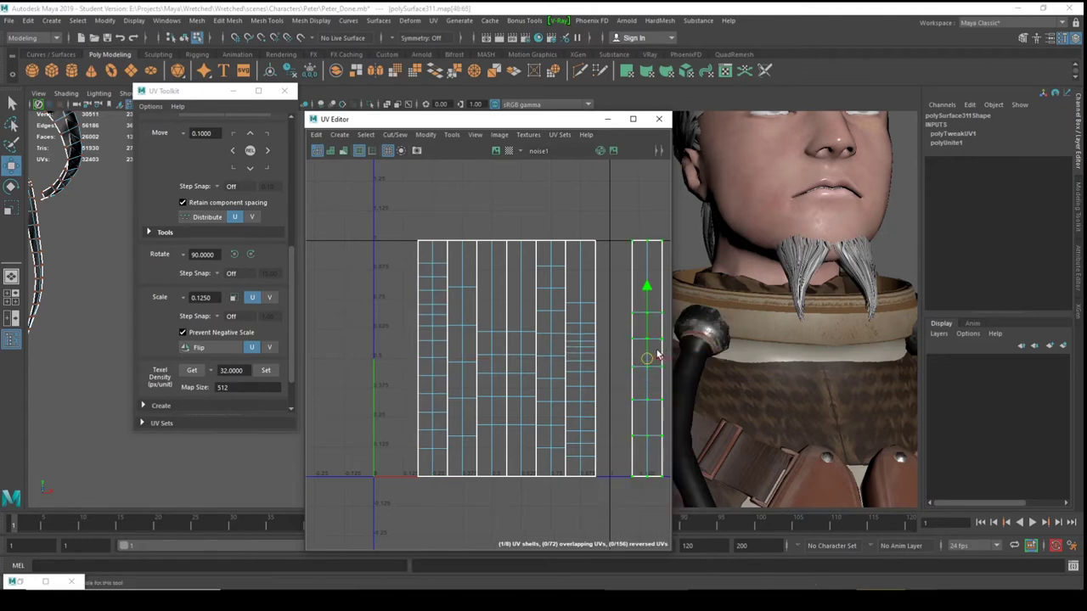
{"action": "left_click", "coordinate": [648, 359]}
{"action": "key", "text": "x"}
{"action": "left_click_drag", "start_coordinate": [650, 360], "coordinate": [405, 360]}
Snap the last strand shell to U 0, and shift the whole row half a strand width to fill the 0–1 tile.
{"action": "left_click", "coordinate": [659, 335]}
{"action": "right_click_drag", "start_coordinate": [659, 338], "coordinate": [678, 354], "text": "ctrl"}
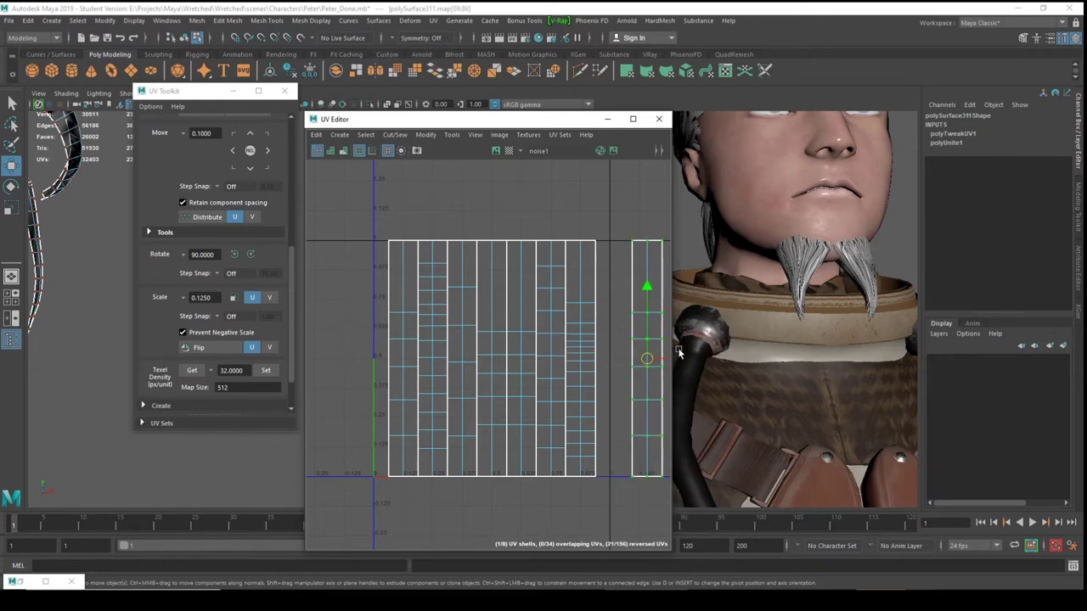
{"action": "left_click_drag", "start_coordinate": [648, 359], "coordinate": [374, 359]}
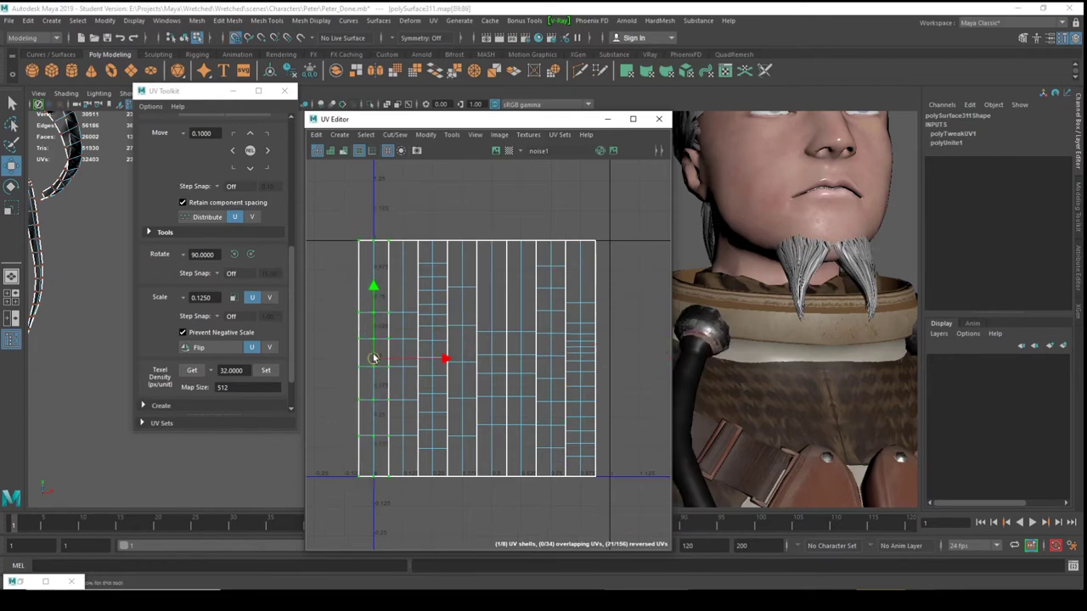
{"action": "left_click_drag", "start_coordinate": [625, 226], "coordinate": [317, 486]}
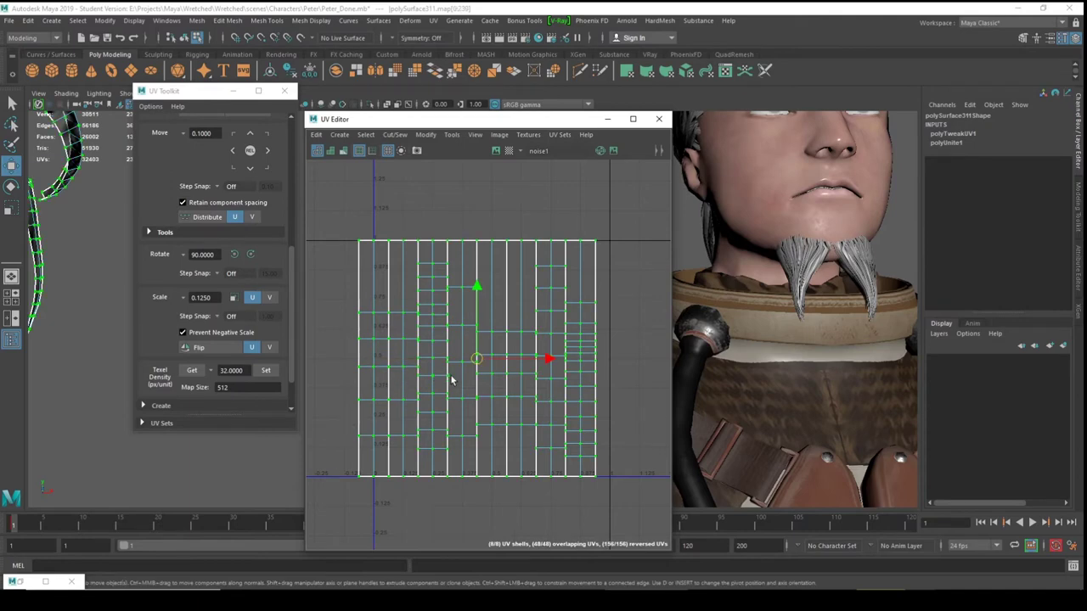
{"action": "left_click_drag", "start_coordinate": [481, 361], "coordinate": [497, 361]}
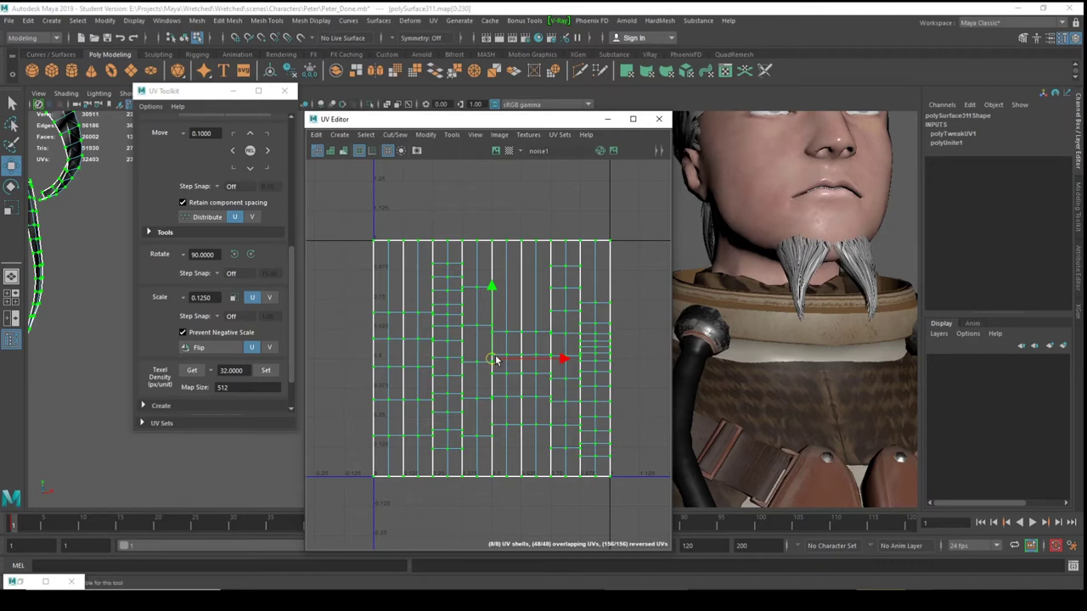
Close the UV Editor and UV Toolkit, return to object mode and select the combined strand mesh.
{"action": "left_click", "coordinate": [659, 119]}
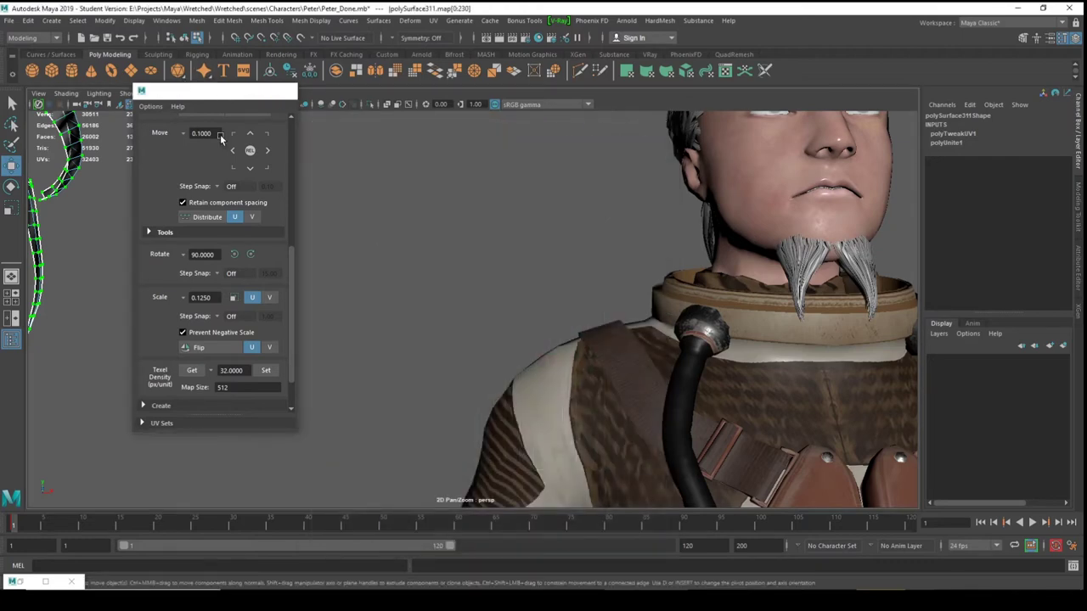
{"action": "left_click", "coordinate": [285, 91]}
{"action": "middle_click_drag", "start_coordinate": [196, 236], "coordinate": [433, 321], "text": "alt"}
{"action": "scroll", "coordinate": [433, 321], "scroll_direction": "down", "scroll_amount": 3}
{"action": "right_click_drag", "start_coordinate": [363, 289], "coordinate": [462, 253]}
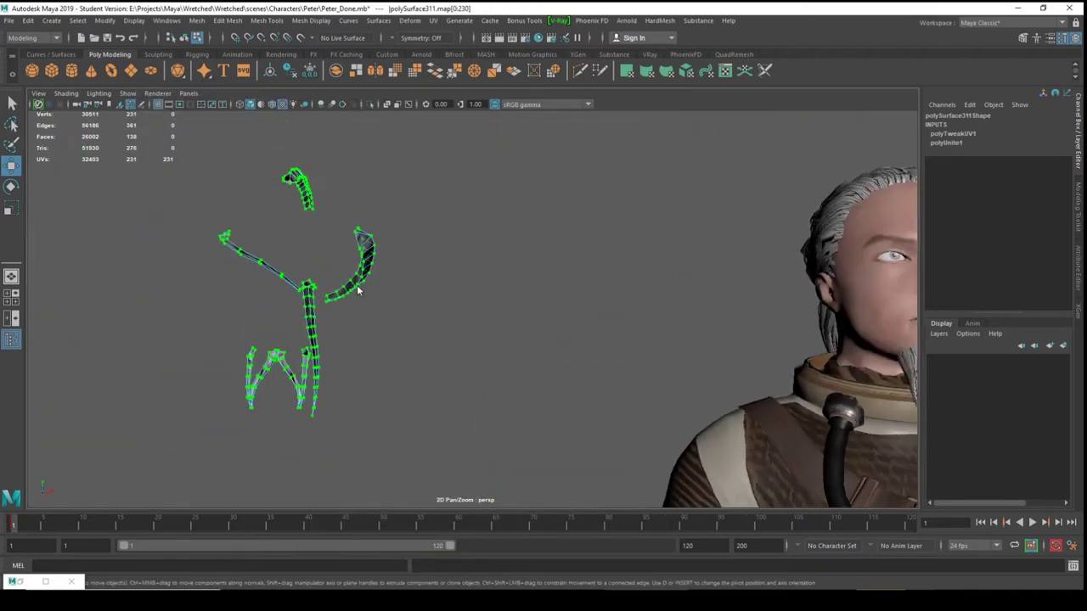
{"action": "left_click", "coordinate": [376, 264]}
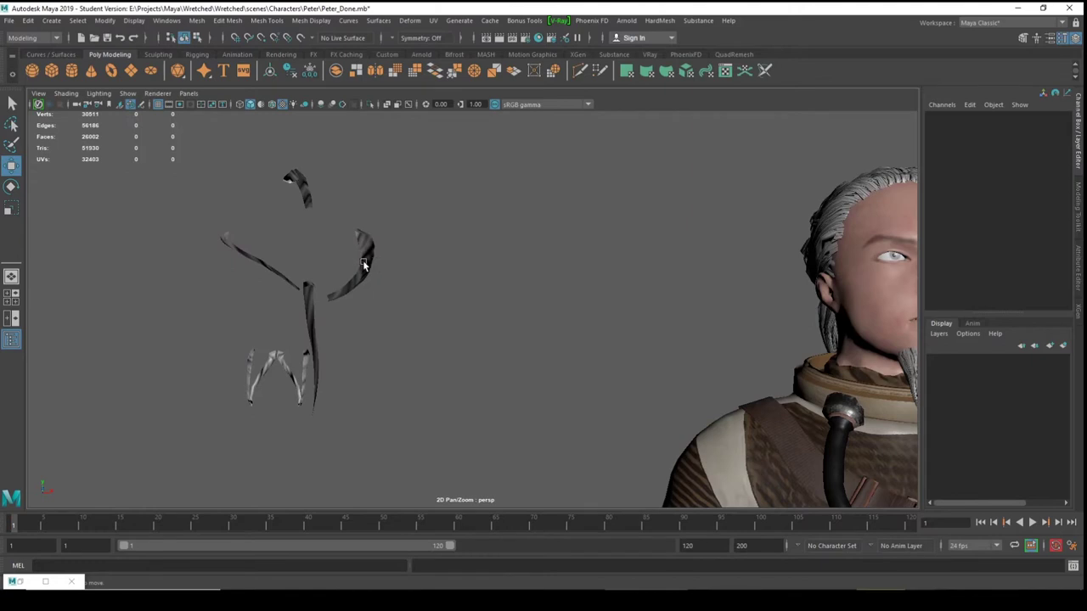
{"action": "left_click", "coordinate": [363, 261]}
{"action": "left_click", "coordinate": [7, 20]}
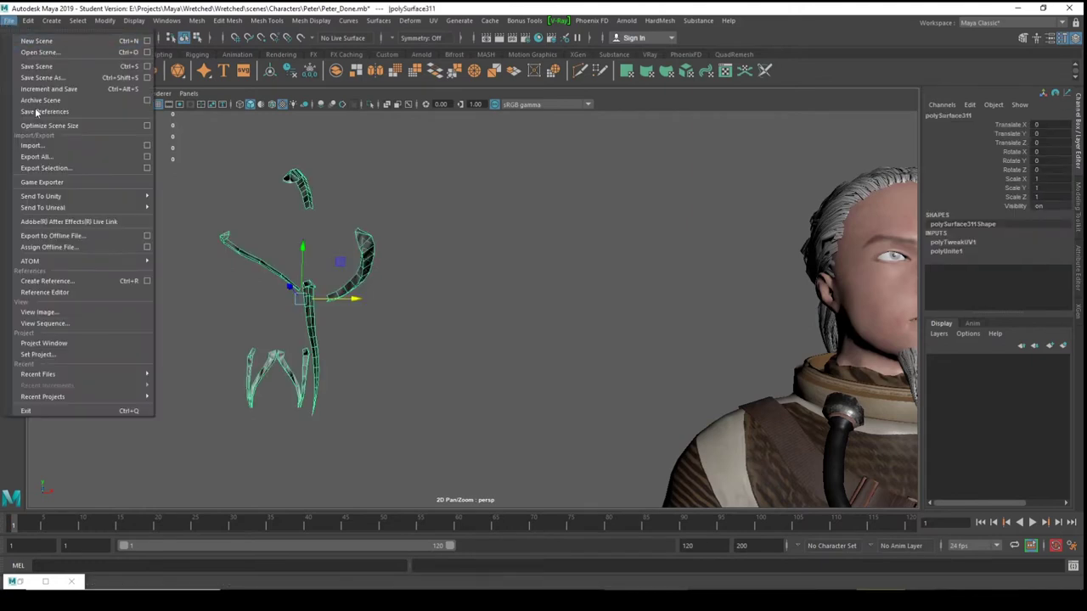
{"action": "left_click", "coordinate": [65, 169]}
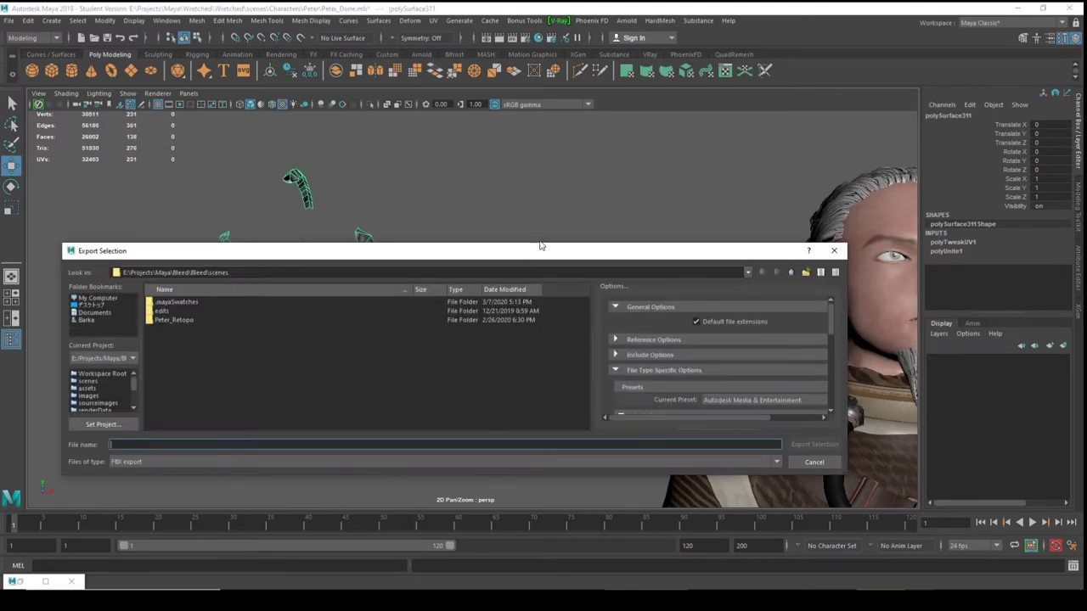
{"action": "key", "text": "Escape"}
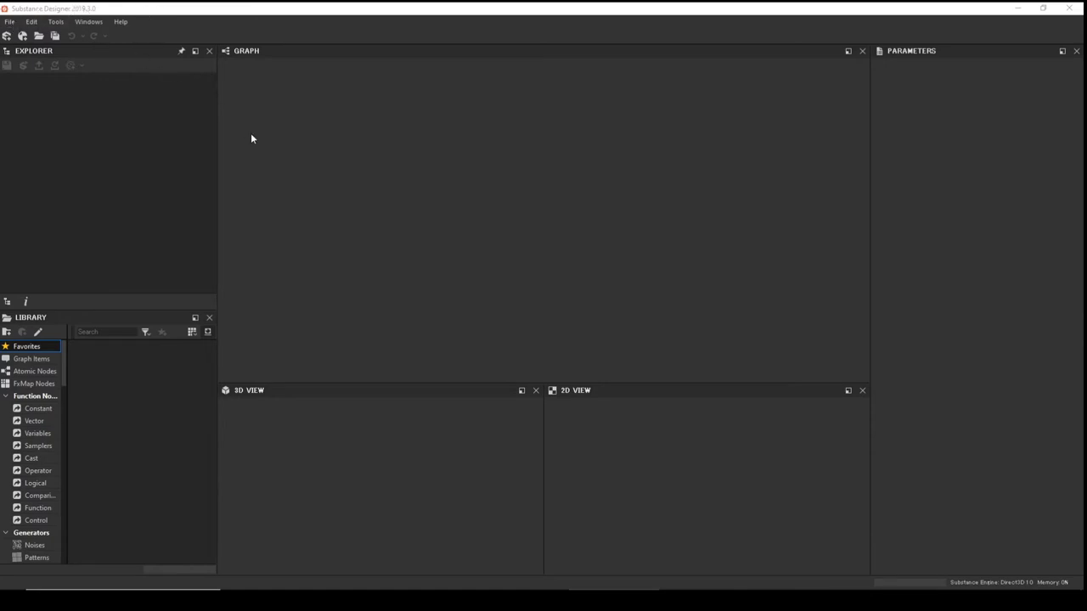
In Substance Designer, create a substance graph named Hair_Texture from the PBR (Metallic/Roughness) template.
{"action": "left_click", "coordinate": [11, 22]}
{"action": "left_click", "coordinate": [34, 35]}
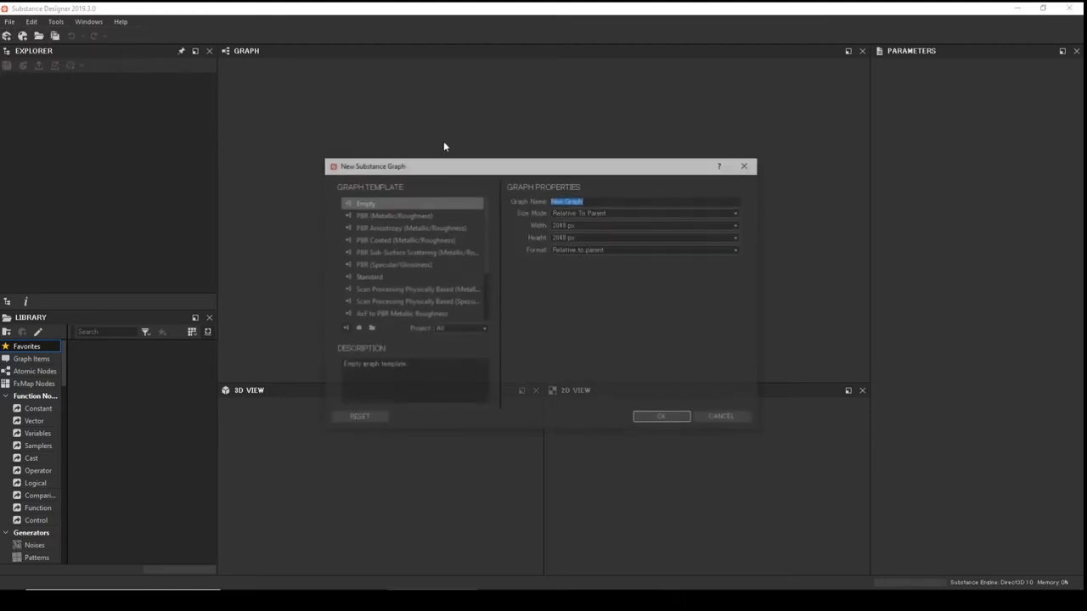
{"action": "double_click", "coordinate": [597, 201]}
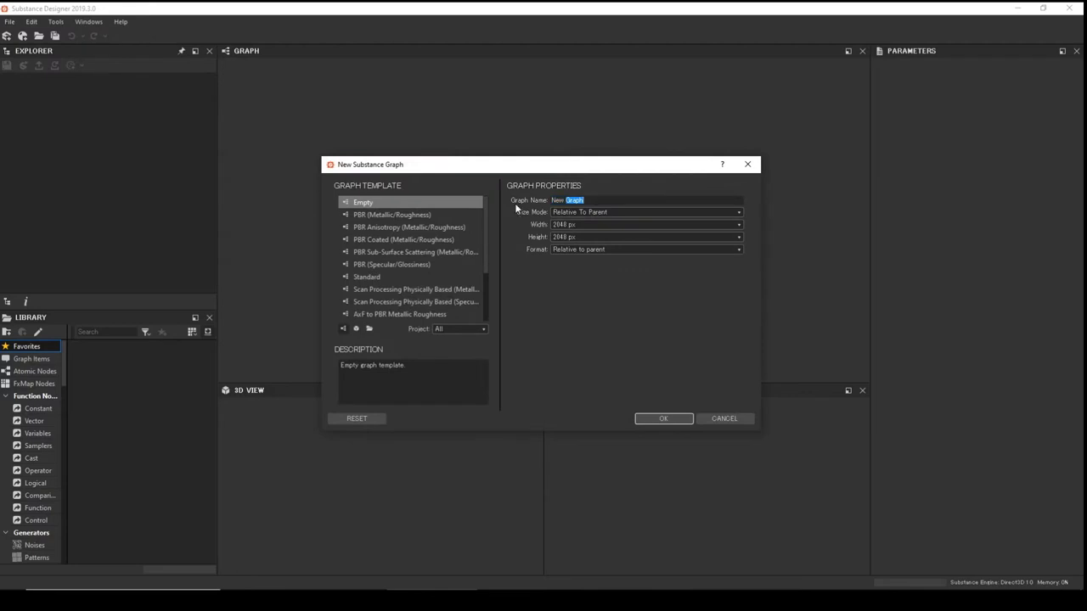
{"action": "type", "text": "Hair_Texture"}
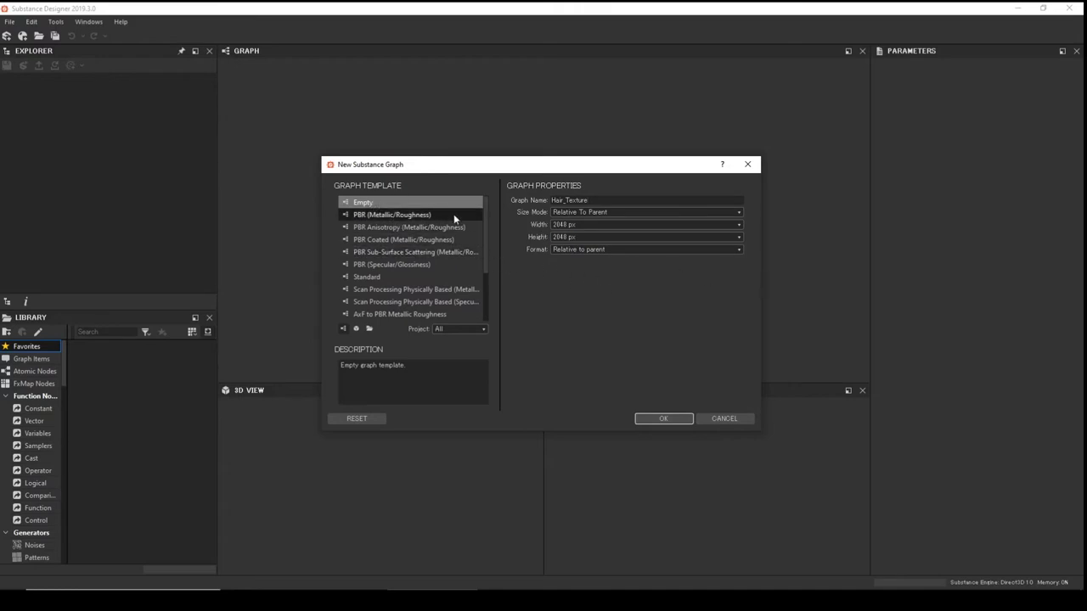
{"action": "left_click", "coordinate": [382, 217]}
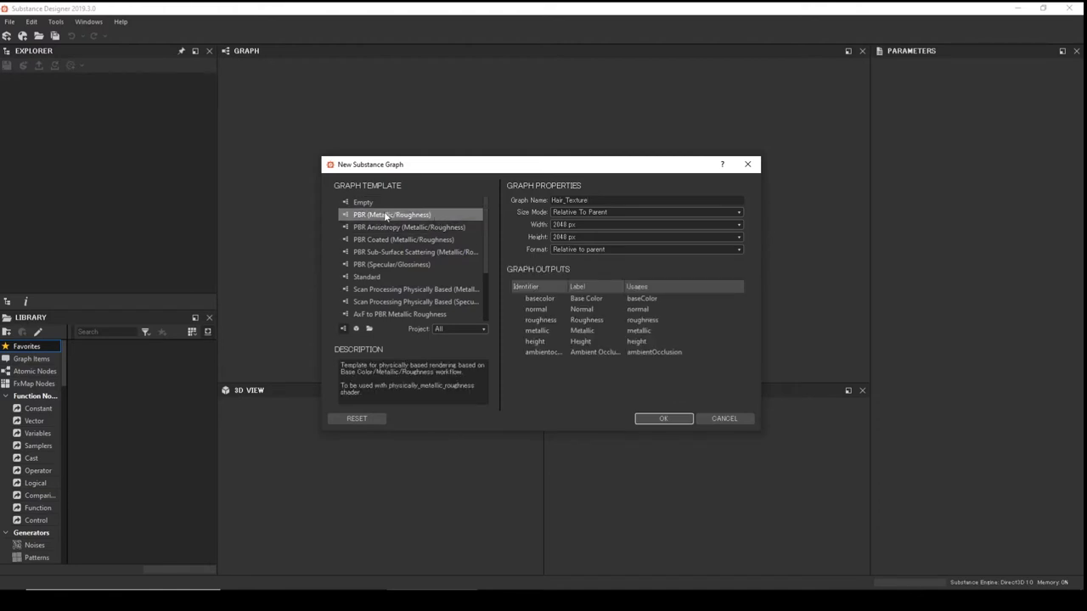
{"action": "left_click", "coordinate": [658, 414]}
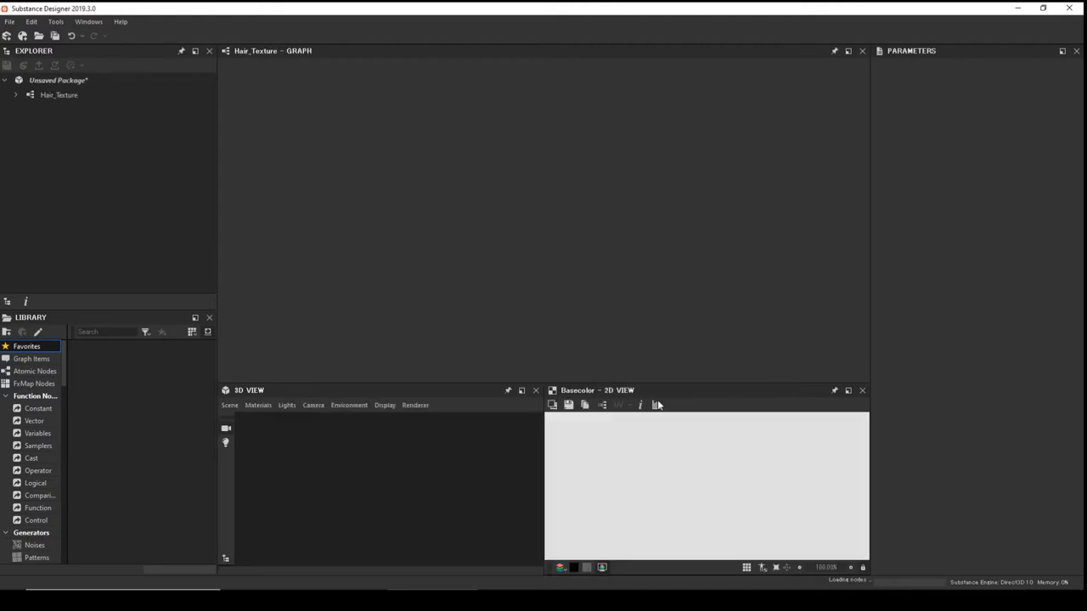
Try to move the Normal output node away from the column, and undo the move.
{"action": "scroll", "coordinate": [554, 208], "scroll_direction": "up", "scroll_amount": 4}
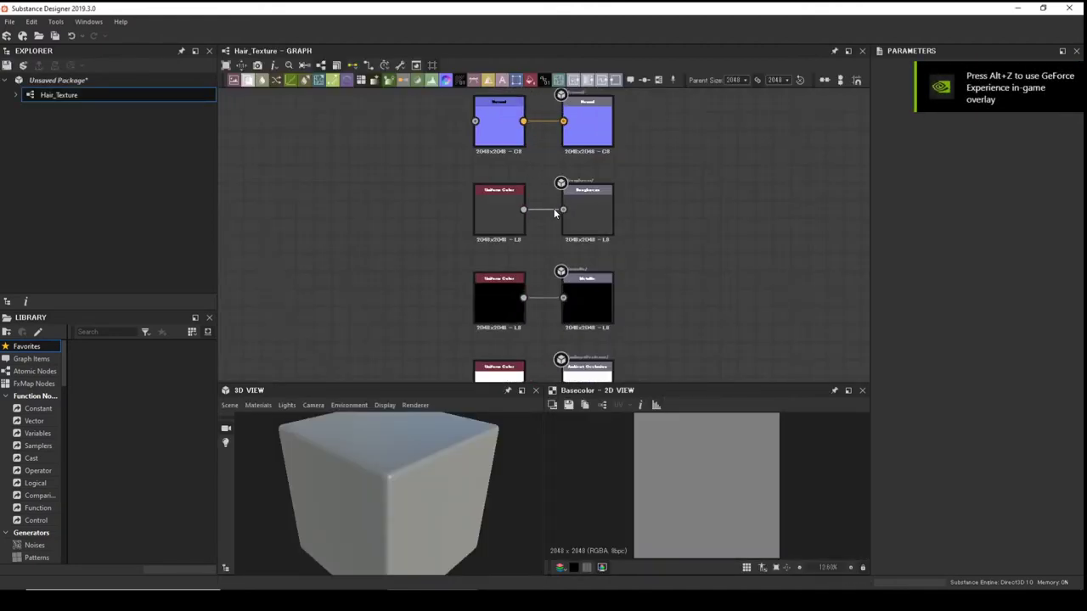
{"action": "scroll", "coordinate": [553, 209], "scroll_direction": "down", "scroll_amount": 3}
{"action": "scroll", "coordinate": [556, 213], "scroll_direction": "down", "scroll_amount": 2}
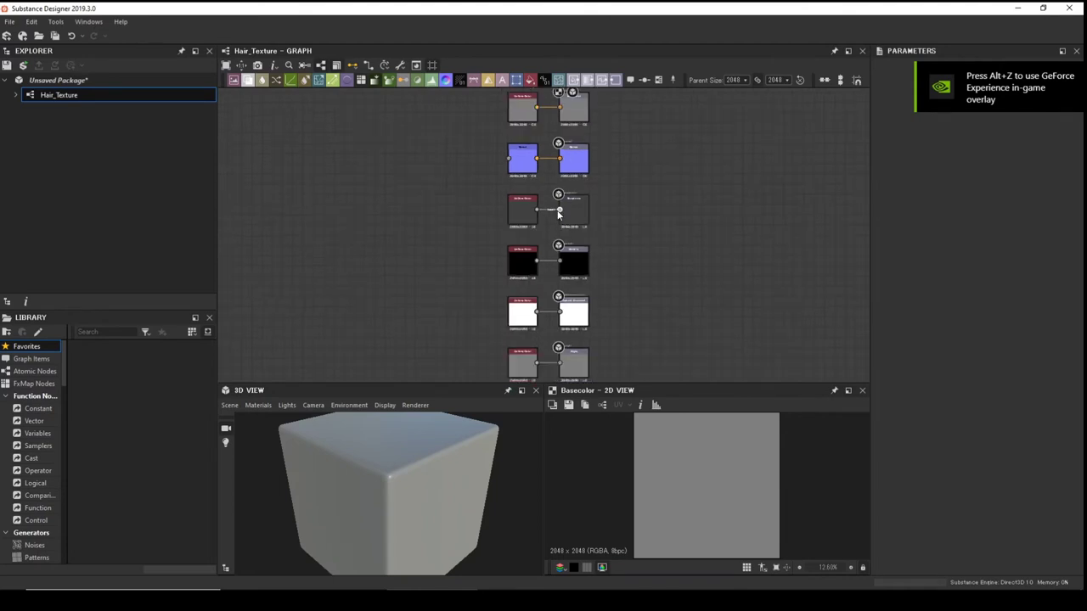
{"action": "left_click", "coordinate": [573, 162]}
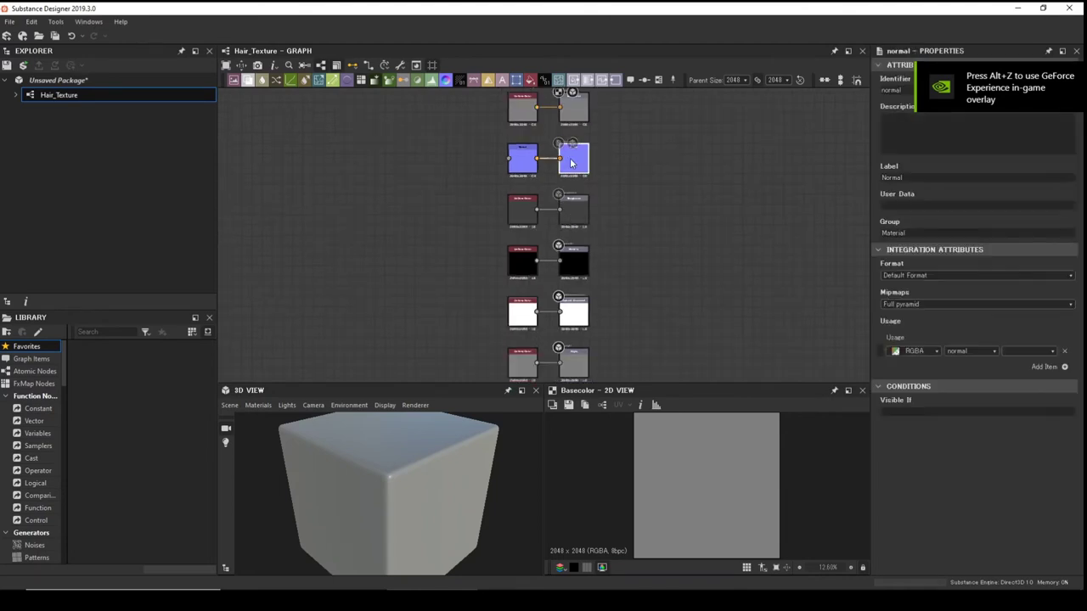
{"action": "left_click_drag", "start_coordinate": [583, 163], "coordinate": [727, 163]}
{"action": "key", "text": "ctrl+z"}
Move the Normal node and its output together out of the column, and shift the nodes below up under the Base Color pair.
{"action": "left_click", "coordinate": [525, 163]}
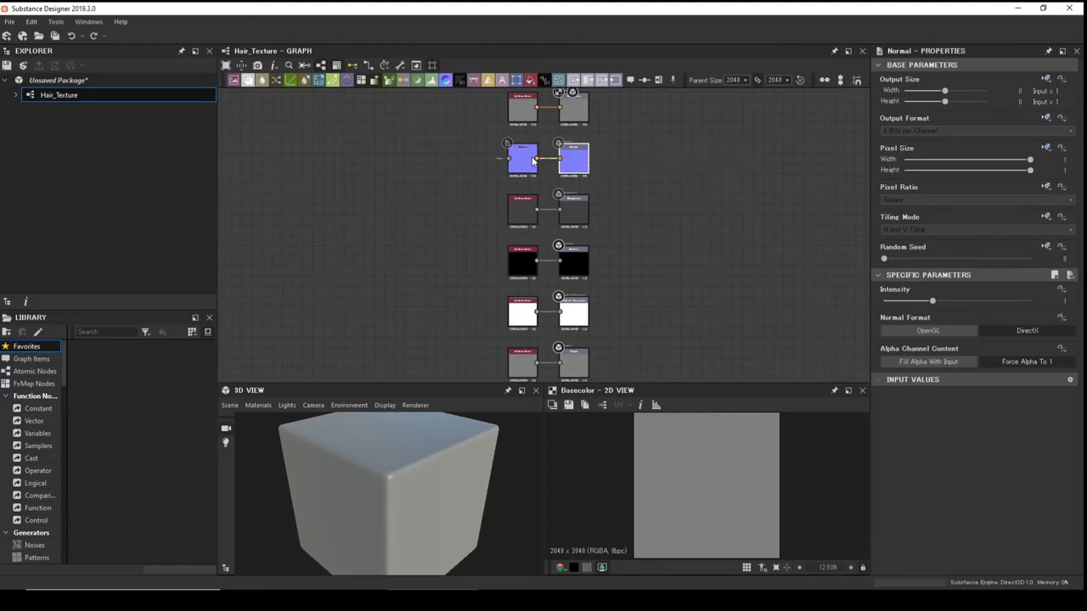
{"action": "left_click", "coordinate": [573, 159]}
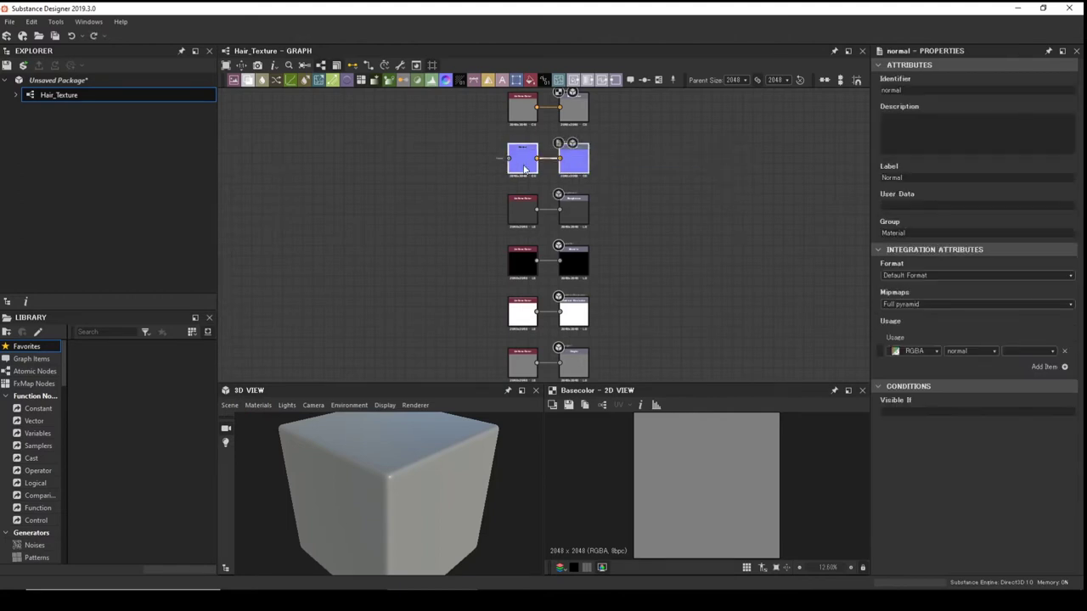
{"action": "left_click_drag", "start_coordinate": [529, 165], "coordinate": [755, 163]}
{"action": "left_click_drag", "start_coordinate": [625, 191], "coordinate": [522, 300]}
{"action": "middle_click_drag", "start_coordinate": [604, 209], "coordinate": [360, 250]}
{"action": "scroll", "coordinate": [541, 301], "scroll_direction": "down", "scroll_amount": 3}
{"action": "scroll", "coordinate": [458, 257], "scroll_direction": "up", "scroll_amount": 2}
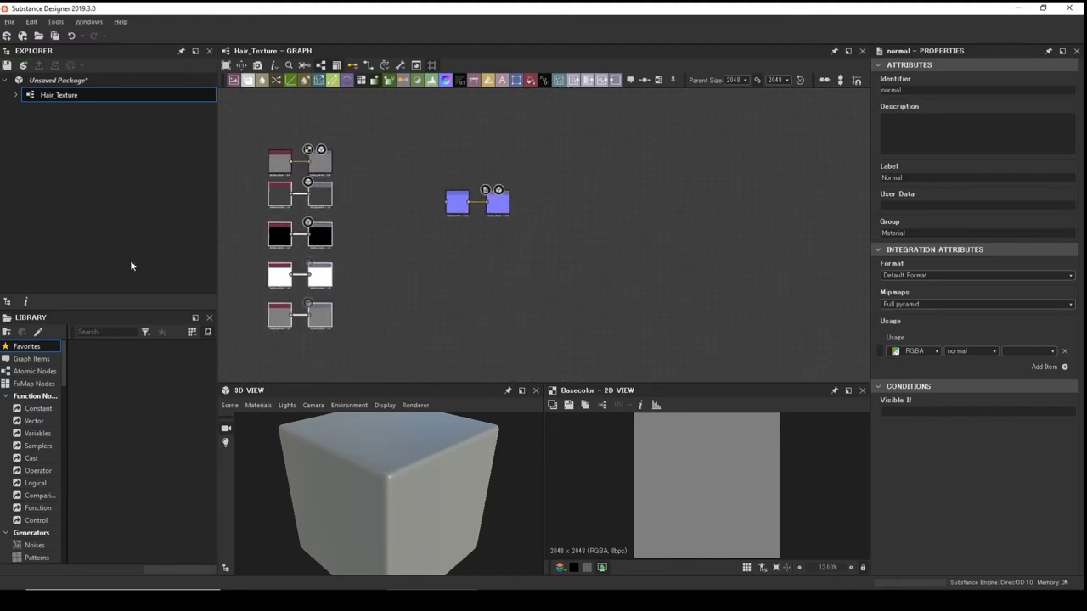
{"action": "scroll", "coordinate": [577, 262], "scroll_direction": "up", "scroll_amount": 3}
{"action": "scroll", "coordinate": [578, 263], "scroll_direction": "down", "scroll_amount": 3}
{"action": "middle_click_drag", "start_coordinate": [585, 281], "coordinate": [605, 274]}
{"action": "scroll", "coordinate": [606, 272], "scroll_direction": "up", "scroll_amount": 3}
{"action": "scroll", "coordinate": [594, 297], "scroll_direction": "down", "scroll_amount": 2}
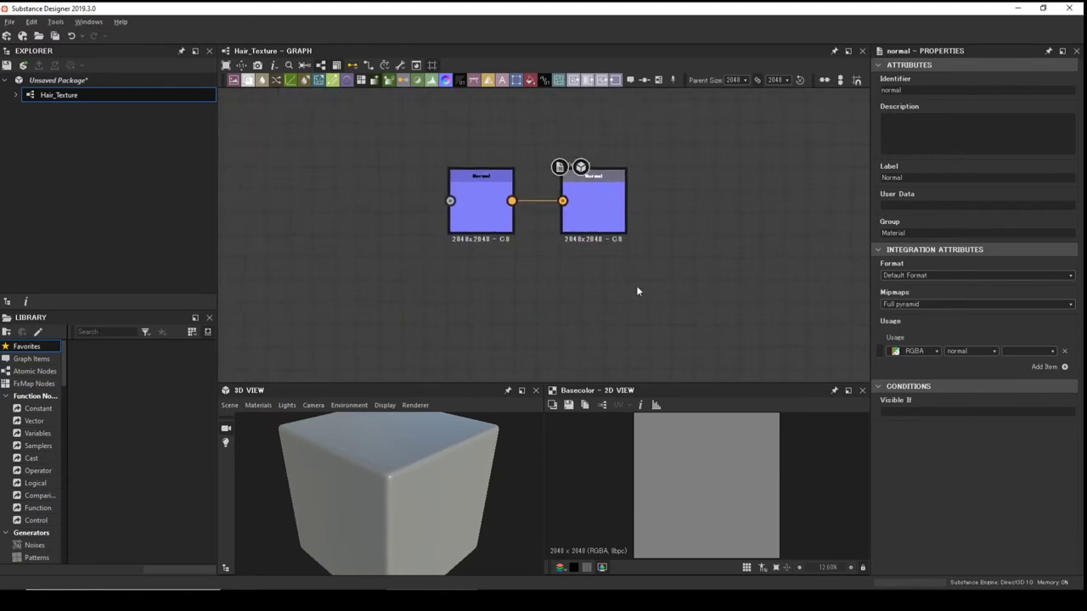
{"action": "scroll", "coordinate": [632, 280], "scroll_direction": "up", "scroll_amount": 1}
{"action": "scroll", "coordinate": [628, 275], "scroll_direction": "down", "scroll_amount": 1}
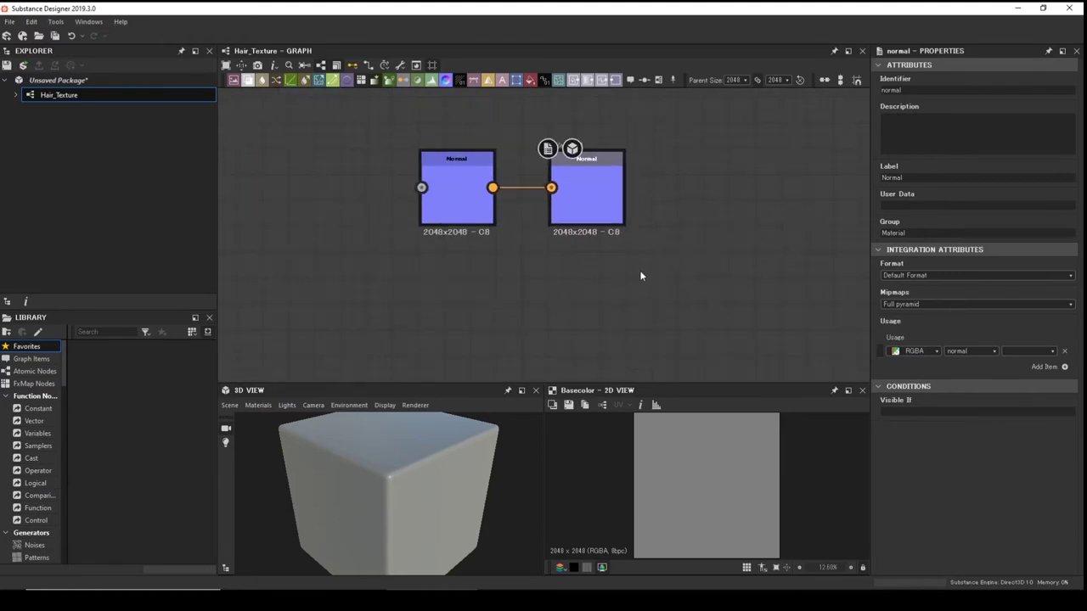
{"action": "scroll", "coordinate": [640, 276], "scroll_direction": "up", "scroll_amount": 2}
{"action": "scroll", "coordinate": [641, 276], "scroll_direction": "down", "scroll_amount": 3}
{"action": "scroll", "coordinate": [641, 276], "scroll_direction": "up", "scroll_amount": 2}
{"action": "scroll", "coordinate": [640, 276], "scroll_direction": "up", "scroll_amount": 2}
{"action": "scroll", "coordinate": [640, 276], "scroll_direction": "down", "scroll_amount": 2}
{"action": "scroll", "coordinate": [640, 276], "scroll_direction": "up", "scroll_amount": 2}
{"action": "scroll", "coordinate": [641, 276], "scroll_direction": "down", "scroll_amount": 1}
{"action": "scroll", "coordinate": [641, 276], "scroll_direction": "up", "scroll_amount": 1}
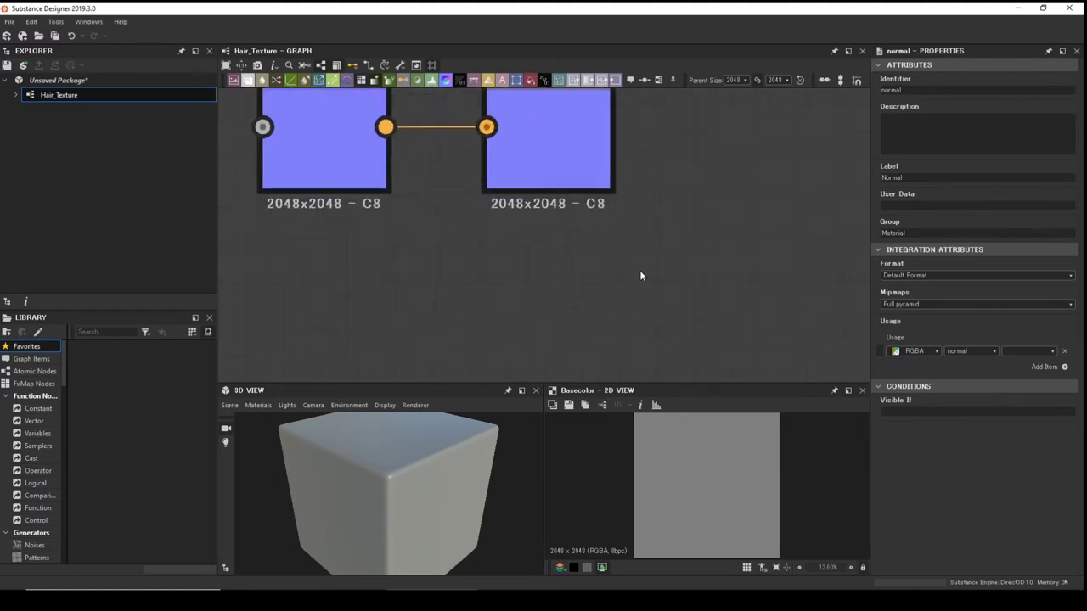
Link the HairCards_Sub_D.fbx 3D mesh into the unsaved package, declining to use it as a UDIM mesh.
{"action": "scroll", "coordinate": [640, 276], "scroll_direction": "down", "scroll_amount": 2}
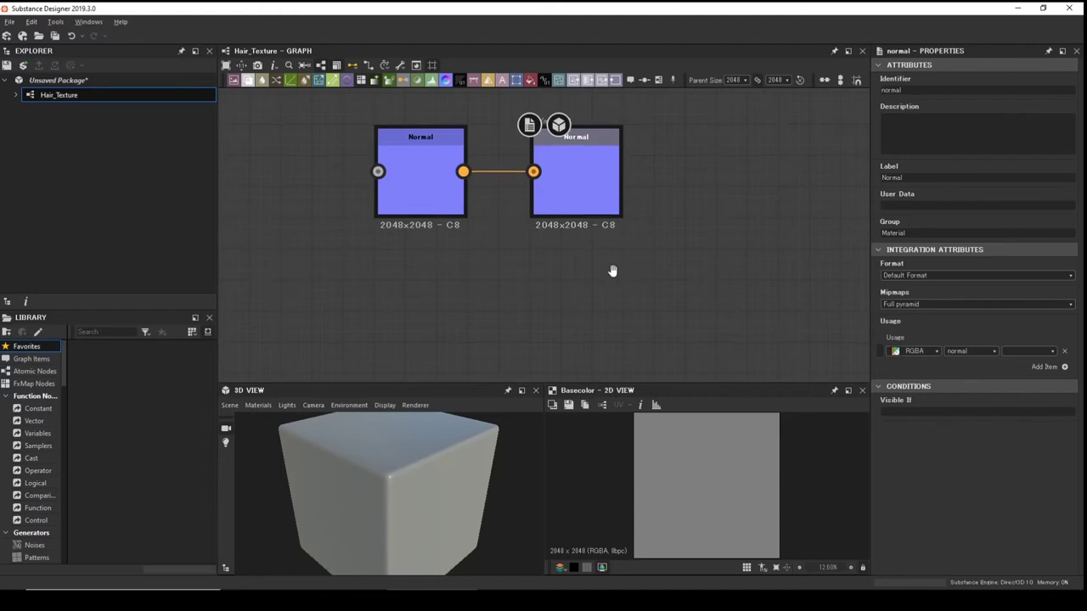
{"action": "scroll", "coordinate": [610, 273], "scroll_direction": "down", "scroll_amount": 1}
{"action": "scroll", "coordinate": [605, 281], "scroll_direction": "up", "scroll_amount": 1}
{"action": "middle_click_drag", "start_coordinate": [553, 282], "coordinate": [660, 299]}
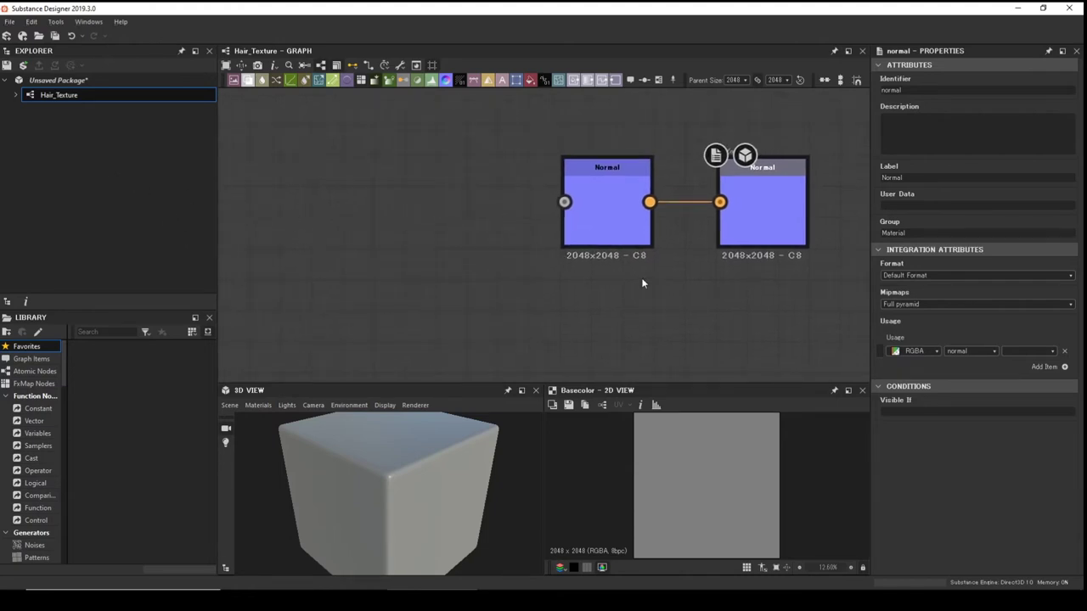
{"action": "right_click", "coordinate": [68, 145]}
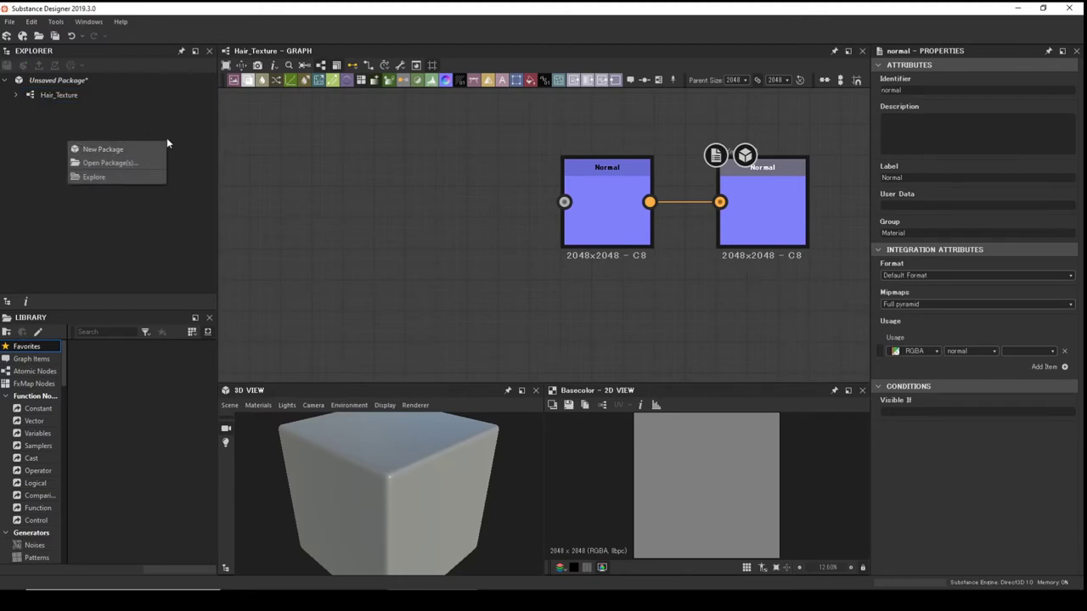
{"action": "left_click", "coordinate": [56, 81]}
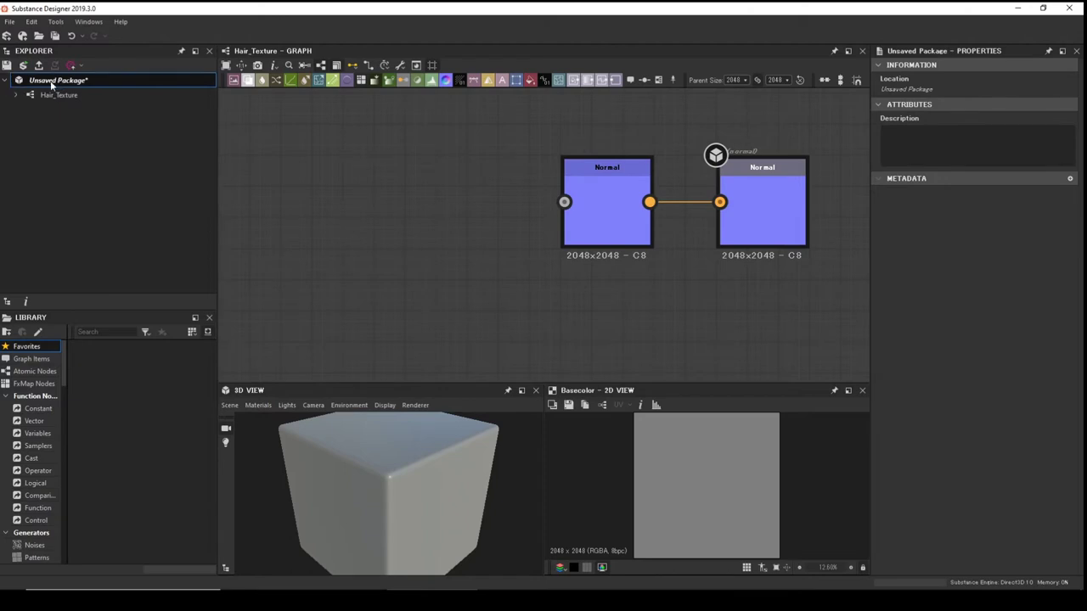
{"action": "right_click", "coordinate": [79, 82]}
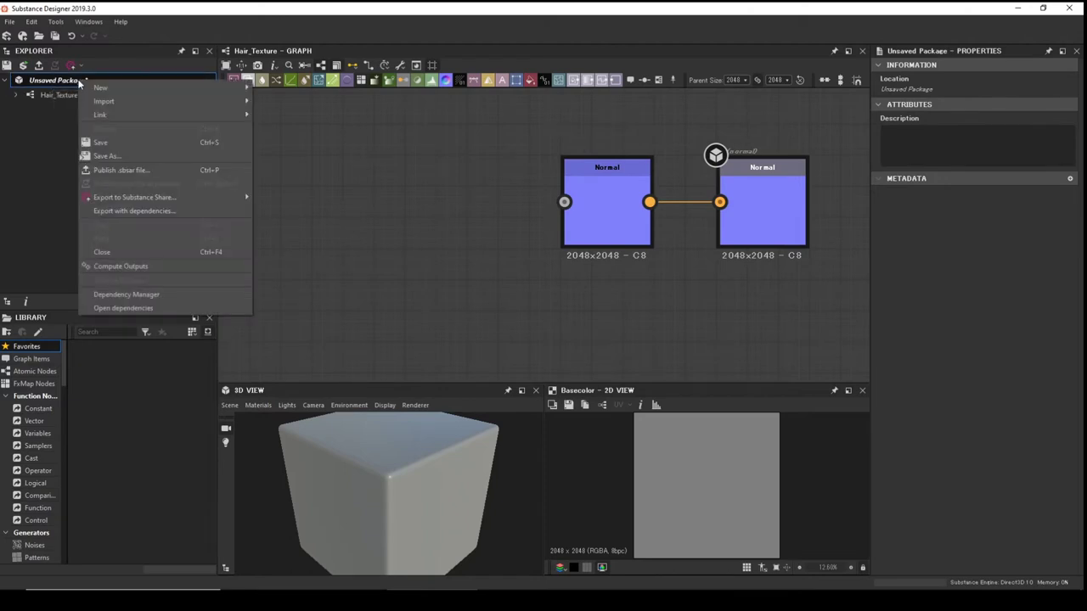
{"action": "mouse_move", "coordinate": [111, 116]}
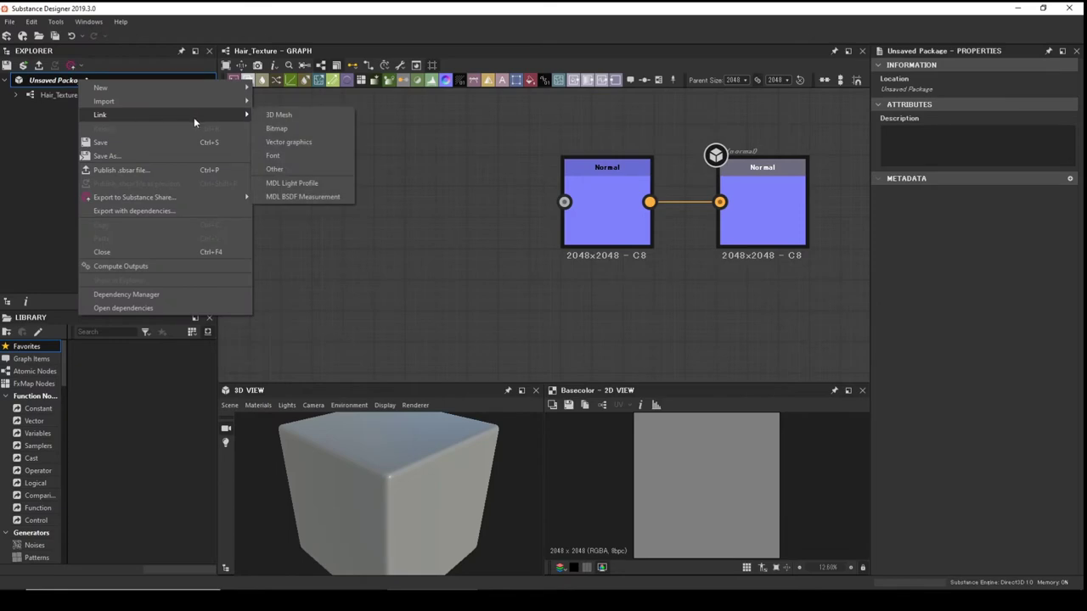
{"action": "left_click", "coordinate": [282, 118]}
{"action": "left_click", "coordinate": [439, 272]}
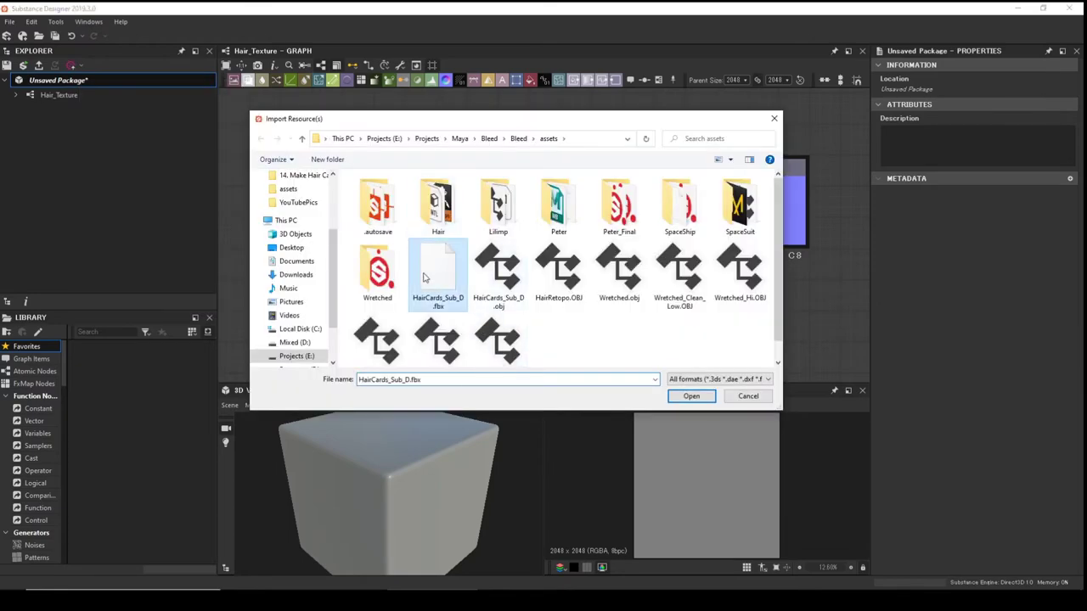
{"action": "left_click", "coordinate": [691, 396]}
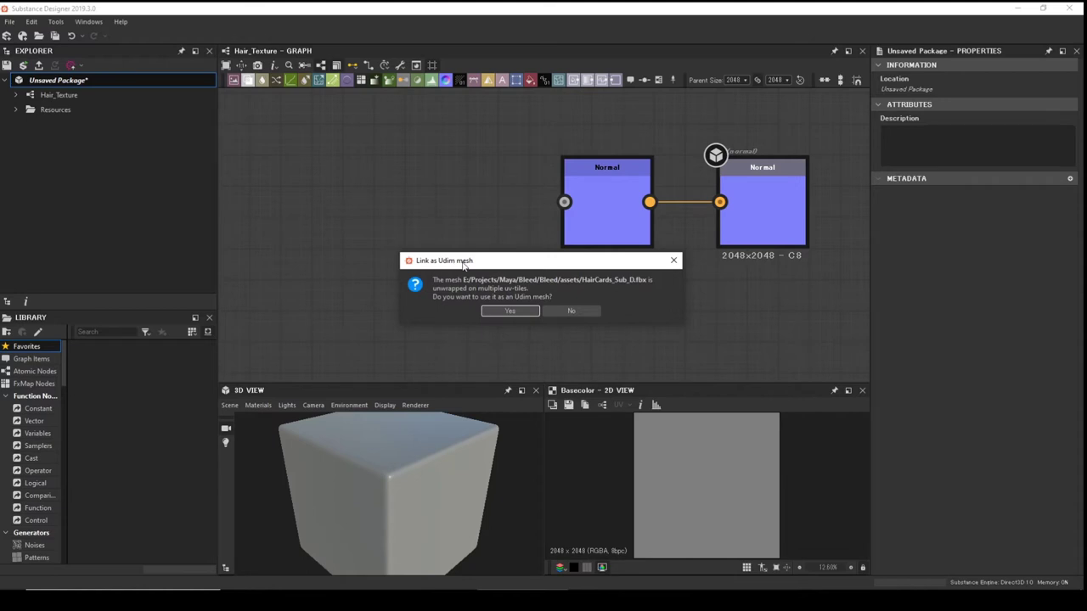
{"action": "left_click", "coordinate": [567, 312]}
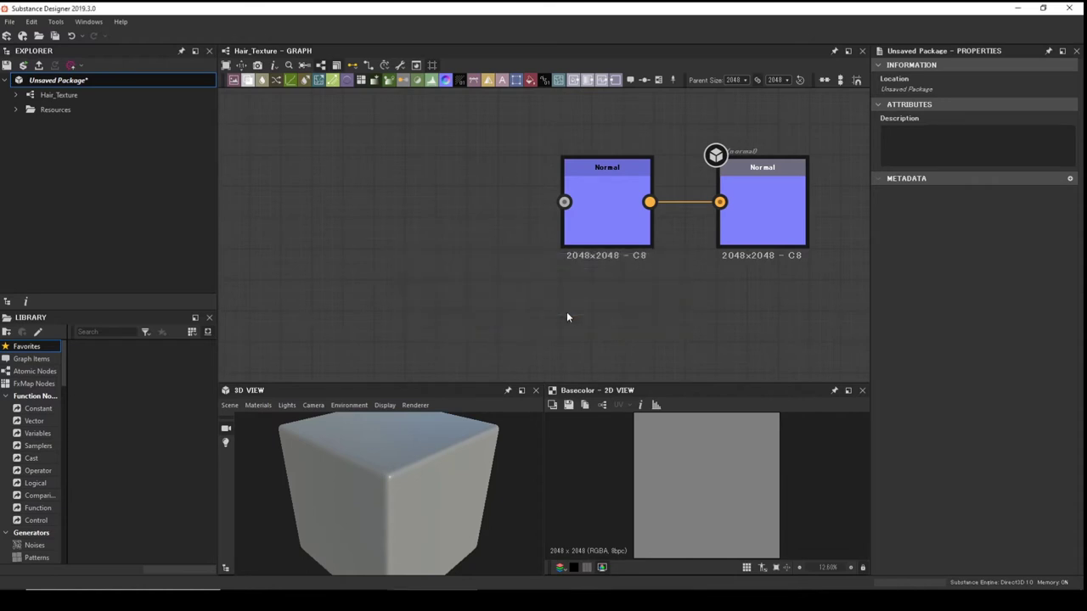
Show the HairCards_Sub_D mesh from Resources in the 3D view, and select its Hair_Mt material.
{"action": "left_click", "coordinate": [16, 109]}
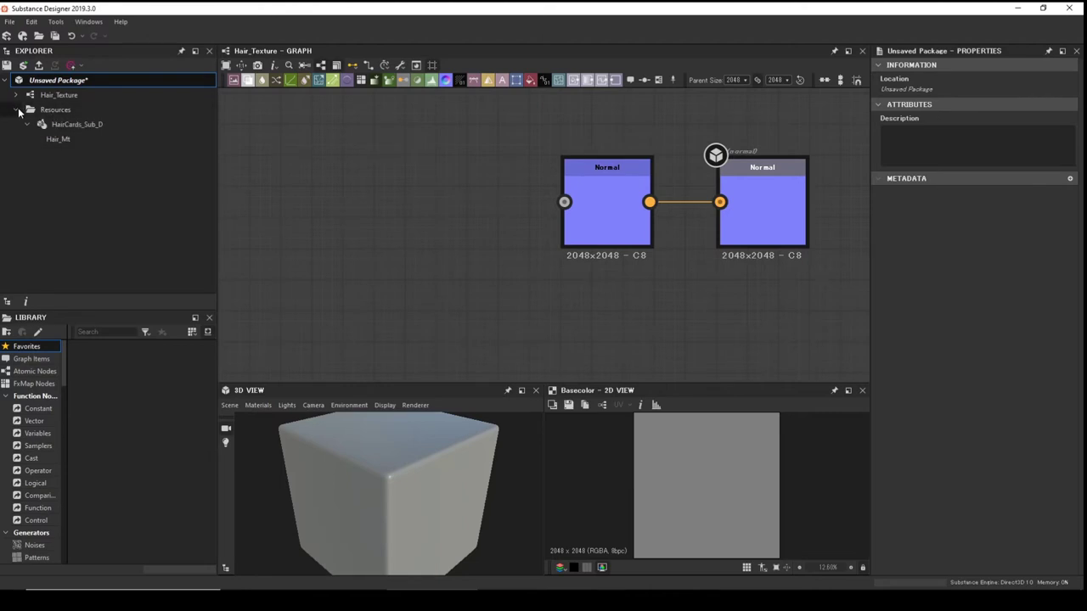
{"action": "left_click", "coordinate": [65, 125]}
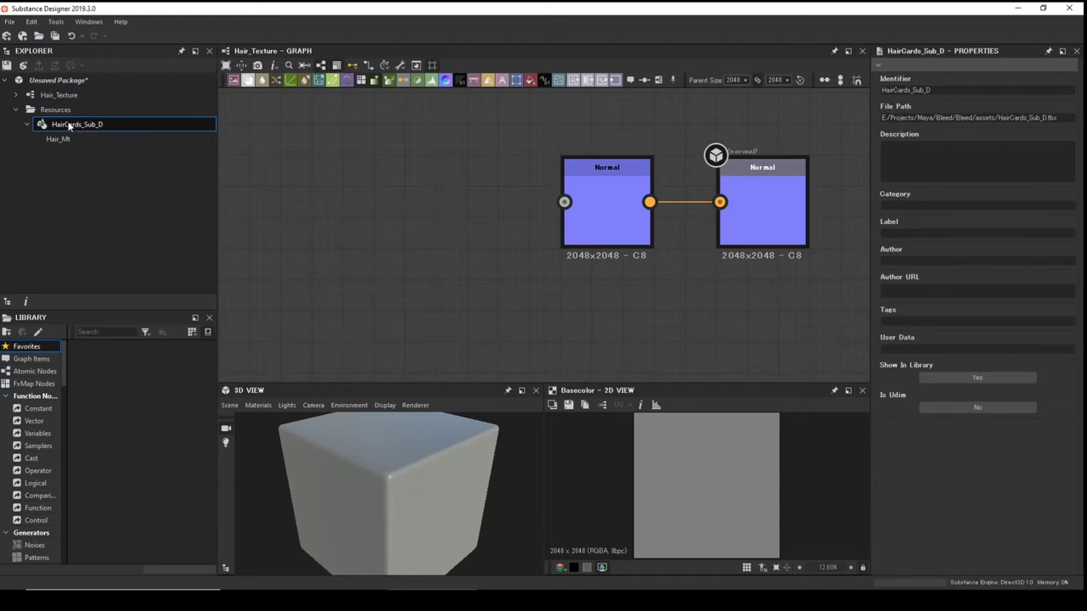
{"action": "left_click_drag", "start_coordinate": [69, 126], "coordinate": [395, 483]}
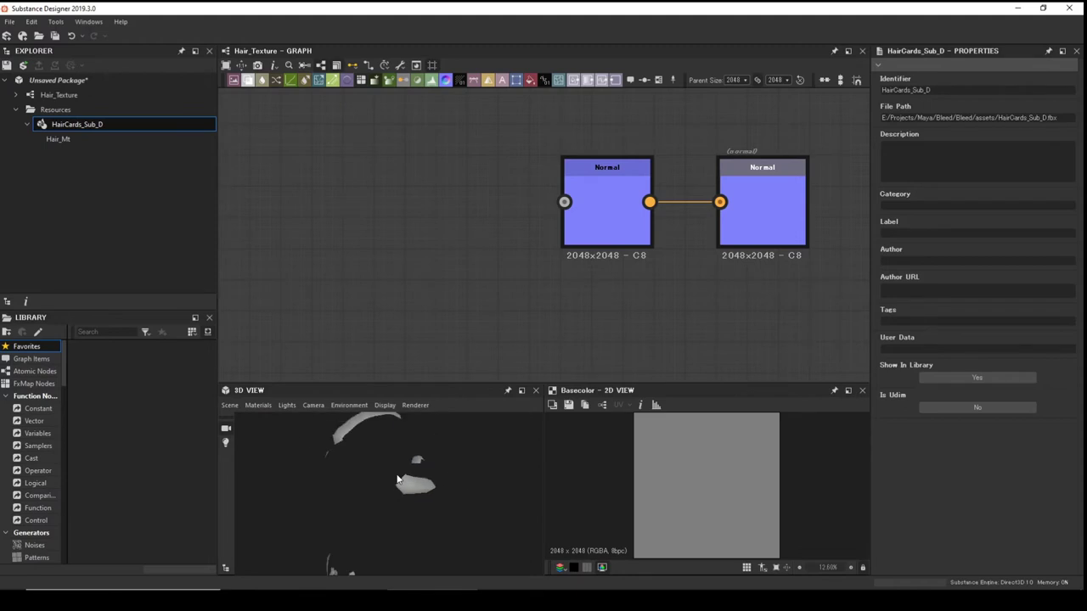
{"action": "left_click", "coordinate": [51, 140]}
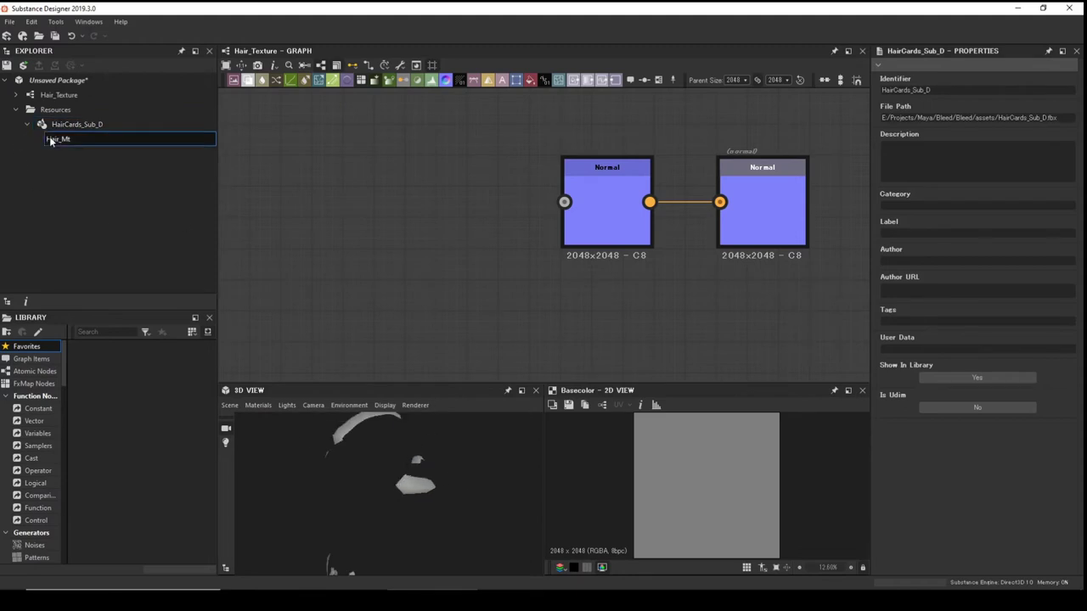
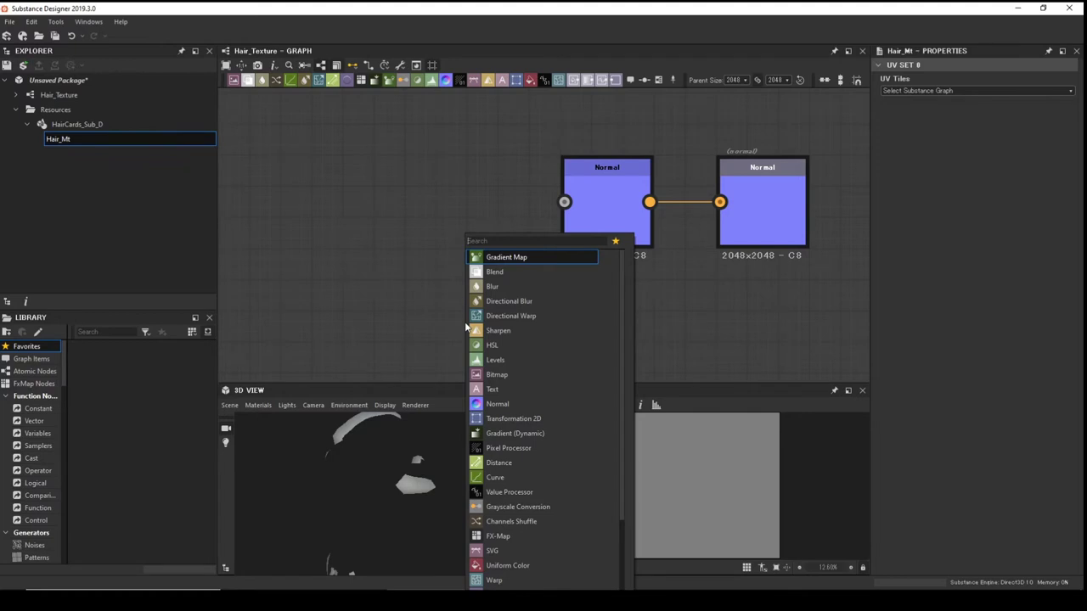
Add an Output node to the graph below the Normal output.
{"action": "type", "text": "out"}
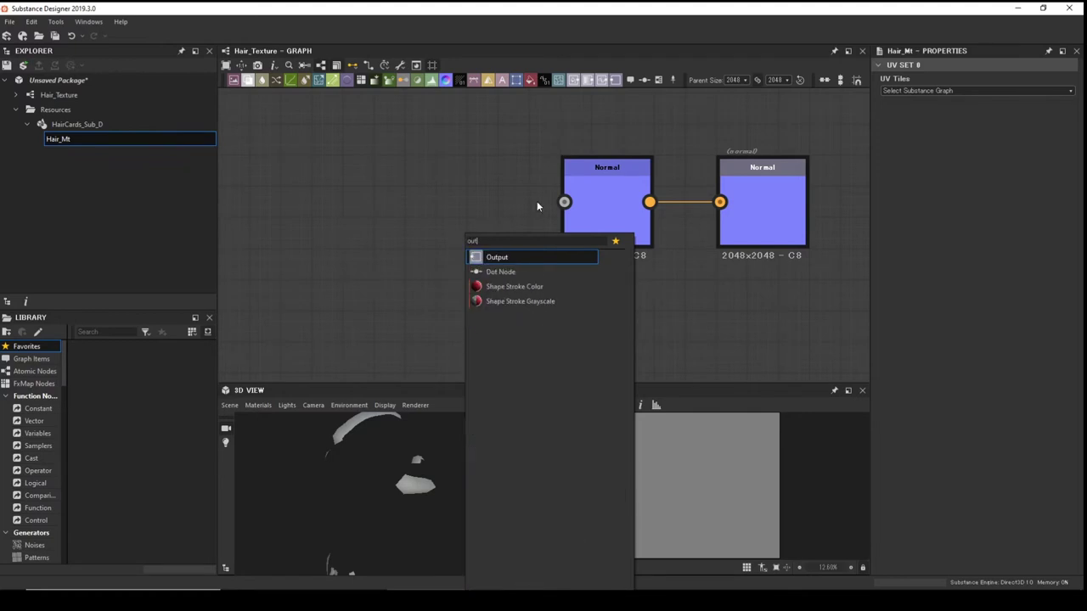
{"action": "key", "text": "Escape"}
{"action": "right_click", "coordinate": [729, 304]}
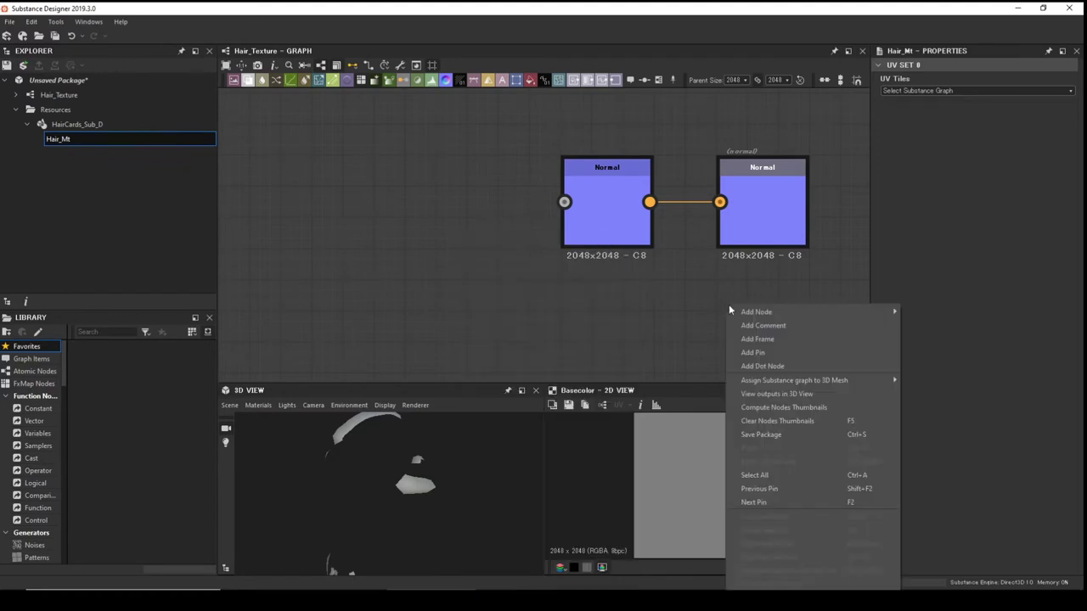
{"action": "mouse_move", "coordinate": [853, 312]}
{"action": "key", "text": "Escape"}
{"action": "mouse_move", "coordinate": [819, 311]}
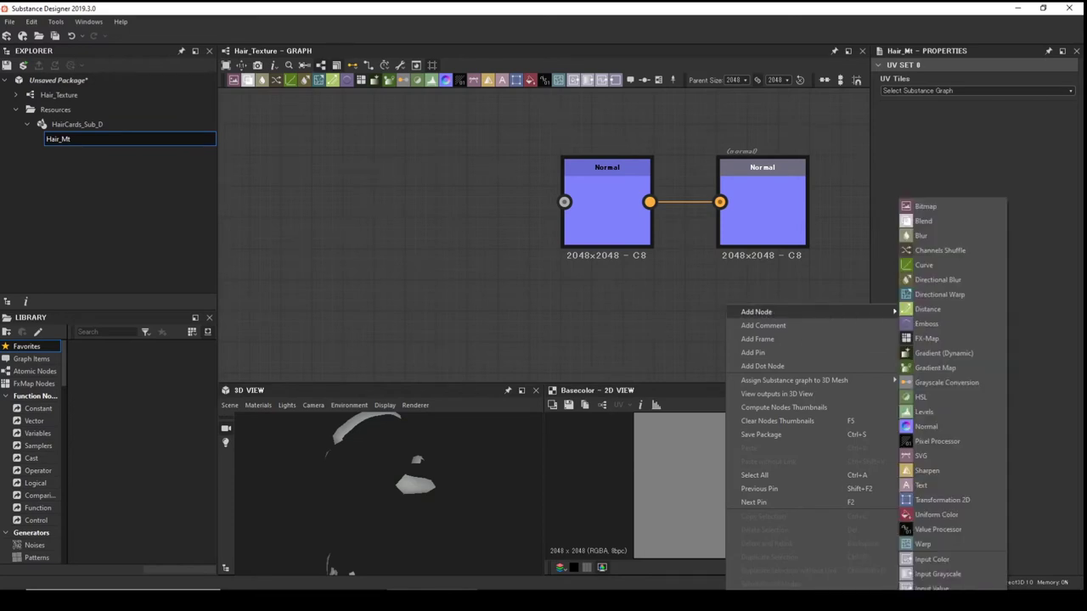
{"action": "left_click", "coordinate": [930, 586]}
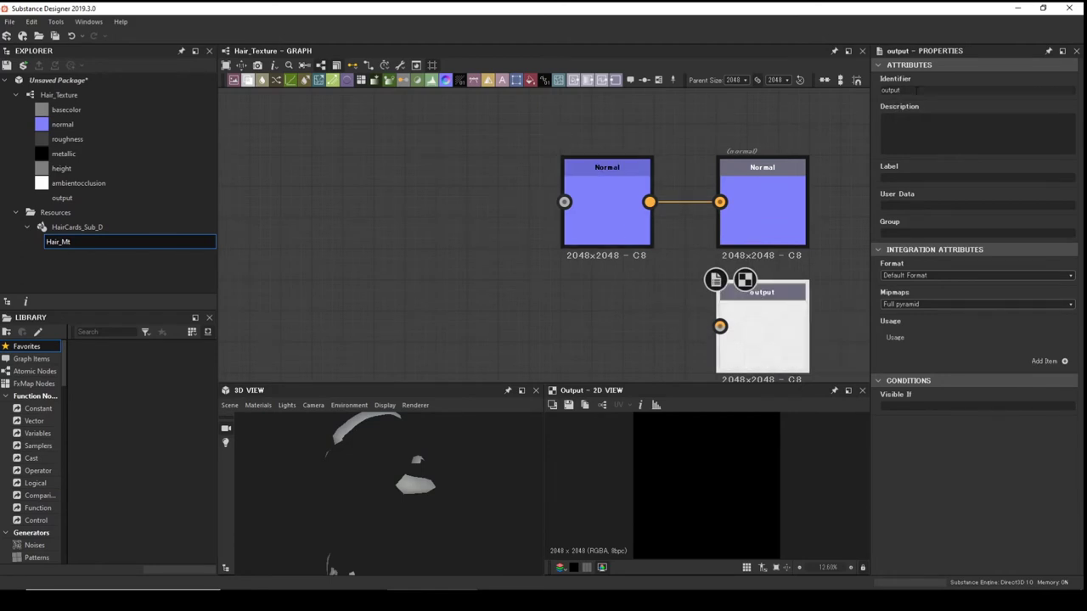
Set both the identifier and the label of the new output node to Opacity.
{"action": "double_click", "coordinate": [912, 88]}
{"action": "type", "text": "Opacity"}
{"action": "key", "text": "ctrl+a"}
{"action": "key", "text": "ctrl+c"}
{"action": "left_click", "coordinate": [920, 178]}
{"action": "key", "text": "ctrl+v"}
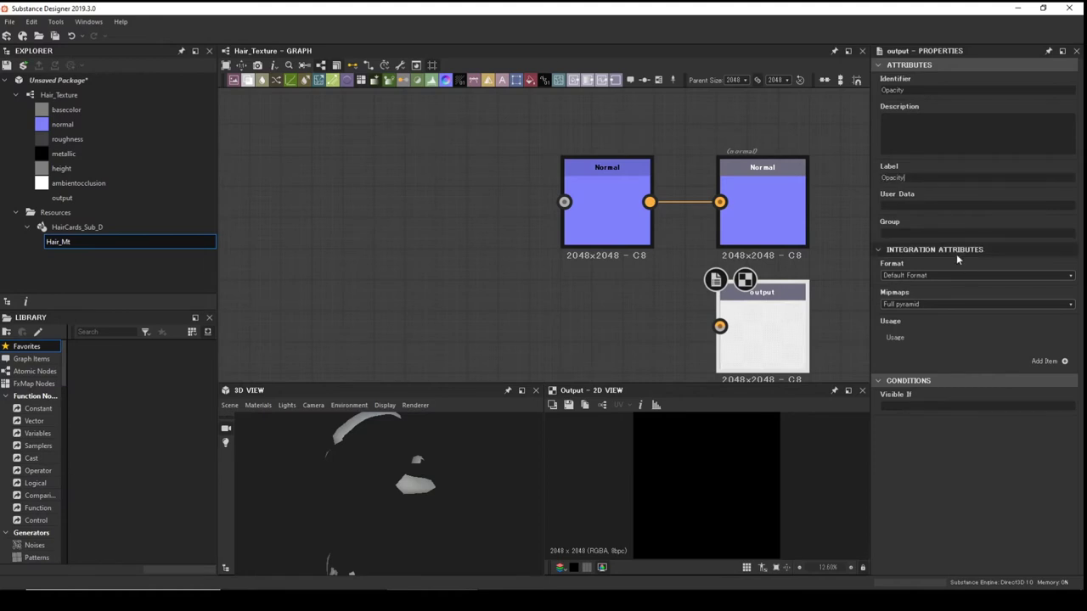
Add a usage item to the Opacity output and set its usage to opacity.
{"action": "left_click", "coordinate": [1064, 362]}
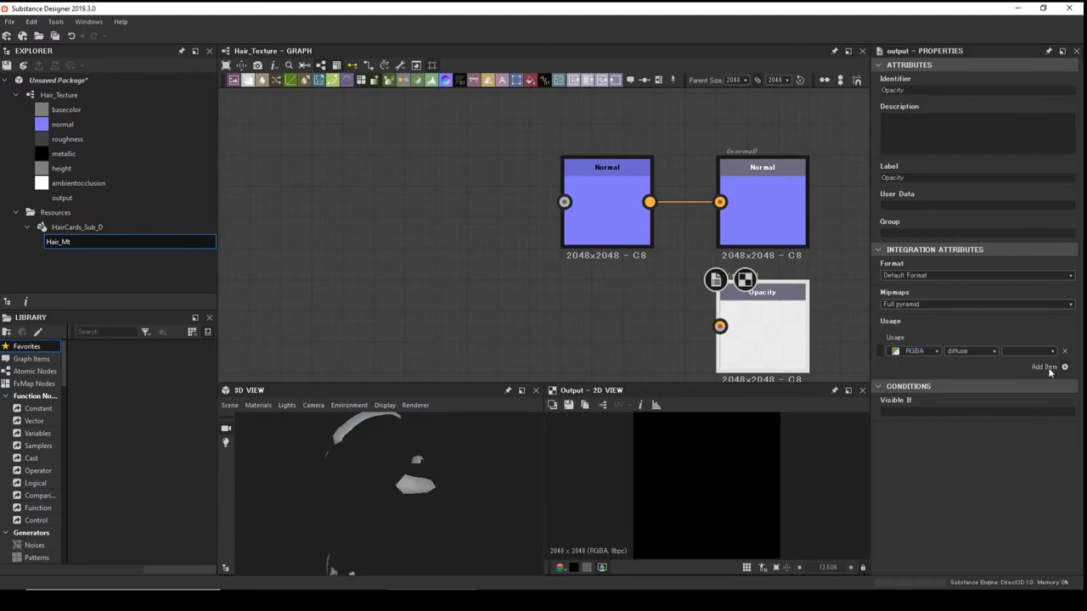
{"action": "left_click", "coordinate": [958, 351]}
{"action": "left_click", "coordinate": [994, 352]}
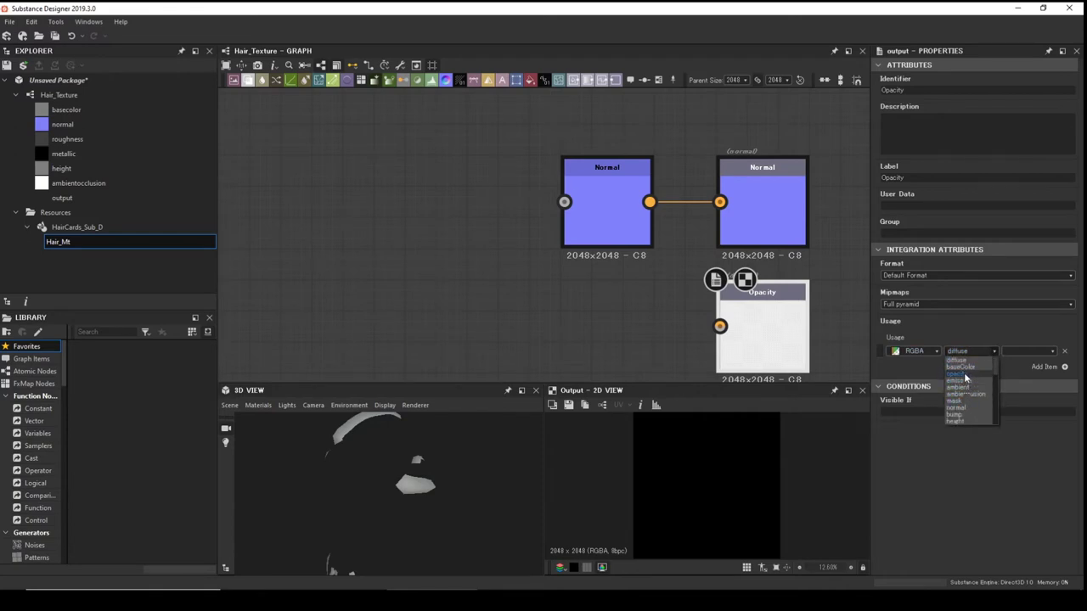
{"action": "left_click", "coordinate": [962, 372]}
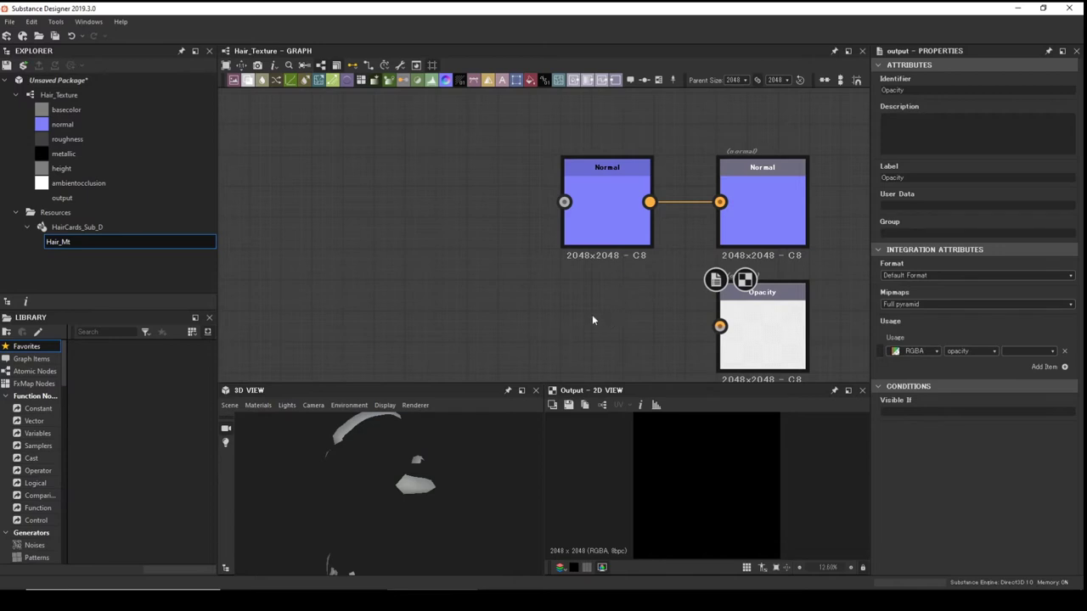
Add a Scratches Generator node beside the Opacity output and connect it to that output's input.
{"action": "key", "text": "space"}
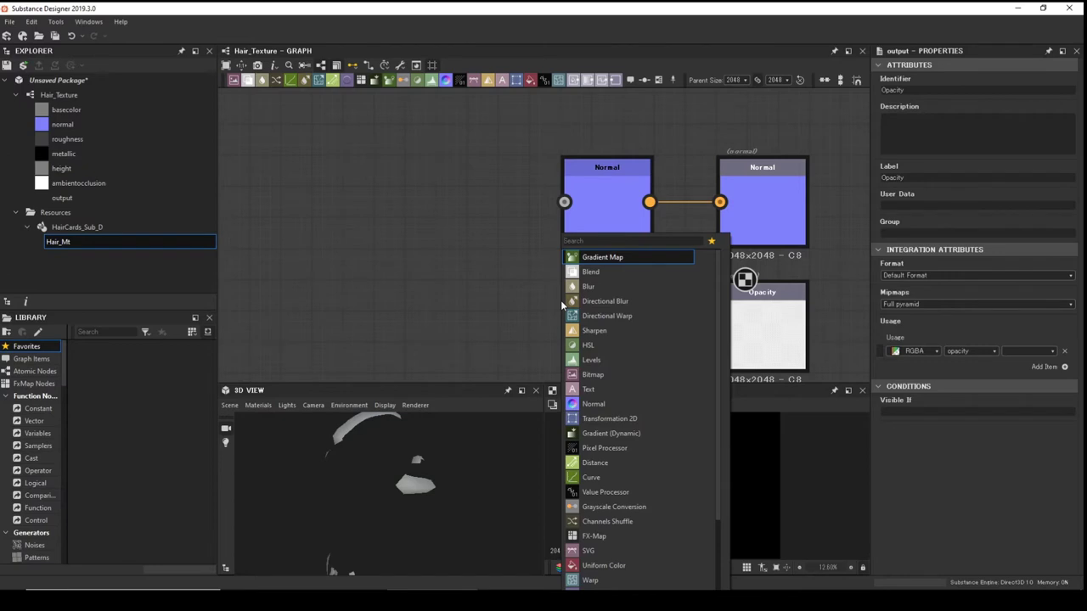
{"action": "type", "text": "sc"}
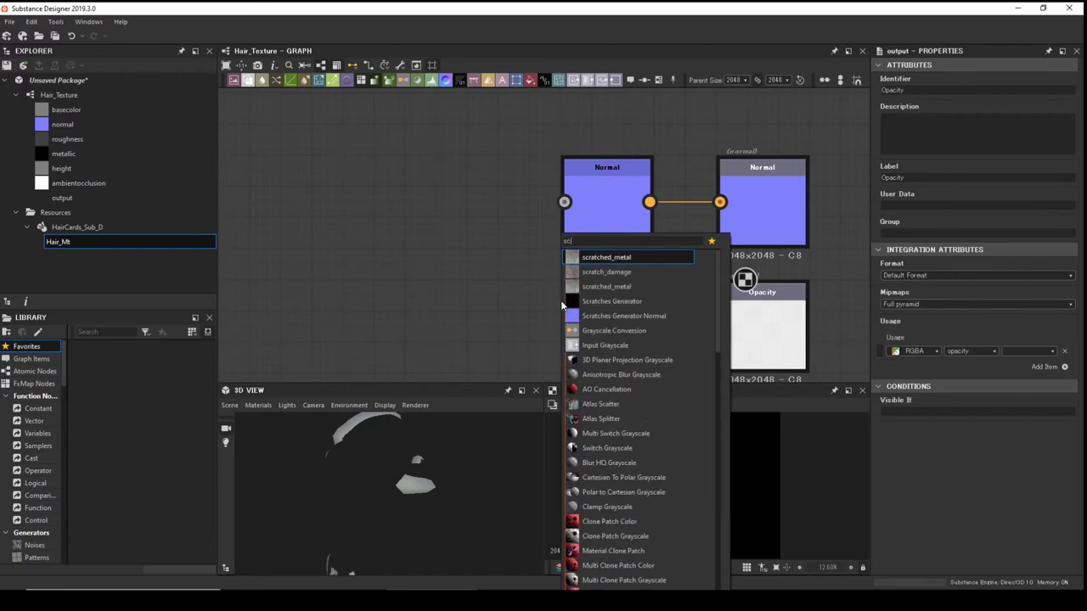
{"action": "left_click", "coordinate": [639, 300]}
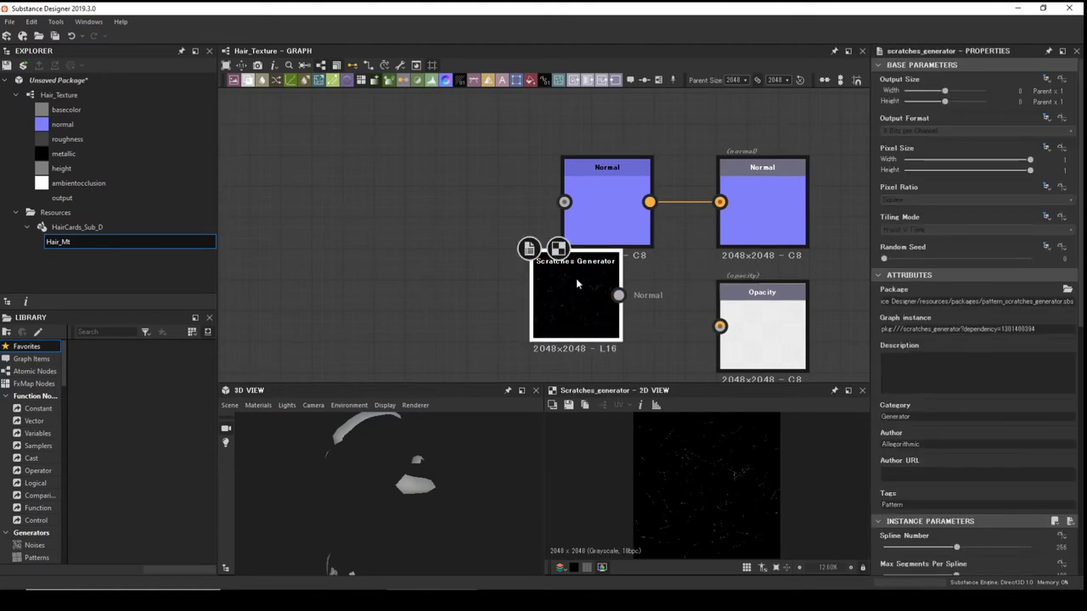
{"action": "left_click_drag", "start_coordinate": [576, 277], "coordinate": [530, 304]}
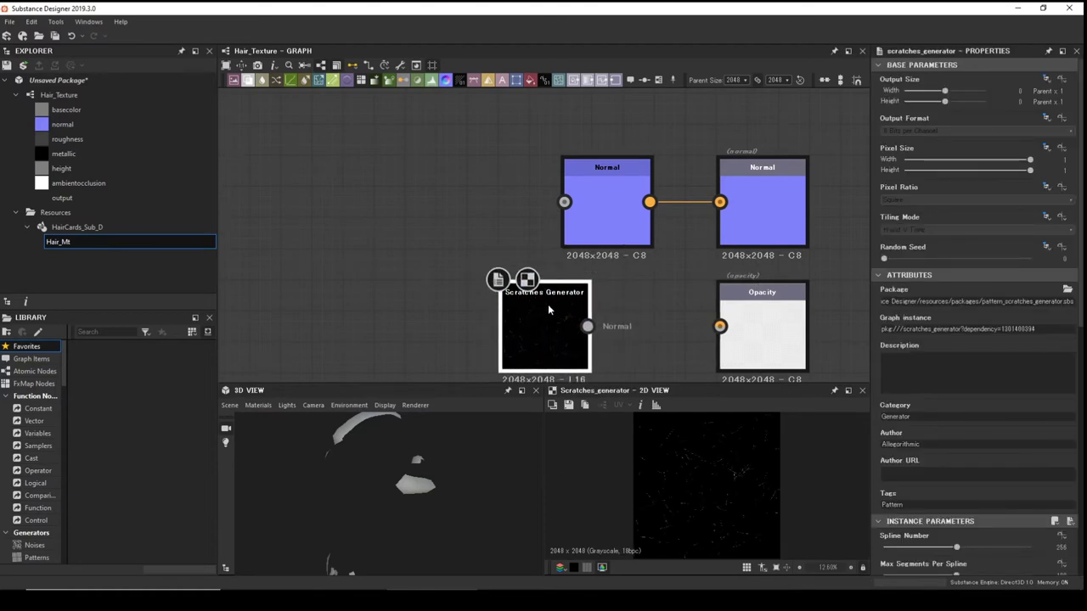
{"action": "left_click_drag", "start_coordinate": [587, 327], "coordinate": [721, 330]}
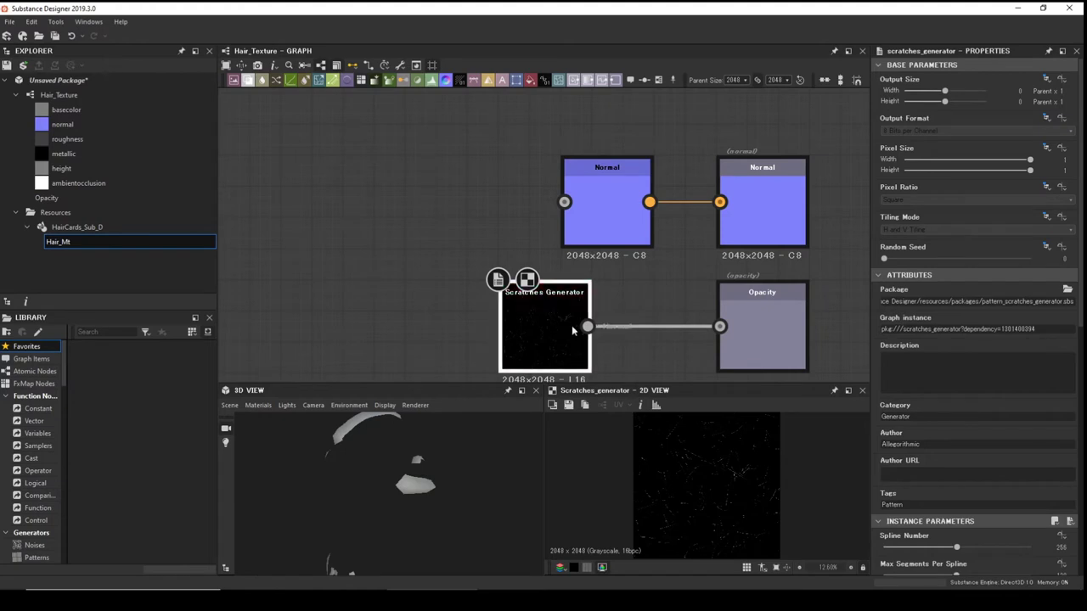
Set the Scratches Generator's Spline Rotation Random to 0 and inspect the scratch pattern in the 2D view.
{"action": "scroll", "coordinate": [991, 332], "scroll_direction": "down", "scroll_amount": 3}
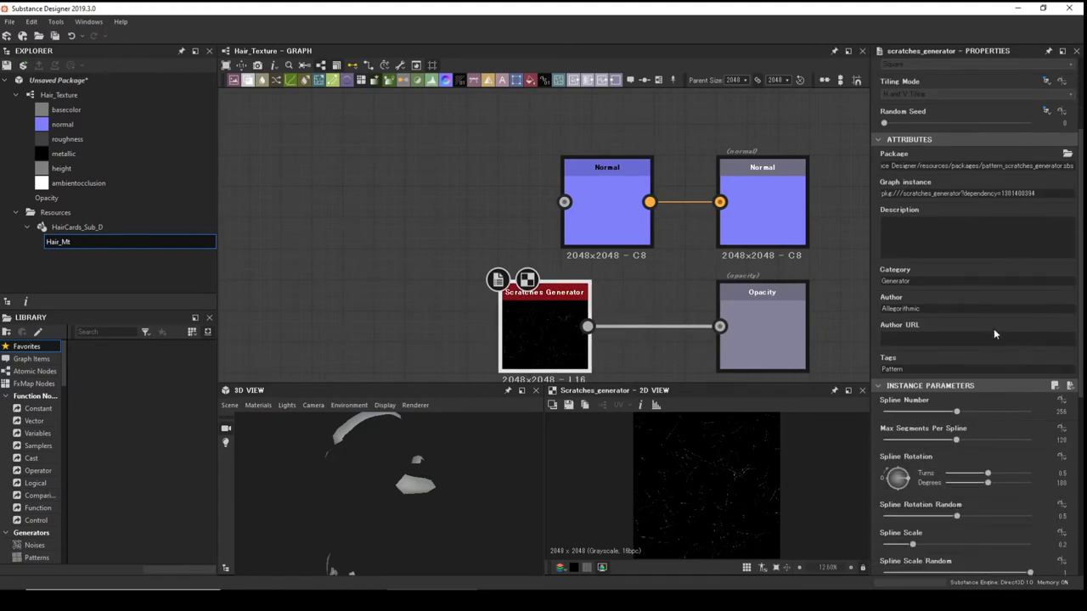
{"action": "scroll", "coordinate": [995, 333], "scroll_direction": "up", "scroll_amount": 3}
{"action": "scroll", "coordinate": [994, 332], "scroll_direction": "down", "scroll_amount": 7}
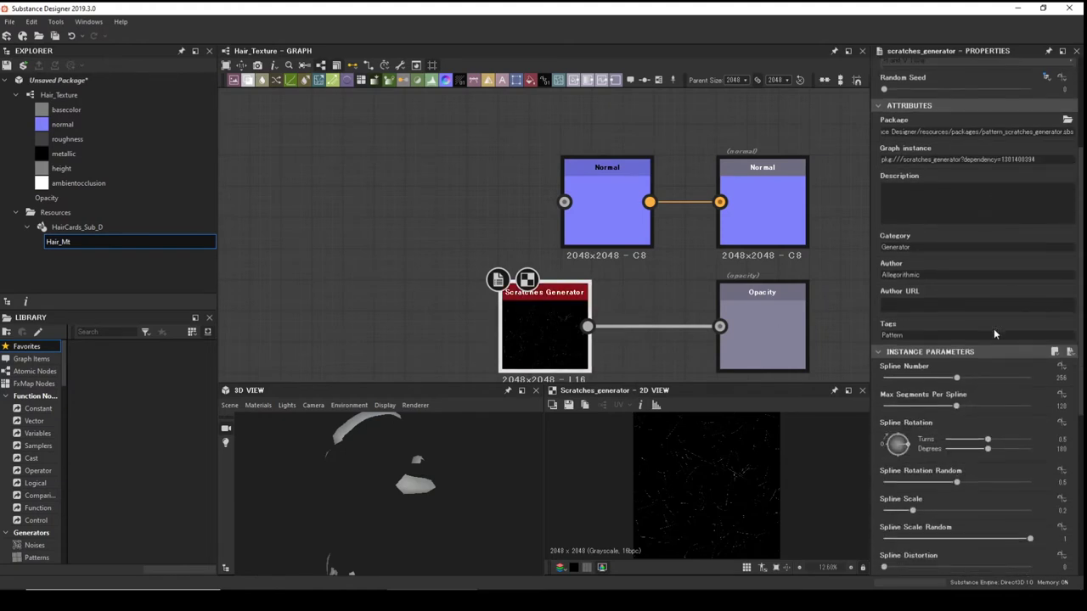
{"action": "scroll", "coordinate": [993, 329], "scroll_direction": "down", "scroll_amount": 2}
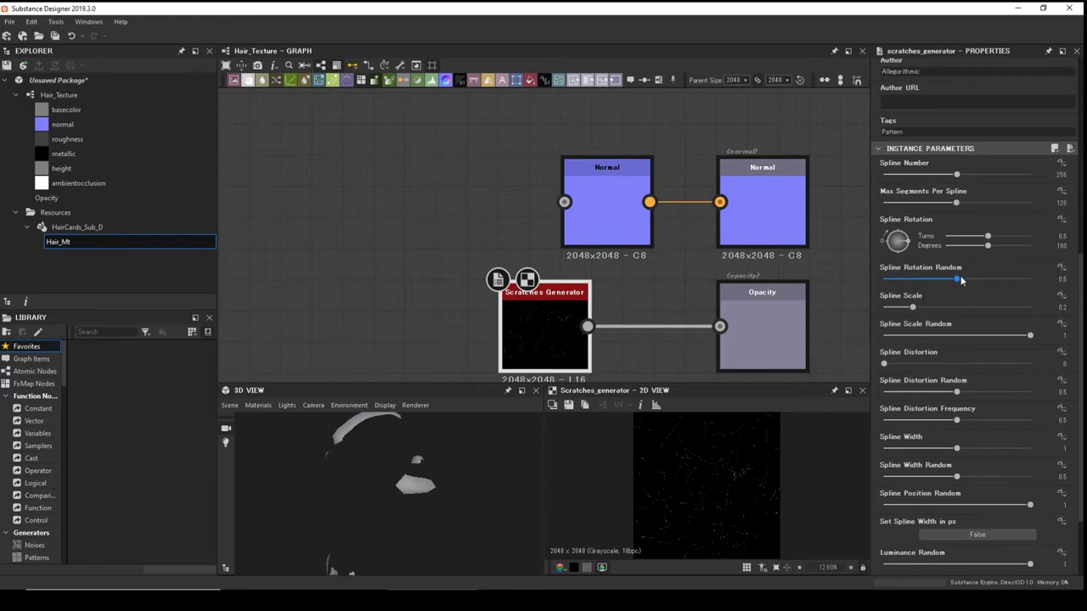
{"action": "left_click_drag", "start_coordinate": [962, 280], "coordinate": [964, 280]}
{"action": "scroll", "coordinate": [716, 442], "scroll_direction": "up", "scroll_amount": 3}
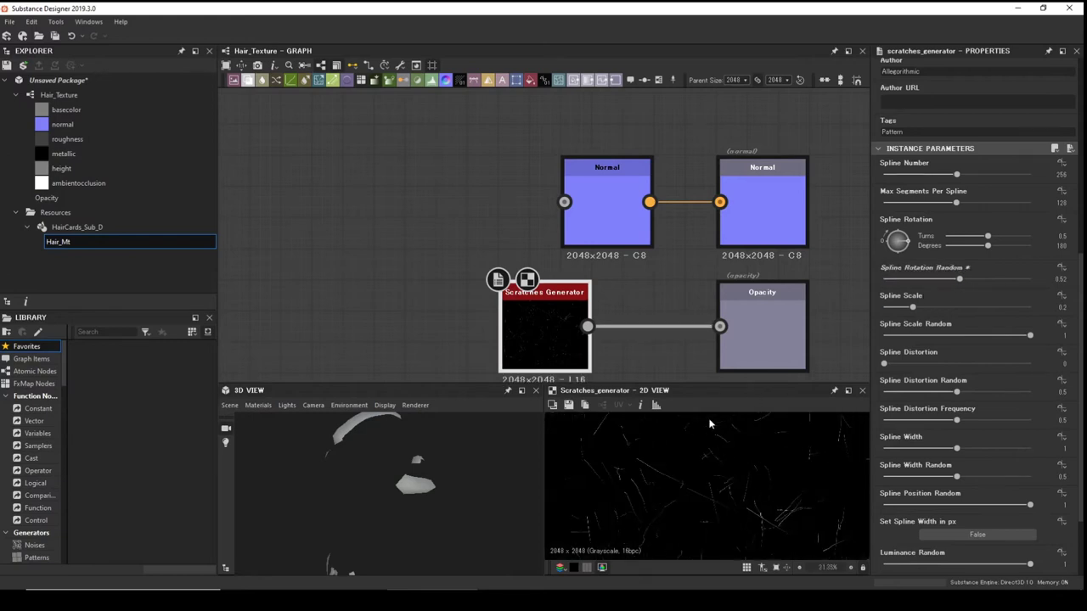
{"action": "scroll", "coordinate": [712, 429], "scroll_direction": "up", "scroll_amount": 2}
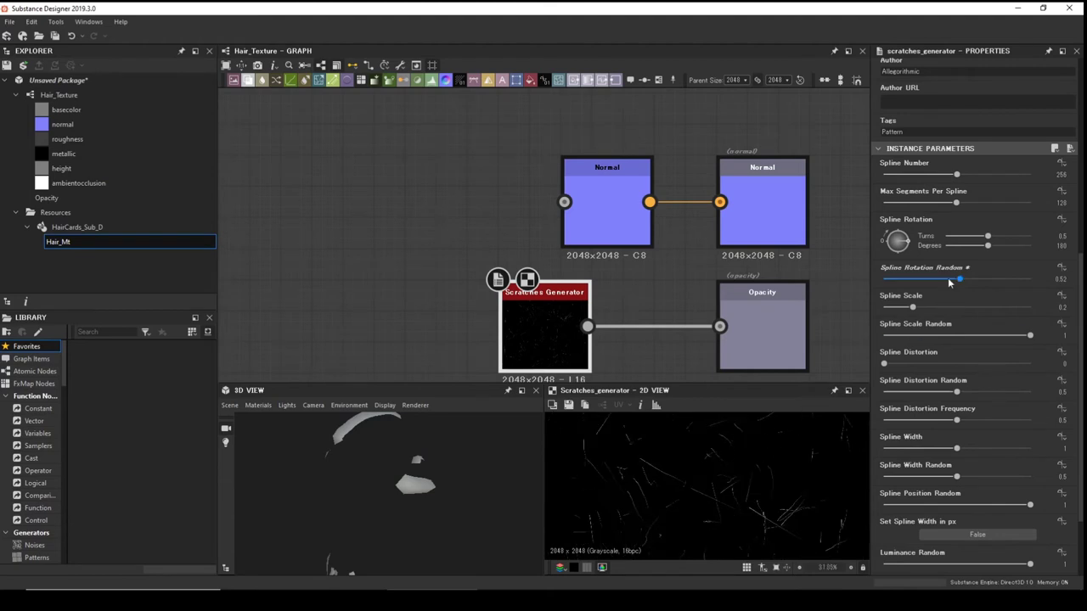
{"action": "left_click", "coordinate": [945, 280]}
{"action": "left_click_drag", "start_coordinate": [939, 286], "coordinate": [822, 292]}
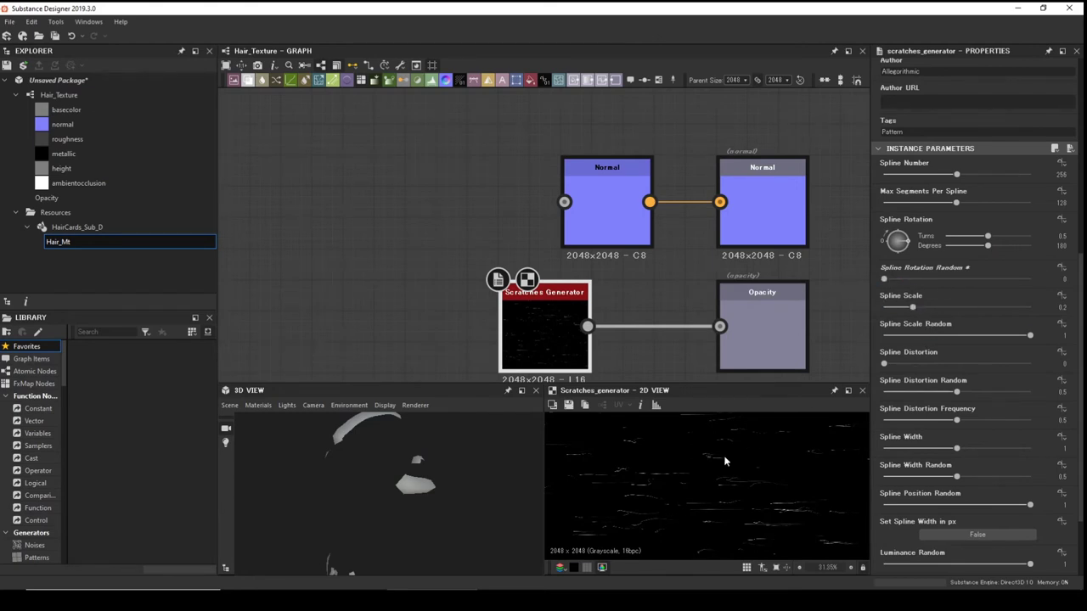
{"action": "scroll", "coordinate": [682, 501], "scroll_direction": "down", "scroll_amount": 3}
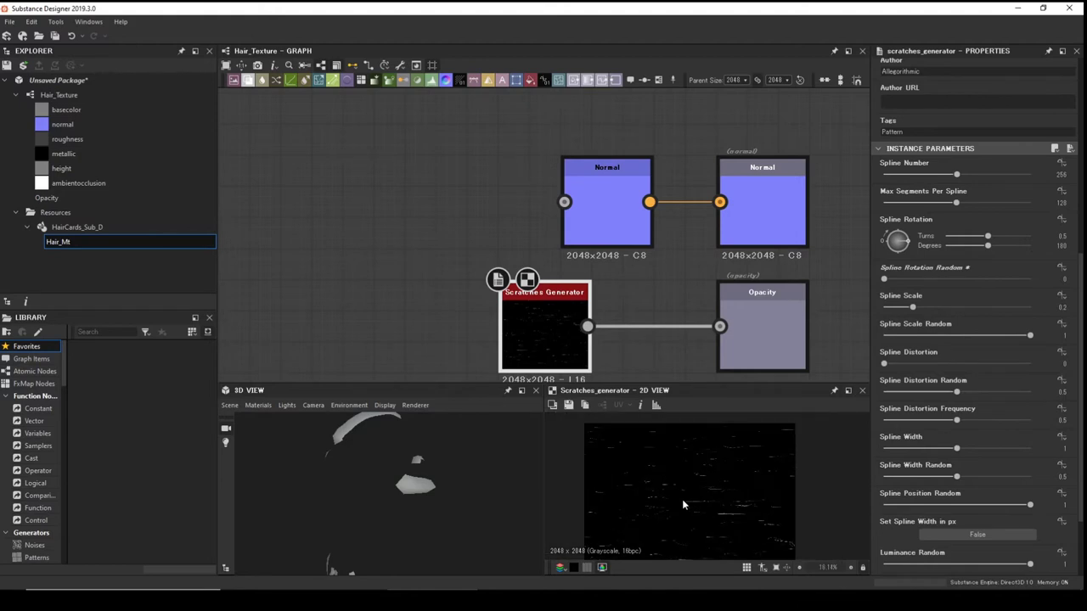
{"action": "scroll", "coordinate": [682, 499], "scroll_direction": "up", "scroll_amount": 4}
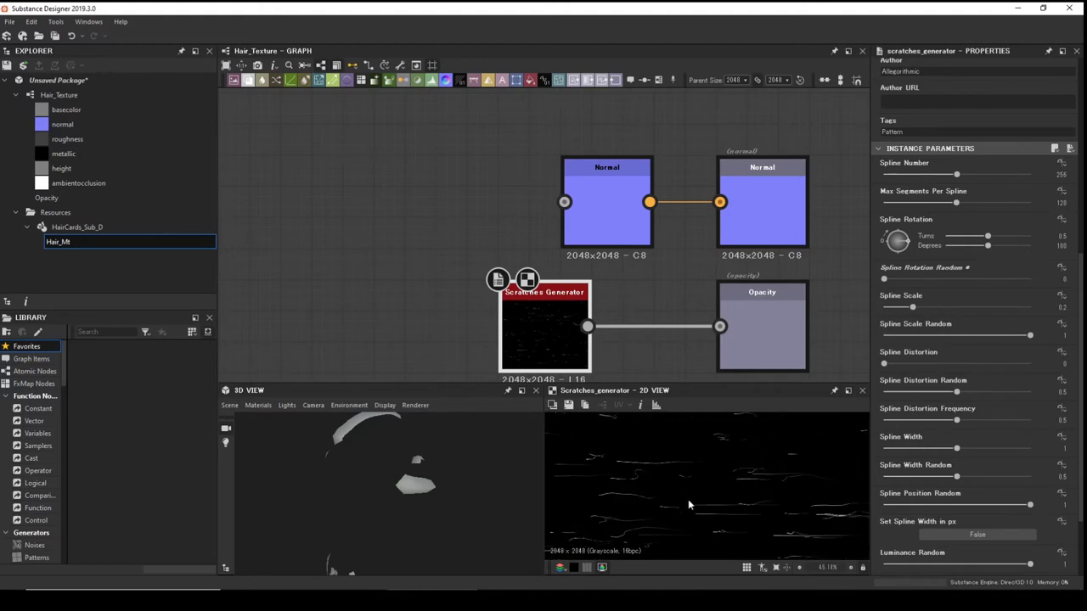
Set the Scratches Generator's Spline Scale to 0.57 and its Spline Scale Random to 0.
{"action": "scroll", "coordinate": [689, 504], "scroll_direction": "up", "scroll_amount": 3}
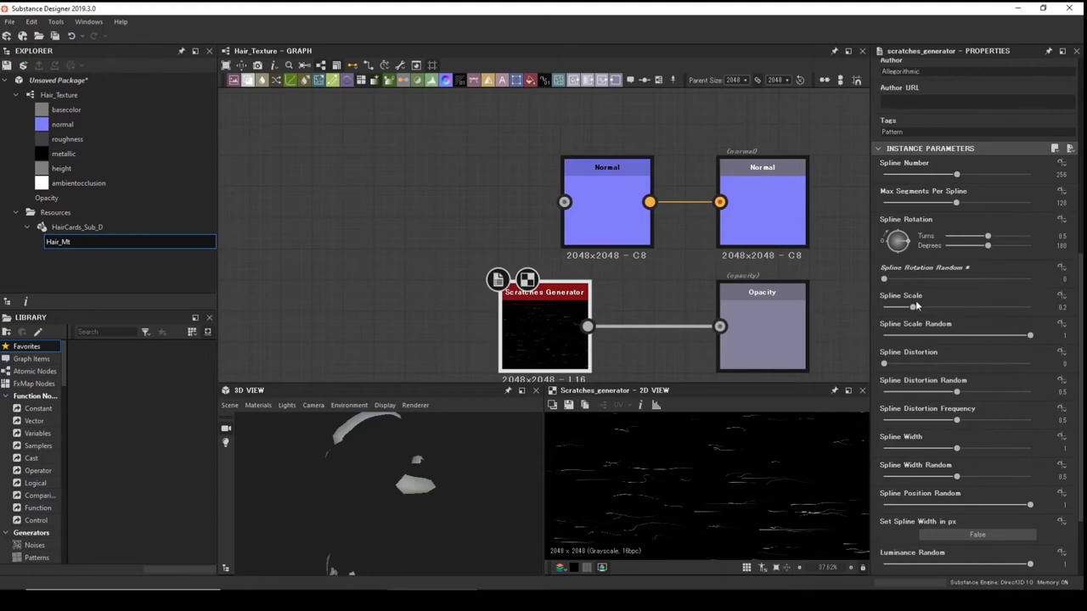
{"action": "left_click_drag", "start_coordinate": [917, 312], "coordinate": [968, 308]}
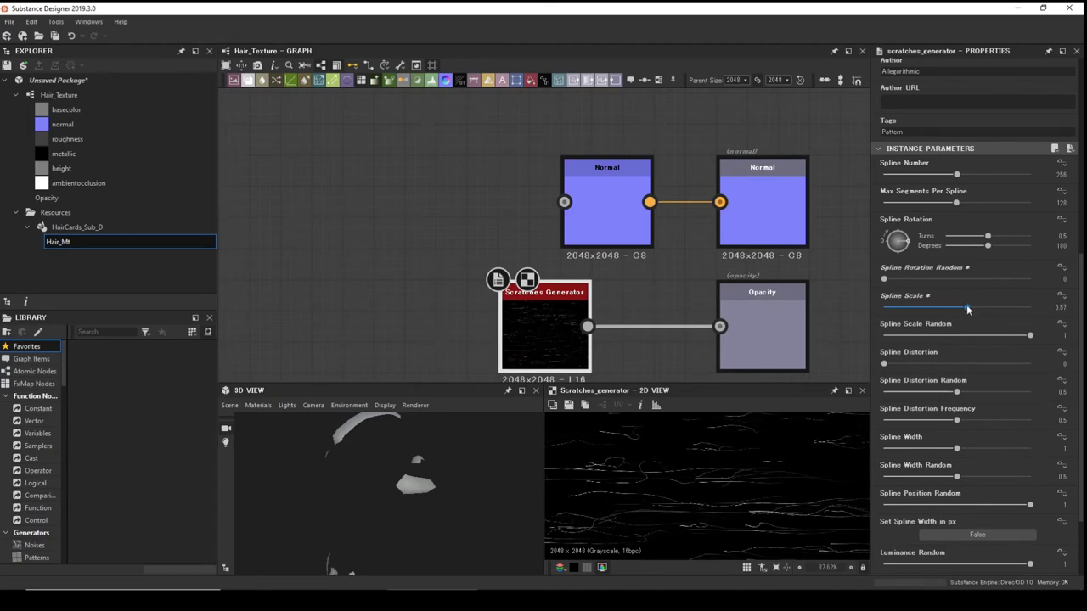
{"action": "left_click_drag", "start_coordinate": [1030, 335], "coordinate": [807, 335]}
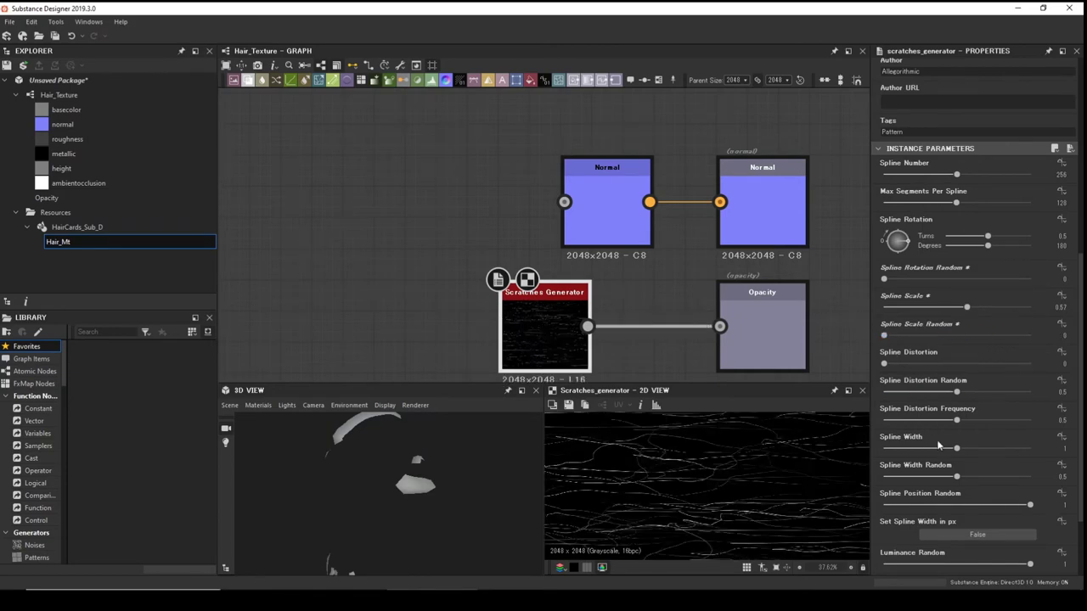
Set the Scratches Generator's Spline Width to 2, and both Spline Distortion Frequency and Spline Width Random to 0.
{"action": "left_click_drag", "start_coordinate": [957, 448], "coordinate": [1078, 437]}
{"action": "left_click_drag", "start_coordinate": [956, 422], "coordinate": [785, 424]}
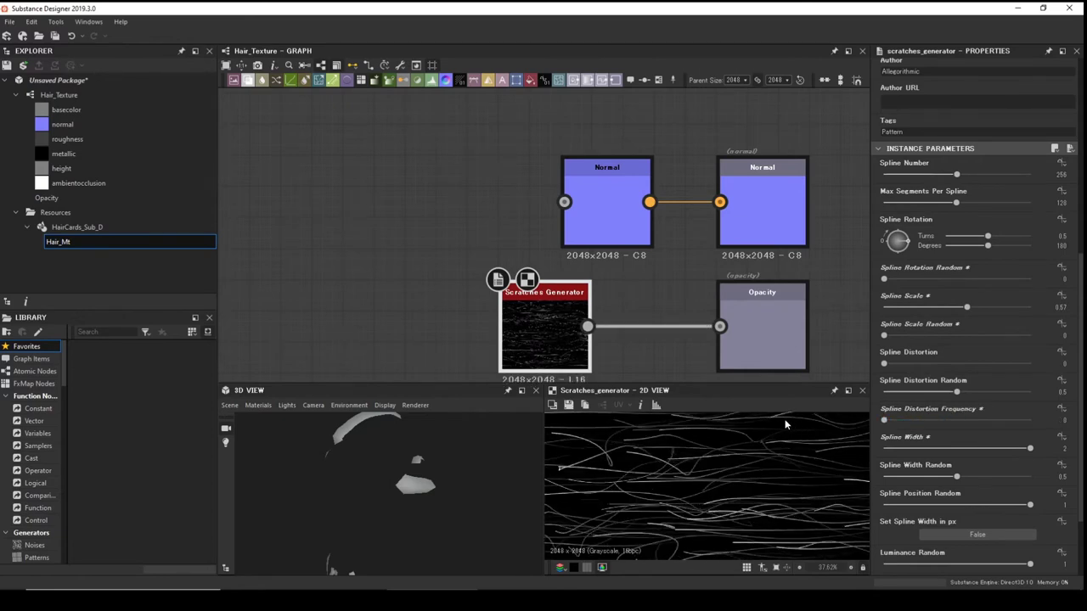
{"action": "scroll", "coordinate": [958, 455], "scroll_direction": "down", "scroll_amount": 2}
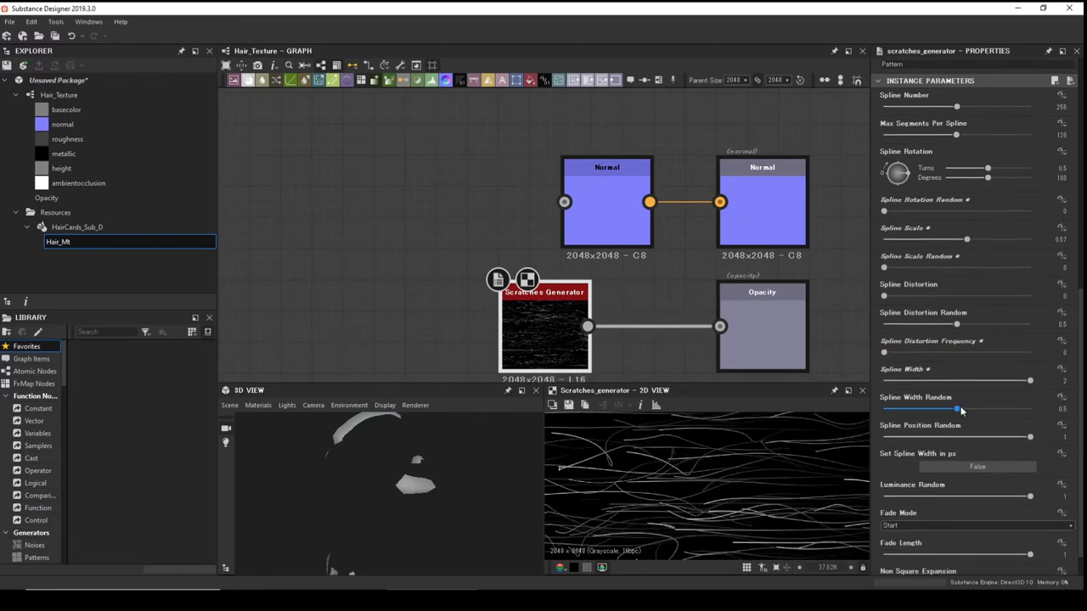
{"action": "left_click_drag", "start_coordinate": [957, 413], "coordinate": [848, 417]}
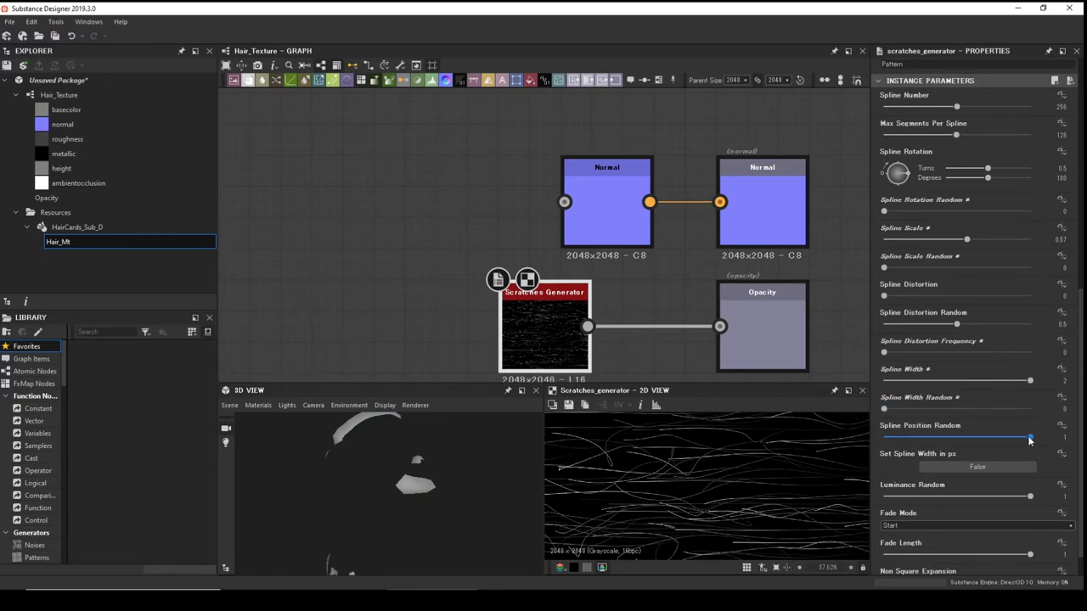
Gather the scratches into a single bundle with Spline Position Random at 0.04 and set Fade Length to 0.82.
{"action": "left_click_drag", "start_coordinate": [1030, 439], "coordinate": [891, 439]}
{"action": "scroll", "coordinate": [725, 507], "scroll_direction": "down", "scroll_amount": 2}
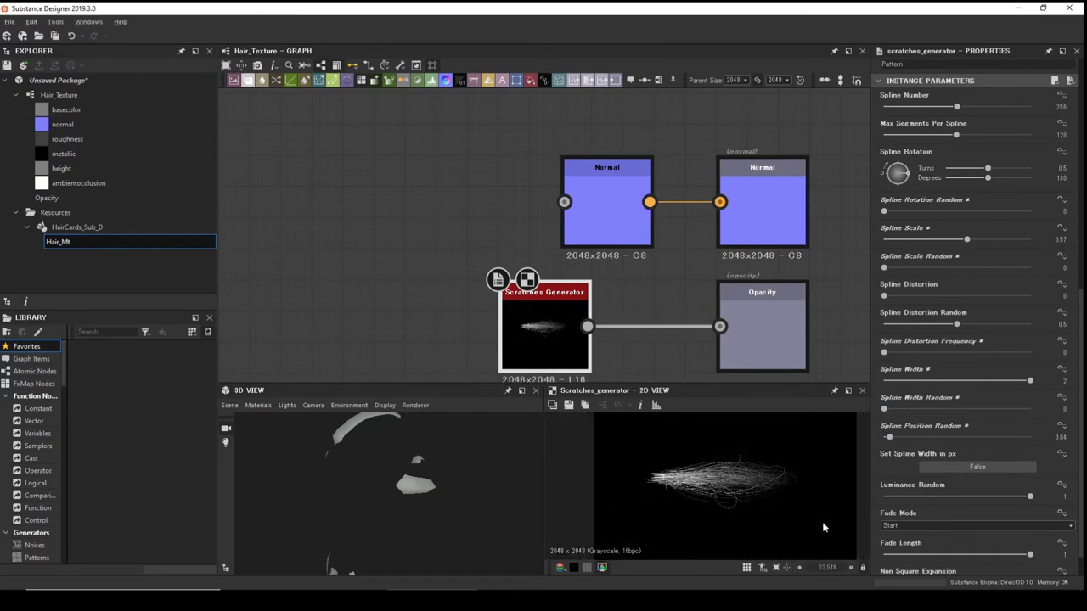
{"action": "mouse_move", "coordinate": [699, 501]}
{"action": "middle_mouse_down"}
{"action": "mouse_move", "coordinate": [747, 497]}
{"action": "mouse_move", "coordinate": [682, 510]}
{"action": "mouse_move", "coordinate": [697, 504]}
{"action": "middle_mouse_up"}
{"action": "scroll", "coordinate": [747, 498], "scroll_direction": "up", "scroll_amount": 3}
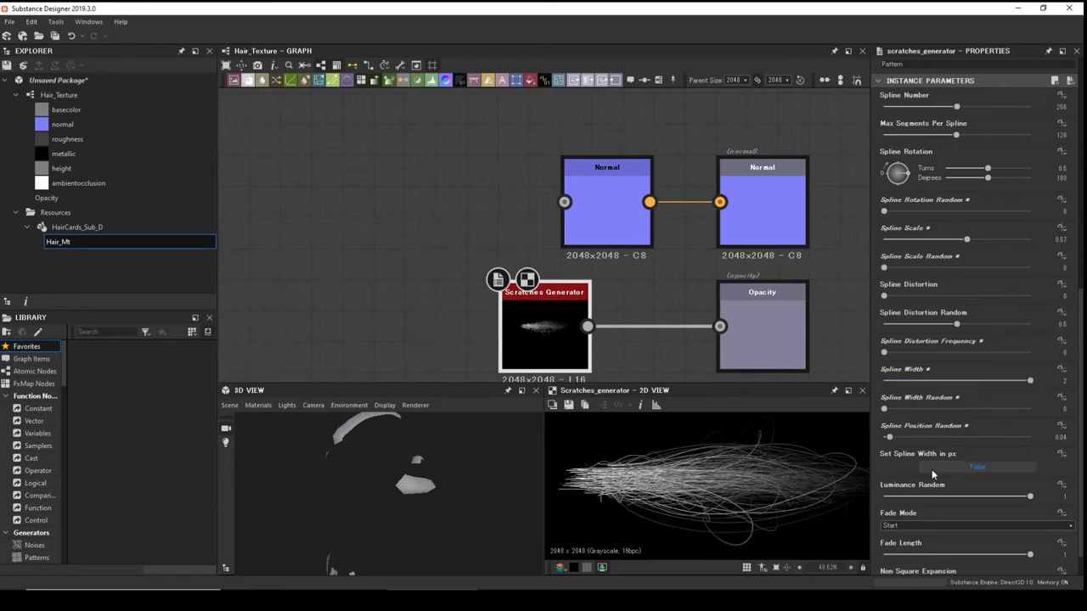
{"action": "scroll", "coordinate": [931, 470], "scroll_direction": "down", "scroll_amount": 1}
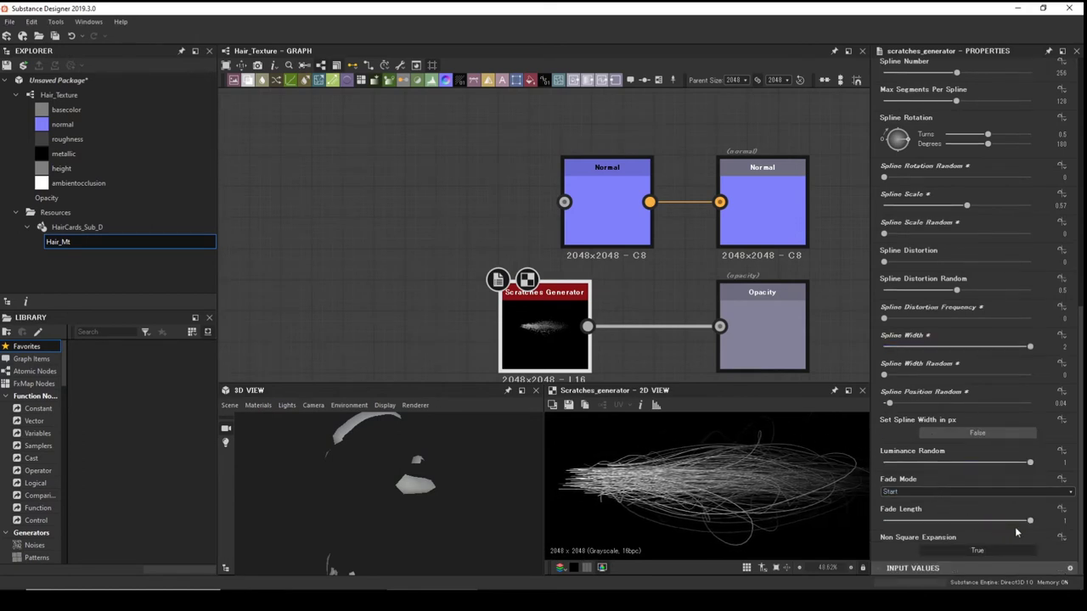
{"action": "left_click_drag", "start_coordinate": [1030, 520], "coordinate": [1002, 519]}
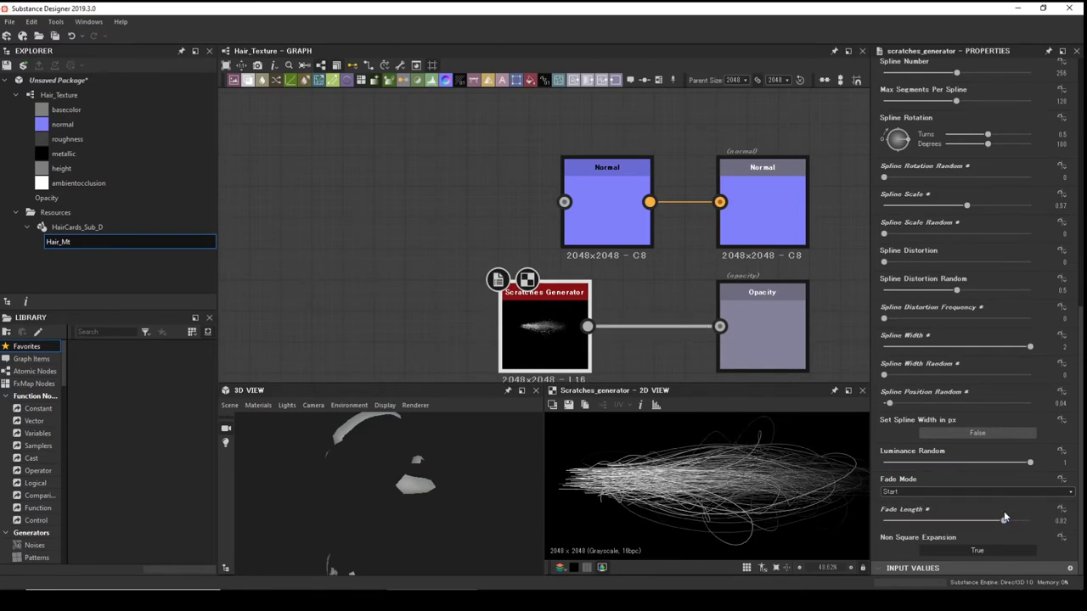
Try the End and Start + End fade modes on the strand bundle and return Fade Mode to Start.
{"action": "left_click", "coordinate": [922, 490]}
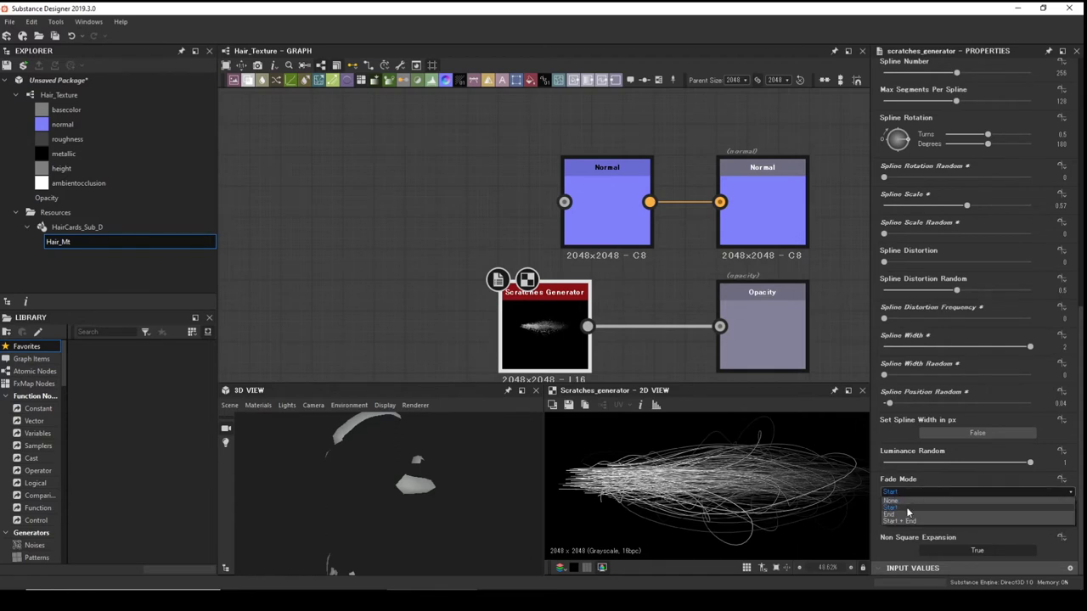
{"action": "left_click", "coordinate": [906, 514]}
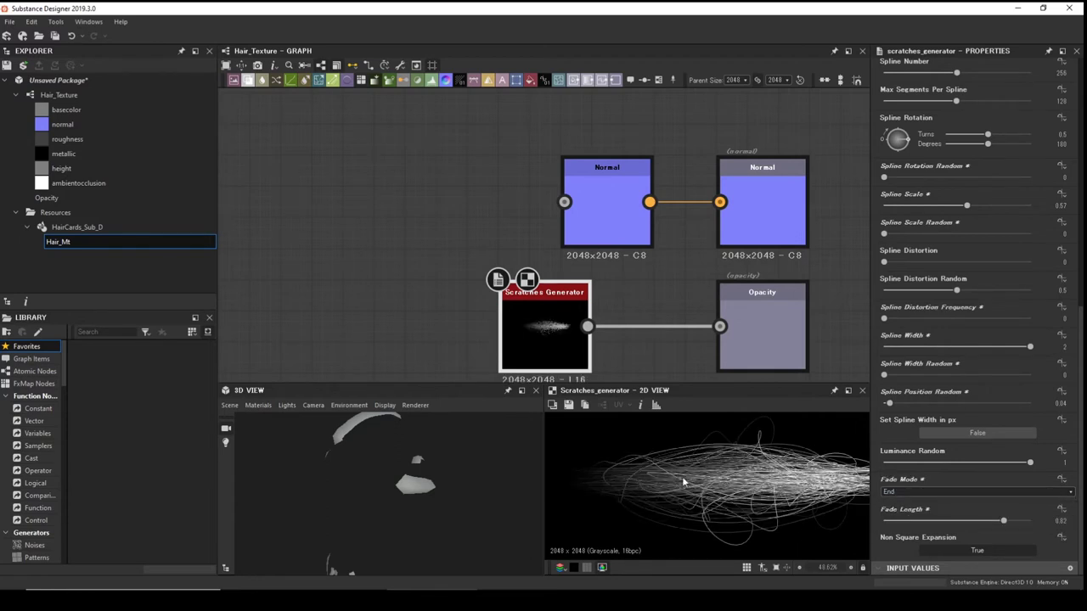
{"action": "left_click", "coordinate": [913, 491]}
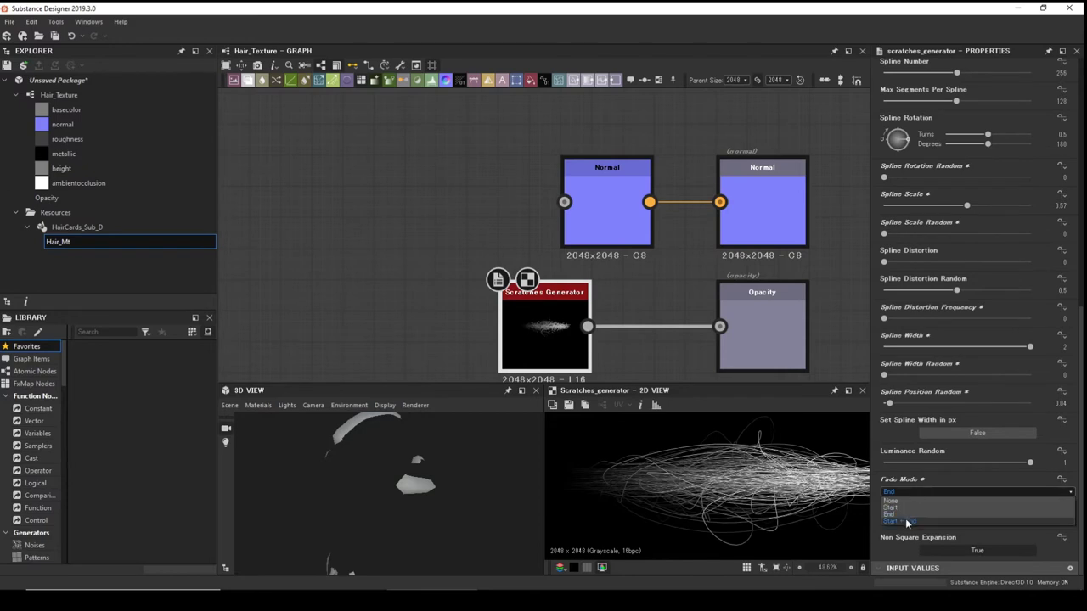
{"action": "left_click", "coordinate": [909, 521]}
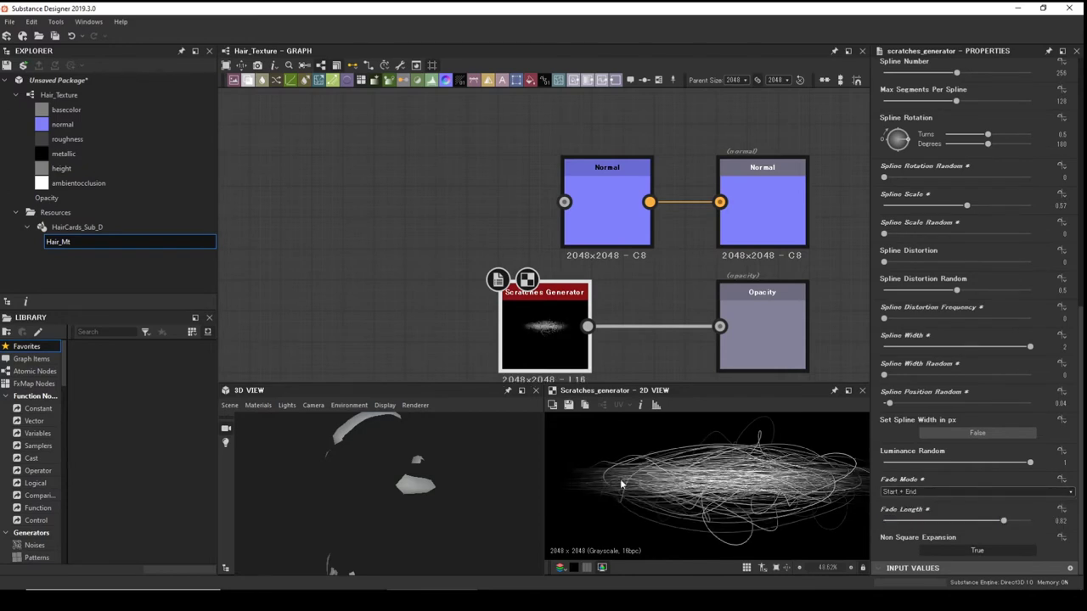
{"action": "left_click", "coordinate": [922, 492]}
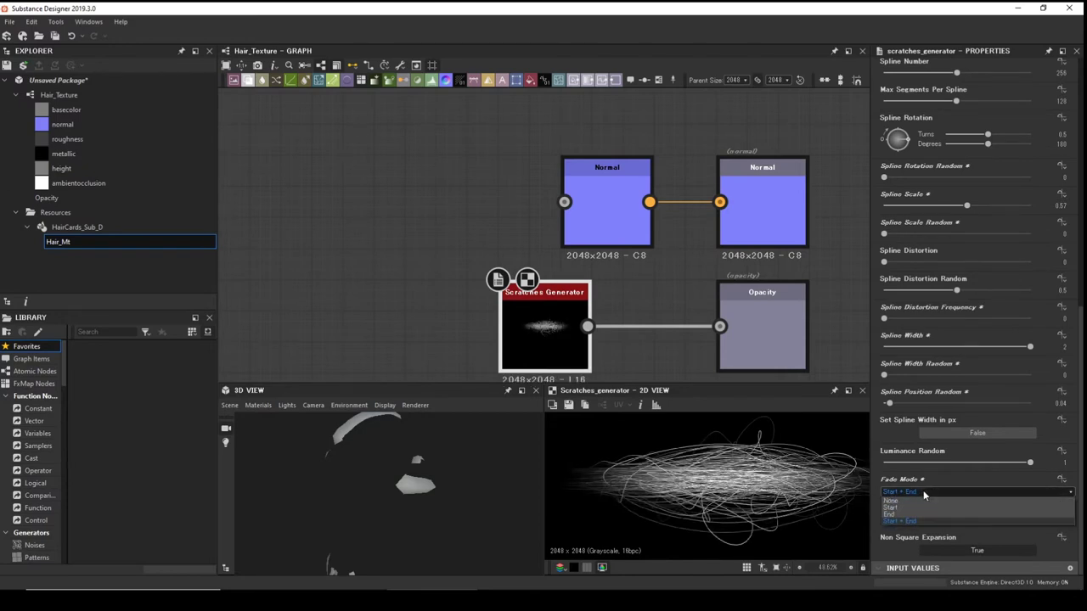
{"action": "left_click", "coordinate": [915, 507]}
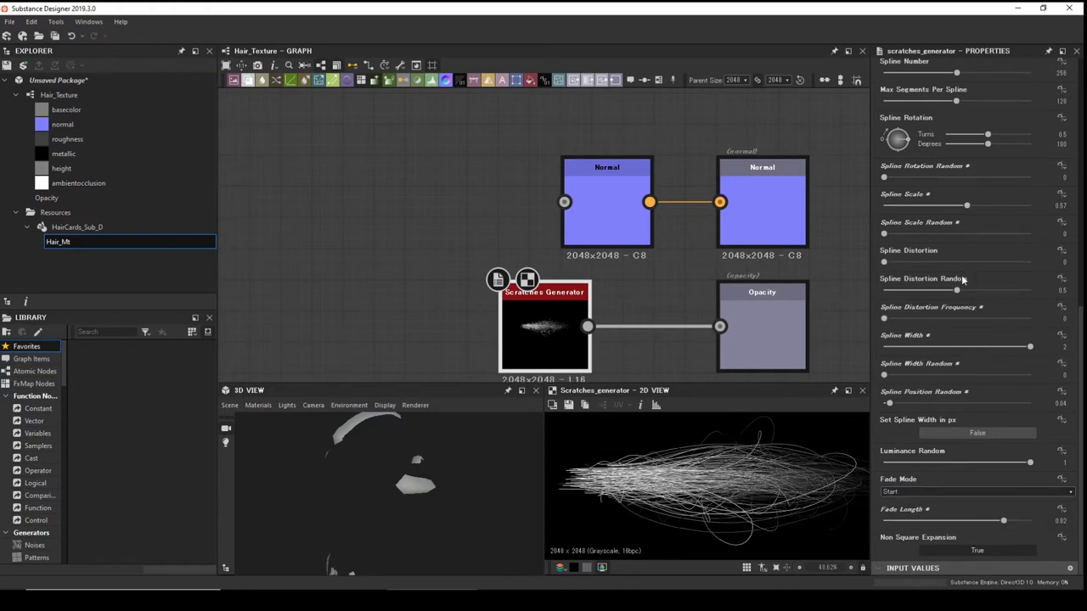
Reduce the strands' waviness by setting Spline Distortion Random to 0.13 and Spline Distortion to 0.06.
{"action": "left_click_drag", "start_coordinate": [957, 290], "coordinate": [884, 290]}
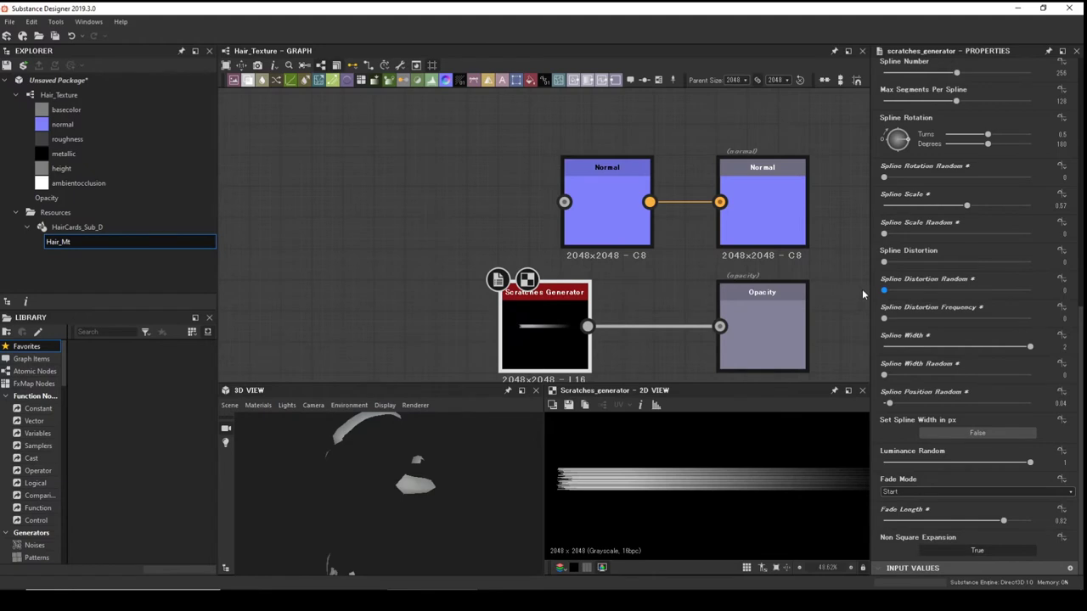
{"action": "left_click", "coordinate": [887, 290]}
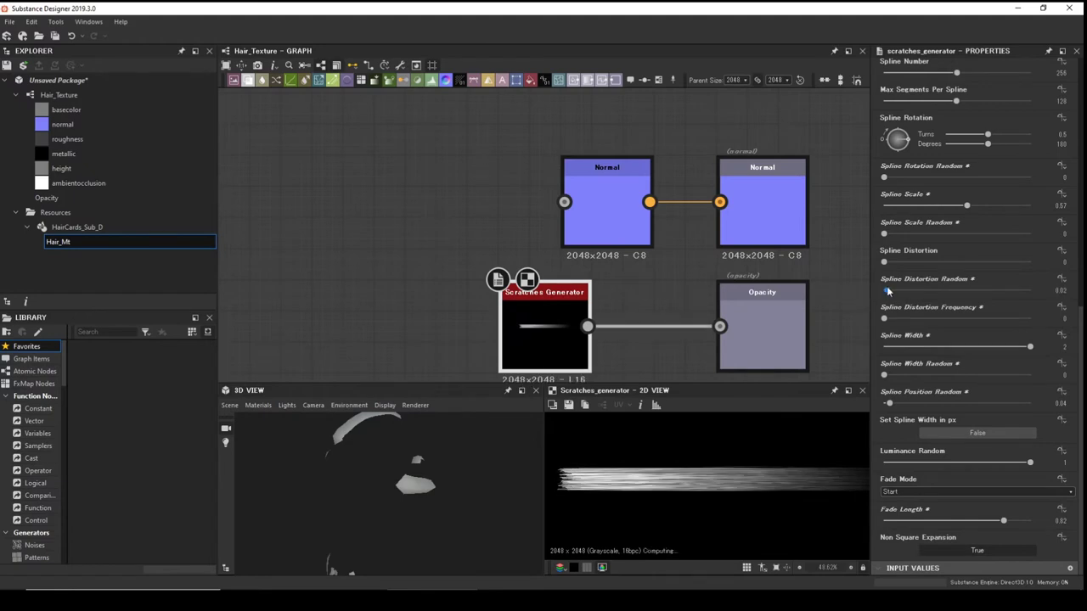
{"action": "mouse_move", "coordinate": [886, 291]}
{"action": "left_mouse_down"}
{"action": "mouse_move", "coordinate": [919, 291]}
{"action": "mouse_move", "coordinate": [889, 262]}
{"action": "mouse_move", "coordinate": [905, 264]}
{"action": "mouse_move", "coordinate": [892, 263]}
{"action": "mouse_move", "coordinate": [901, 291]}
{"action": "left_mouse_up"}
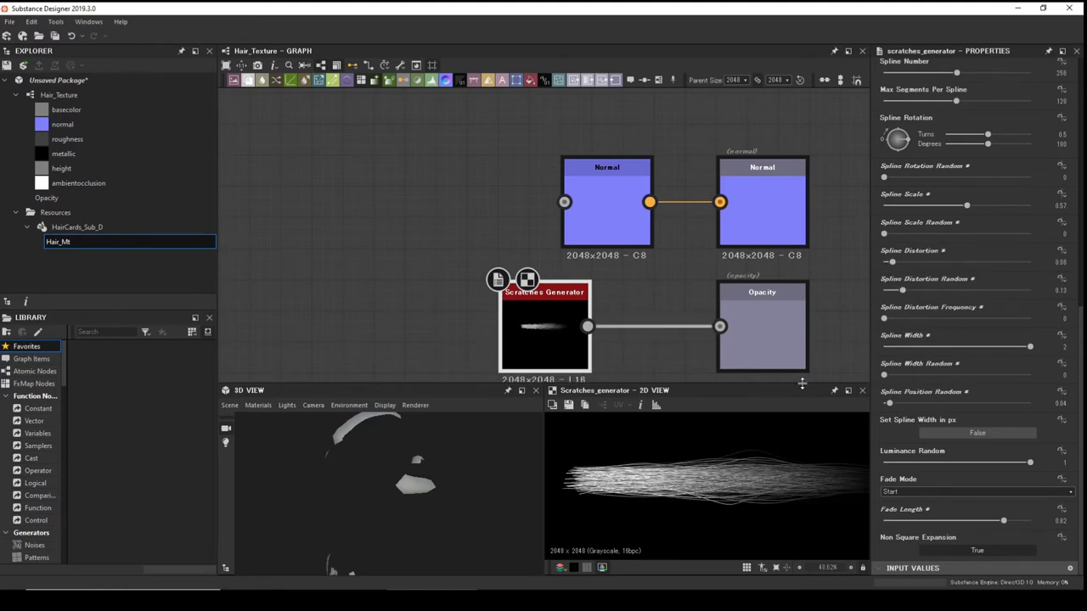
Lengthen the strand bundle across the texture by setting Spline Scale to 1.
{"action": "scroll", "coordinate": [721, 477], "scroll_direction": "down", "scroll_amount": 2}
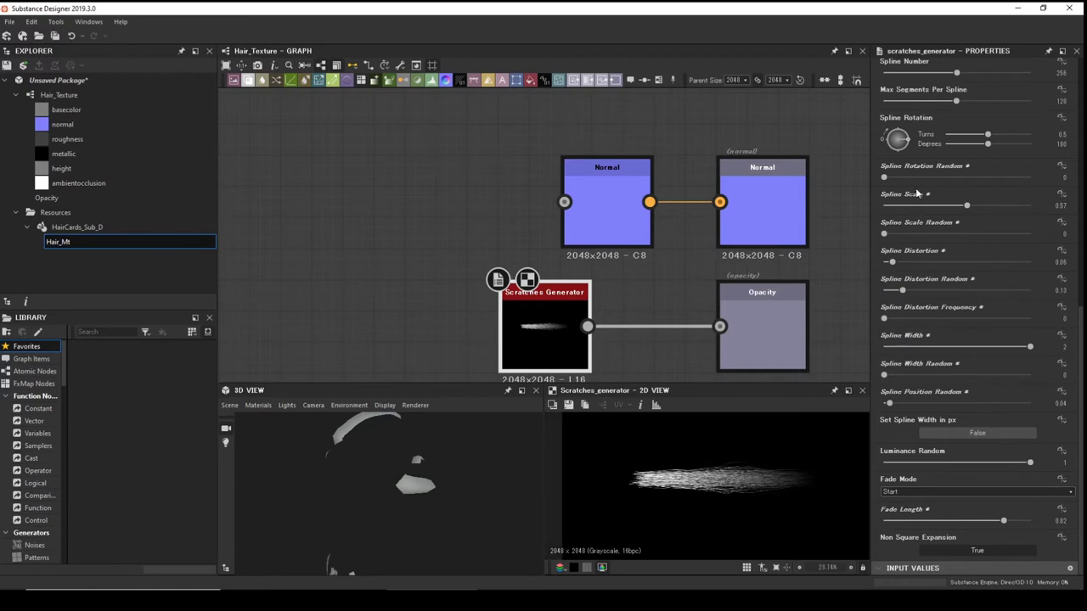
{"action": "left_click_drag", "start_coordinate": [966, 205], "coordinate": [1053, 209]}
{"action": "scroll", "coordinate": [629, 481], "scroll_direction": "down", "scroll_amount": 3}
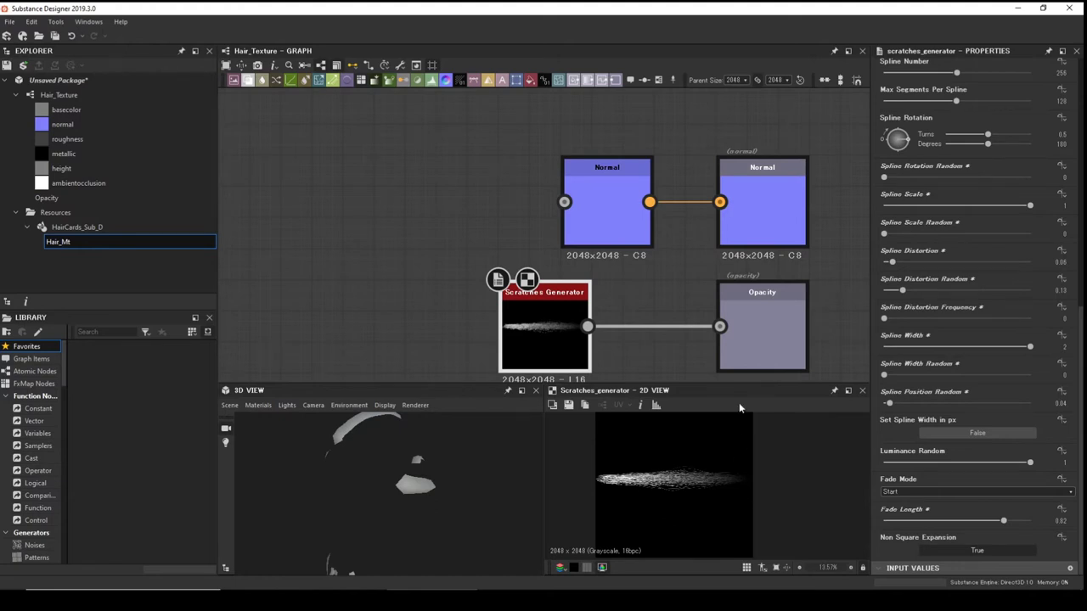
{"action": "scroll", "coordinate": [747, 416], "scroll_direction": "down", "scroll_amount": 1}
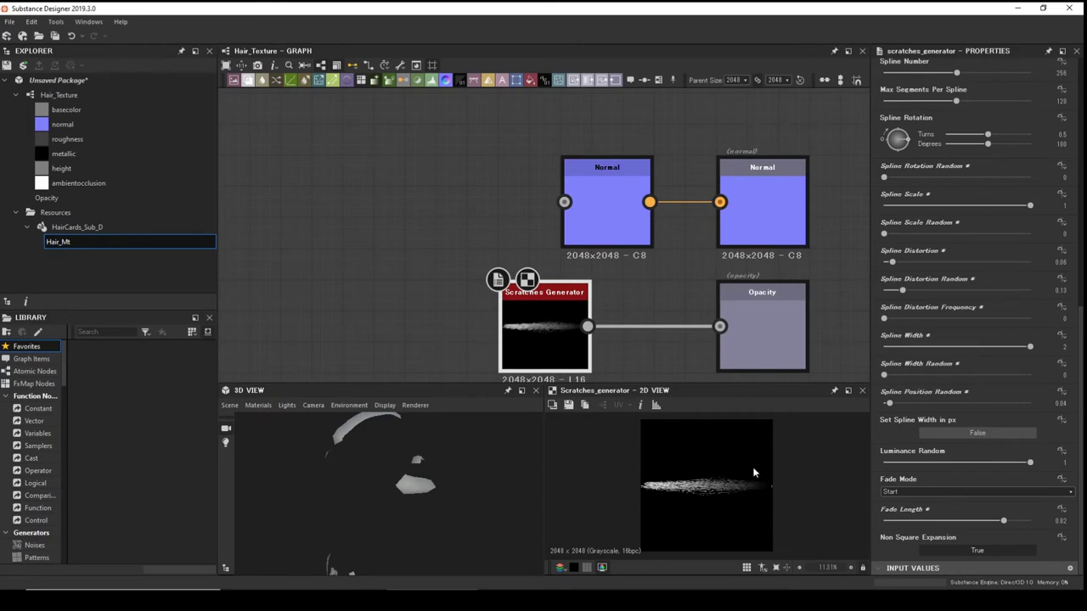
{"action": "left_click_drag", "start_coordinate": [396, 486], "coordinate": [396, 507]}
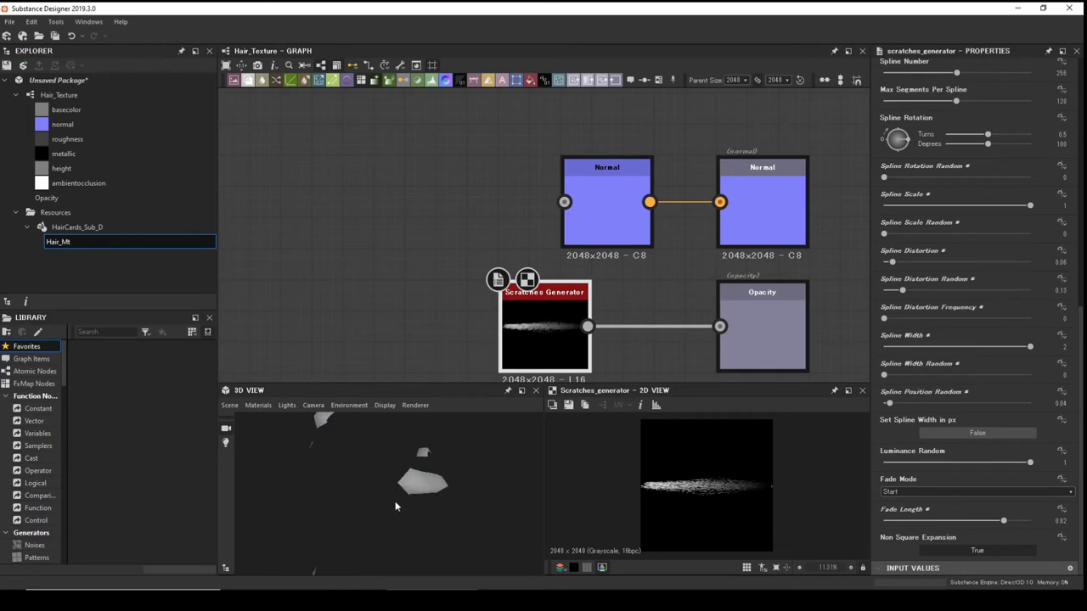
{"action": "key", "text": "super"}
{"action": "key", "text": "super"}
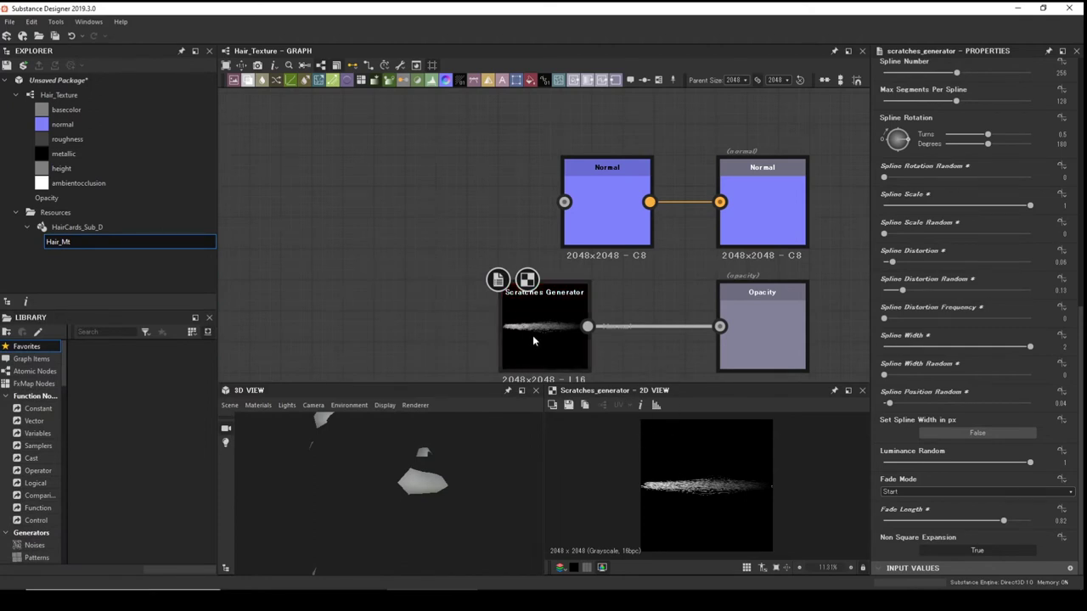
Move the Scratches Generator node farther from the Opacity output and delete the link between them.
{"action": "left_click_drag", "start_coordinate": [523, 319], "coordinate": [383, 319]}
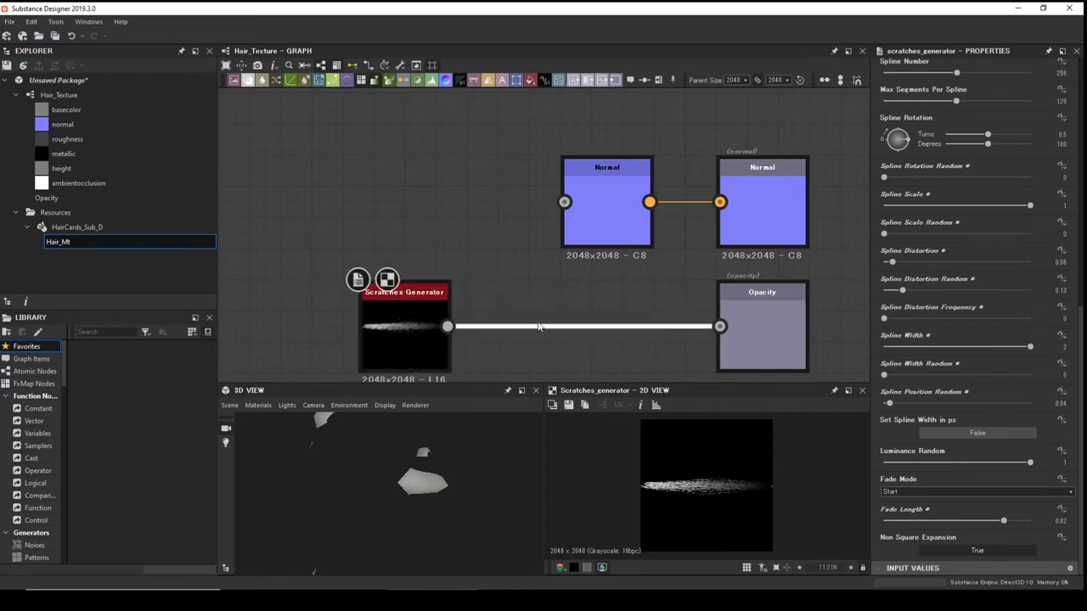
{"action": "key", "text": "Delete"}
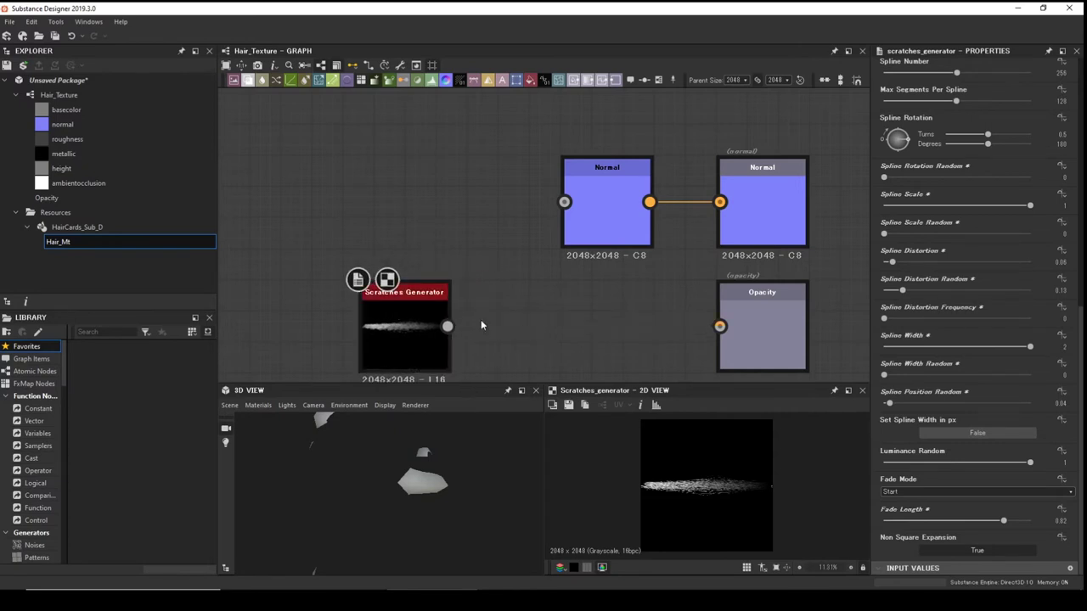
Add a Transformation 2D node between the Scratches Generator and Opacity nodes and feed the scratches into its input.
{"action": "right_click", "coordinate": [493, 317]}
{"action": "left_click", "coordinate": [496, 292]}
{"action": "key", "text": "space"}
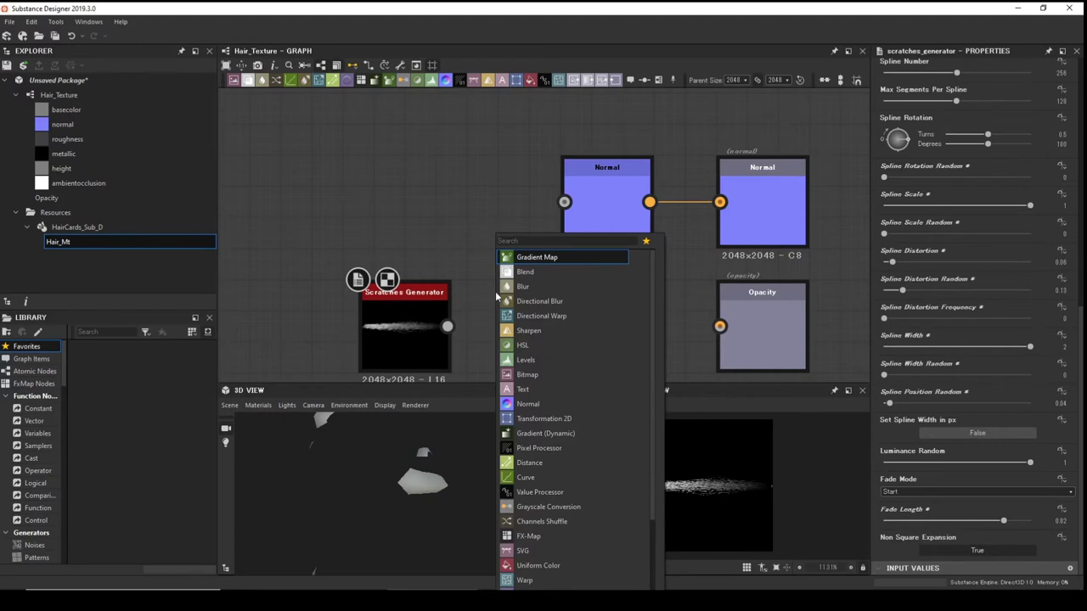
{"action": "type", "text": "tr"}
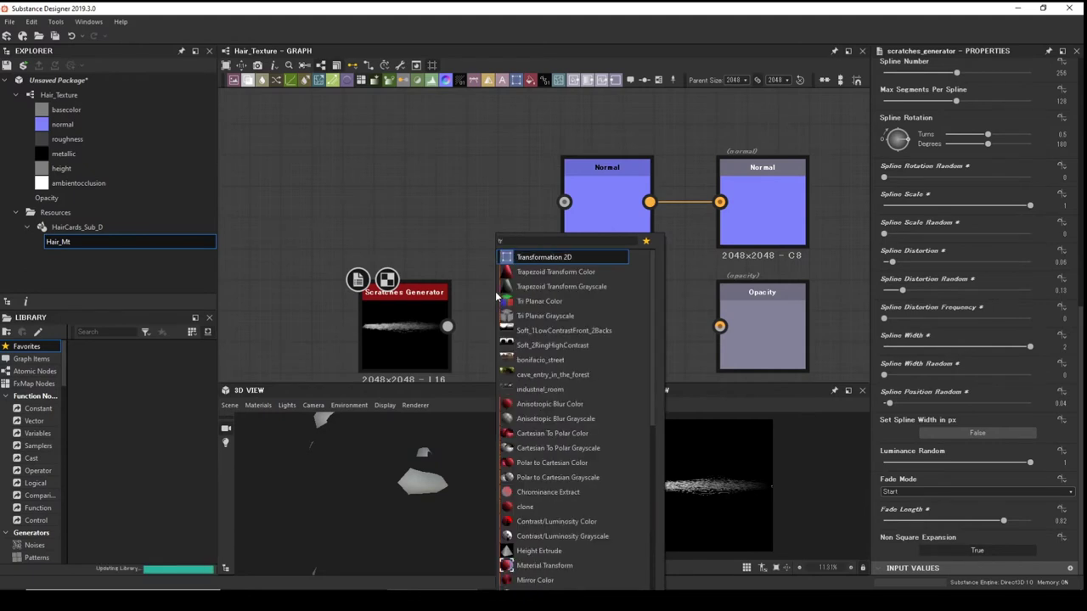
{"action": "left_click", "coordinate": [543, 257]}
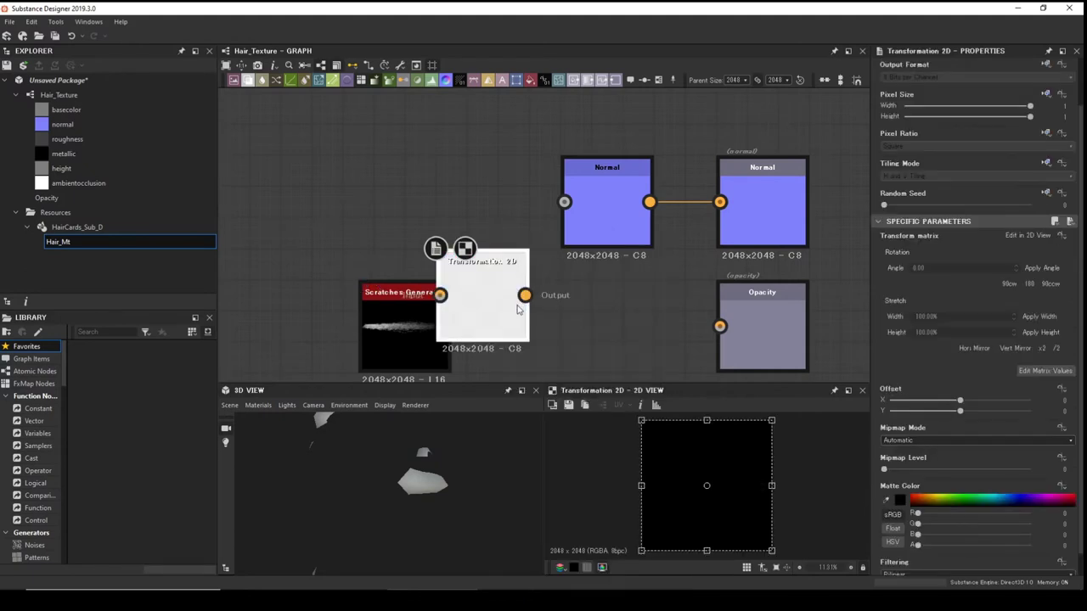
{"action": "left_click_drag", "start_coordinate": [510, 302], "coordinate": [586, 334]}
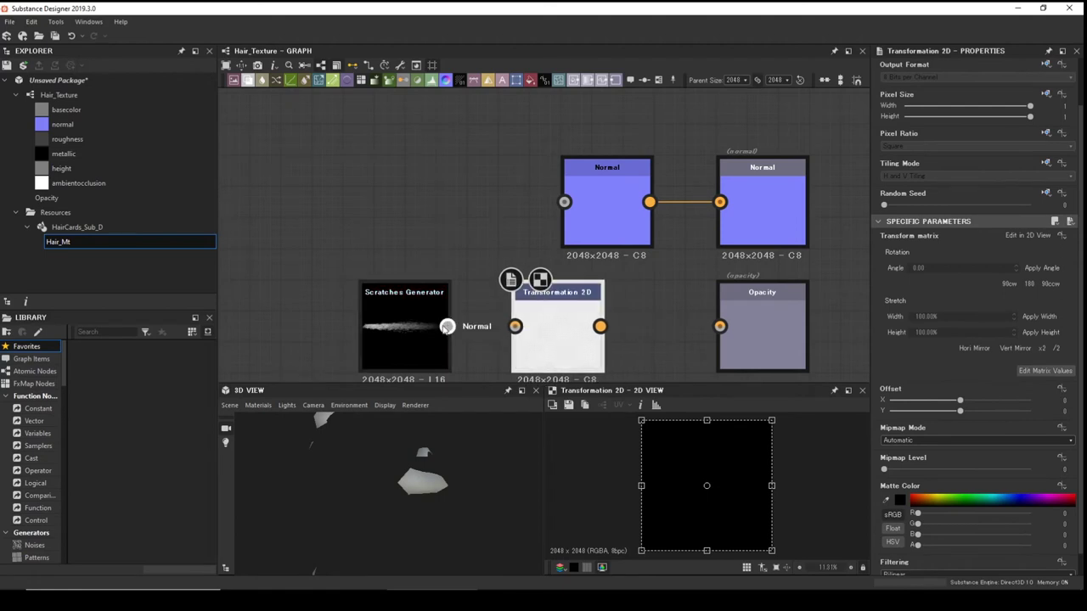
{"action": "left_click_drag", "start_coordinate": [448, 326], "coordinate": [515, 327]}
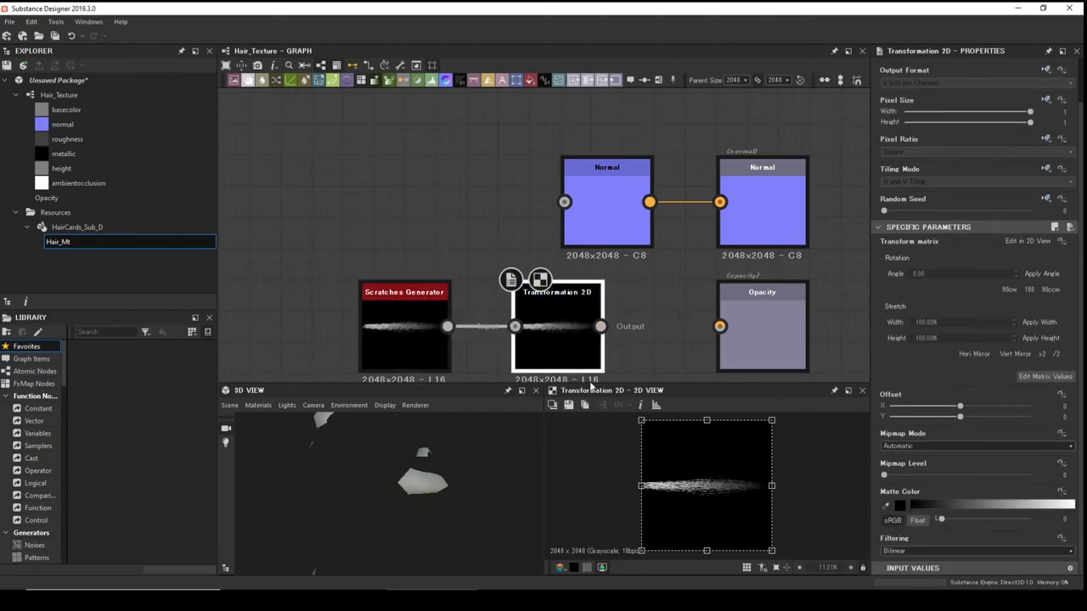
Rotate the Transformation 2D image a quarter turn clockwise in the 2D view so the strands run vertically.
{"action": "scroll", "coordinate": [713, 505], "scroll_direction": "up", "scroll_amount": 2}
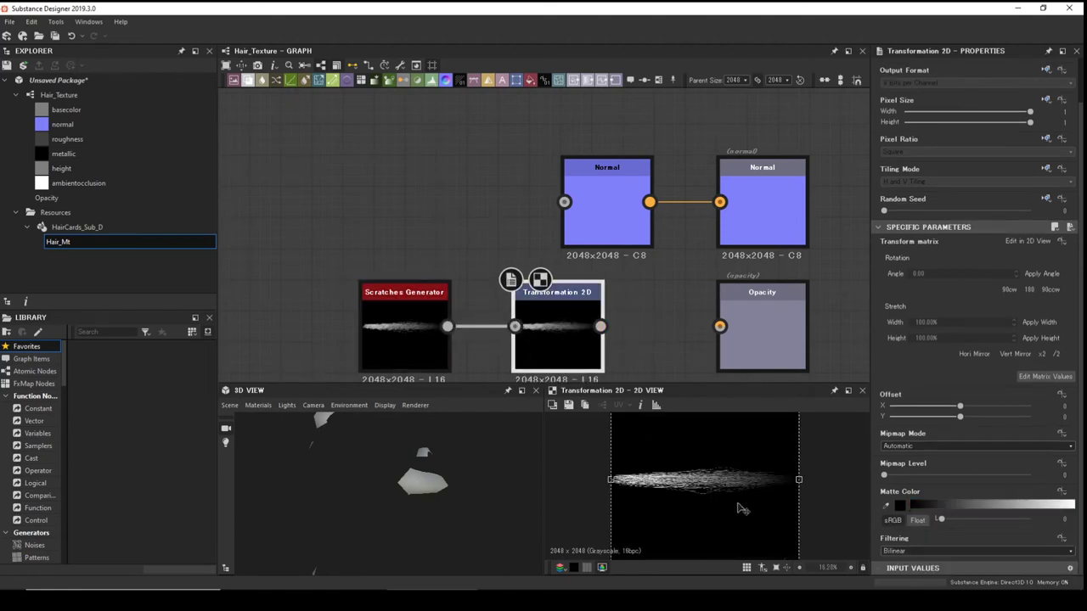
{"action": "middle_click_drag", "start_coordinate": [739, 508], "coordinate": [645, 466]}
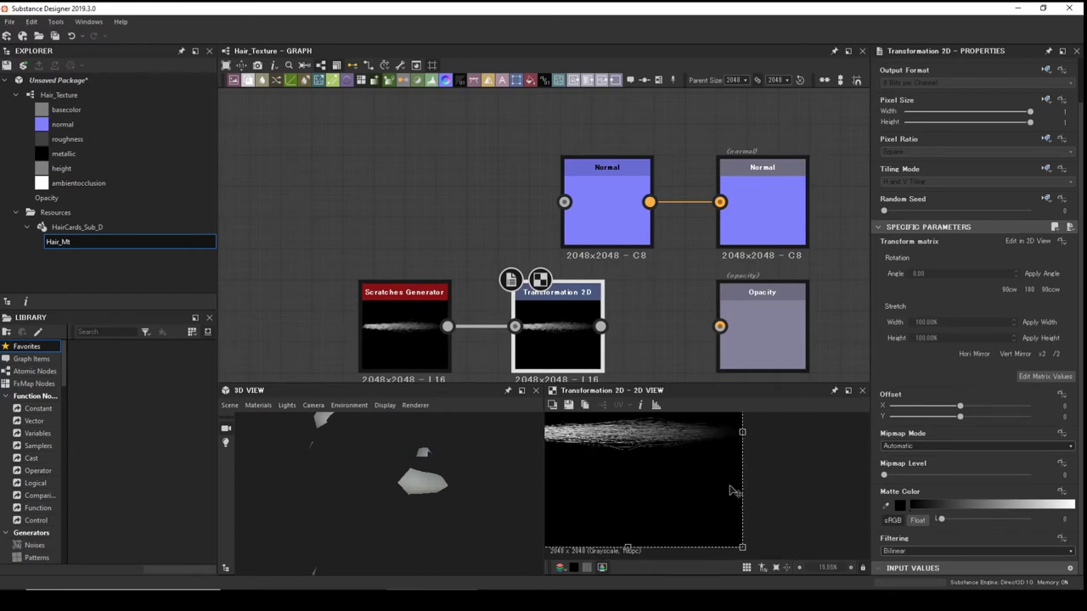
{"action": "scroll", "coordinate": [733, 491], "scroll_direction": "down", "scroll_amount": 3}
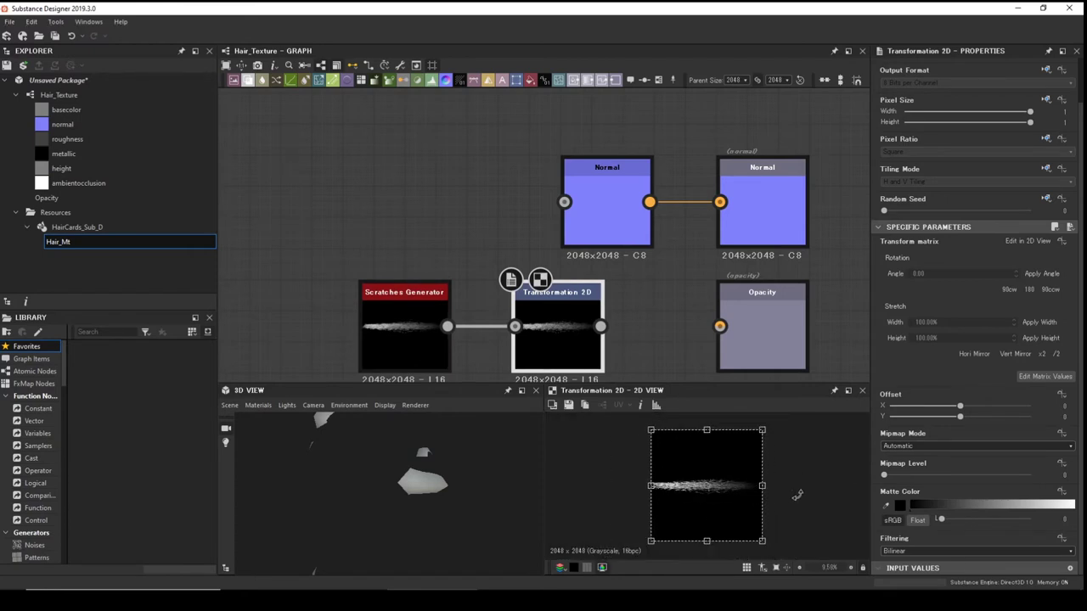
{"action": "left_click_drag", "start_coordinate": [798, 497], "coordinate": [697, 544]}
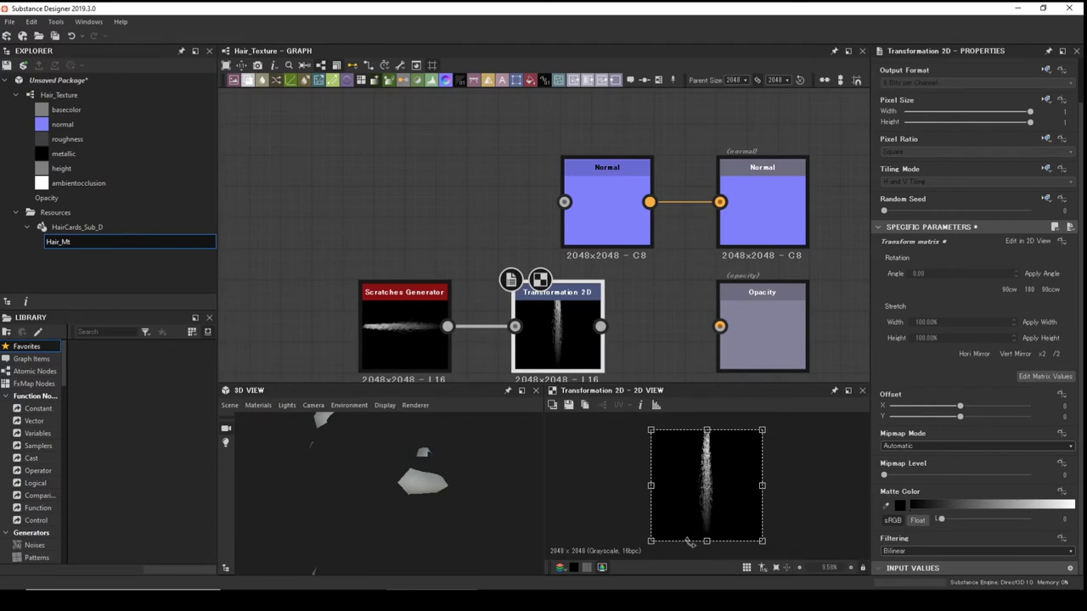
Shift the vertical strands of the Transformation 2D image toward the right edge of the texture in the 2D view.
{"action": "left_click_drag", "start_coordinate": [708, 495], "coordinate": [754, 490]}
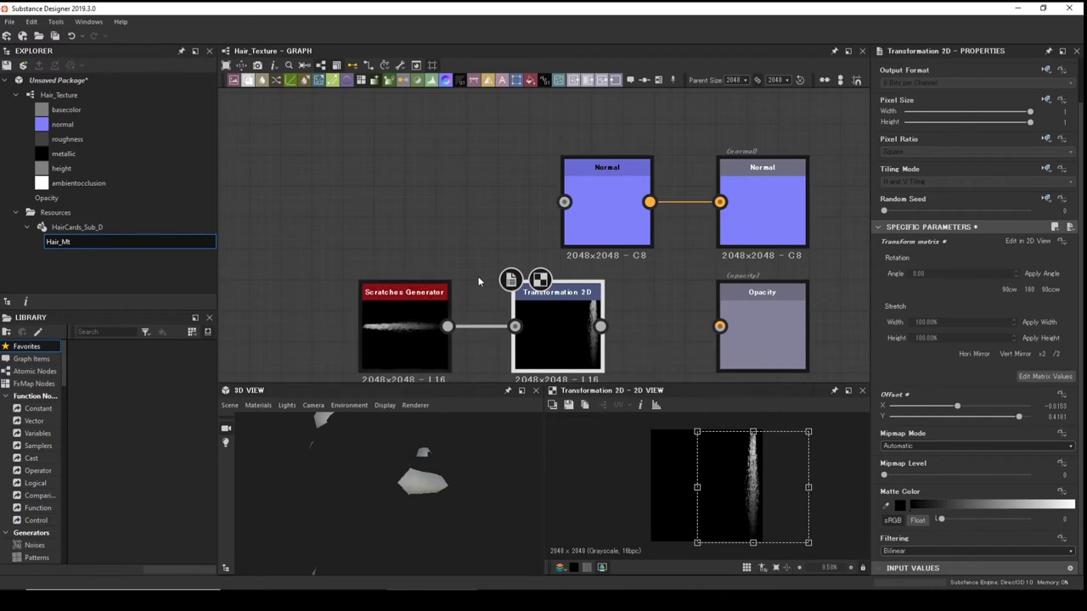
{"action": "left_click", "coordinate": [951, 338]}
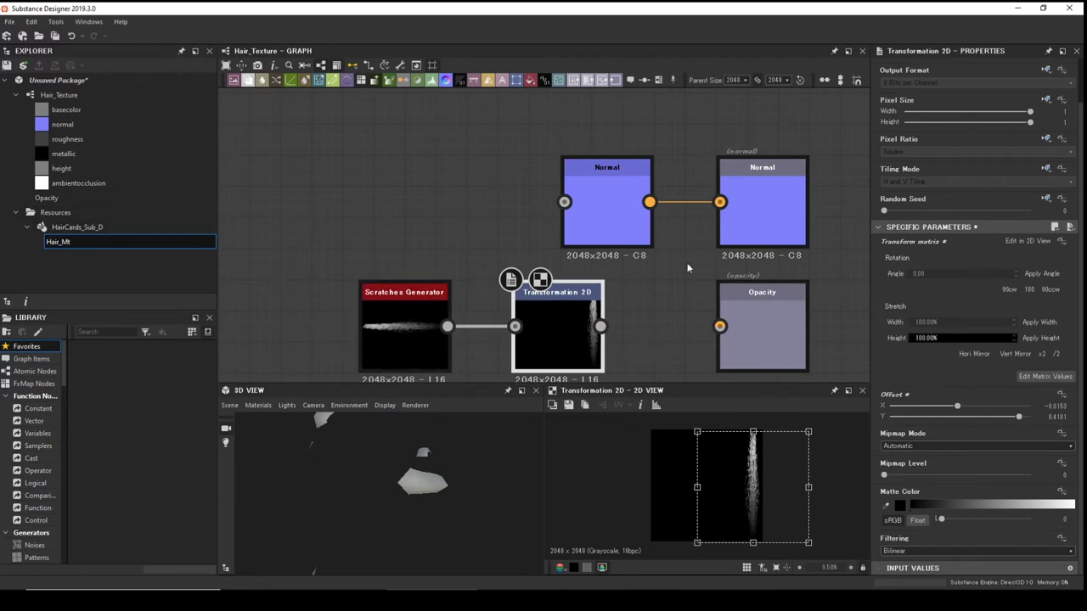
{"action": "left_click", "coordinate": [725, 422]}
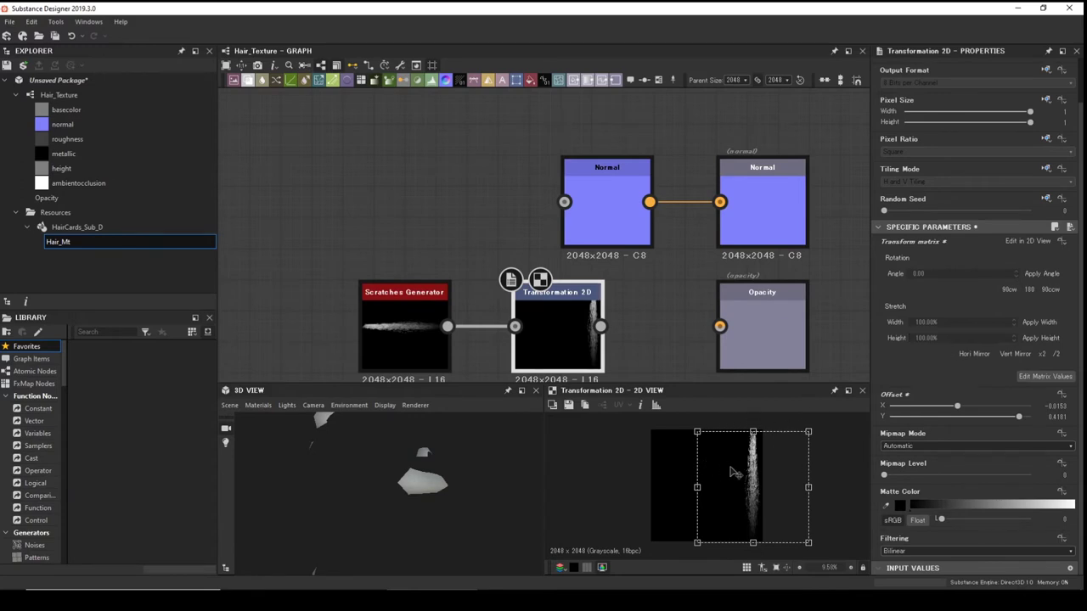
Delete the Transformation 2D node and preview the Scratches Generator node in the 2D view.
{"action": "left_click", "coordinate": [396, 334]}
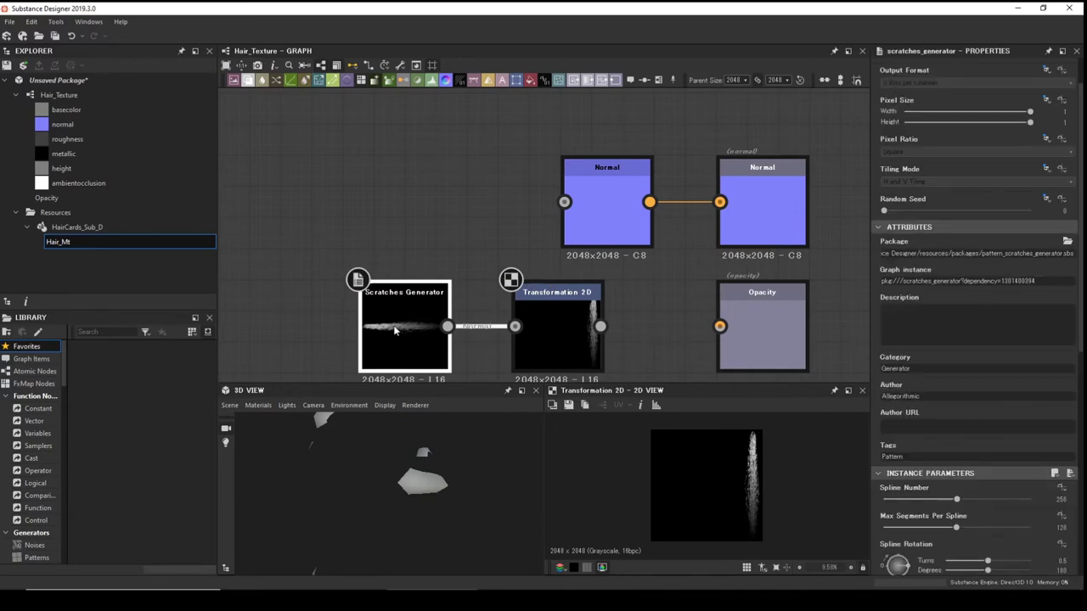
{"action": "scroll", "coordinate": [1001, 392], "scroll_direction": "down", "scroll_amount": 6}
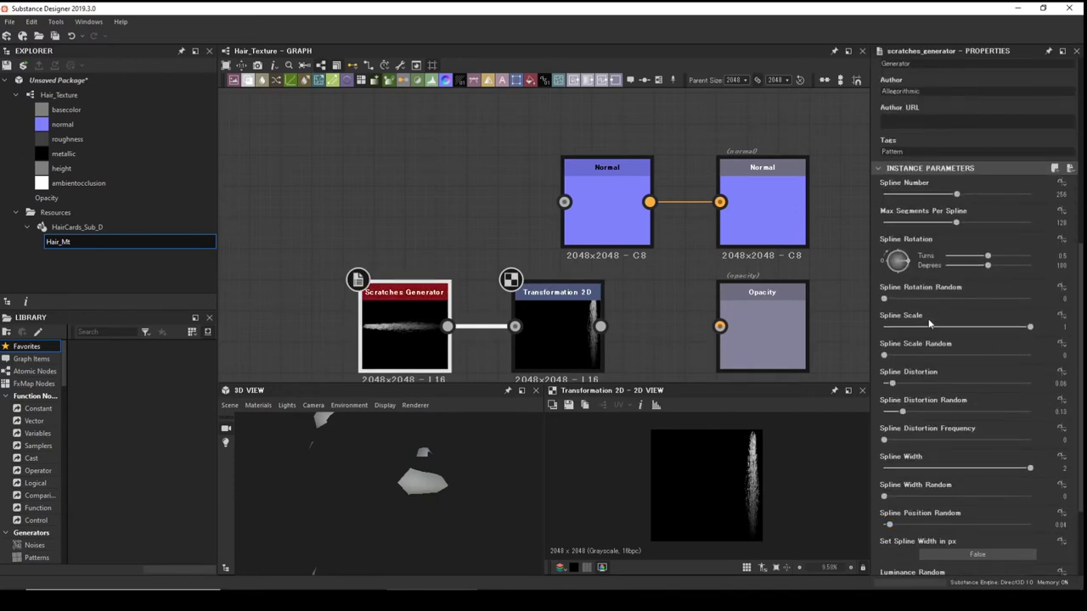
{"action": "scroll", "coordinate": [936, 387], "scroll_direction": "down", "scroll_amount": 2}
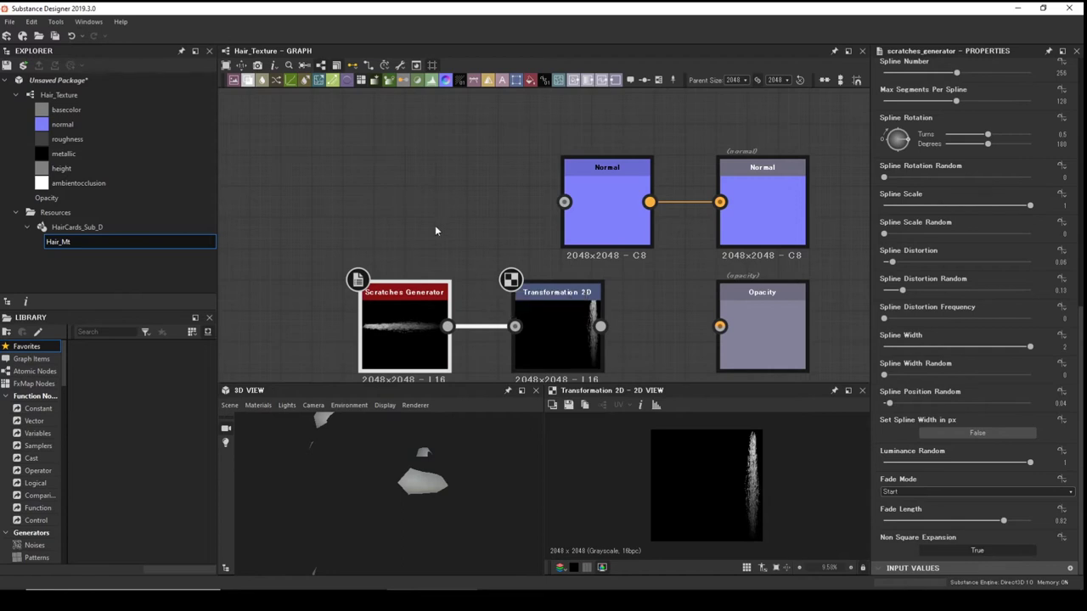
{"action": "left_click", "coordinate": [535, 298]}
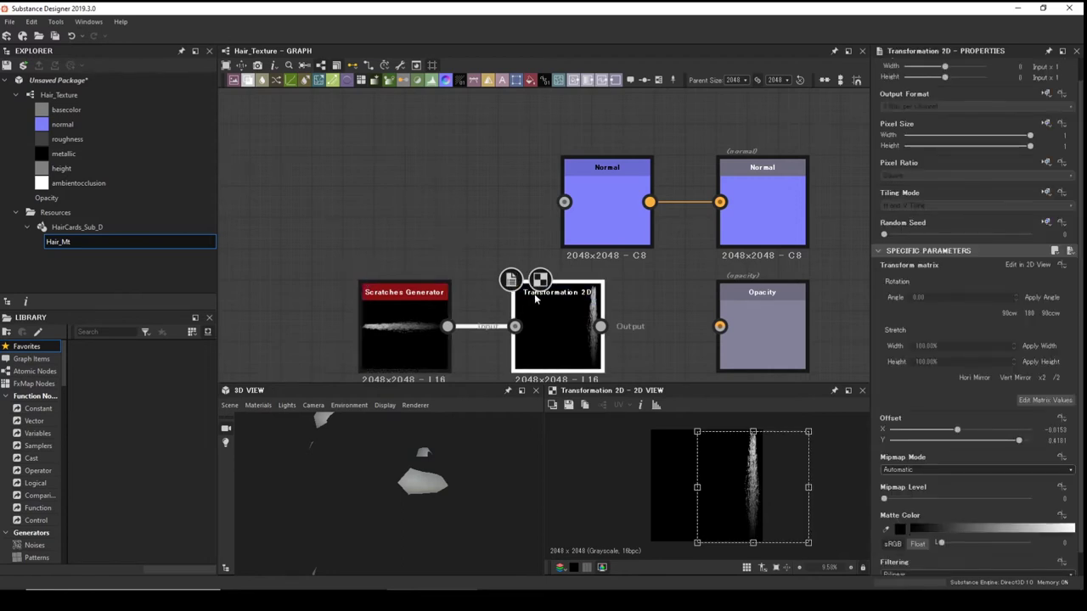
{"action": "key", "text": "Delete"}
{"action": "left_click", "coordinate": [420, 305]}
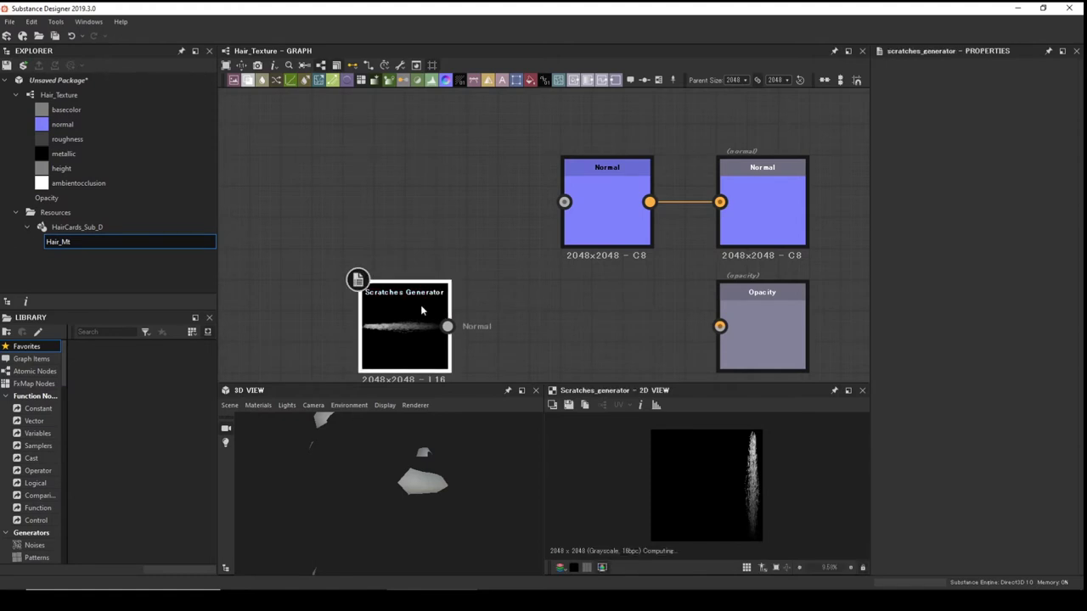
Collapse the Resources and Hair_Texture entries of the package and move the Opacity output node slightly closer to the Scratches Generator.
{"action": "left_click", "coordinate": [16, 213]}
{"action": "left_click", "coordinate": [15, 95]}
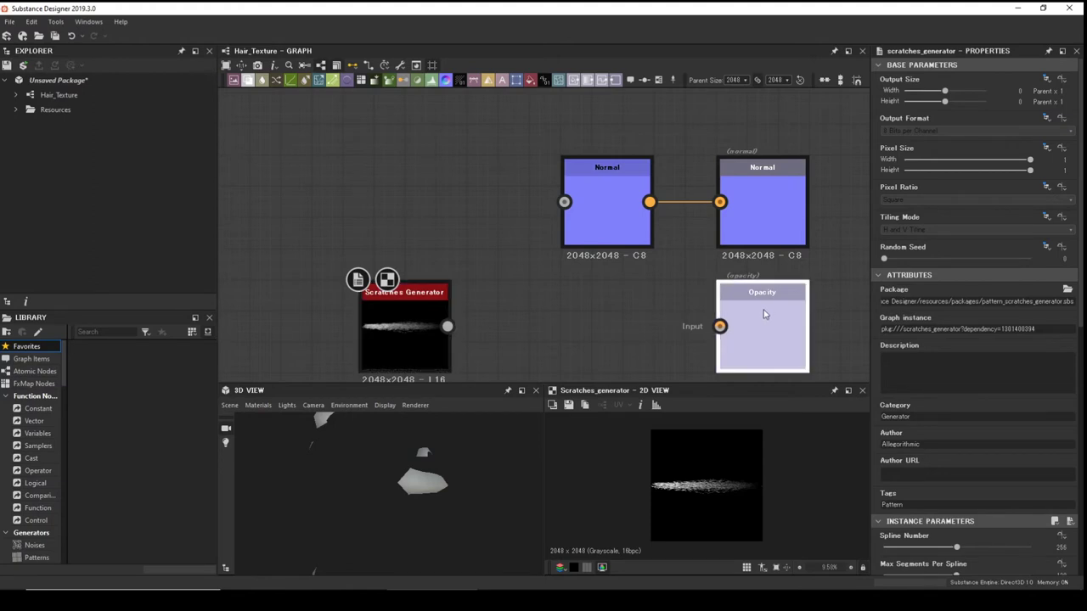
{"action": "left_click_drag", "start_coordinate": [748, 308], "coordinate": [716, 310]}
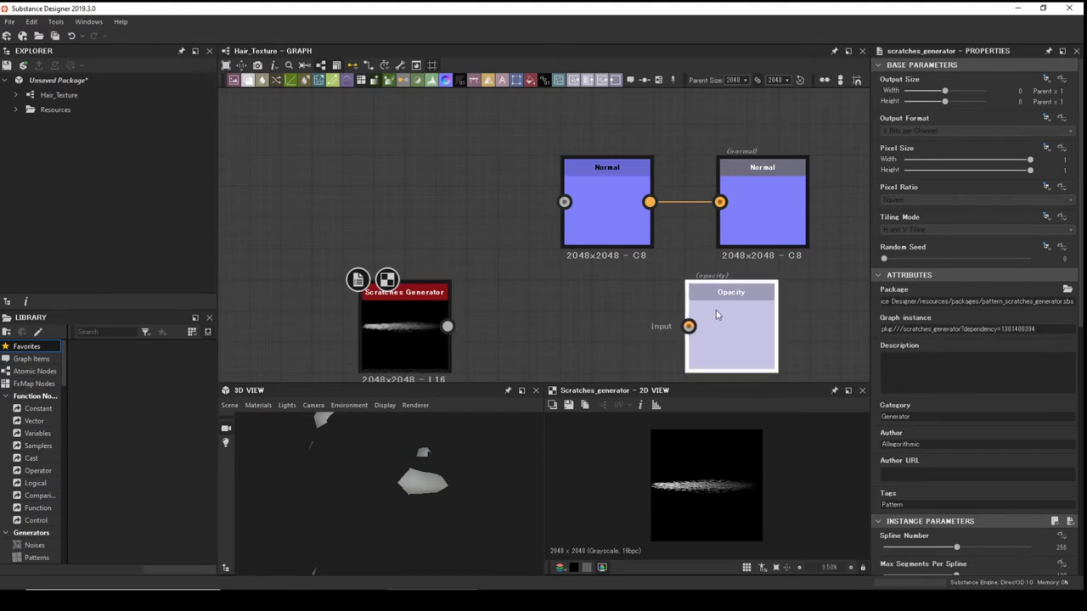
Create a new Substance graph named HairGen in the package from the Empty template.
{"action": "right_click", "coordinate": [58, 82]}
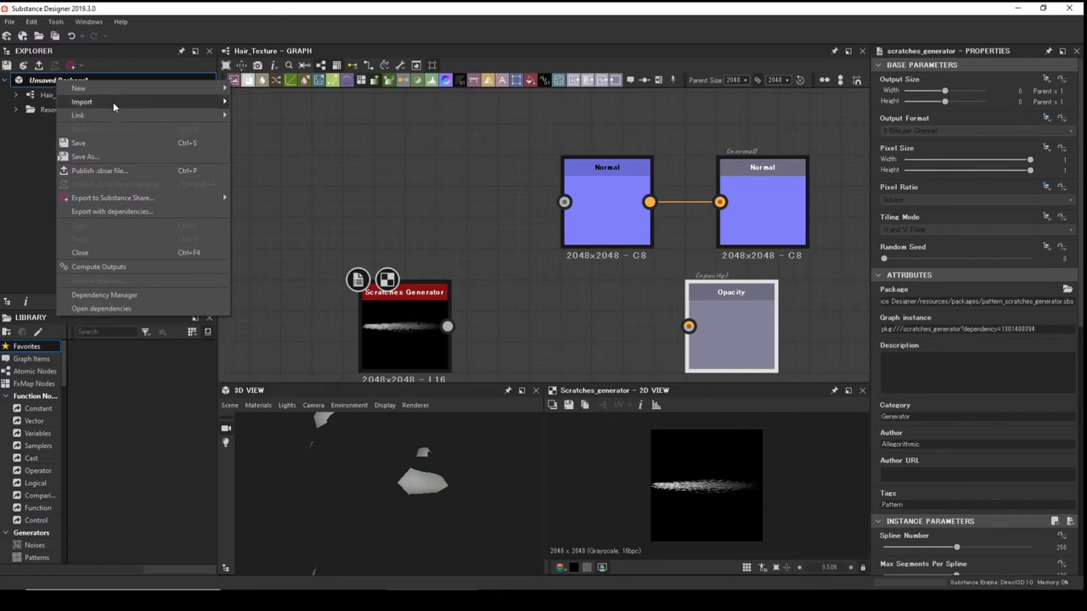
{"action": "mouse_move", "coordinate": [115, 91]}
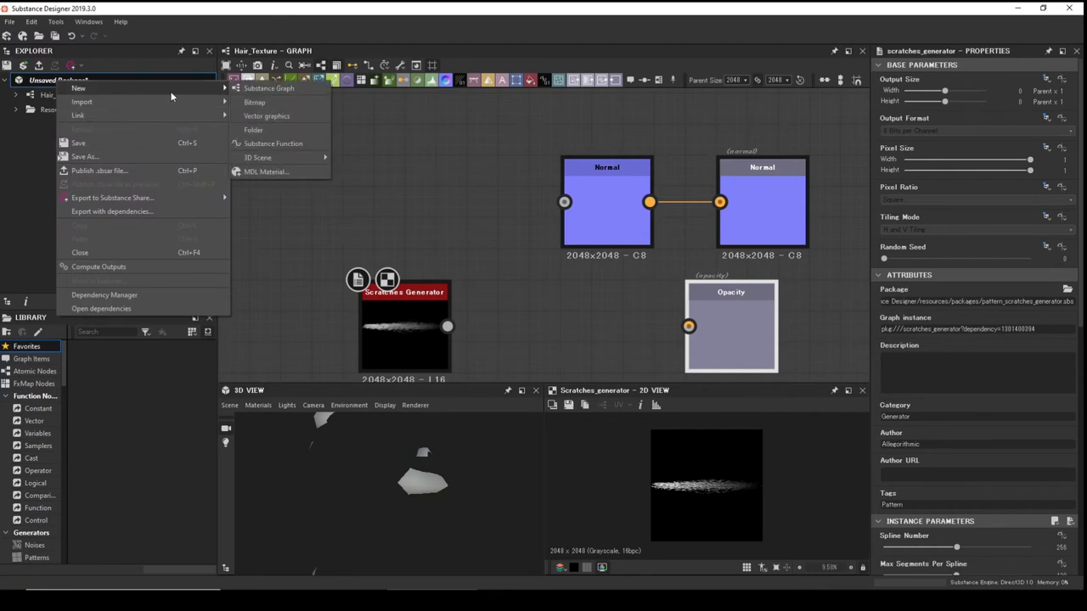
{"action": "left_click", "coordinate": [279, 91]}
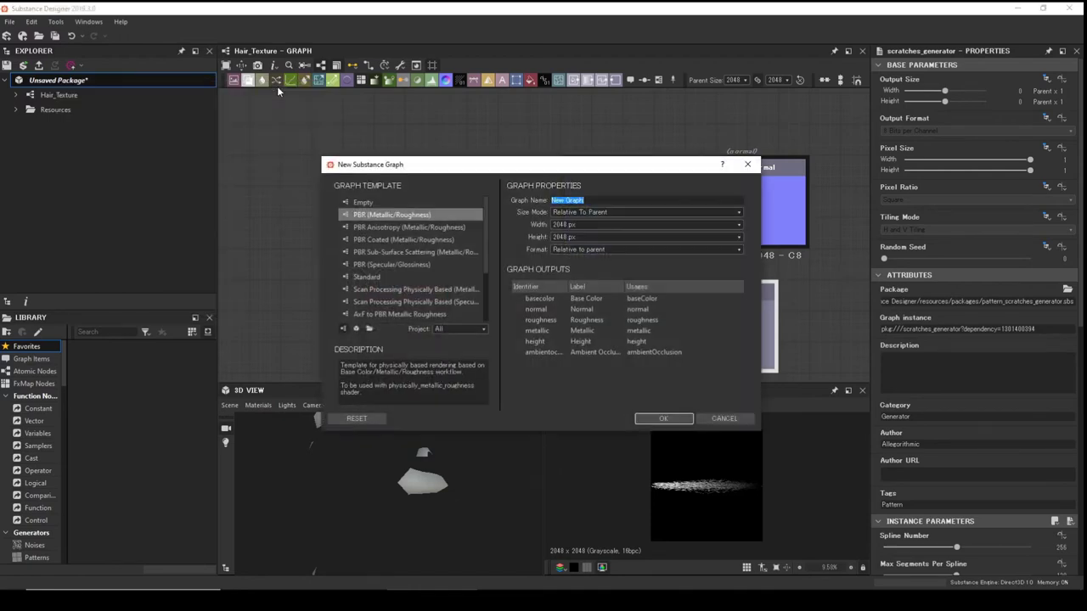
{"action": "left_click", "coordinate": [606, 199]}
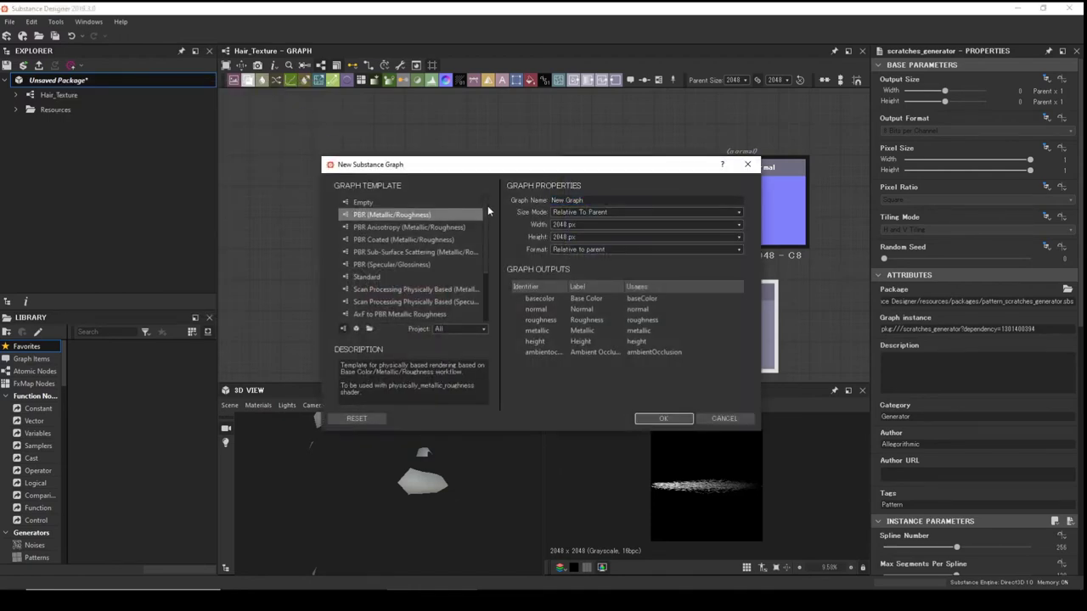
{"action": "triple_click", "coordinate": [604, 200]}
{"action": "type", "text": "Ha"}
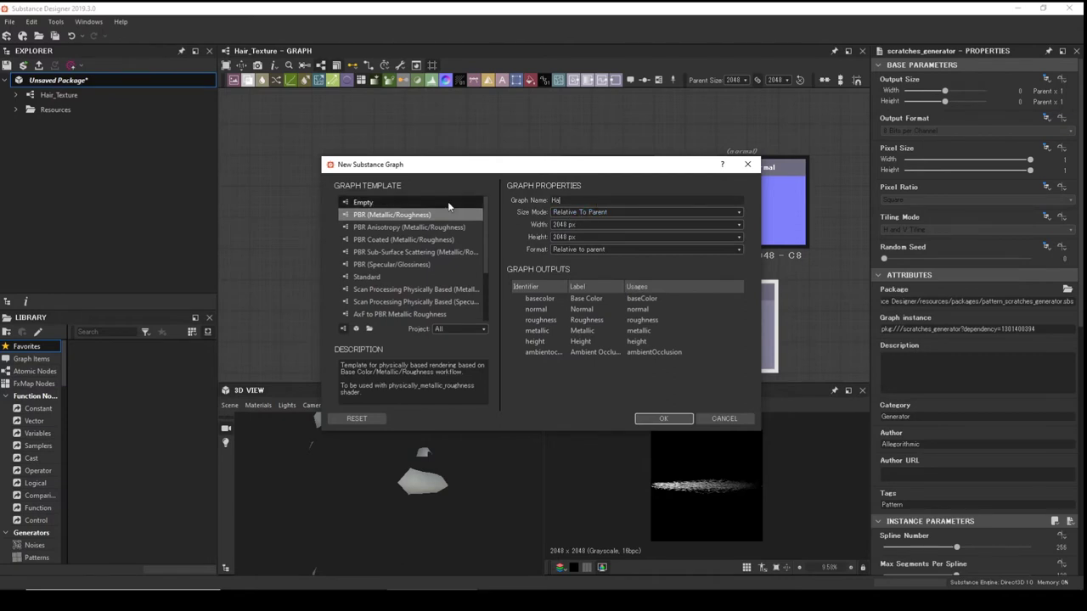
{"action": "type", "text": "irGen"}
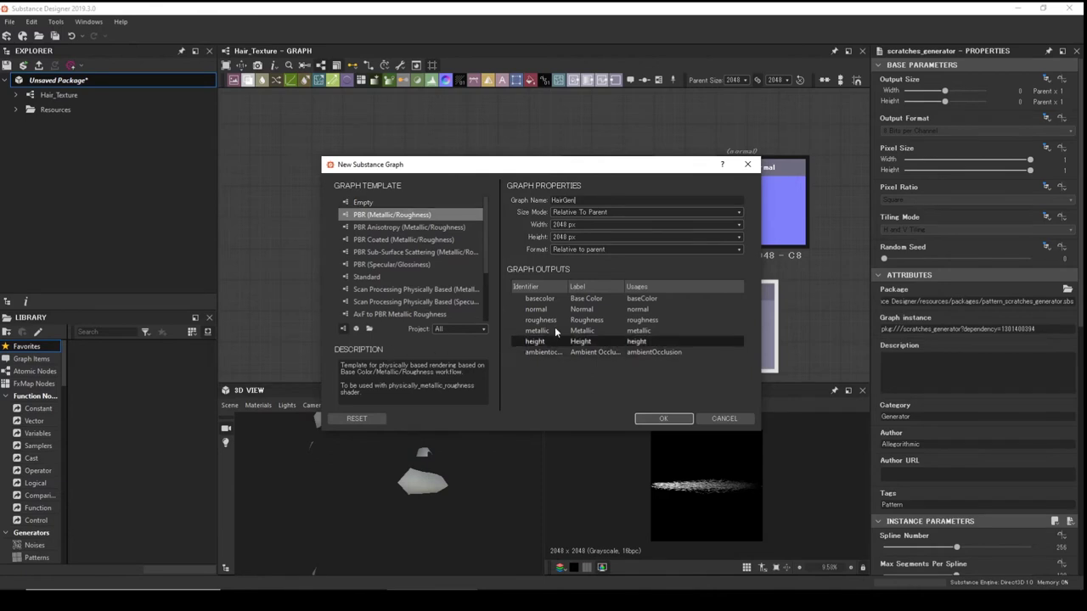
{"action": "left_click", "coordinate": [364, 204]}
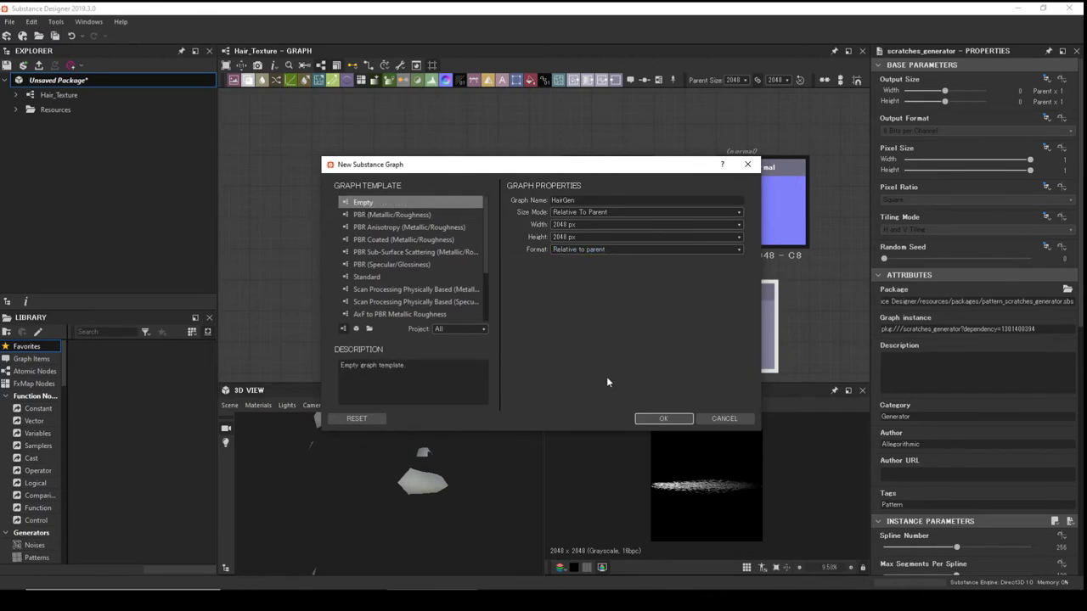
{"action": "left_click", "coordinate": [669, 420]}
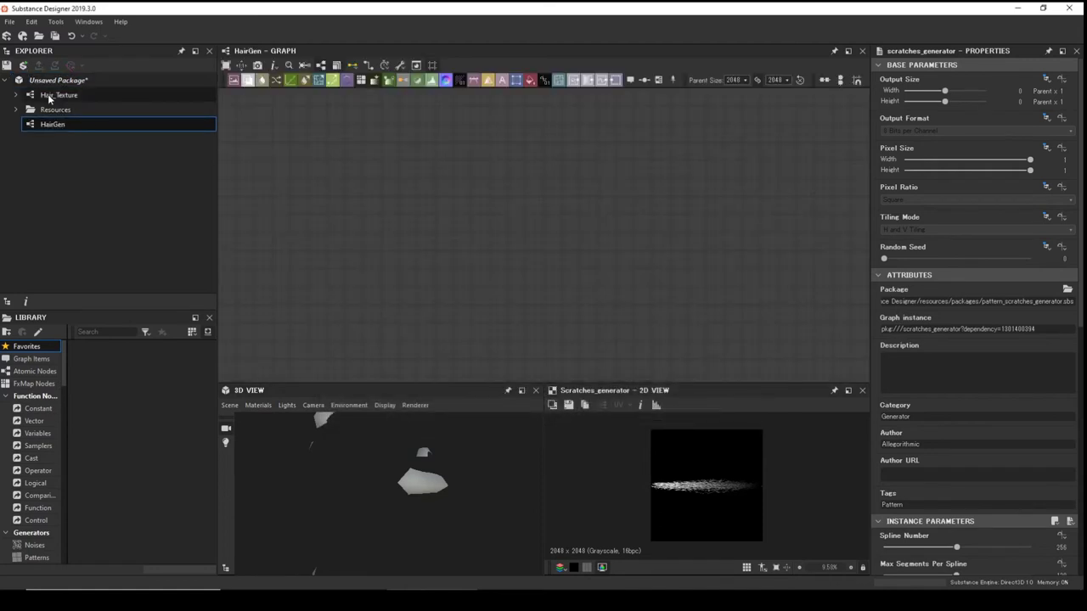
Copy the Scratches Generator node from the Hair_Texture graph and paste it into the HairGen graph.
{"action": "left_click", "coordinate": [50, 127]}
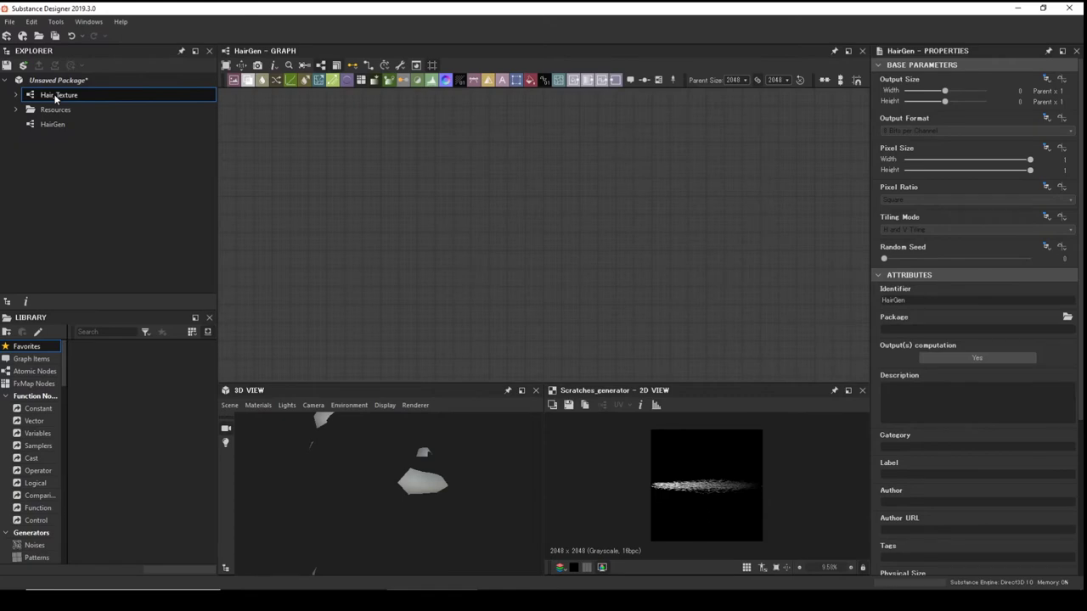
{"action": "double_click", "coordinate": [56, 99]}
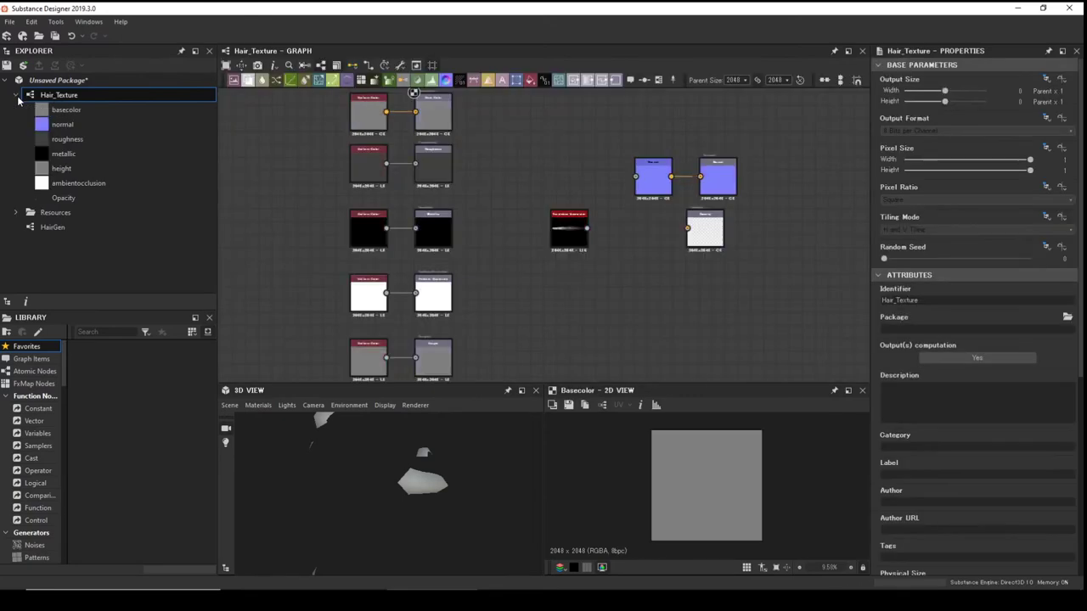
{"action": "left_click", "coordinate": [574, 234]}
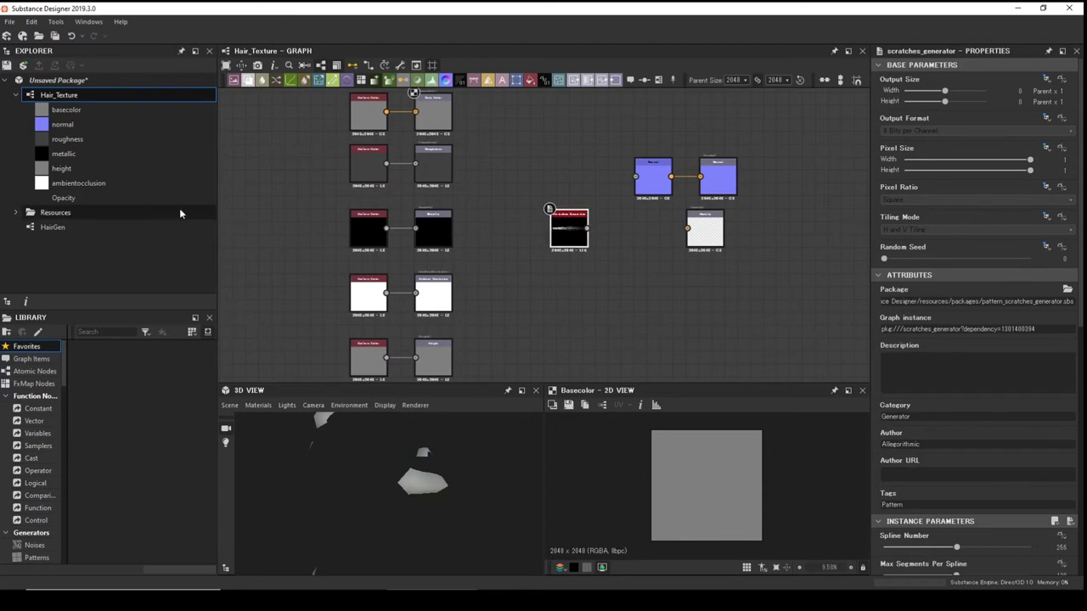
{"action": "left_click", "coordinate": [68, 227]}
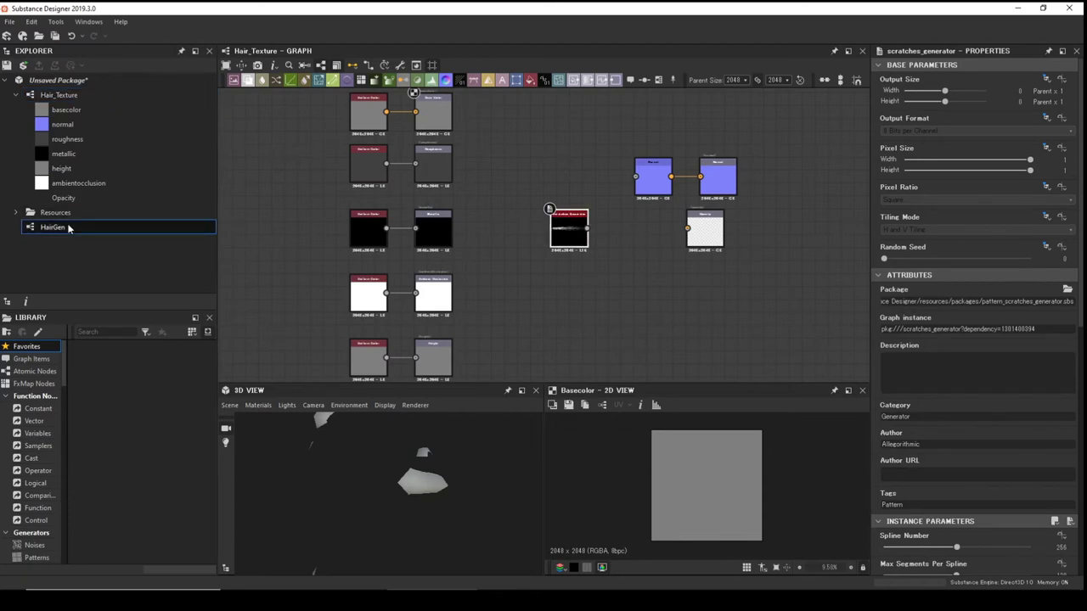
{"action": "double_click", "coordinate": [69, 228]}
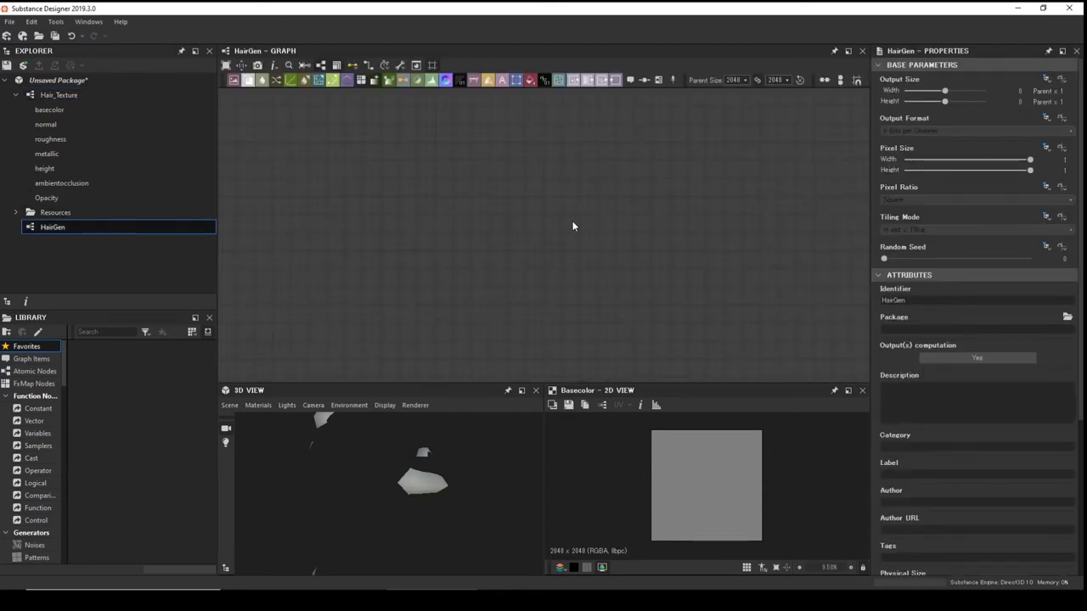
{"action": "right_click", "coordinate": [524, 211]}
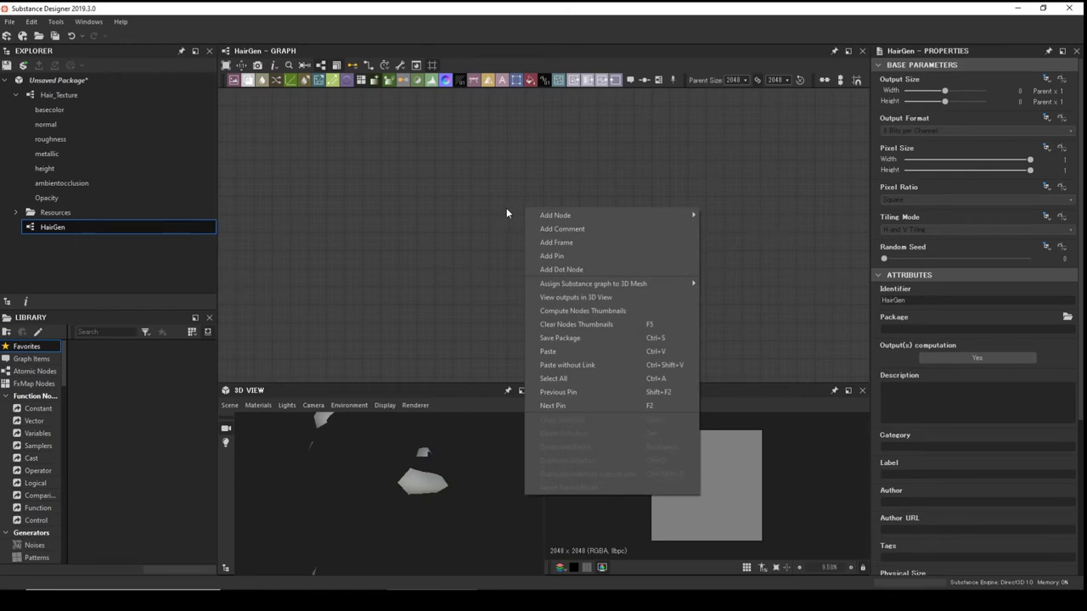
{"action": "left_click", "coordinate": [575, 352]}
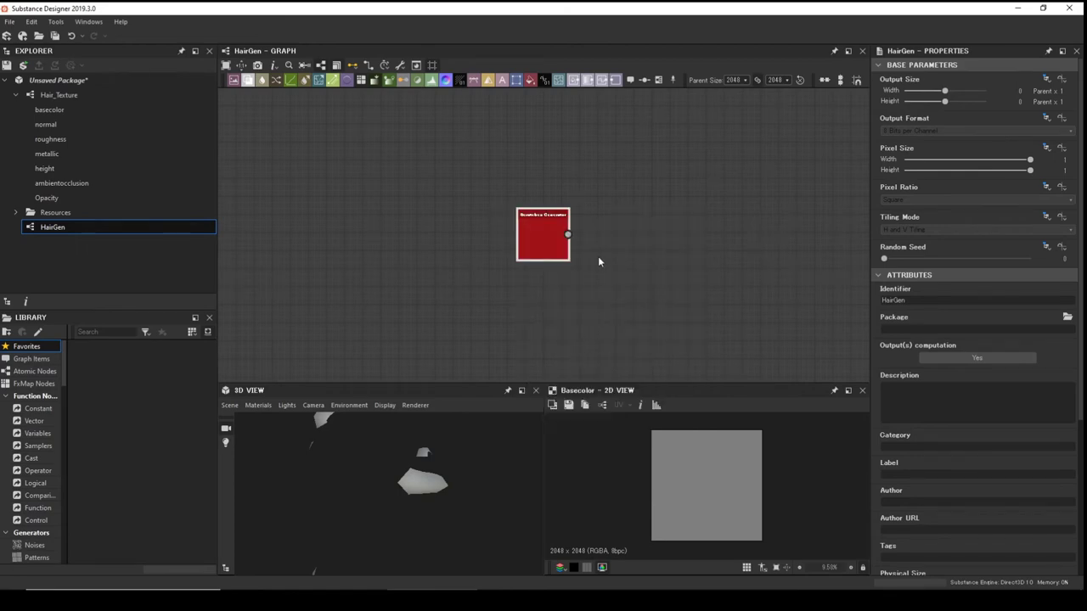
Reposition the pasted Scratches Generator node in the HairGen graph and preview its output in the 2D view.
{"action": "left_click_drag", "start_coordinate": [545, 219], "coordinate": [467, 222]}
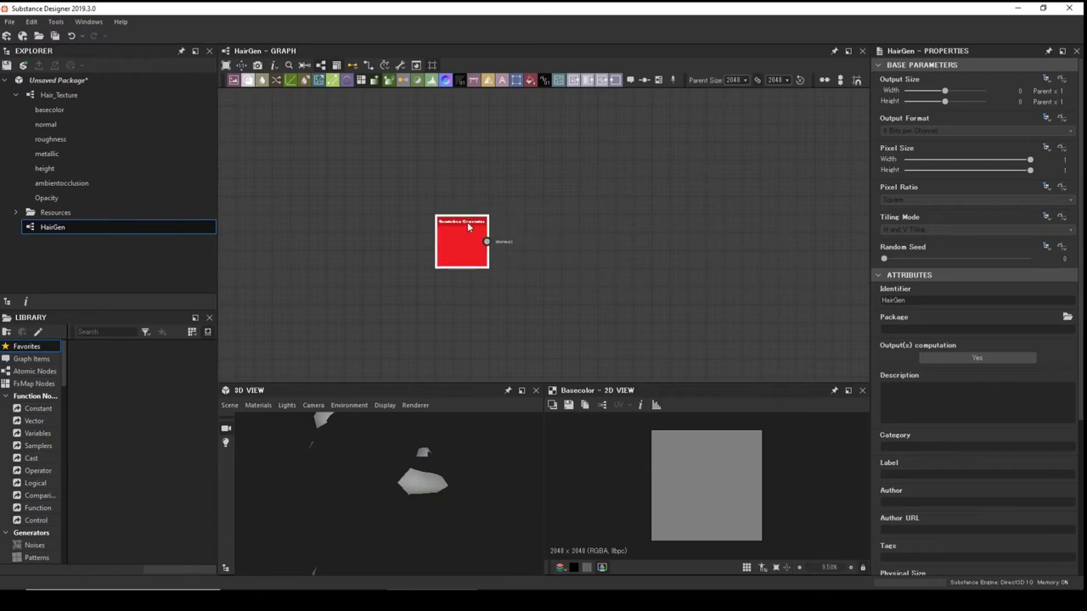
{"action": "scroll", "coordinate": [526, 250], "scroll_direction": "up", "scroll_amount": 3}
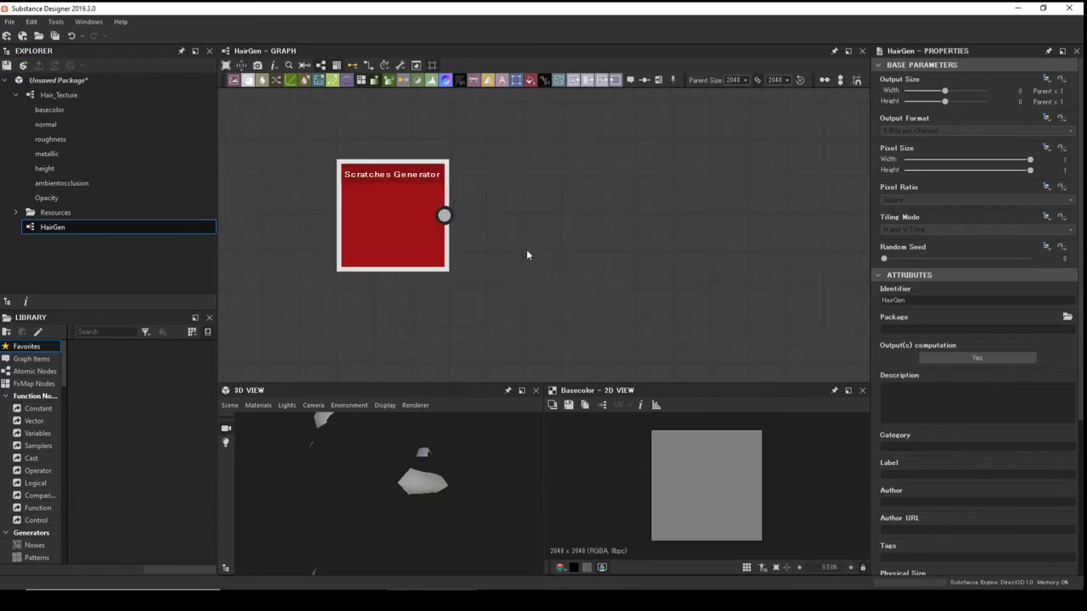
{"action": "double_click", "coordinate": [392, 204]}
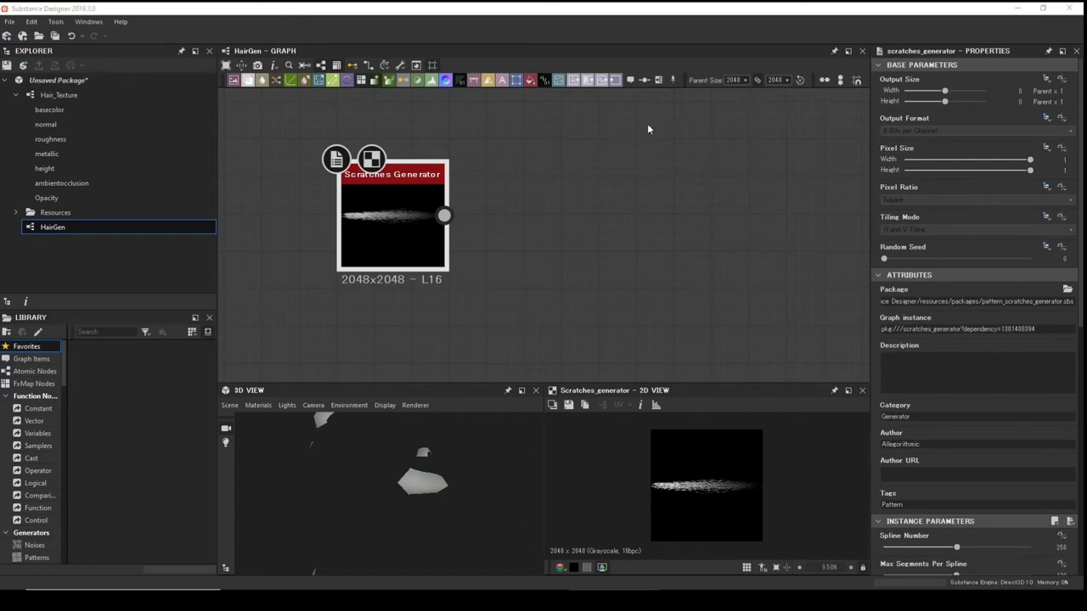
Add a Transformation 2D node beside the Scratches Generator in the HairGen graph and feed the scratches into its input.
{"action": "right_click", "coordinate": [533, 187]}
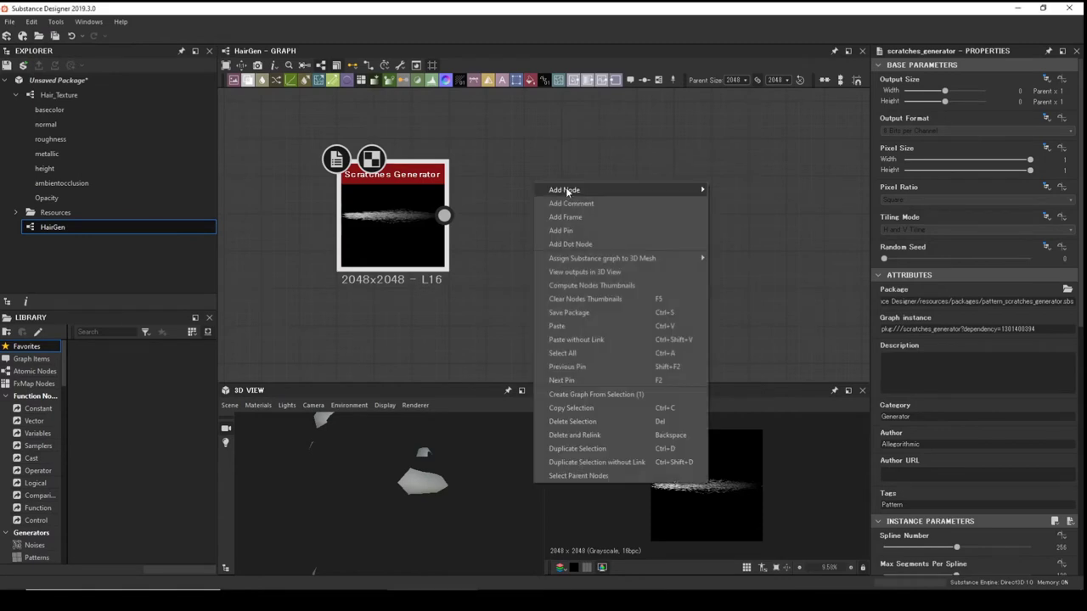
{"action": "mouse_move", "coordinate": [566, 191]}
{"action": "key", "text": "Escape"}
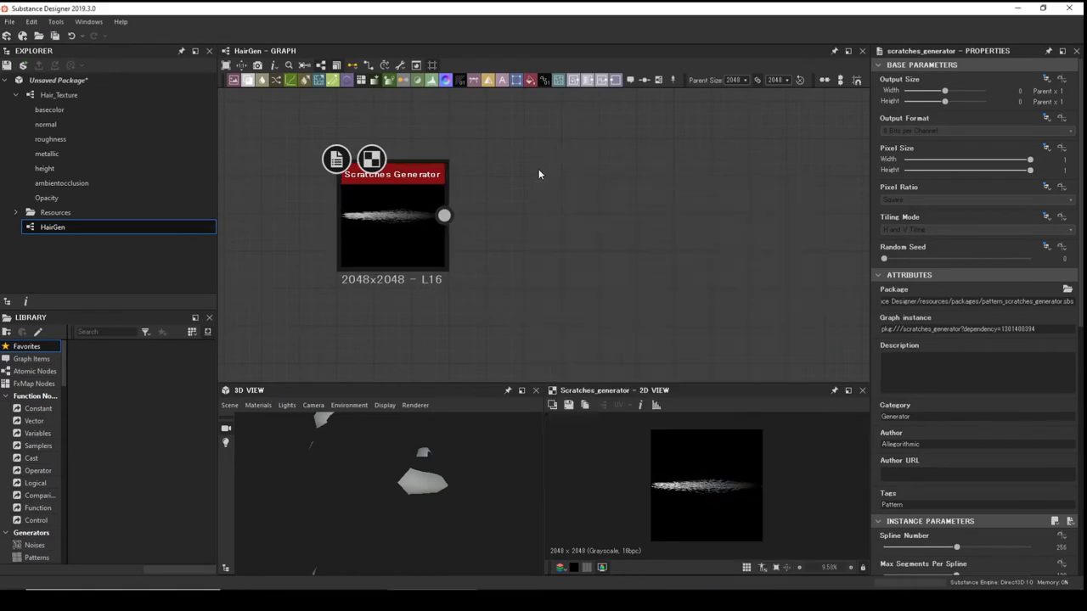
{"action": "key", "text": "space"}
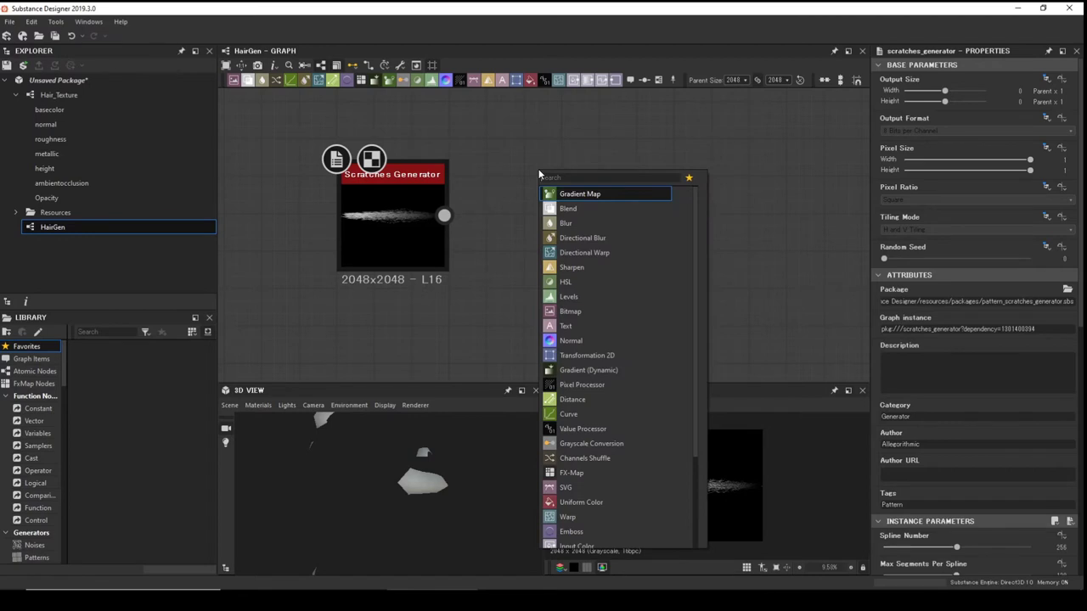
{"action": "type", "text": "t"}
{"action": "key", "text": "Return"}
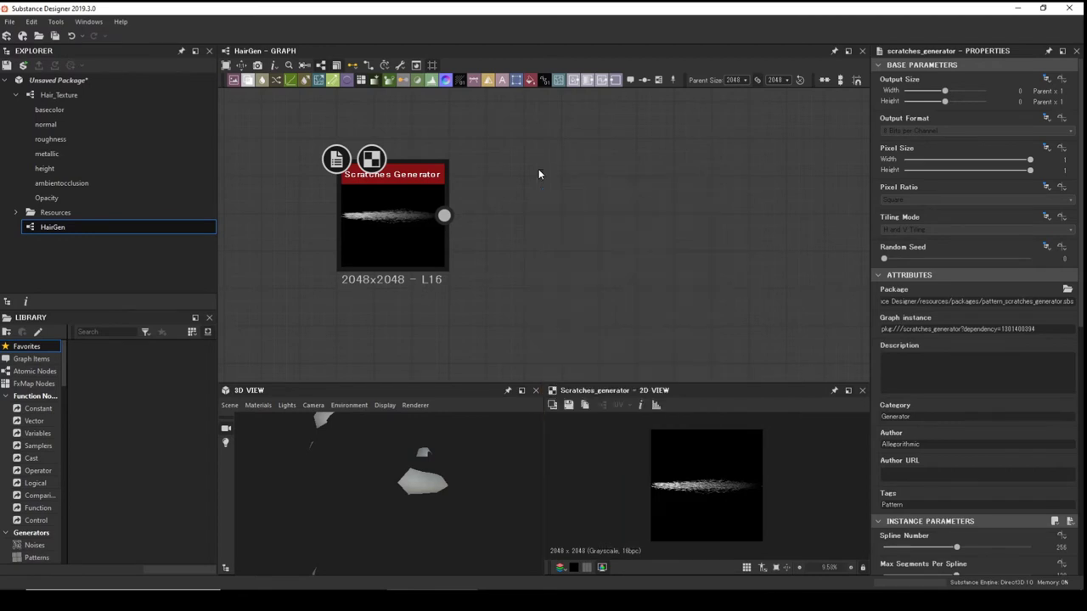
{"action": "left_click_drag", "start_coordinate": [550, 143], "coordinate": [587, 181]}
{"action": "left_click_drag", "start_coordinate": [445, 215], "coordinate": [528, 196]}
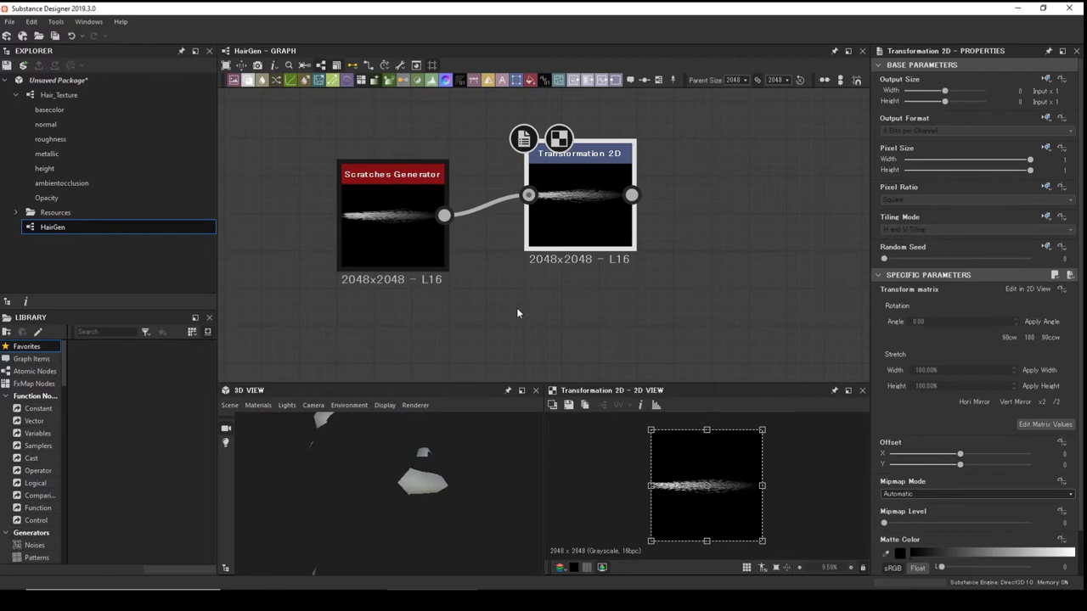
Add a Perlin Noise node below the Transformation 2D node in the HairGen graph.
{"action": "key", "text": "space"}
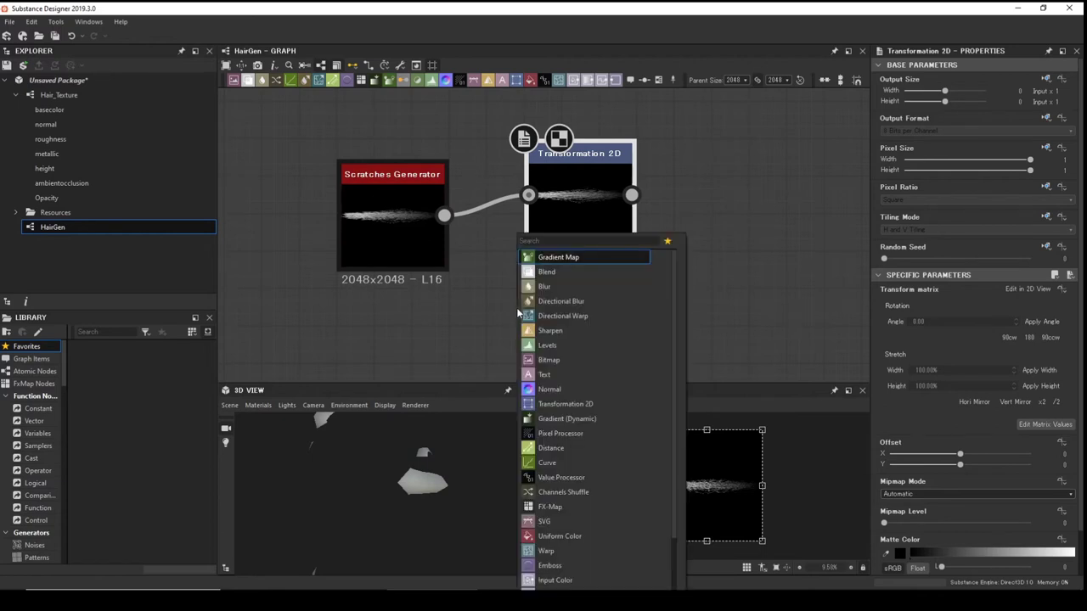
{"action": "type", "text": "per"}
{"action": "key", "text": "Return"}
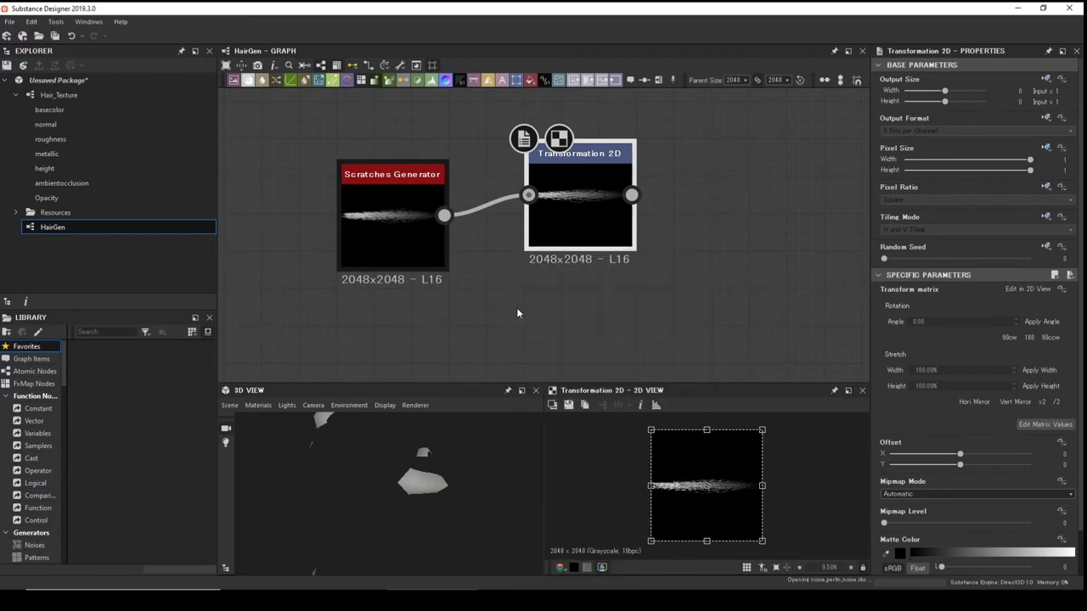
Position the Perlin Noise node below the Transformation 2D node and add an Output node to its right in the HairGen graph.
{"action": "left_click_drag", "start_coordinate": [509, 274], "coordinate": [559, 311]}
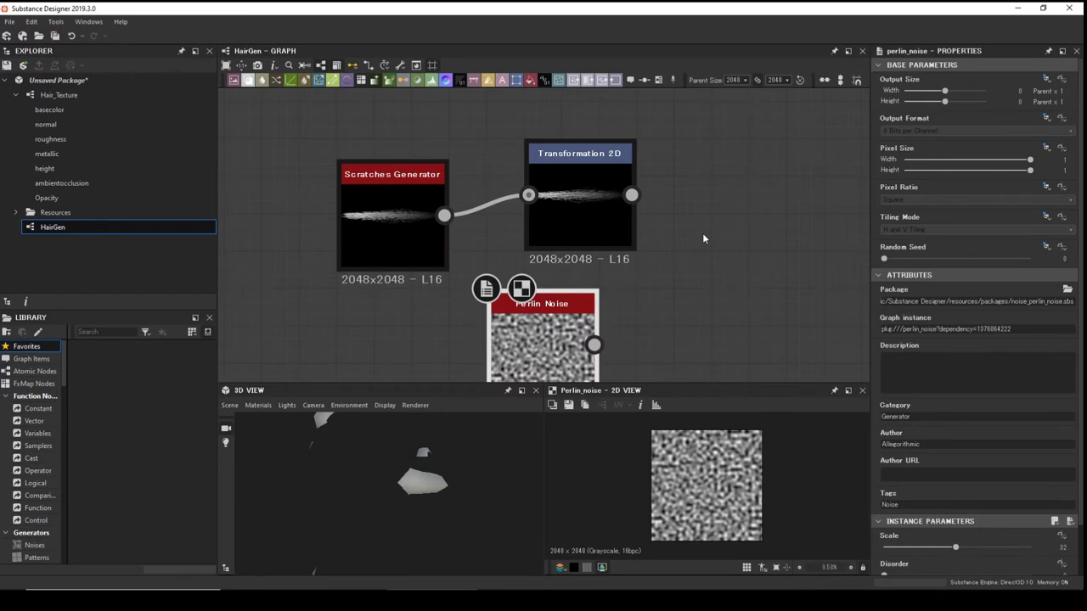
{"action": "key", "text": "space"}
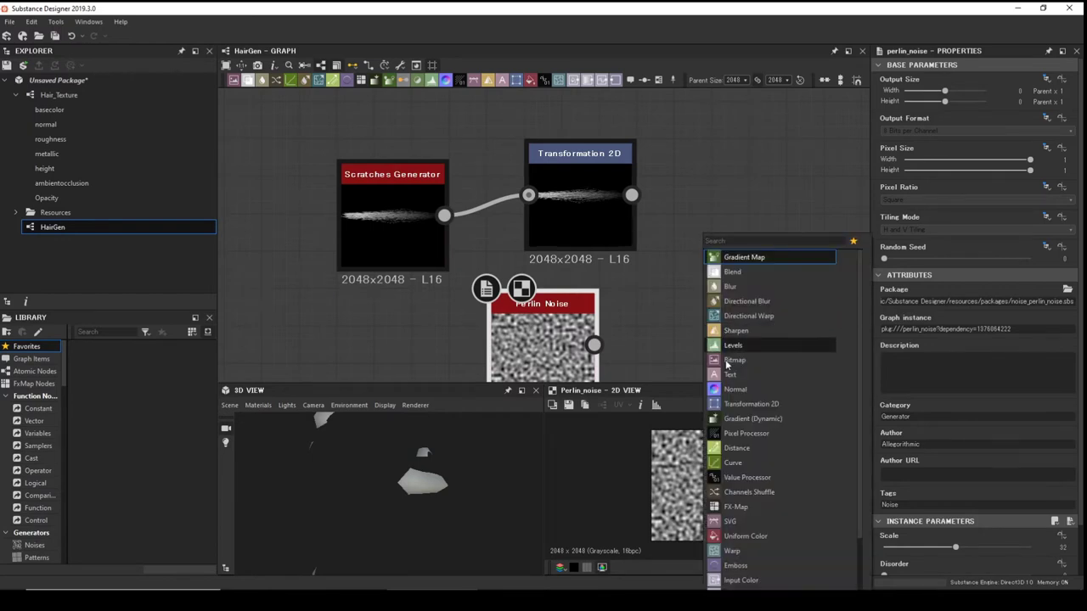
{"action": "scroll", "coordinate": [737, 482], "scroll_direction": "down", "scroll_amount": 2}
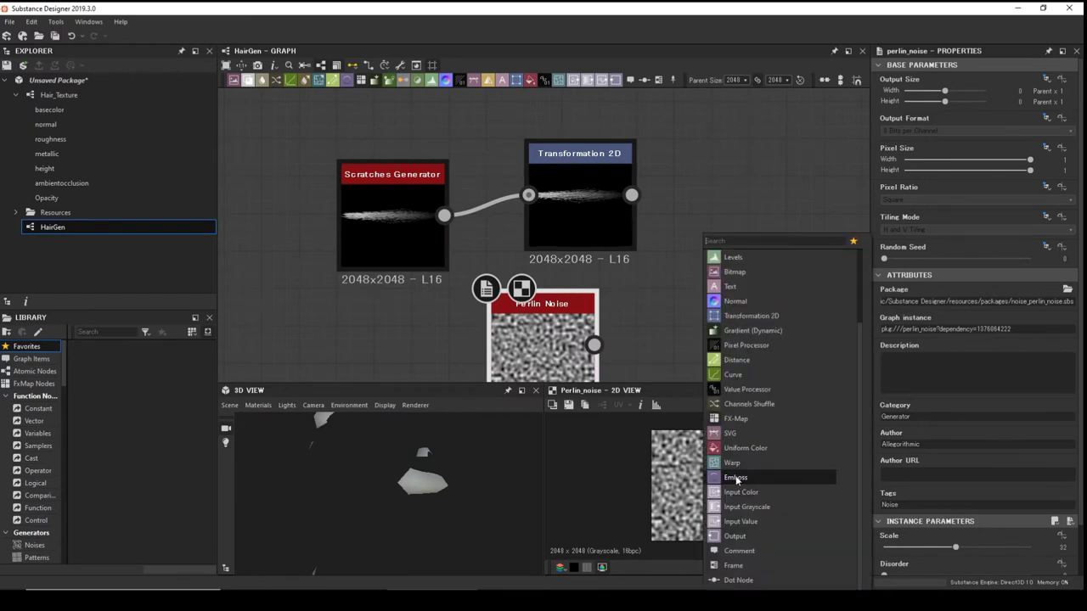
{"action": "left_click", "coordinate": [736, 536]}
{"action": "left_click_drag", "start_coordinate": [724, 318], "coordinate": [759, 245]}
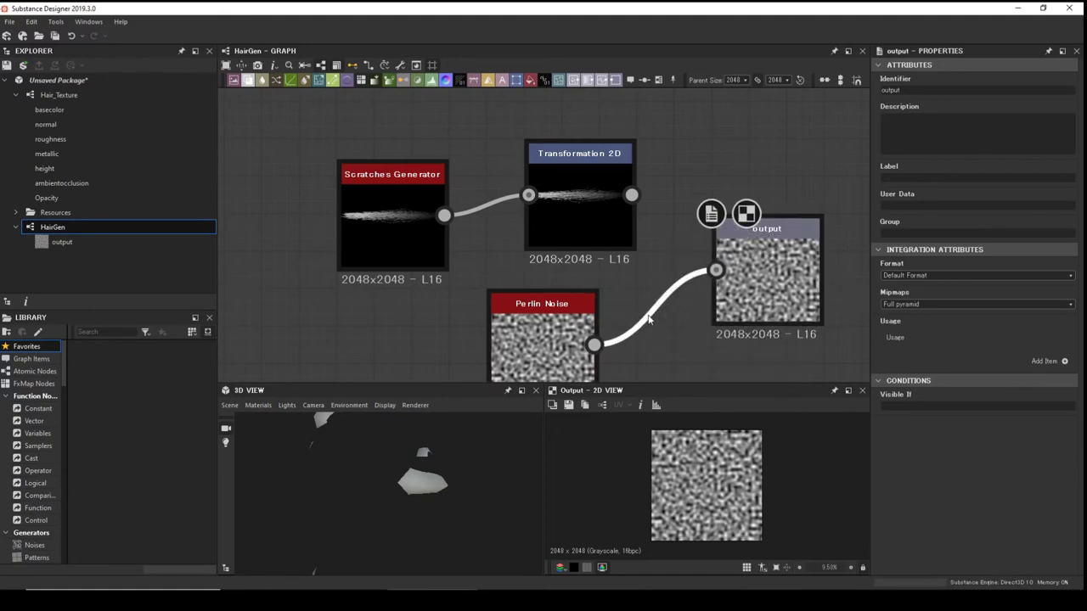
Delete the link between Perlin Noise and the Output node, and reposition both nodes to leave space between them.
{"action": "left_click", "coordinate": [648, 319]}
{"action": "key", "text": "Delete"}
{"action": "left_click_drag", "start_coordinate": [544, 335], "coordinate": [581, 336]}
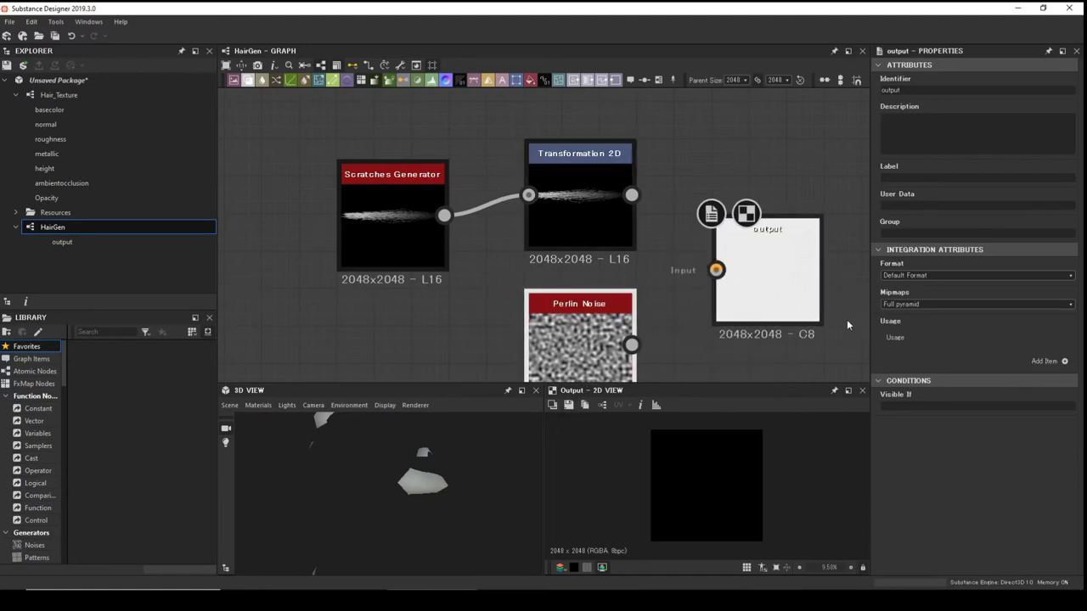
{"action": "left_click_drag", "start_coordinate": [767, 255], "coordinate": [804, 218]}
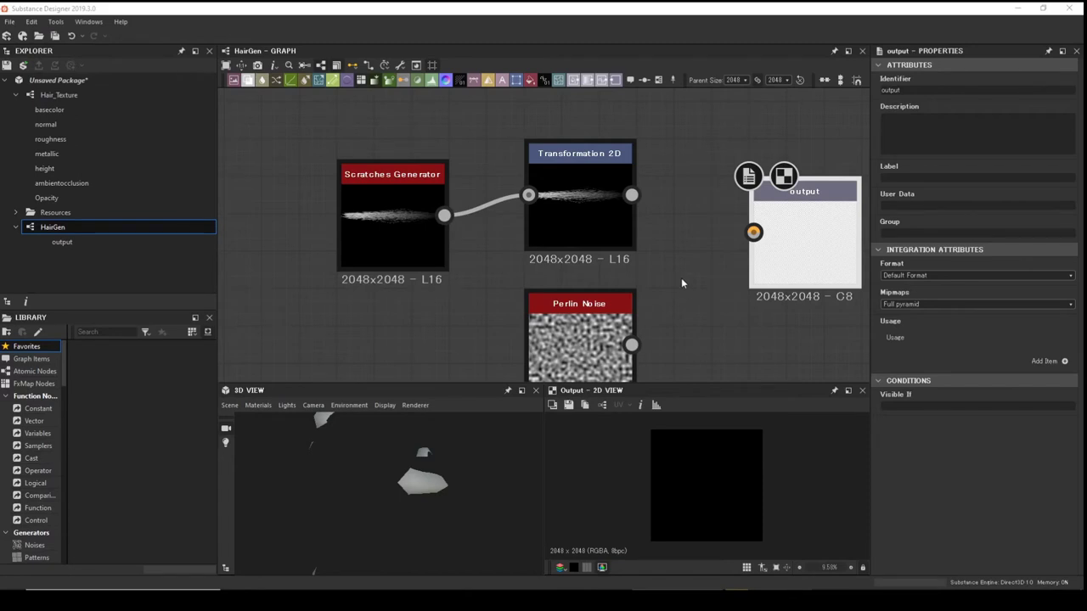
Add a Directional Warp node before the Output node, feeding Transformation 2D into its input and Perlin Noise into its intensity input.
{"action": "key", "text": "space"}
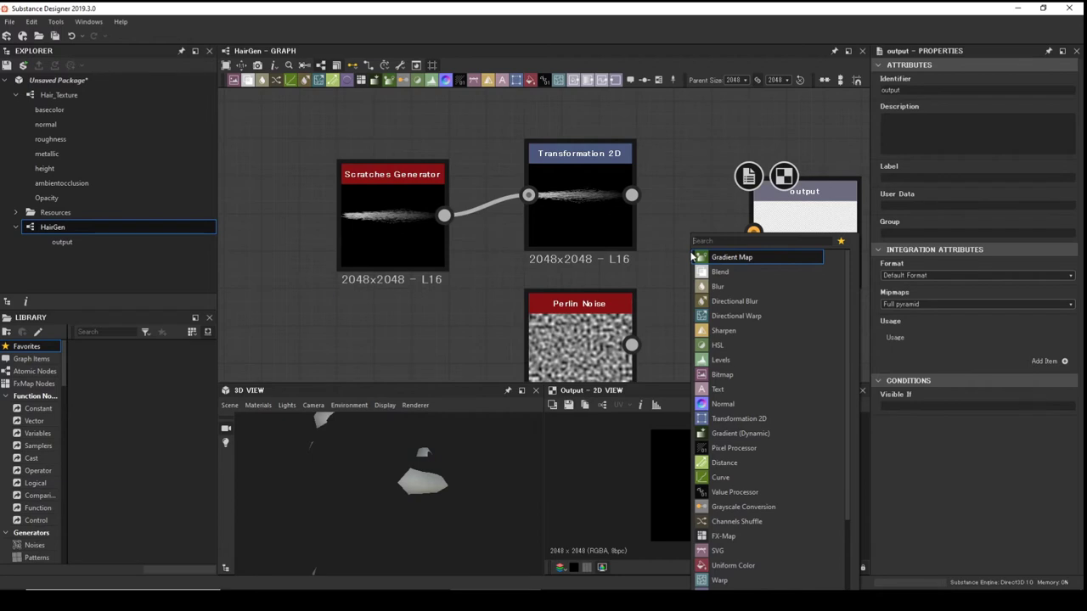
{"action": "type", "text": "di"}
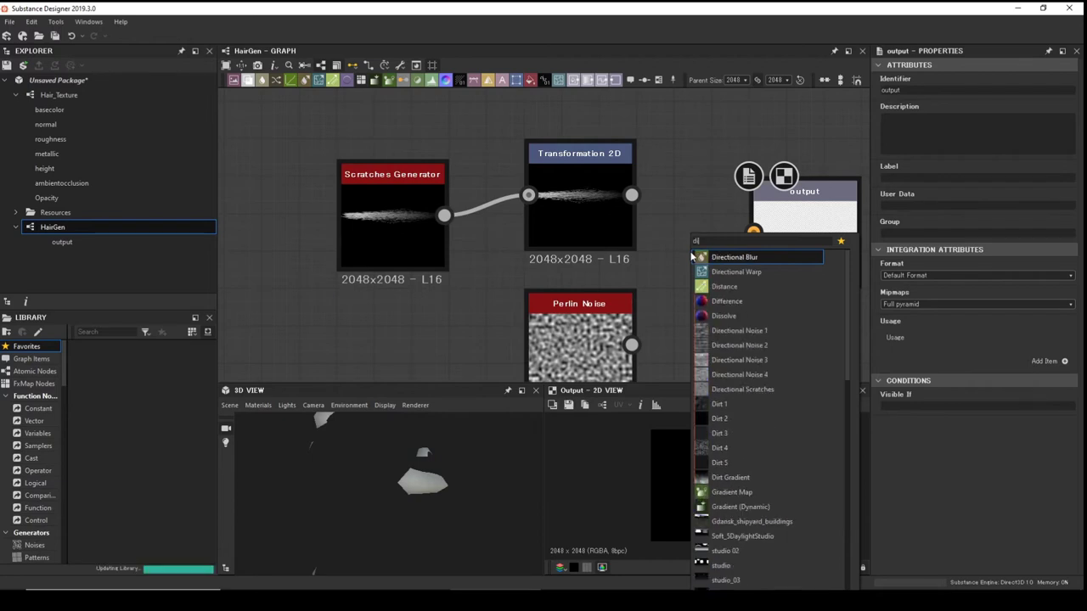
{"action": "left_click", "coordinate": [739, 272]}
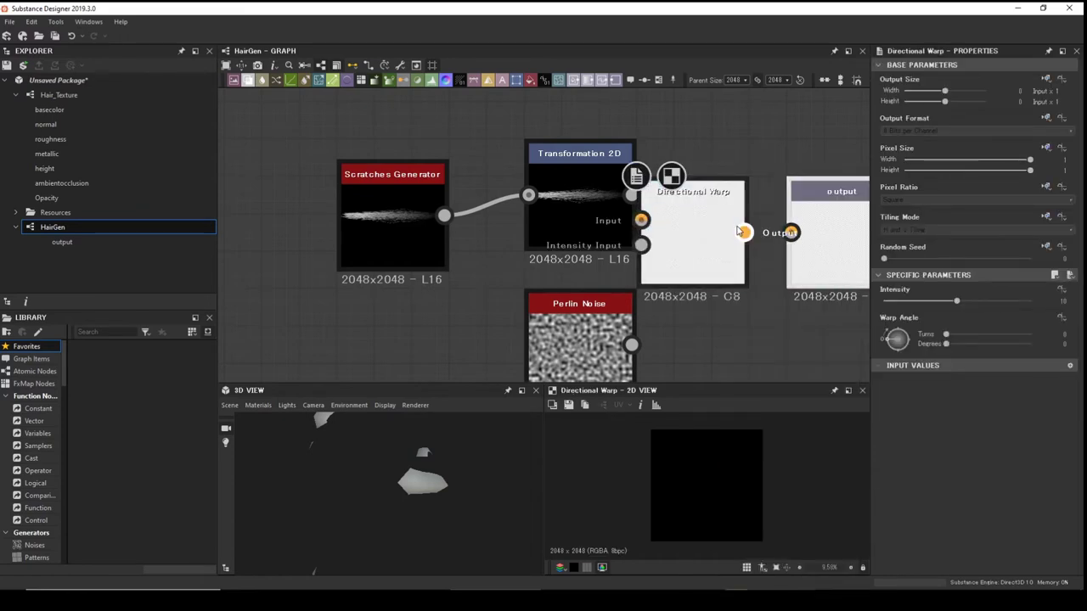
{"action": "left_click", "coordinate": [815, 242]}
{"action": "left_click_drag", "start_coordinate": [692, 191], "coordinate": [731, 266]}
{"action": "left_click_drag", "start_coordinate": [631, 195], "coordinate": [680, 295]}
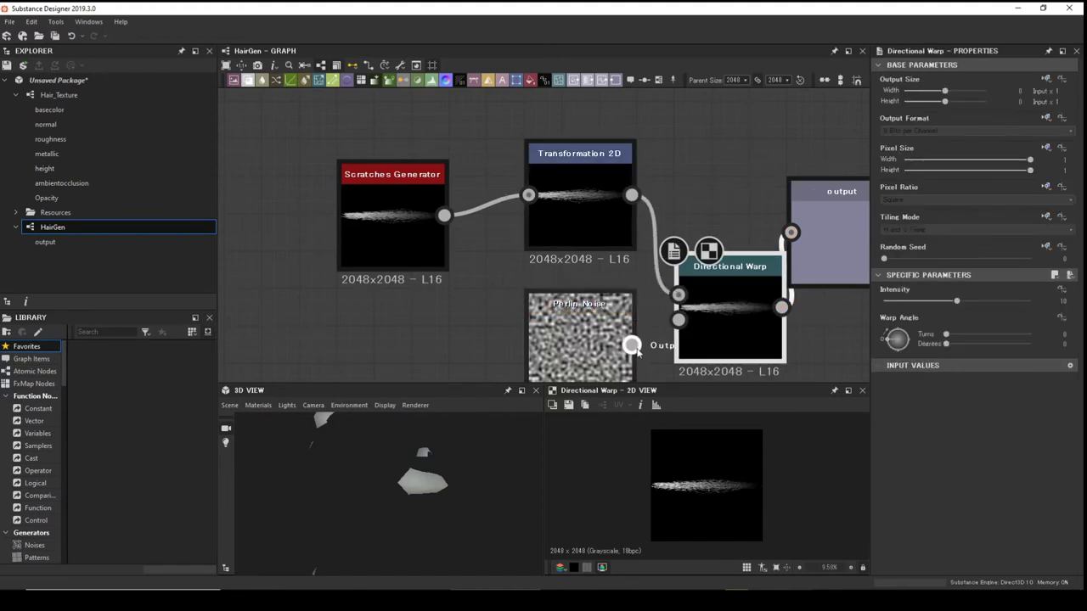
{"action": "left_click_drag", "start_coordinate": [632, 344], "coordinate": [679, 320]}
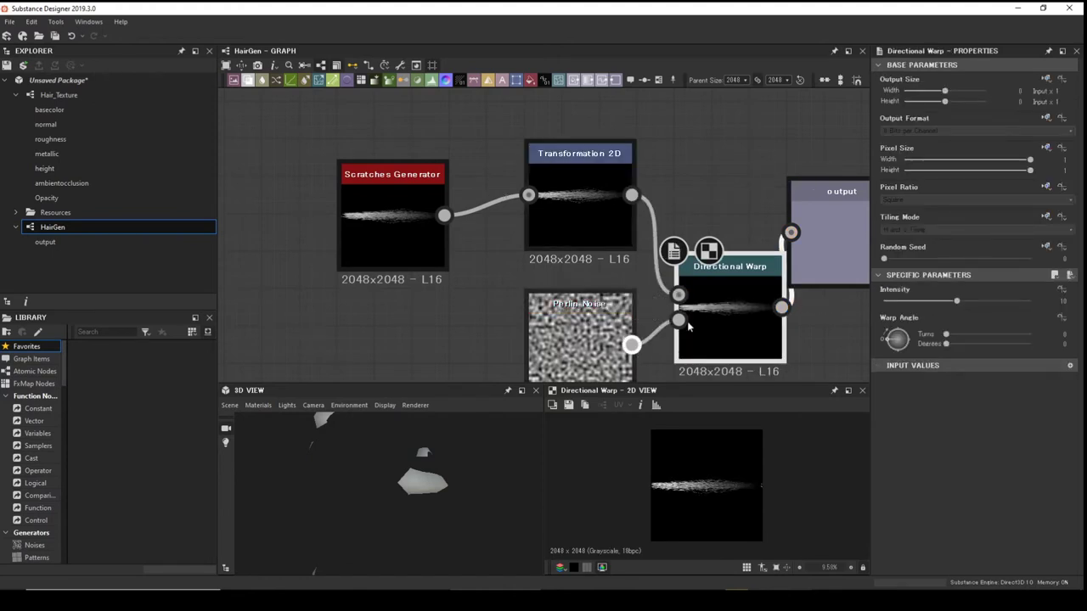
Set the Perlin Noise scale to 19 while checking the warped strands in the 2D view.
{"action": "left_click", "coordinate": [593, 325]}
{"action": "scroll", "coordinate": [656, 464], "scroll_direction": "up", "scroll_amount": 3}
{"action": "scroll", "coordinate": [657, 464], "scroll_direction": "up", "scroll_amount": 1}
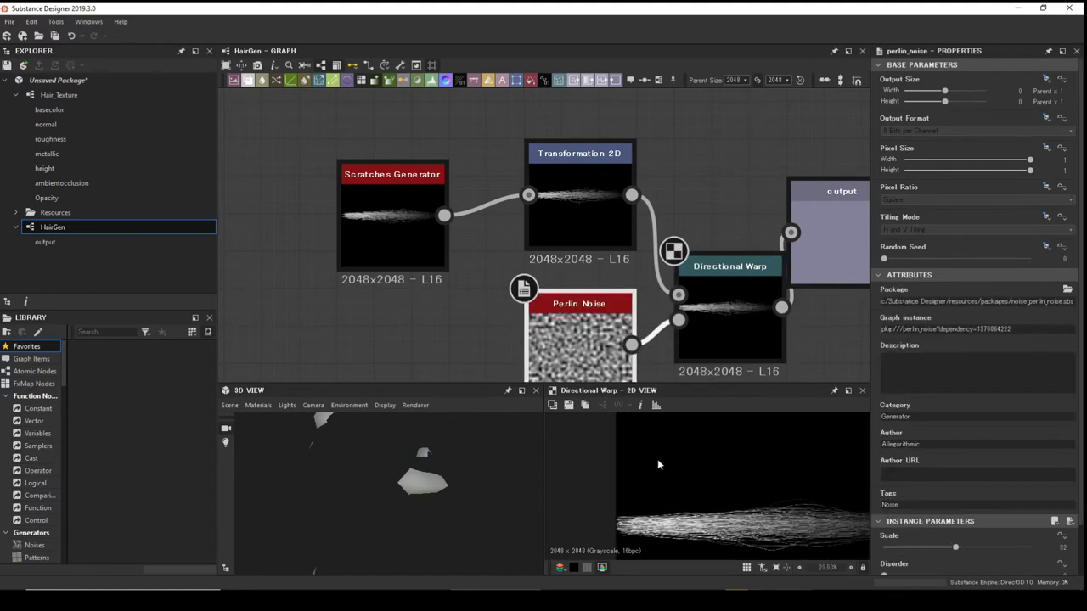
{"action": "scroll", "coordinate": [922, 429], "scroll_direction": "down", "scroll_amount": 1}
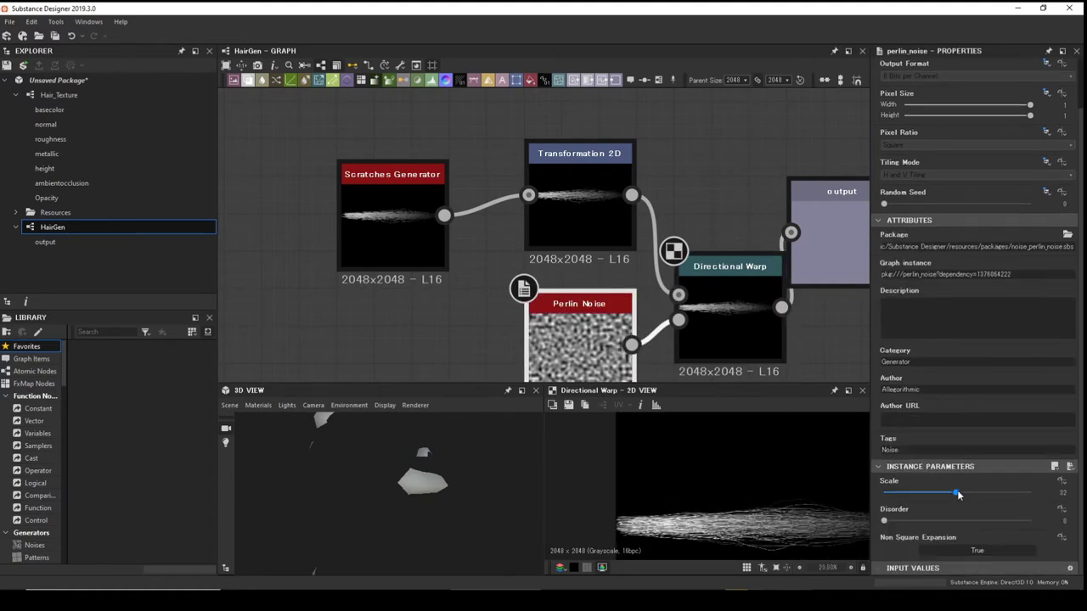
{"action": "left_click_drag", "start_coordinate": [955, 493], "coordinate": [926, 501]}
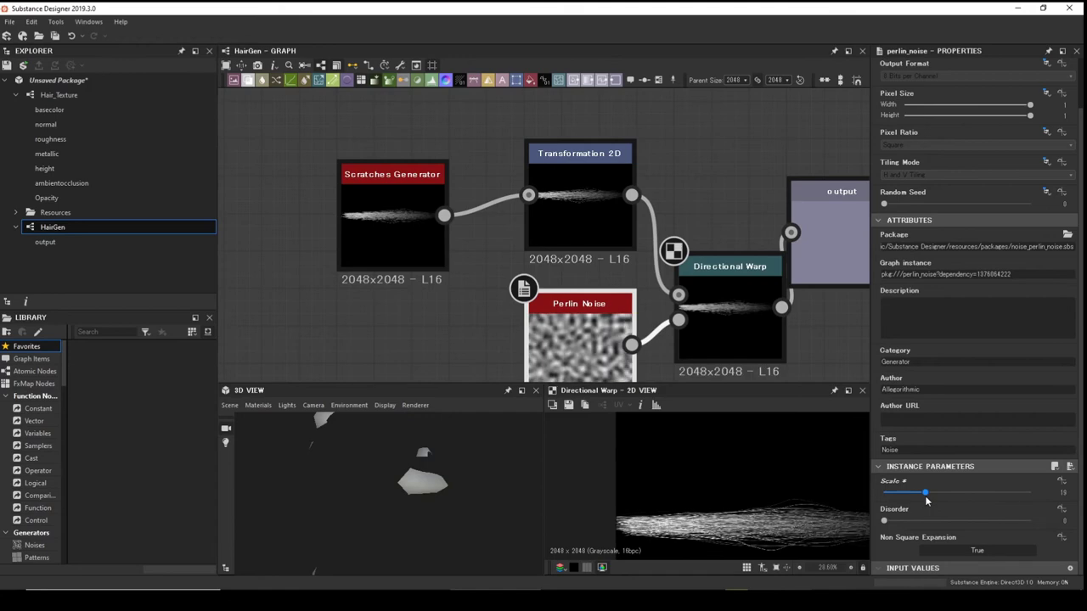
Set the Directional Warp intensity to 13.92.
{"action": "left_click", "coordinate": [712, 316]}
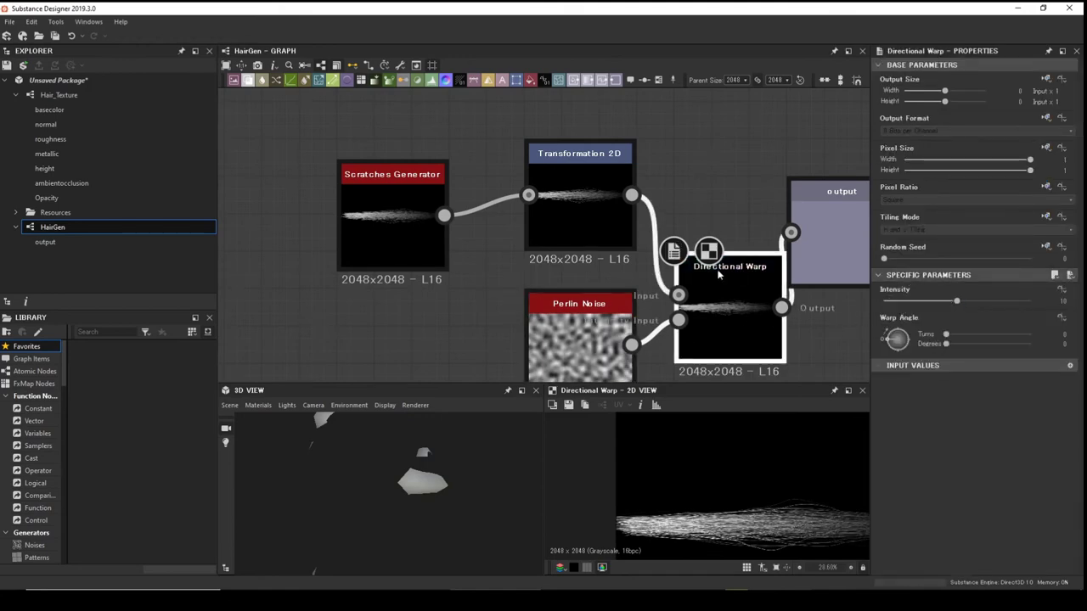
{"action": "left_click_drag", "start_coordinate": [957, 303], "coordinate": [988, 310]}
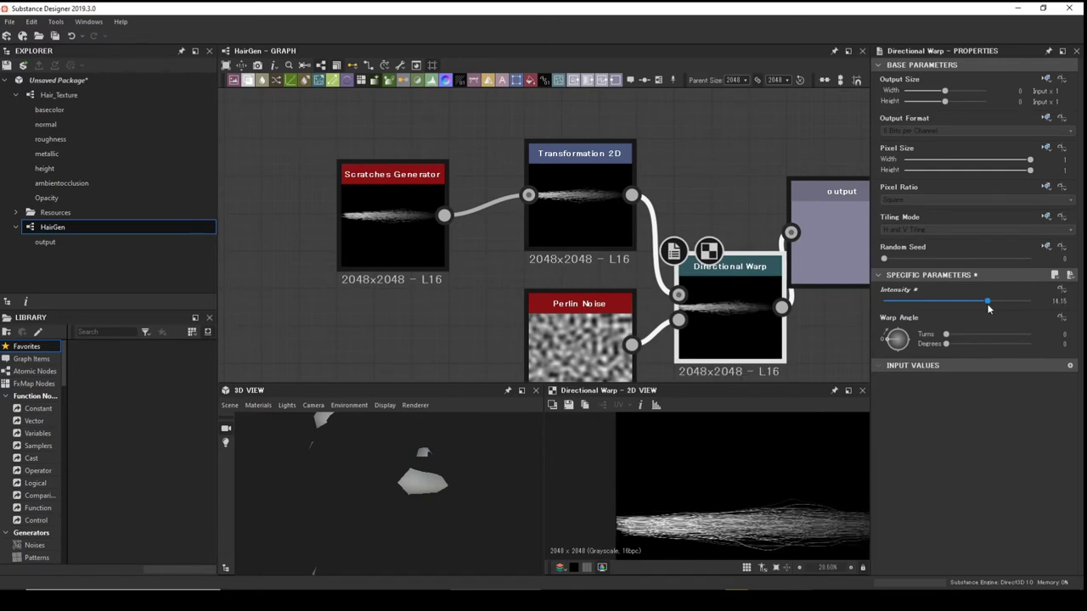
{"action": "left_click_drag", "start_coordinate": [988, 304], "coordinate": [986, 307]}
Spread out the Scratches Generator, Transformation 2D, Directional Warp and Perlin Noise nodes for a tidier HairGen graph.
{"action": "left_click_drag", "start_coordinate": [391, 229], "coordinate": [353, 226]}
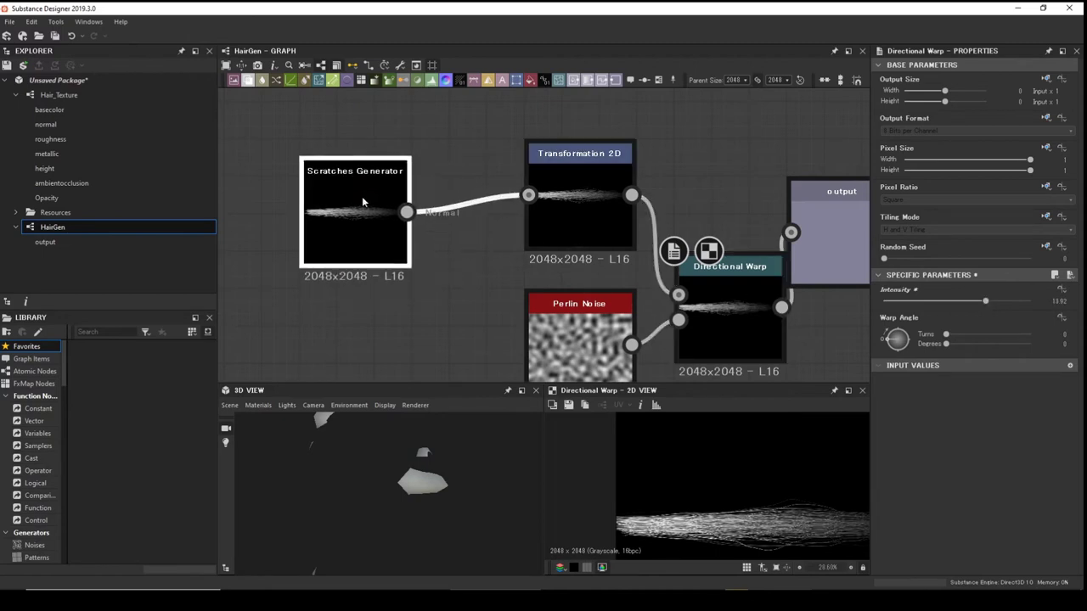
{"action": "left_click_drag", "start_coordinate": [563, 187], "coordinate": [507, 164]}
{"action": "left_click_drag", "start_coordinate": [729, 315], "coordinate": [691, 279]}
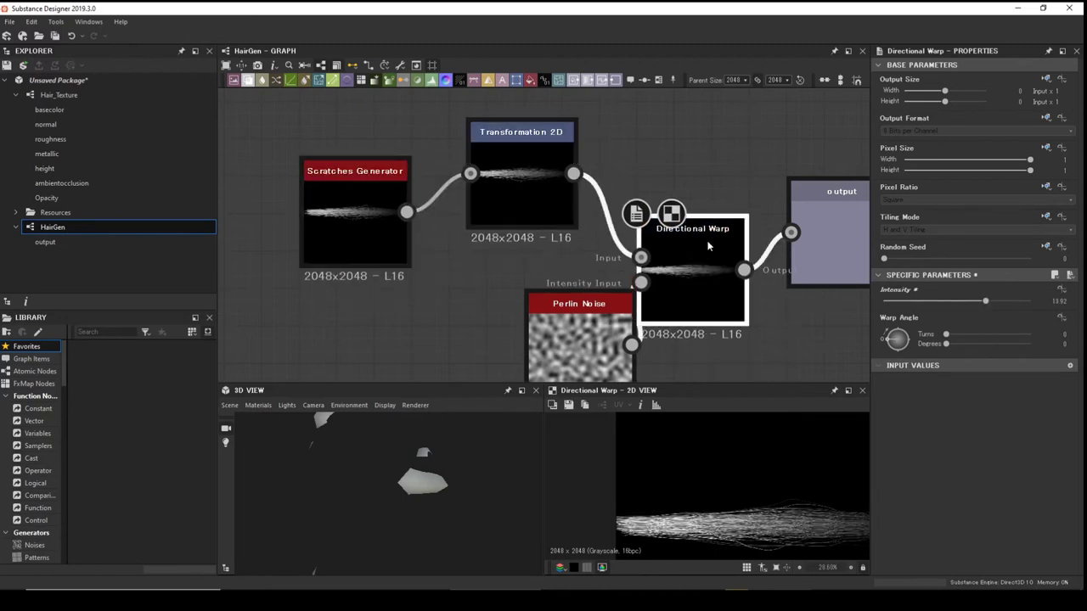
{"action": "left_click_drag", "start_coordinate": [577, 316], "coordinate": [499, 314]}
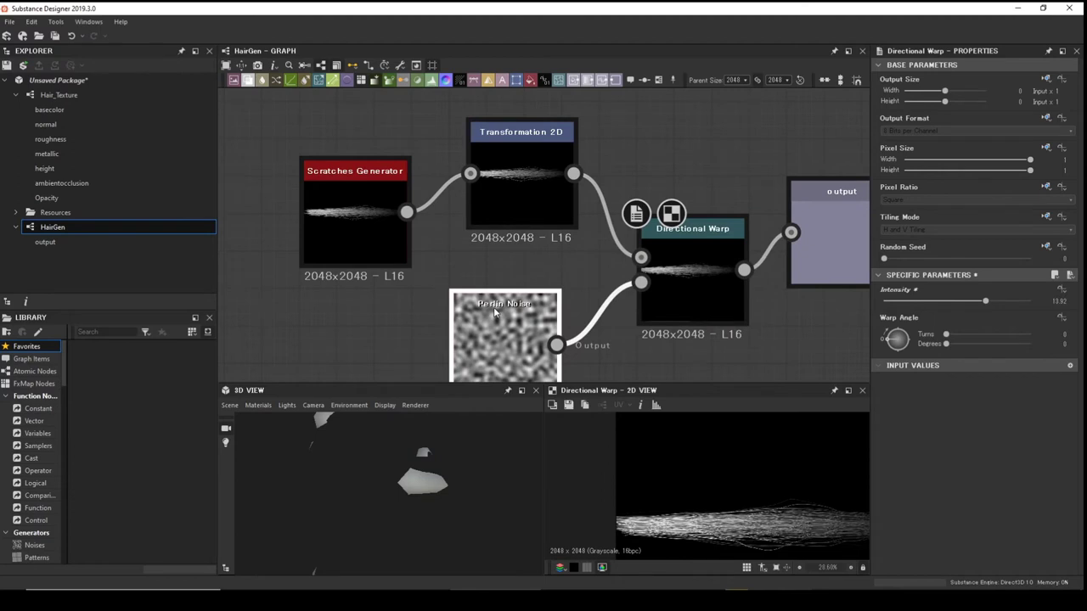
{"action": "scroll", "coordinate": [555, 212], "scroll_direction": "down", "scroll_amount": 2}
{"action": "scroll", "coordinate": [555, 218], "scroll_direction": "up", "scroll_amount": 1}
Rotate the Transformation 2D node a quarter turn clockwise in the 2D view so the strands hang vertically.
{"action": "left_click", "coordinate": [549, 225]}
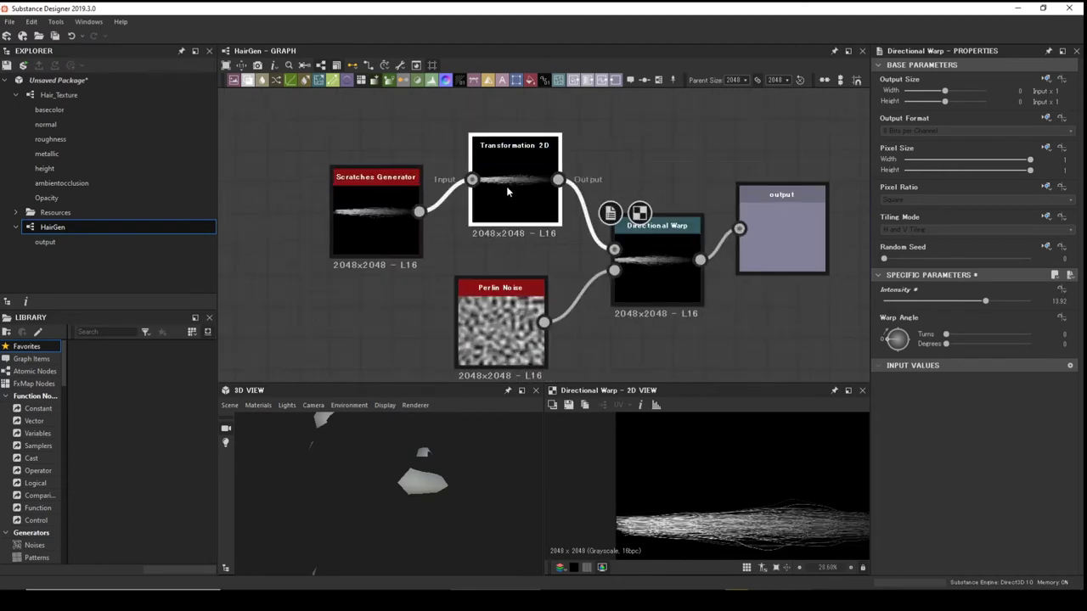
{"action": "scroll", "coordinate": [807, 497], "scroll_direction": "down", "scroll_amount": 1}
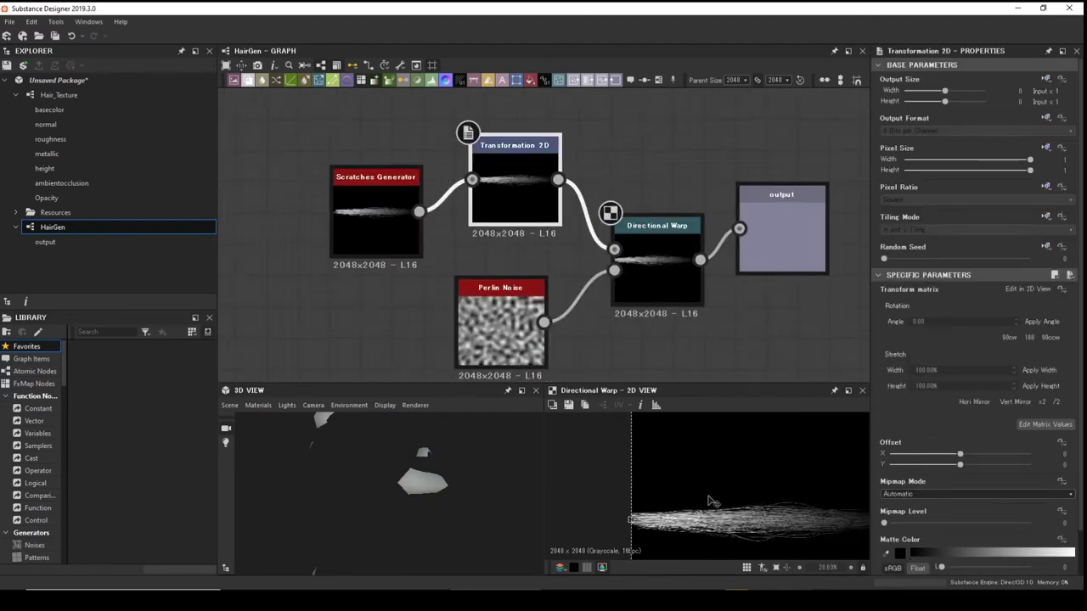
{"action": "left_click_drag", "start_coordinate": [863, 480], "coordinate": [768, 564]}
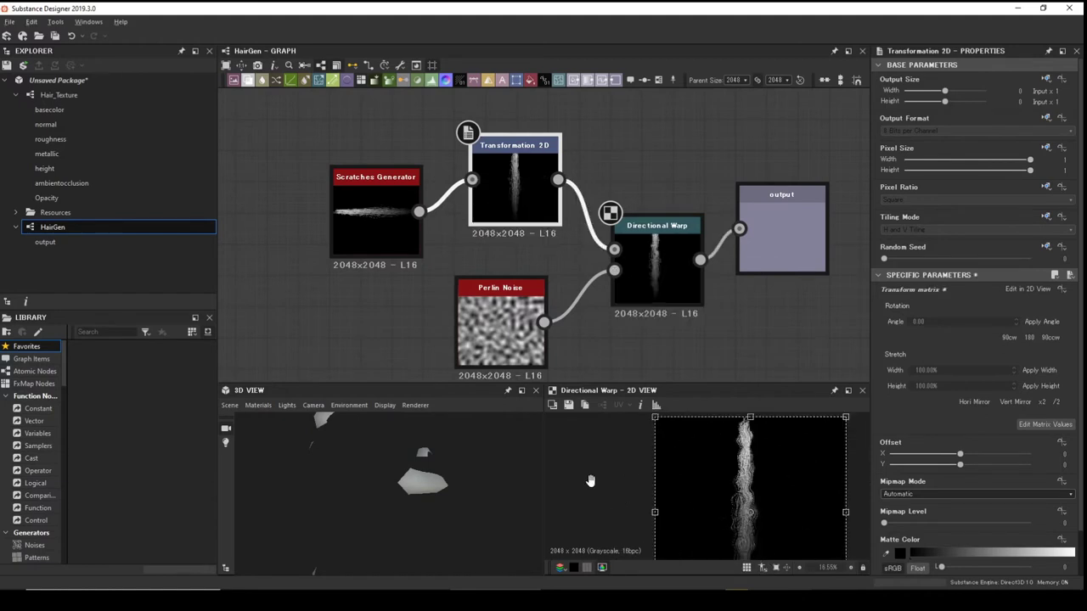
Set the Perlin Noise scale to 8 for broader waves in the vertical strands.
{"action": "scroll", "coordinate": [587, 478], "scroll_direction": "down", "scroll_amount": 4}
{"action": "scroll", "coordinate": [680, 501], "scroll_direction": "up", "scroll_amount": 5}
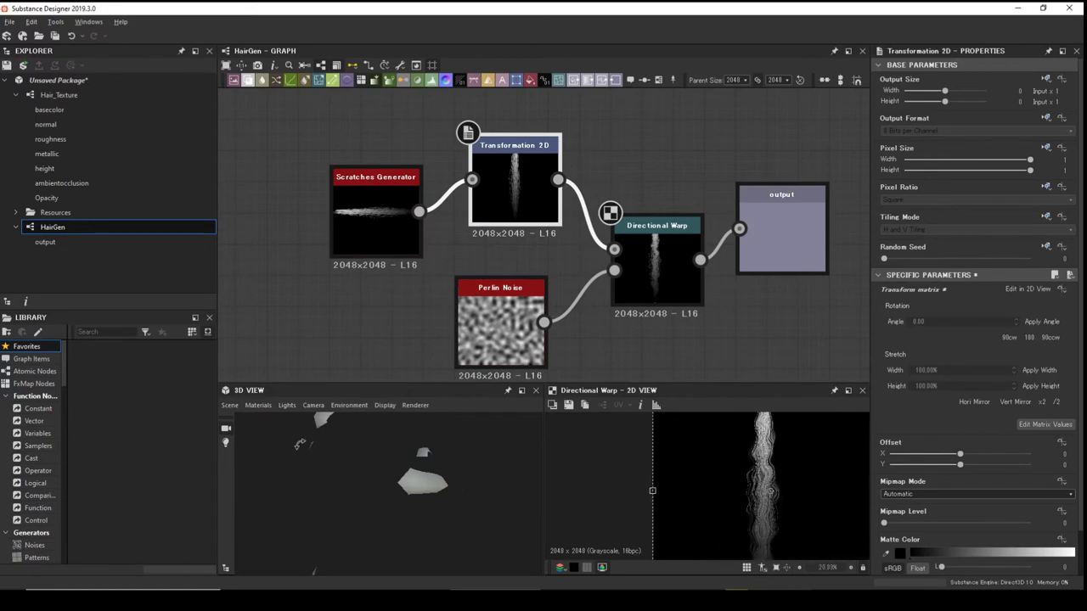
{"action": "middle_click_drag", "start_coordinate": [571, 488], "coordinate": [539, 498]}
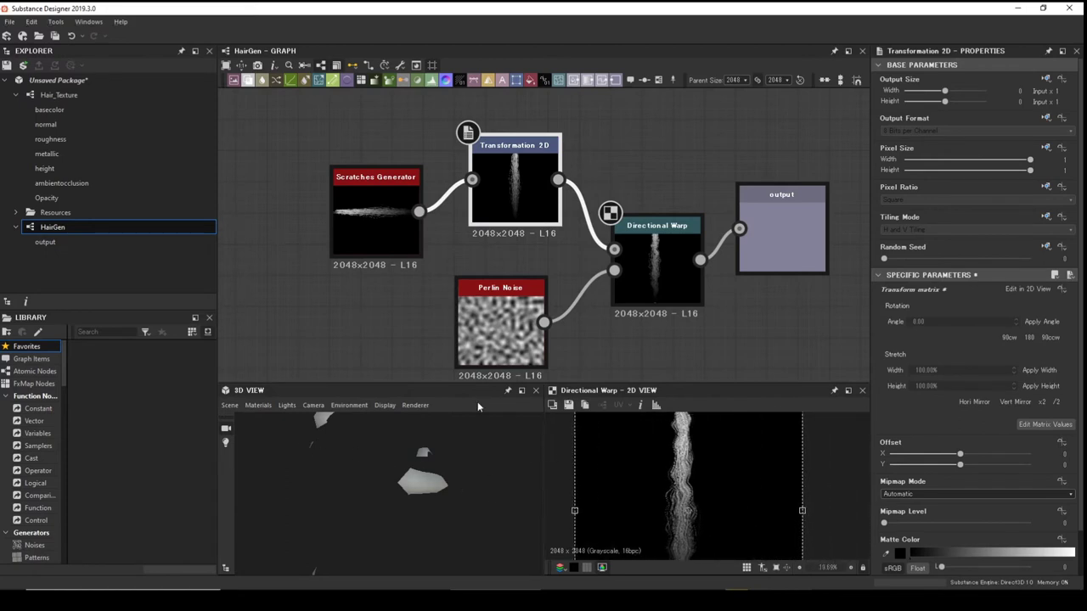
{"action": "left_click", "coordinate": [510, 334]}
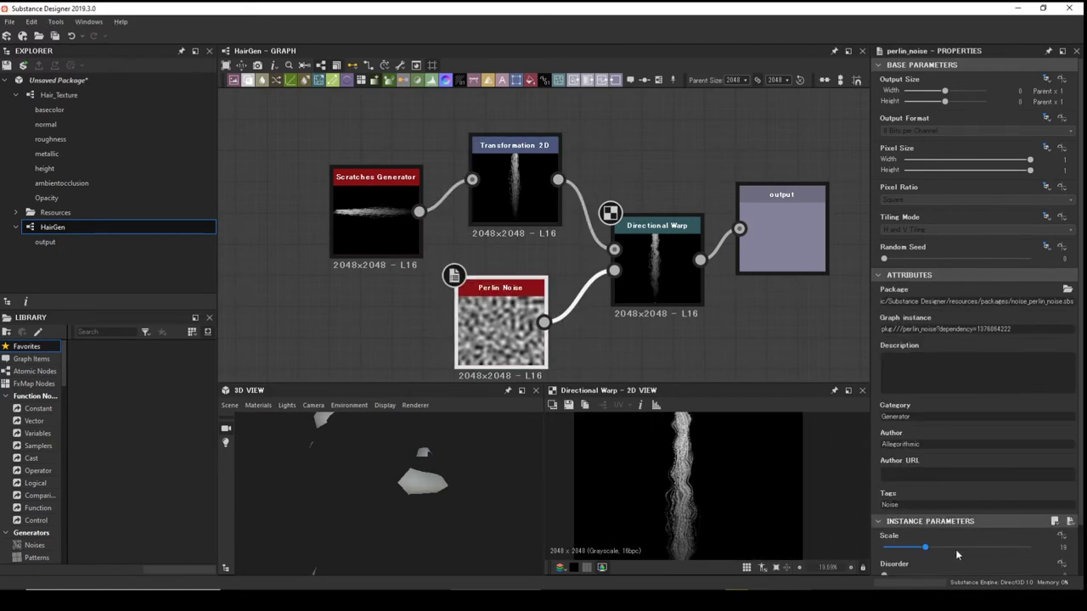
{"action": "mouse_move", "coordinate": [925, 548]}
{"action": "left_mouse_down"}
{"action": "mouse_move", "coordinate": [883, 550]}
{"action": "mouse_move", "coordinate": [967, 547]}
{"action": "mouse_move", "coordinate": [905, 550]}
{"action": "left_mouse_up"}
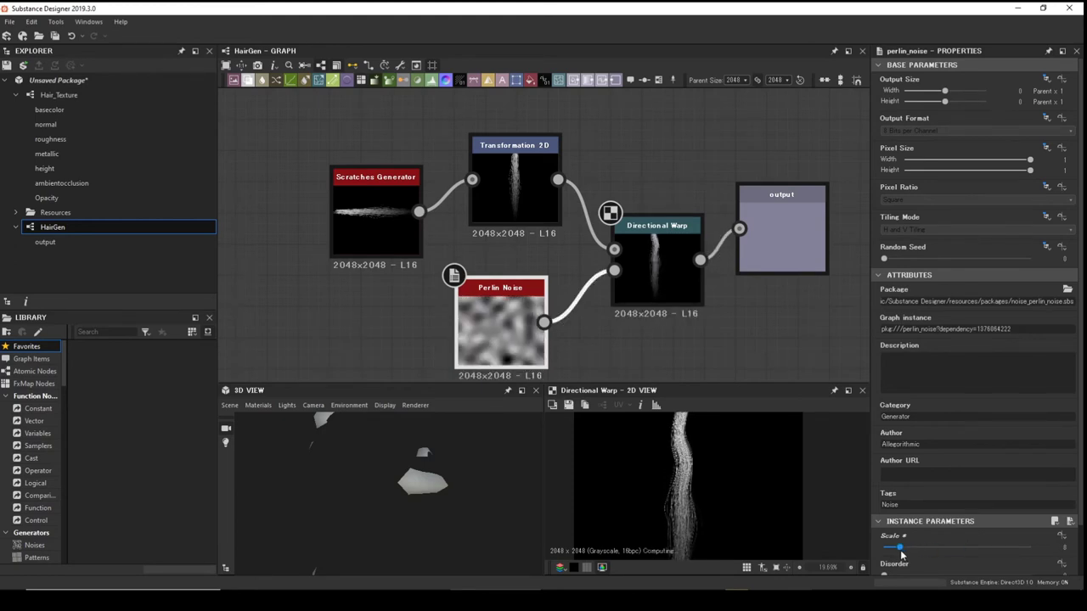
Set both the identifier and the label of the HairGen graph's Output node to Hair.
{"action": "left_click", "coordinate": [765, 216]}
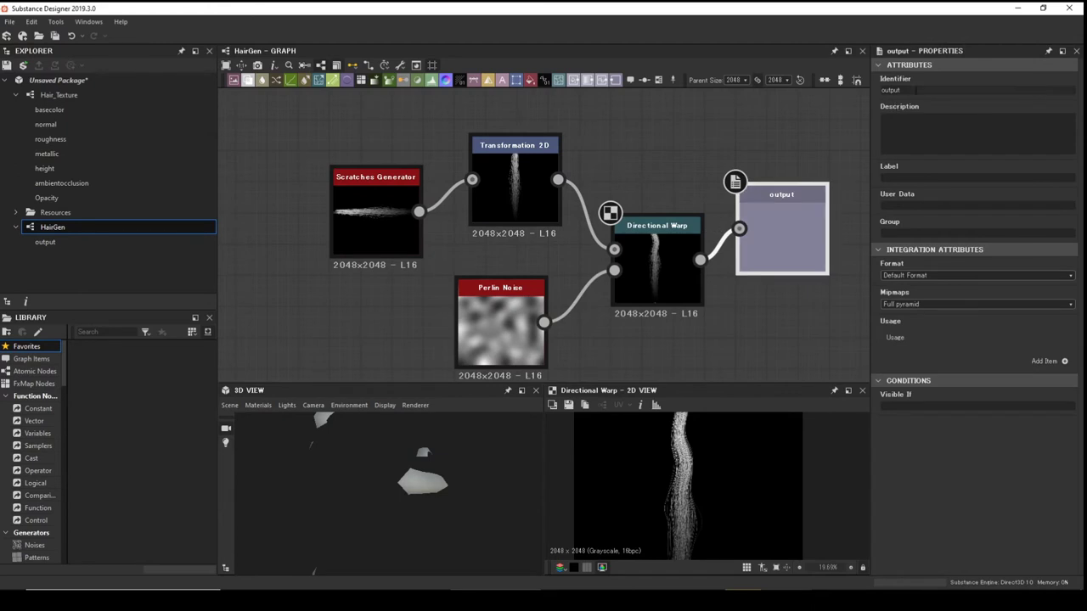
{"action": "double_click", "coordinate": [915, 89]}
{"action": "type", "text": "Hair"}
{"action": "left_click", "coordinate": [919, 176]}
{"action": "scroll", "coordinate": [633, 202], "scroll_direction": "up", "scroll_amount": 2}
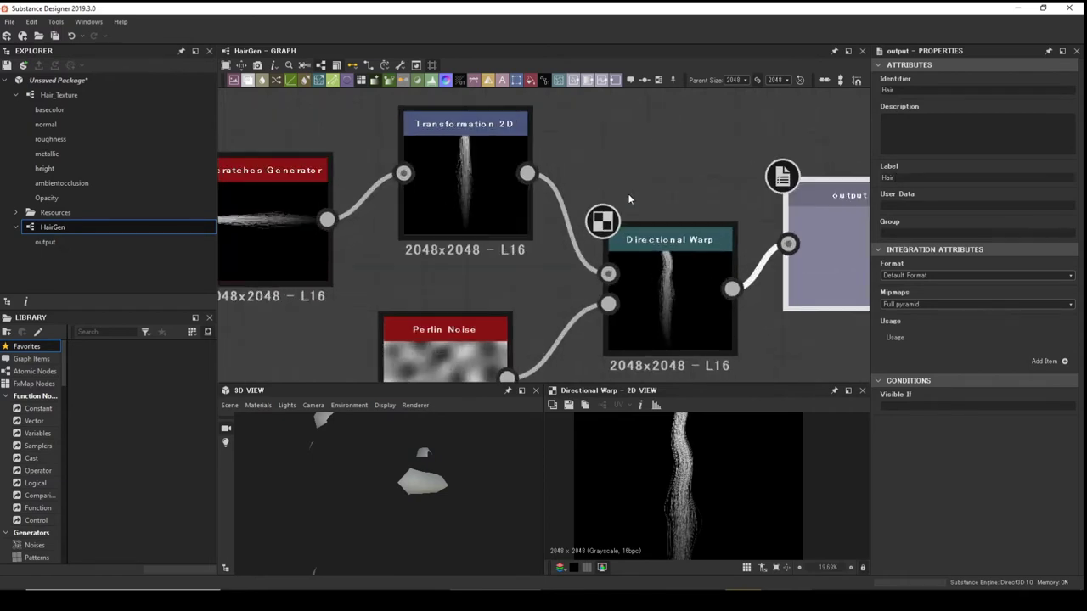
{"action": "scroll", "coordinate": [629, 199], "scroll_direction": "down", "scroll_amount": 4}
{"action": "scroll", "coordinate": [629, 199], "scroll_direction": "up", "scroll_amount": 2}
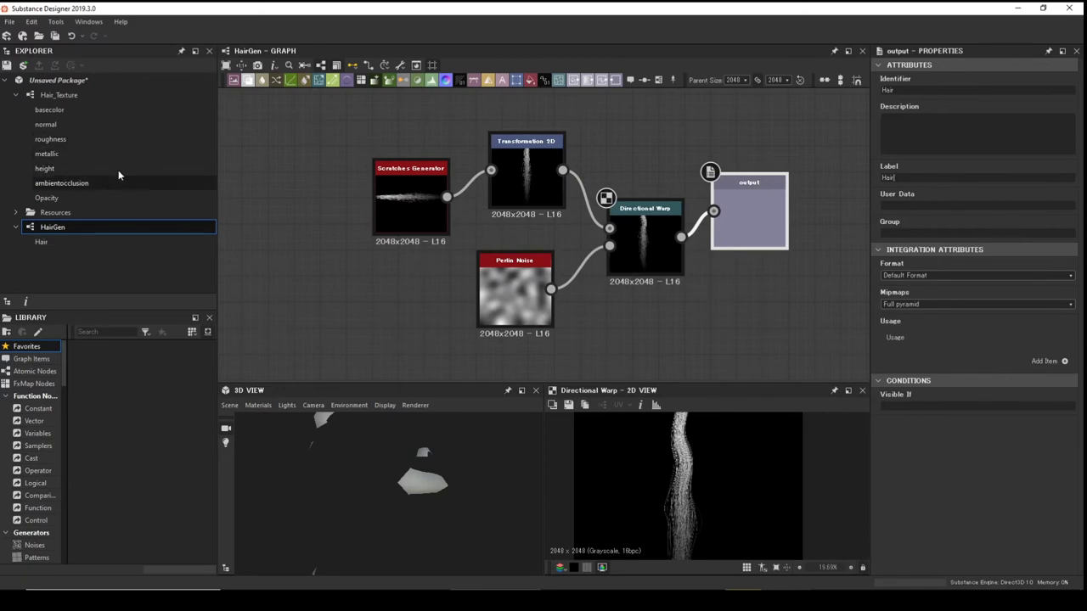
Open the Hair_Texture graph.
{"action": "left_click", "coordinate": [65, 94]}
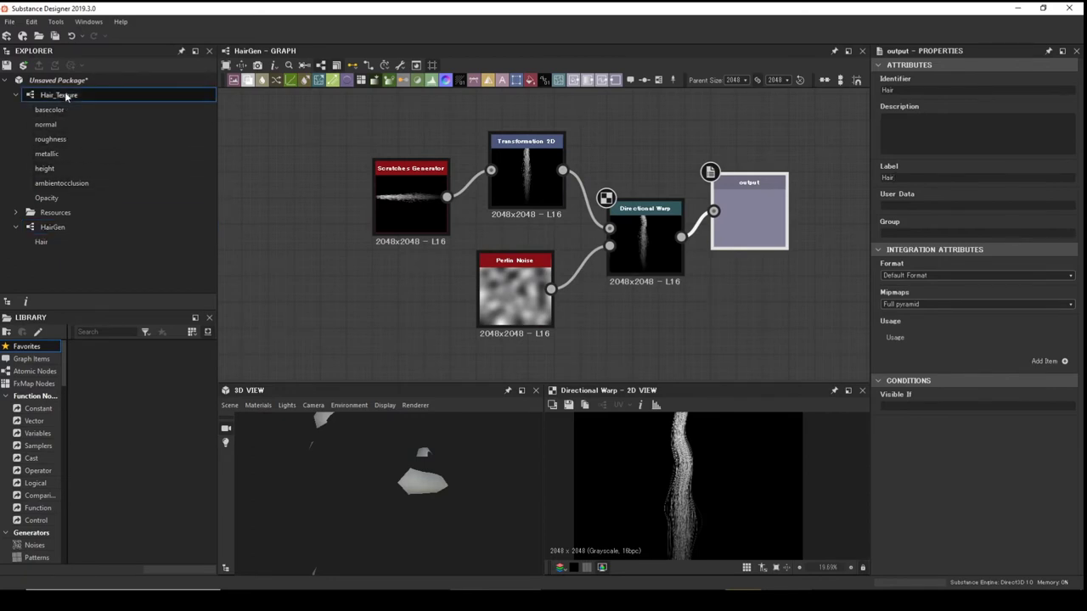
{"action": "left_click", "coordinate": [41, 94]}
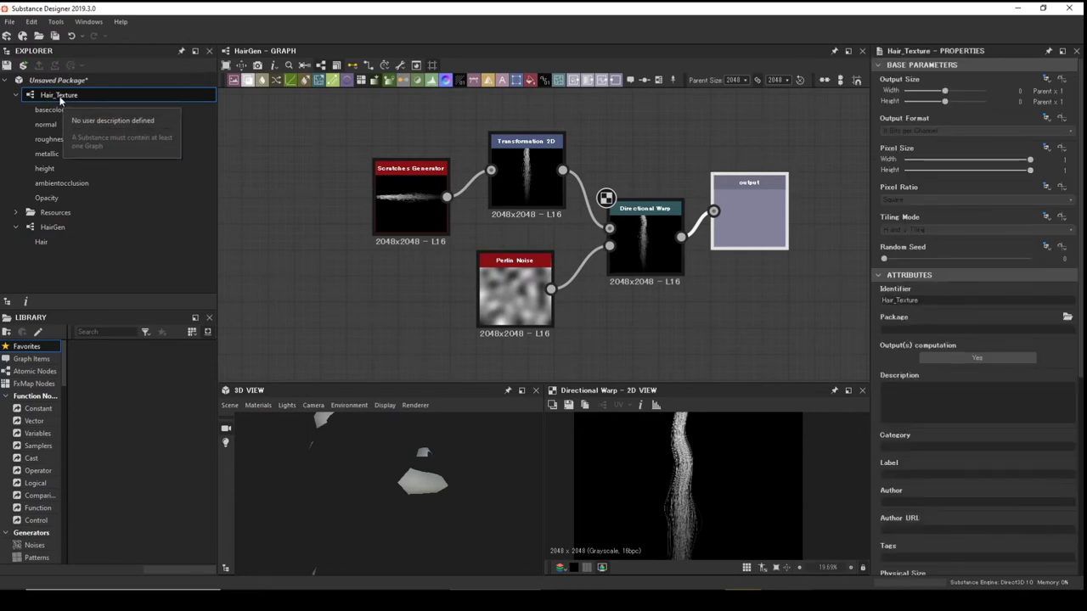
{"action": "double_click", "coordinate": [59, 95]}
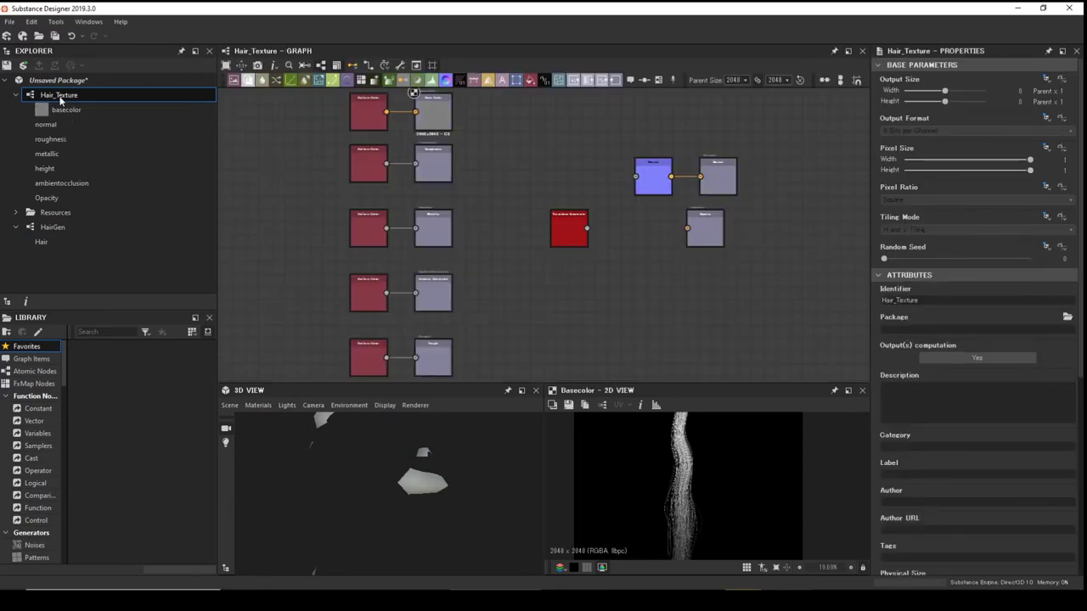
Move the Opacity output farther right in the Hair_Texture graph and reposition the Scratches Generator below the Normal nodes.
{"action": "scroll", "coordinate": [513, 225], "scroll_direction": "up", "scroll_amount": 4}
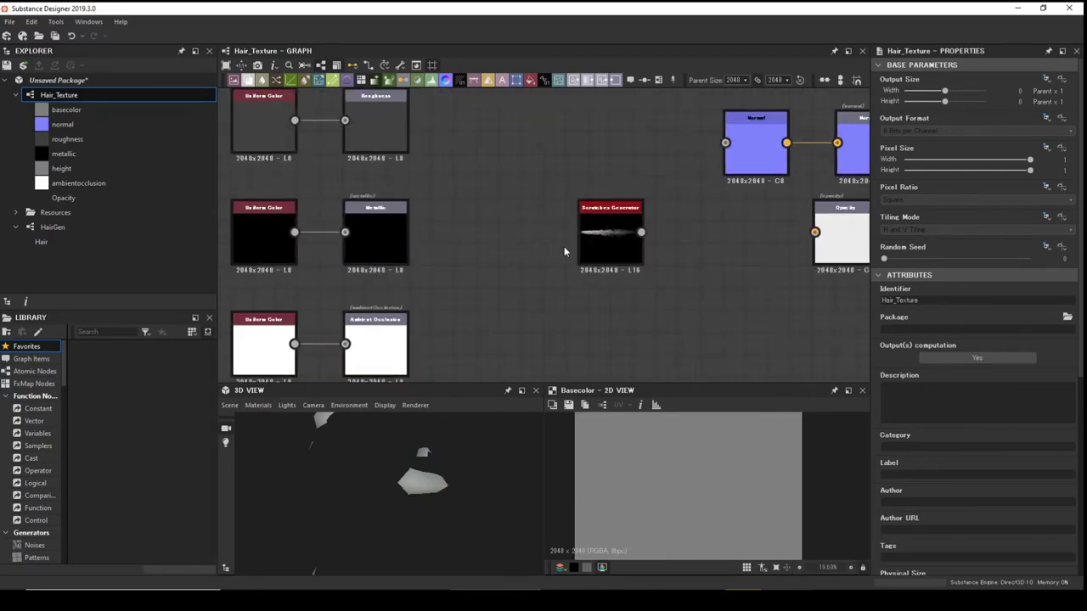
{"action": "middle_click_drag", "start_coordinate": [654, 222], "coordinate": [417, 219]}
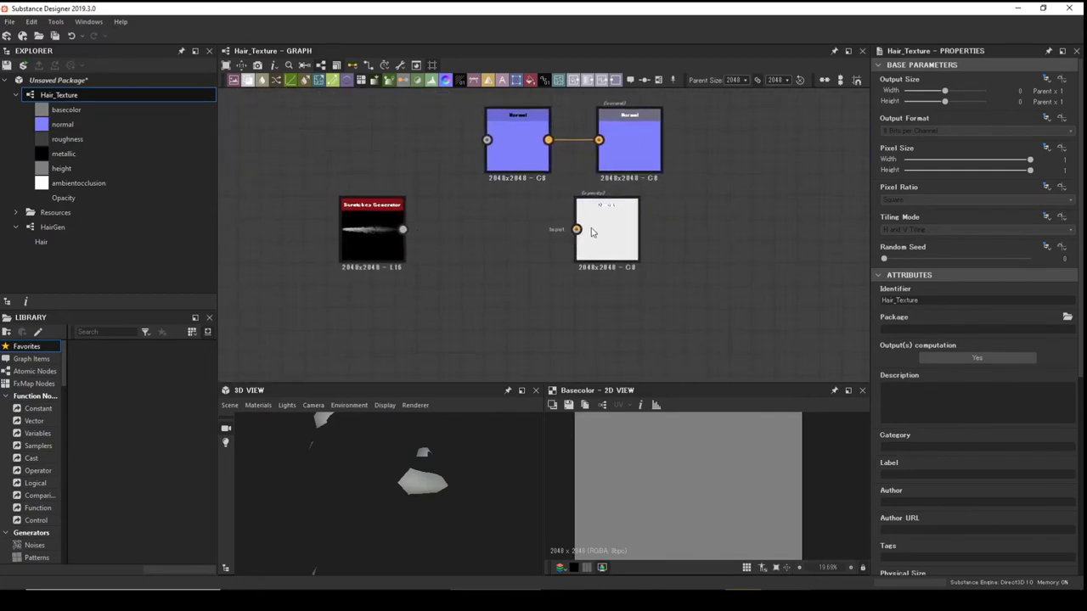
{"action": "left_click_drag", "start_coordinate": [605, 229], "coordinate": [695, 229]}
{"action": "left_click", "coordinate": [358, 235]}
{"action": "left_click_drag", "start_coordinate": [357, 235], "coordinate": [436, 258]}
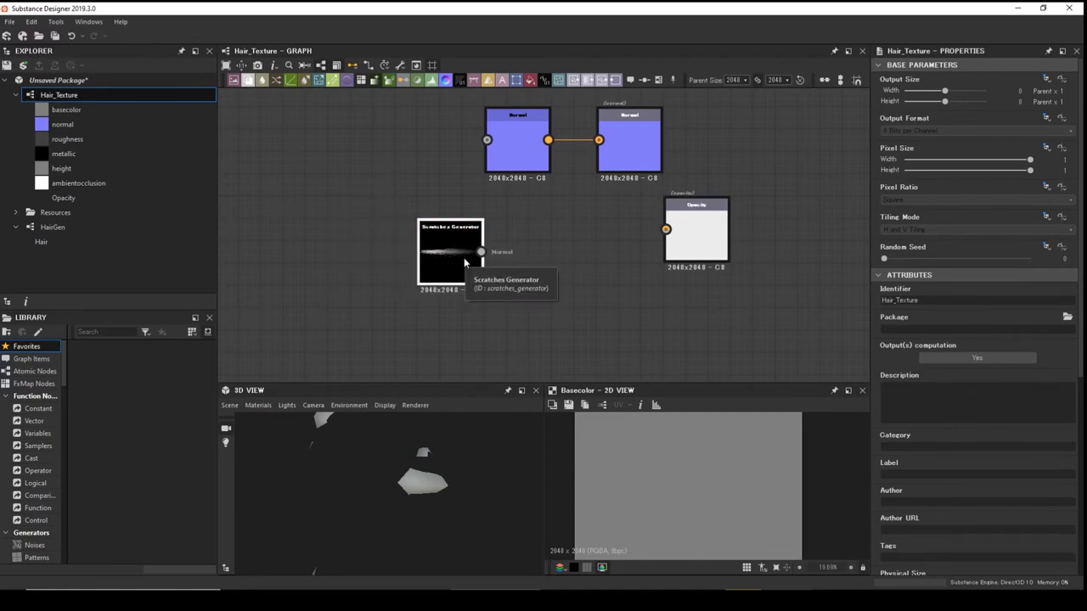
Delete the Scratches Generator node from the Hair_Texture graph.
{"action": "key", "text": "Delete"}
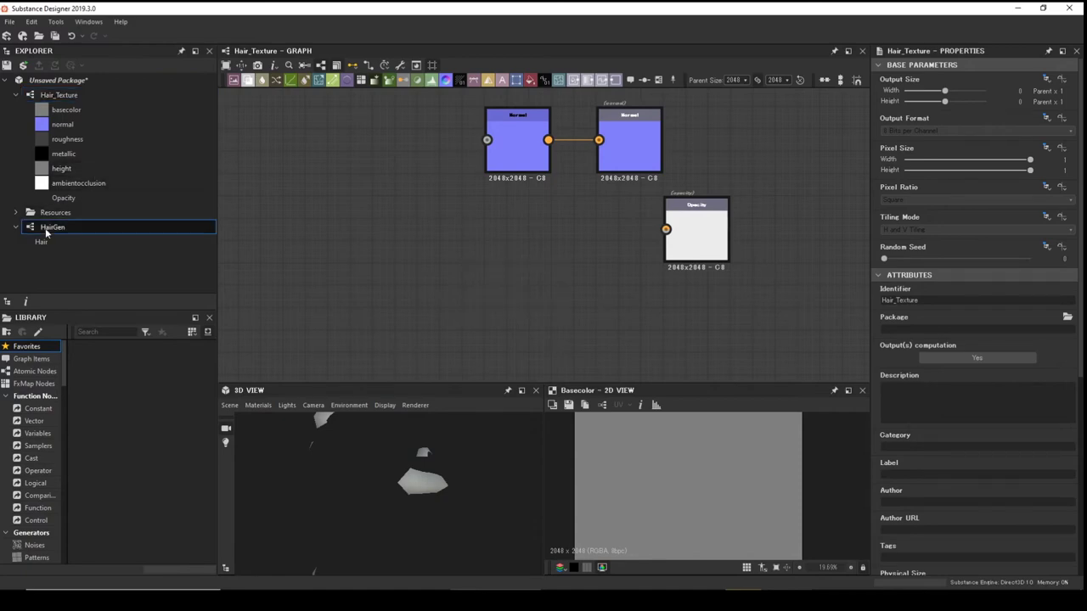
Place four instances of the HairGen graph in the Hair_Texture graph.
{"action": "left_click_drag", "start_coordinate": [45, 227], "coordinate": [422, 252]}
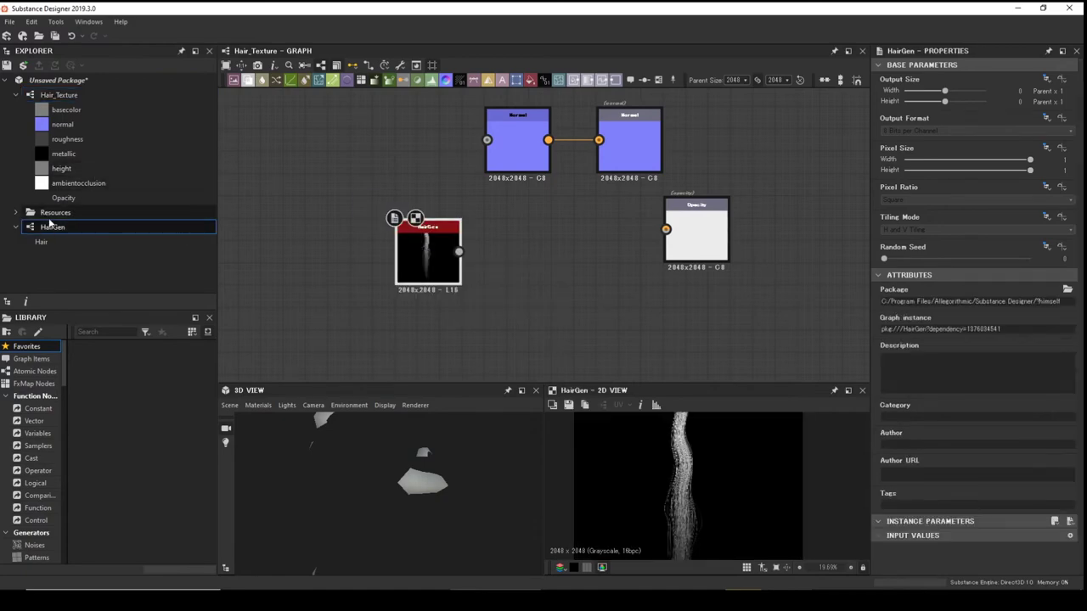
{"action": "left_click_drag", "start_coordinate": [90, 228], "coordinate": [507, 330]}
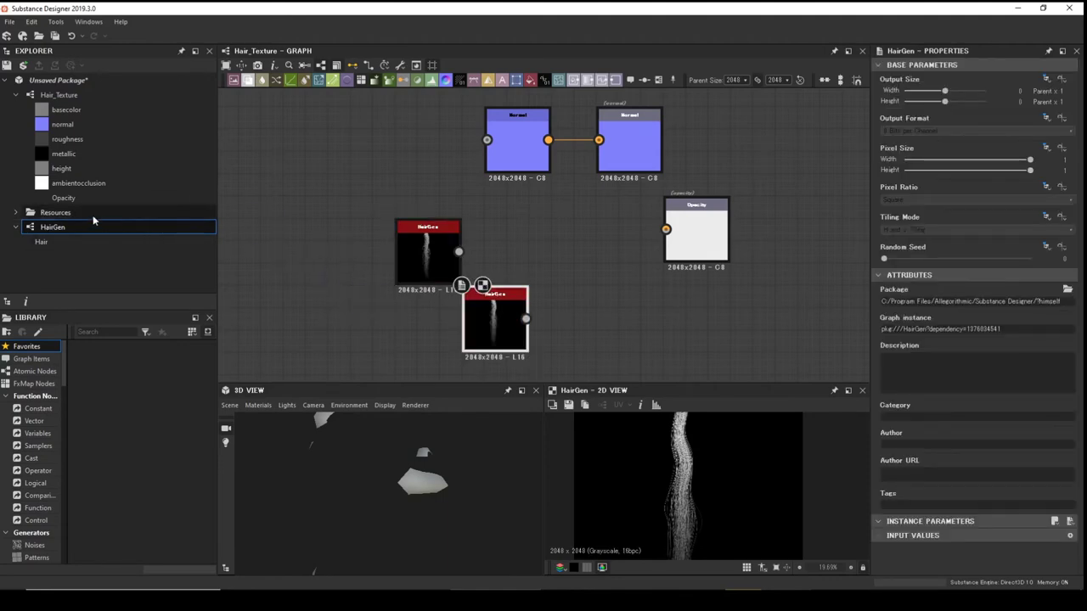
{"action": "left_click_drag", "start_coordinate": [51, 227], "coordinate": [367, 174]}
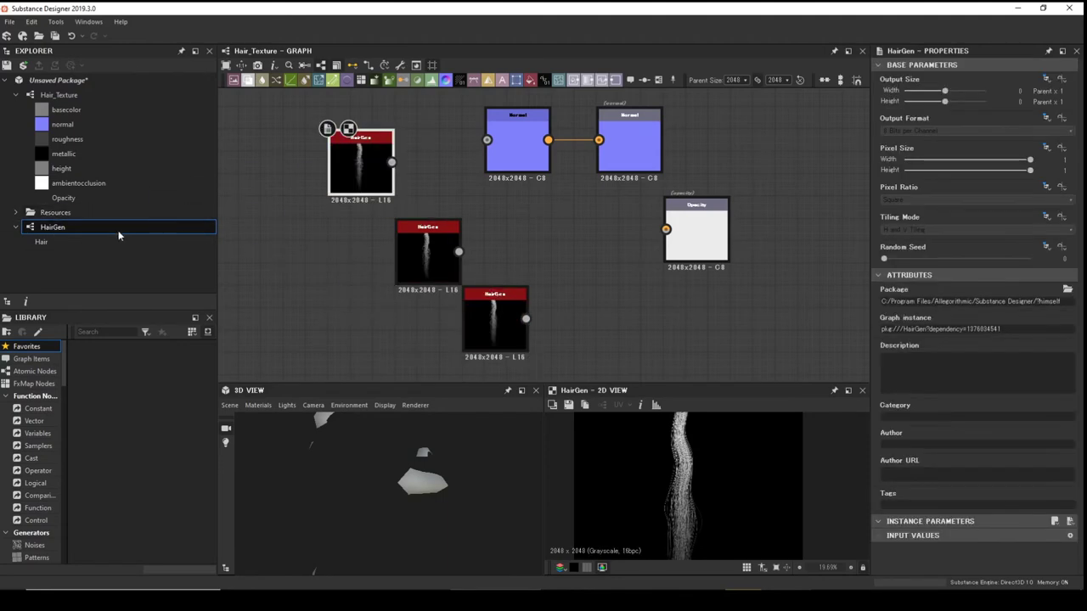
{"action": "left_click_drag", "start_coordinate": [47, 230], "coordinate": [316, 270]}
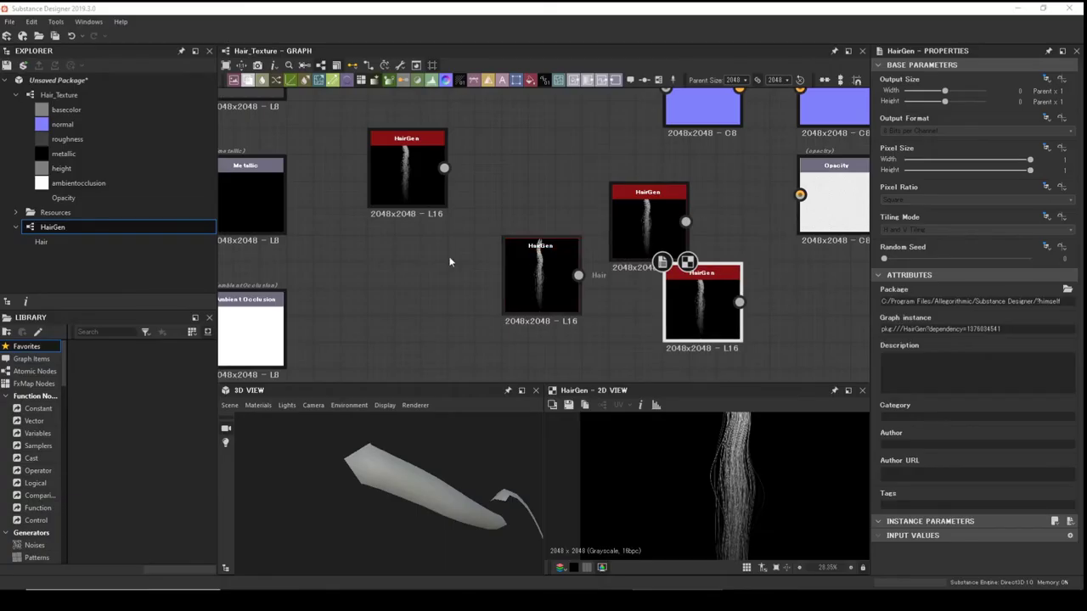
Delete all four HairGen instances from the Hair_Texture graph.
{"action": "left_click", "coordinate": [680, 313]}
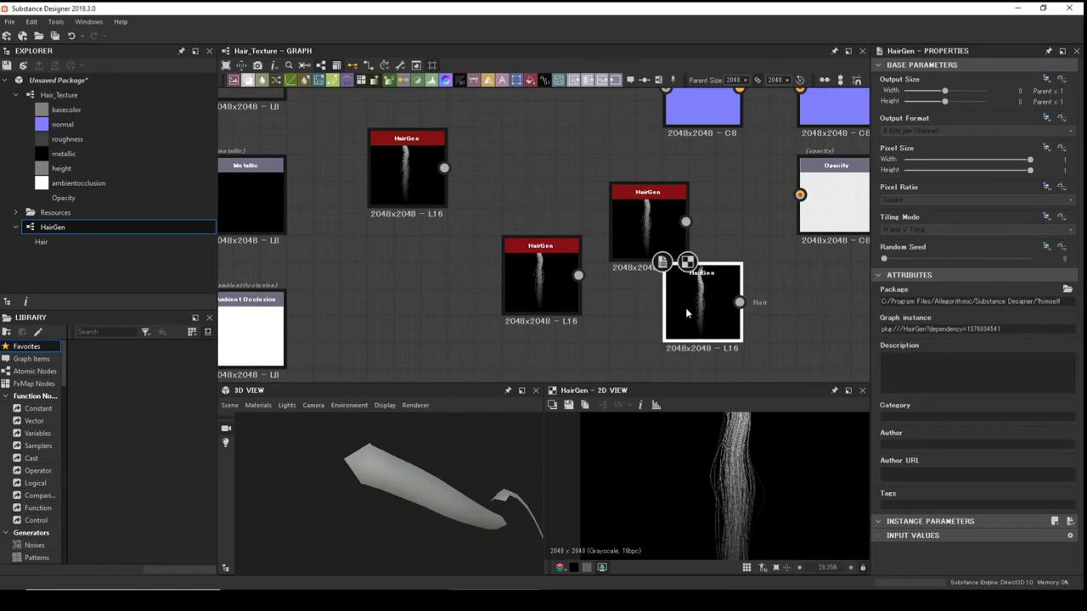
{"action": "key", "text": "Delete"}
{"action": "left_click", "coordinate": [650, 225]}
{"action": "key", "text": "Delete"}
{"action": "left_click", "coordinate": [531, 276]}
{"action": "key", "text": "Delete"}
{"action": "left_click", "coordinate": [399, 174]}
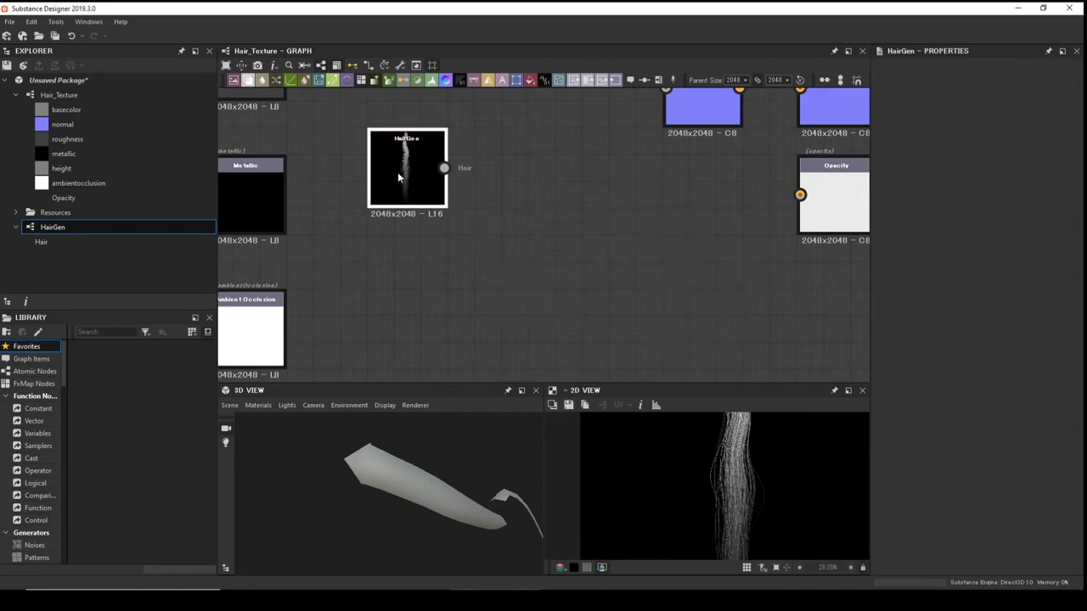
{"action": "key", "text": "Delete"}
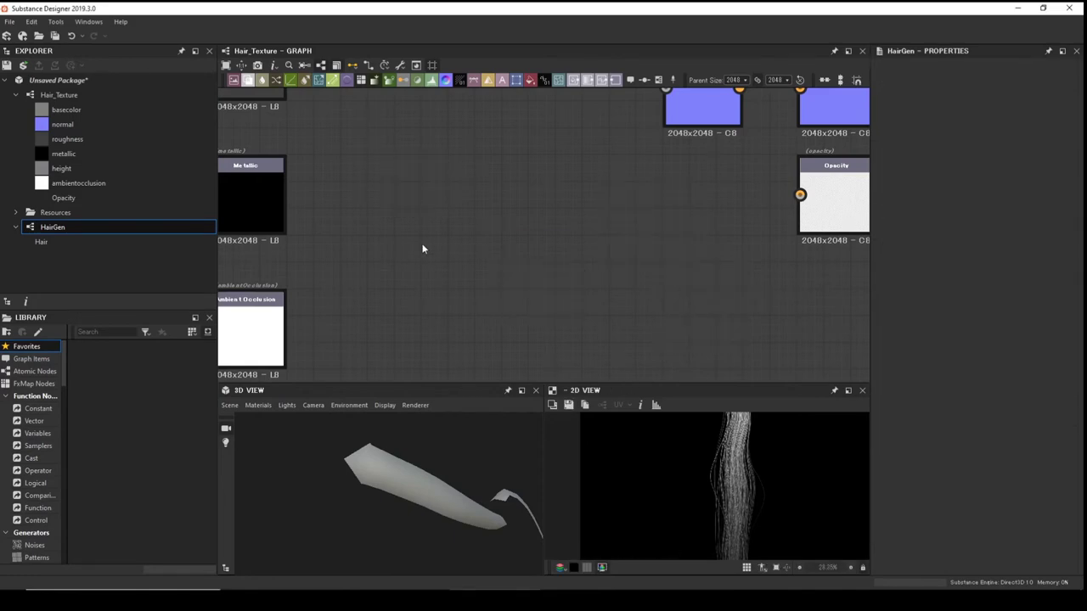
Open the HairGen graph and set the Scratches Generator's Spline Number to 125.
{"action": "double_click", "coordinate": [50, 228]}
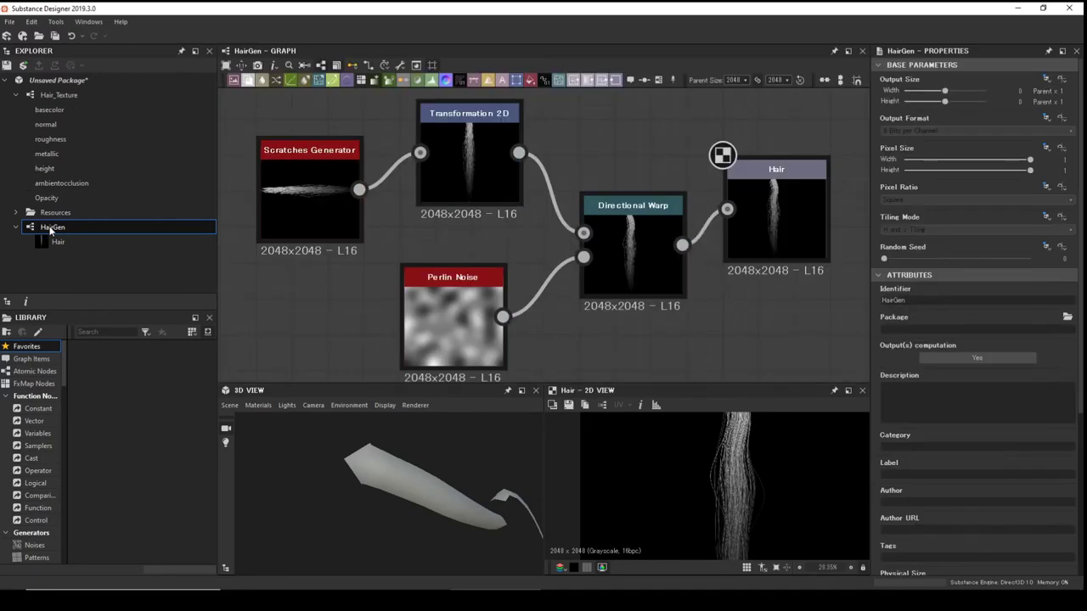
{"action": "scroll", "coordinate": [568, 266], "scroll_direction": "down", "scroll_amount": 2}
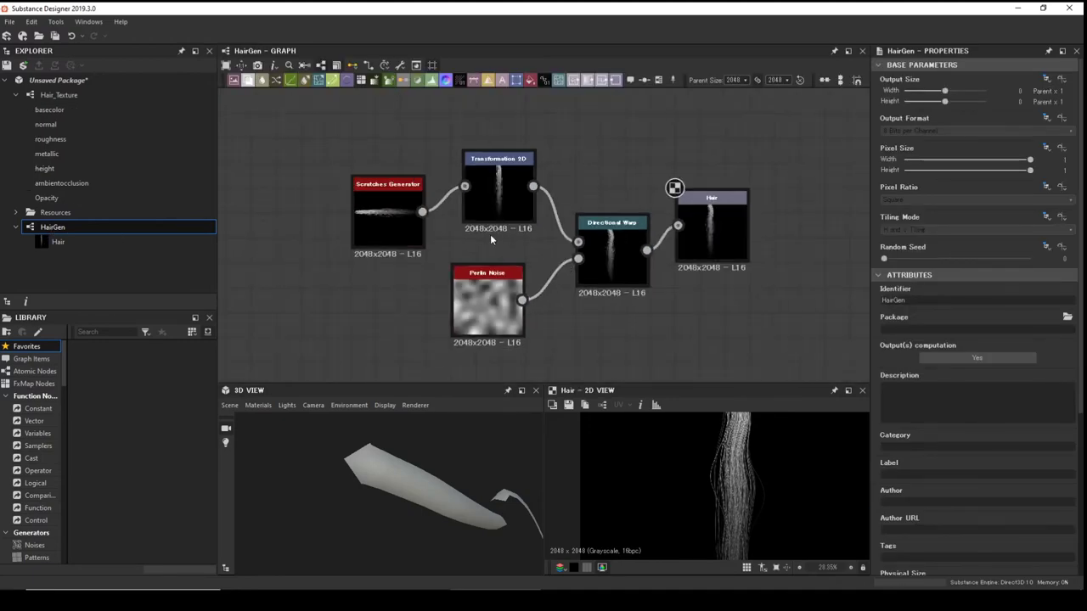
{"action": "left_click", "coordinate": [399, 214]}
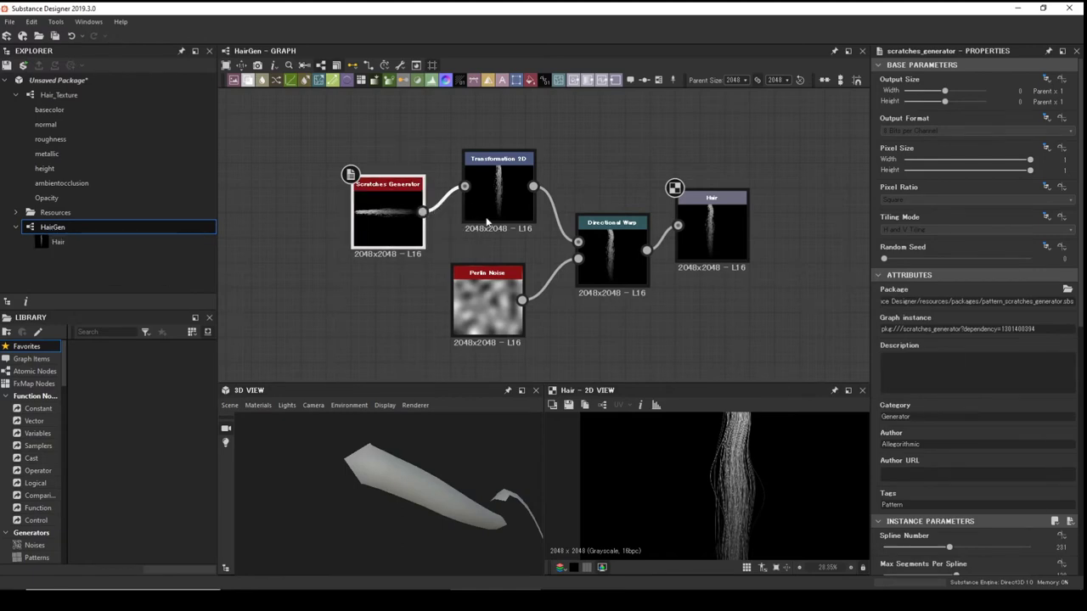
{"action": "double_click", "coordinate": [389, 204]}
{"action": "scroll", "coordinate": [1040, 394], "scroll_direction": "down", "scroll_amount": 3}
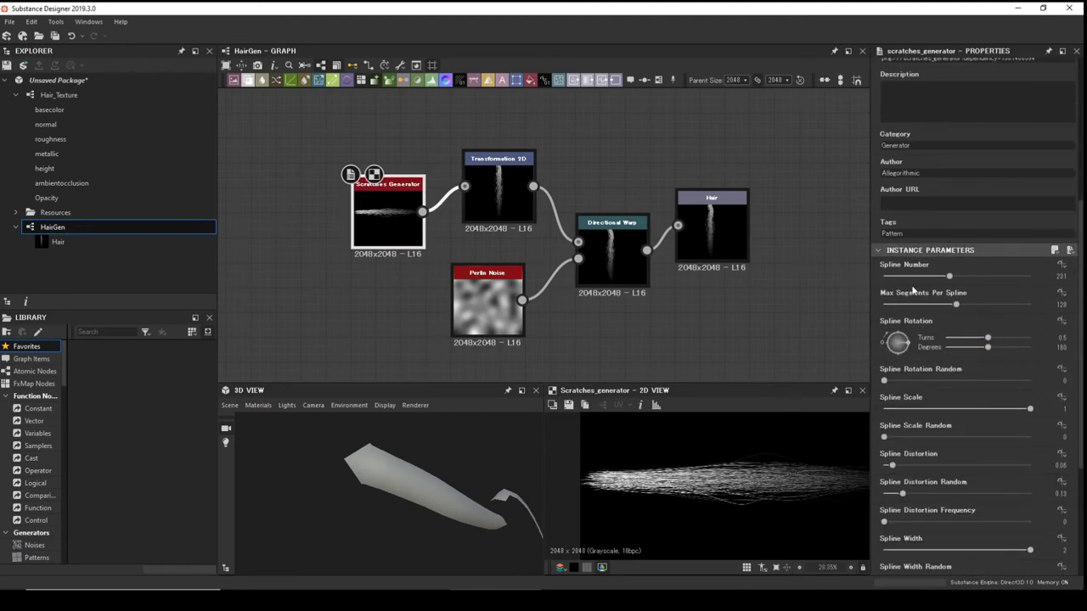
{"action": "left_click_drag", "start_coordinate": [950, 279], "coordinate": [920, 278]}
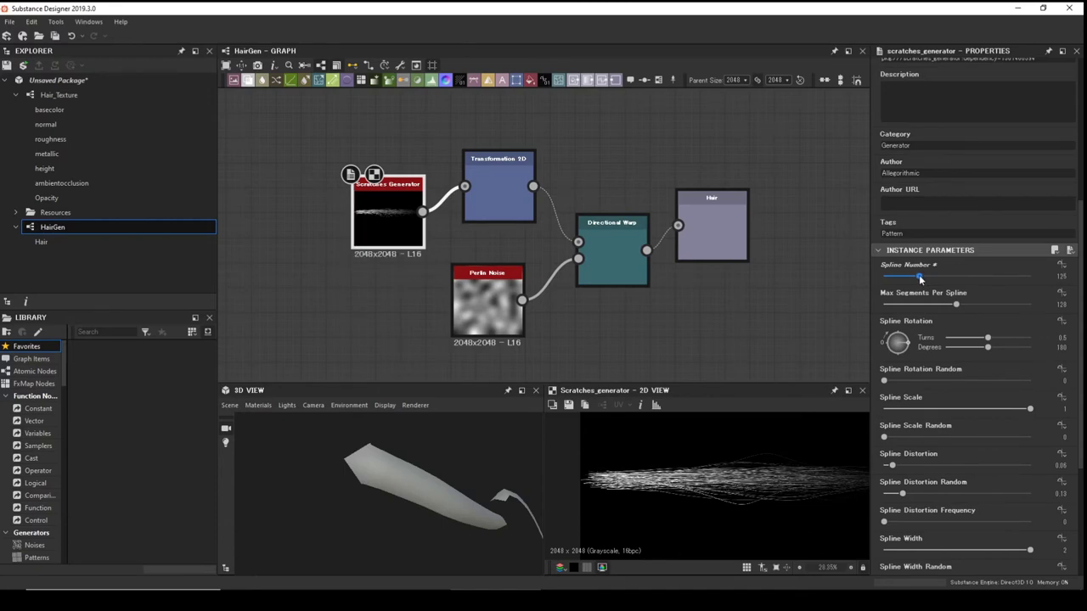
Expose the Scratches Generator's Spline Number as a new graph input named Hair_Amount.
{"action": "mouse_move", "coordinate": [451, 503]}
{"action": "left_mouse_down"}
{"action": "mouse_move", "coordinate": [386, 516]}
{"action": "mouse_move", "coordinate": [396, 474]}
{"action": "mouse_move", "coordinate": [353, 479]}
{"action": "mouse_move", "coordinate": [380, 452]}
{"action": "mouse_move", "coordinate": [356, 505]}
{"action": "mouse_move", "coordinate": [442, 505]}
{"action": "left_mouse_up"}
{"action": "scroll", "coordinate": [437, 492], "scroll_direction": "up", "scroll_amount": 3}
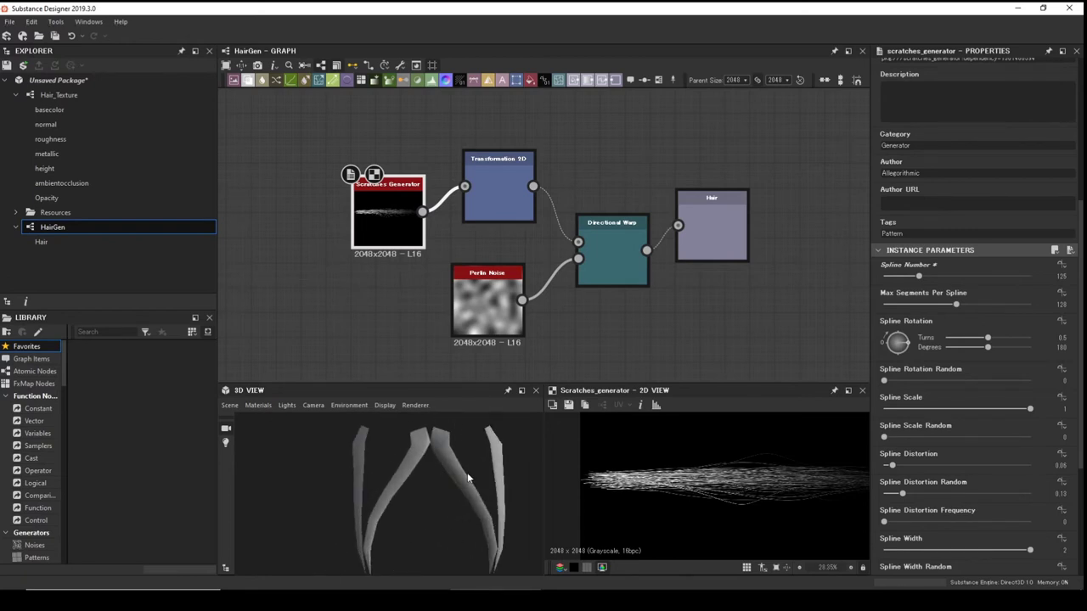
{"action": "left_click", "coordinate": [1063, 265]}
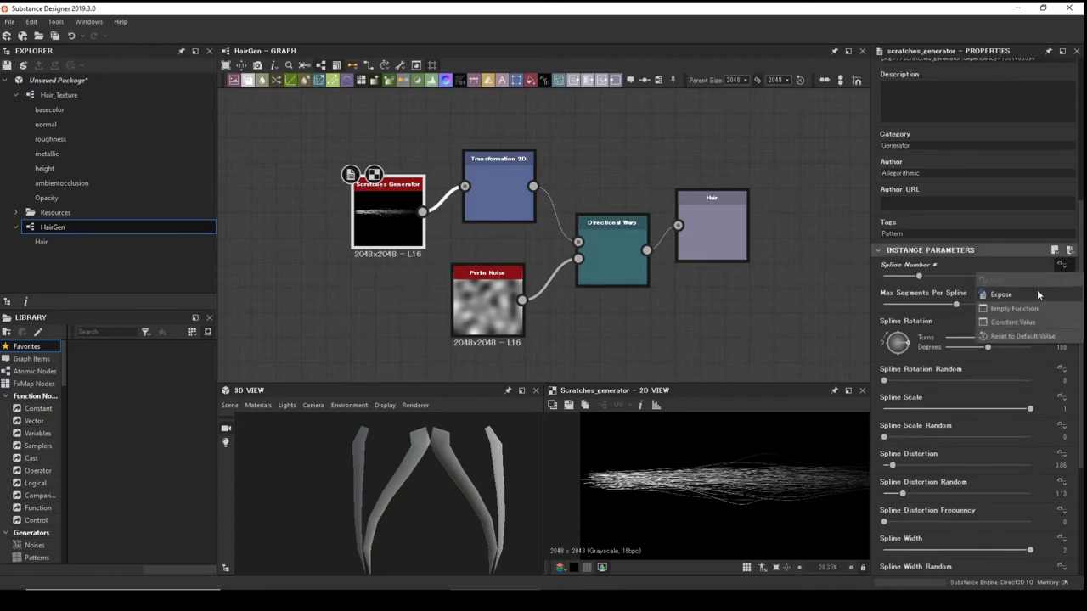
{"action": "left_click", "coordinate": [1002, 294]}
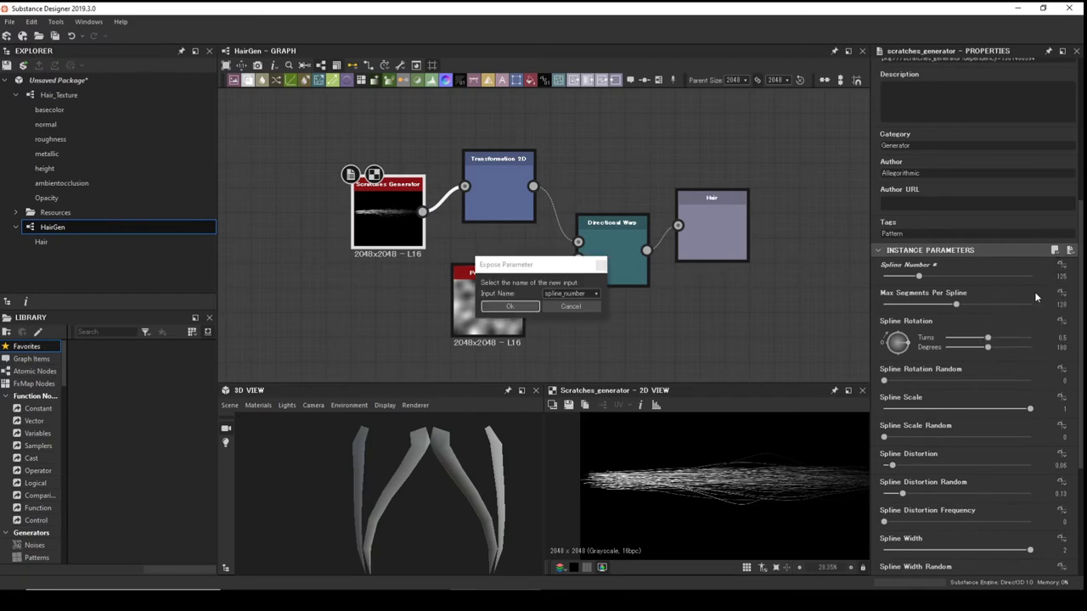
{"action": "double_click", "coordinate": [580, 294]}
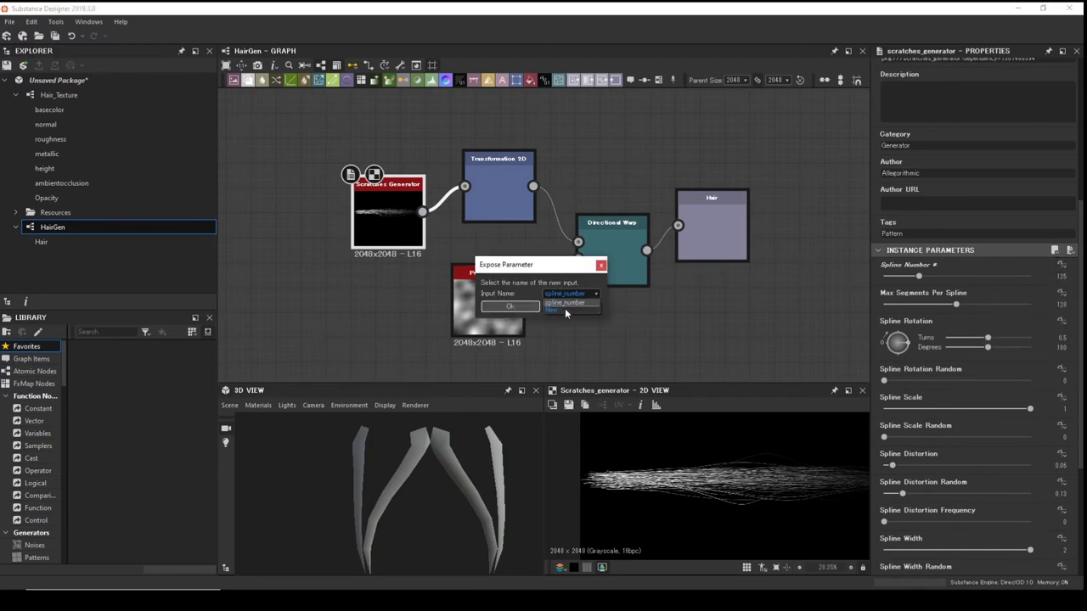
{"action": "left_click", "coordinate": [538, 306]}
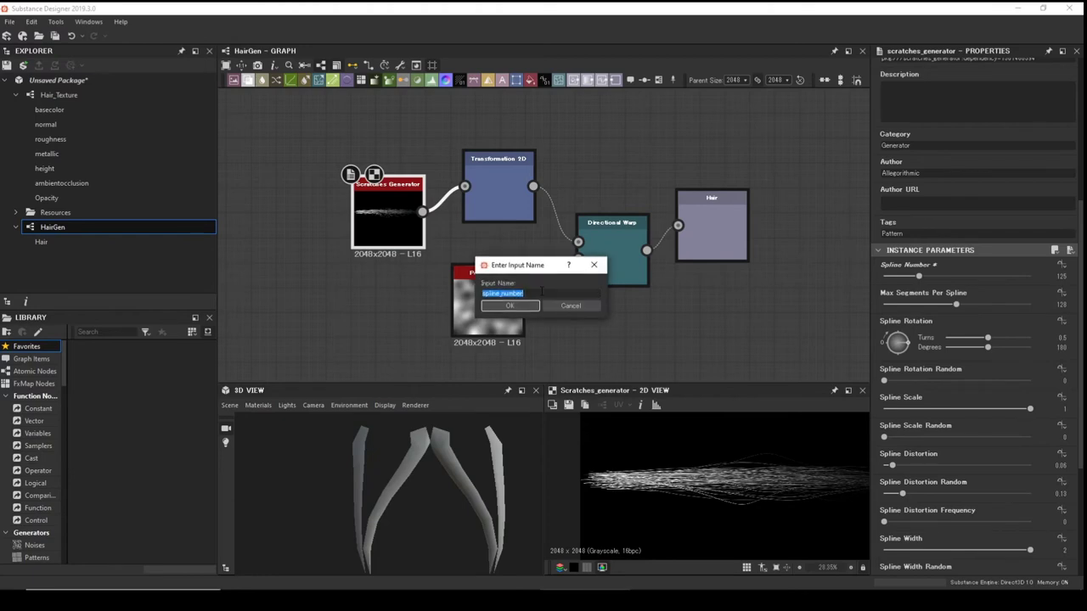
{"action": "key", "text": "BackSpace"}
{"action": "type", "text": "Hair_Amount"}
{"action": "left_click", "coordinate": [522, 306]}
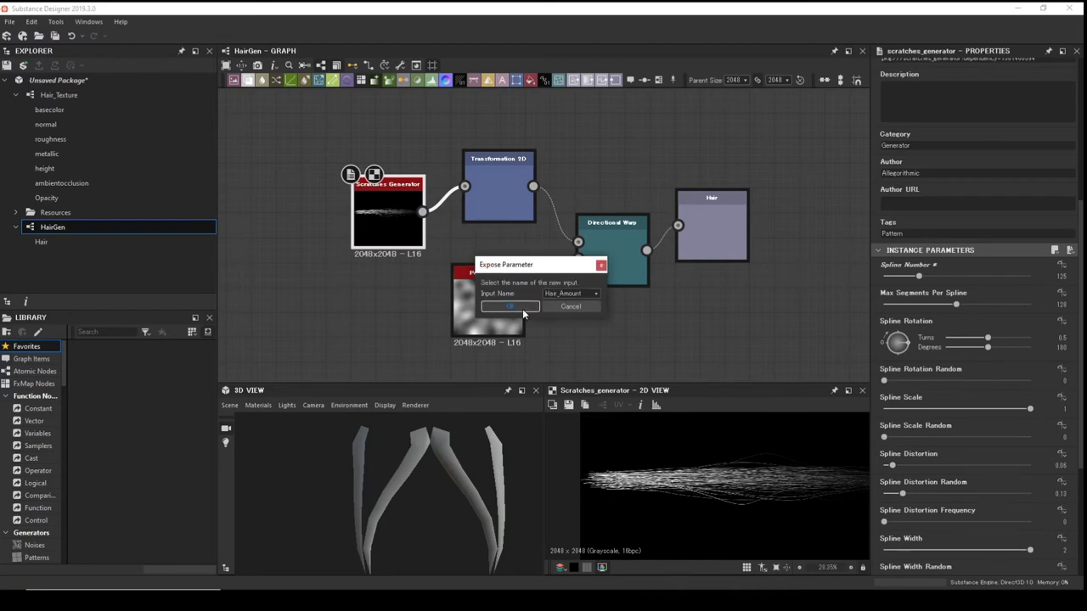
{"action": "left_click", "coordinate": [523, 308]}
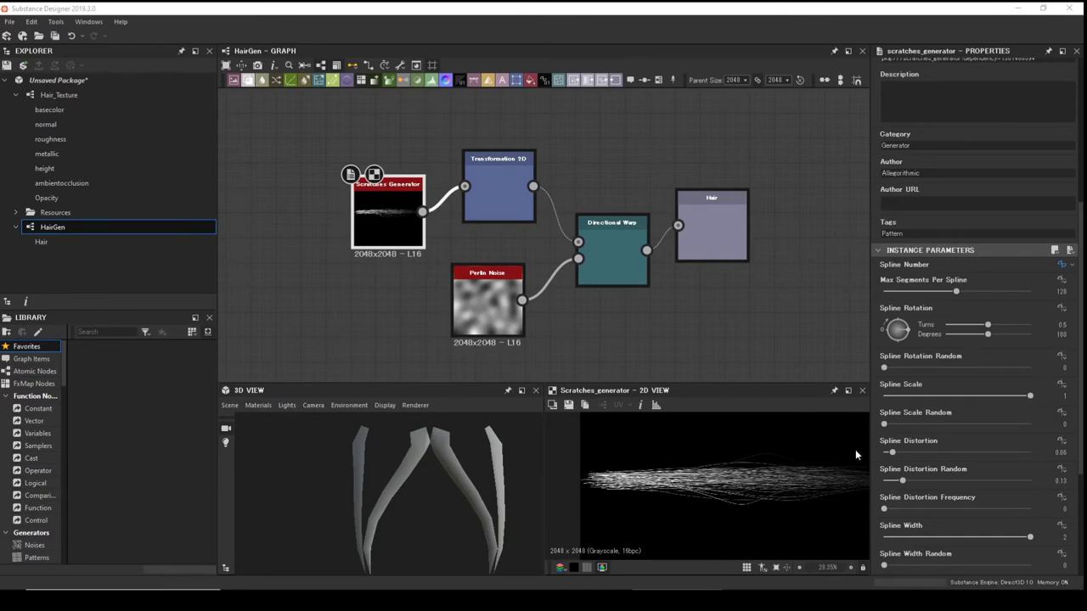
Expose the Scratches Generator's Spline Distortion as a new graph input named Hair_distortion.
{"action": "scroll", "coordinate": [969, 402], "scroll_direction": "down", "scroll_amount": 2}
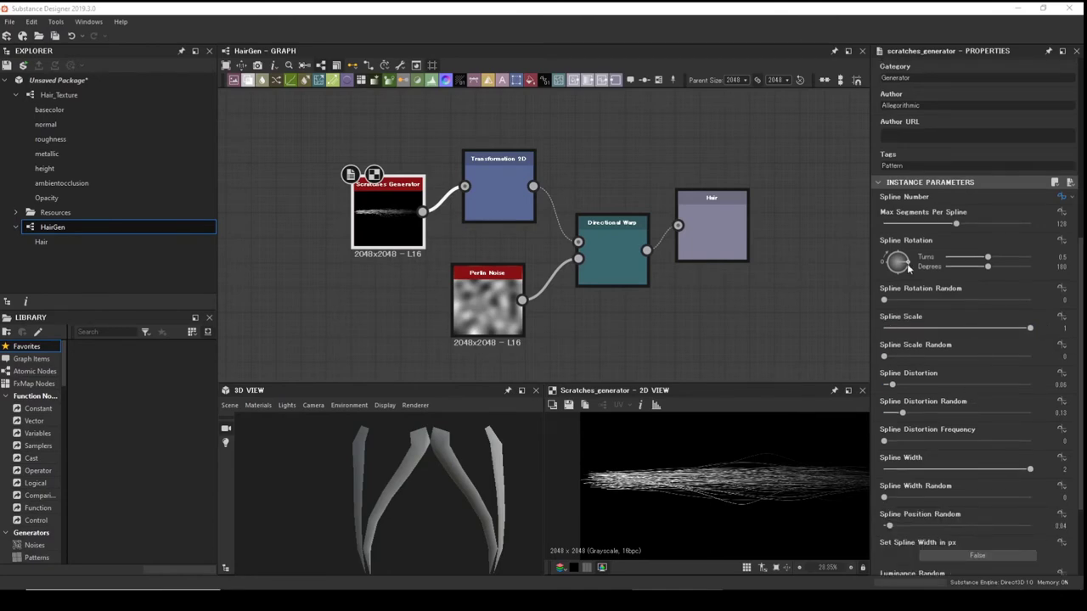
{"action": "scroll", "coordinate": [908, 259], "scroll_direction": "up", "scroll_amount": 3}
{"action": "scroll", "coordinate": [1064, 310], "scroll_direction": "down", "scroll_amount": 2}
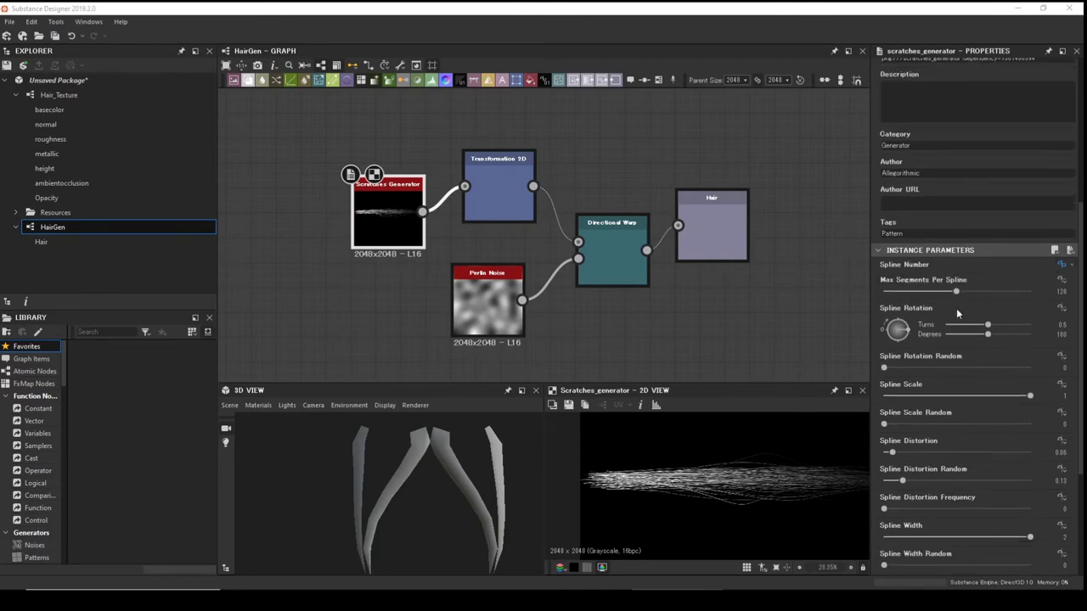
{"action": "scroll", "coordinate": [861, 302], "scroll_direction": "down", "scroll_amount": 1}
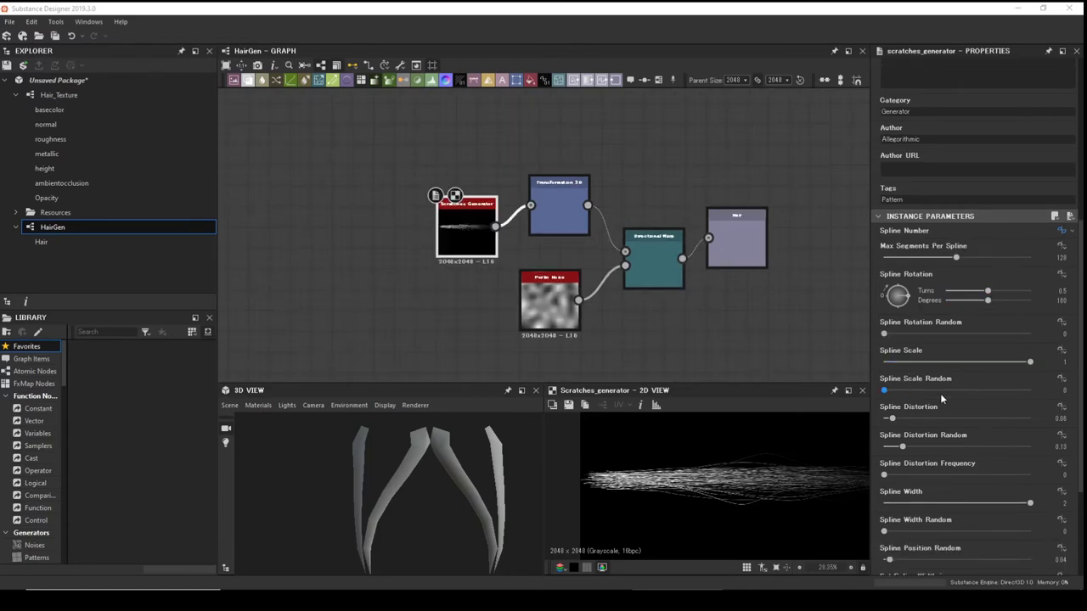
{"action": "scroll", "coordinate": [952, 396], "scroll_direction": "down", "scroll_amount": 1}
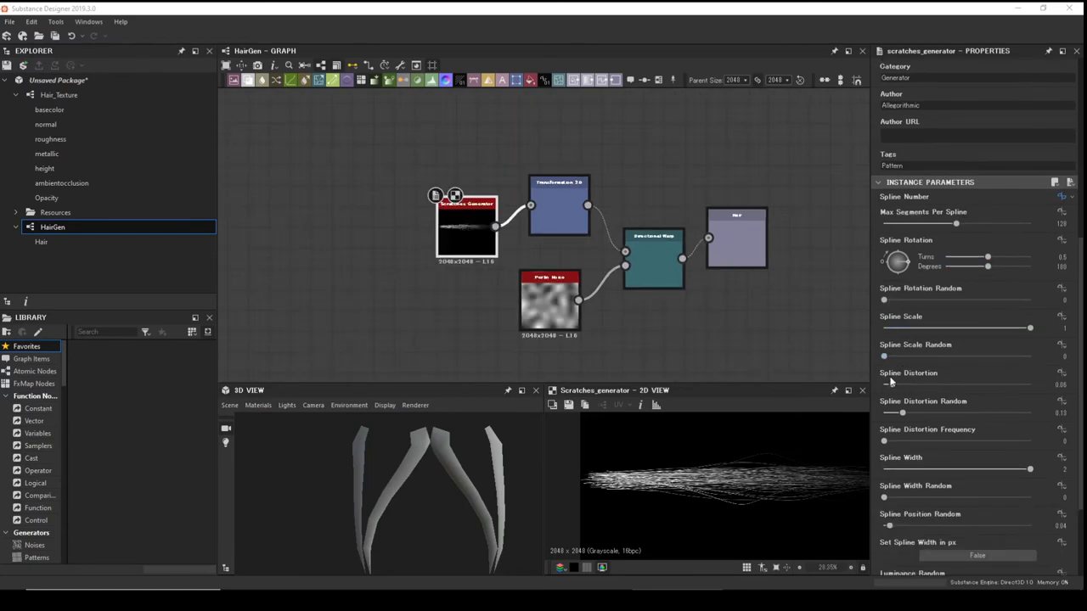
{"action": "left_click", "coordinate": [1061, 373]}
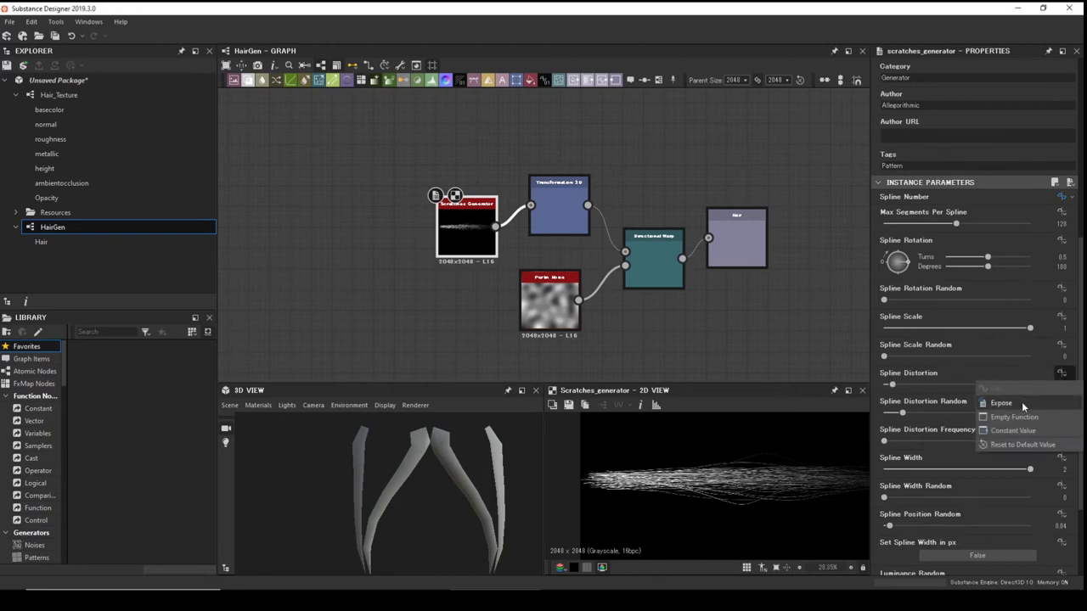
{"action": "left_click", "coordinate": [996, 402]}
{"action": "left_click", "coordinate": [569, 294]}
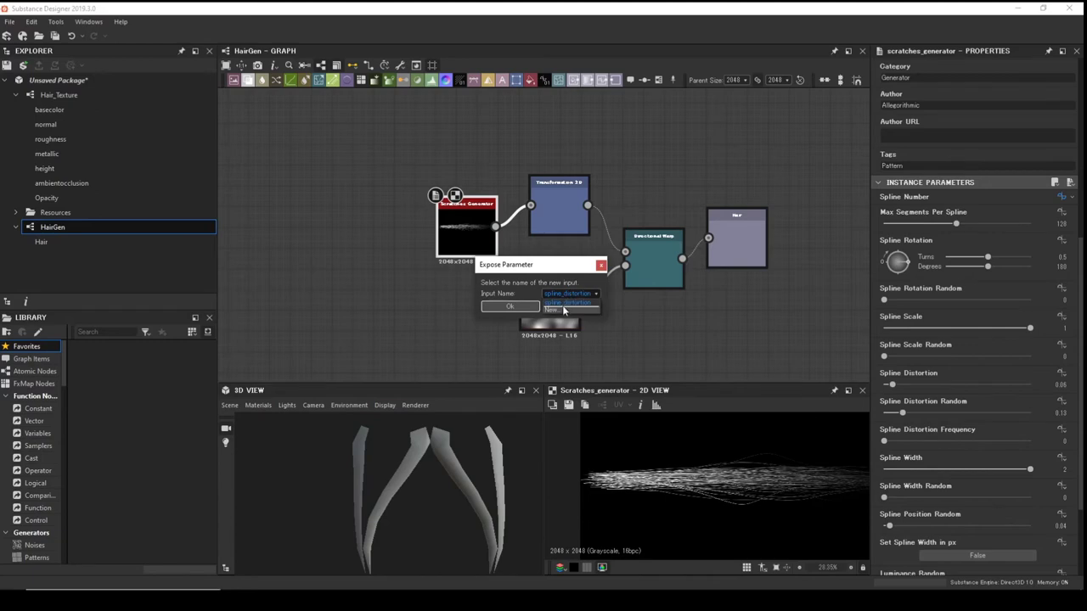
{"action": "left_click", "coordinate": [568, 307]}
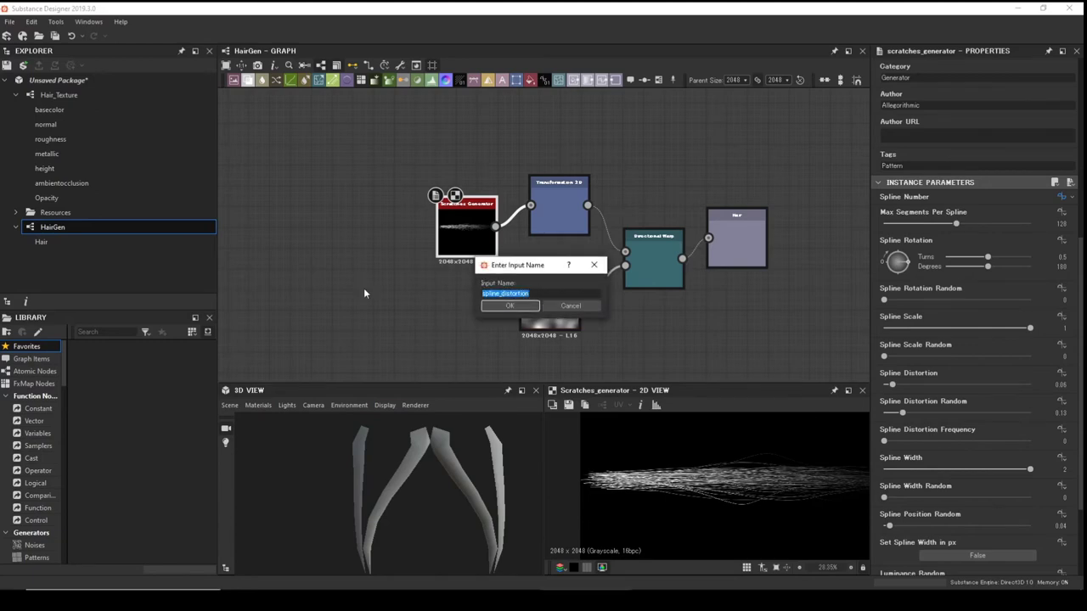
{"action": "type", "text": "Hir"}
{"action": "key", "text": "BackSpace"}
{"action": "type", "text": "air_distortion"}
{"action": "left_click", "coordinate": [520, 308]}
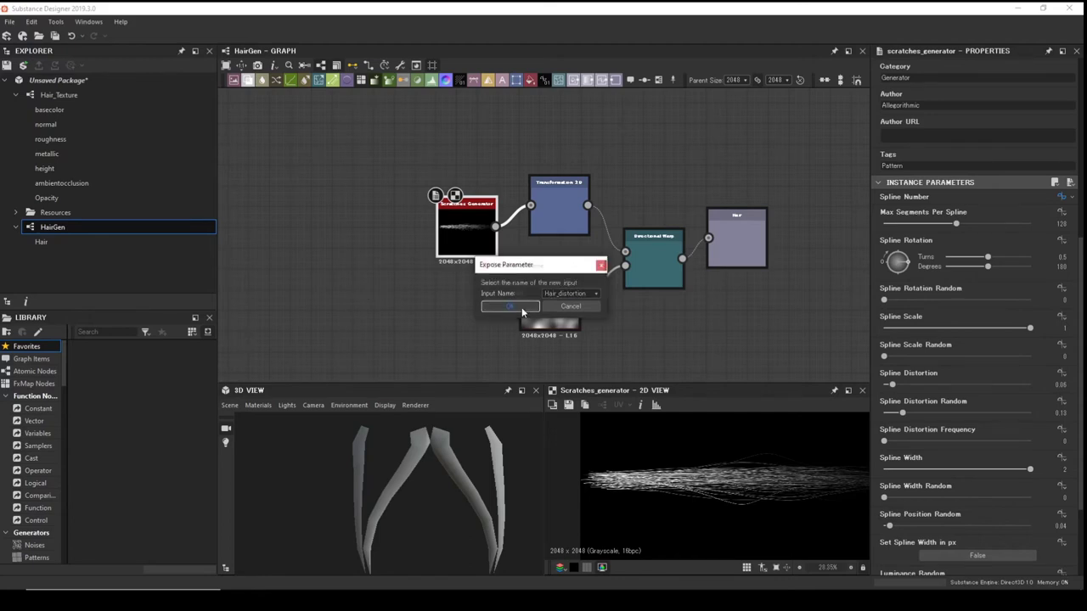
{"action": "left_click", "coordinate": [519, 308]}
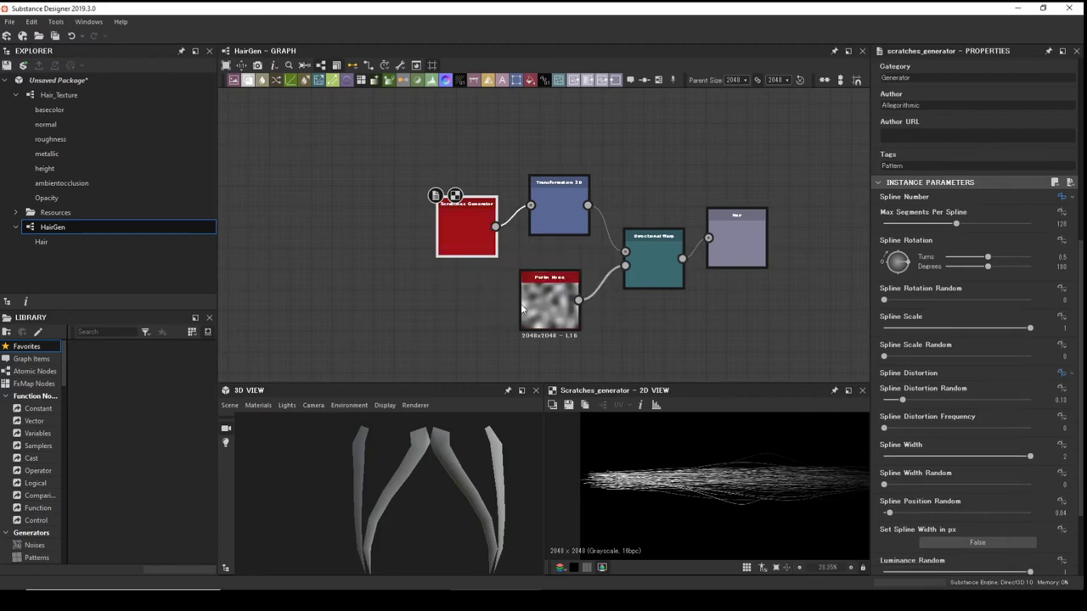
Expose the Scratches Generator's Spline Distortion Random as a new graph input named Hair_distortion_random.
{"action": "scroll", "coordinate": [913, 367], "scroll_direction": "down", "scroll_amount": 1}
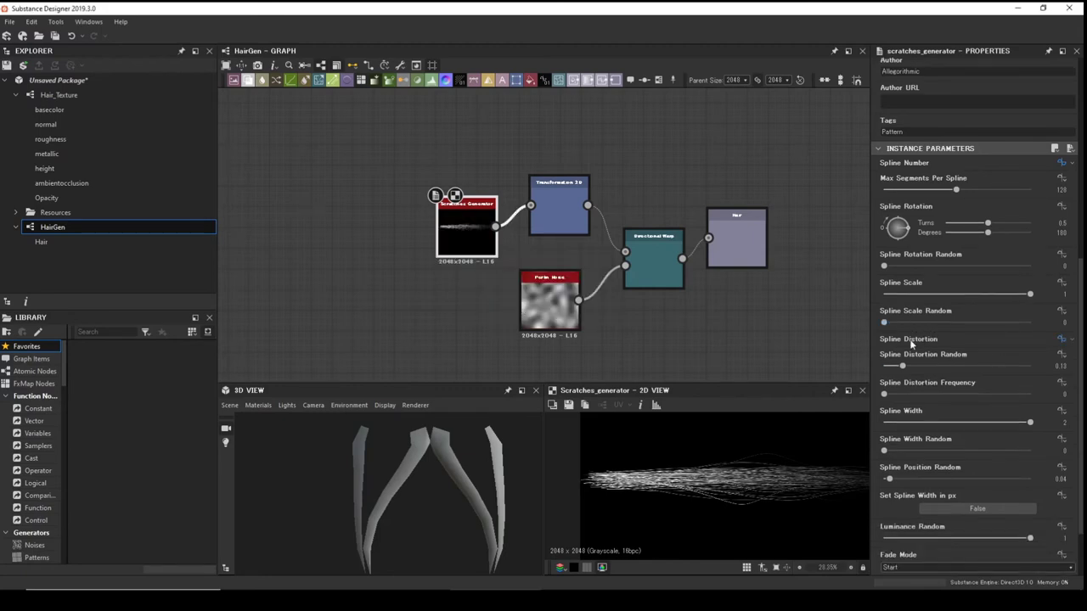
{"action": "left_click", "coordinate": [1061, 355]}
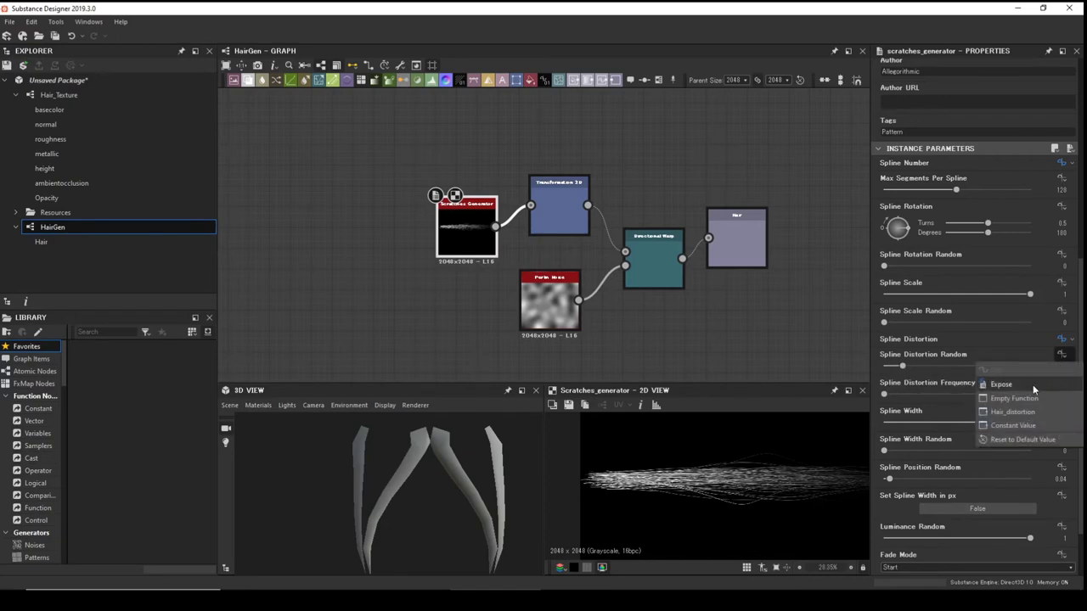
{"action": "left_click", "coordinate": [1004, 384]}
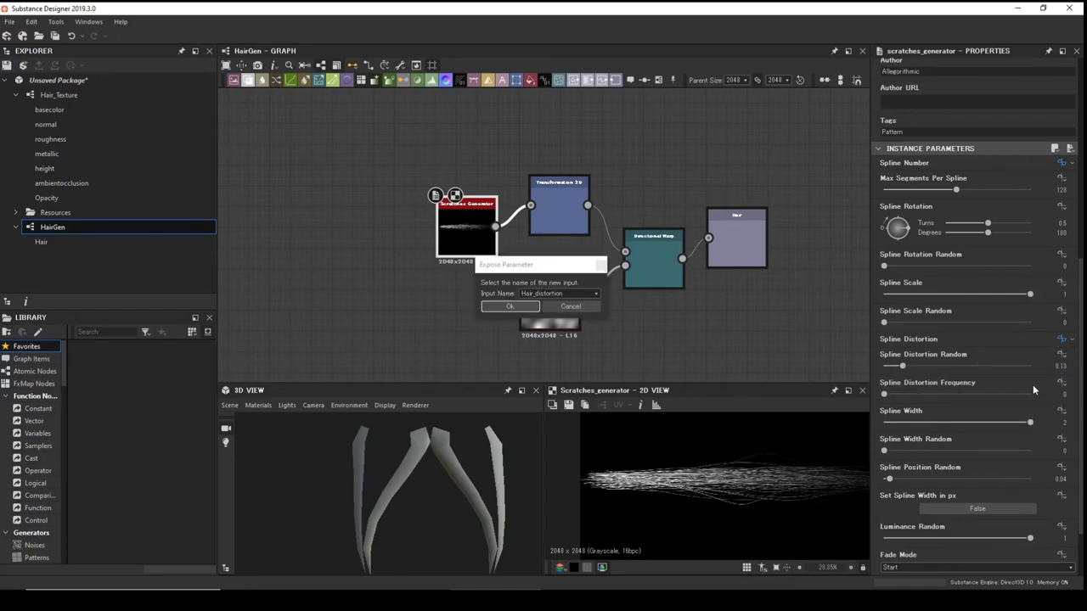
{"action": "double_click", "coordinate": [576, 294]}
{"action": "left_click", "coordinate": [586, 294]}
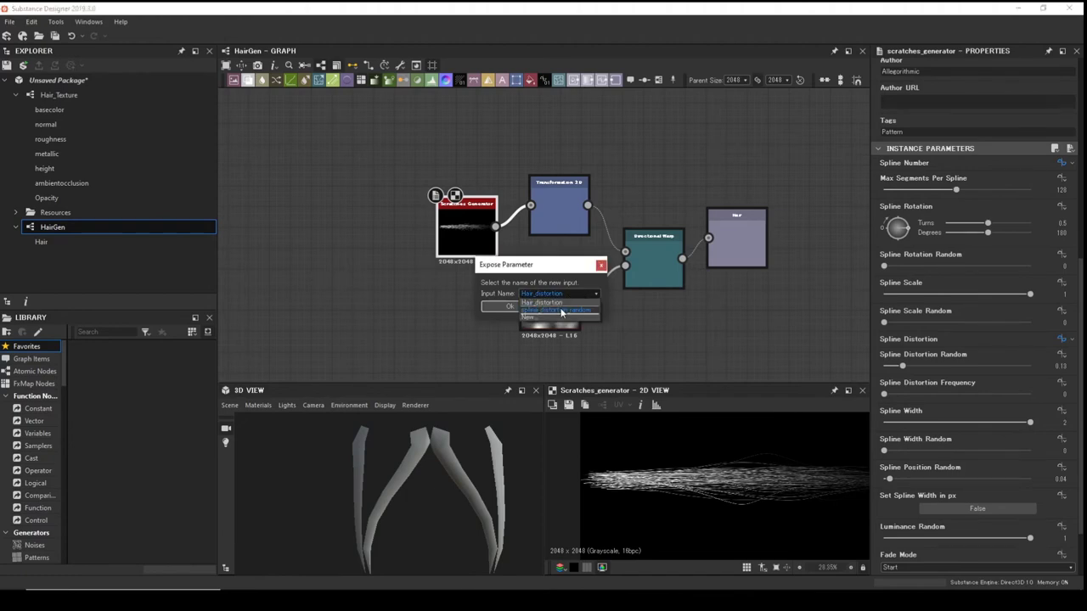
{"action": "left_click", "coordinate": [561, 317]}
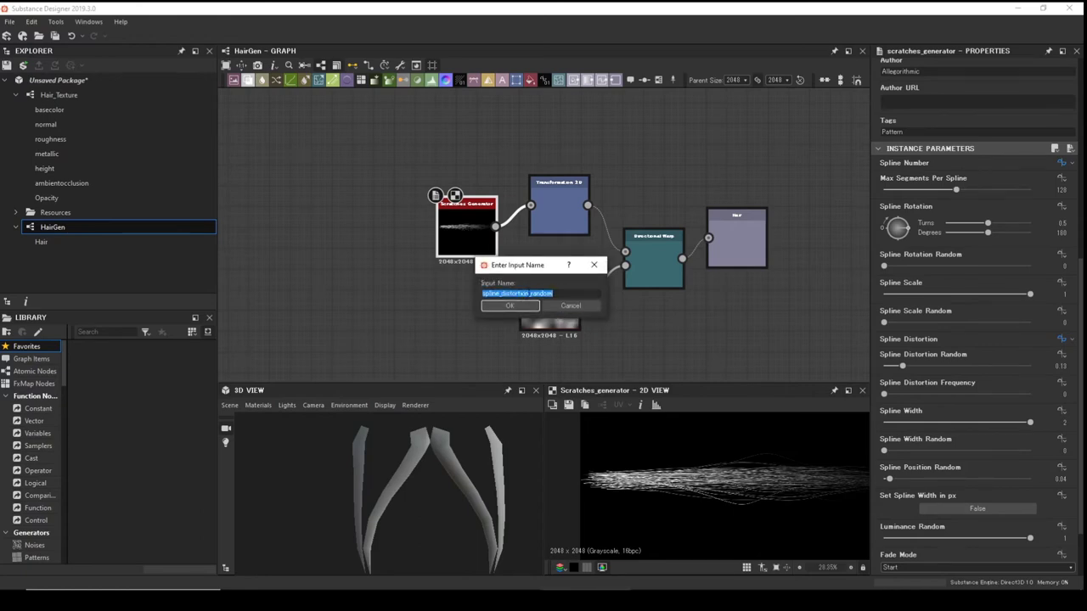
{"action": "left_click_drag", "start_coordinate": [502, 293], "coordinate": [386, 295]}
{"action": "type", "text": "Hair"}
{"action": "left_click", "coordinate": [512, 307]}
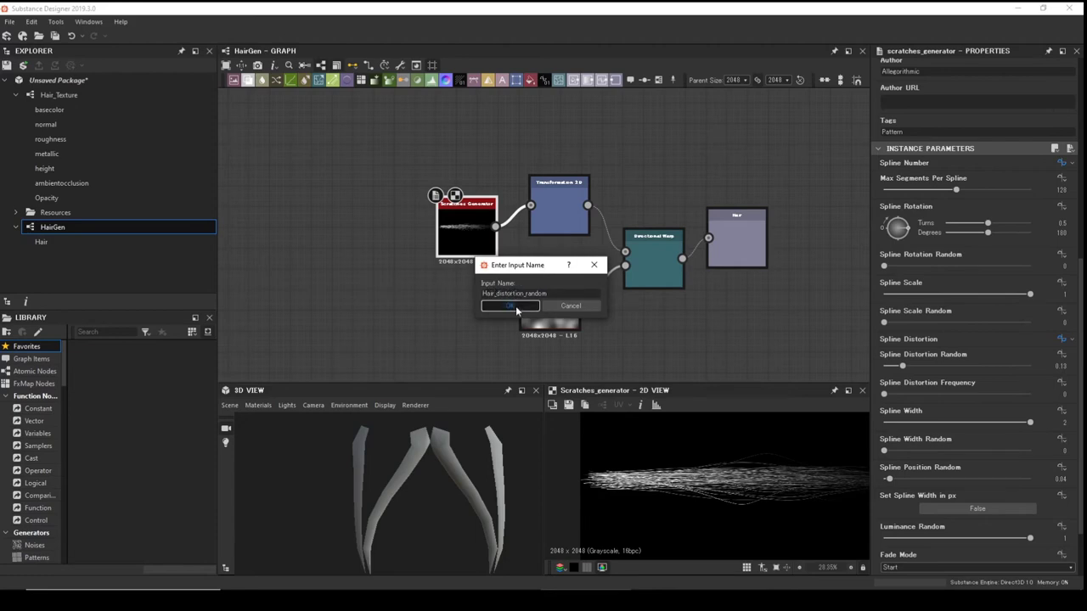
{"action": "left_click", "coordinate": [516, 309]}
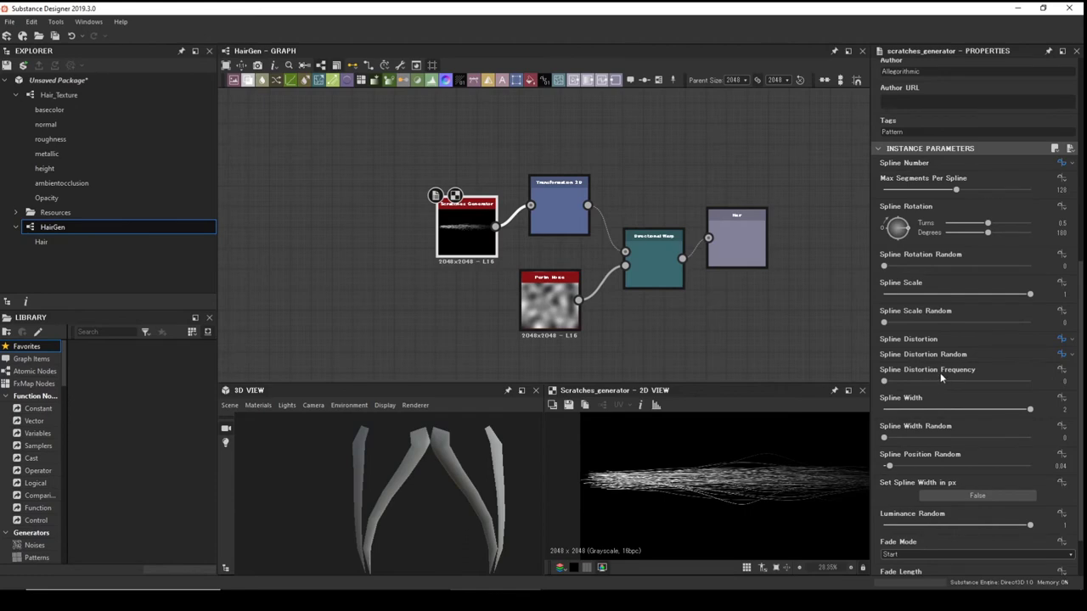
Expose the Scratches Generator's Spline Distortion Frequency as a new graph input named Hair_distortion_frequency.
{"action": "left_click", "coordinate": [1062, 372]}
{"action": "left_click", "coordinate": [1031, 397]}
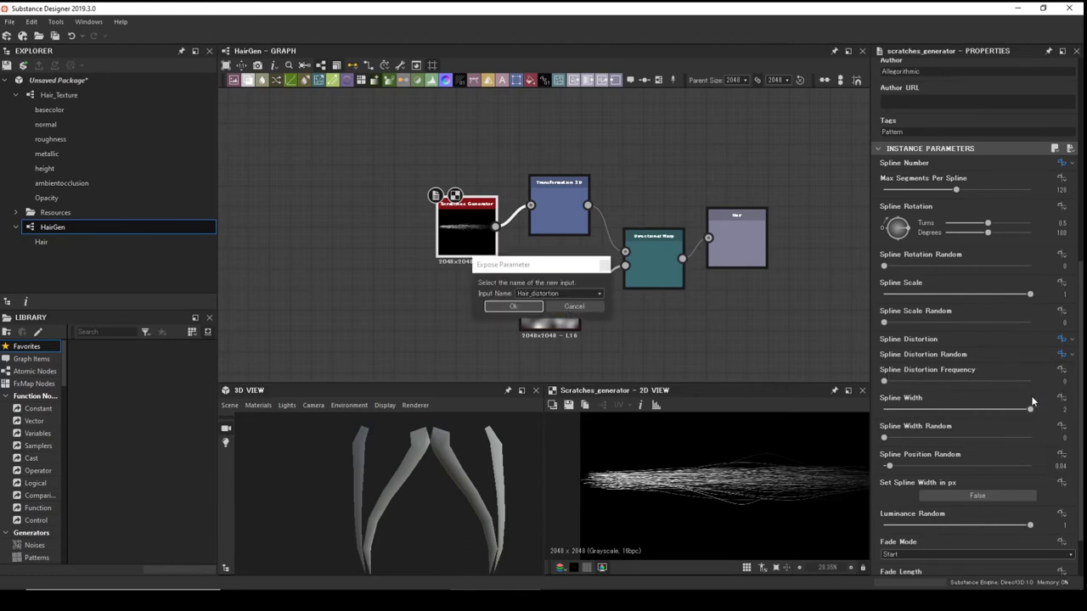
{"action": "left_click", "coordinate": [574, 296]}
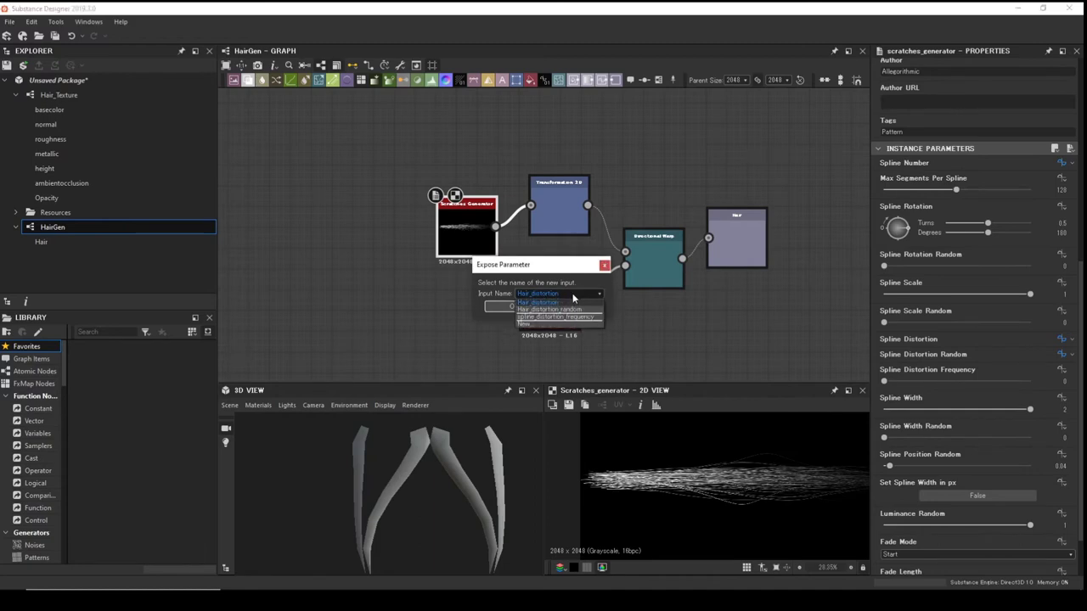
{"action": "left_click", "coordinate": [533, 315]}
{"action": "left_click_drag", "start_coordinate": [501, 293], "coordinate": [363, 301]}
{"action": "type", "text": "Hair_distortion_frequency"}
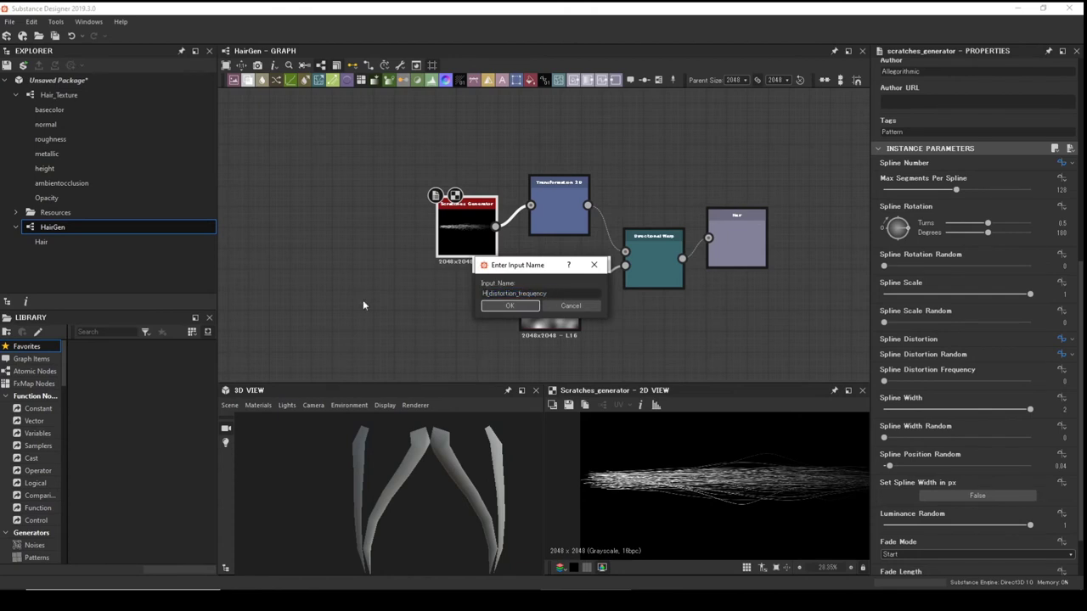
{"action": "left_click", "coordinate": [525, 307]}
{"action": "left_click", "coordinate": [525, 311]}
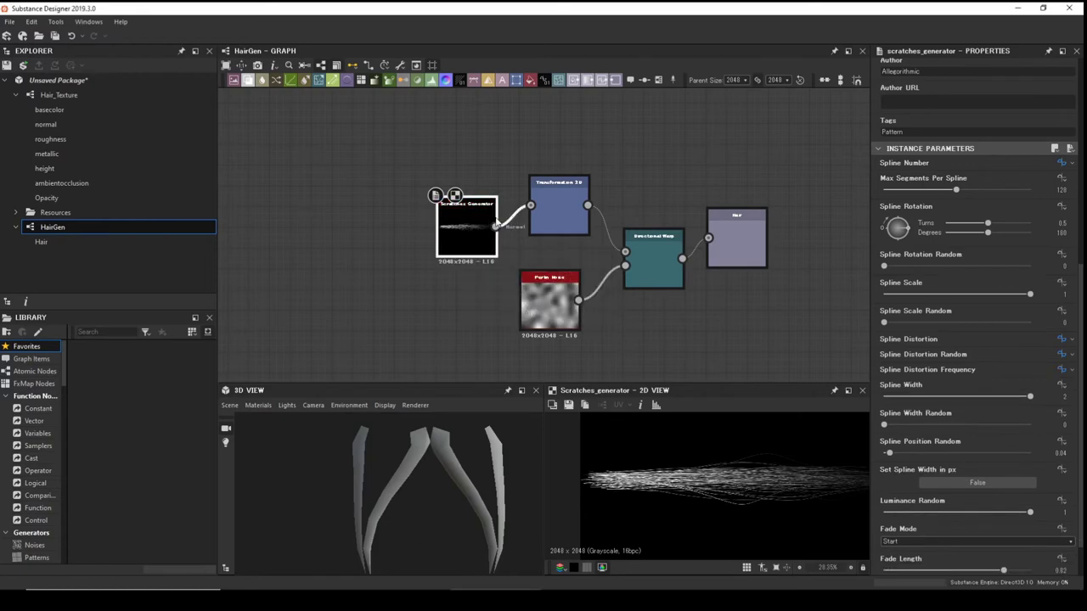
Set the Scratches Generator's Spline Width to 2, Spline Width Random to about 0.28 and Spline Position Random to about 0.08.
{"action": "scroll", "coordinate": [951, 410], "scroll_direction": "down", "scroll_amount": 2}
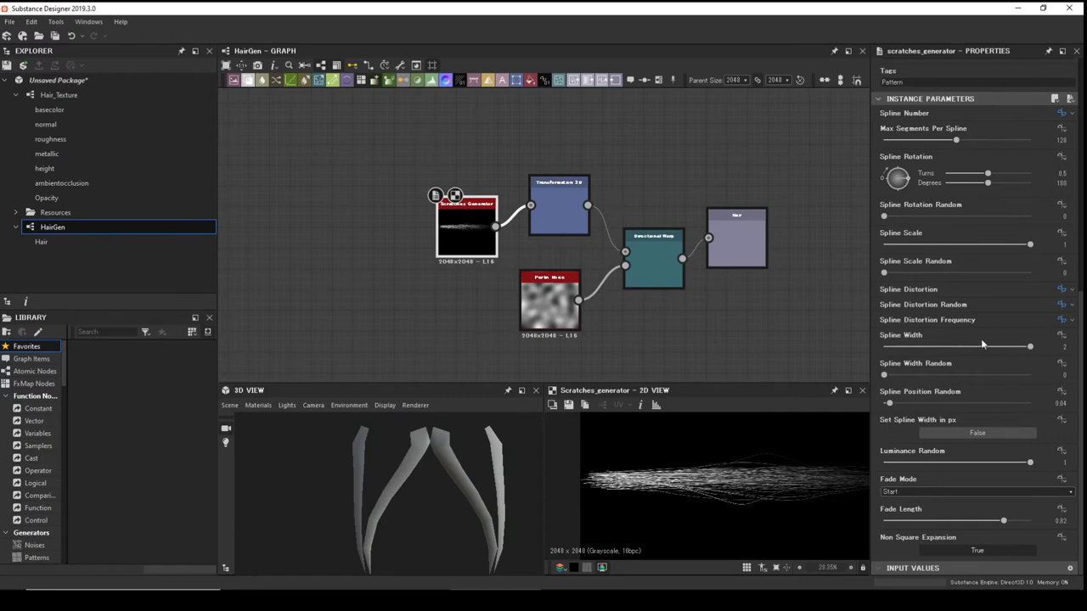
{"action": "mouse_move", "coordinate": [1030, 347]}
{"action": "left_mouse_down"}
{"action": "mouse_move", "coordinate": [911, 345]}
{"action": "mouse_move", "coordinate": [1047, 348]}
{"action": "left_mouse_up"}
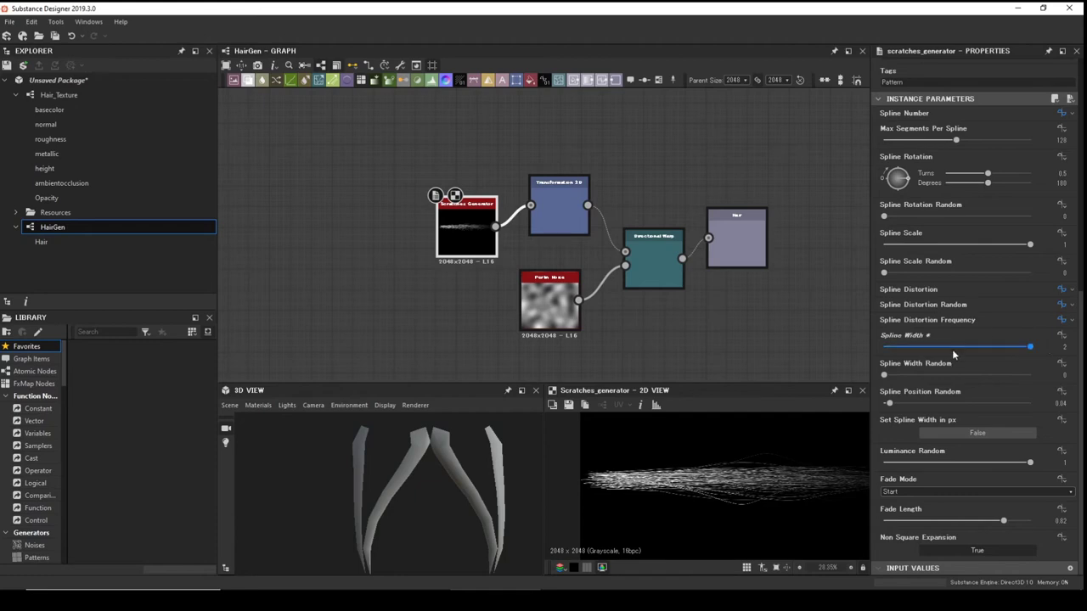
{"action": "left_click_drag", "start_coordinate": [884, 374], "coordinate": [897, 409]}
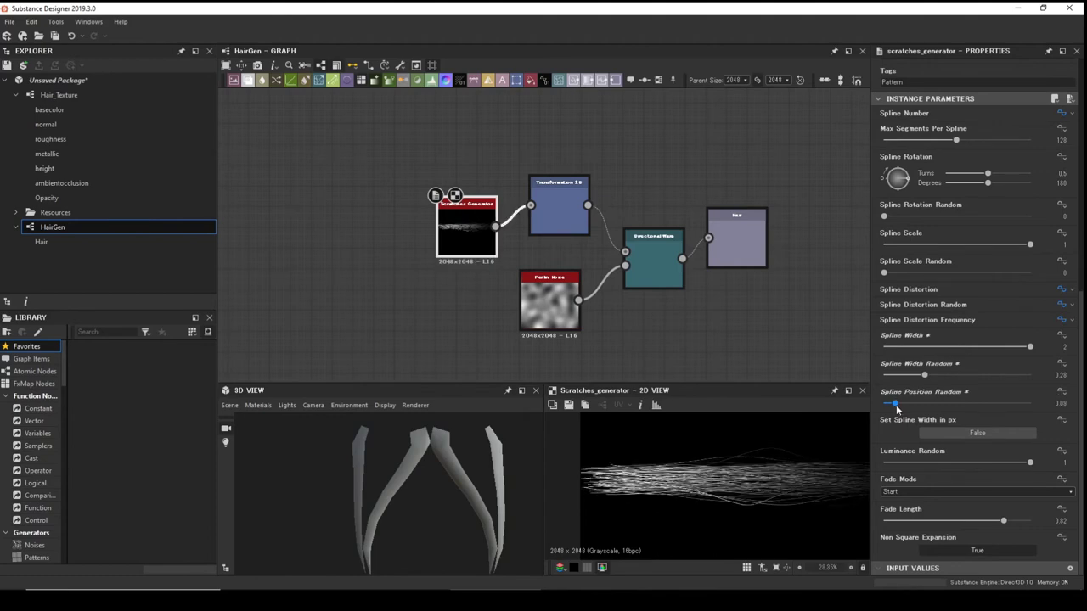
Expose the Scratches Generator's Spline Position Random as a new graph input and start editing its name.
{"action": "left_click", "coordinate": [1061, 392]}
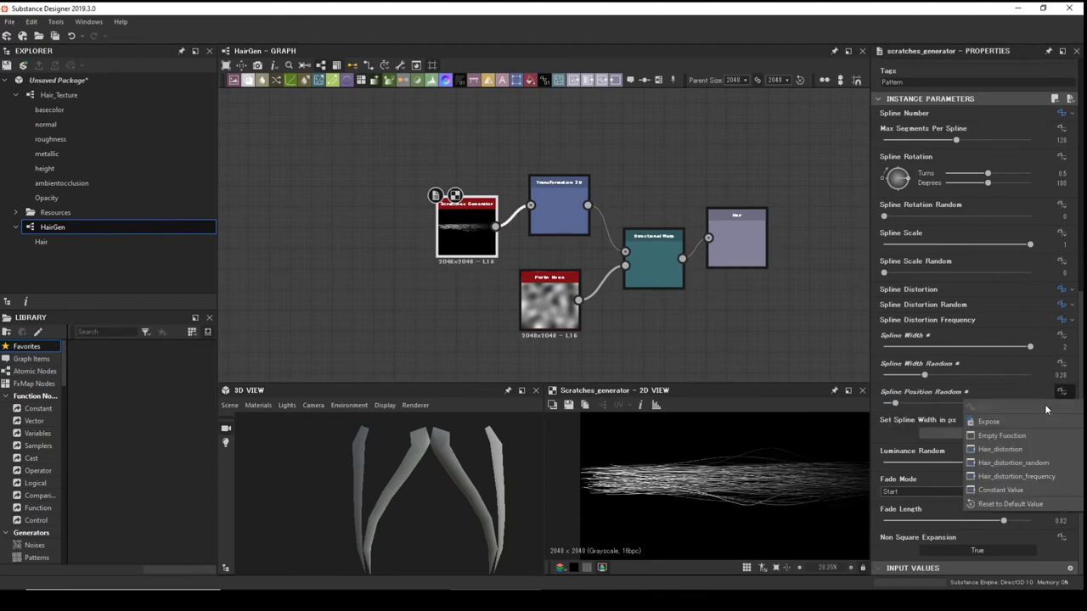
{"action": "left_click", "coordinate": [988, 422]}
{"action": "left_click", "coordinate": [561, 293]}
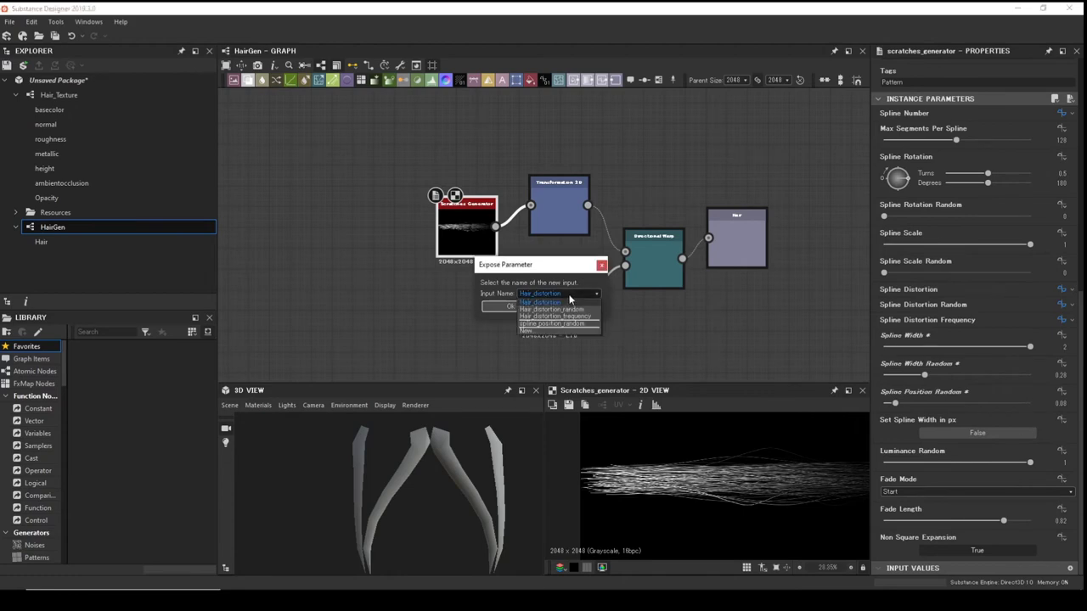
{"action": "left_click", "coordinate": [567, 330]}
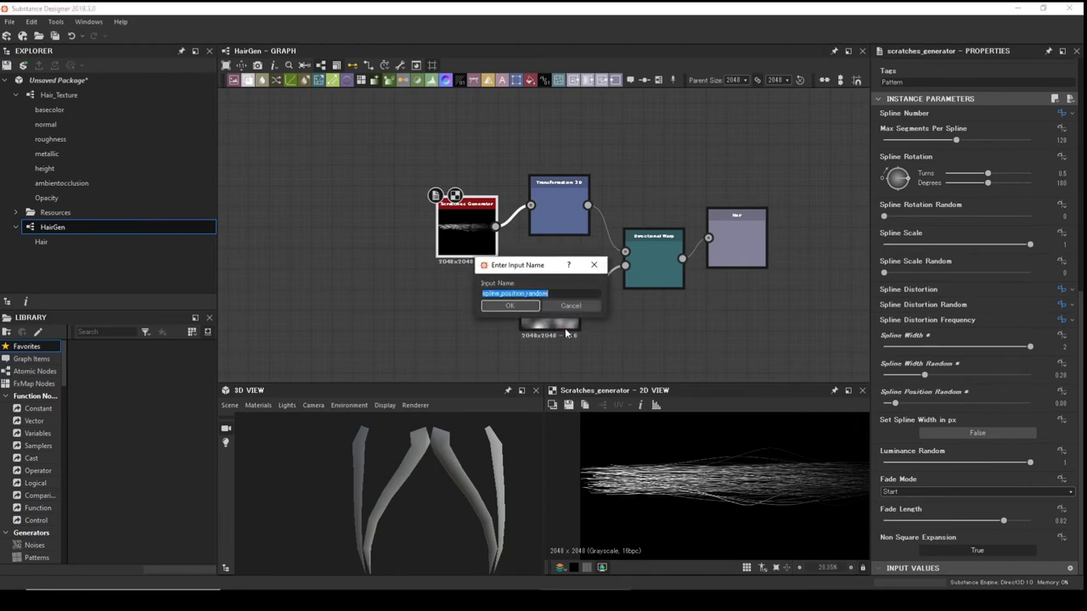
{"action": "left_click", "coordinate": [499, 293]}
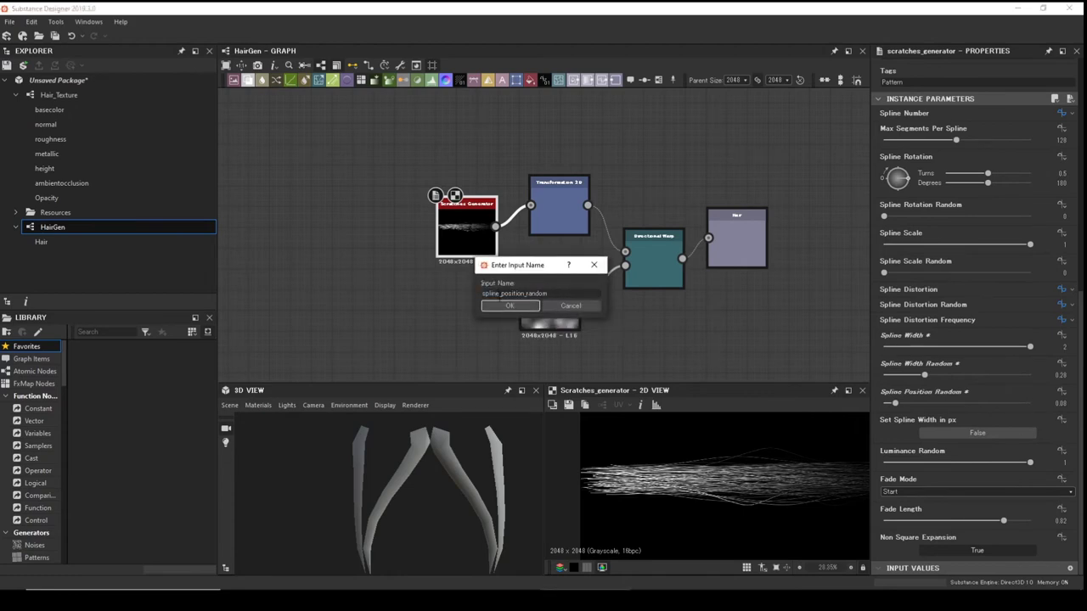
Name the new input for the Scratches Generator's Spline Position Random parameter Hair_position_random and expose it.
{"action": "double_click", "coordinate": [493, 293]}
{"action": "type", "text": "Hair"}
{"action": "left_click", "coordinate": [518, 306]}
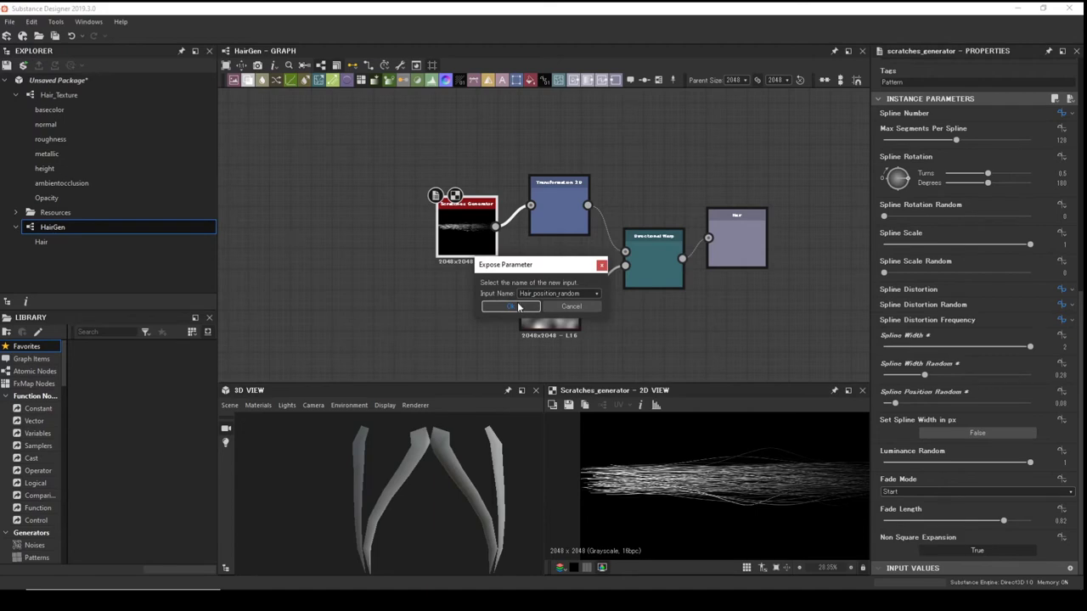
{"action": "left_click", "coordinate": [518, 307]}
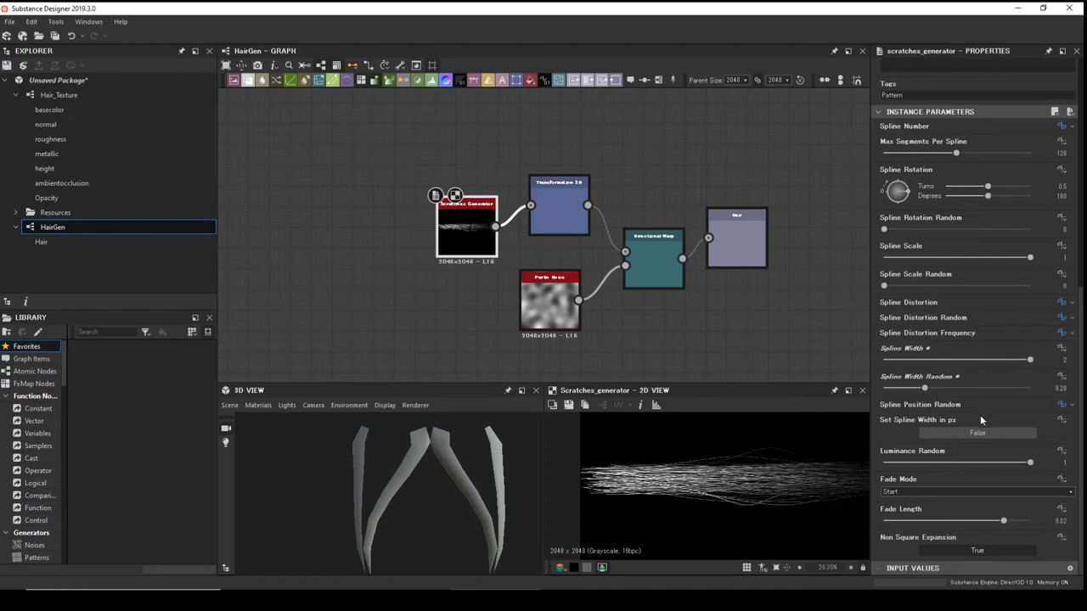
Expose the Perlin Noise node's Scale parameter as a new graph input named Clump_Hair_scale_Noise.
{"action": "left_click", "coordinate": [556, 275]}
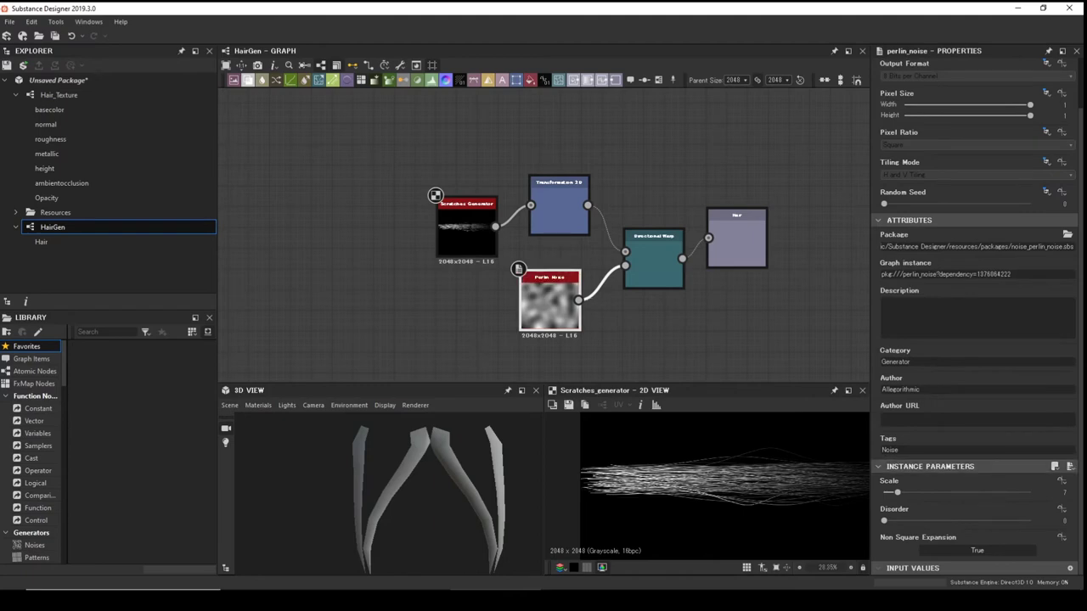
{"action": "left_click", "coordinate": [1061, 482]}
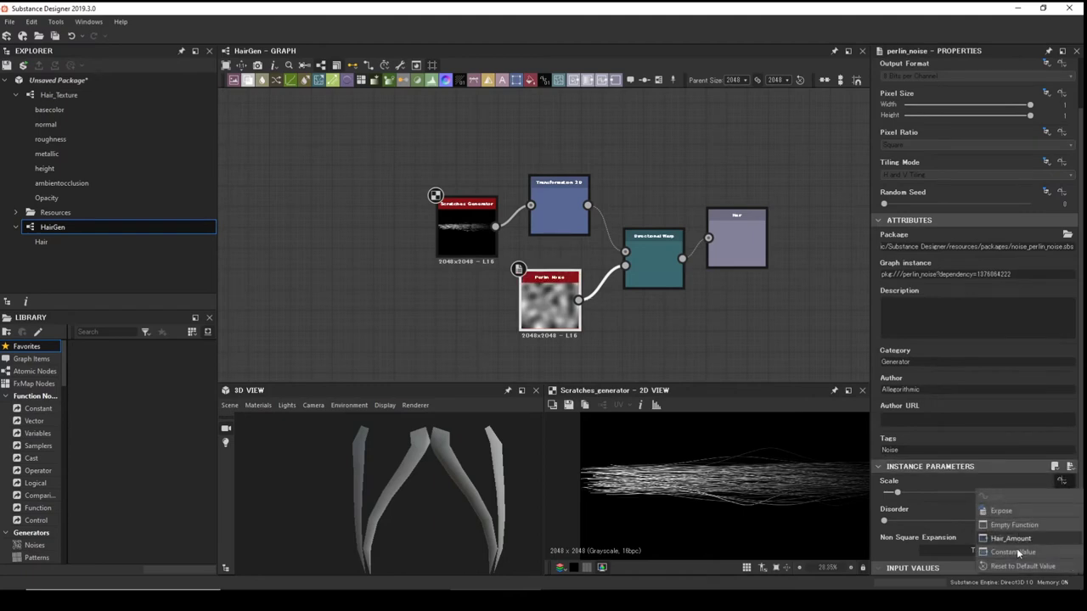
{"action": "left_click", "coordinate": [1002, 511]}
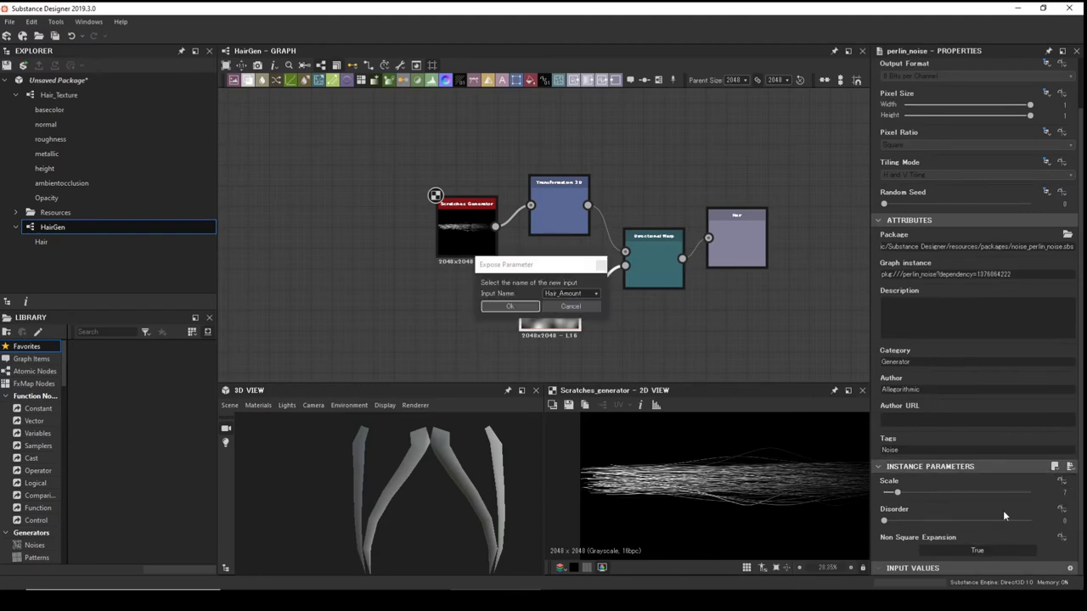
{"action": "left_click", "coordinate": [565, 294]}
{"action": "left_click", "coordinate": [565, 317]}
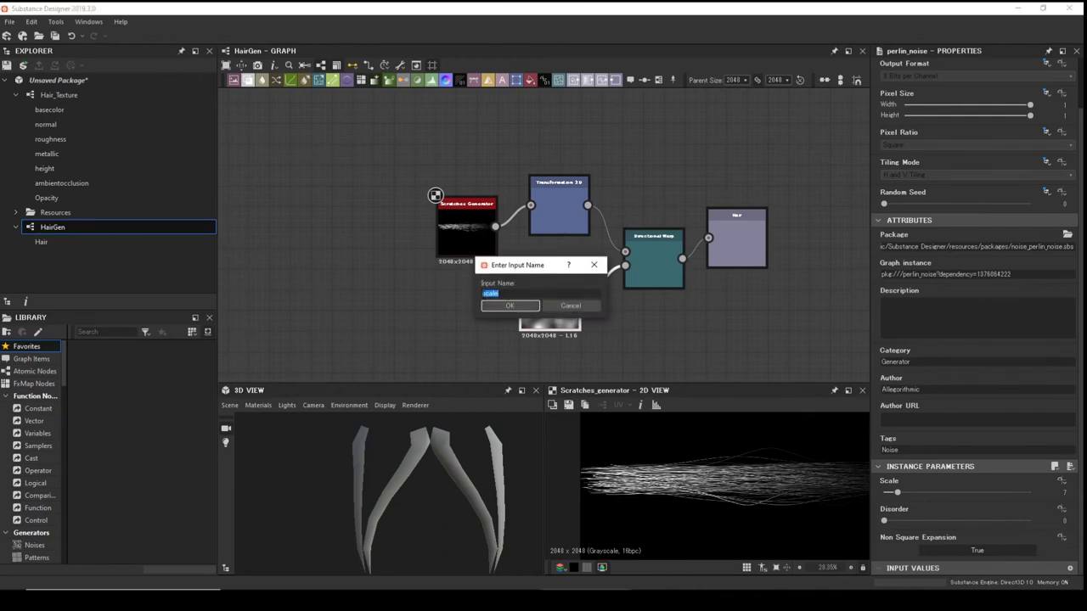
{"action": "left_click", "coordinate": [483, 308]}
{"action": "type", "text": "Clump"}
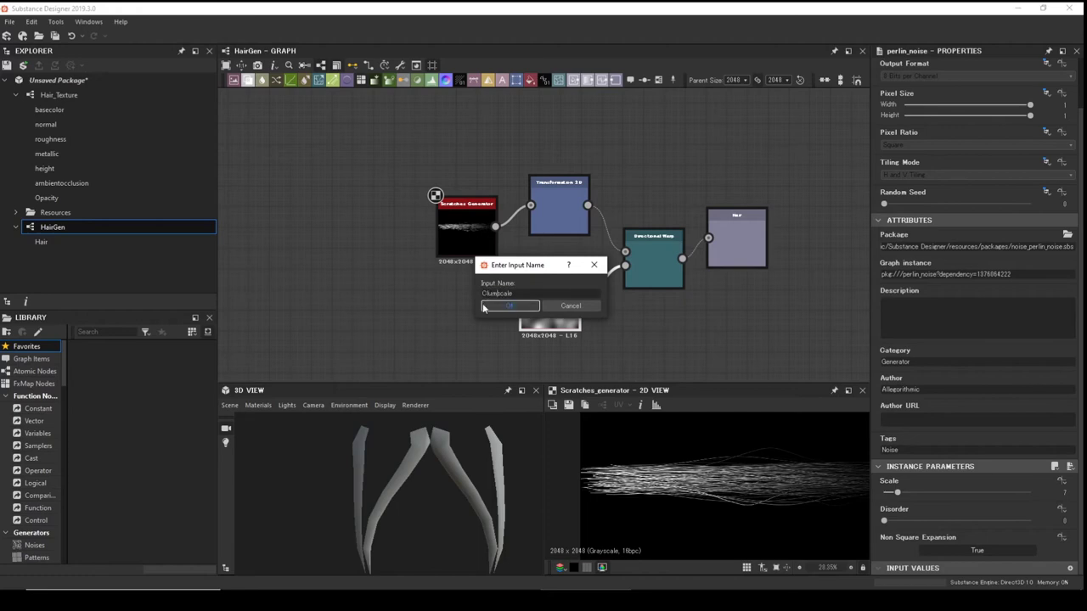
{"action": "type", "text": "_S"}
{"action": "key", "text": "BackSpace"}
{"action": "type", "text": "HAir_"}
{"action": "key", "text": "BackSpace"}
{"action": "type", "text": "ale_Noise"}
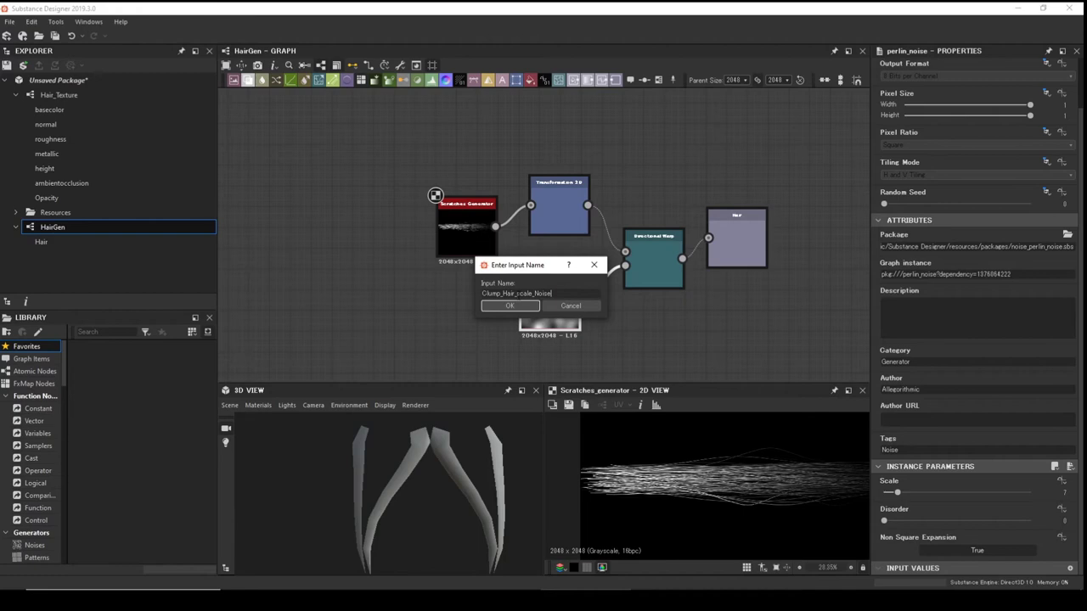
{"action": "left_click", "coordinate": [519, 309]}
{"action": "left_click", "coordinate": [518, 310]}
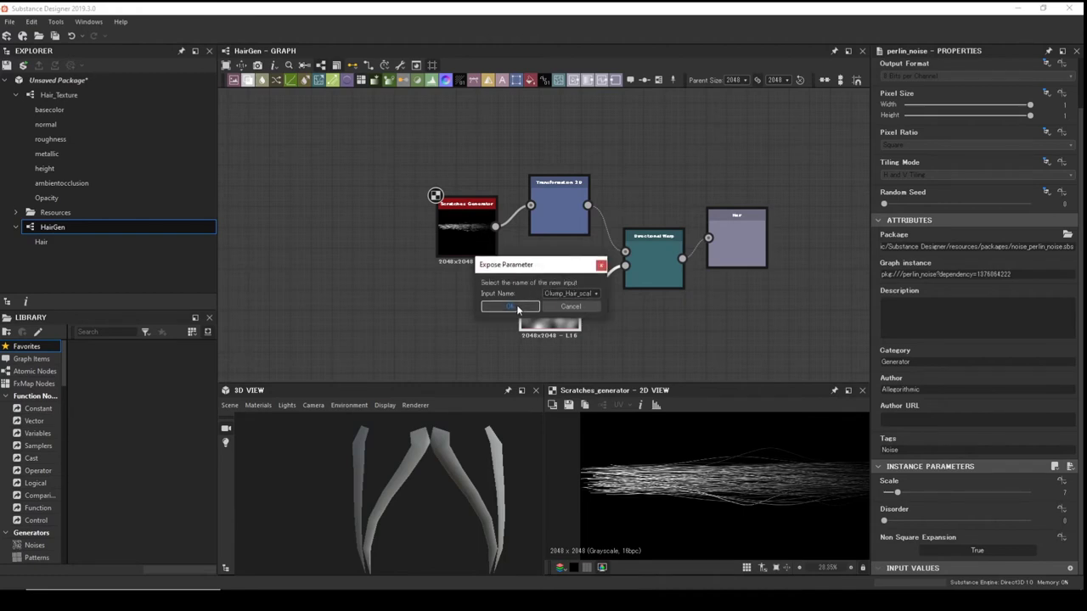
{"action": "left_click", "coordinate": [524, 307]}
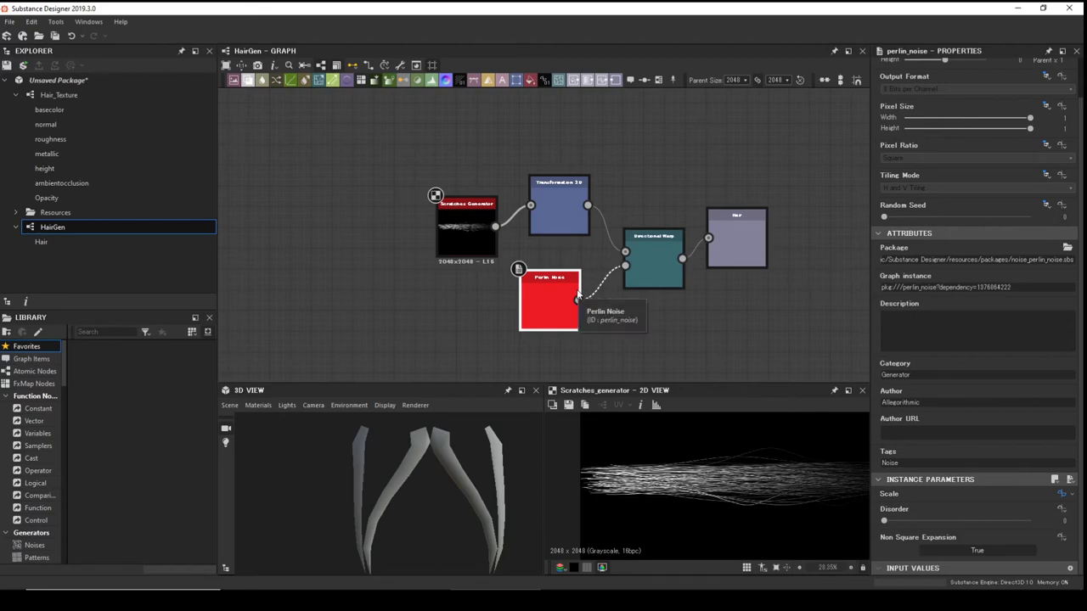
Expose the Directional Warp node's Intensity as a new graph input named Global_Distortion.
{"action": "left_click", "coordinate": [660, 256]}
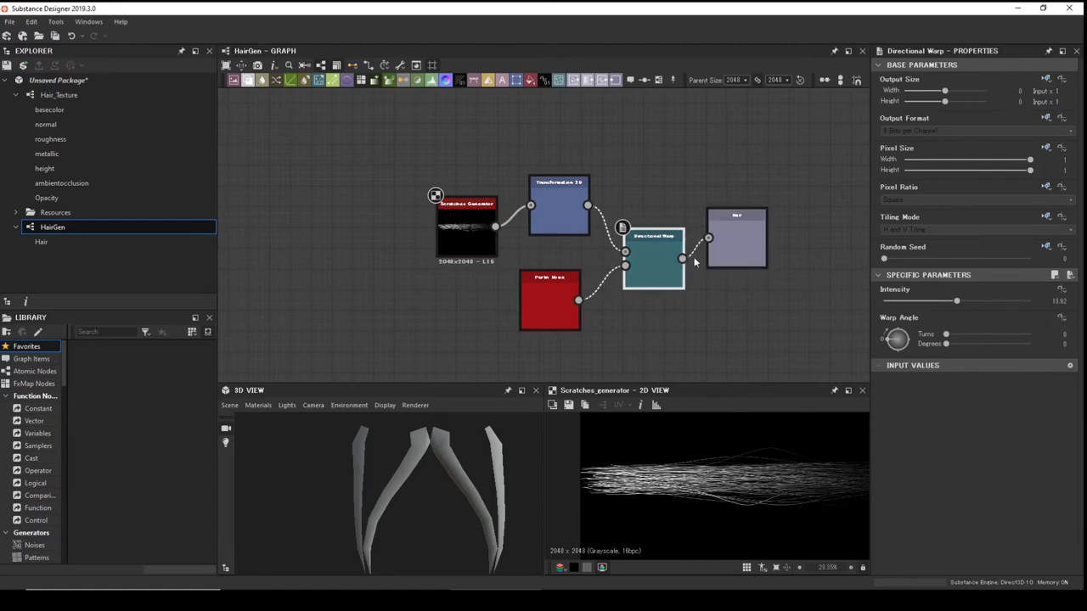
{"action": "left_click", "coordinate": [1062, 291]}
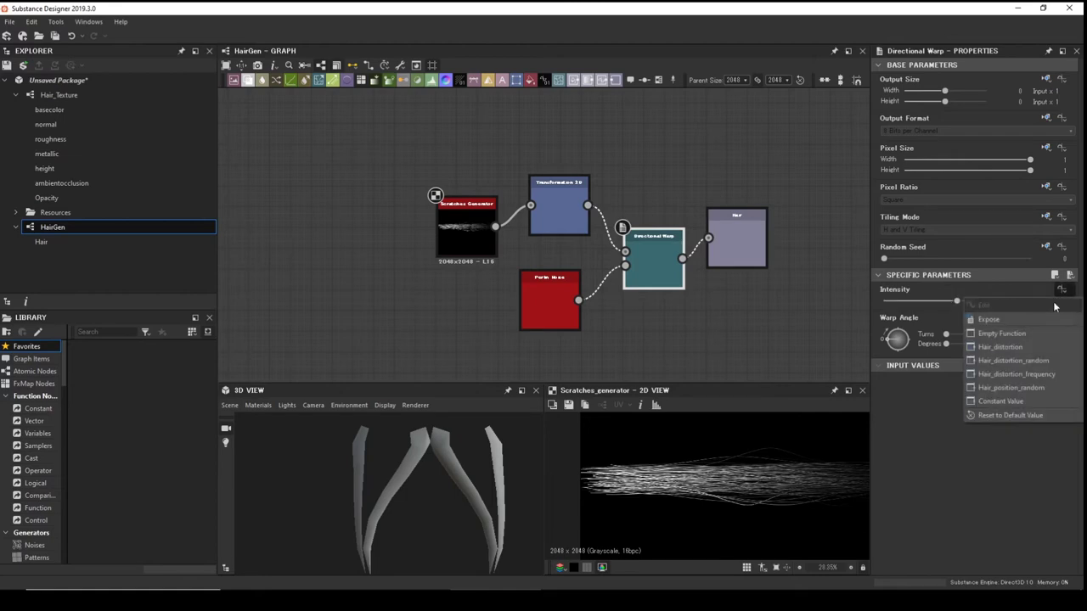
{"action": "left_click", "coordinate": [1028, 321]}
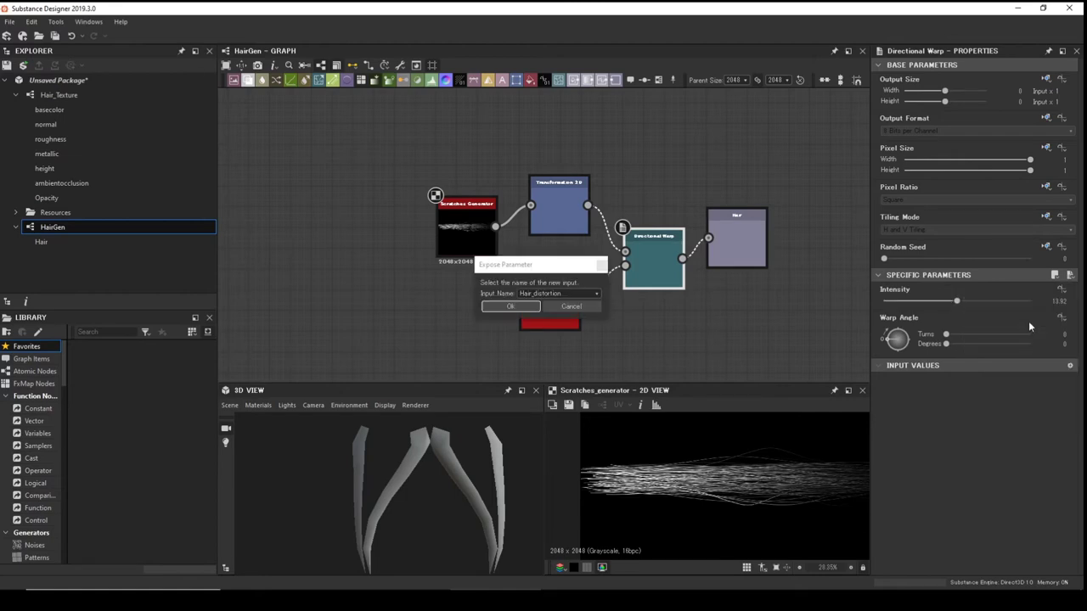
{"action": "left_click", "coordinate": [567, 295]}
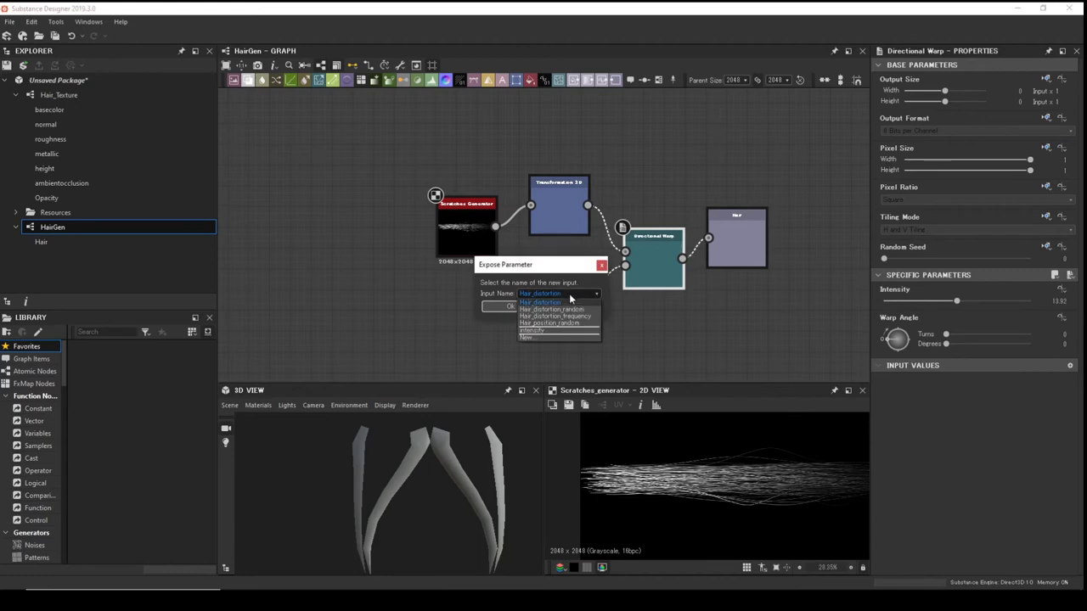
{"action": "left_click", "coordinate": [551, 338]}
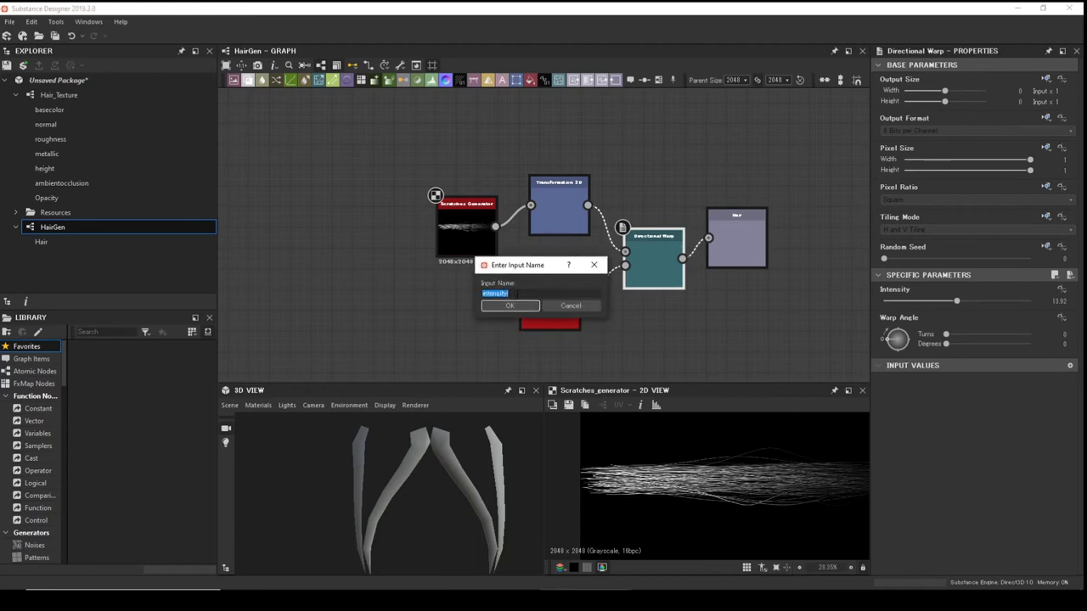
{"action": "key", "text": "End"}
{"action": "left_click_drag", "start_coordinate": [508, 293], "coordinate": [435, 293]}
{"action": "type", "text": "Global_Distortion"}
{"action": "left_click", "coordinate": [509, 306]}
{"action": "left_click", "coordinate": [516, 307]}
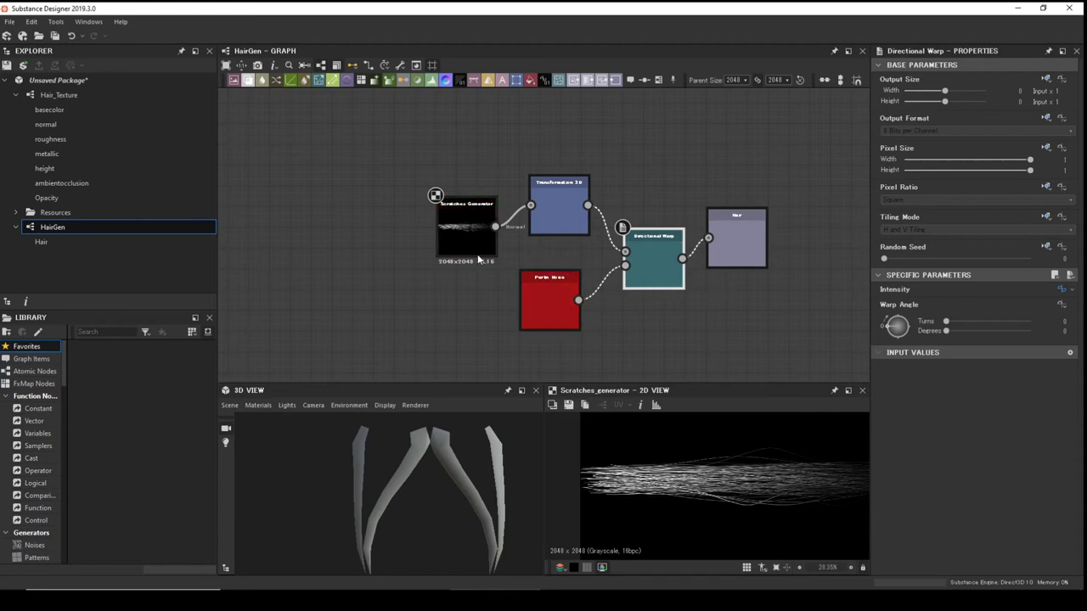
In the HairGen graph's input parameters, change the Spline Number label to its identifier, Hair_Amount.
{"action": "left_click", "coordinate": [655, 167]}
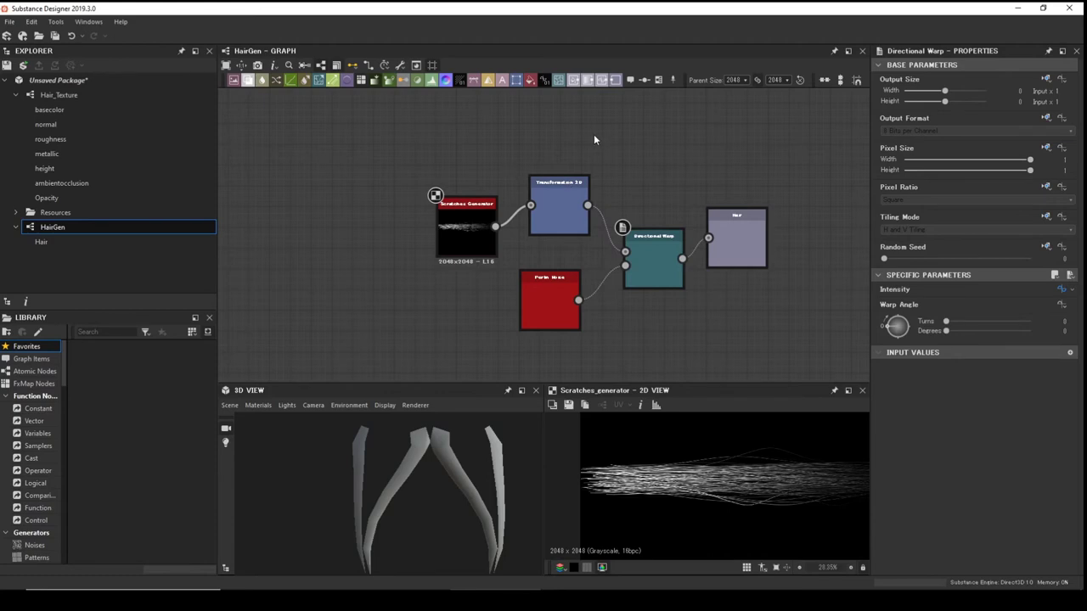
{"action": "left_click", "coordinate": [88, 227]}
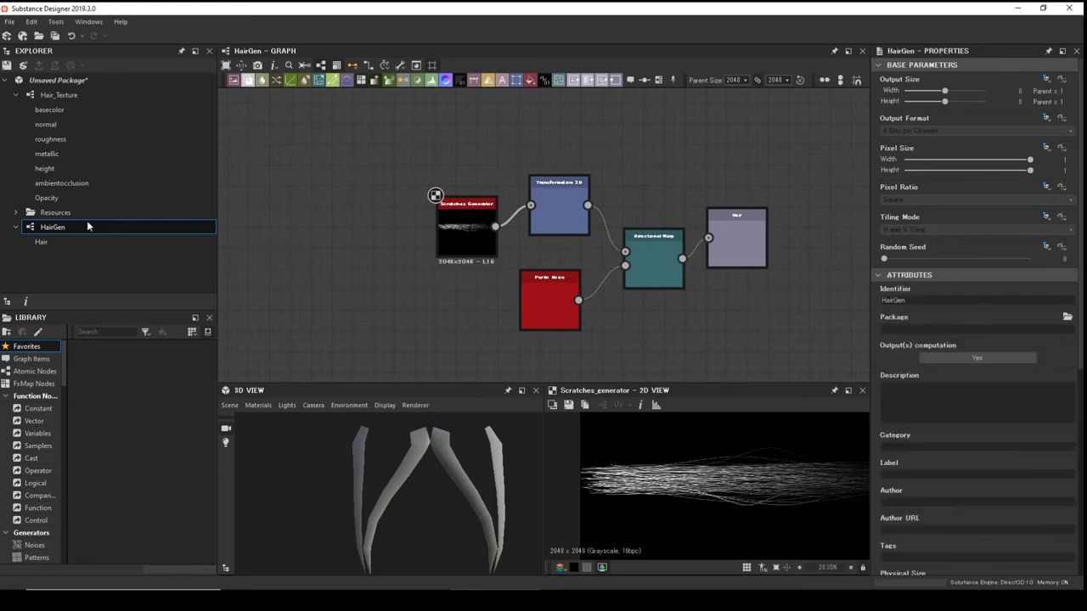
{"action": "scroll", "coordinate": [939, 258], "scroll_direction": "down", "scroll_amount": 10}
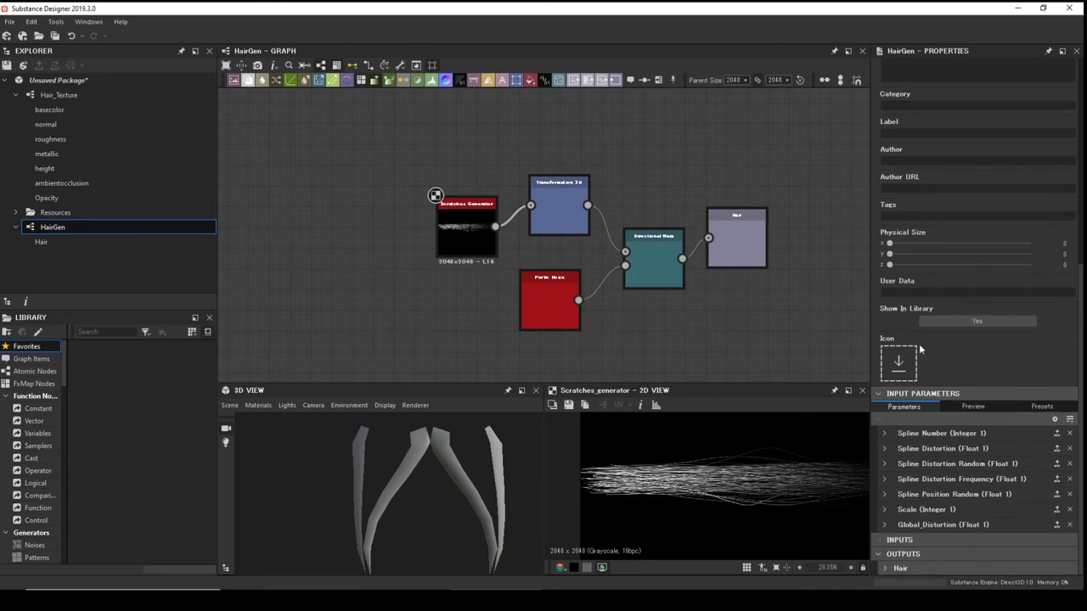
{"action": "left_click", "coordinate": [937, 435]}
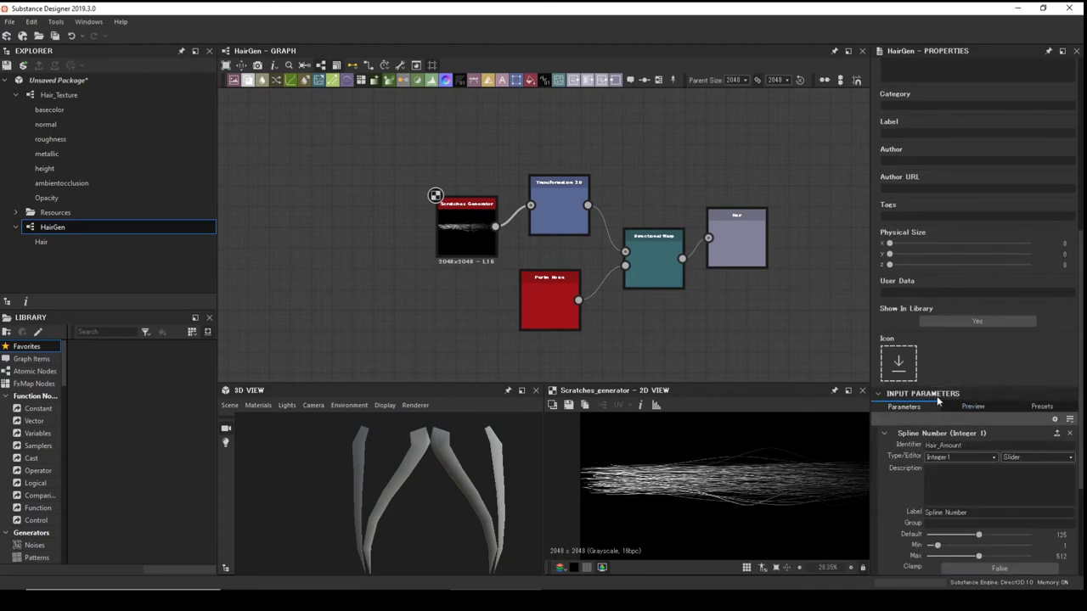
{"action": "scroll", "coordinate": [937, 395], "scroll_direction": "down", "scroll_amount": 2}
{"action": "scroll", "coordinate": [980, 358], "scroll_direction": "down", "scroll_amount": 2}
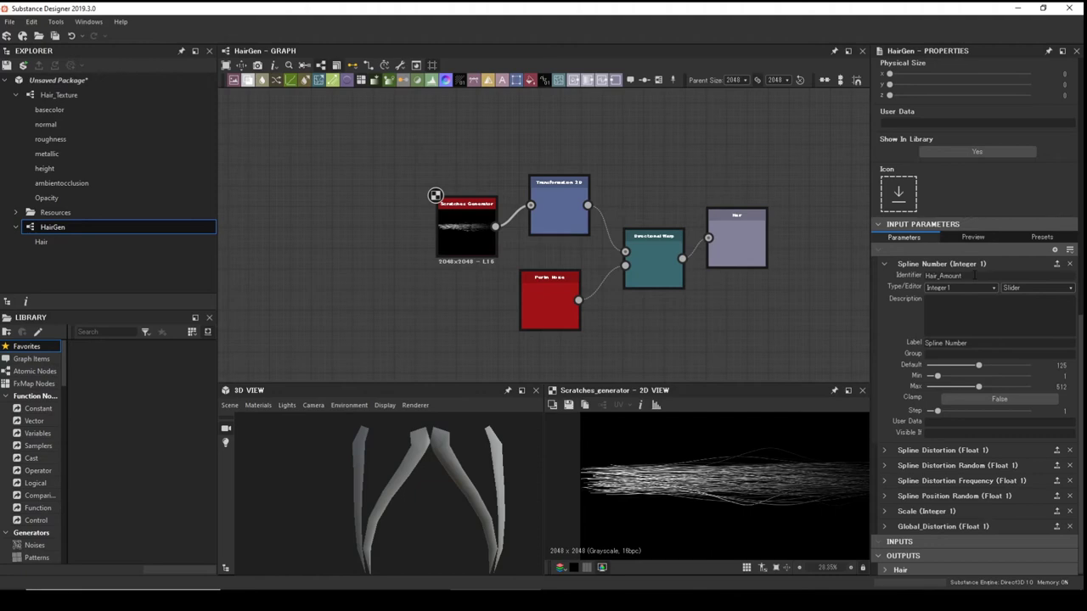
{"action": "double_click", "coordinate": [968, 275]}
{"action": "key", "text": "ctrl+c"}
{"action": "left_click", "coordinate": [942, 343]}
{"action": "key", "text": "ctrl+a"}
{"action": "key", "text": "ctrl+v"}
{"action": "key", "text": "Return"}
Change the Spline Distortion input parameter's label to its identifier, Hair_distortion.
{"action": "left_click", "coordinate": [885, 450]}
{"action": "scroll", "coordinate": [941, 408], "scroll_direction": "down", "scroll_amount": 3}
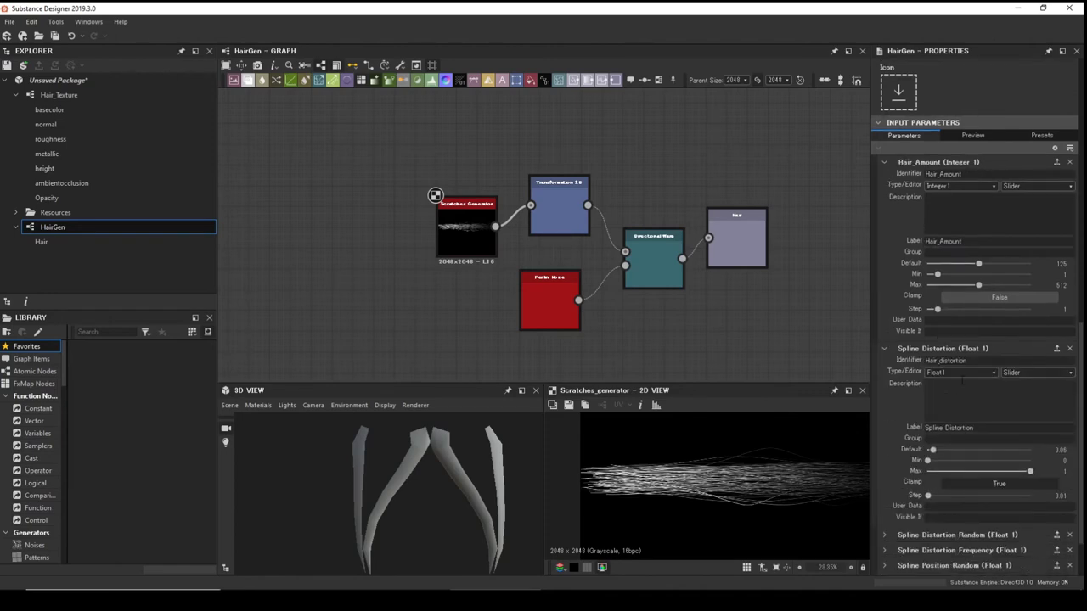
{"action": "double_click", "coordinate": [976, 361]}
{"action": "key", "text": "ctrl+c"}
{"action": "triple_click", "coordinate": [977, 427]}
{"action": "key", "text": "ctrl+v"}
{"action": "scroll", "coordinate": [931, 425], "scroll_direction": "down", "scroll_amount": 2}
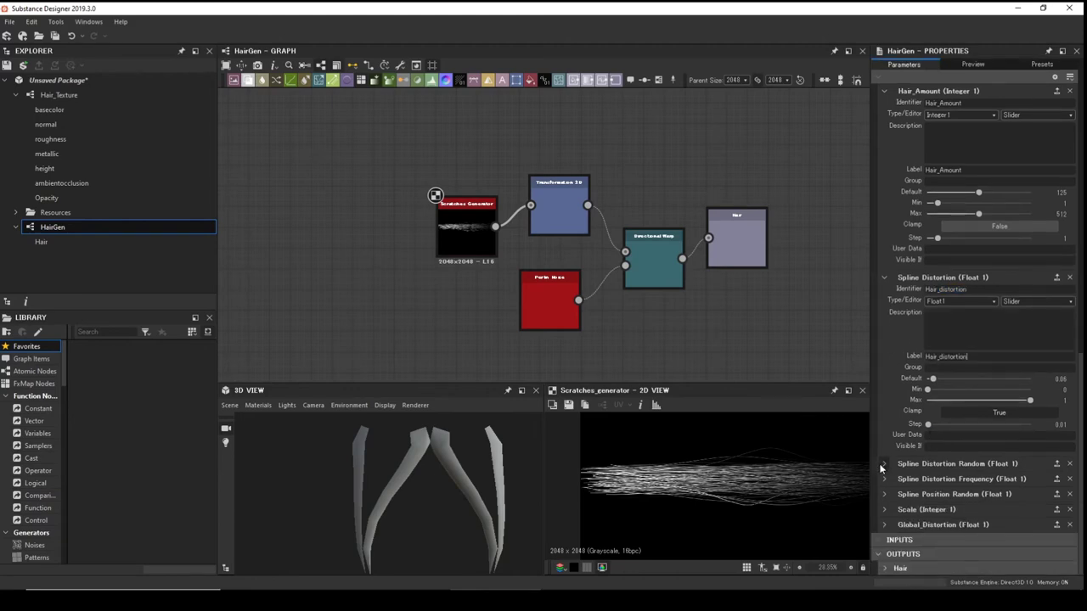
Change the Spline Distortion Random input parameter's label to its identifier, Hair_distortion_random.
{"action": "left_click", "coordinate": [884, 464]}
{"action": "scroll", "coordinate": [935, 422], "scroll_direction": "down", "scroll_amount": 2}
{"action": "triple_click", "coordinate": [958, 408]}
{"action": "key", "text": "ctrl+c"}
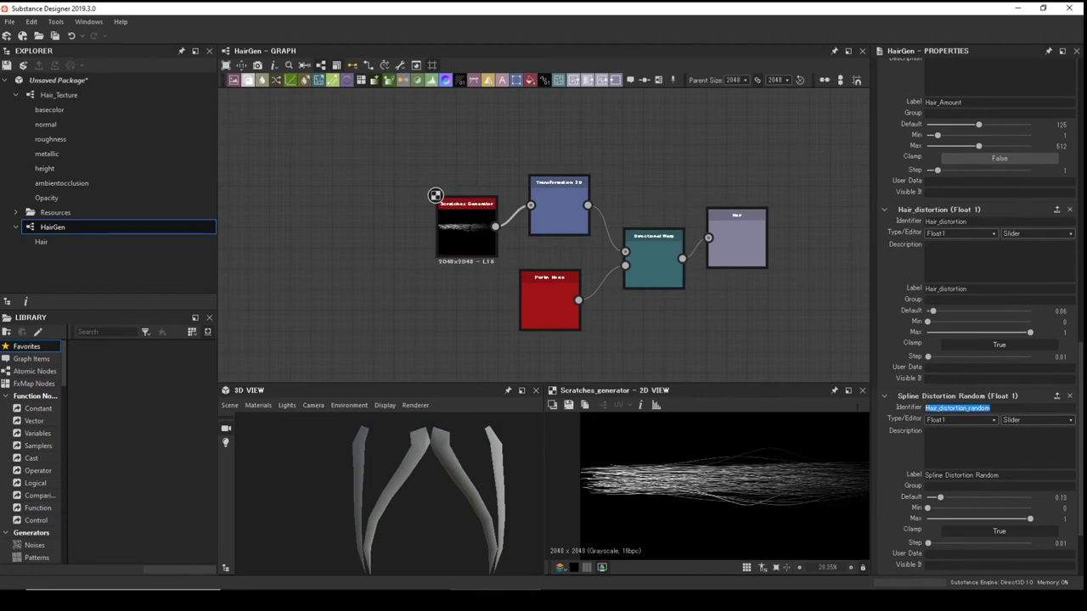
{"action": "scroll", "coordinate": [934, 416], "scroll_direction": "down", "scroll_amount": 3}
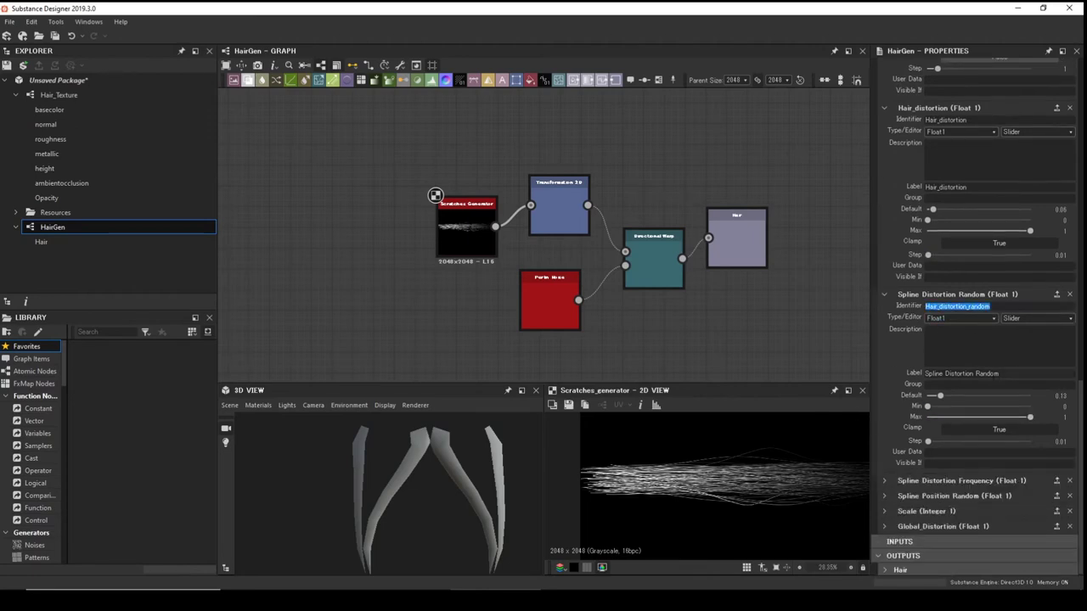
{"action": "key", "text": "Tab"}
{"action": "key", "text": "ctrl+v"}
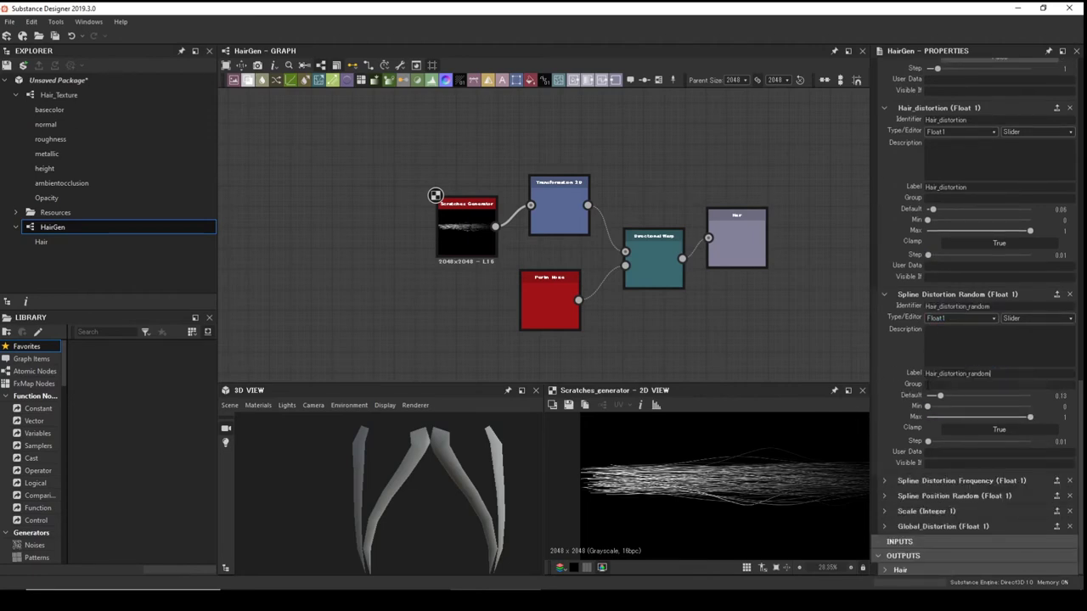
{"action": "key", "text": "Return"}
Change the Spline Distortion Frequency input parameter's label to its identifier, Hair_distortion_frequency.
{"action": "left_click", "coordinate": [885, 479]}
{"action": "scroll", "coordinate": [977, 442], "scroll_direction": "down", "scroll_amount": 3}
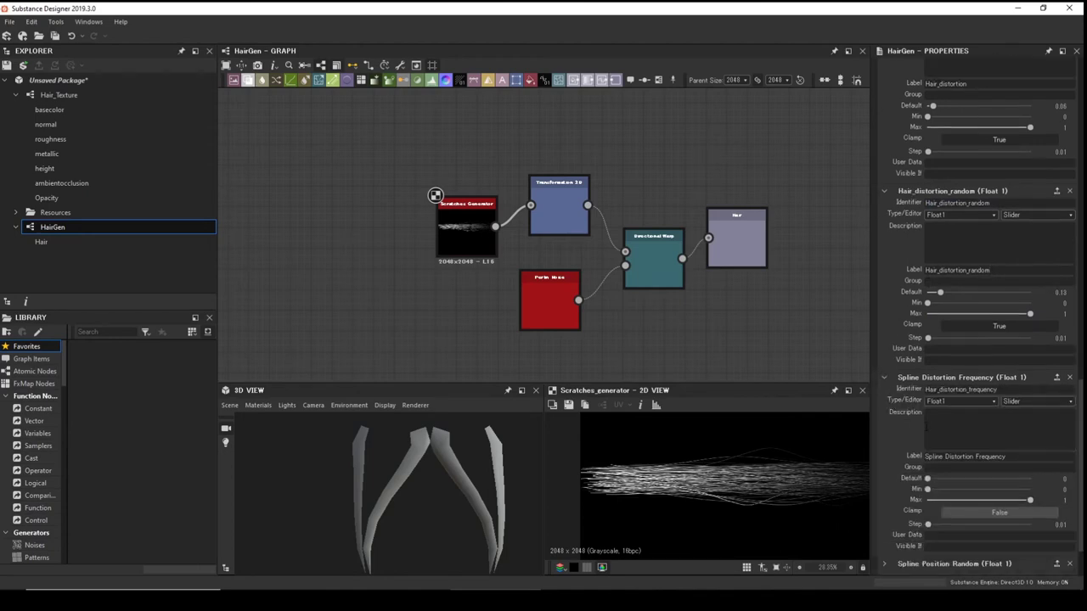
{"action": "left_click_drag", "start_coordinate": [1001, 390], "coordinate": [865, 391]}
{"action": "key", "text": "ctrl+c"}
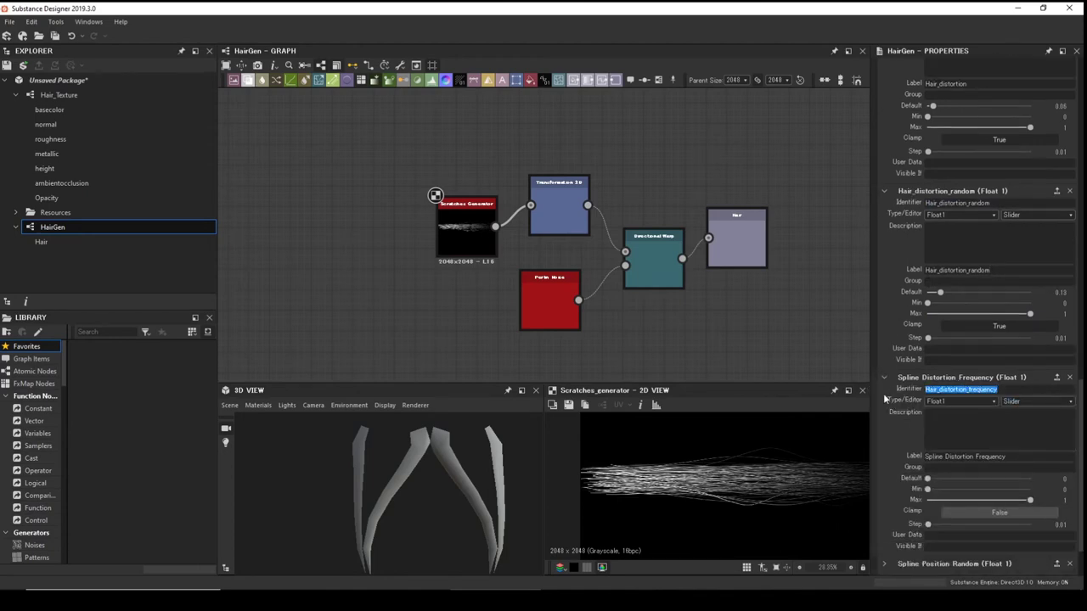
{"action": "scroll", "coordinate": [939, 436], "scroll_direction": "up", "scroll_amount": 2}
{"action": "left_click_drag", "start_coordinate": [1005, 389], "coordinate": [833, 388]}
{"action": "key", "text": "ctrl+v"}
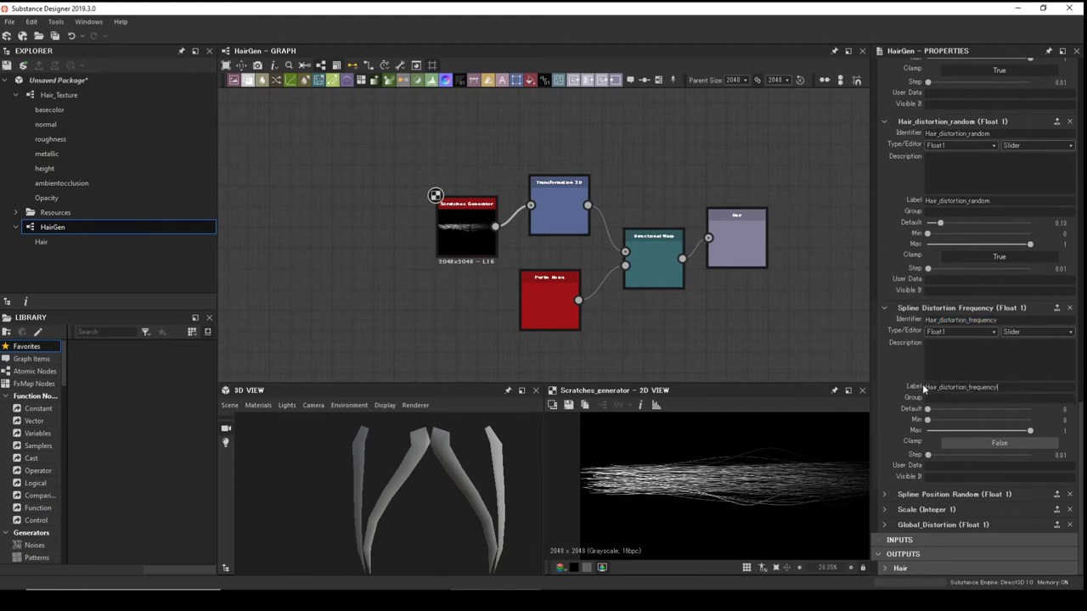
Change the Spline Position Random input parameter's label to its identifier, Hair_position_random.
{"action": "left_click", "coordinate": [884, 494]}
{"action": "scroll", "coordinate": [886, 439], "scroll_direction": "down", "scroll_amount": 4}
{"action": "left_click_drag", "start_coordinate": [1000, 374], "coordinate": [924, 372]}
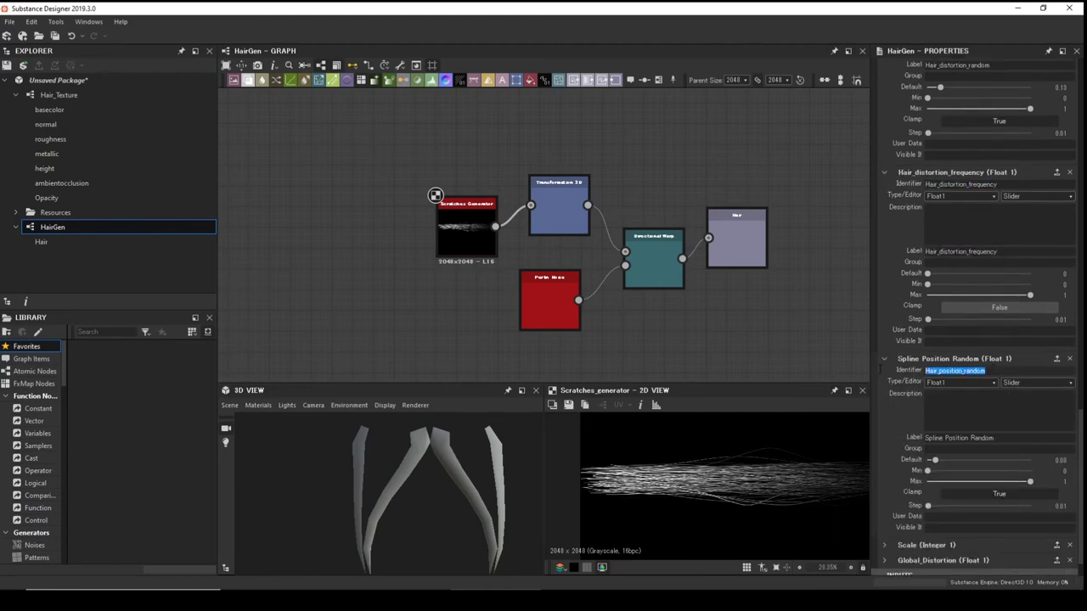
{"action": "scroll", "coordinate": [962, 436], "scroll_direction": "down", "scroll_amount": 1}
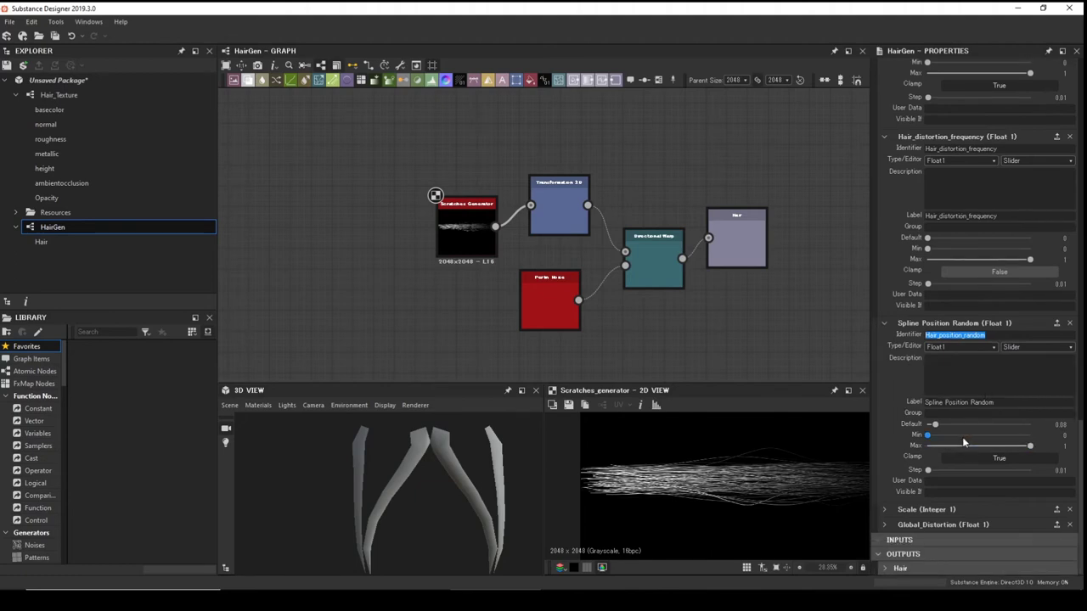
{"action": "key", "text": "ctrl+c"}
{"action": "left_click", "coordinate": [994, 403]}
{"action": "left_click_drag", "start_coordinate": [993, 402], "coordinate": [896, 403]}
{"action": "key", "text": "ctrl+v"}
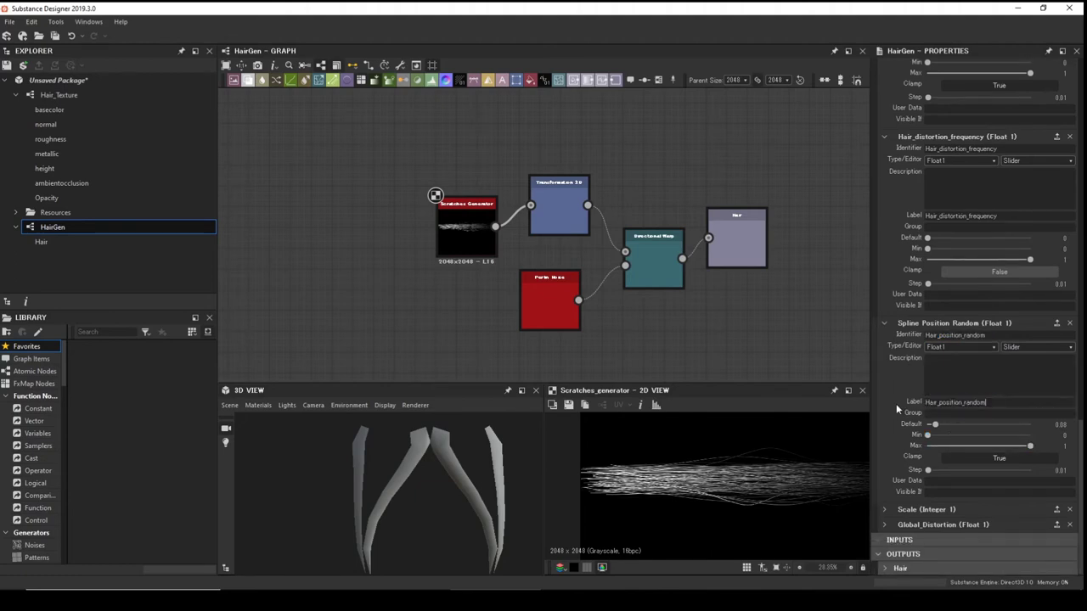
Change the Scale input parameter's label to its identifier, Clump_Hair_scale_Noise.
{"action": "left_click", "coordinate": [885, 510]}
{"action": "scroll", "coordinate": [895, 472], "scroll_direction": "down", "scroll_amount": 4}
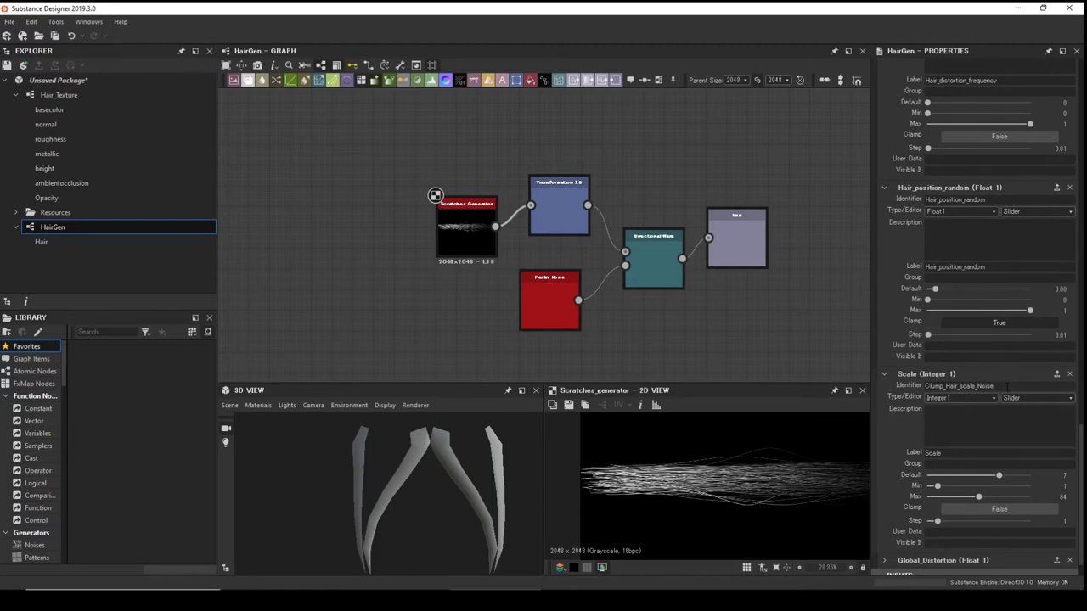
{"action": "left_click_drag", "start_coordinate": [1007, 385], "coordinate": [895, 387]}
{"action": "scroll", "coordinate": [951, 415], "scroll_direction": "down", "scroll_amount": 1}
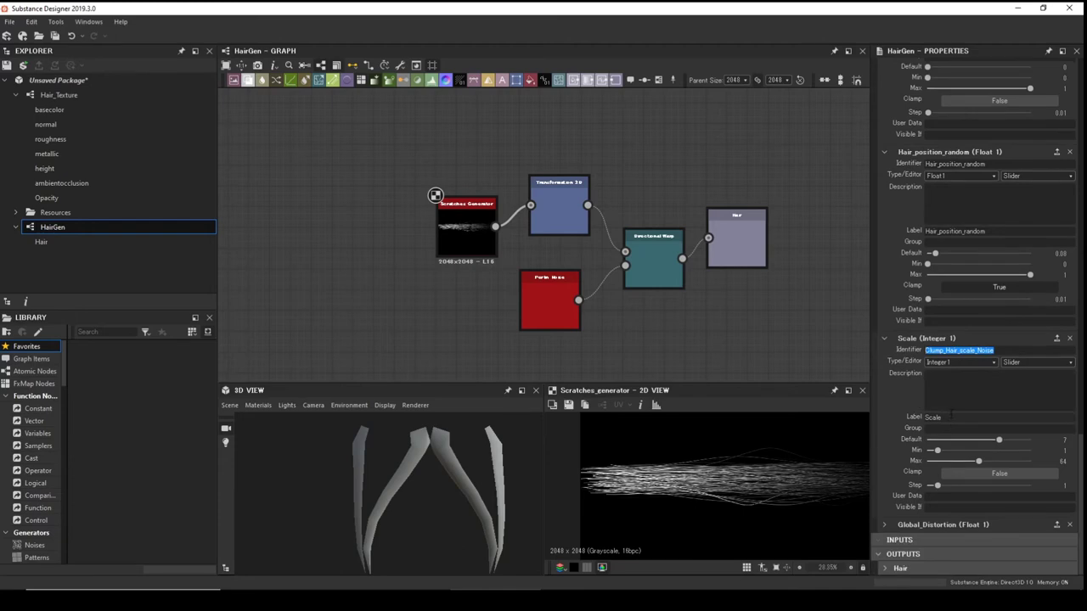
{"action": "key", "text": "ctrl+c"}
{"action": "double_click", "coordinate": [950, 416]}
{"action": "key", "text": "ctrl+v"}
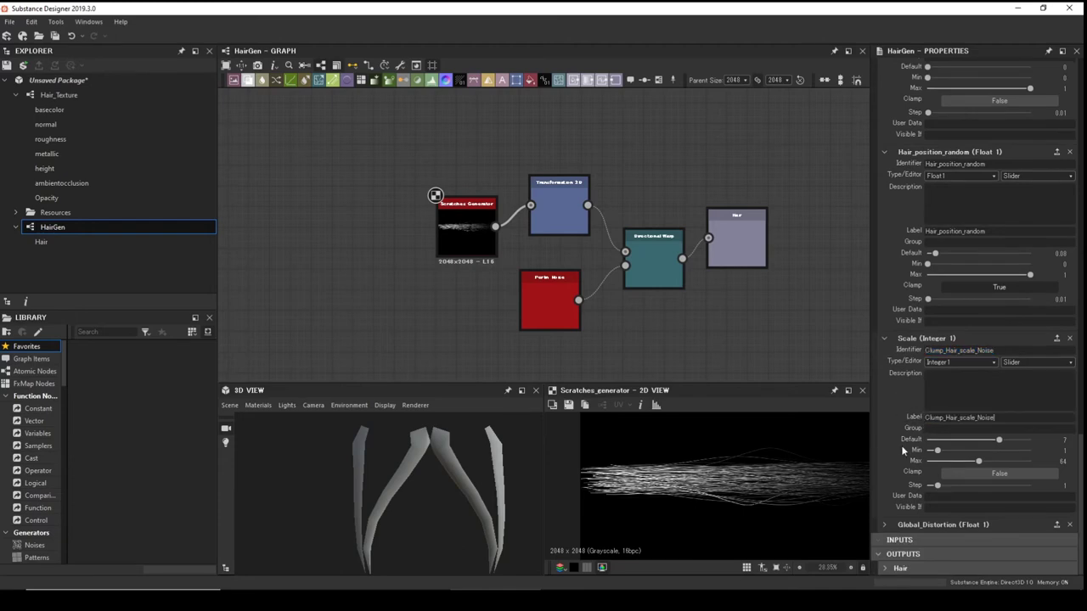
Set the Global_Distortion input parameter's label to match its identifier, Global_Distortion.
{"action": "left_click", "coordinate": [885, 527]}
{"action": "scroll", "coordinate": [883, 482], "scroll_direction": "down", "scroll_amount": 3}
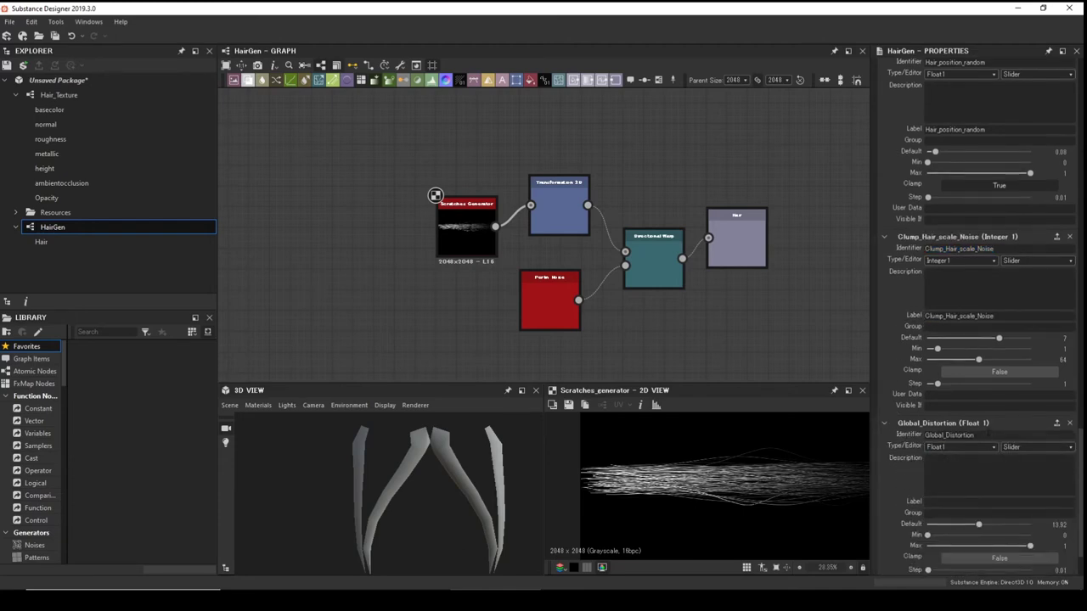
{"action": "left_click_drag", "start_coordinate": [977, 434], "coordinate": [921, 436]}
{"action": "scroll", "coordinate": [934, 459], "scroll_direction": "down", "scroll_amount": 2}
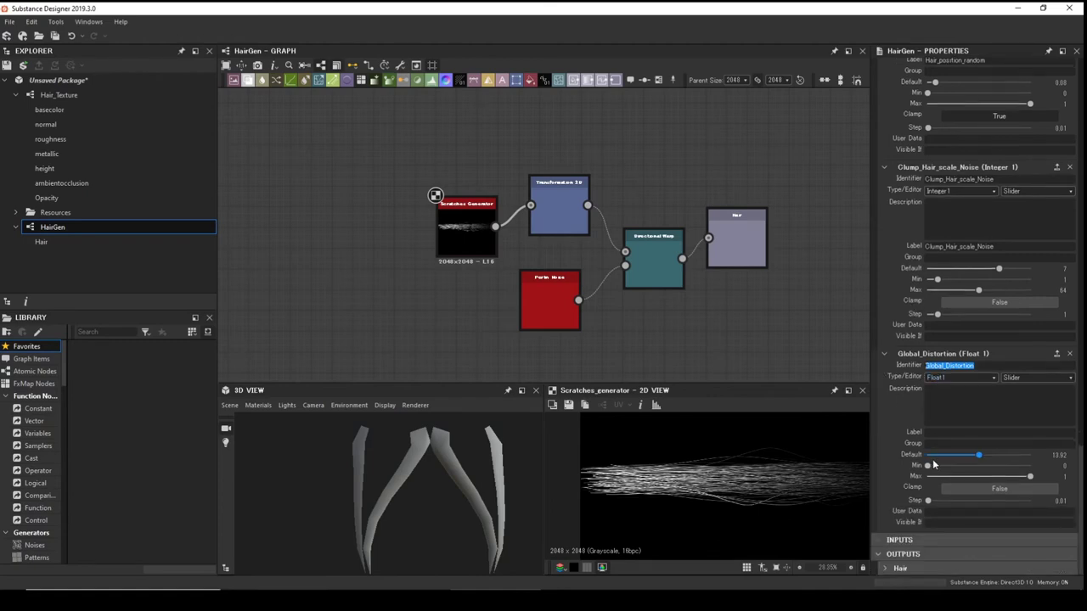
{"action": "left_click", "coordinate": [960, 432]}
{"action": "key", "text": "ctrl+v"}
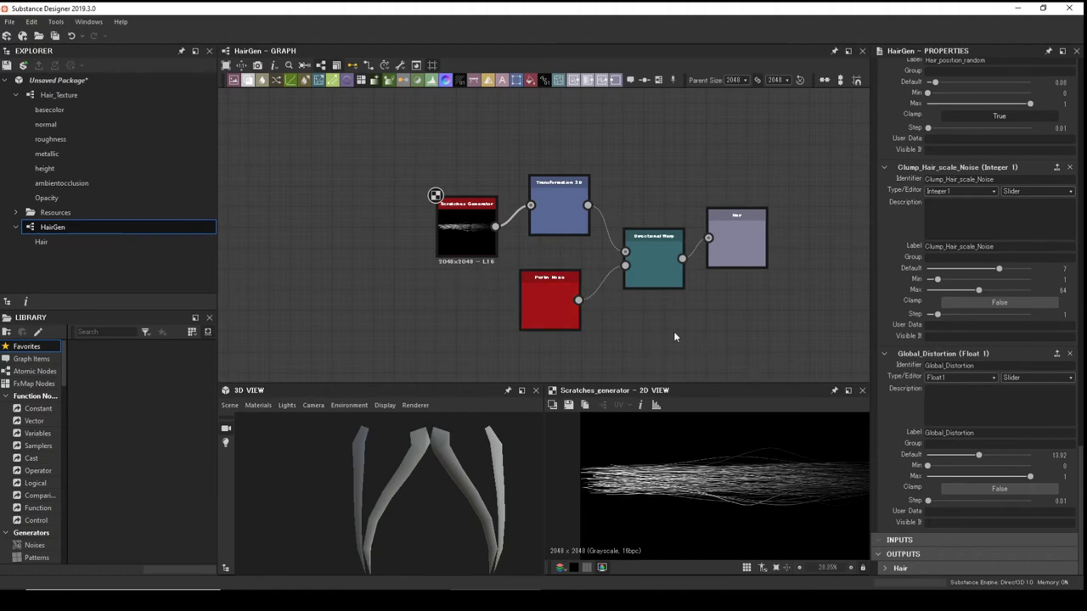
Open the Hair_Texture graph and add the HairGen graph to it as an instance node near the Opacity output.
{"action": "scroll", "coordinate": [673, 331], "scroll_direction": "down", "scroll_amount": 2}
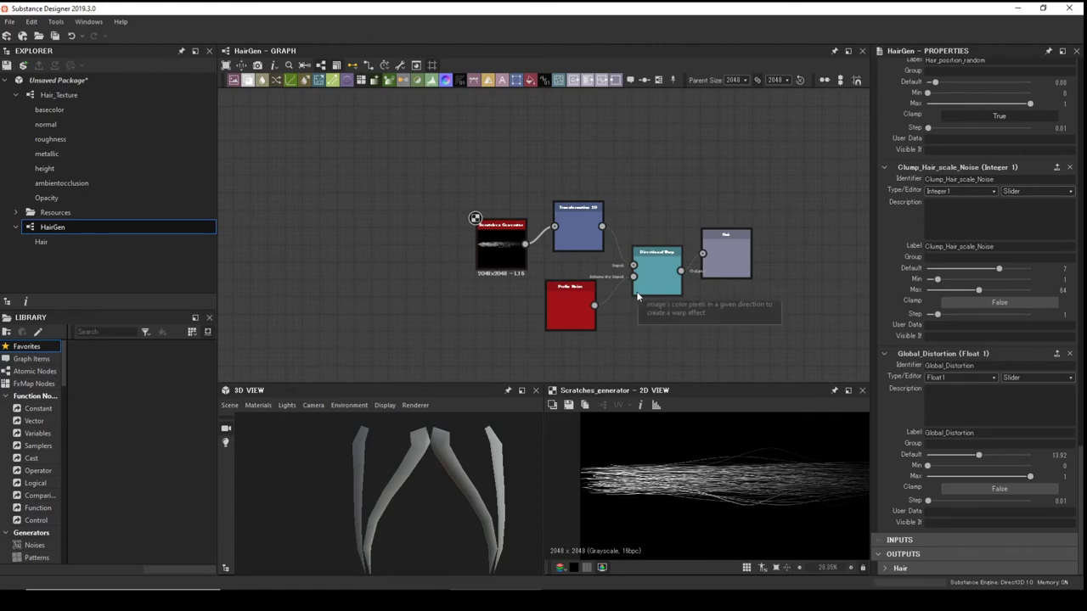
{"action": "left_click", "coordinate": [16, 227]}
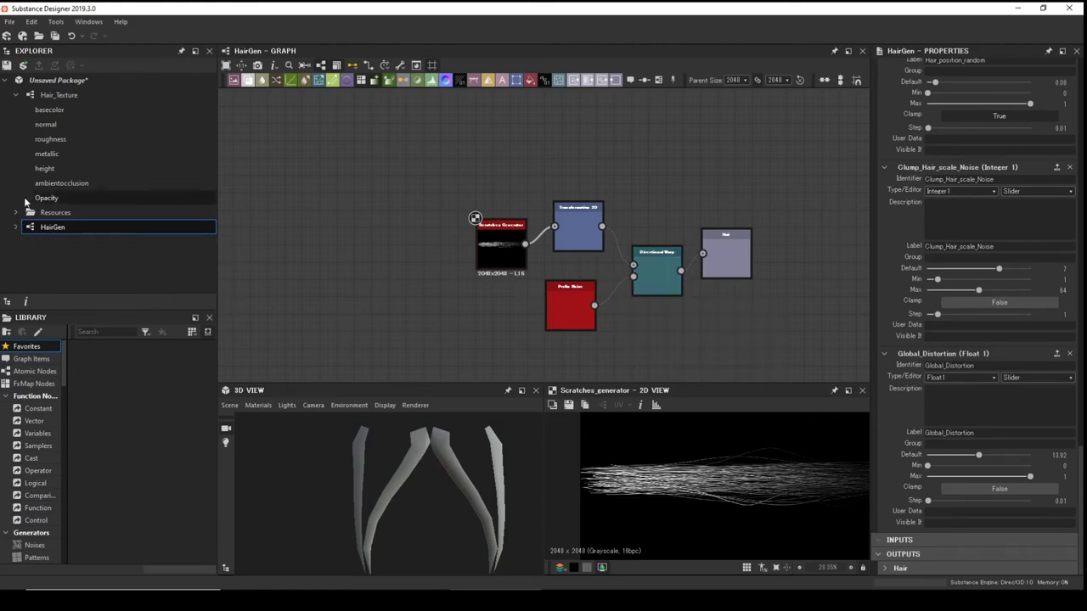
{"action": "left_click", "coordinate": [51, 96]}
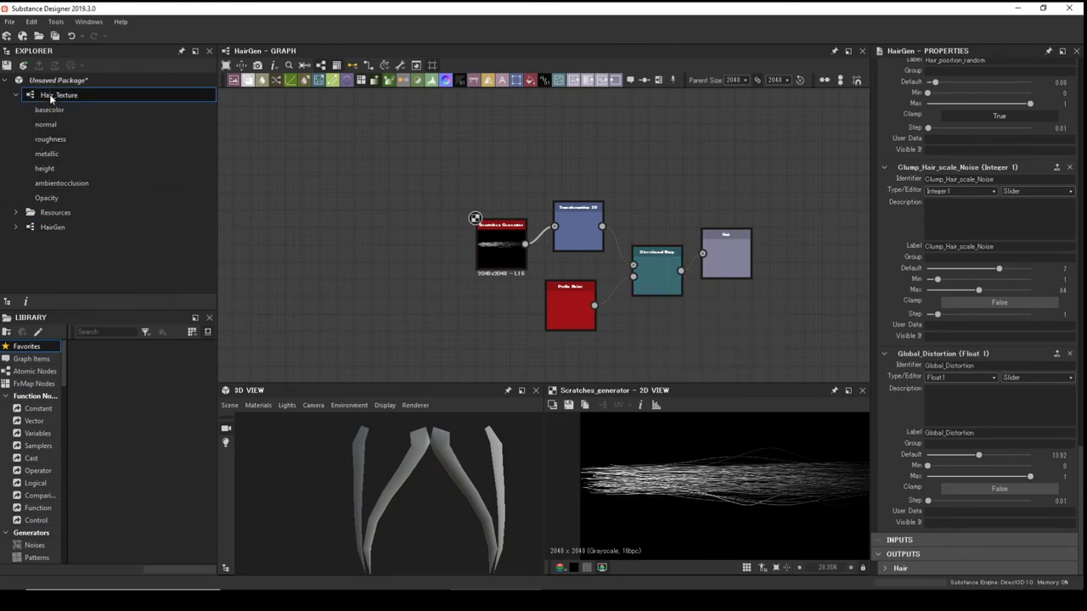
{"action": "double_click", "coordinate": [51, 96]}
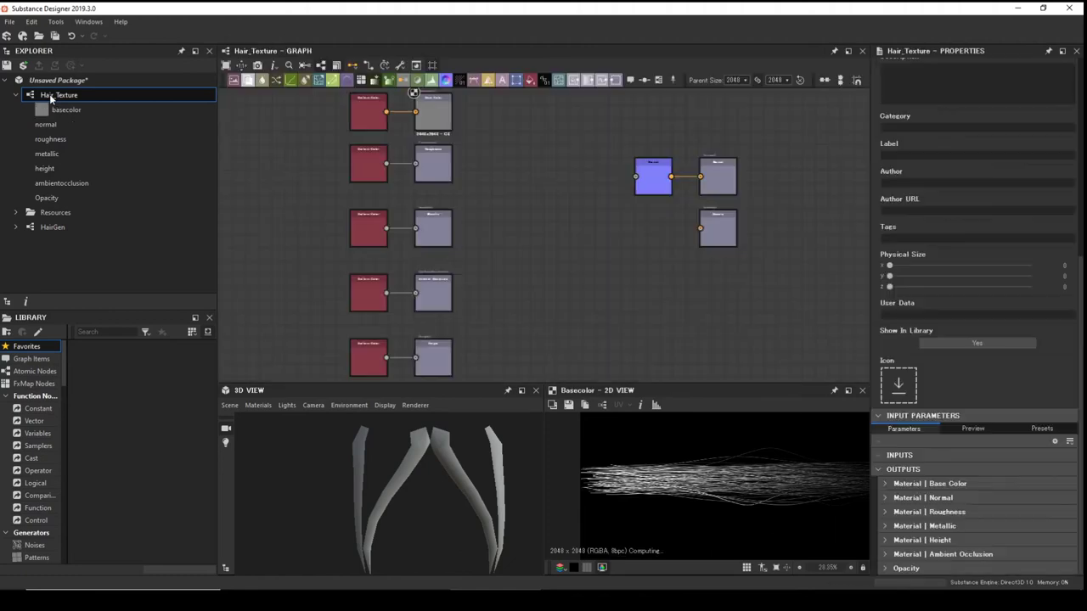
{"action": "scroll", "coordinate": [560, 206], "scroll_direction": "up", "scroll_amount": 3}
{"action": "scroll", "coordinate": [560, 211], "scroll_direction": "down", "scroll_amount": 1}
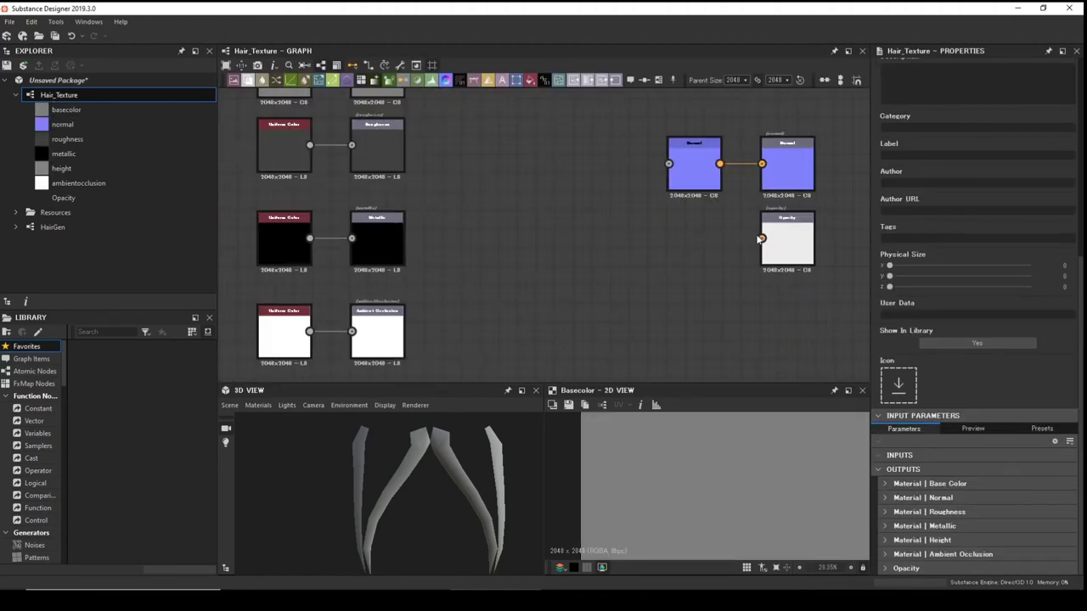
{"action": "left_click_drag", "start_coordinate": [42, 229], "coordinate": [582, 255]}
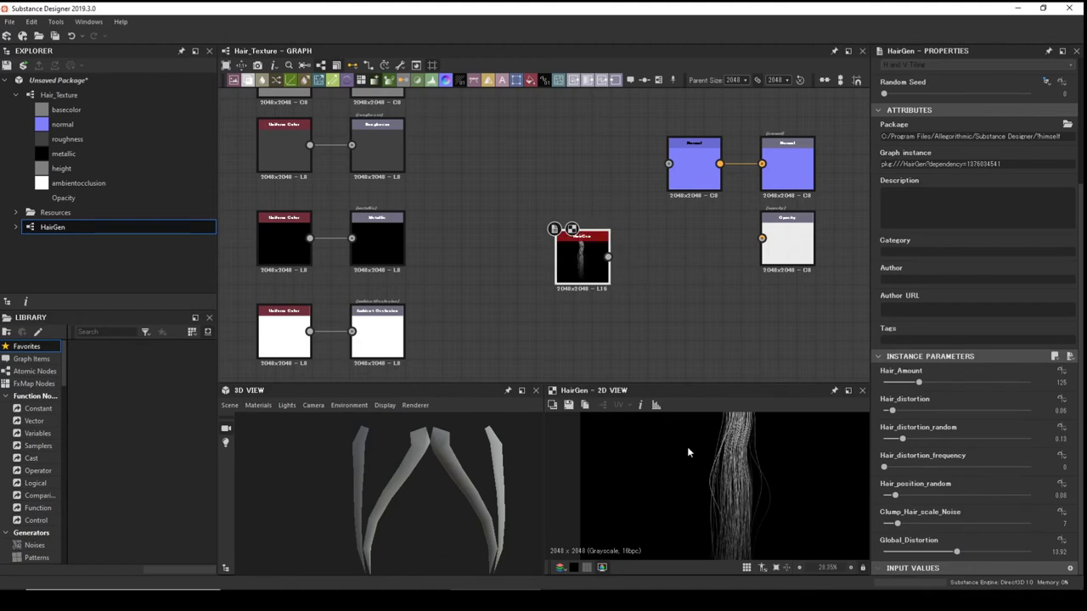
Set the HairGen instance's Hair_Amount to 235, Hair_distortion to 0.11, Hair_distortion_random to 0.12 and Hair_distortion_frequency to 0.64.
{"action": "left_click_drag", "start_coordinate": [923, 387], "coordinate": [951, 387]}
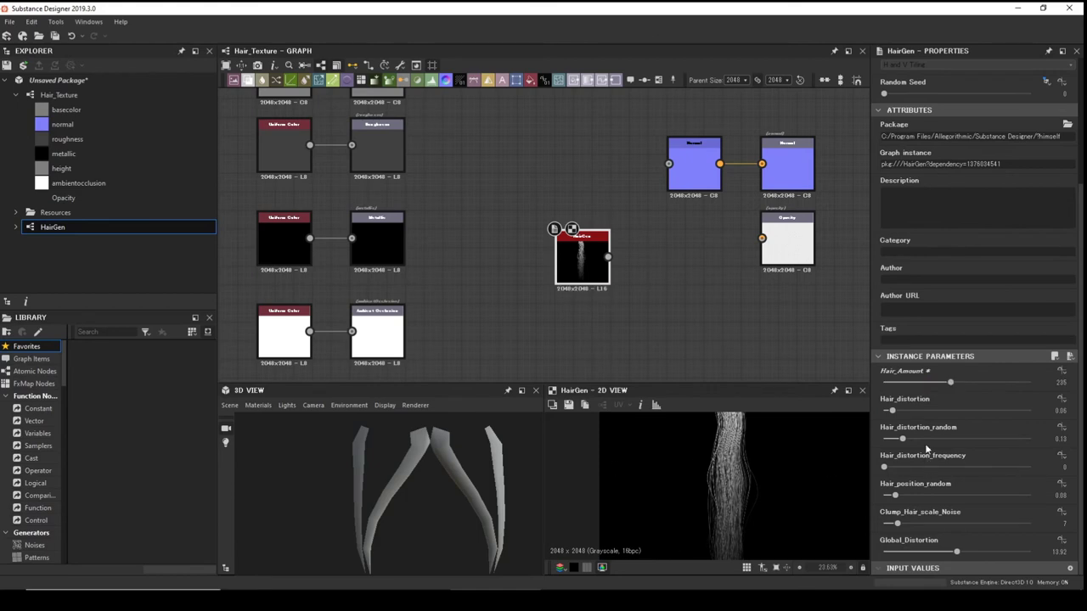
{"action": "left_click_drag", "start_coordinate": [892, 411], "coordinate": [977, 466]}
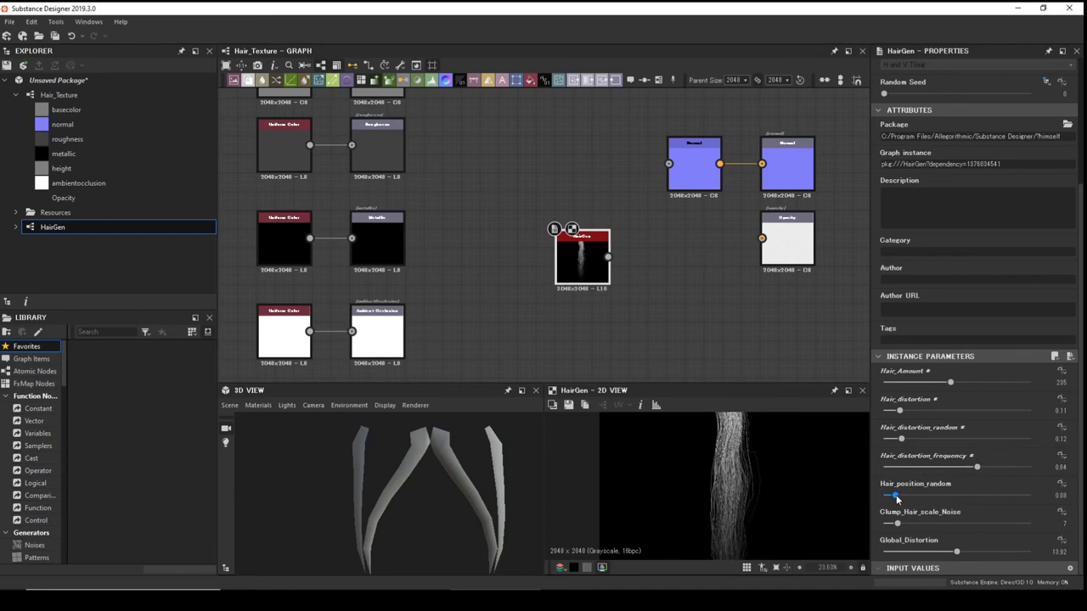
Set the HairGen instance's Hair_position_random to 0.17, Clump_Hair_scale_Noise to 15 and Global_Distortion to 0.
{"action": "left_click_drag", "start_coordinate": [896, 495], "coordinate": [916, 515]}
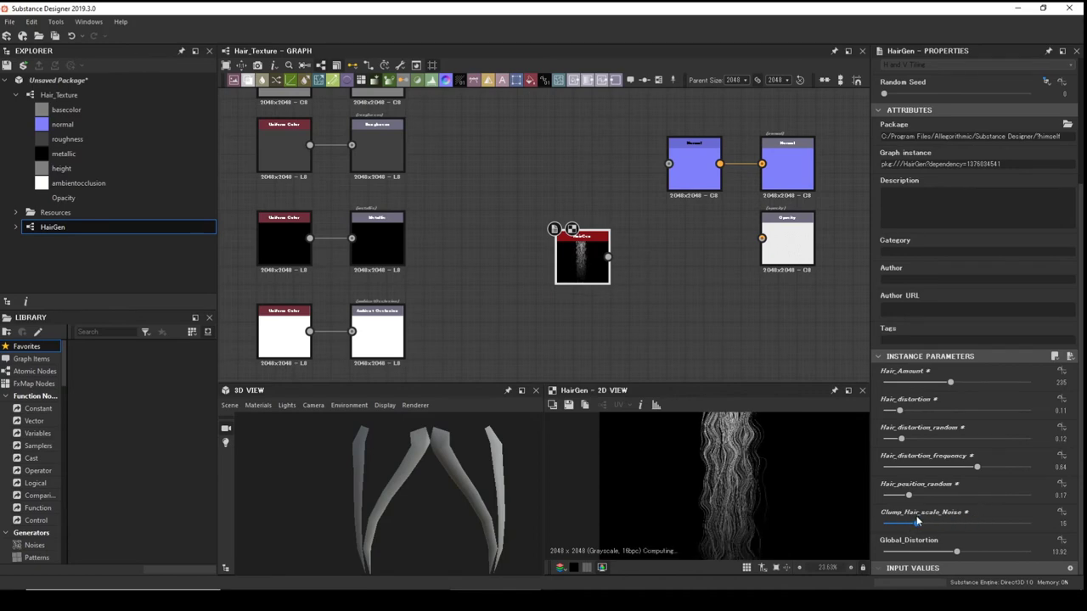
{"action": "left_click_drag", "start_coordinate": [944, 550], "coordinate": [1054, 540]}
{"action": "left_click", "coordinate": [1059, 540]}
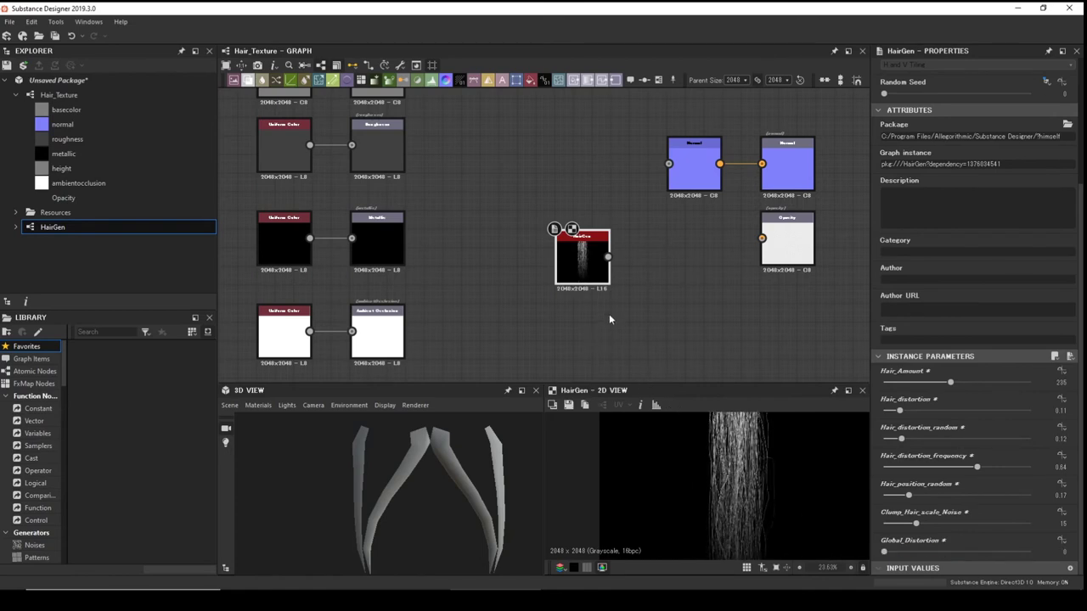
Connect the HairGen node to the Opacity output and inspect the hair card in the 3D view.
{"action": "scroll", "coordinate": [609, 315], "scroll_direction": "down", "scroll_amount": 1}
{"action": "scroll", "coordinate": [616, 328], "scroll_direction": "up", "scroll_amount": 1}
{"action": "scroll", "coordinate": [702, 426], "scroll_direction": "down", "scroll_amount": 1}
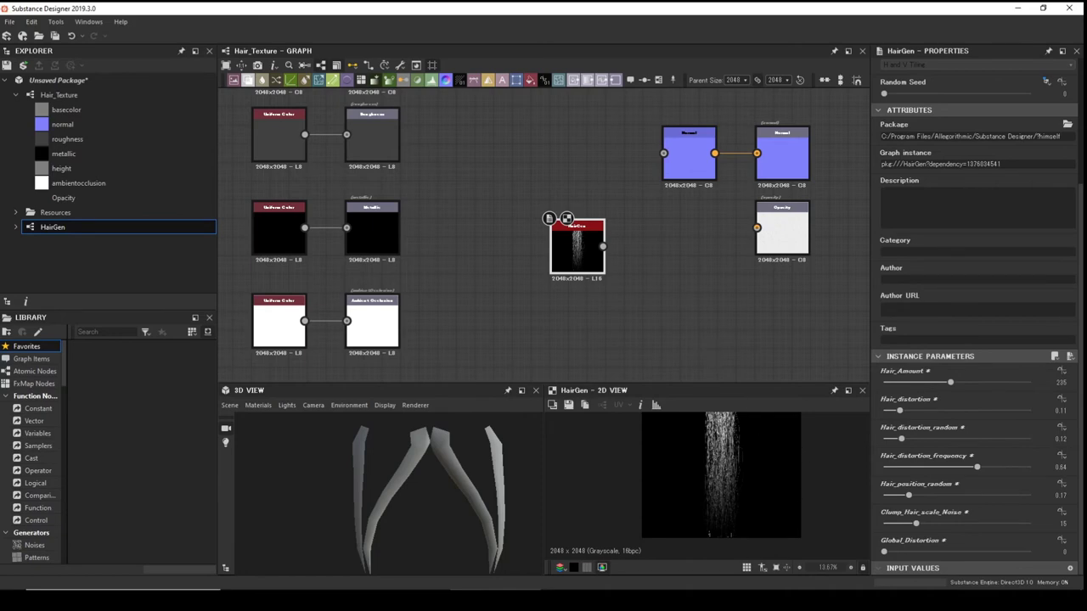
{"action": "scroll", "coordinate": [744, 307], "scroll_direction": "up", "scroll_amount": 2}
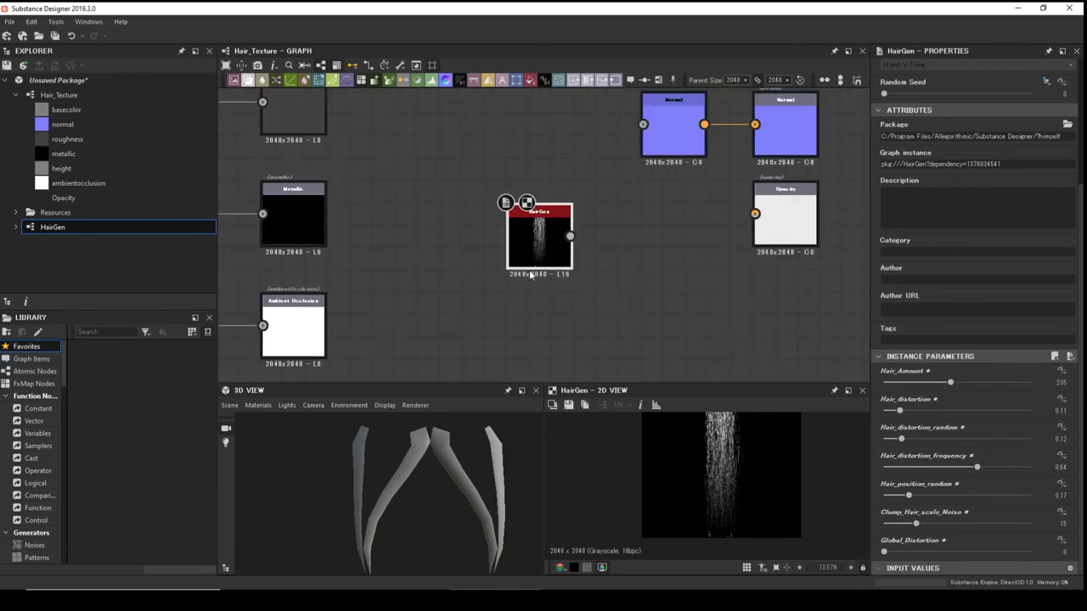
{"action": "left_click_drag", "start_coordinate": [570, 236], "coordinate": [753, 215]}
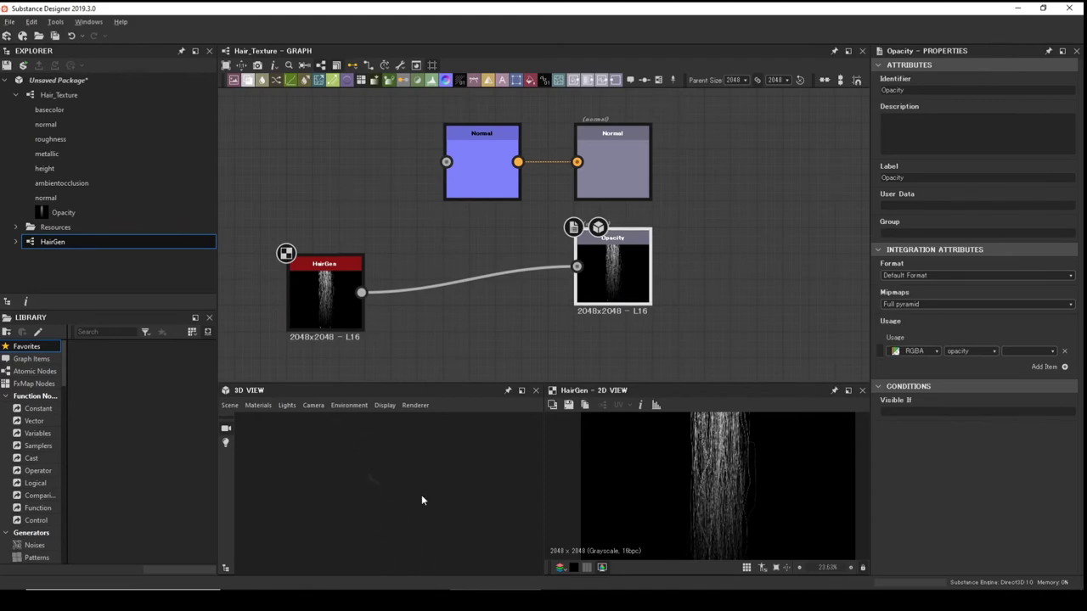
{"action": "left_click_drag", "start_coordinate": [390, 495], "coordinate": [475, 399]}
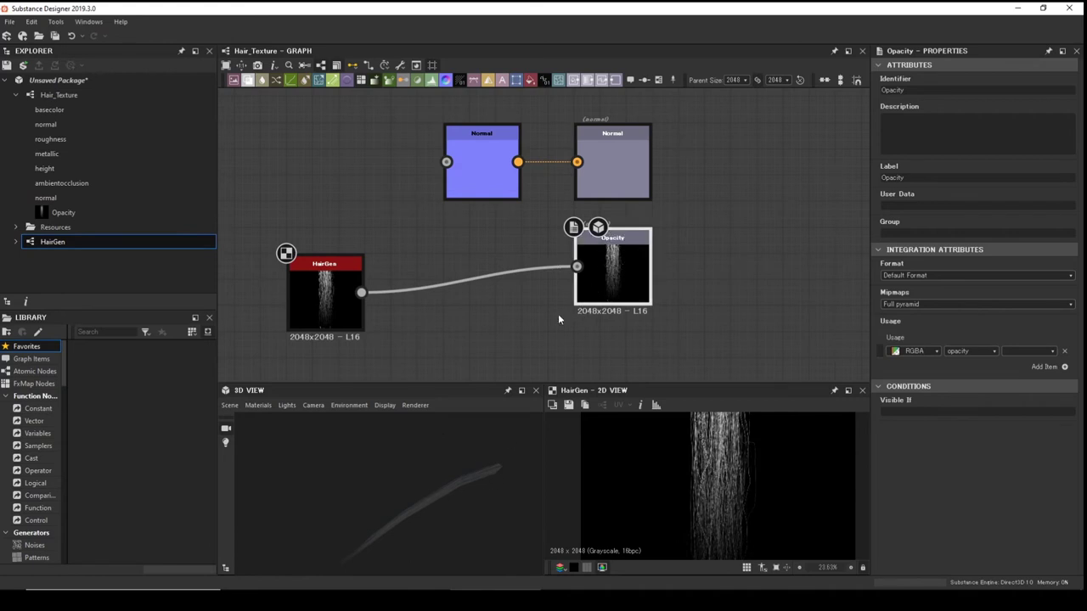
Delete the link between the HairGen node and the Opacity output.
{"action": "right_click", "coordinate": [610, 265]}
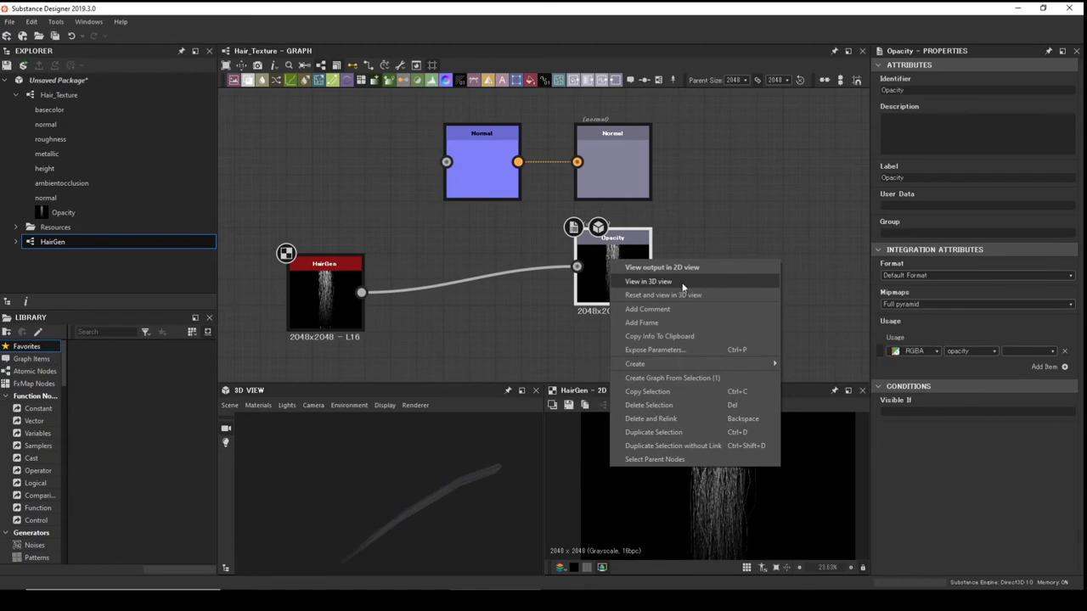
{"action": "left_click", "coordinate": [388, 219]}
{"action": "left_click", "coordinate": [332, 283]}
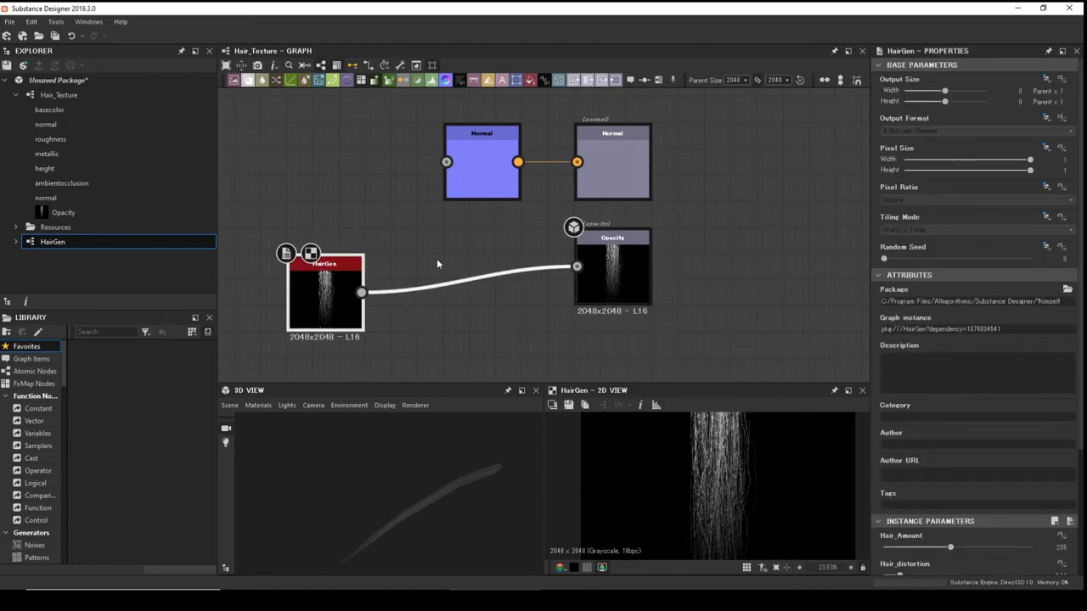
{"action": "left_click", "coordinate": [459, 278]}
{"action": "key", "text": "Delete"}
{"action": "right_click", "coordinate": [417, 293]}
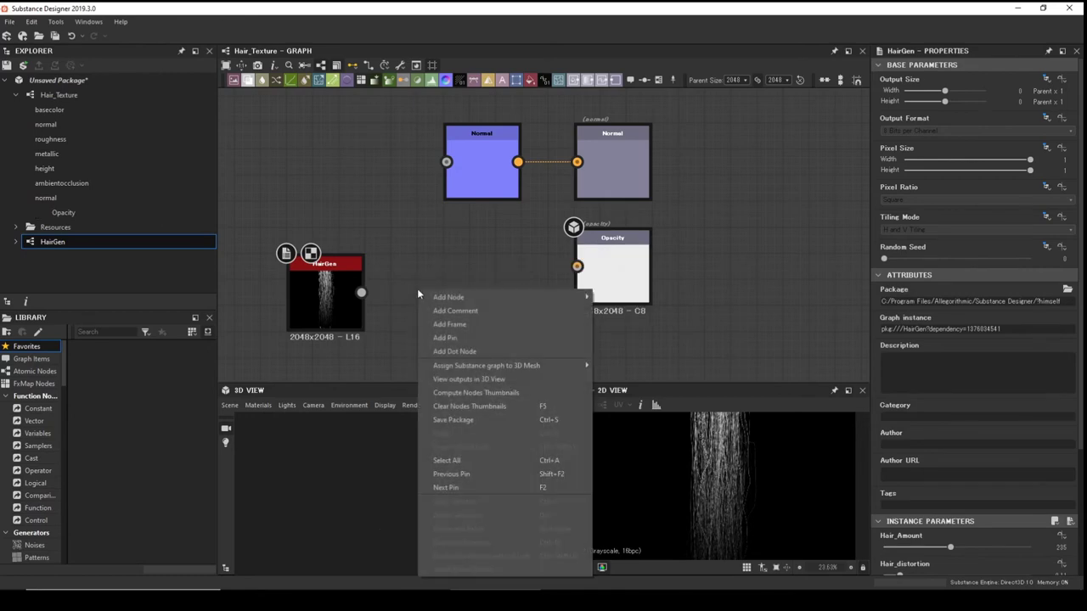
{"action": "left_click", "coordinate": [442, 268]}
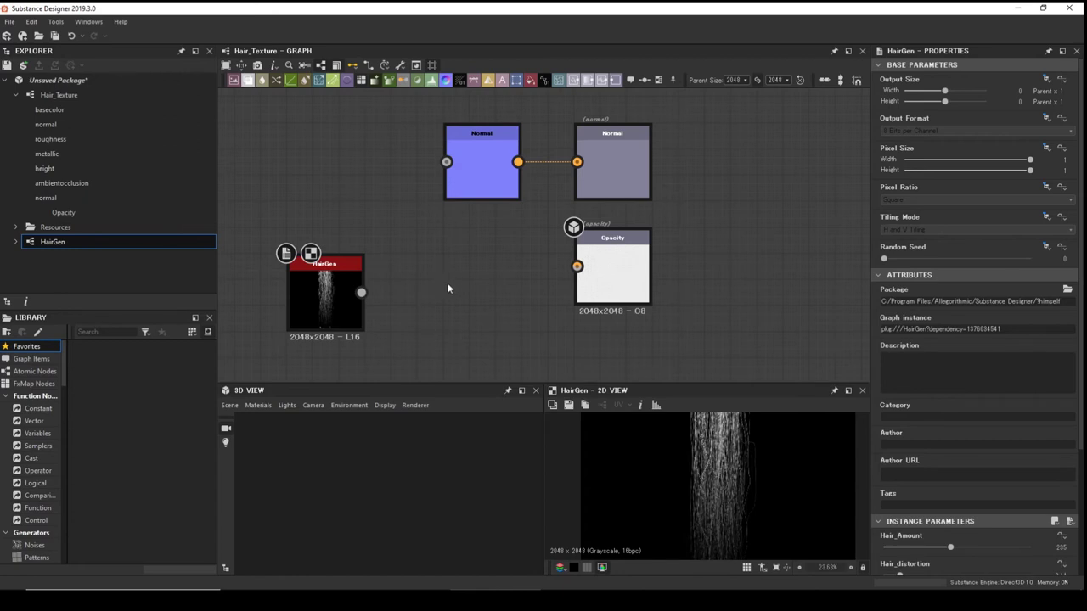
Add a Transformation 2D node and connect it between the HairGen node and the Opacity output.
{"action": "key", "text": "space"}
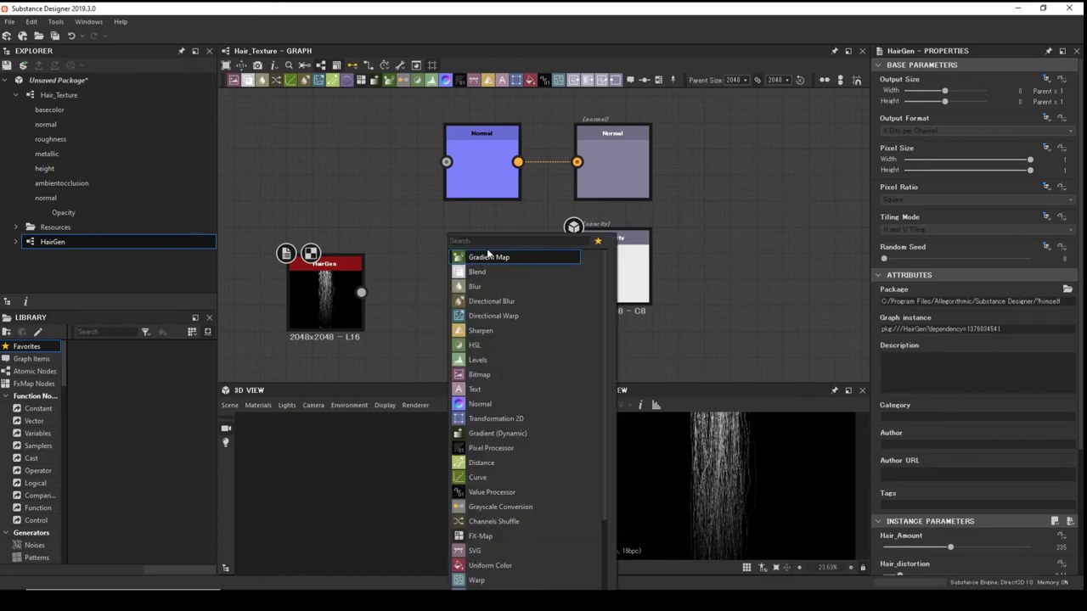
{"action": "type", "text": "TRA"}
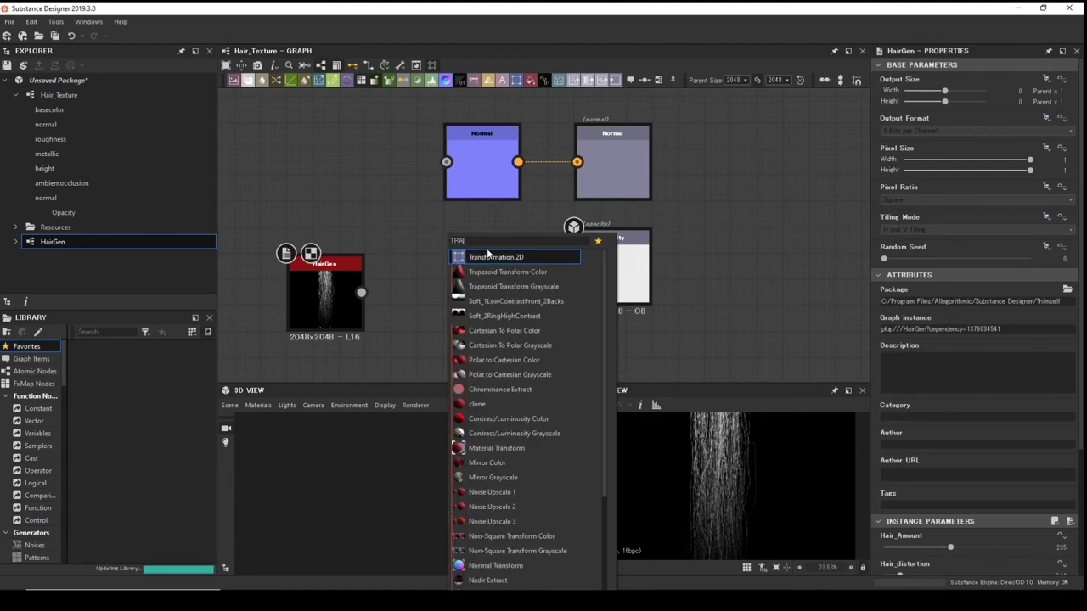
{"action": "left_click", "coordinate": [482, 257]}
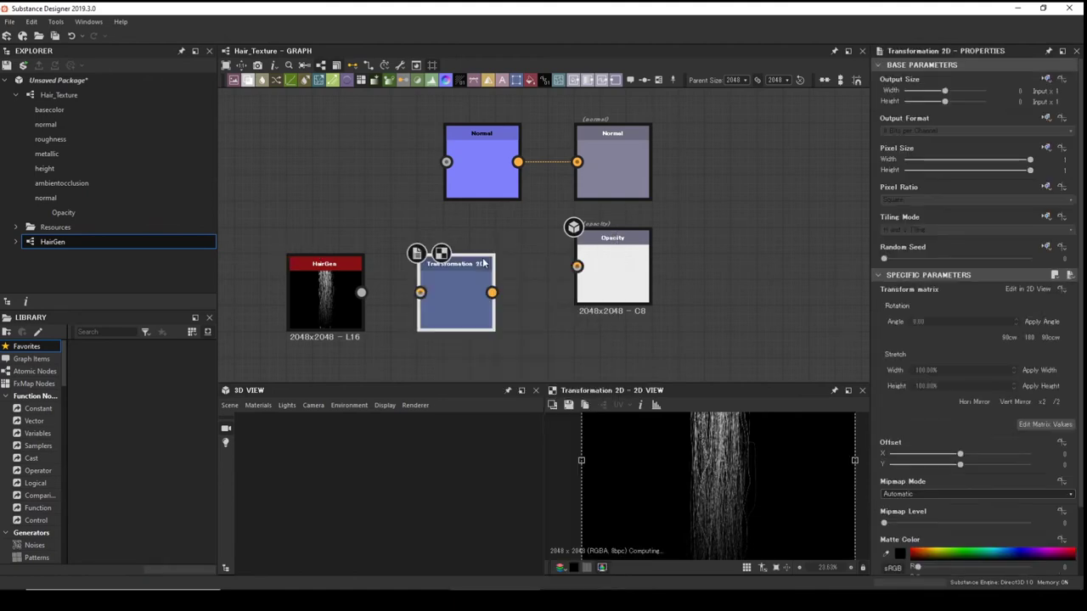
{"action": "left_click_drag", "start_coordinate": [361, 292], "coordinate": [419, 294]}
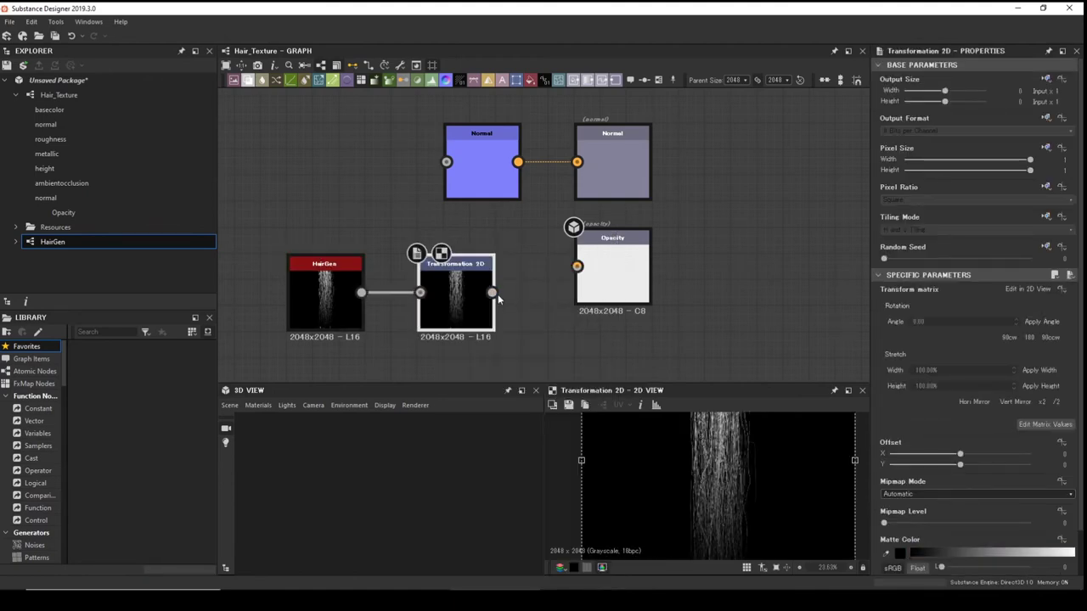
{"action": "left_click_drag", "start_coordinate": [492, 292], "coordinate": [576, 266]}
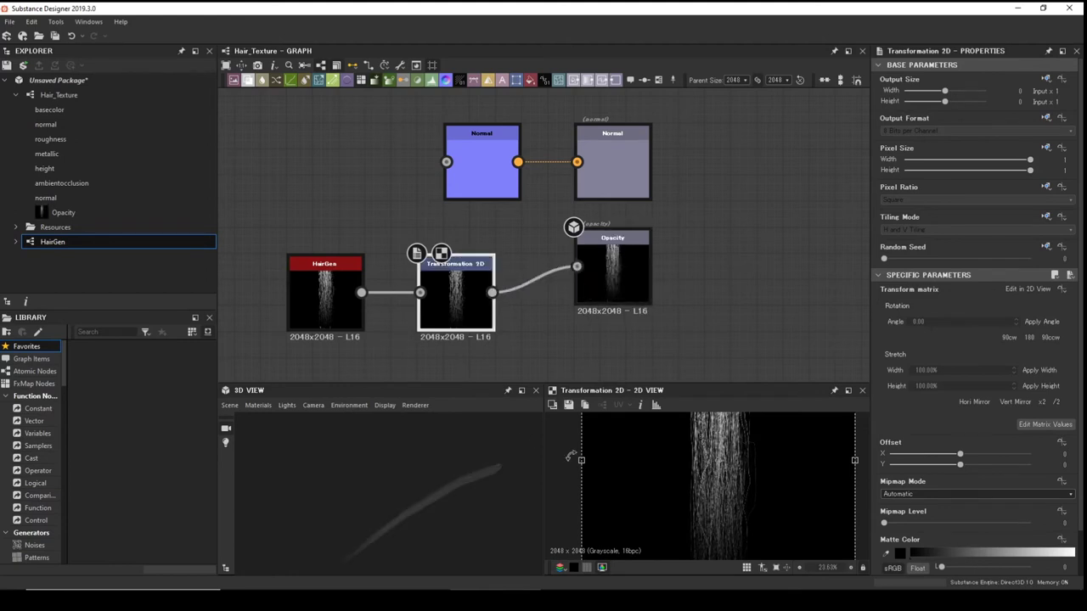
Narrow the Transformation 2D frame so the hair repeats about three times across, and stretch it vertically beyond the texture's upper edge.
{"action": "scroll", "coordinate": [660, 484], "scroll_direction": "down", "scroll_amount": 2}
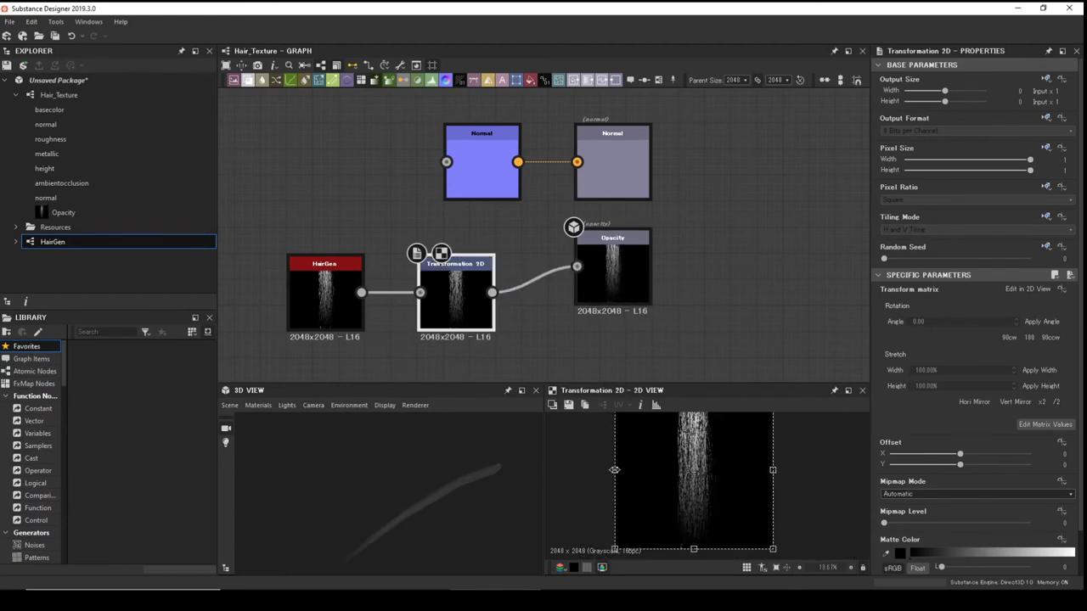
{"action": "left_click_drag", "start_coordinate": [614, 470], "coordinate": [726, 458]}
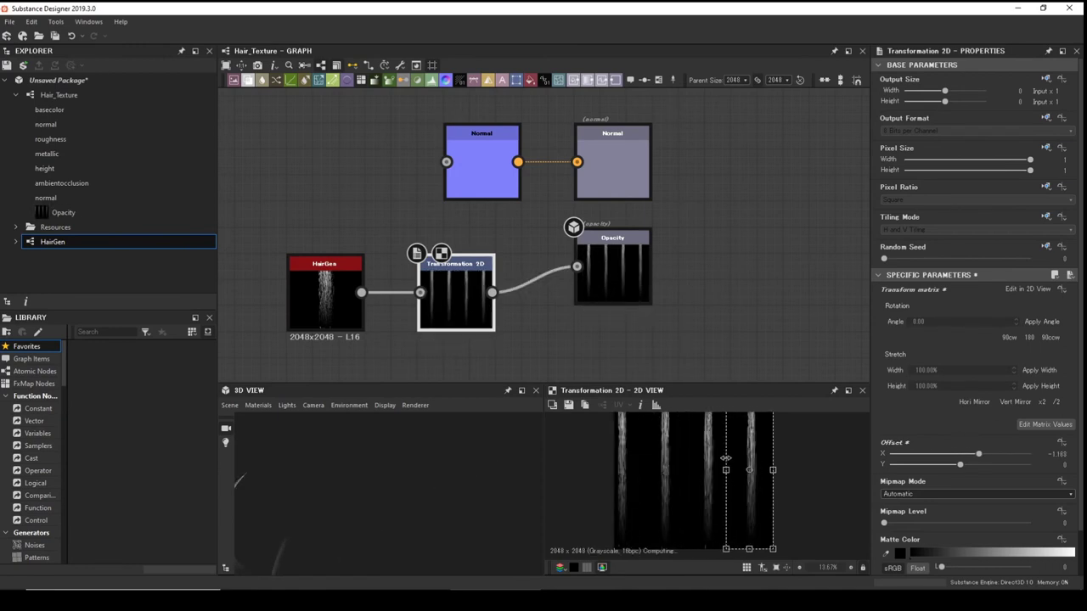
{"action": "left_click_drag", "start_coordinate": [452, 482], "coordinate": [438, 510]}
{"action": "mouse_move", "coordinate": [356, 437]}
{"action": "left_mouse_down"}
{"action": "mouse_move", "coordinate": [305, 428]}
{"action": "mouse_move", "coordinate": [403, 438]}
{"action": "mouse_move", "coordinate": [412, 468]}
{"action": "mouse_move", "coordinate": [505, 445]}
{"action": "mouse_move", "coordinate": [392, 439]}
{"action": "mouse_move", "coordinate": [349, 419]}
{"action": "mouse_move", "coordinate": [353, 430]}
{"action": "left_mouse_up"}
{"action": "scroll", "coordinate": [643, 476], "scroll_direction": "up", "scroll_amount": 3}
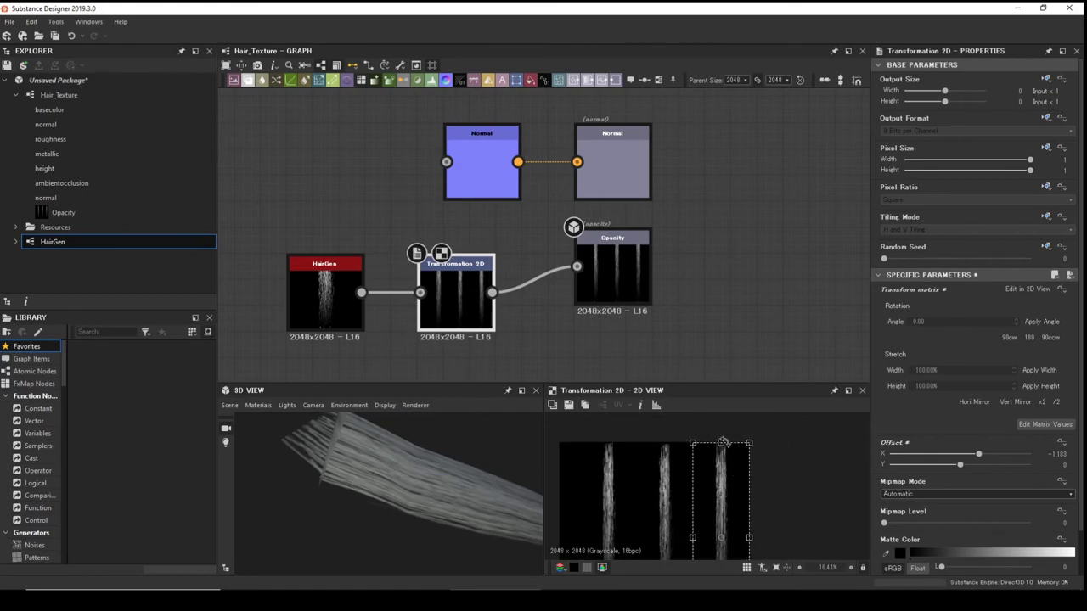
{"action": "left_click_drag", "start_coordinate": [722, 442], "coordinate": [720, 370]}
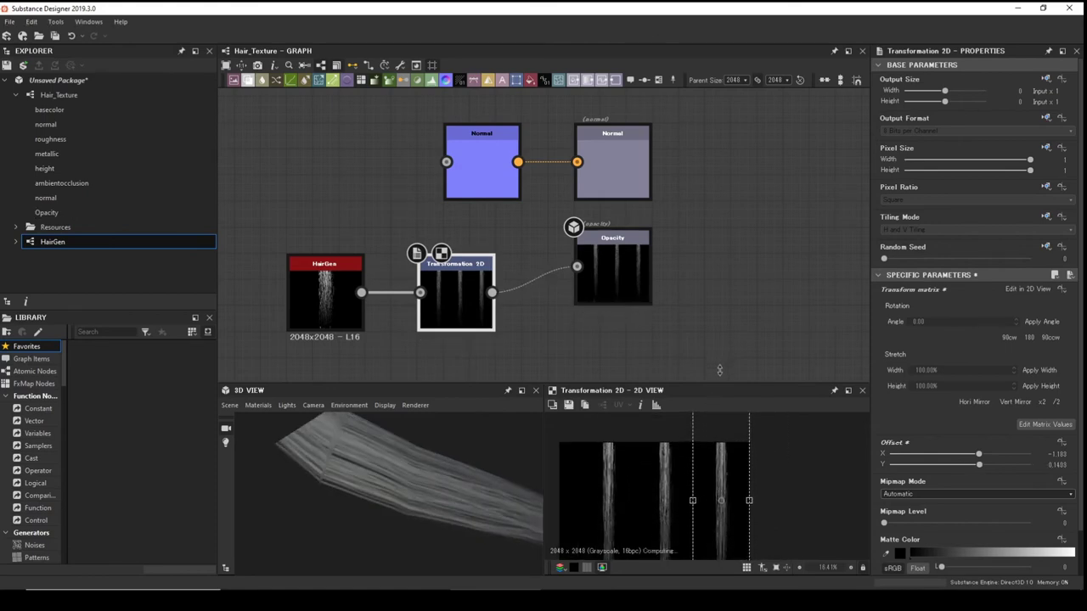
{"action": "mouse_move", "coordinate": [289, 484]}
{"action": "left_mouse_down"}
{"action": "mouse_move", "coordinate": [348, 497]}
{"action": "mouse_move", "coordinate": [284, 490]}
{"action": "left_mouse_up"}
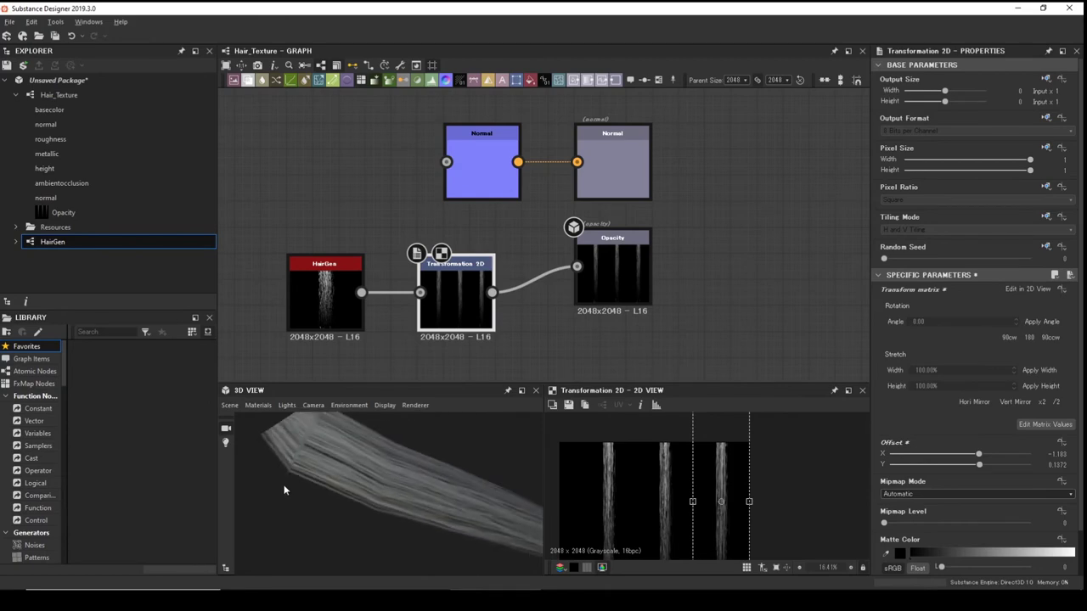
Raise the HairGen node's Hair_Amount to 351 and adjust its Hair_distortion and Hair_distortion_random.
{"action": "left_click", "coordinate": [321, 310]}
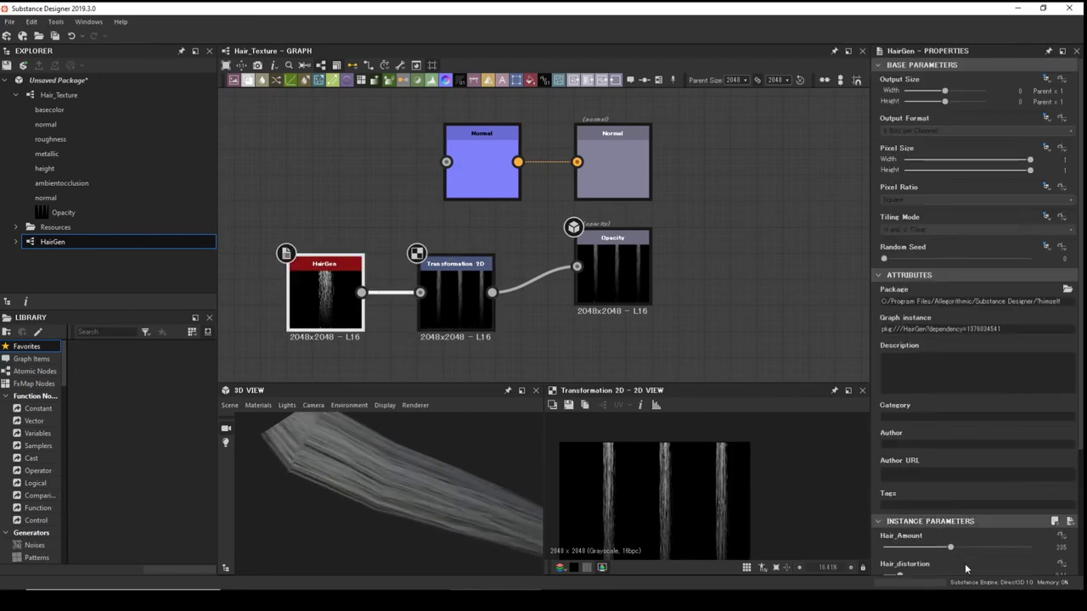
{"action": "scroll", "coordinate": [966, 569], "scroll_direction": "down", "scroll_amount": 3}
{"action": "left_click_drag", "start_coordinate": [951, 446], "coordinate": [985, 450]}
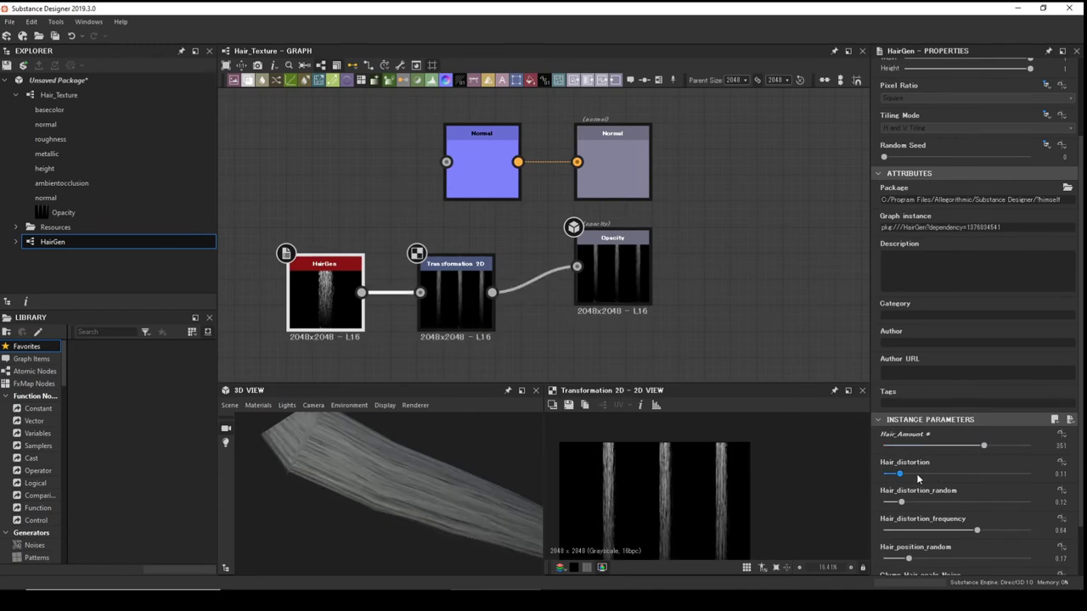
{"action": "left_click_drag", "start_coordinate": [903, 475], "coordinate": [912, 501]}
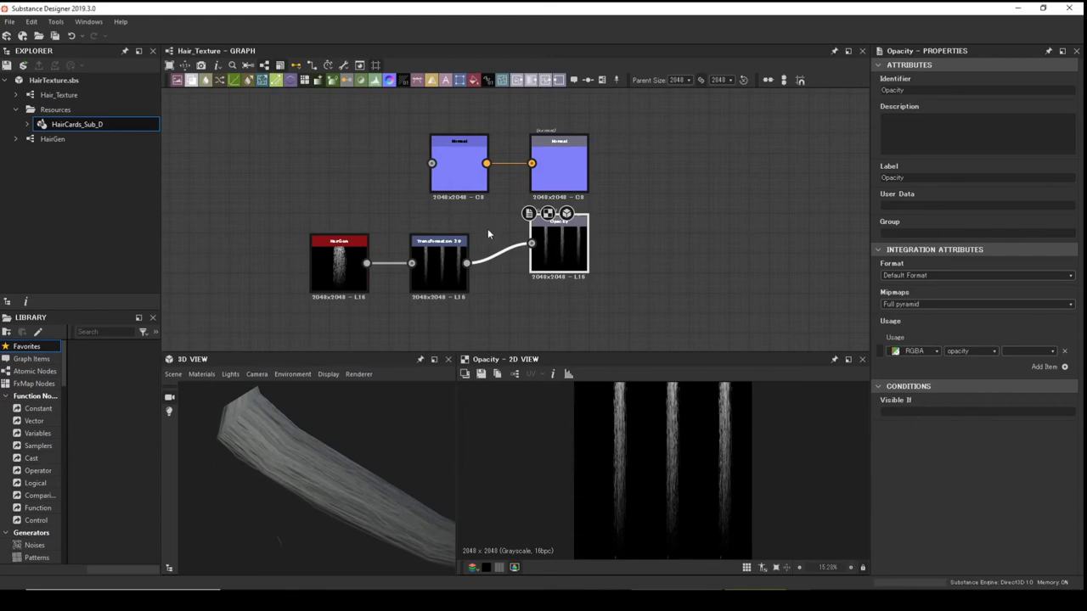
Delete the HairGen and Transformation 2D nodes from the Hair_Texture graph.
{"action": "left_click_drag", "start_coordinate": [488, 229], "coordinate": [211, 290]}
{"action": "key", "text": "Delete"}
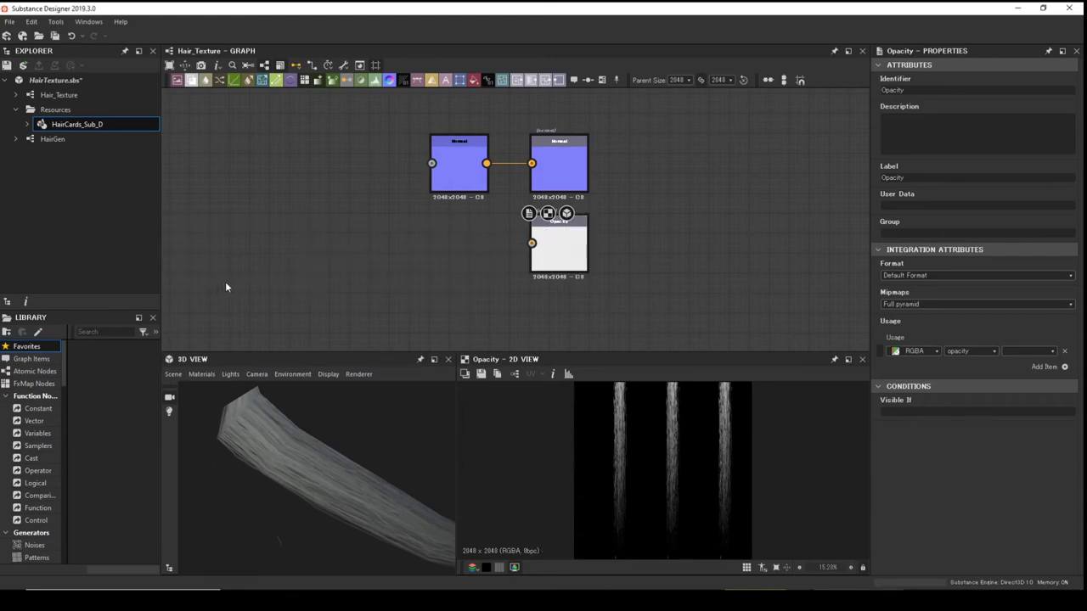
Add a Blend node feeding the Opacity output, and space the two nodes apart below the Normal nodes.
{"action": "left_click_drag", "start_coordinate": [556, 248], "coordinate": [566, 287]}
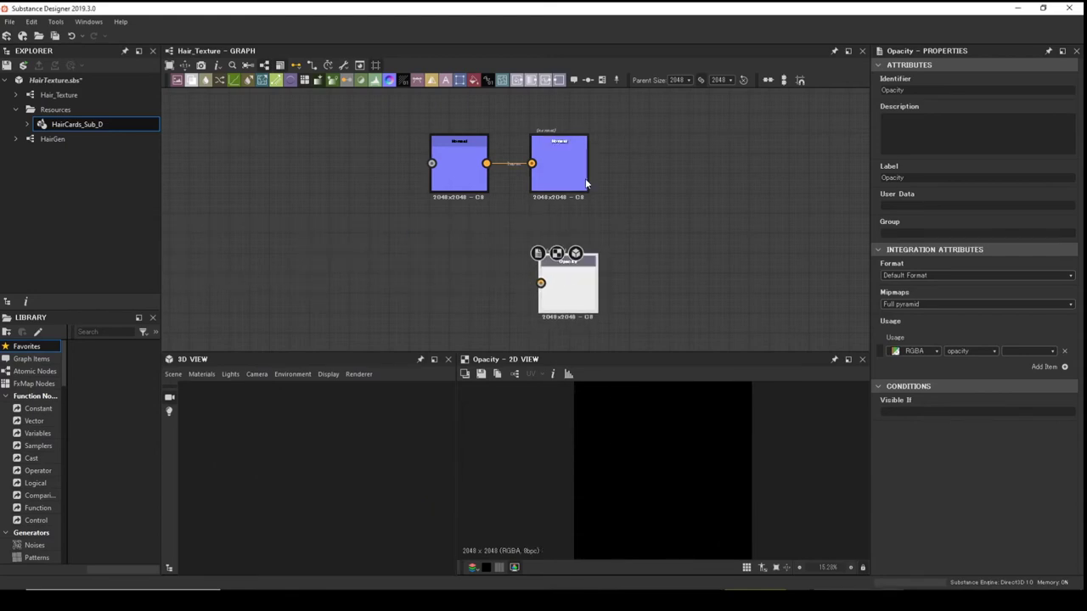
{"action": "mouse_move", "coordinate": [611, 233]}
{"action": "middle_mouse_down"}
{"action": "mouse_move", "coordinate": [631, 153]}
{"action": "mouse_move", "coordinate": [636, 230]}
{"action": "mouse_move", "coordinate": [614, 257]}
{"action": "mouse_move", "coordinate": [613, 227]}
{"action": "middle_mouse_up"}
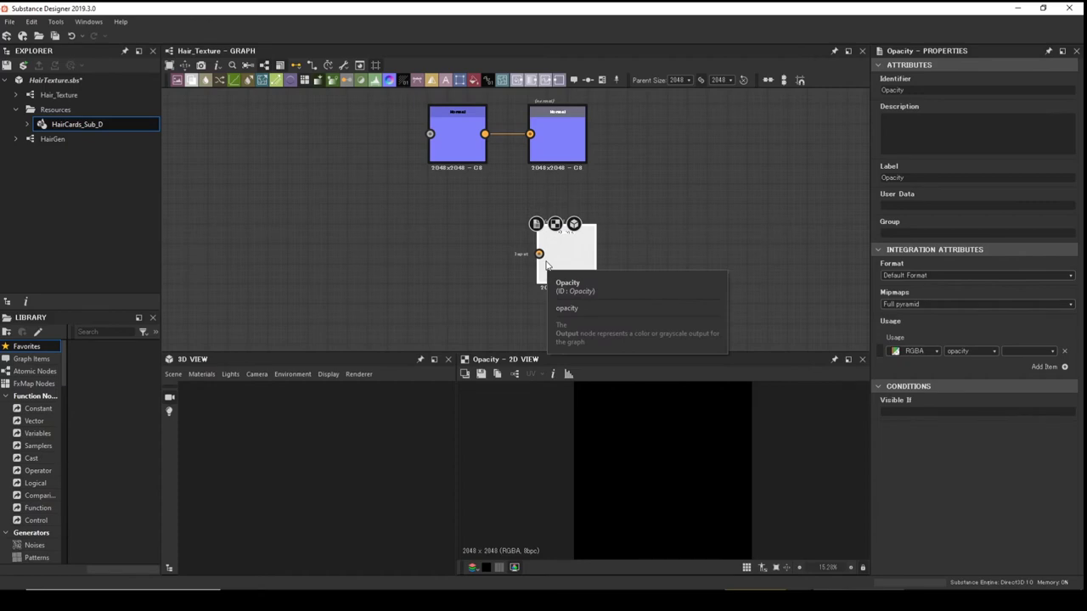
{"action": "key", "text": "space"}
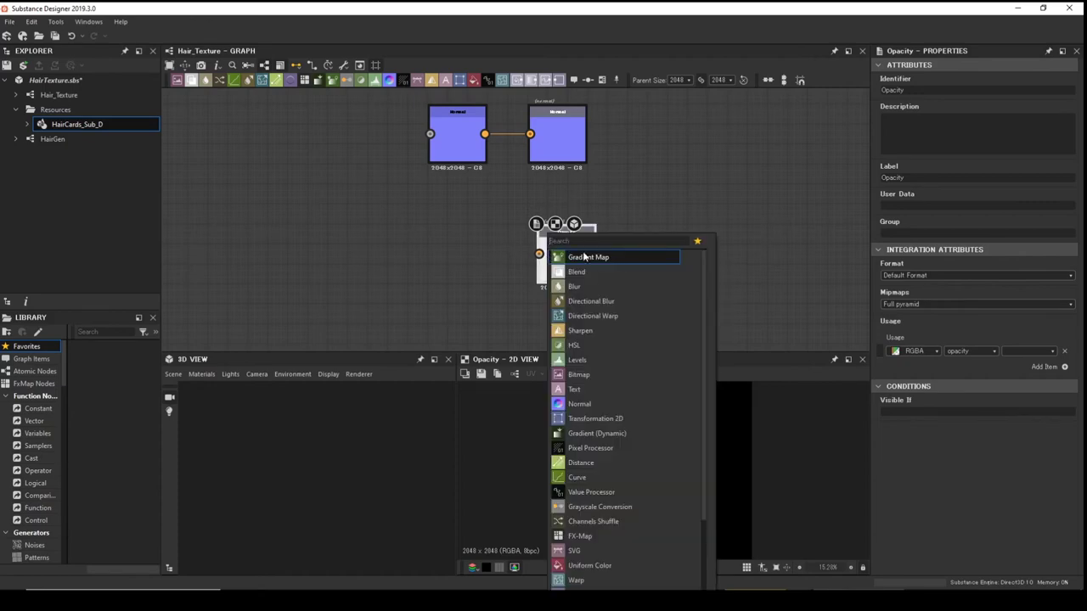
{"action": "type", "text": "bl"}
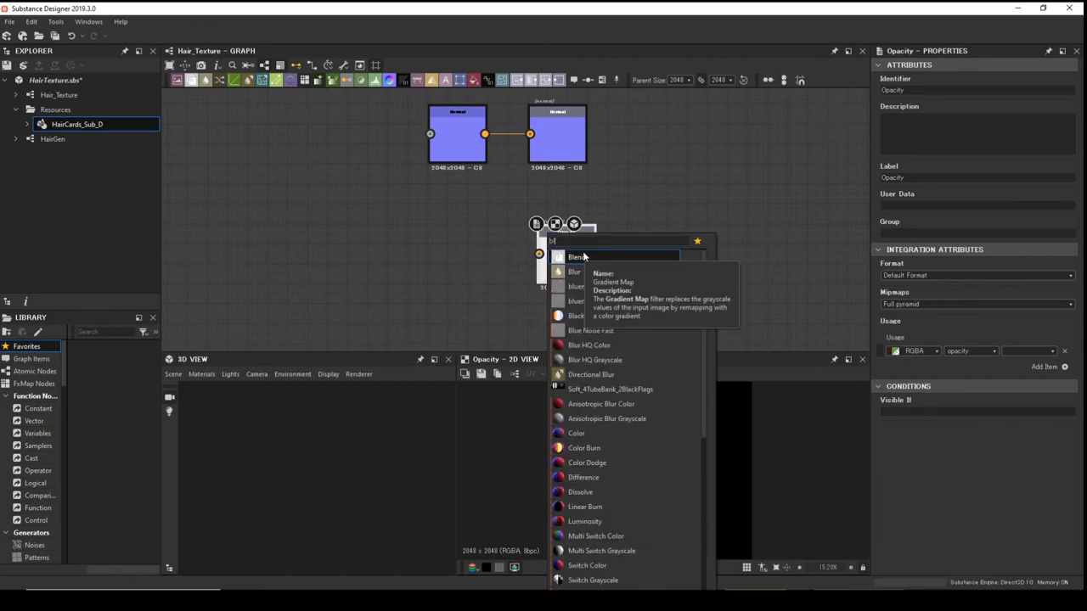
{"action": "left_click", "coordinate": [583, 256]}
{"action": "left_click_drag", "start_coordinate": [563, 250], "coordinate": [474, 255]}
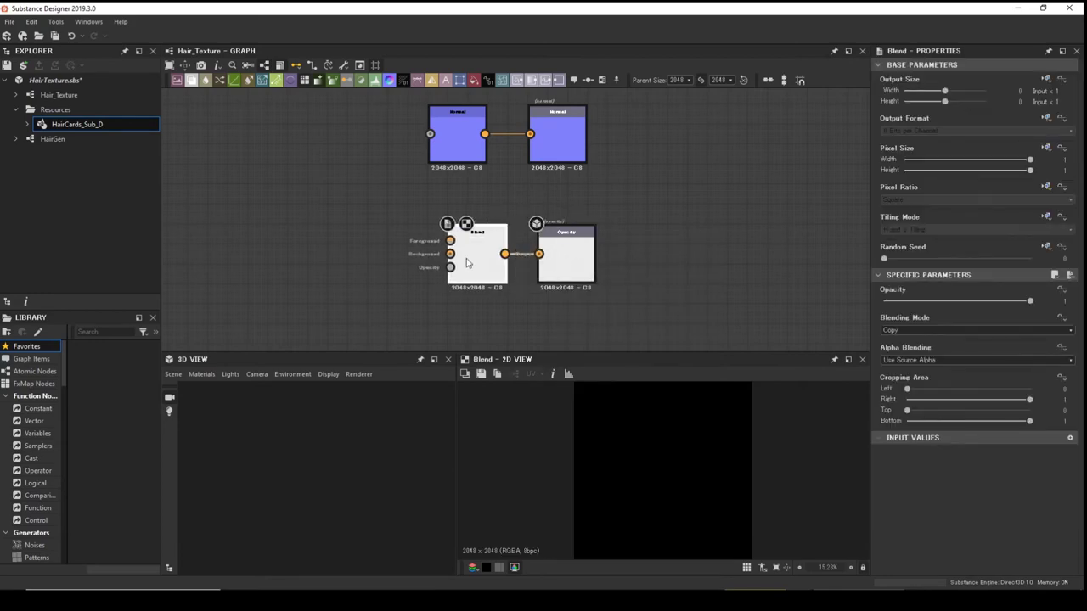
{"action": "left_click_drag", "start_coordinate": [564, 253], "coordinate": [594, 253]}
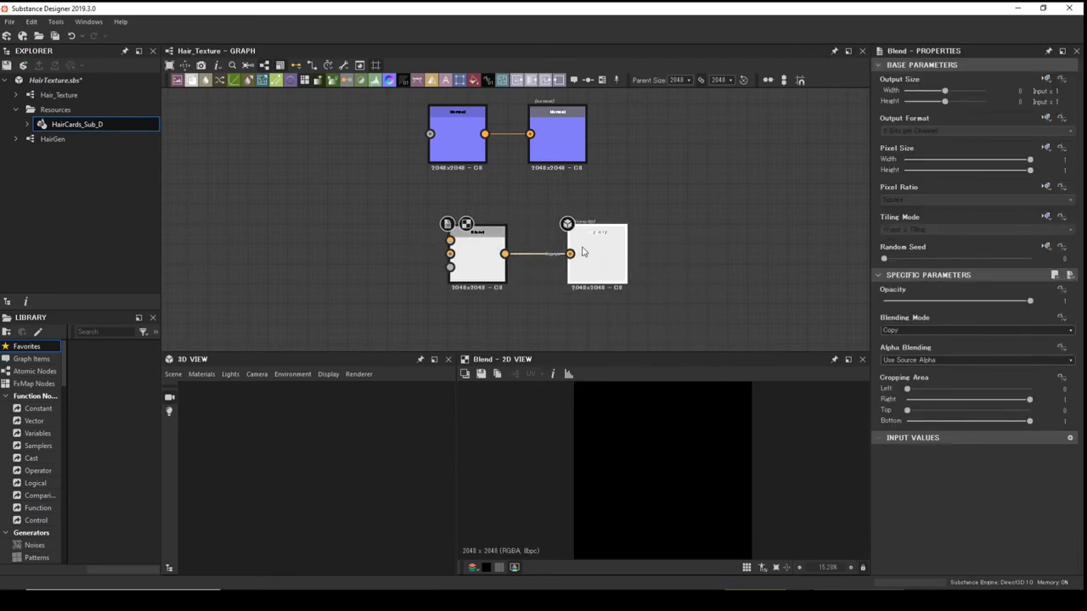
Set the Blend node's blending mode to Add (Linear Dodge).
{"action": "left_click", "coordinate": [482, 246]}
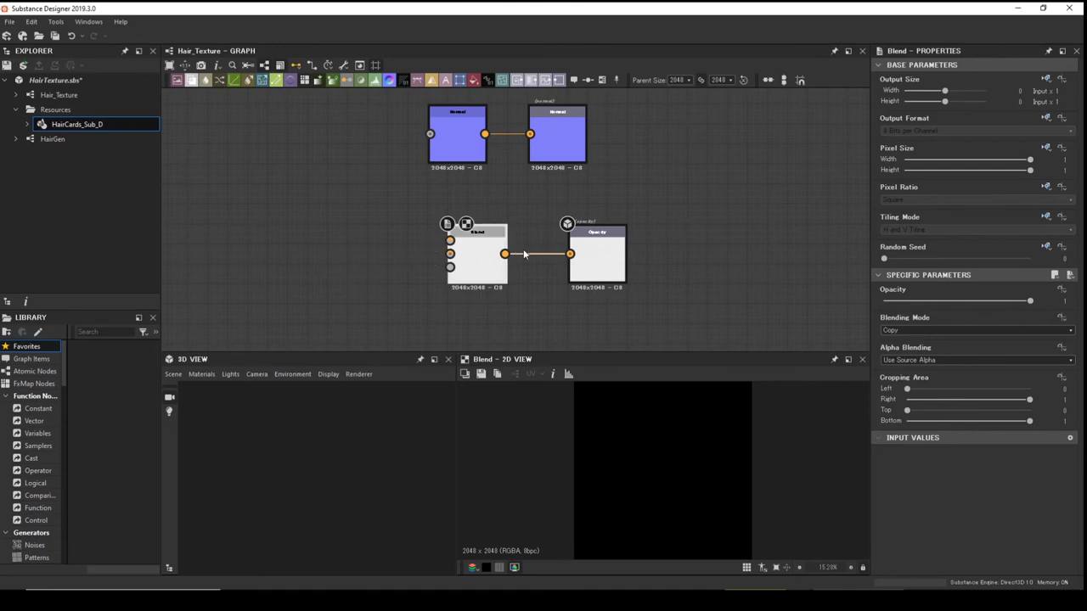
{"action": "left_click", "coordinate": [924, 330]}
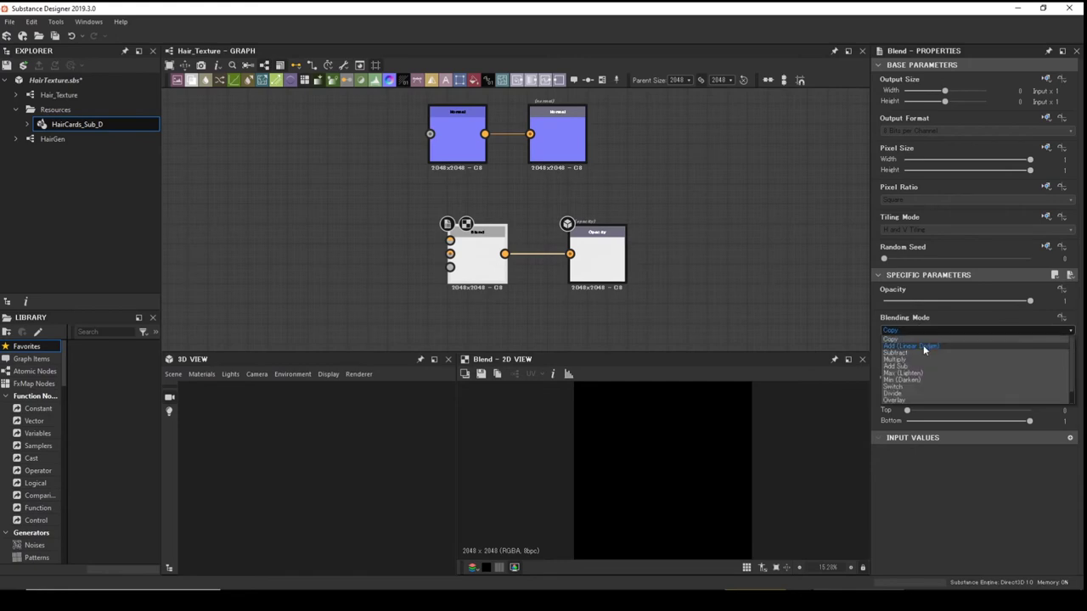
{"action": "left_click", "coordinate": [924, 347]}
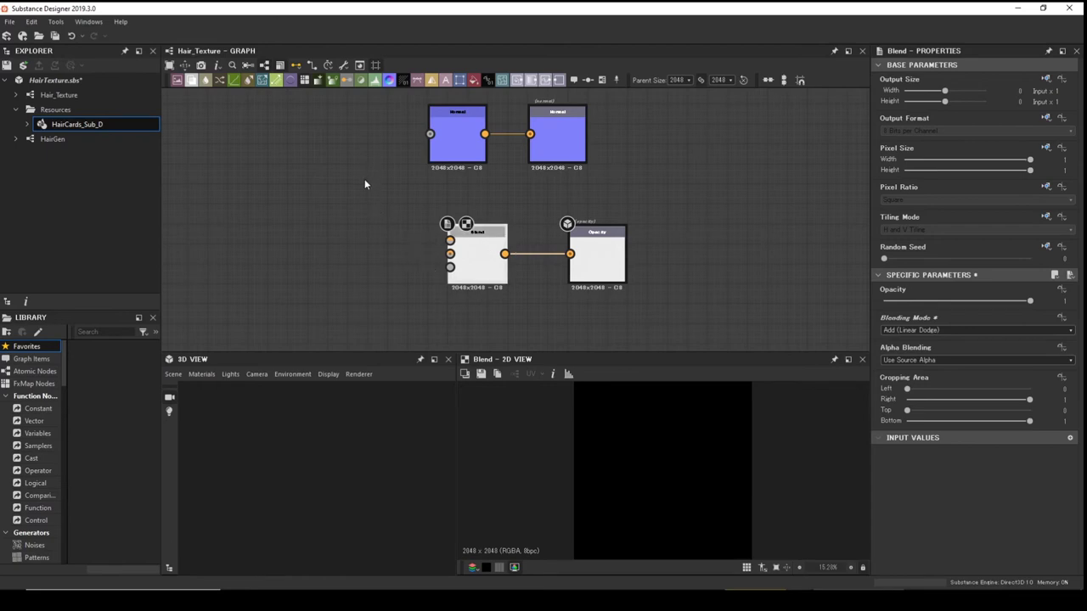
Make four copies of the Blend node and stack them in a column to the left of the original.
{"action": "key", "text": "ctrl+d"}
{"action": "left_click_drag", "start_coordinate": [501, 223], "coordinate": [279, 222]}
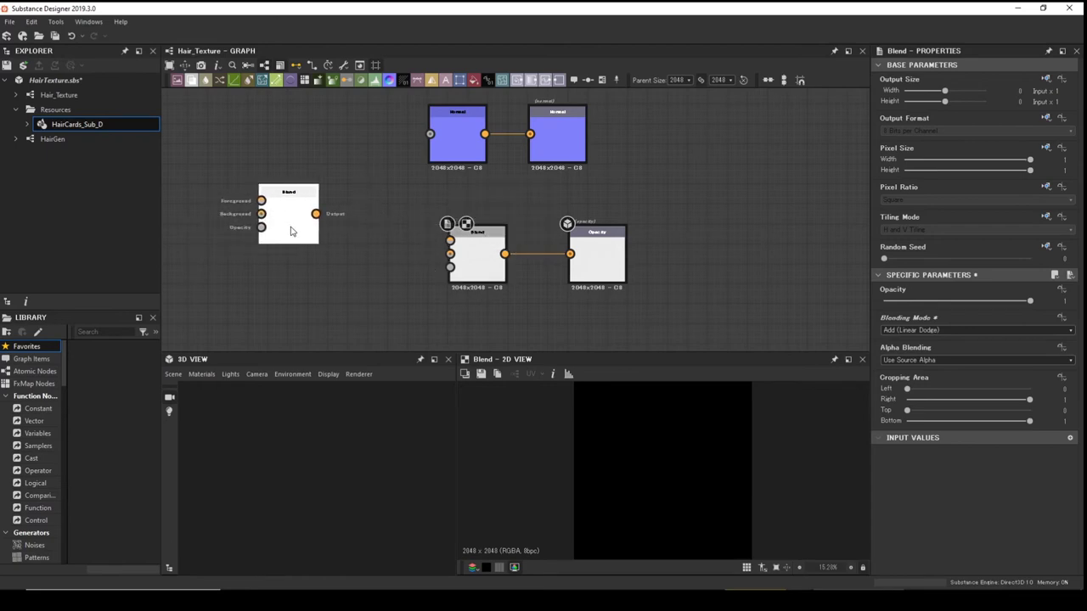
{"action": "left_click_drag", "start_coordinate": [502, 216], "coordinate": [284, 270]}
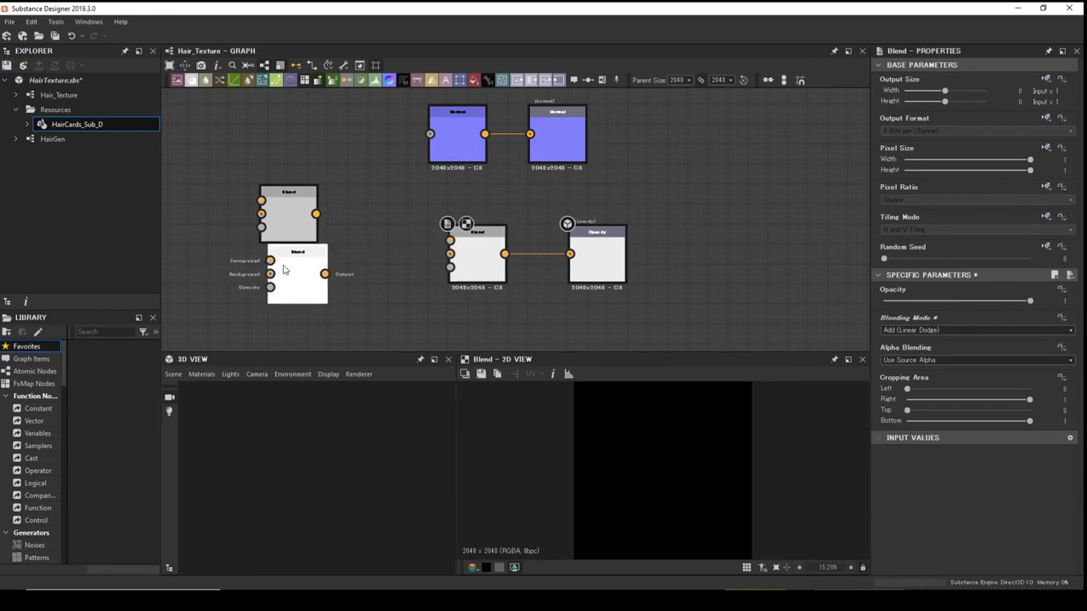
{"action": "key", "text": "ctrl+d"}
{"action": "key", "text": "ctrl+d"}
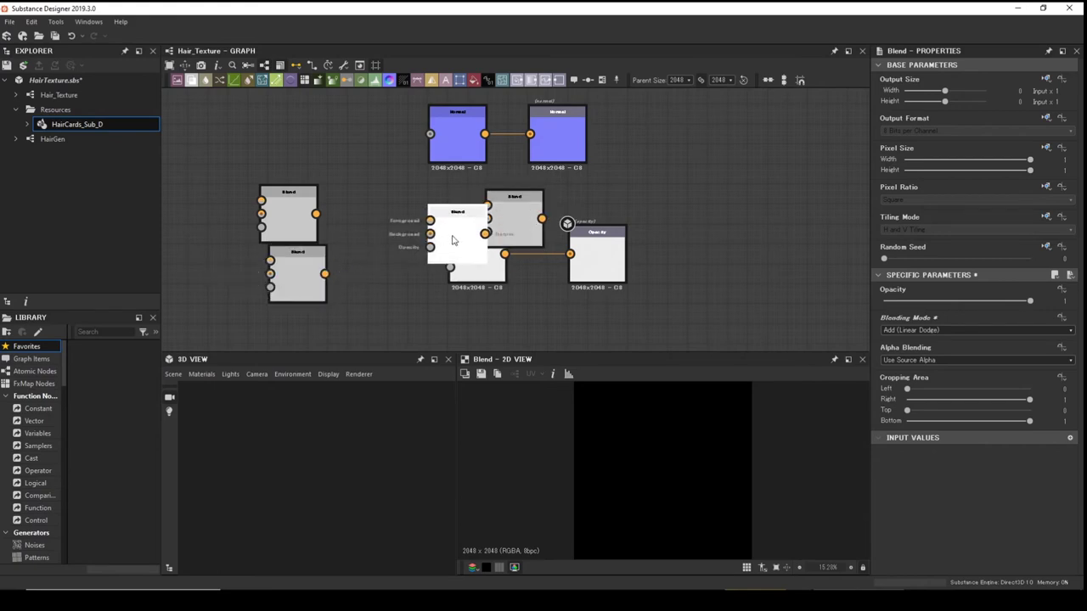
{"action": "left_click_drag", "start_coordinate": [465, 248], "coordinate": [303, 168]}
{"action": "left_click", "coordinate": [347, 182]}
{"action": "left_click_drag", "start_coordinate": [515, 212], "coordinate": [298, 104]}
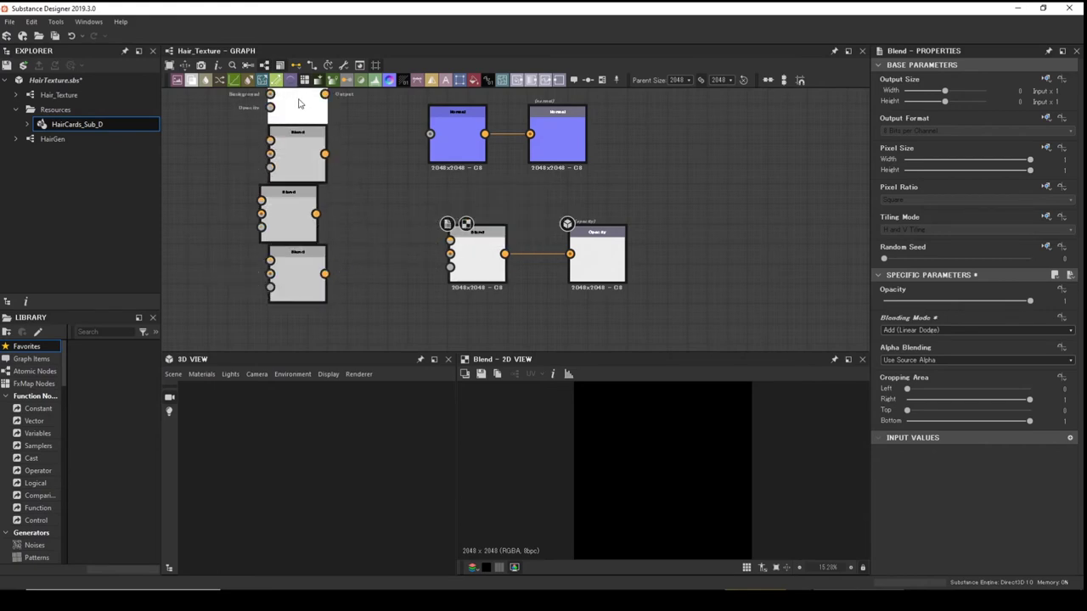
{"action": "left_click", "coordinate": [361, 213]}
Rearrange the four Blend copies into an upper pair and a lower pair with a gap between them.
{"action": "middle_click_drag", "start_coordinate": [362, 213], "coordinate": [427, 242]}
{"action": "left_click_drag", "start_coordinate": [364, 127], "coordinate": [354, 127]}
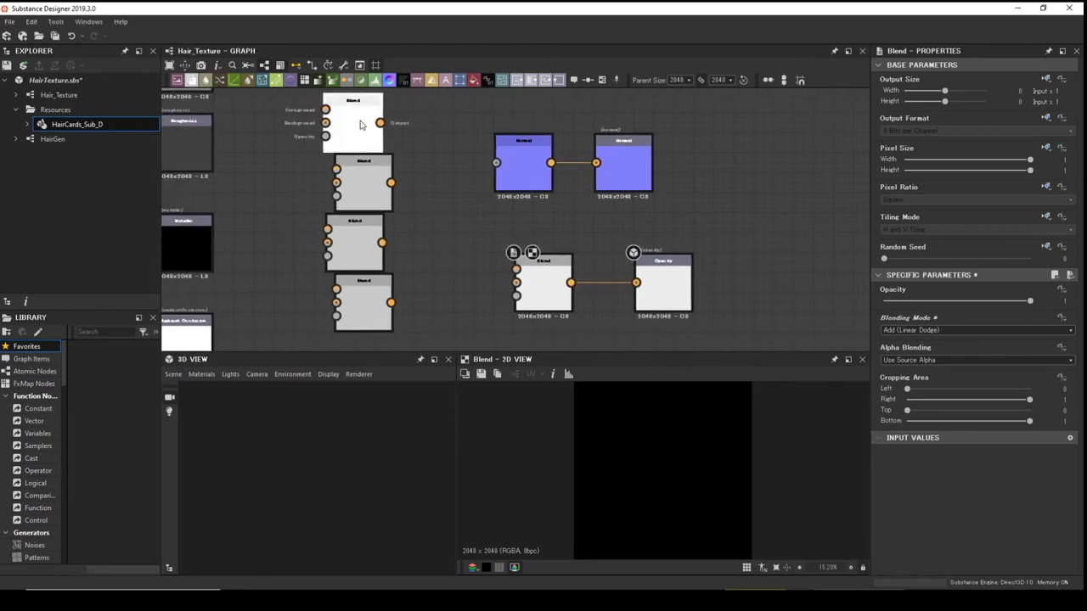
{"action": "left_click_drag", "start_coordinate": [359, 234], "coordinate": [348, 253]}
{"action": "left_click_drag", "start_coordinate": [365, 293], "coordinate": [343, 313]}
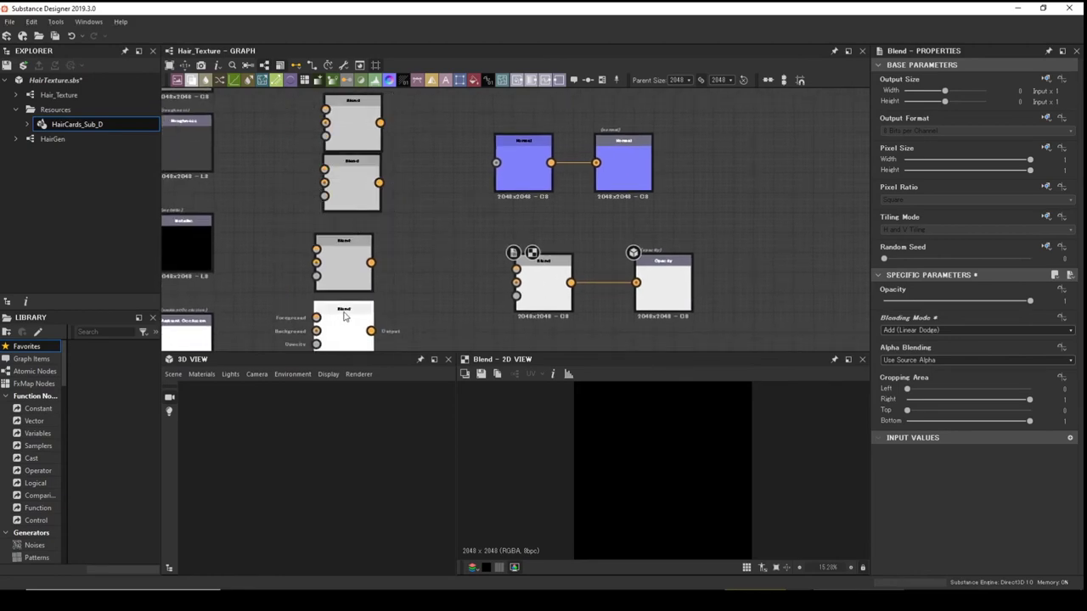
Move the five other output nodes and their connected source nodes well away from the Blend nodes.
{"action": "middle_click_drag", "start_coordinate": [343, 314], "coordinate": [595, 212]}
{"action": "scroll", "coordinate": [595, 211], "scroll_direction": "up", "scroll_amount": 2}
{"action": "scroll", "coordinate": [652, 202], "scroll_direction": "down", "scroll_amount": 5}
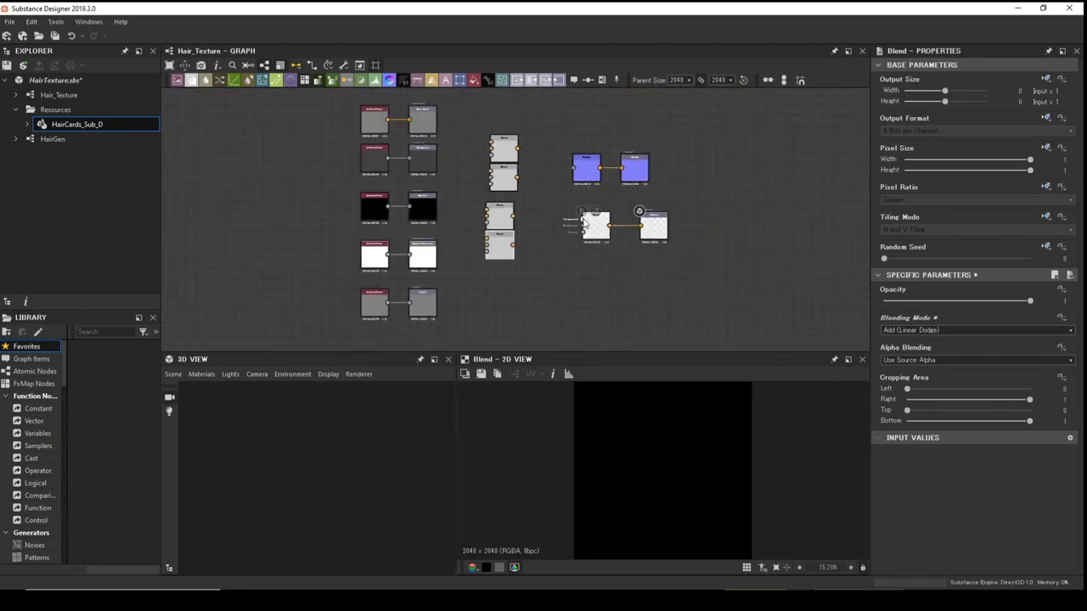
{"action": "left_click_drag", "start_coordinate": [367, 309], "coordinate": [463, 121]}
{"action": "left_click", "coordinate": [240, 154]}
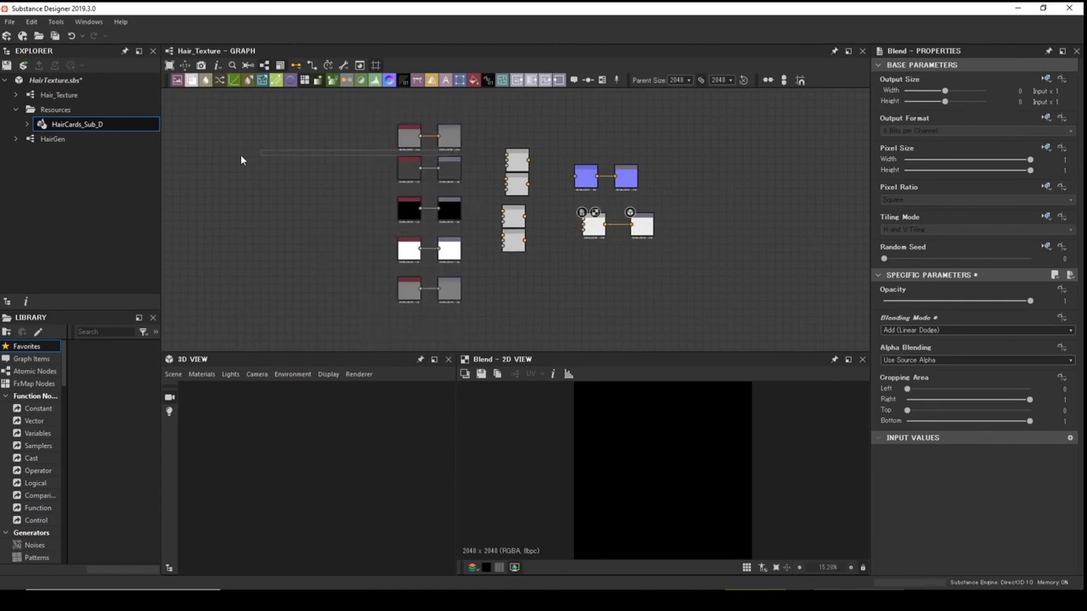
{"action": "left_click_drag", "start_coordinate": [338, 121], "coordinate": [200, 294]}
{"action": "scroll", "coordinate": [313, 264], "scroll_direction": "up", "scroll_amount": 4}
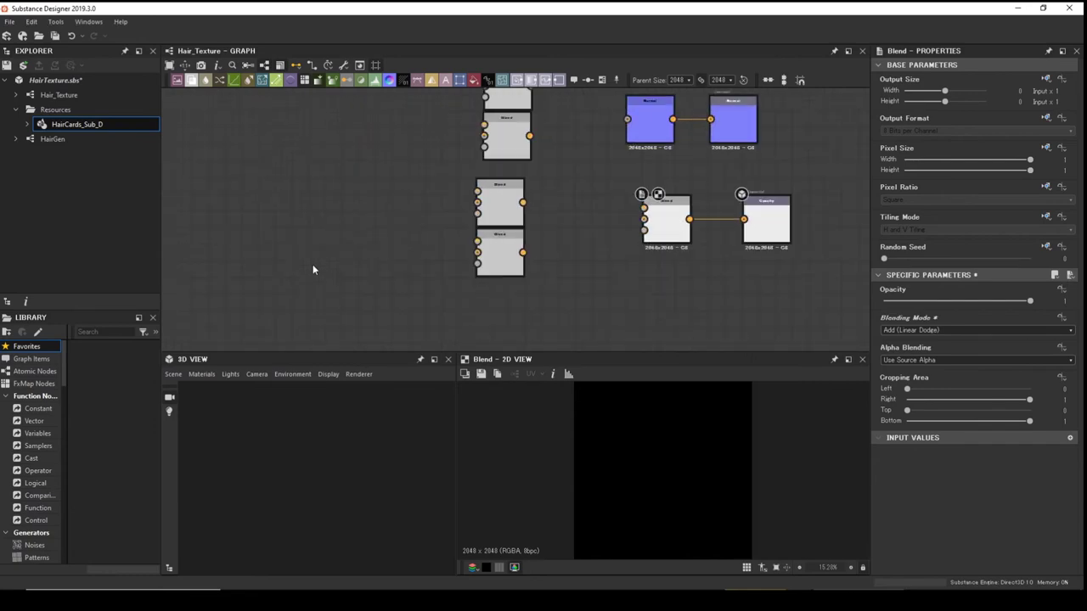
Shift the four Blend copies further from the original Blend and align them in one vertical column.
{"action": "left_click_drag", "start_coordinate": [399, 340], "coordinate": [480, 106]}
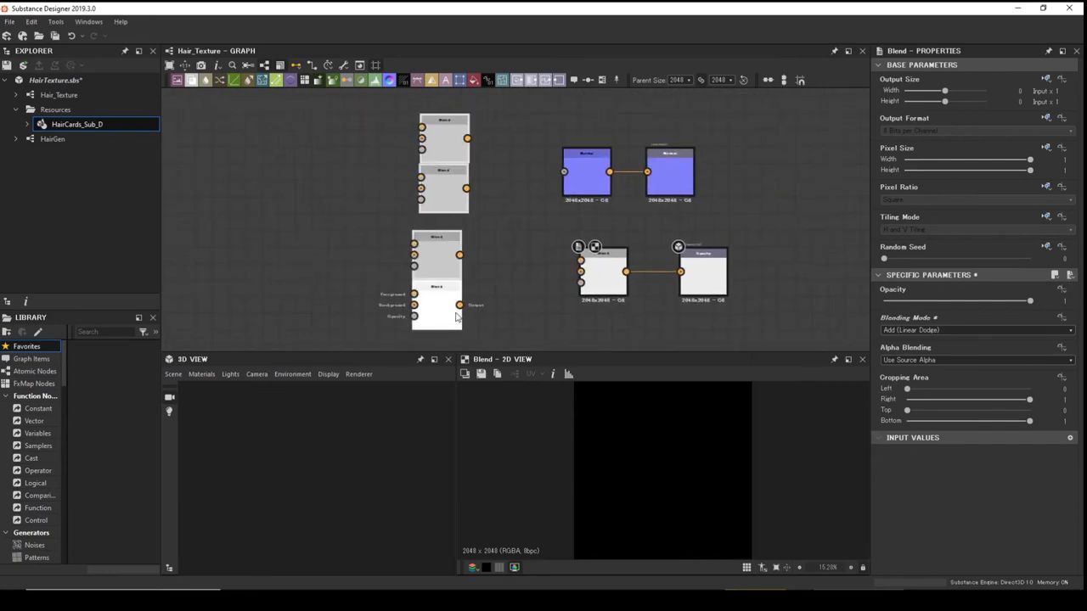
{"action": "middle_click_drag", "start_coordinate": [475, 339], "coordinate": [444, 270]}
{"action": "left_click_drag", "start_coordinate": [413, 220], "coordinate": [446, 312]}
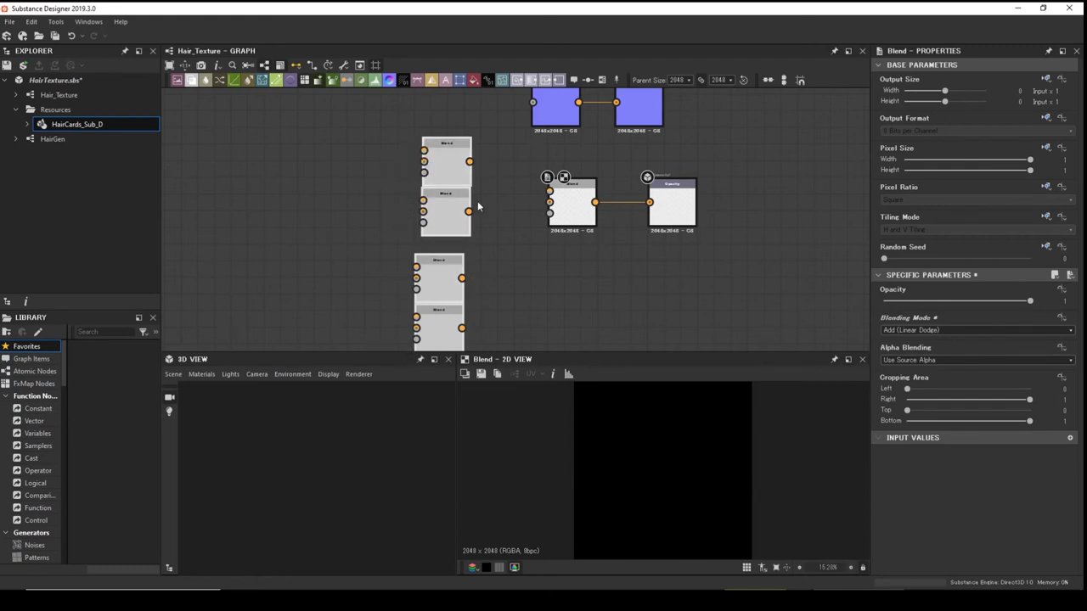
{"action": "left_click_drag", "start_coordinate": [446, 159], "coordinate": [421, 150]}
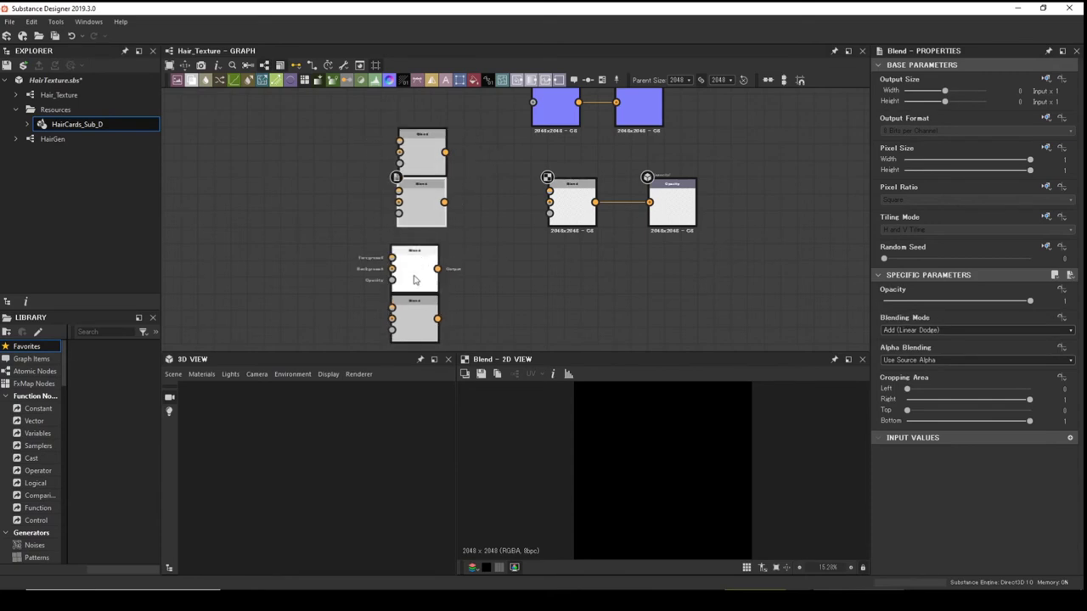
{"action": "left_click", "coordinate": [423, 212]}
{"action": "left_click_drag", "start_coordinate": [421, 270], "coordinate": [427, 271]}
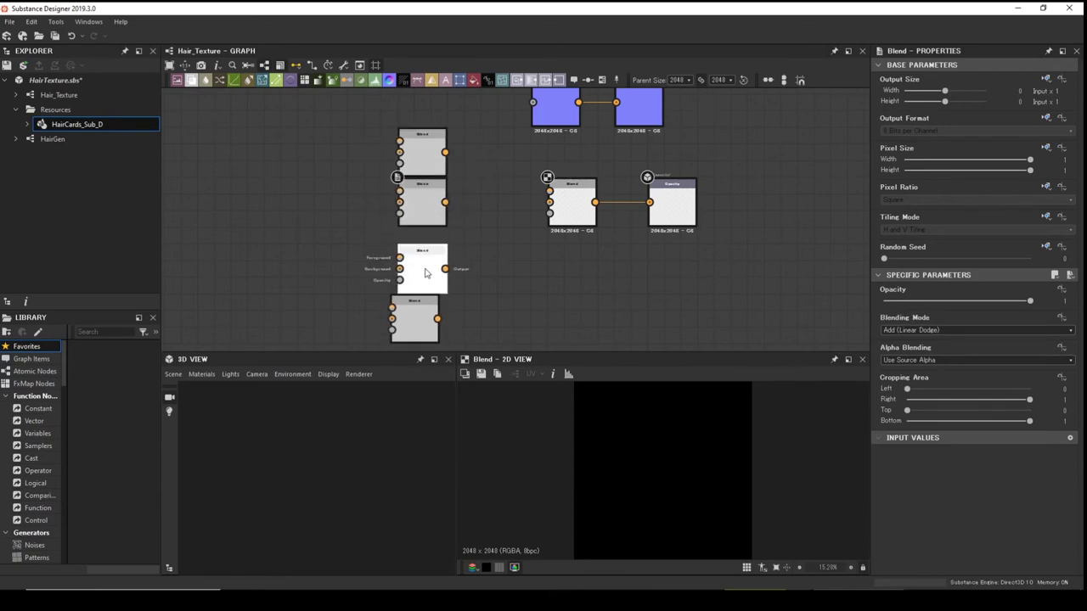
{"action": "left_click_drag", "start_coordinate": [423, 321], "coordinate": [431, 327]}
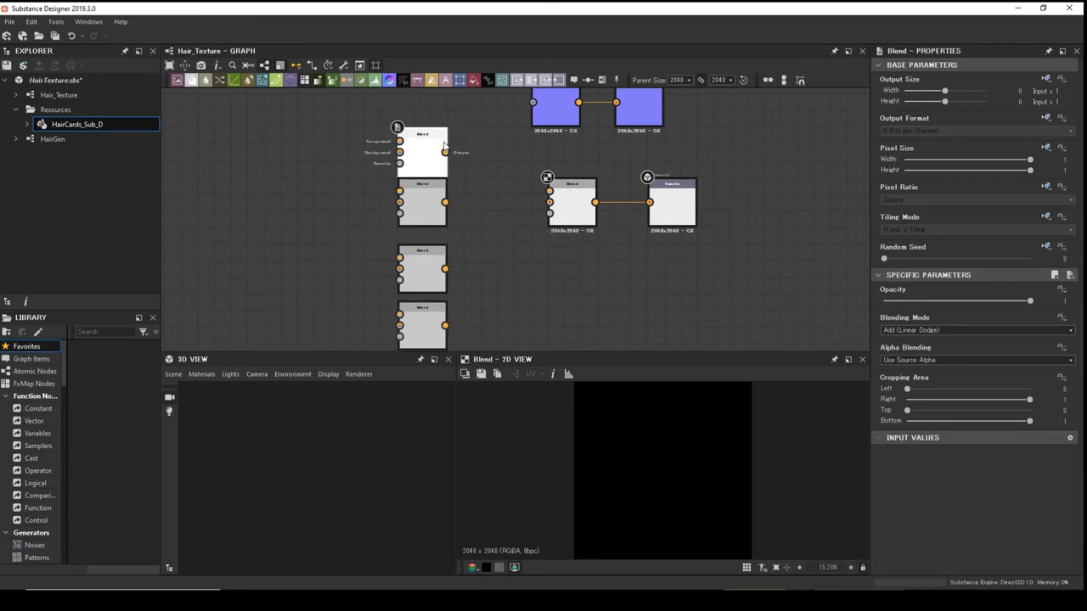
Add two more Blend copies and place them between the column of four and the Blend feeding Opacity.
{"action": "key", "text": "ctrl+v"}
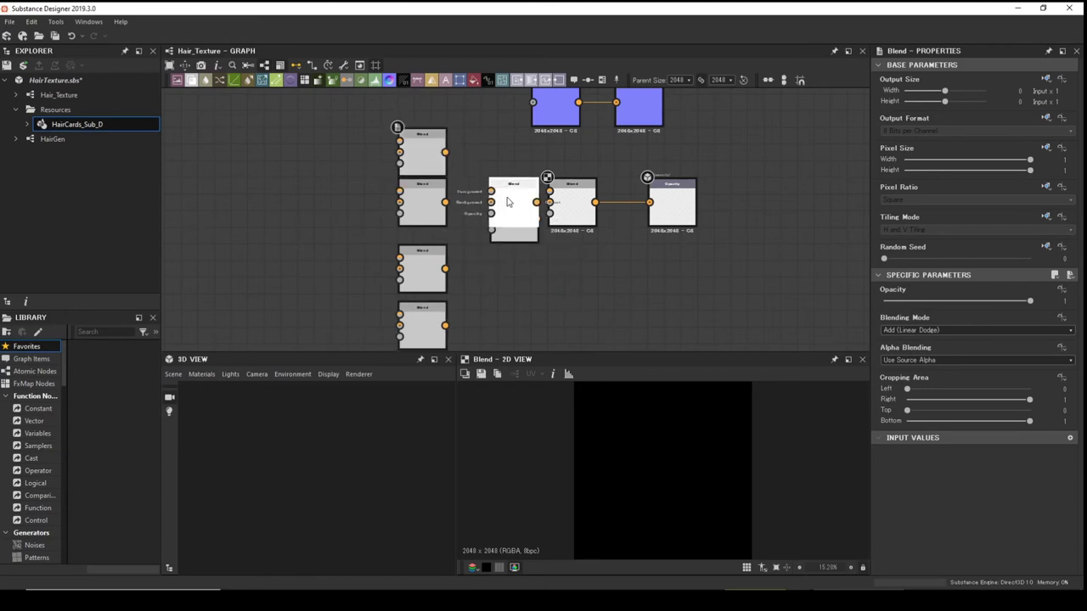
{"action": "key", "text": "ctrl+v"}
{"action": "left_click_drag", "start_coordinate": [509, 214], "coordinate": [501, 247]}
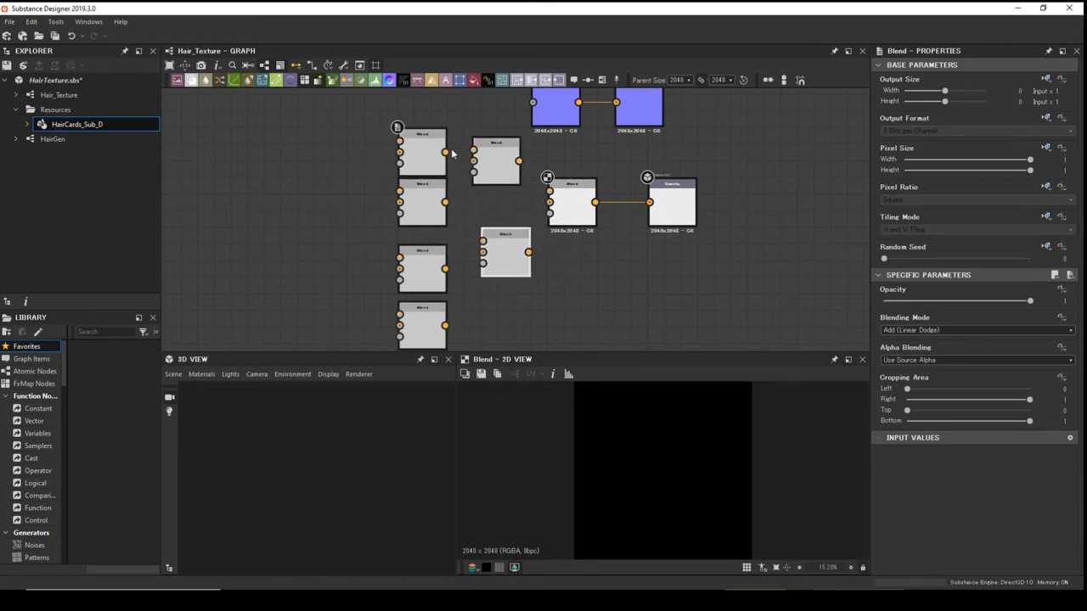
Connect each pair of column Blends to its own middle Blend, and both middle Blends to the Blend feeding Opacity.
{"action": "left_click_drag", "start_coordinate": [462, 151], "coordinate": [473, 150]}
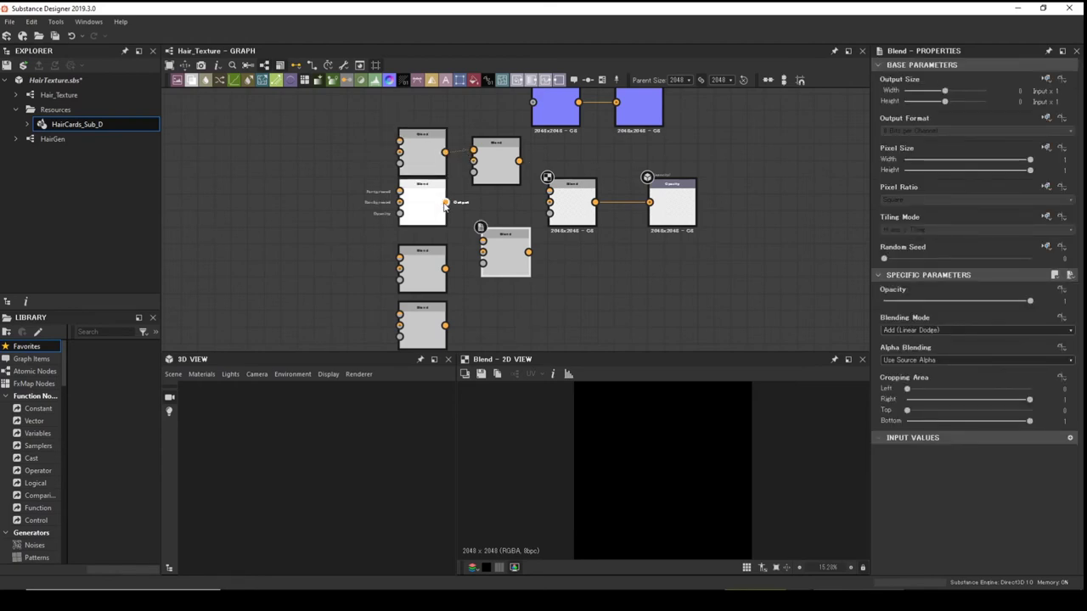
{"action": "left_click_drag", "start_coordinate": [446, 203], "coordinate": [473, 160]}
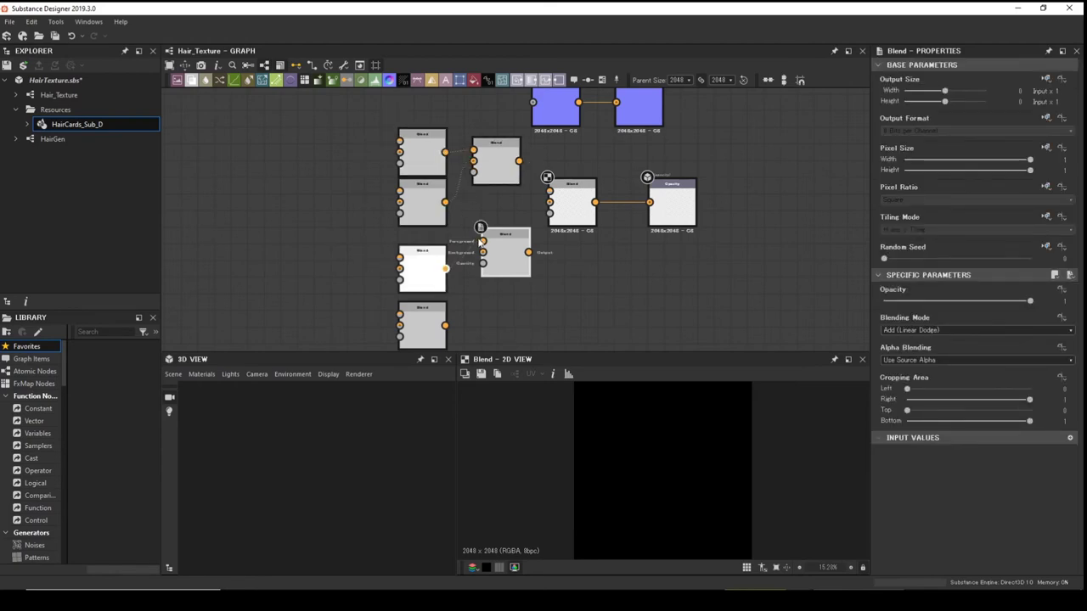
{"action": "left_click_drag", "start_coordinate": [445, 326], "coordinate": [549, 202]}
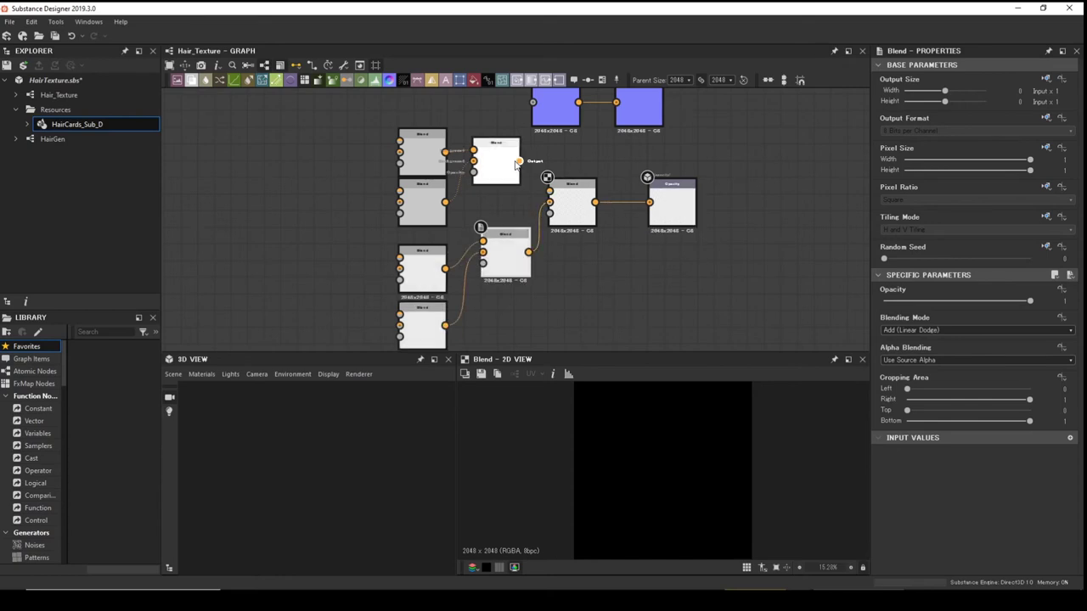
{"action": "left_click_drag", "start_coordinate": [519, 161], "coordinate": [550, 190]}
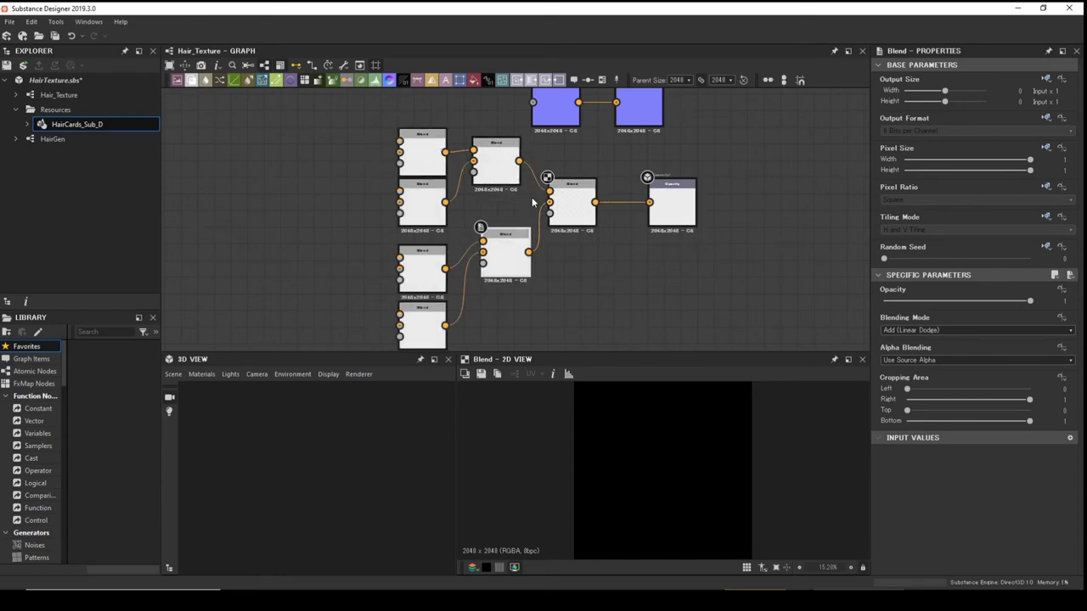
Move the Blend feeding Opacity closer to the output, and place another Blend copy below it.
{"action": "left_click_drag", "start_coordinate": [569, 213], "coordinate": [586, 213]}
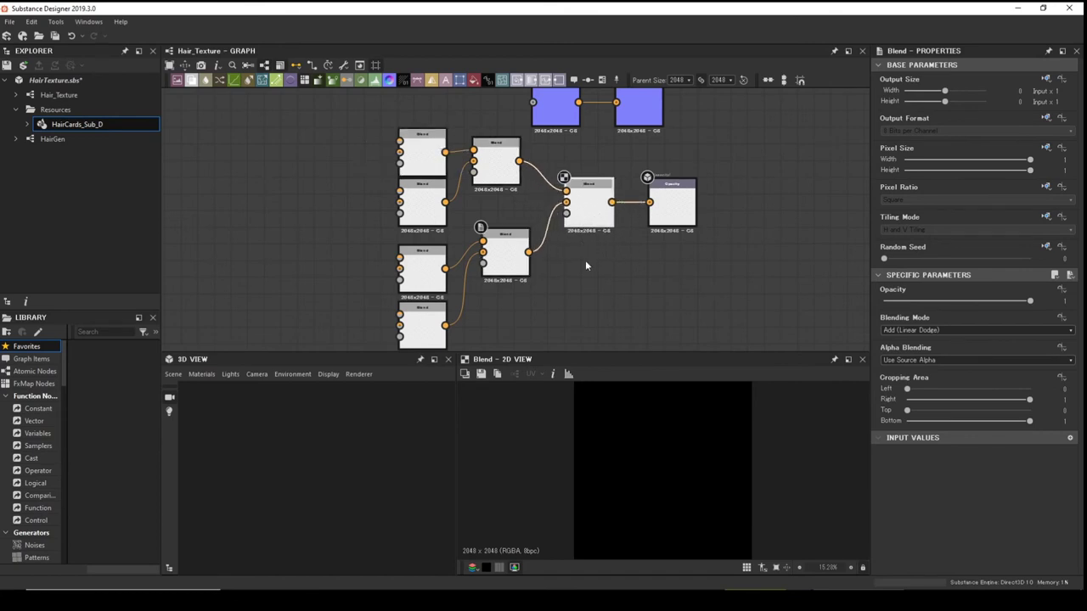
{"action": "key", "text": "ctrl+d"}
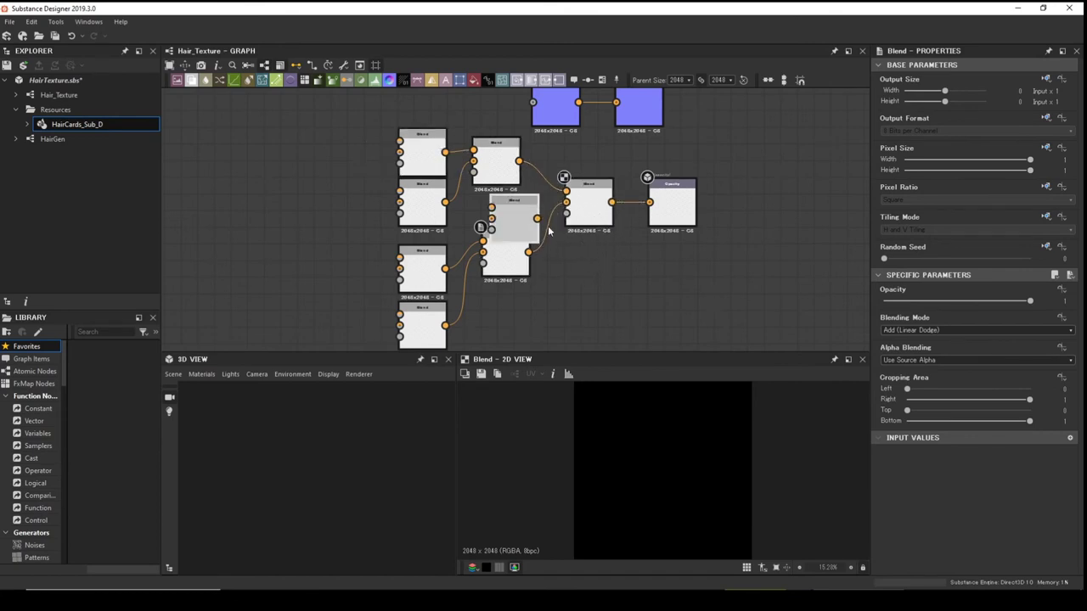
{"action": "left_click_drag", "start_coordinate": [568, 270], "coordinate": [581, 238]}
{"action": "left_click", "coordinate": [568, 285]}
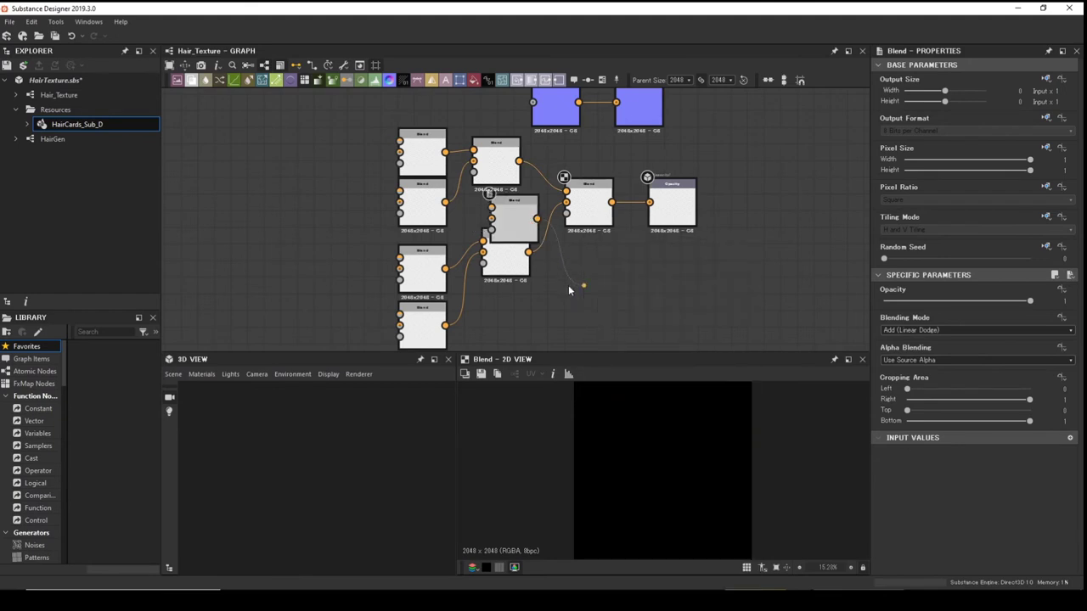
{"action": "left_click_drag", "start_coordinate": [522, 218], "coordinate": [579, 299]}
{"action": "middle_click_drag", "start_coordinate": [577, 298], "coordinate": [563, 246]}
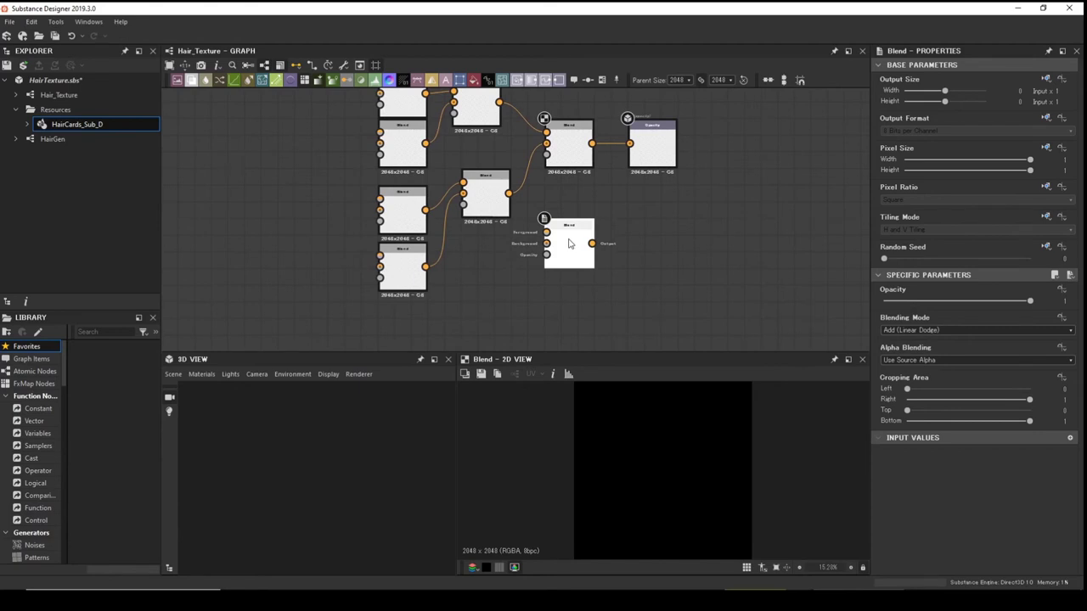
Move the Opacity output further out and insert the new Blend before it, with the previous Blend as its foreground.
{"action": "left_click_drag", "start_coordinate": [647, 151], "coordinate": [697, 153]}
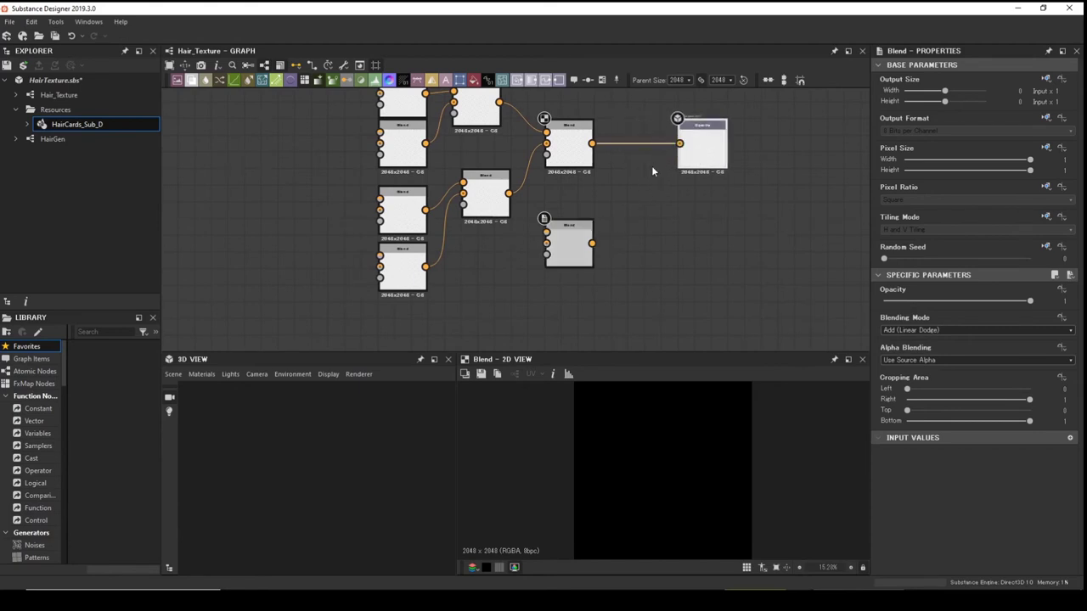
{"action": "left_click_drag", "start_coordinate": [568, 248], "coordinate": [680, 143]}
{"action": "left_click_drag", "start_coordinate": [592, 144], "coordinate": [634, 205]}
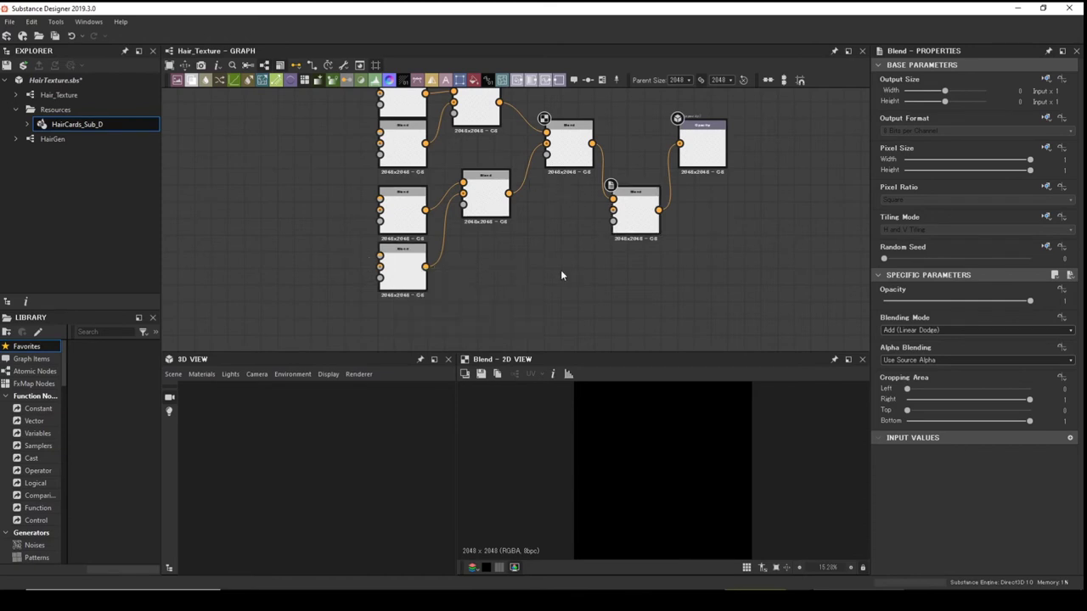
Add a Tile Sampler below the Blend tree and connect its output to the background of the Blend feeding Opacity.
{"action": "key", "text": "space"}
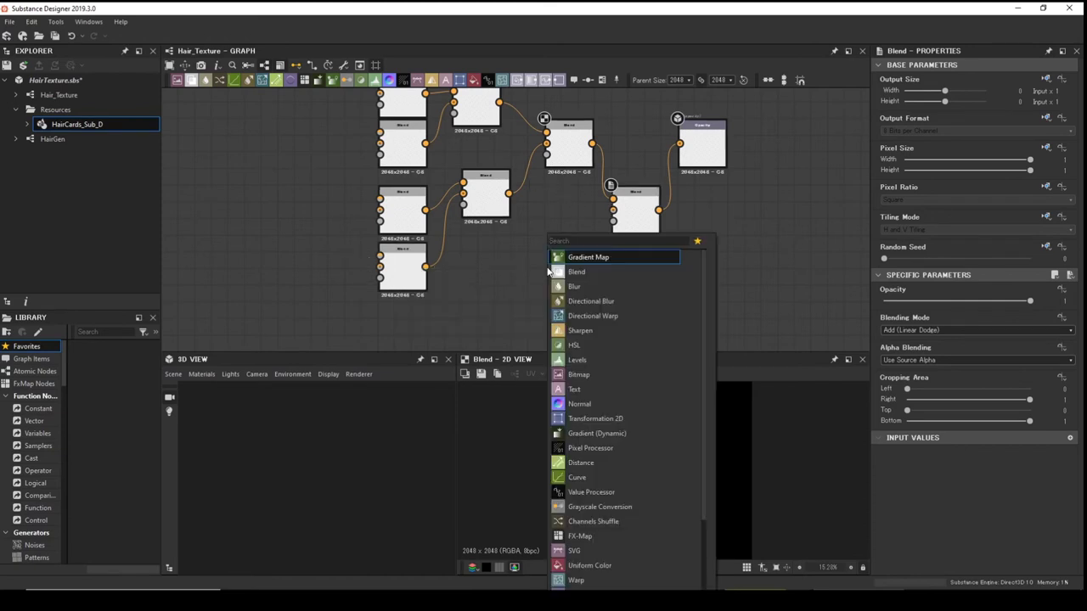
{"action": "type", "text": "til"}
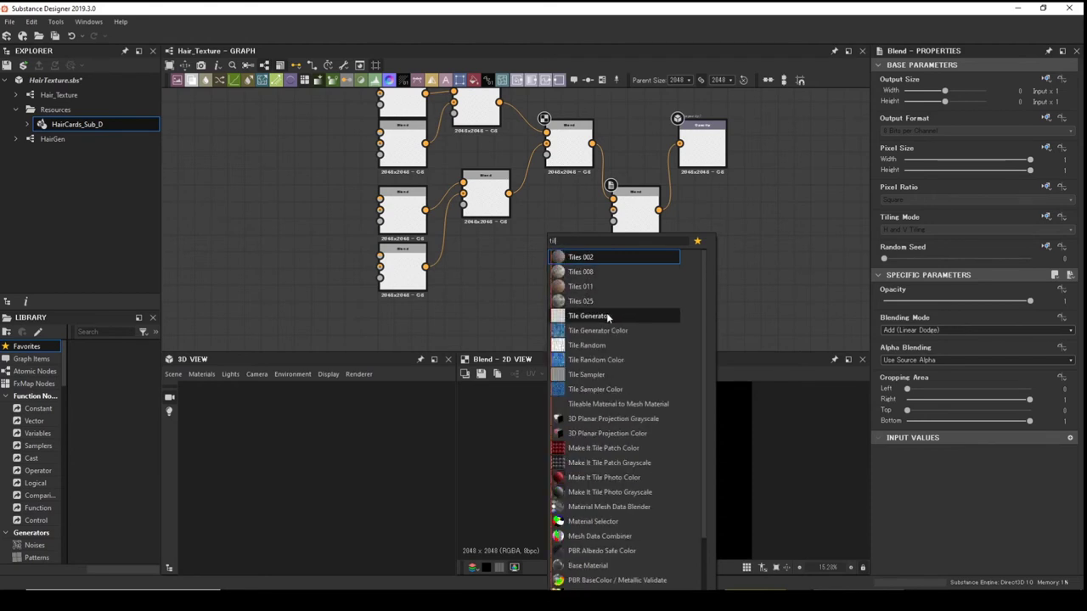
{"action": "left_click", "coordinate": [592, 374]}
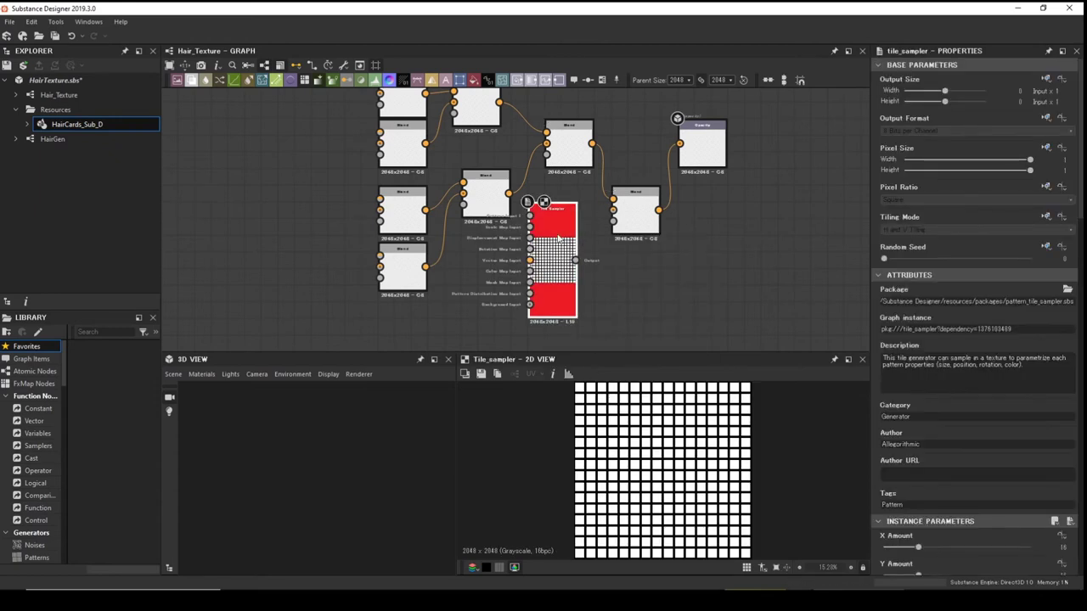
{"action": "left_click_drag", "start_coordinate": [553, 223], "coordinate": [554, 272]}
{"action": "left_click_drag", "start_coordinate": [575, 309], "coordinate": [613, 211]}
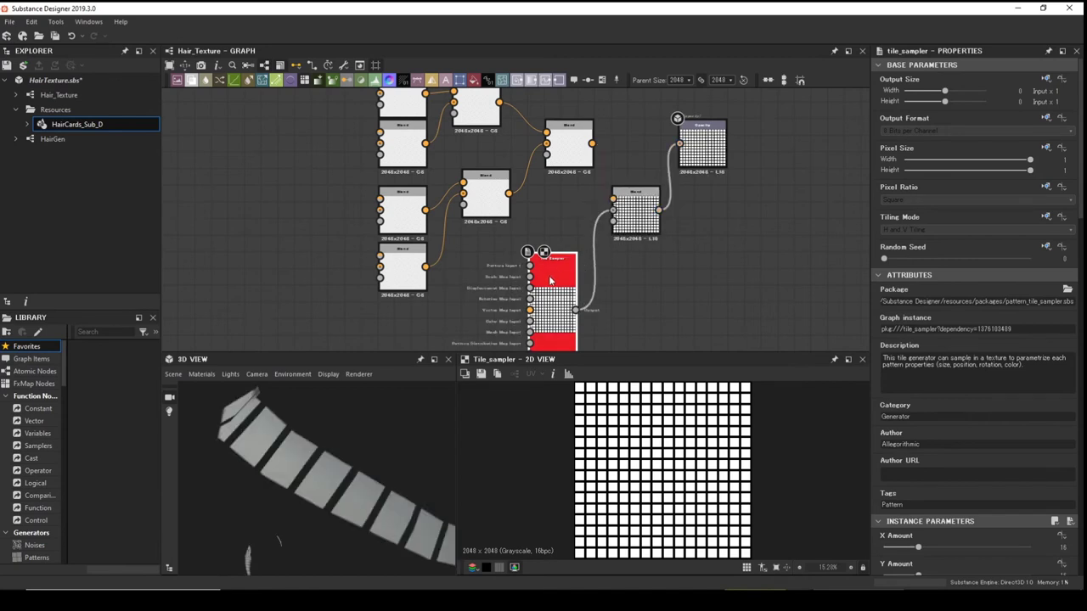
Set the Tile Sampler's X Amount to 8 and Y Amount to 1.
{"action": "scroll", "coordinate": [983, 353], "scroll_direction": "down", "scroll_amount": 6}
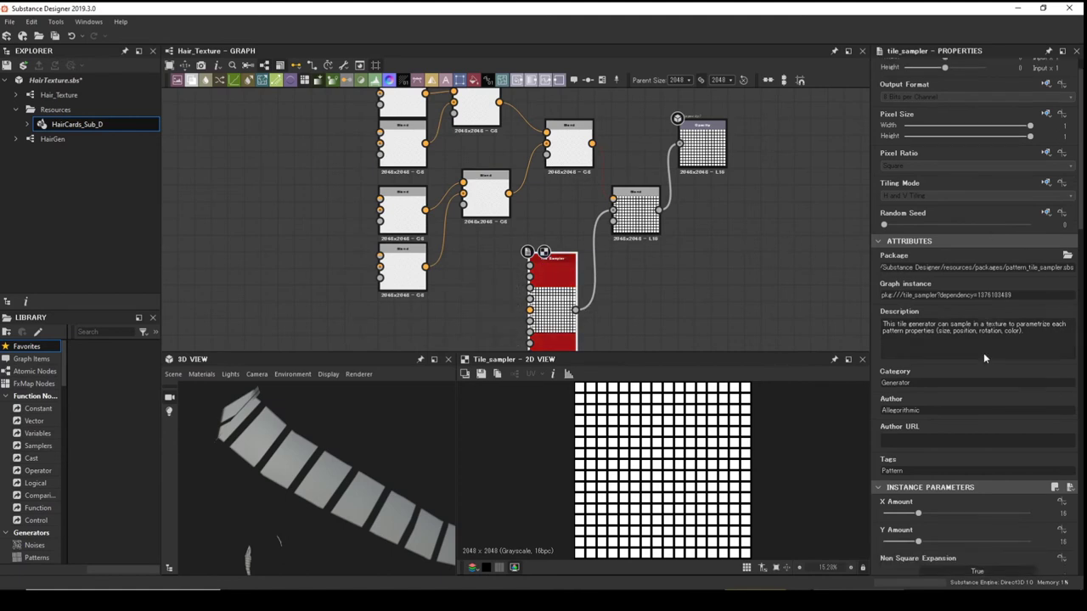
{"action": "scroll", "coordinate": [943, 327], "scroll_direction": "up", "scroll_amount": 1}
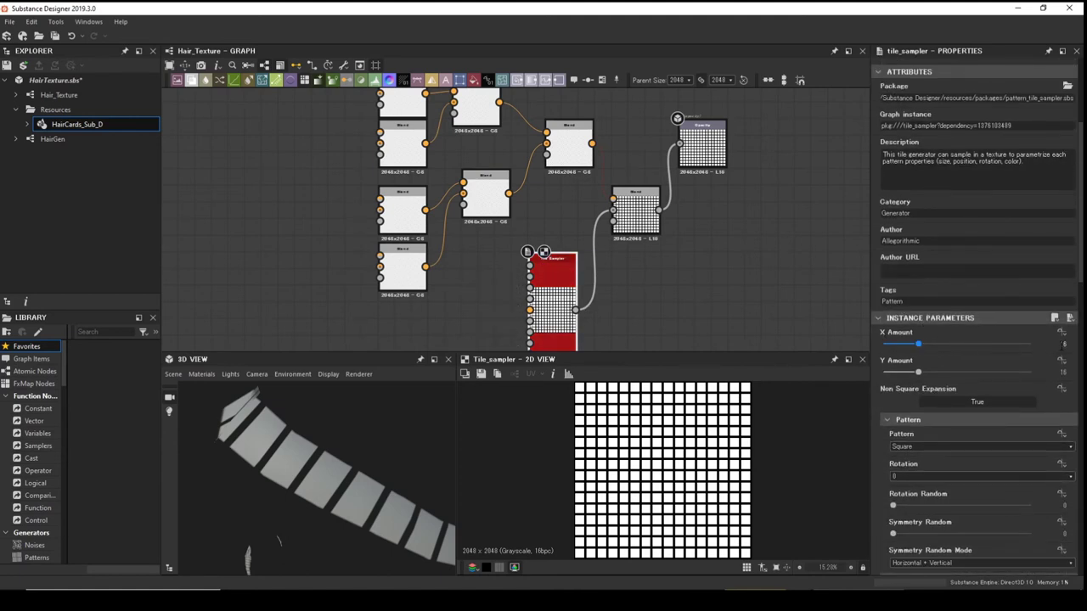
{"action": "left_click", "coordinate": [1049, 345]}
{"action": "type", "text": "8"}
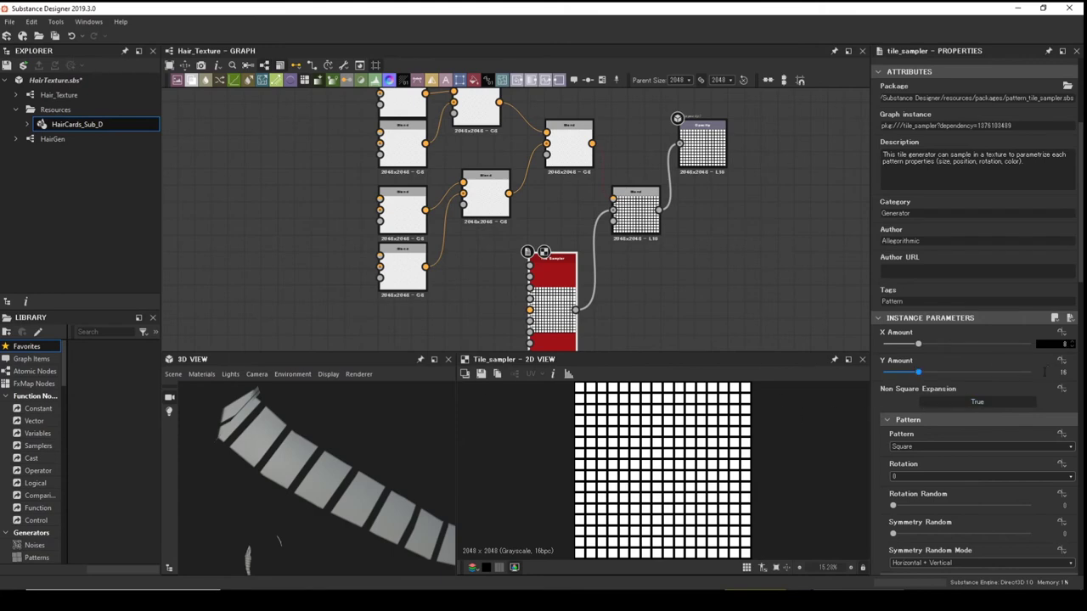
{"action": "key", "text": "Tab"}
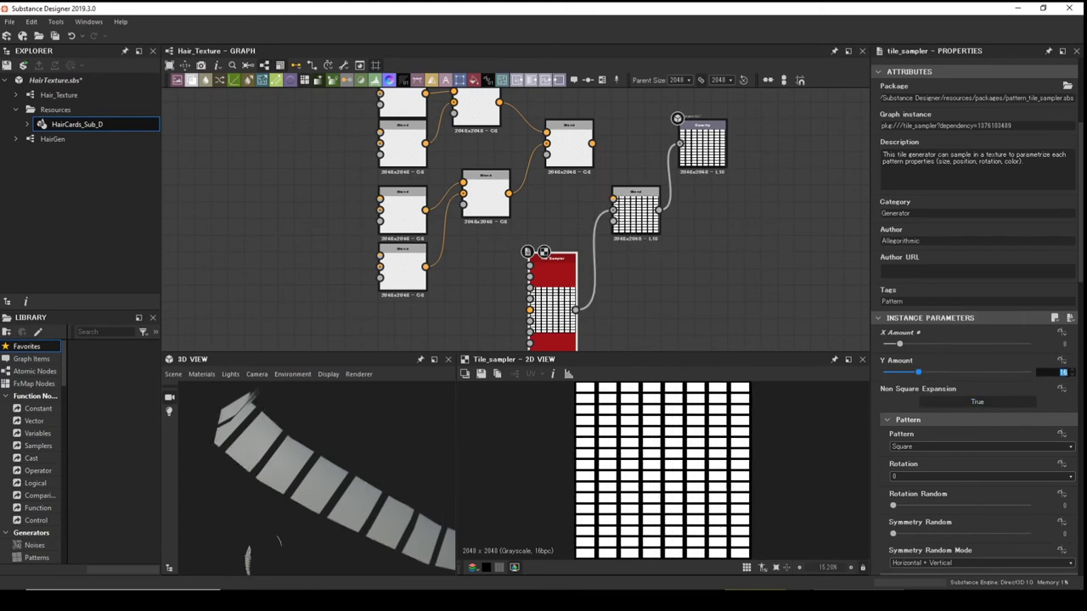
{"action": "type", "text": "1"}
{"action": "key", "text": "Return"}
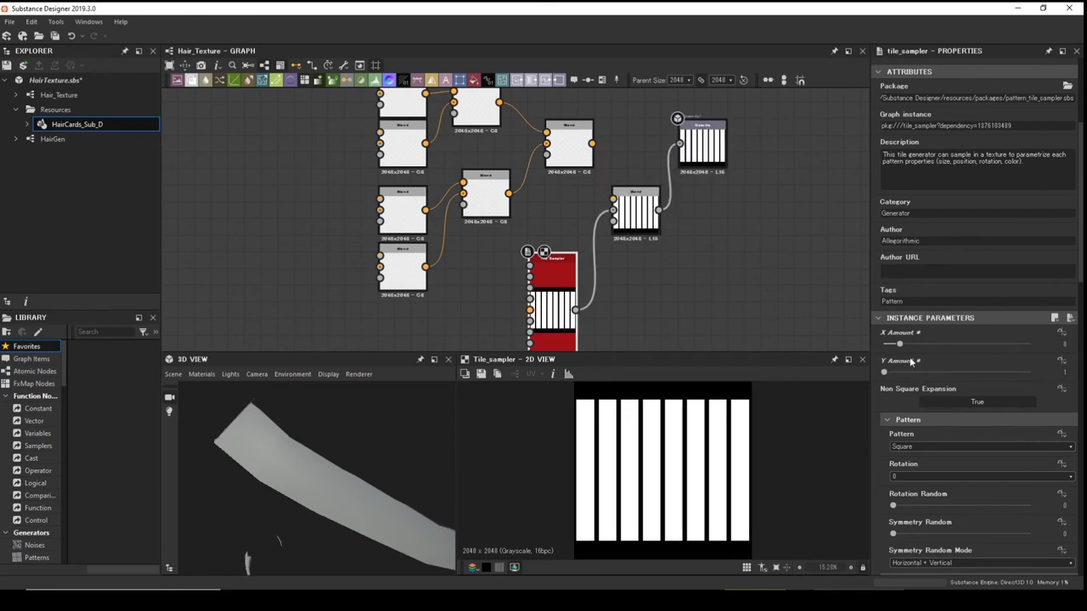
Set the Tile Sampler's pattern Scale to 1.
{"action": "scroll", "coordinate": [1008, 341], "scroll_direction": "down", "scroll_amount": 5}
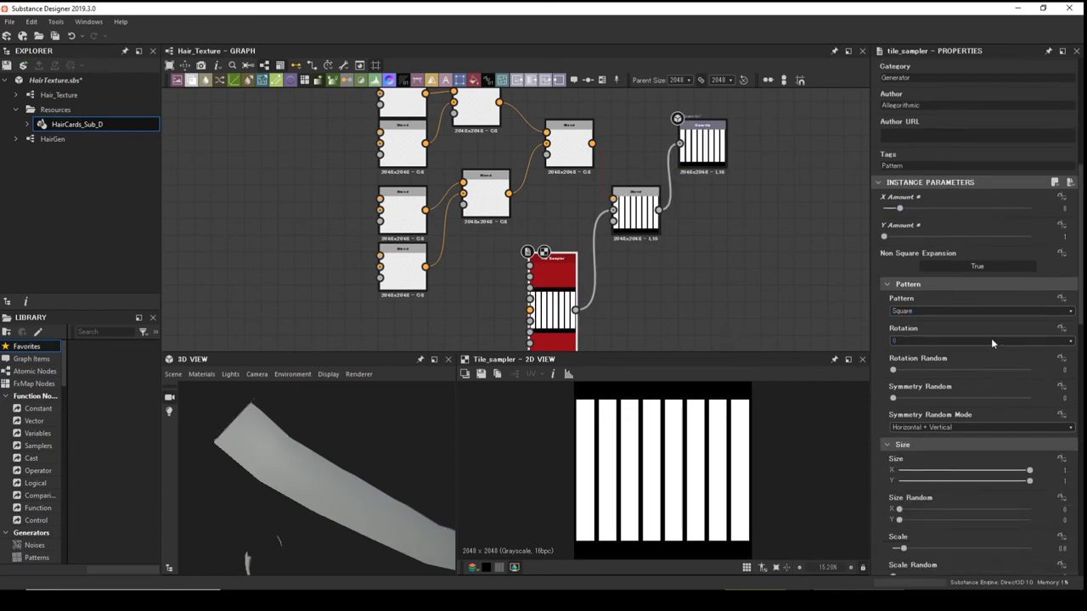
{"action": "scroll", "coordinate": [952, 334], "scroll_direction": "down", "scroll_amount": 2}
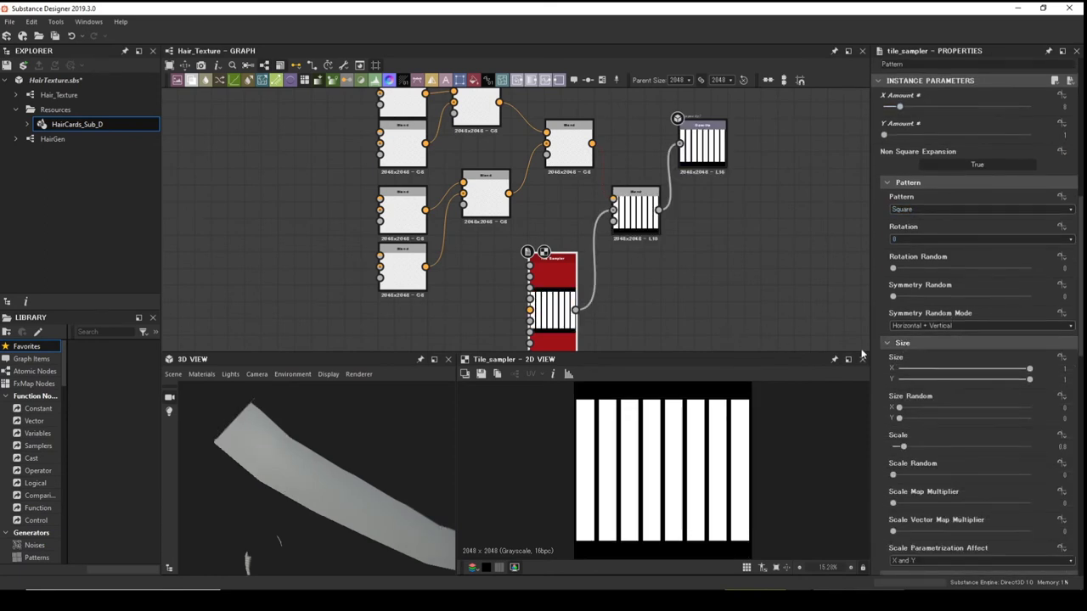
{"action": "left_click", "coordinate": [1057, 447]}
{"action": "type", "text": "1"}
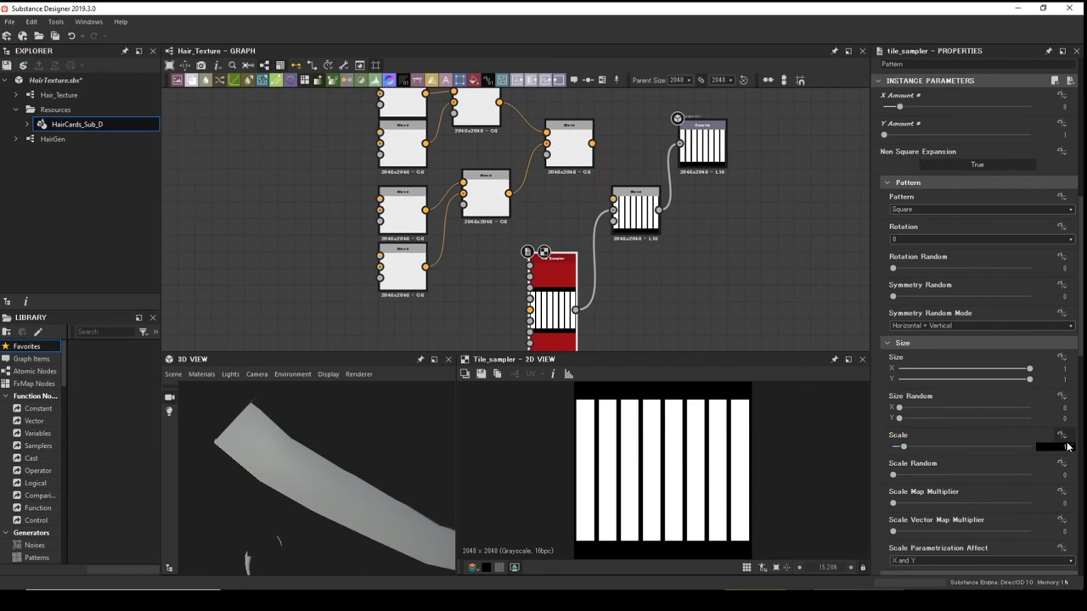
{"action": "key", "text": "Return"}
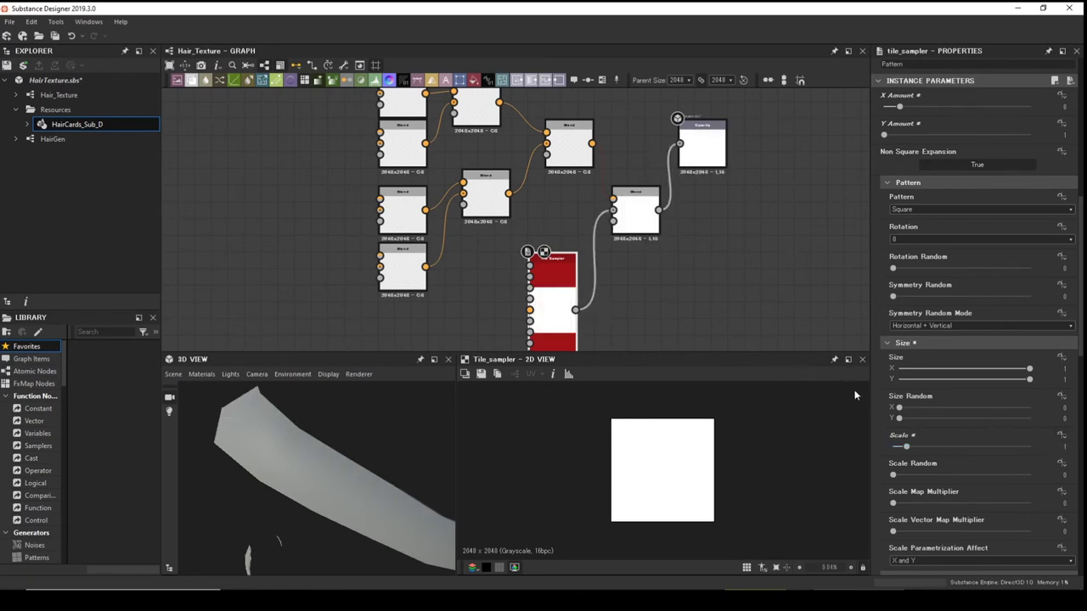
Raise the Tile Sampler's Color Random to 0.97.
{"action": "scroll", "coordinate": [955, 415], "scroll_direction": "down", "scroll_amount": 1}
{"action": "scroll", "coordinate": [954, 411], "scroll_direction": "down", "scroll_amount": 10}
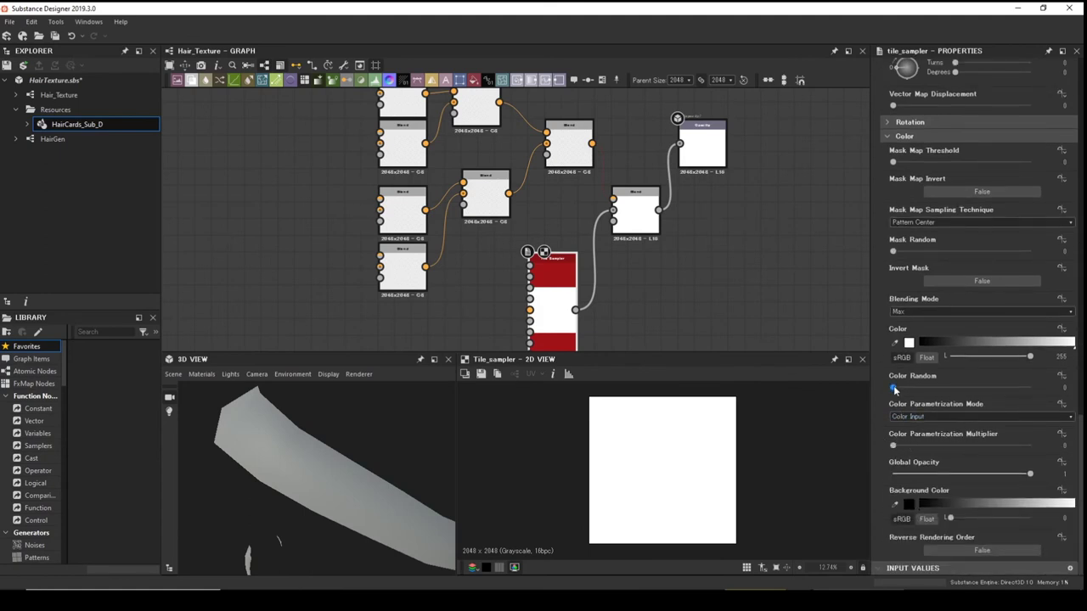
{"action": "left_click_drag", "start_coordinate": [895, 389], "coordinate": [1027, 391]}
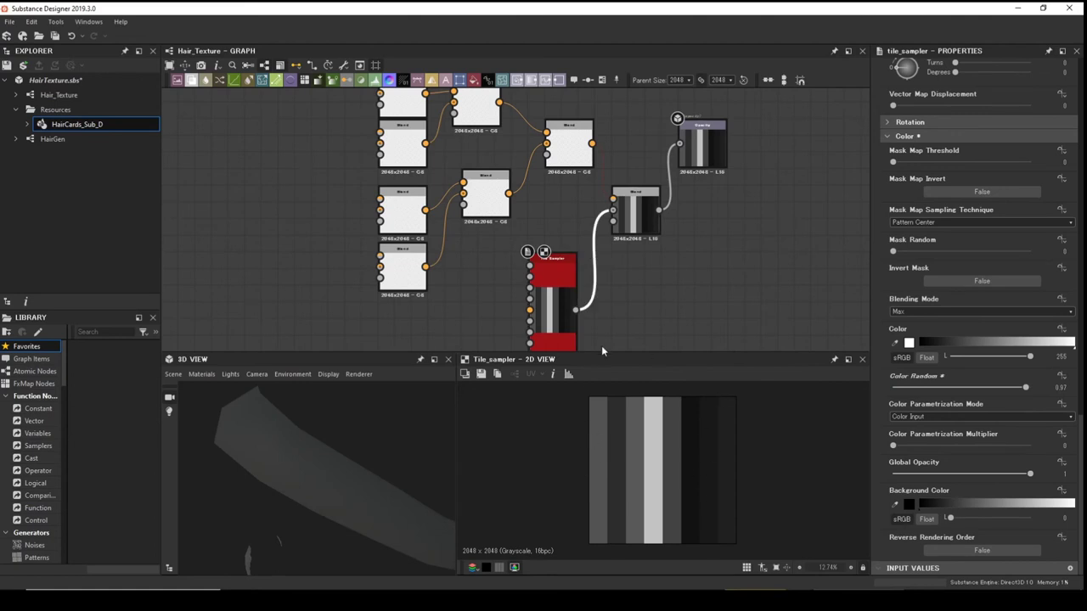
Insert an Edge Detect node between the Tile Sampler and the Blend feeding Opacity.
{"action": "key", "text": "space"}
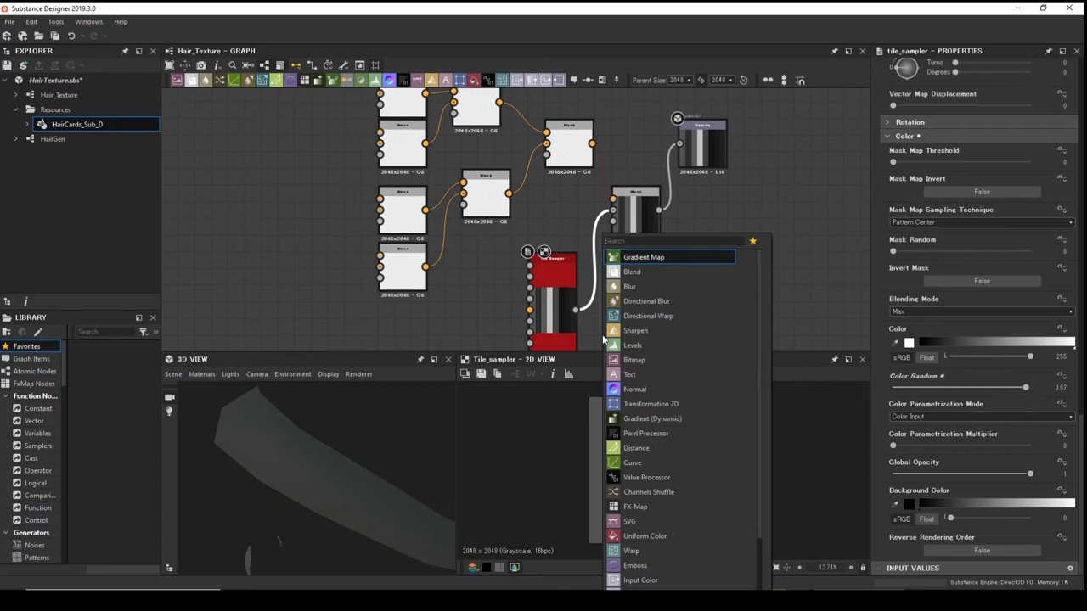
{"action": "type", "text": "edg"}
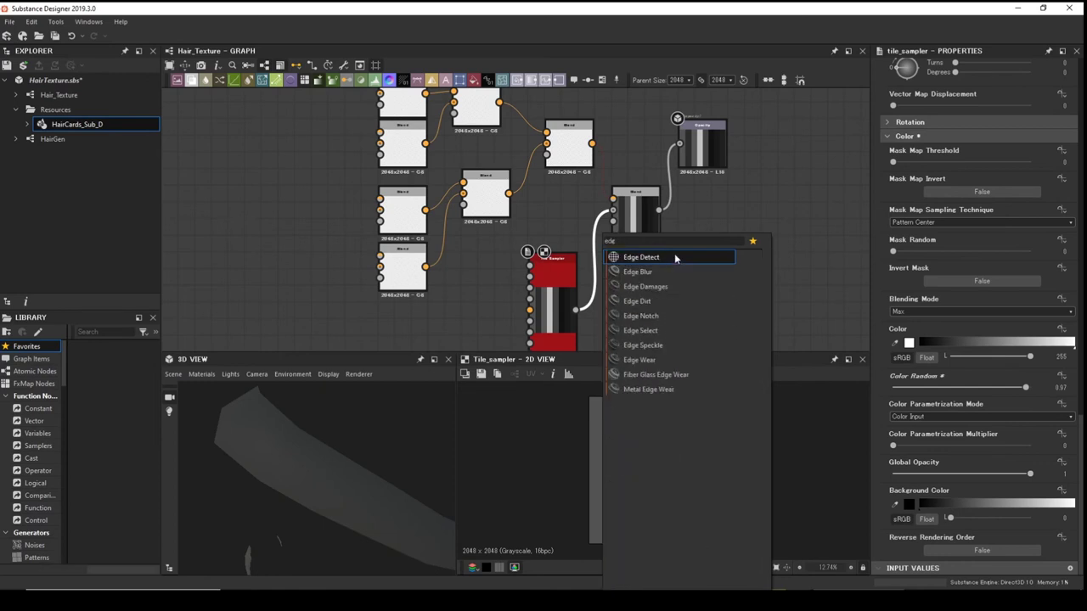
{"action": "left_click", "coordinate": [675, 257]}
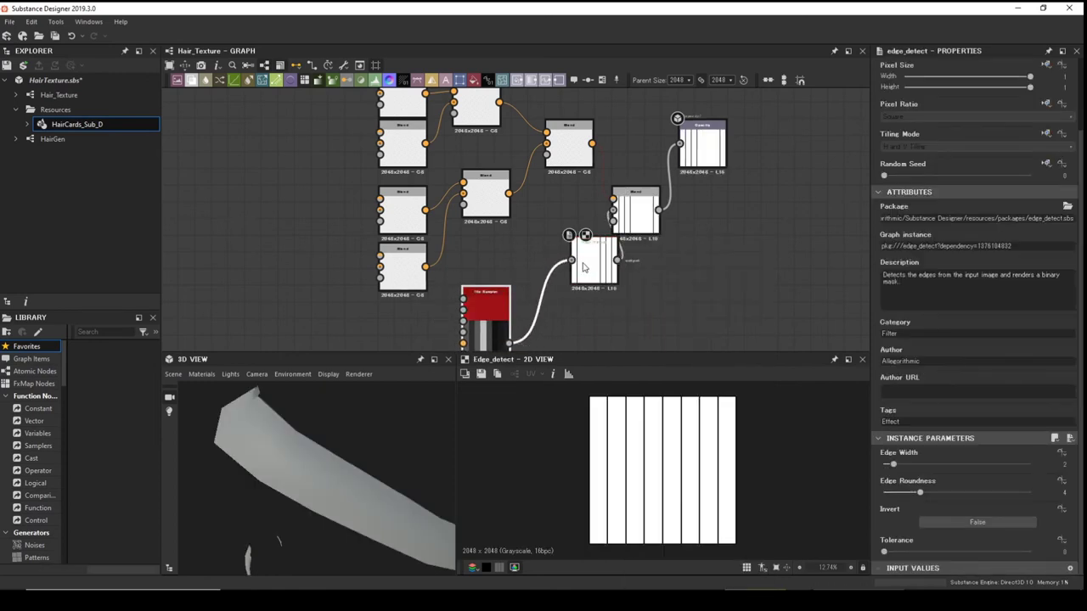
{"action": "left_click_drag", "start_coordinate": [583, 268], "coordinate": [557, 294]}
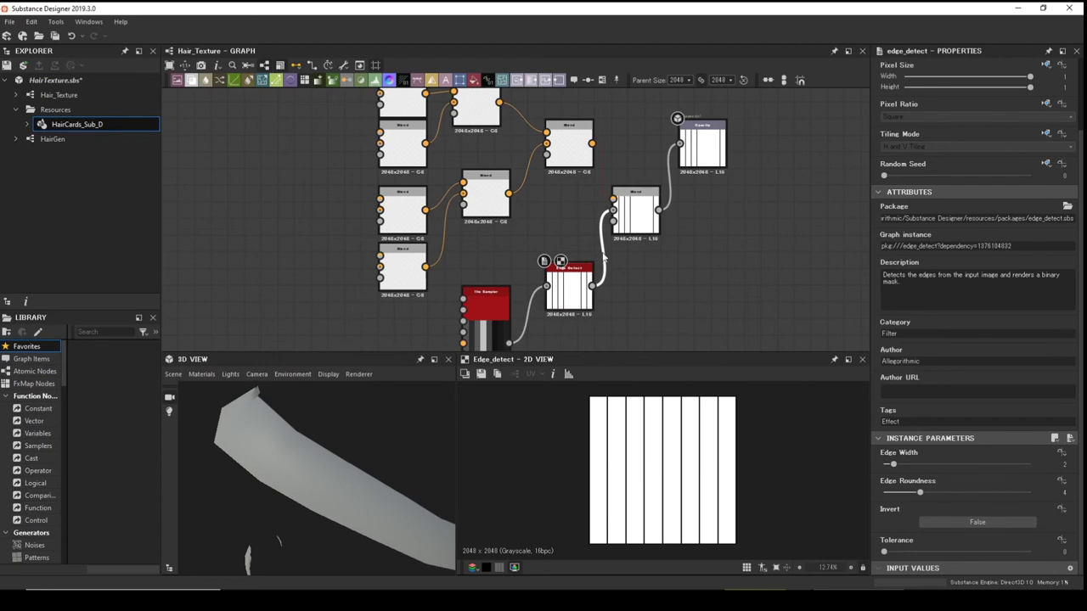
Insert an Invert Grayscale node after Edge Detect and spread the Tile Sampler, Edge Detect and Invert Grayscale nodes apart.
{"action": "key", "text": "space"}
{"action": "type", "text": "i"}
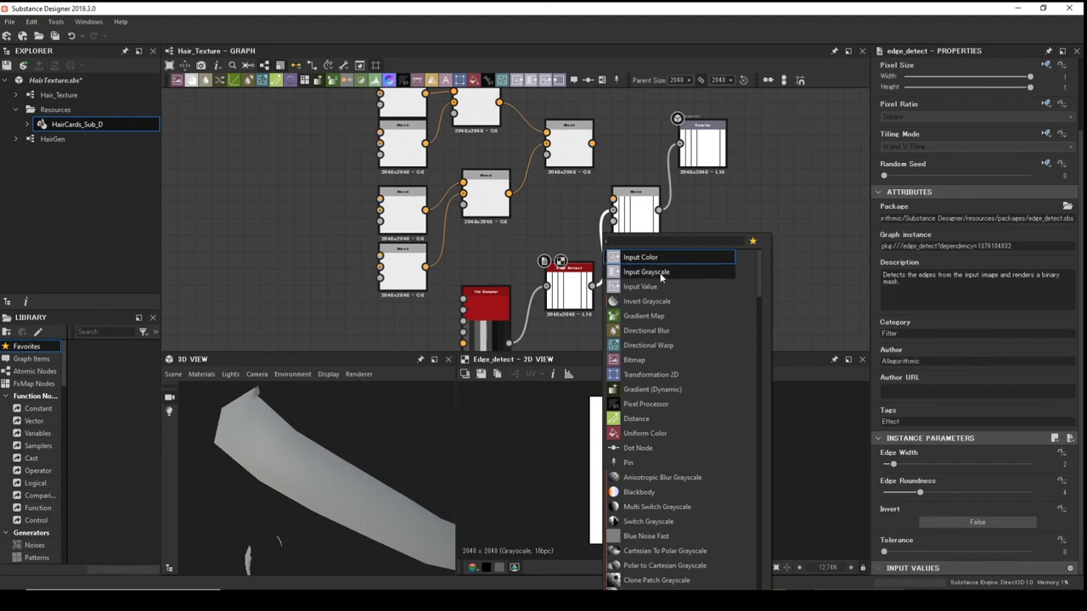
{"action": "left_click", "coordinate": [659, 302]}
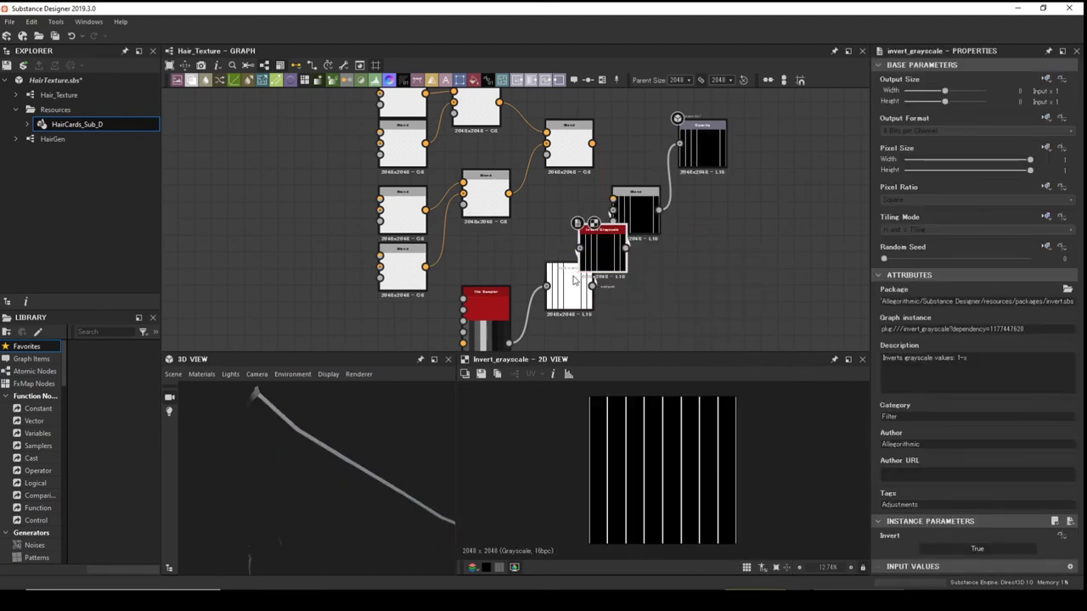
{"action": "left_click_drag", "start_coordinate": [571, 286], "coordinate": [616, 303]}
{"action": "key", "text": "Escape"}
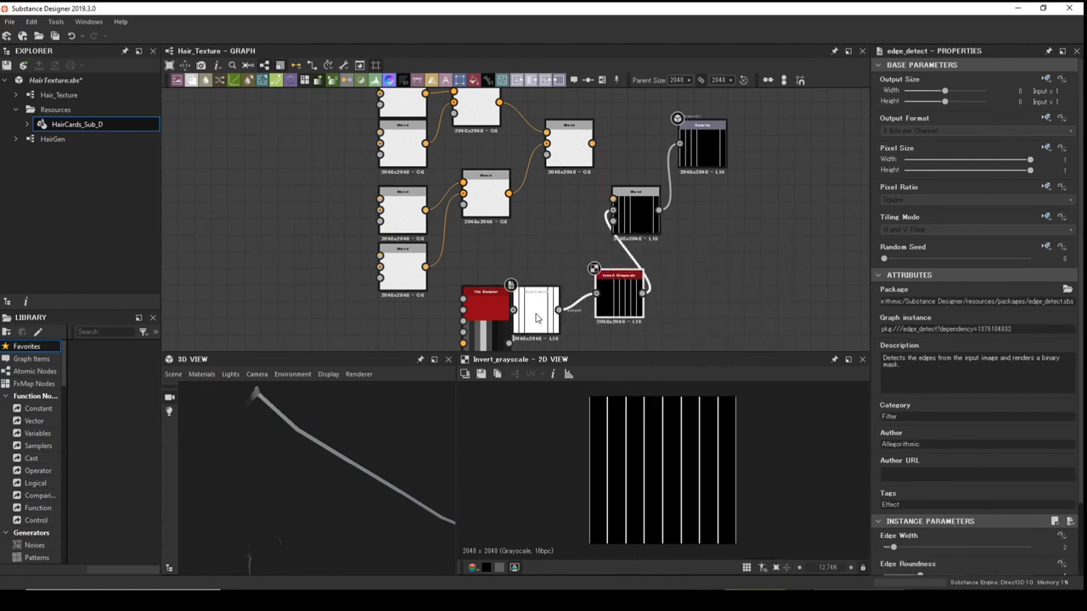
{"action": "left_click_drag", "start_coordinate": [487, 313], "coordinate": [454, 345]}
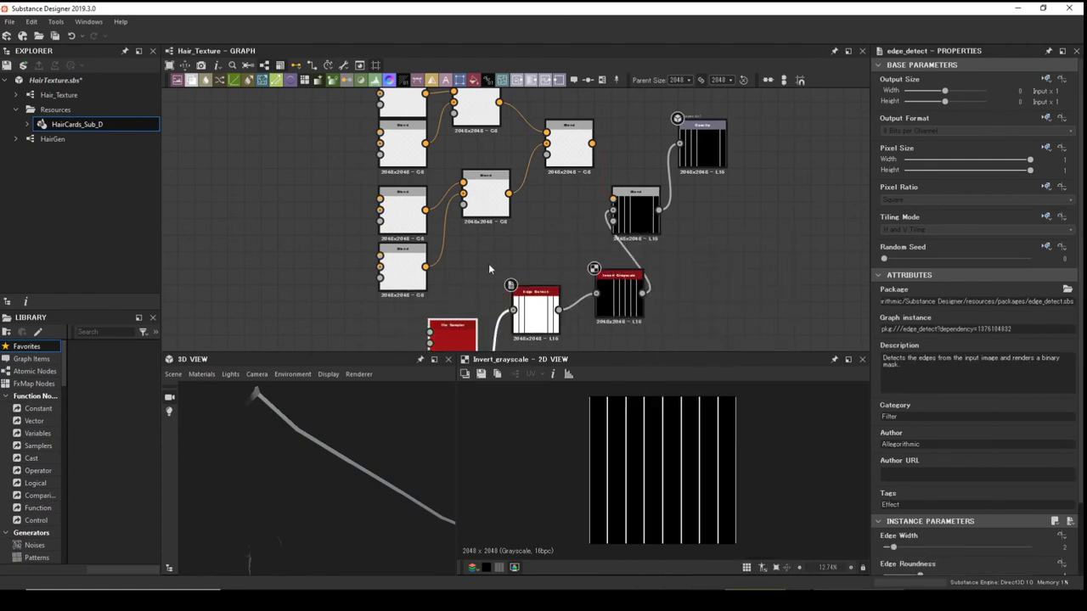
Move the Normal node and its output above Opacity, and connect the Blend feeding Opacity to the Normal node's input.
{"action": "scroll", "coordinate": [518, 215], "scroll_direction": "down", "scroll_amount": 2}
{"action": "middle_click_drag", "start_coordinate": [518, 215], "coordinate": [569, 233]}
{"action": "left_click_drag", "start_coordinate": [629, 142], "coordinate": [705, 144]}
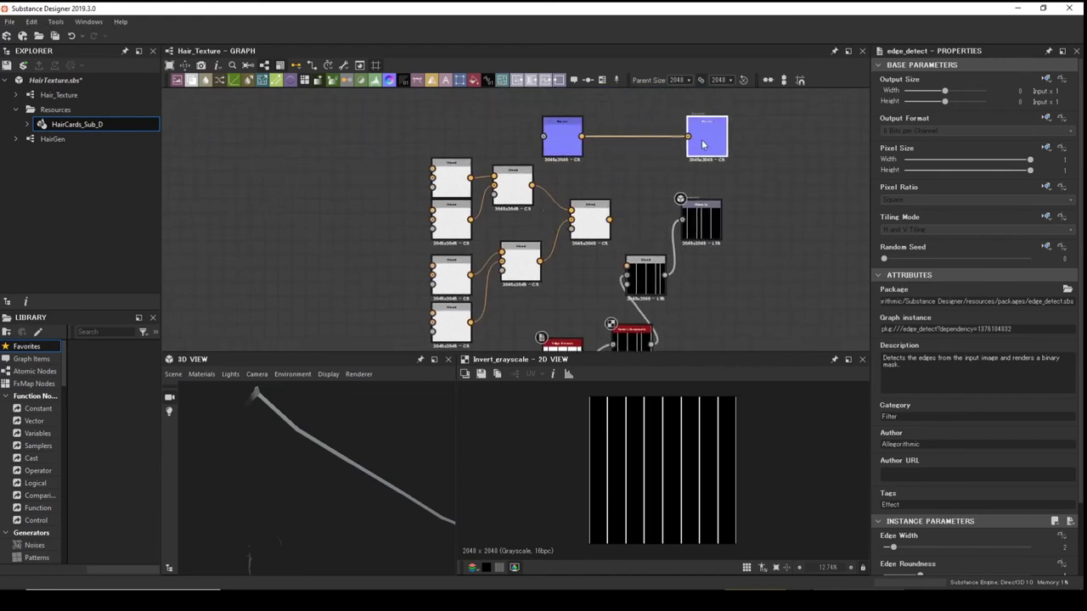
{"action": "left_click_drag", "start_coordinate": [573, 133], "coordinate": [656, 134]}
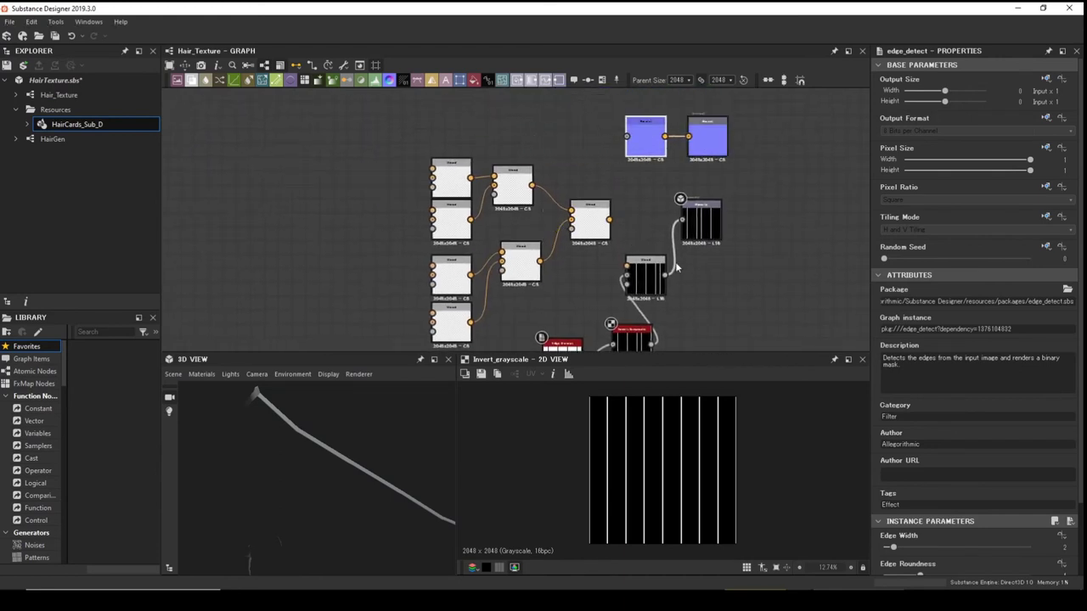
{"action": "left_click_drag", "start_coordinate": [664, 275], "coordinate": [626, 136]}
{"action": "left_click", "coordinate": [718, 141]}
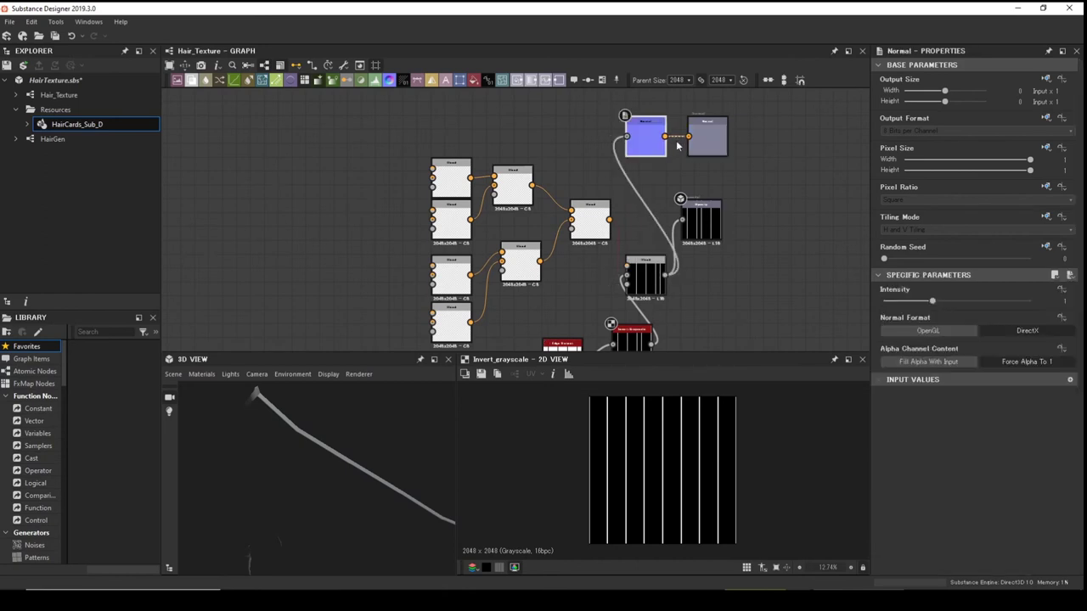
Rearrange the end of the graph, placing the Normal node below Opacity and the Normal output further out.
{"action": "left_click_drag", "start_coordinate": [720, 142], "coordinate": [728, 142]}
{"action": "left_click_drag", "start_coordinate": [647, 137], "coordinate": [794, 254]}
{"action": "middle_click_drag", "start_coordinate": [794, 255], "coordinate": [690, 242]}
{"action": "scroll", "coordinate": [589, 141], "scroll_direction": "down", "scroll_amount": 2}
{"action": "left_click_drag", "start_coordinate": [632, 128], "coordinate": [712, 144]}
{"action": "left_click", "coordinate": [671, 219]}
{"action": "left_click_drag", "start_coordinate": [671, 220], "coordinate": [660, 235]}
{"action": "left_click_drag", "start_coordinate": [599, 184], "coordinate": [647, 172]}
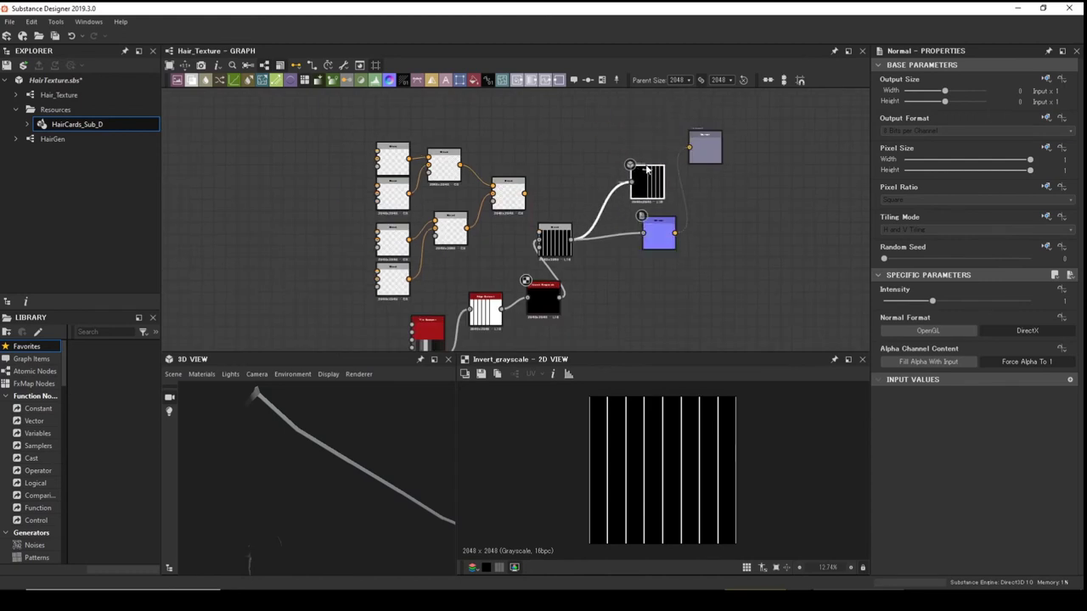
Move the Ambient Occlusion output and its Uniform Color node across the graph to just above the Normal output.
{"action": "middle_click_drag", "start_coordinate": [306, 173], "coordinate": [741, 290]}
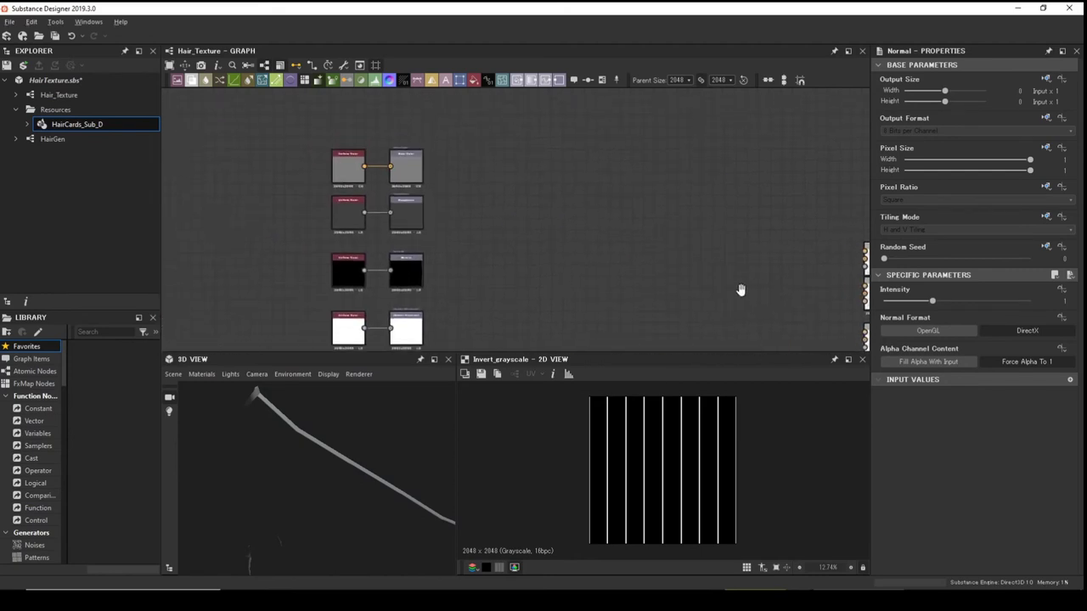
{"action": "middle_click_drag", "start_coordinate": [499, 275], "coordinate": [587, 160]}
{"action": "scroll", "coordinate": [553, 181], "scroll_direction": "up", "scroll_amount": 5}
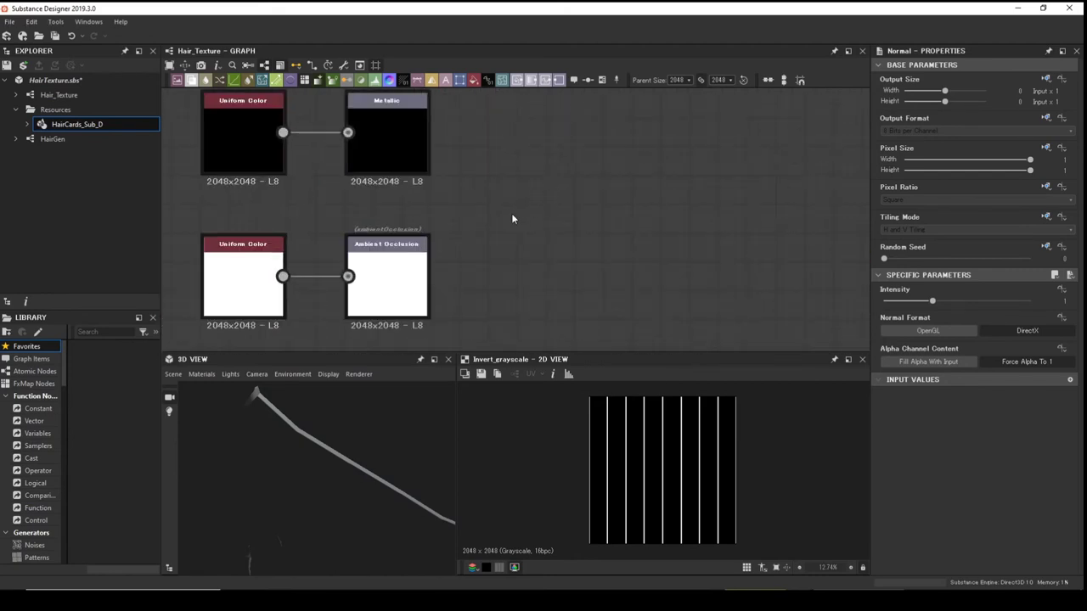
{"action": "left_click", "coordinate": [399, 270]}
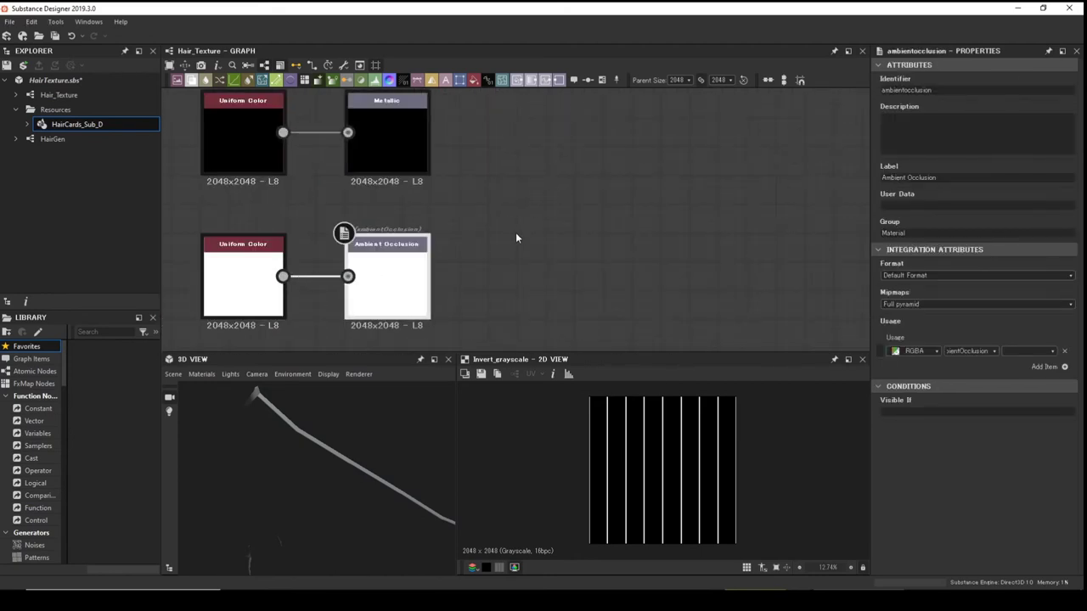
{"action": "scroll", "coordinate": [540, 242], "scroll_direction": "down", "scroll_amount": 4}
{"action": "left_click_drag", "start_coordinate": [495, 244], "coordinate": [795, 200]}
{"action": "middle_click_drag", "start_coordinate": [723, 283], "coordinate": [369, 306]}
{"action": "left_click_drag", "start_coordinate": [438, 235], "coordinate": [809, 125]}
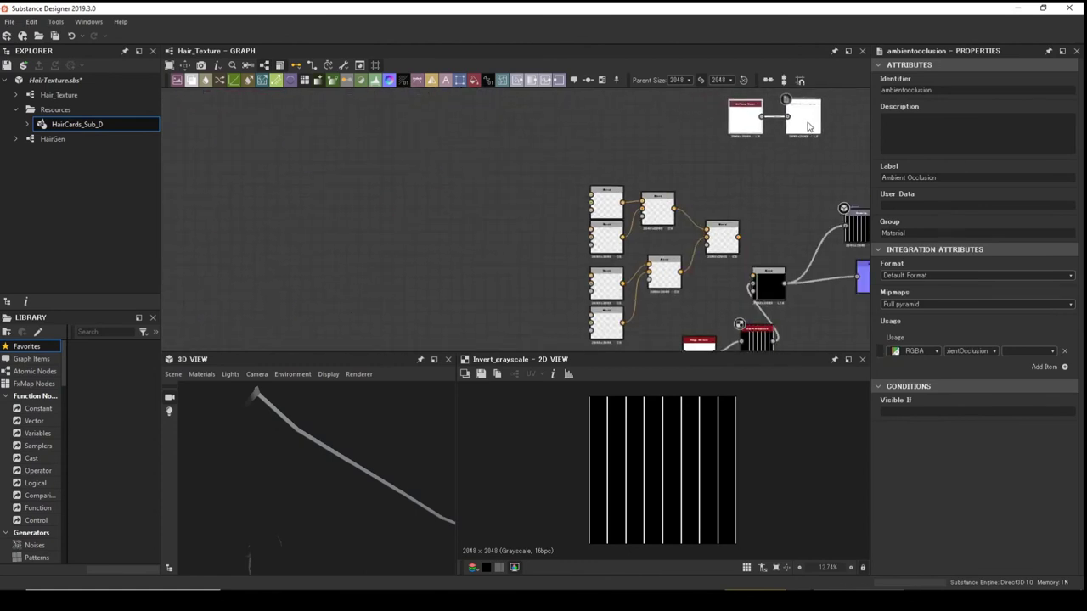
{"action": "middle_click_drag", "start_coordinate": [655, 202], "coordinate": [347, 243]}
{"action": "left_click_drag", "start_coordinate": [515, 165], "coordinate": [615, 164]}
Delete the Uniform Color node feeding the Ambient Occlusion output.
{"action": "scroll", "coordinate": [579, 184], "scroll_direction": "up", "scroll_amount": 3}
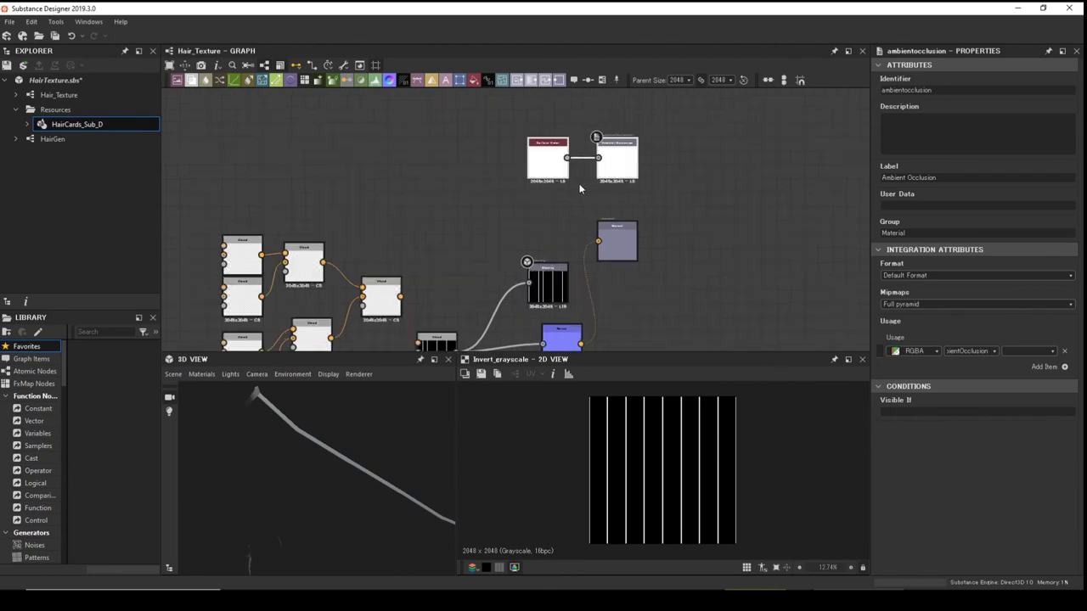
{"action": "left_click", "coordinate": [535, 142]}
{"action": "key", "text": "Delete"}
Add an Ambient Occlusion (HBAO) node feeding the Ambient Occlusion output and align it beside that output.
{"action": "left_click", "coordinate": [639, 150]}
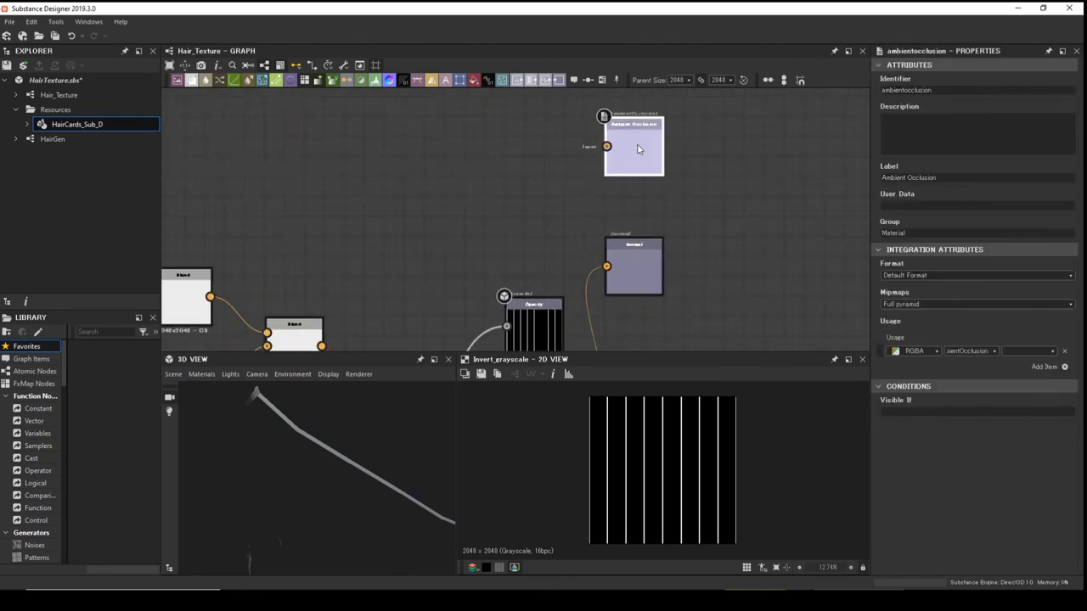
{"action": "key", "text": "space"}
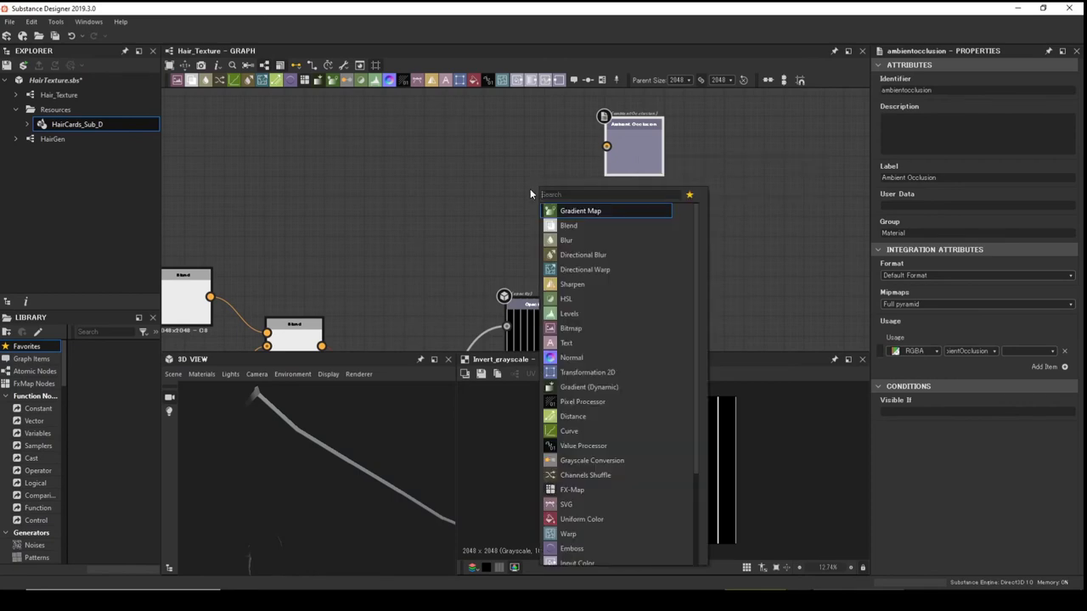
{"action": "type", "text": "am"}
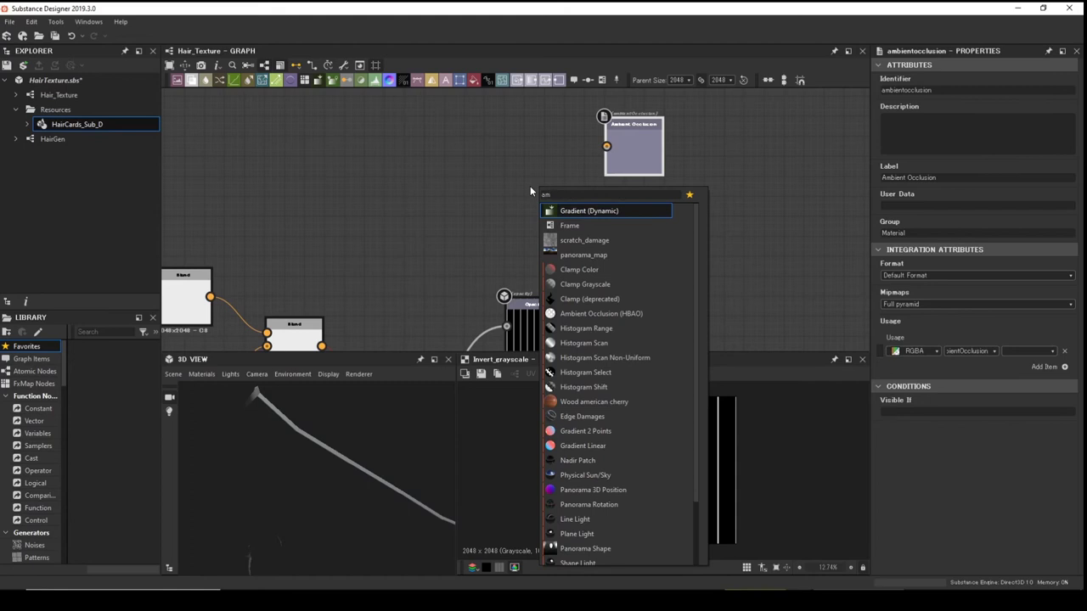
{"action": "key", "text": "BackSpace"}
{"action": "type", "text": "o"}
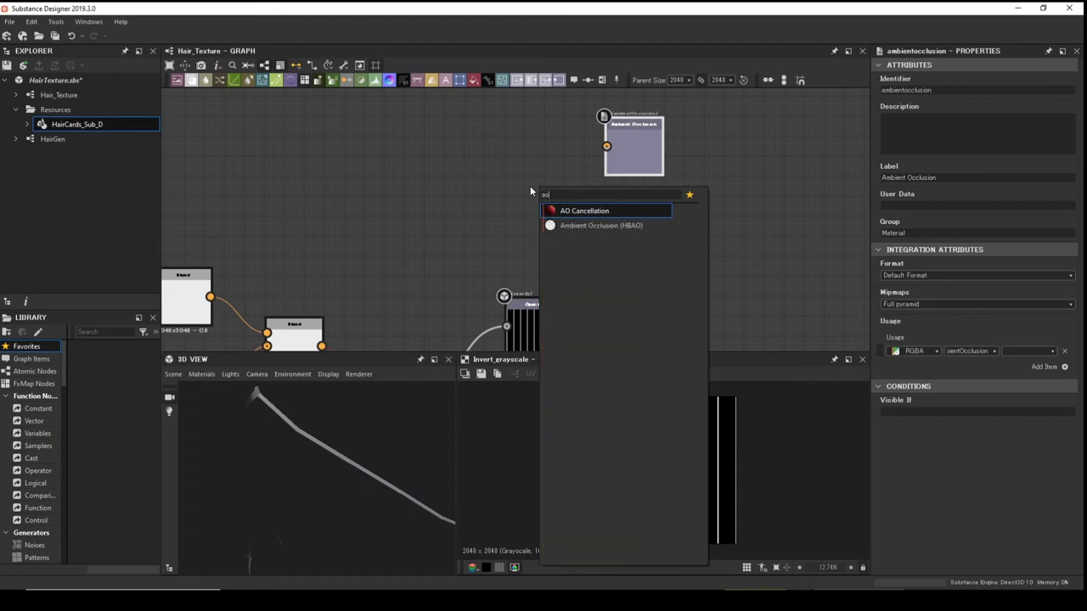
{"action": "left_click", "coordinate": [586, 226]}
{"action": "left_click_drag", "start_coordinate": [537, 194], "coordinate": [537, 155]}
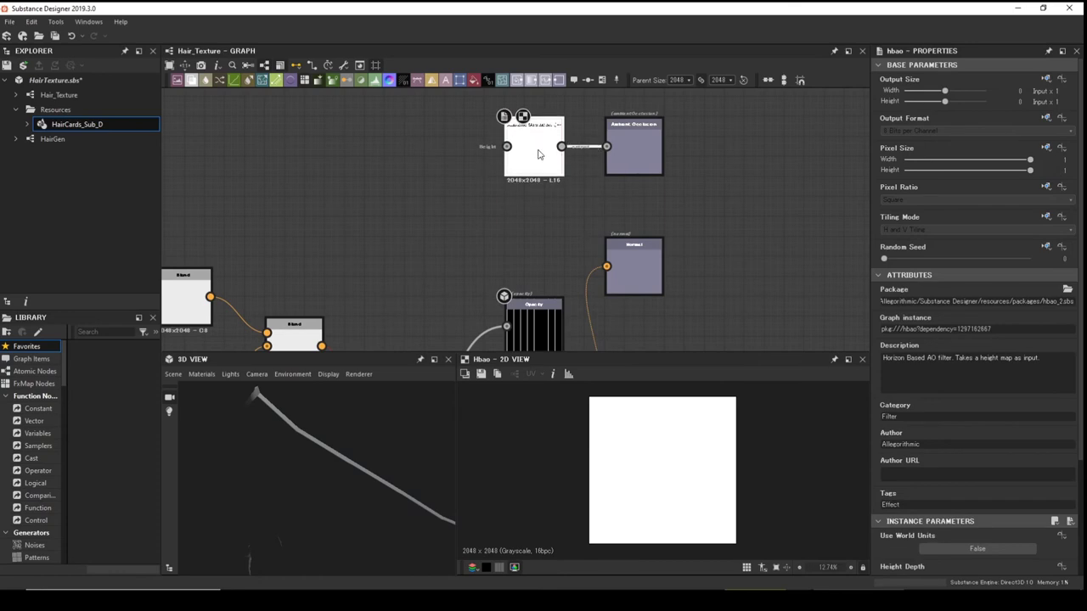
Add a HairGen instance beside the first column of Blend nodes, and set its Hair_distortion and Hair_distortion_random to 0.
{"action": "middle_click_drag", "start_coordinate": [413, 279], "coordinate": [633, 172]}
{"action": "left_click_drag", "start_coordinate": [49, 140], "coordinate": [271, 274]}
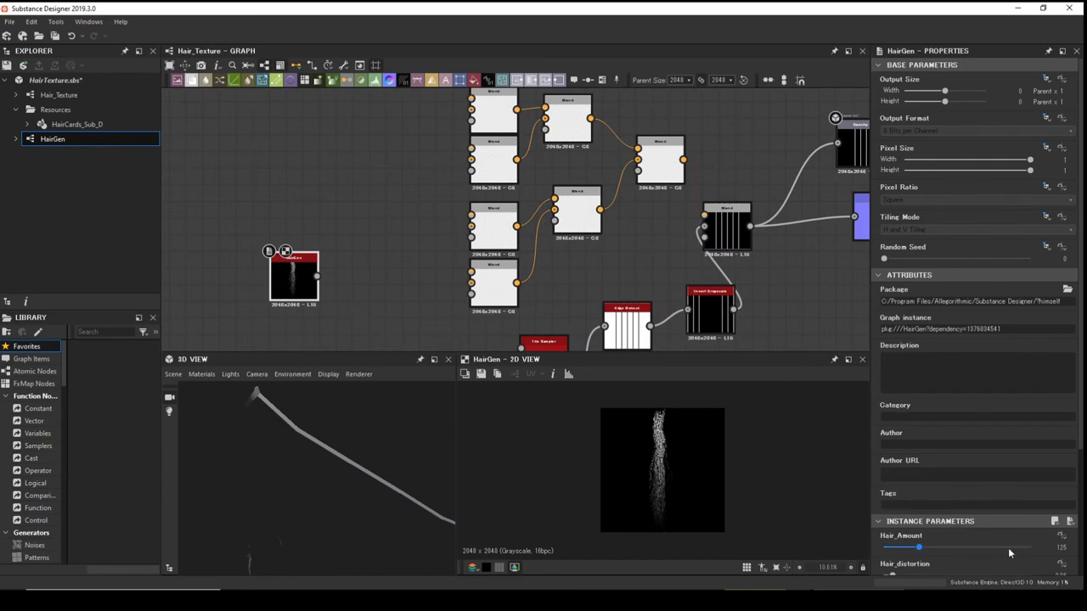
{"action": "scroll", "coordinate": [966, 514], "scroll_direction": "down", "scroll_amount": 2}
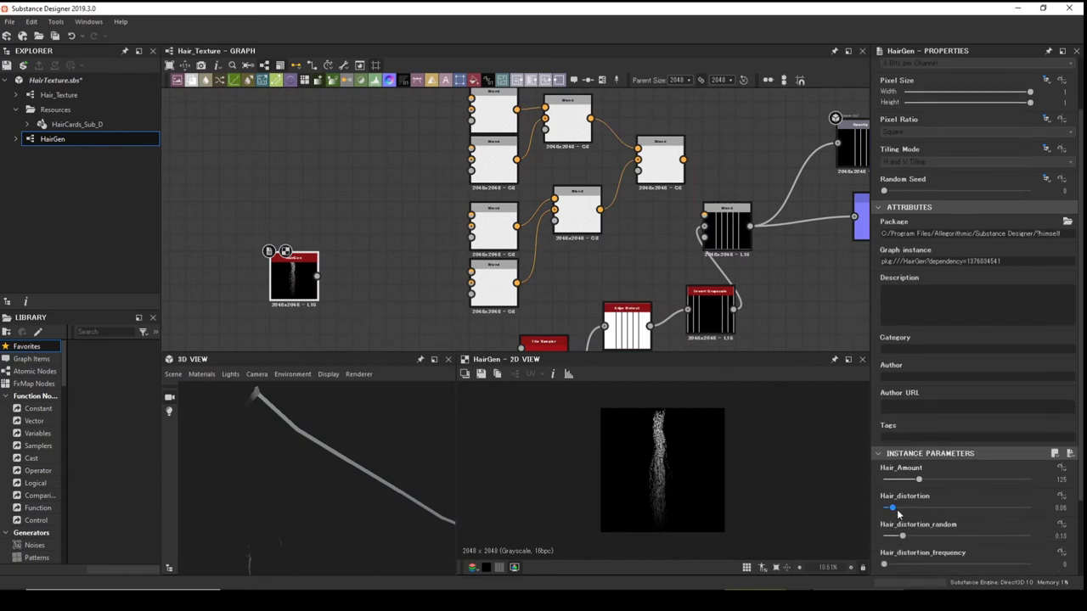
{"action": "left_click_drag", "start_coordinate": [891, 509], "coordinate": [864, 506]}
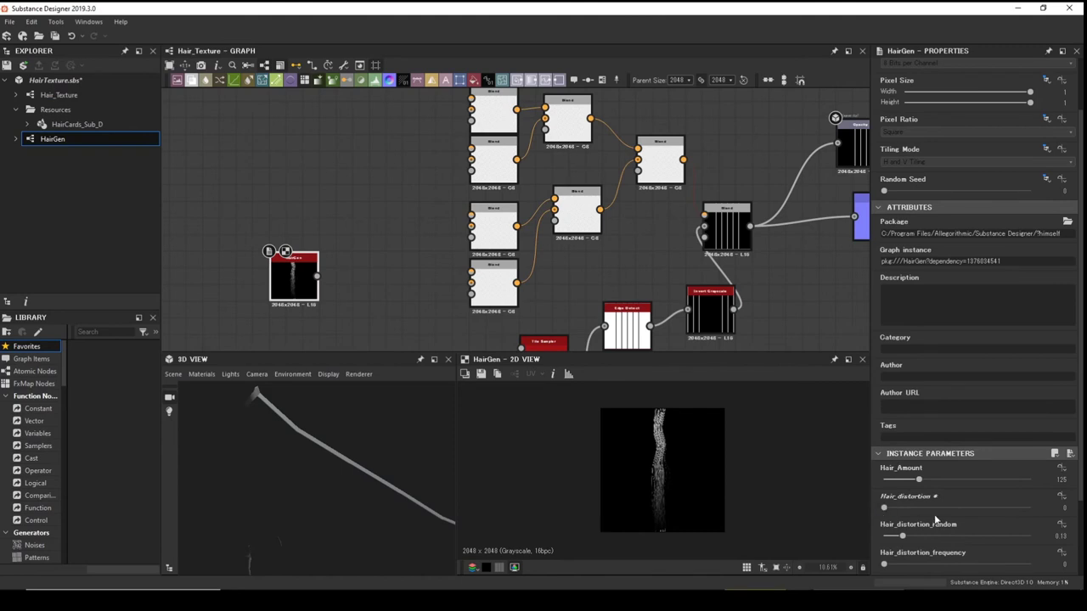
{"action": "scroll", "coordinate": [934, 520], "scroll_direction": "down", "scroll_amount": 2}
{"action": "left_click_drag", "start_coordinate": [902, 468], "coordinate": [875, 471]}
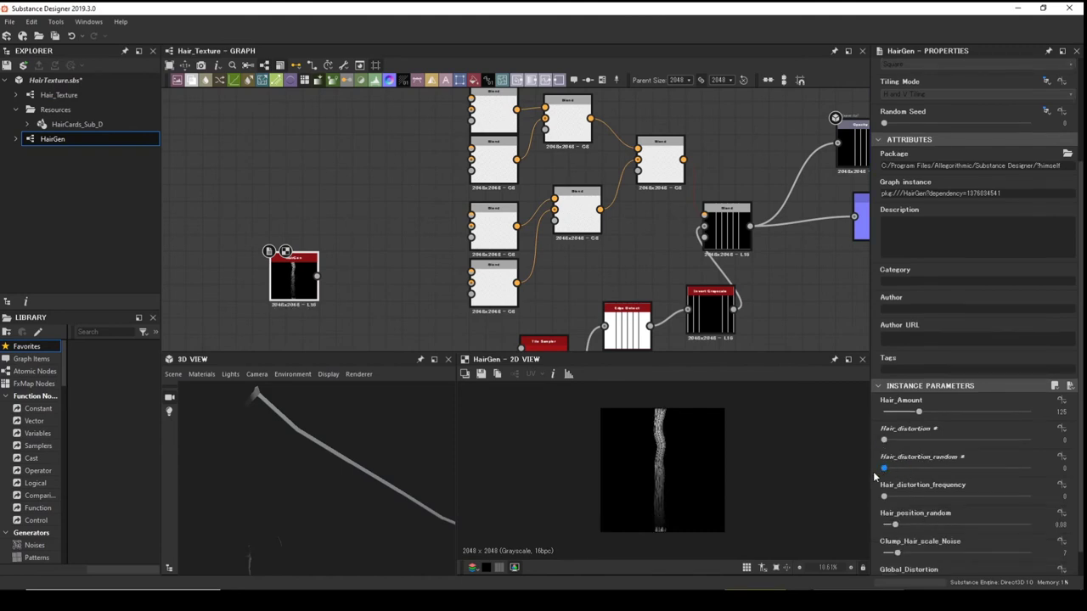
Set HairGen's Hair_position_random to 0.06, Clump_Hair_scale_Noise to 4, Global_Distortion to 6.42, Hair_distortion to 0.09, Hair_distortion_random to 0.08 and Hair_Amount to 239.
{"action": "left_click_drag", "start_coordinate": [894, 525], "coordinate": [892, 526]}
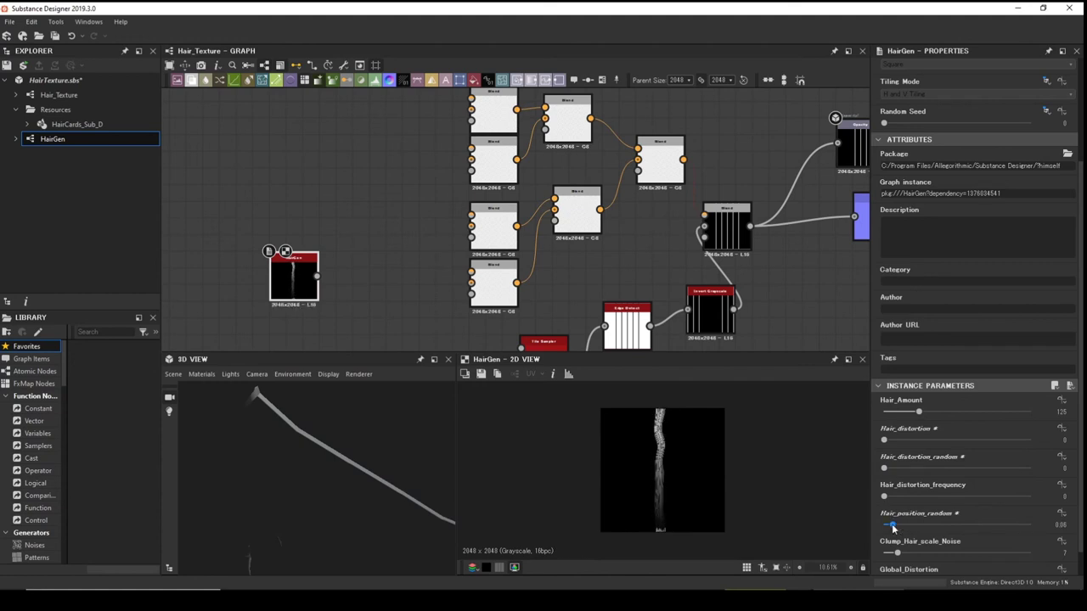
{"action": "scroll", "coordinate": [900, 542], "scroll_direction": "down", "scroll_amount": 1}
{"action": "mouse_move", "coordinate": [899, 525]}
{"action": "left_mouse_down"}
{"action": "mouse_move", "coordinate": [920, 528]}
{"action": "mouse_move", "coordinate": [890, 527]}
{"action": "mouse_move", "coordinate": [891, 536]}
{"action": "left_mouse_up"}
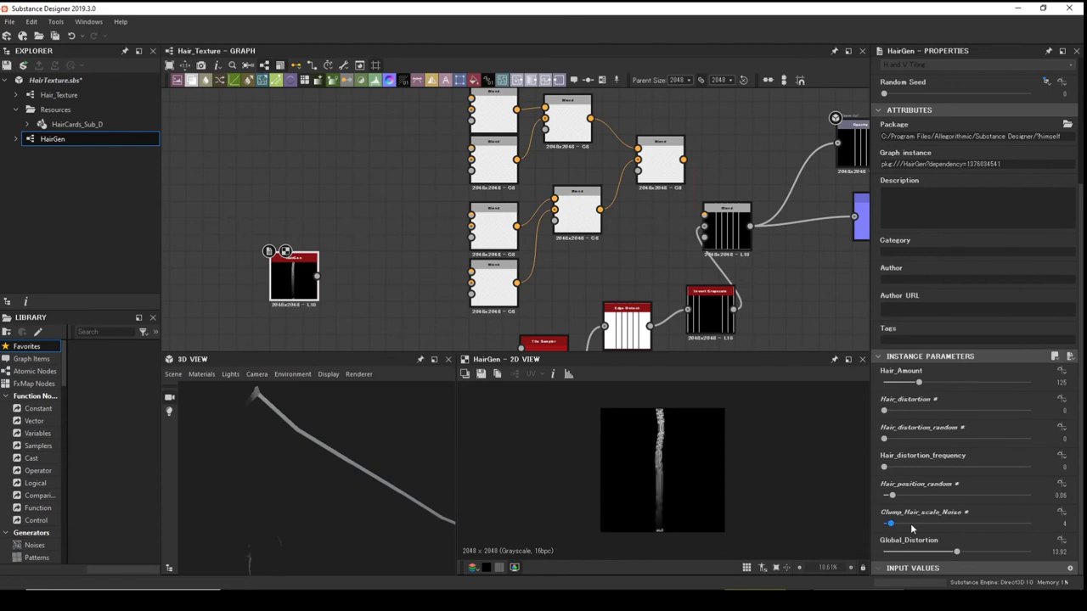
{"action": "left_click_drag", "start_coordinate": [954, 552], "coordinate": [917, 552]}
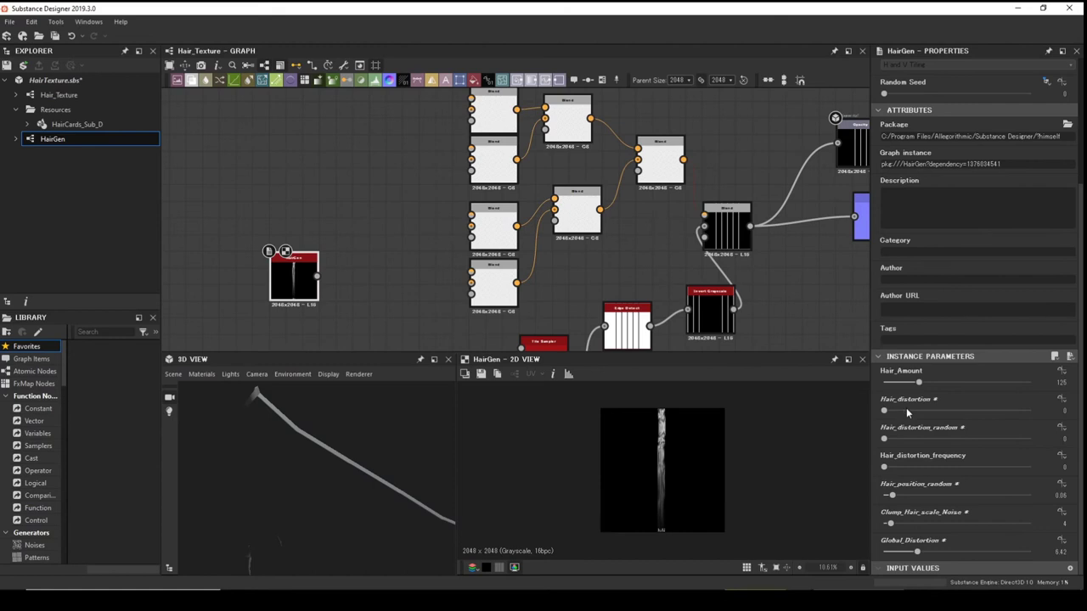
{"action": "left_click_drag", "start_coordinate": [886, 412], "coordinate": [896, 439]}
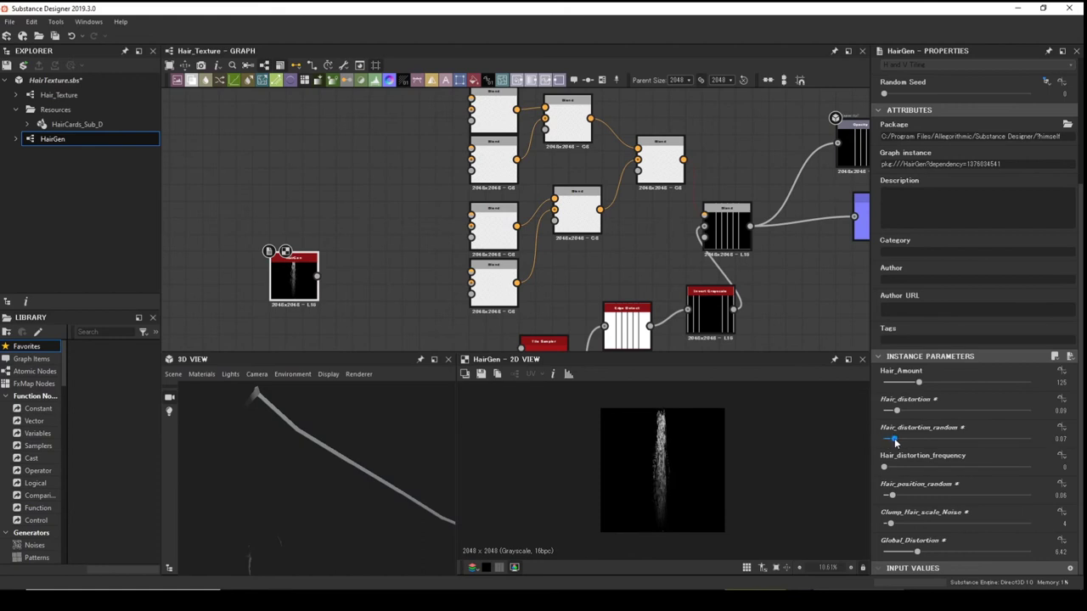
{"action": "left_click_drag", "start_coordinate": [921, 384], "coordinate": [951, 384]}
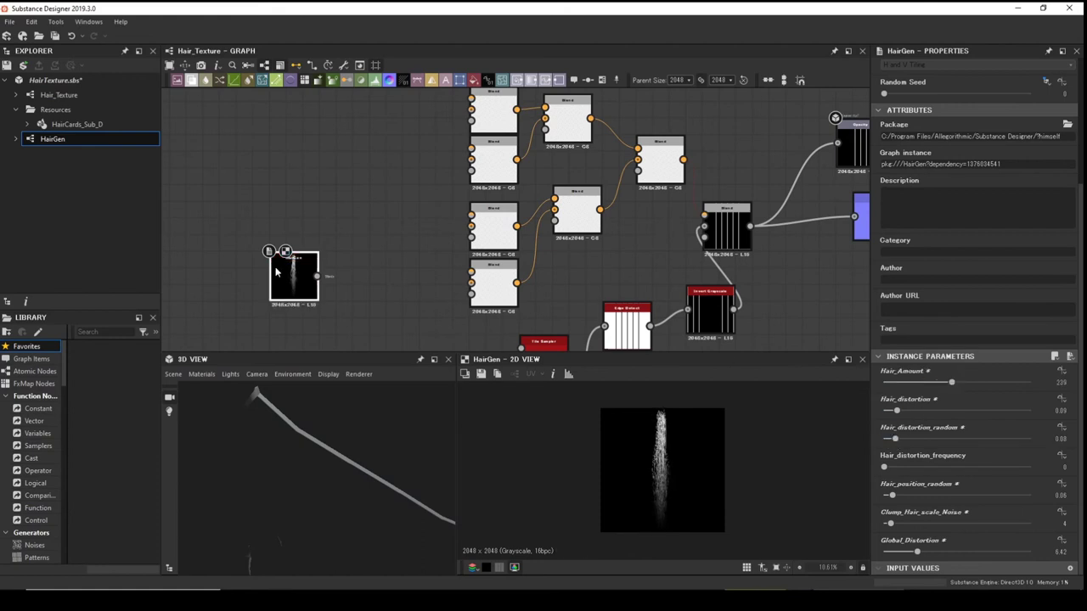
Move the HairGen node up level with the uppermost Blend and add a Transformation 2D node after it.
{"action": "left_click_drag", "start_coordinate": [274, 274], "coordinate": [261, 155]}
{"action": "middle_click_drag", "start_coordinate": [340, 191], "coordinate": [389, 304]}
{"action": "left_click_drag", "start_coordinate": [322, 250], "coordinate": [333, 194]}
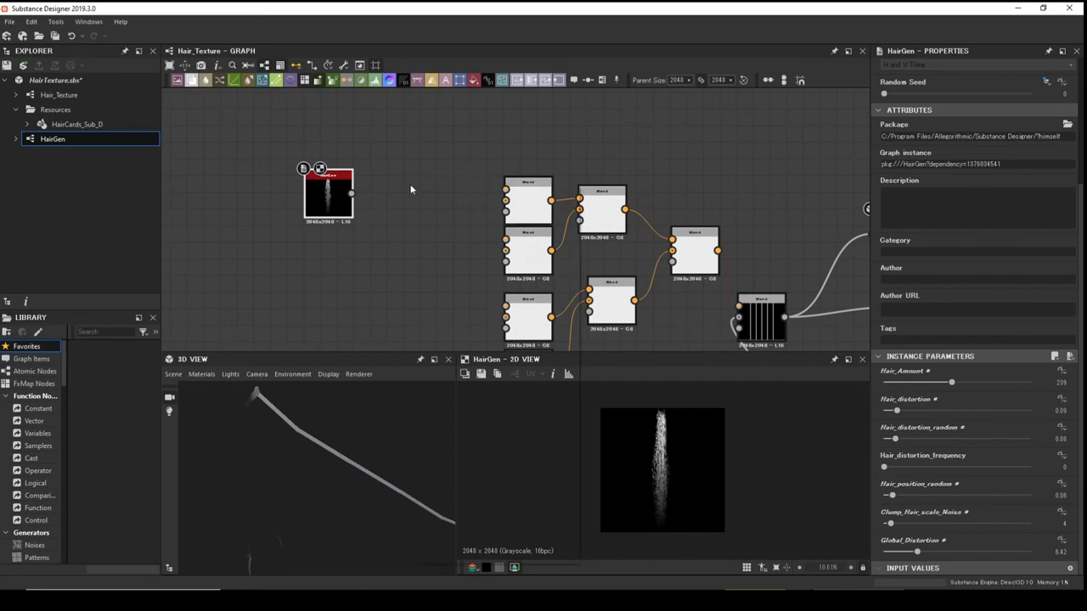
{"action": "key", "text": "space"}
{"action": "type", "text": "t"}
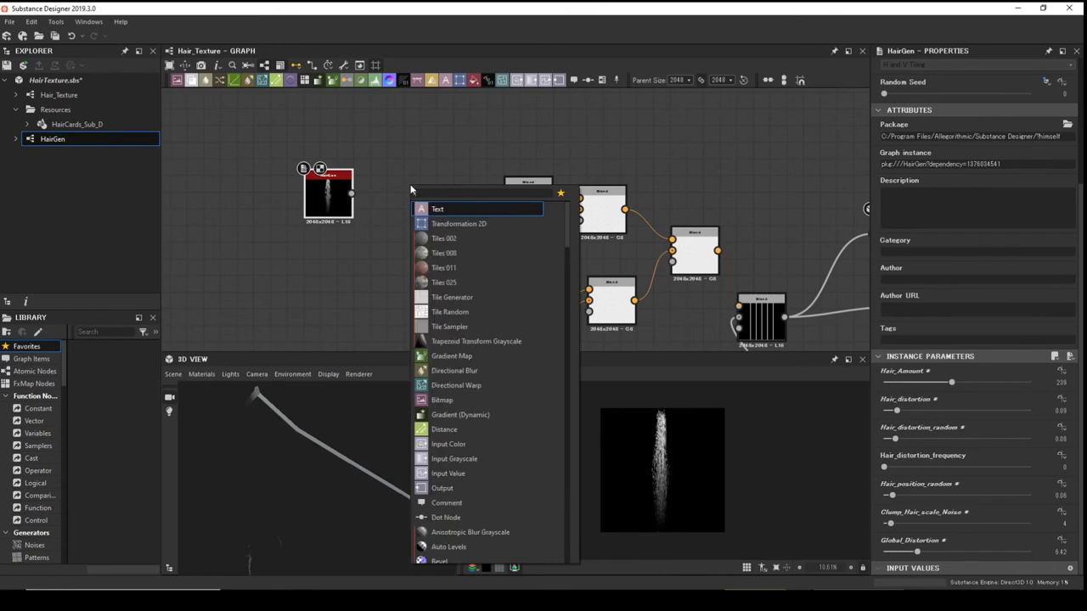
{"action": "left_click", "coordinate": [478, 224]}
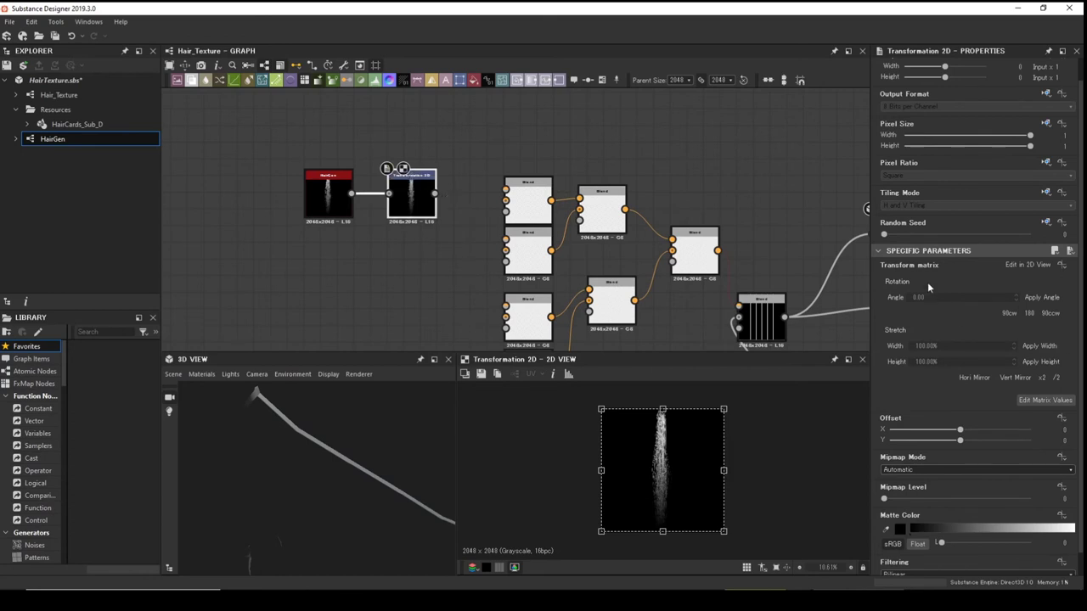
Set the Transformation 2D's Tiling Mode to Absolute with No Tiling, and connect its output to the uppermost Blend's foreground.
{"action": "left_click", "coordinate": [1046, 194]}
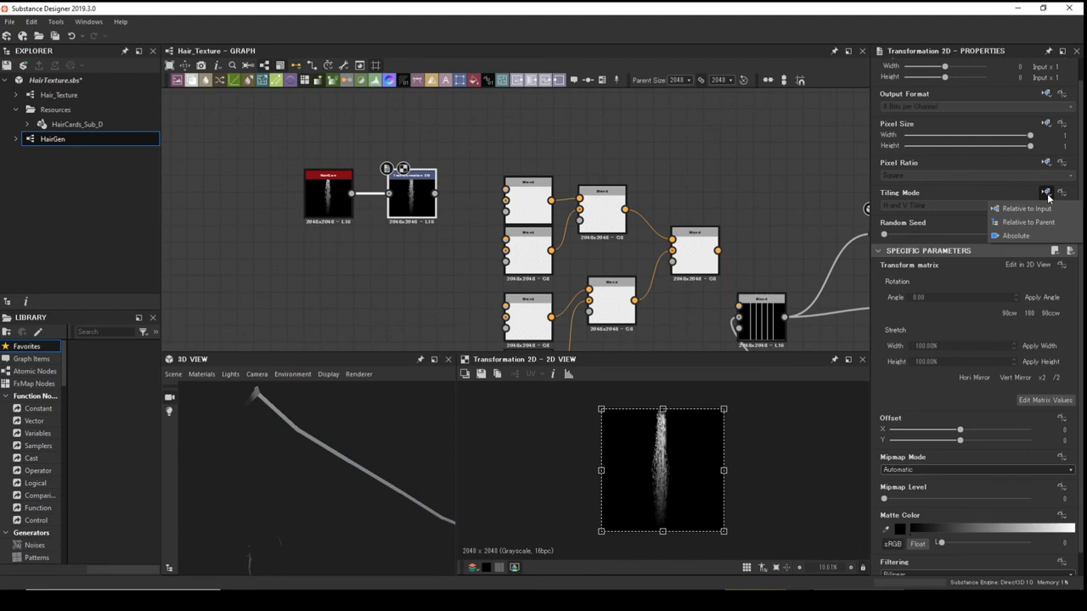
{"action": "left_click", "coordinate": [1026, 235]}
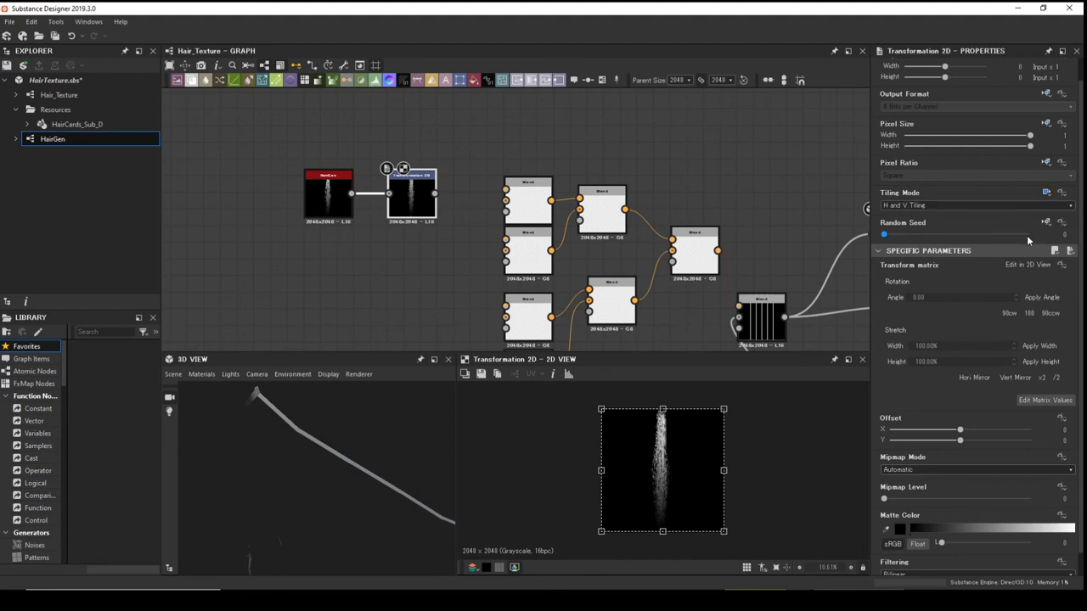
{"action": "left_click", "coordinate": [1048, 193]}
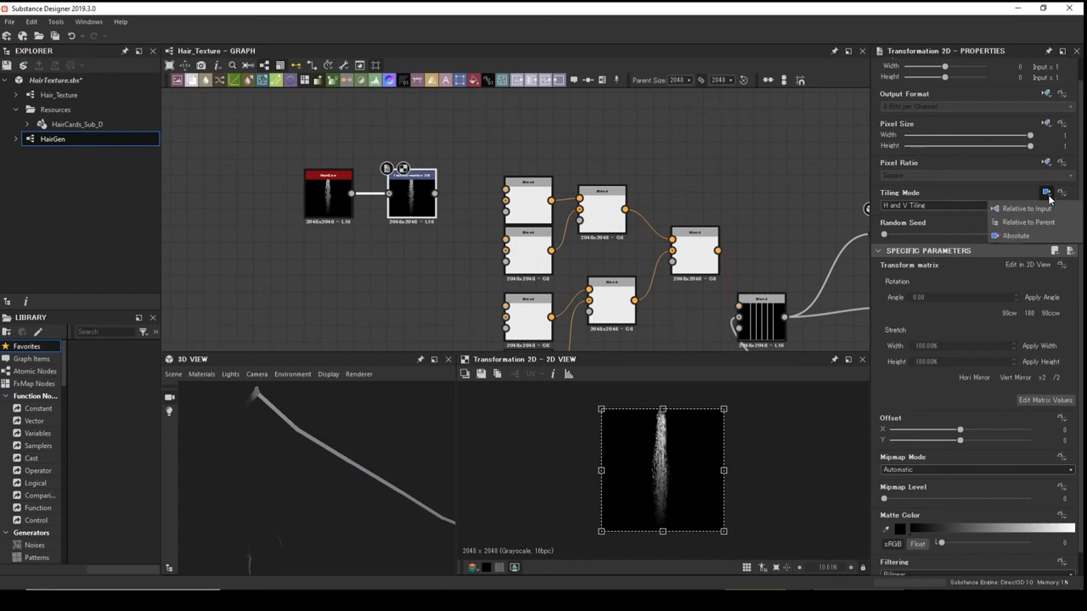
{"action": "left_click", "coordinate": [1034, 237]}
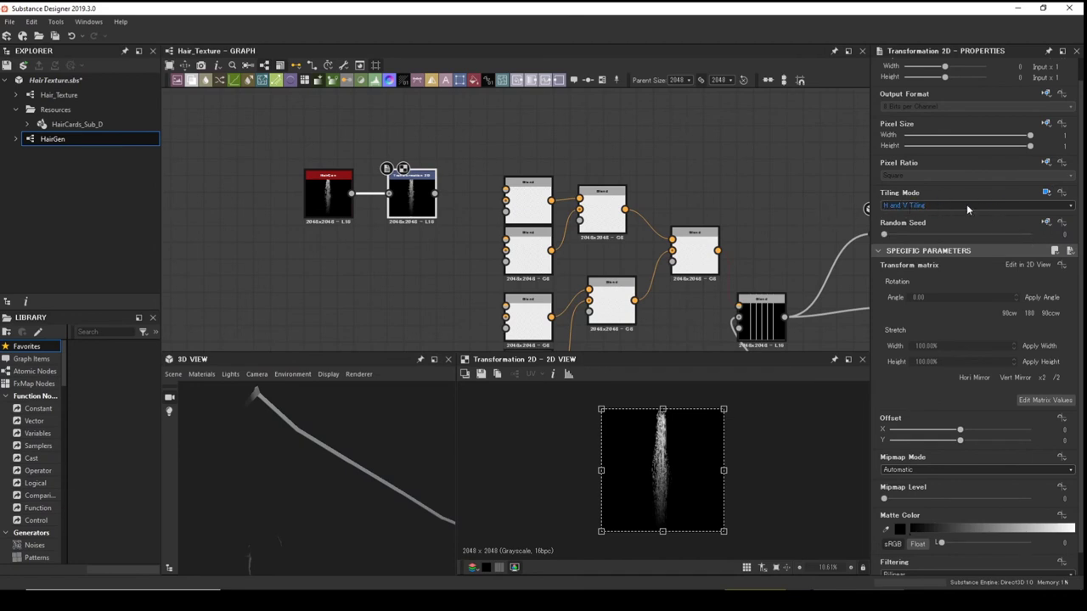
{"action": "left_click", "coordinate": [966, 205]}
{"action": "left_click", "coordinate": [902, 214]}
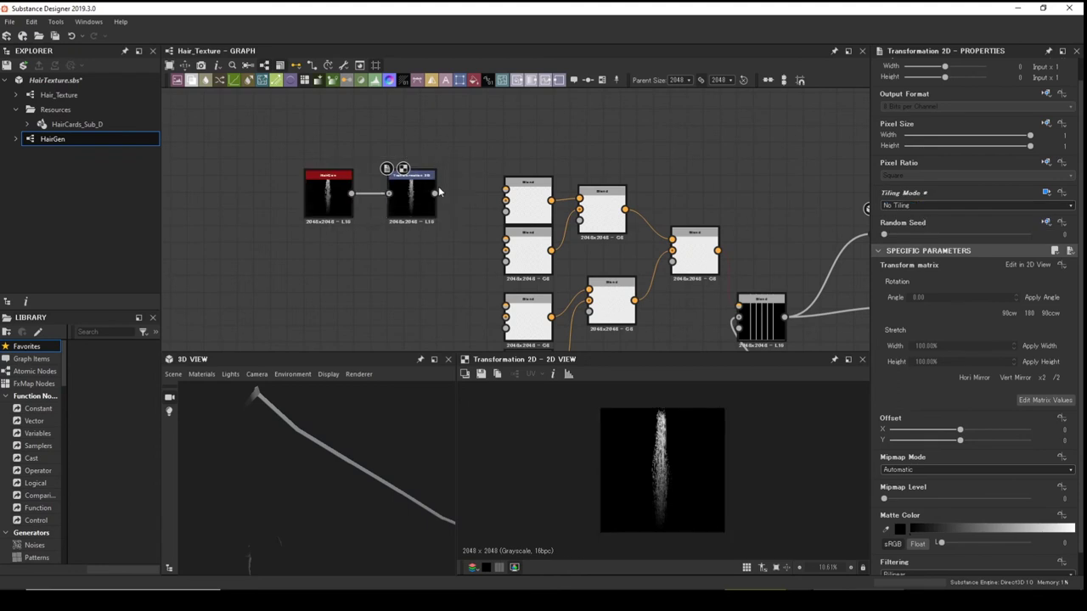
{"action": "left_click_drag", "start_coordinate": [435, 193], "coordinate": [506, 190]}
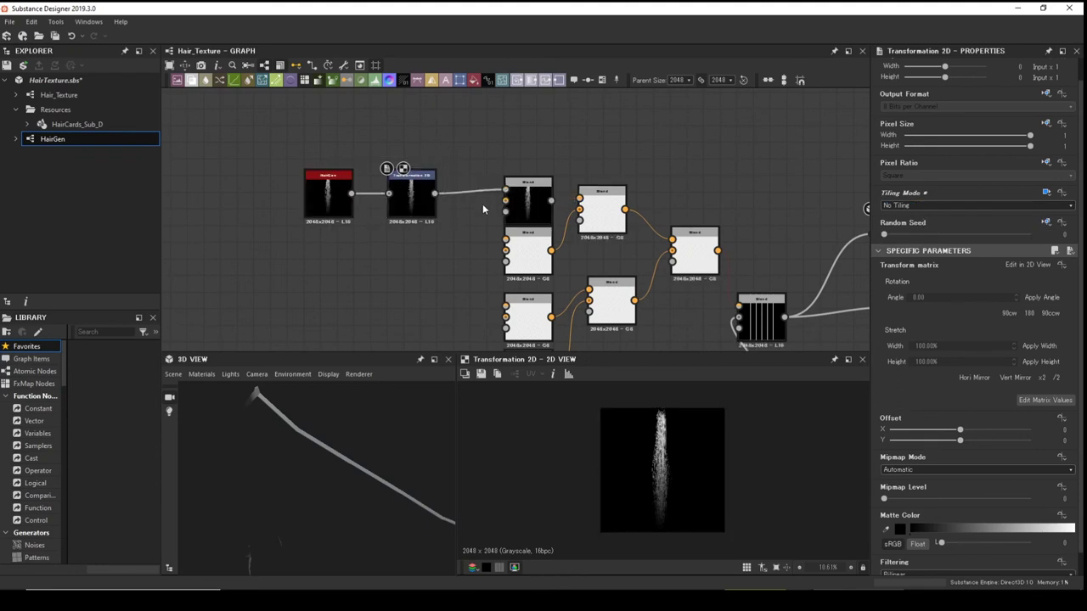
Shift the hair strand sideways in the Transformation 2D to an X offset of about -0.41, over the last card guide.
{"action": "left_click", "coordinate": [414, 193]}
{"action": "left_click", "coordinate": [418, 197]}
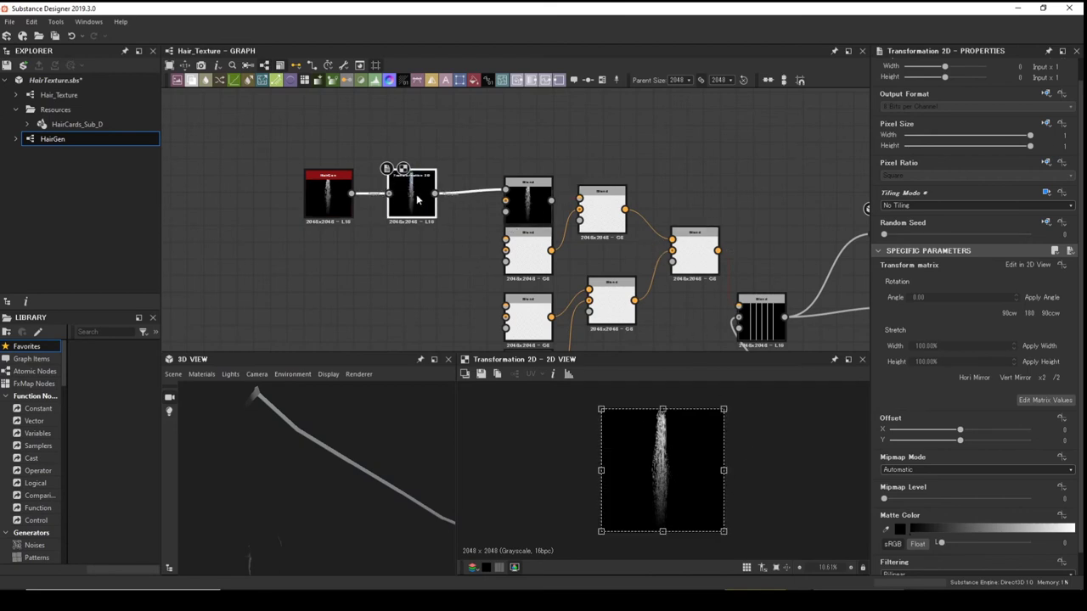
{"action": "scroll", "coordinate": [433, 233], "scroll_direction": "up", "scroll_amount": 1}
{"action": "scroll", "coordinate": [612, 340], "scroll_direction": "down", "scroll_amount": 1}
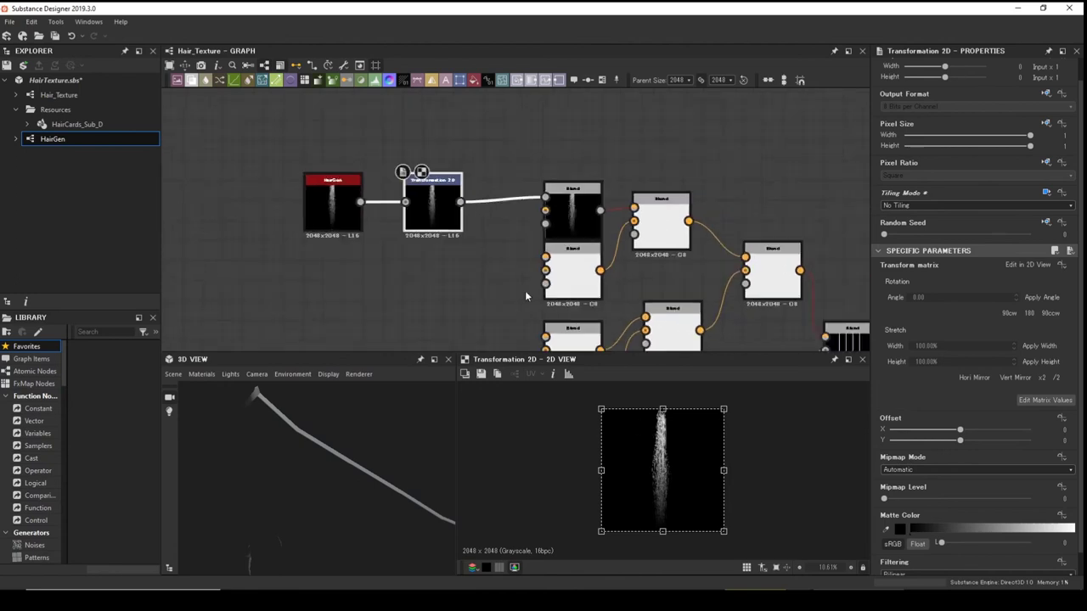
{"action": "scroll", "coordinate": [669, 463], "scroll_direction": "up", "scroll_amount": 1}
{"action": "left_click_drag", "start_coordinate": [668, 463], "coordinate": [723, 464]}
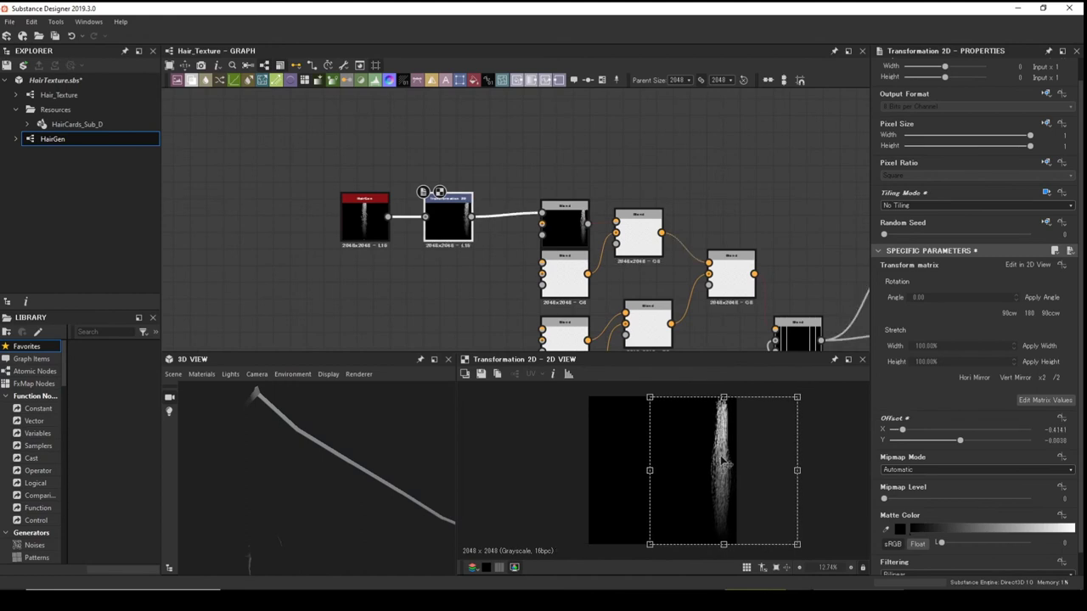
Show the Opacity output in the 2D view and select the Transformation 2D node to compare its frame with the card guides.
{"action": "middle_click_drag", "start_coordinate": [748, 217], "coordinate": [621, 145]}
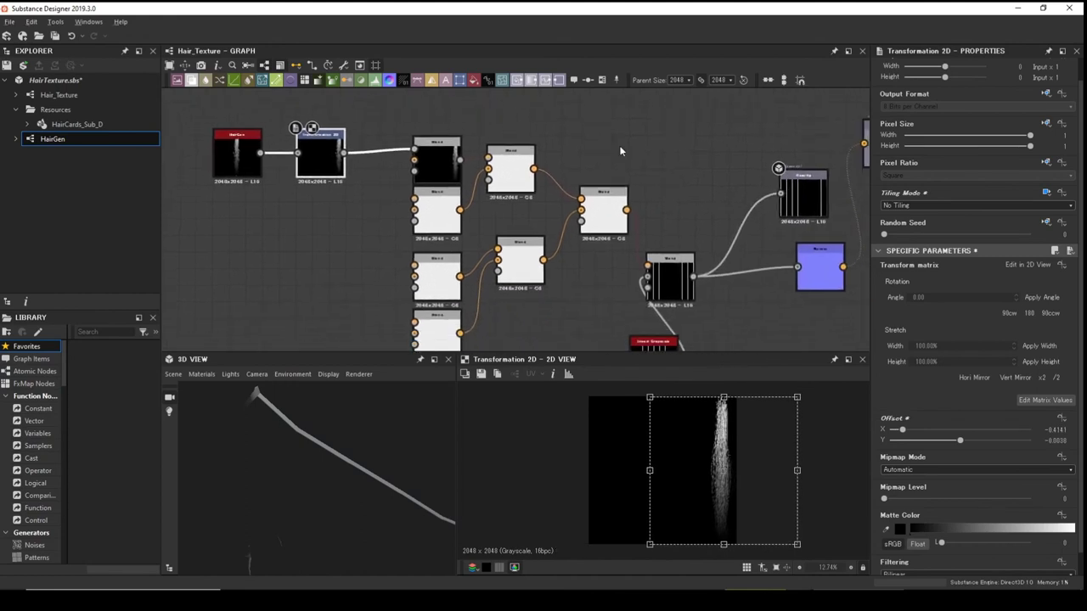
{"action": "scroll", "coordinate": [754, 239], "scroll_direction": "down", "scroll_amount": 2}
{"action": "middle_click_drag", "start_coordinate": [772, 218], "coordinate": [700, 214]}
{"action": "left_click", "coordinate": [724, 194]}
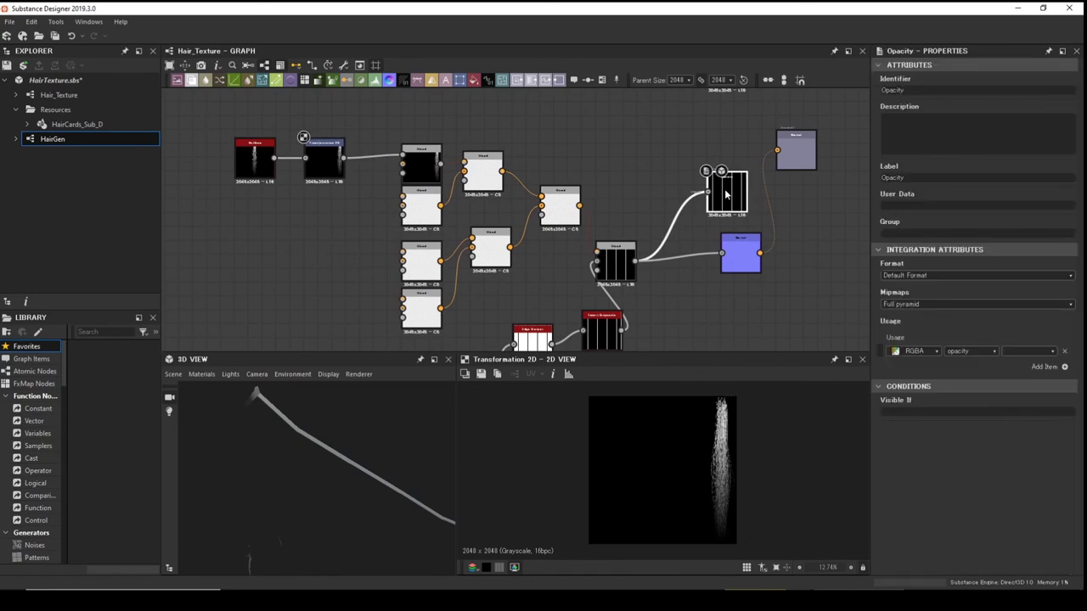
{"action": "double_click", "coordinate": [724, 188]}
{"action": "scroll", "coordinate": [334, 159], "scroll_direction": "down", "scroll_amount": 5}
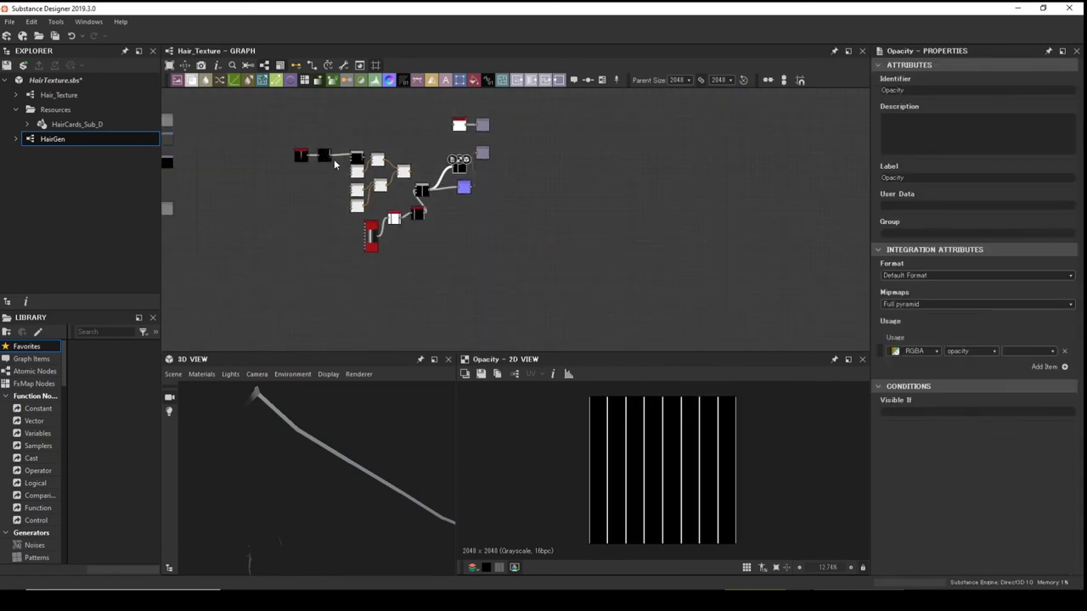
{"action": "scroll", "coordinate": [334, 159], "scroll_direction": "up", "scroll_amount": 5}
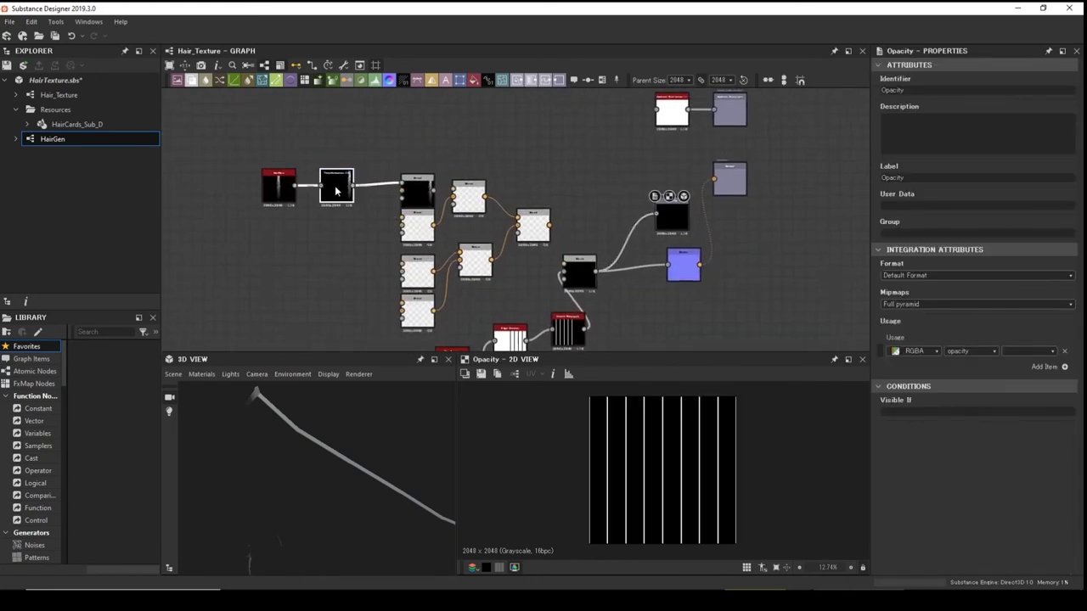
{"action": "left_click", "coordinate": [336, 191]}
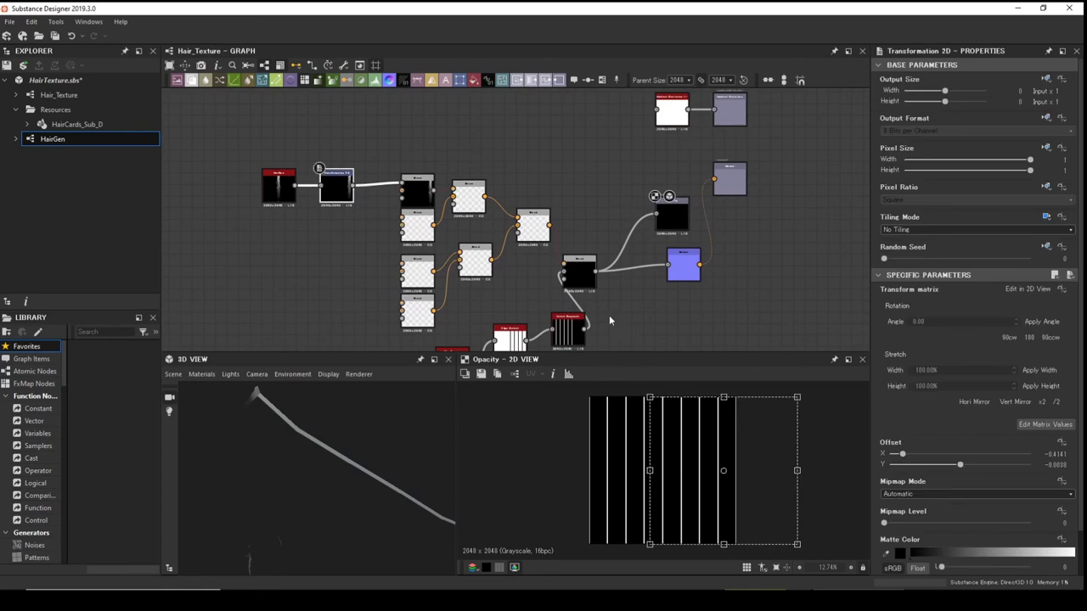
Preview the final Blend with the Transformation 2D's frame over it, and move the Invert Grayscale node closer to Edge Detect.
{"action": "scroll", "coordinate": [611, 292], "scroll_direction": "up", "scroll_amount": 3}
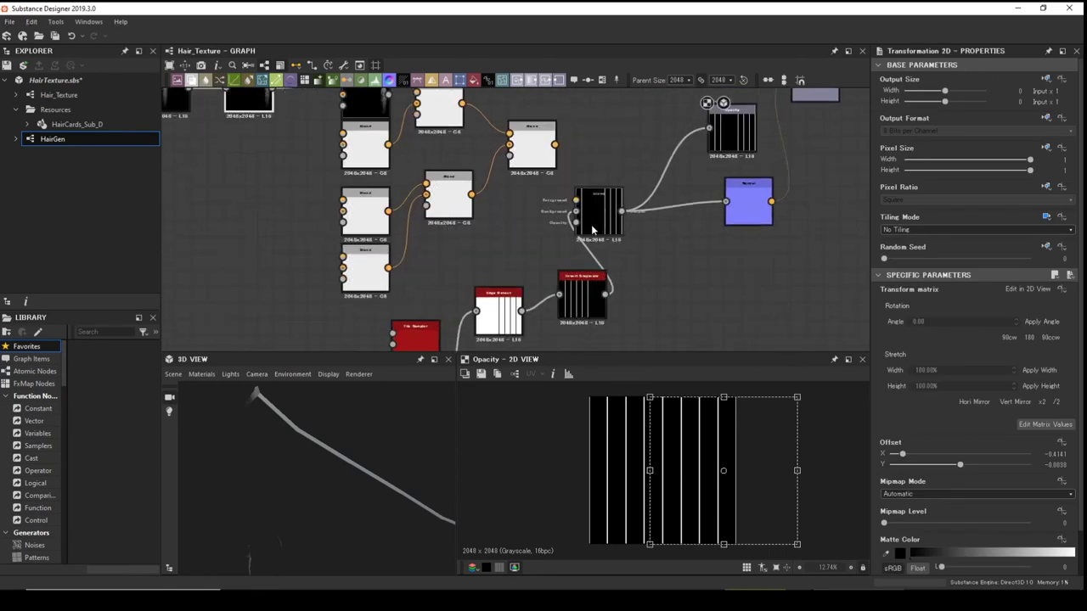
{"action": "left_click", "coordinate": [597, 220]}
{"action": "scroll", "coordinate": [628, 254], "scroll_direction": "down", "scroll_amount": 3}
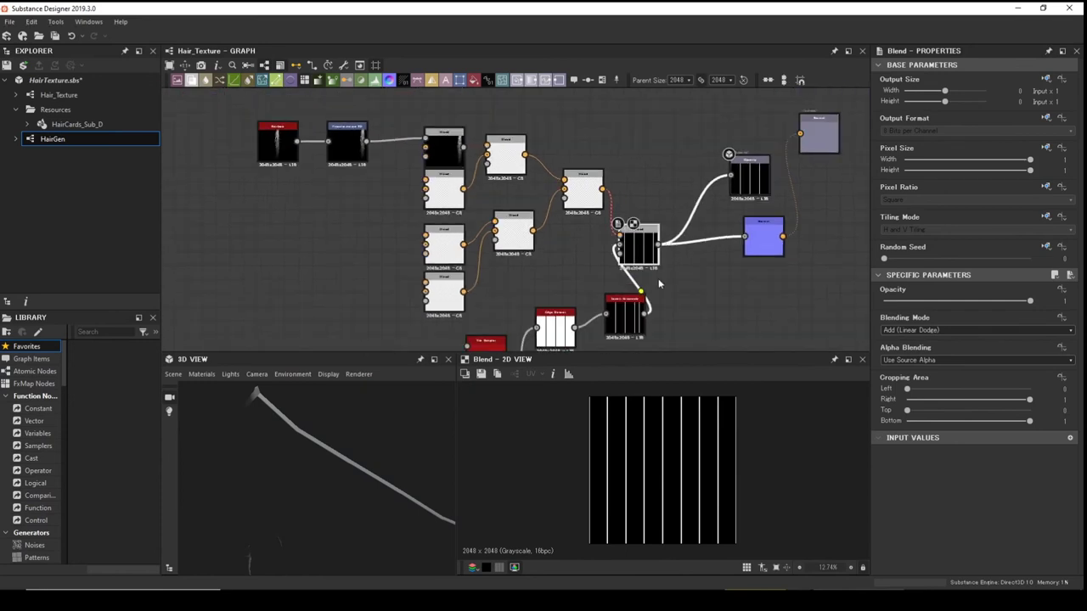
{"action": "left_click", "coordinate": [342, 140]}
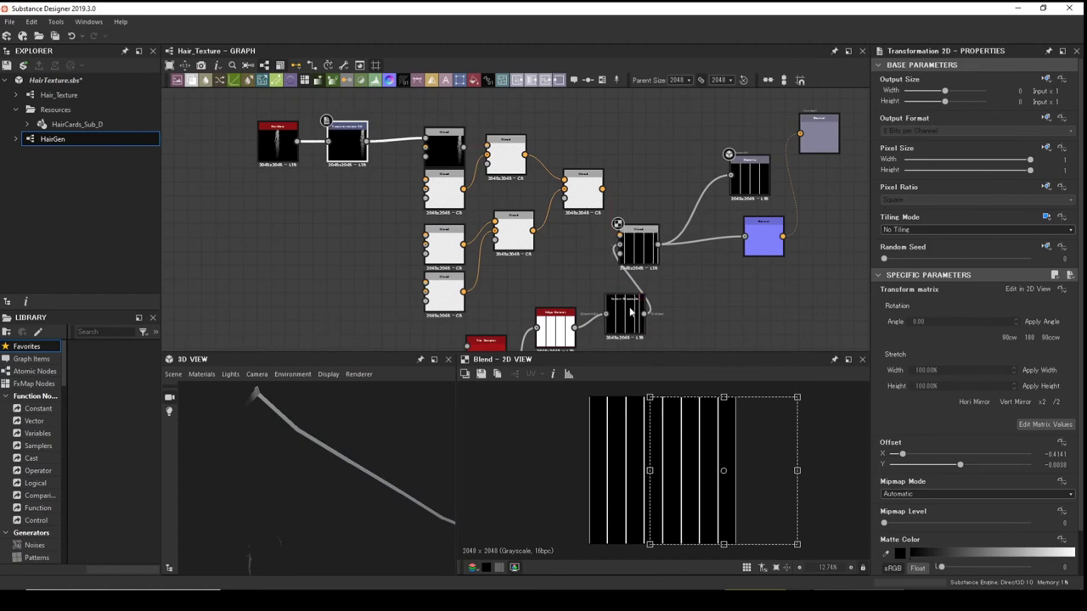
{"action": "left_click_drag", "start_coordinate": [629, 315], "coordinate": [610, 314]}
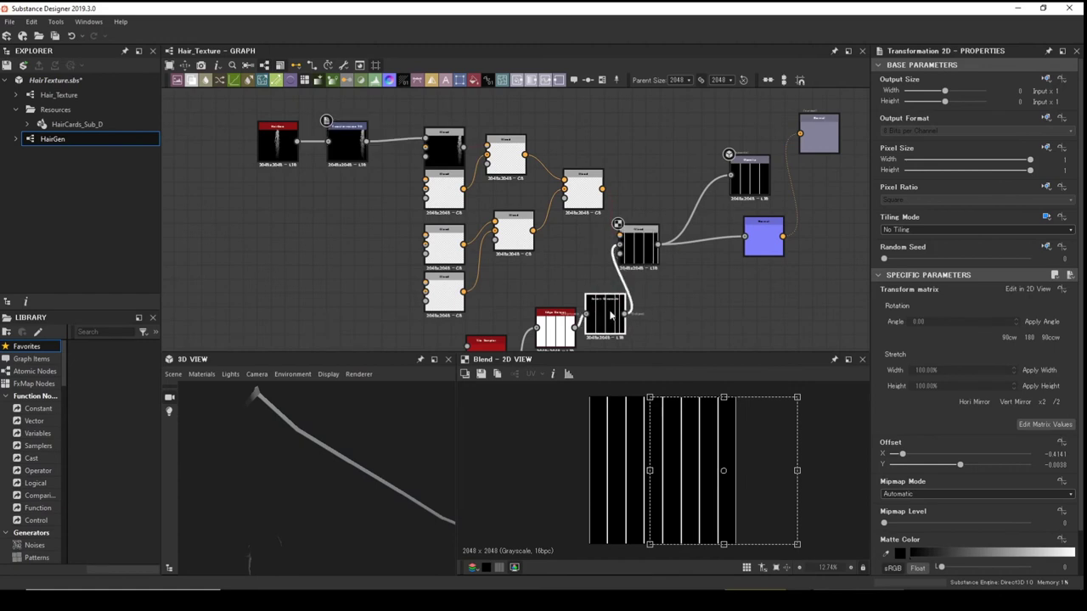
Examine the final Blend, its Invert Grayscale input and the Opacity output, and compare the Transformation 2D's frame with the card guides.
{"action": "left_click", "coordinate": [635, 248]}
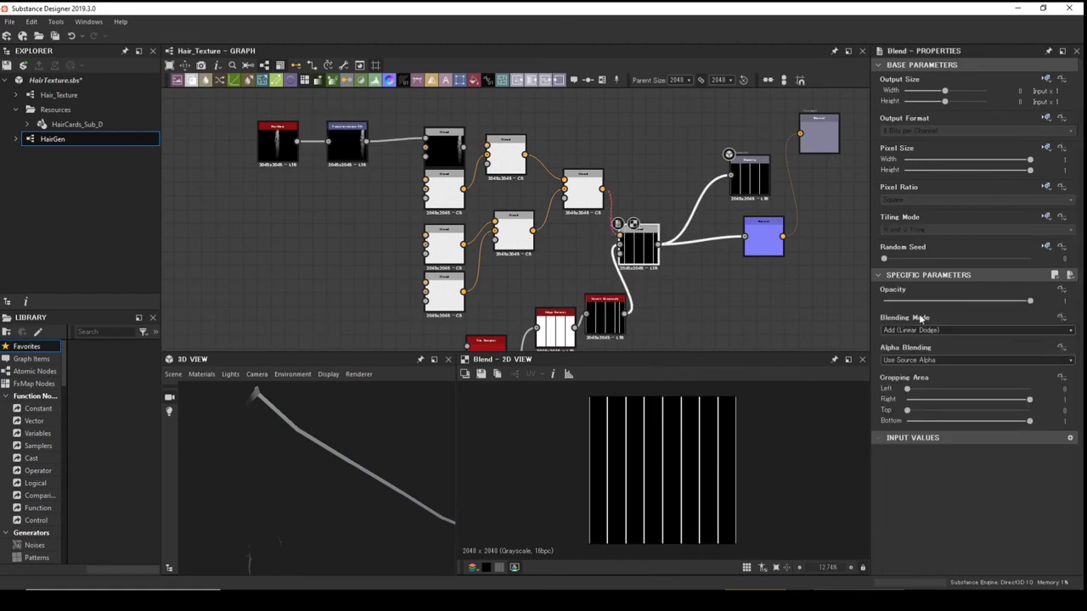
{"action": "scroll", "coordinate": [635, 255], "scroll_direction": "down", "scroll_amount": 2}
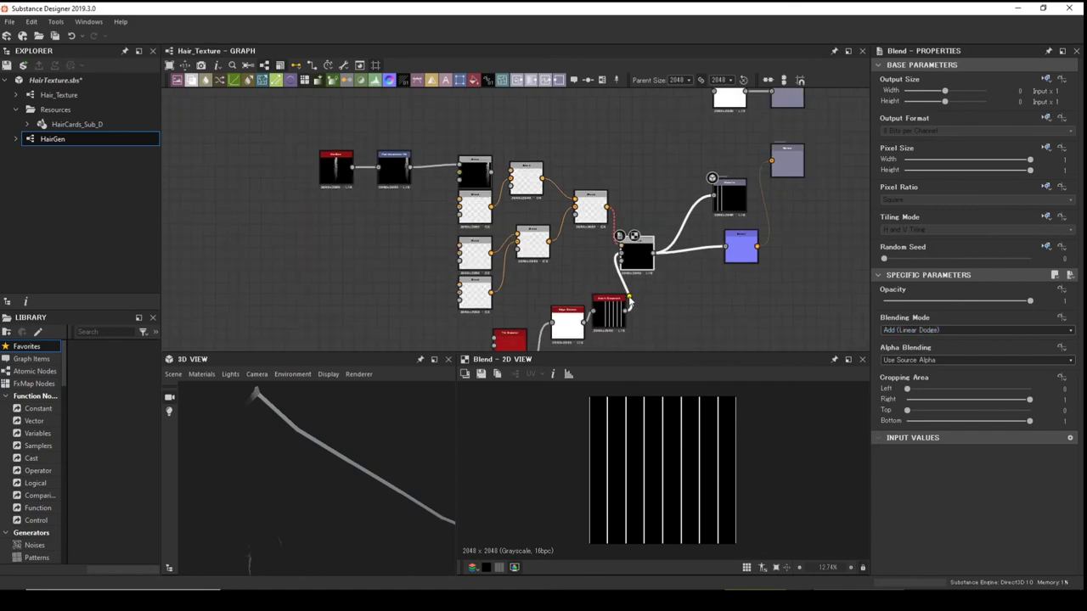
{"action": "middle_click_drag", "start_coordinate": [633, 286], "coordinate": [656, 199]}
{"action": "scroll", "coordinate": [629, 225], "scroll_direction": "up", "scroll_amount": 2}
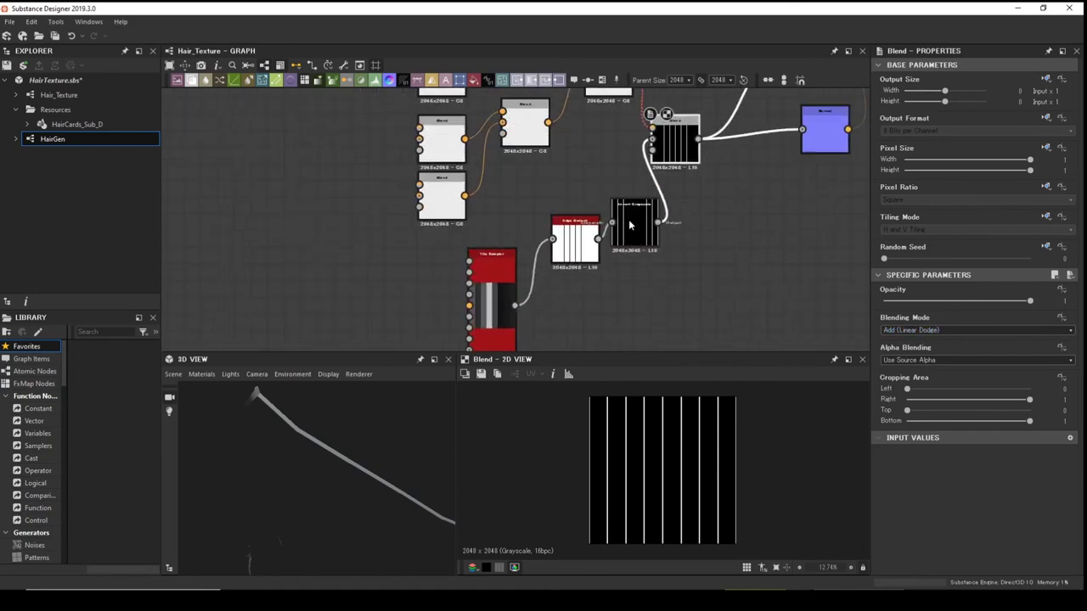
{"action": "left_click", "coordinate": [625, 230]}
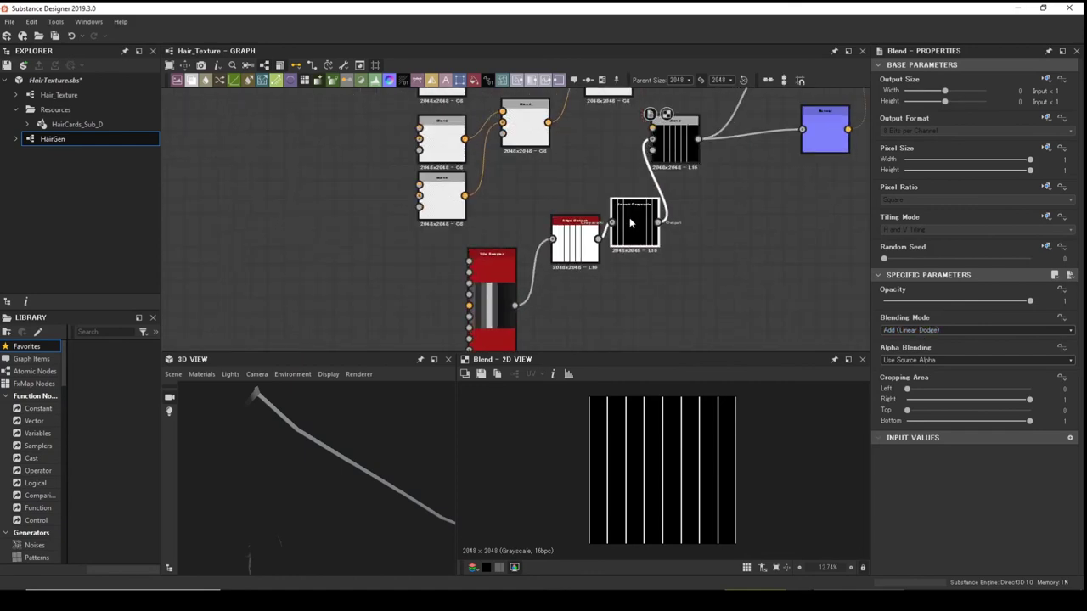
{"action": "left_click", "coordinate": [676, 136]}
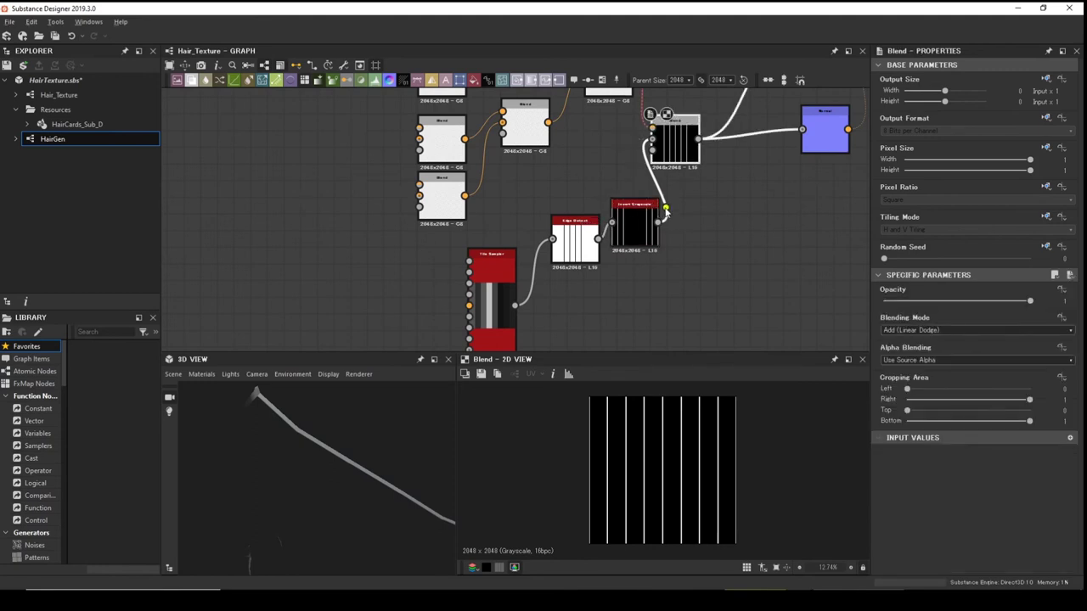
{"action": "middle_click_drag", "start_coordinate": [622, 218], "coordinate": [654, 297]}
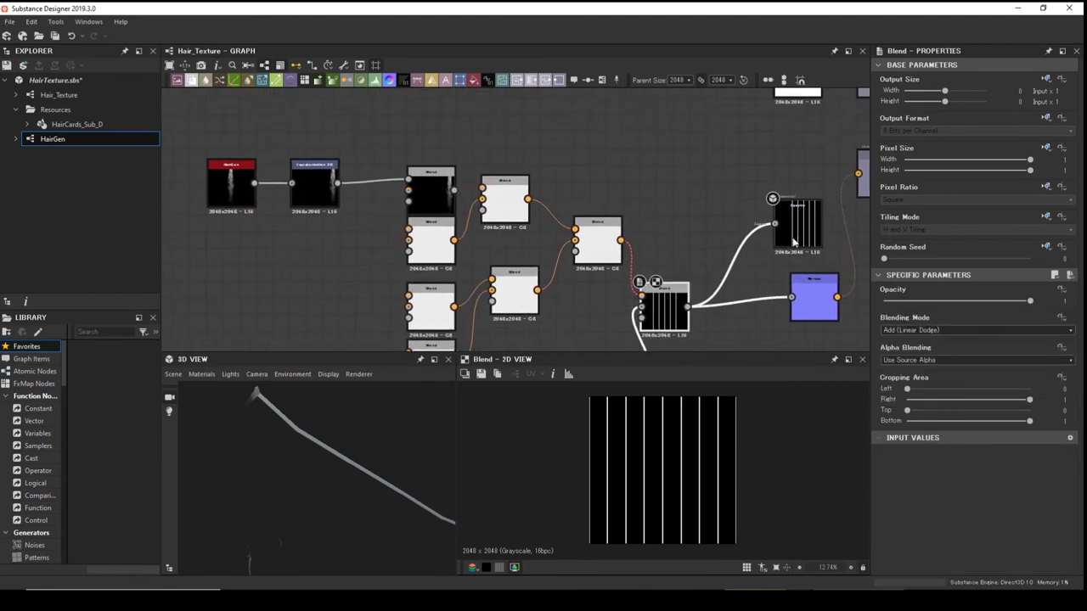
{"action": "middle_click_drag", "start_coordinate": [767, 248], "coordinate": [690, 217]}
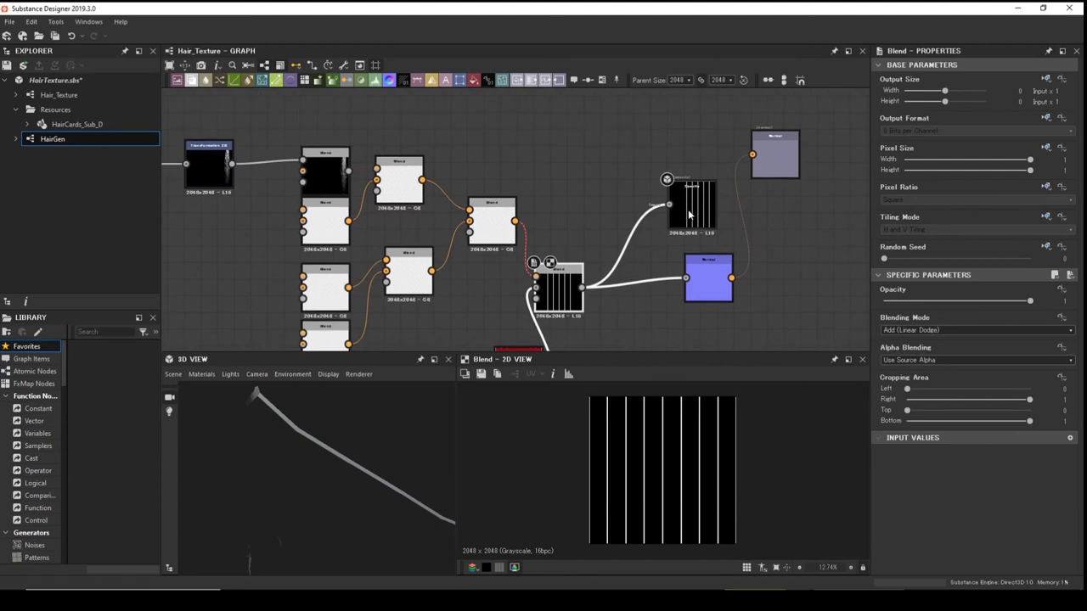
{"action": "left_click", "coordinate": [690, 216]}
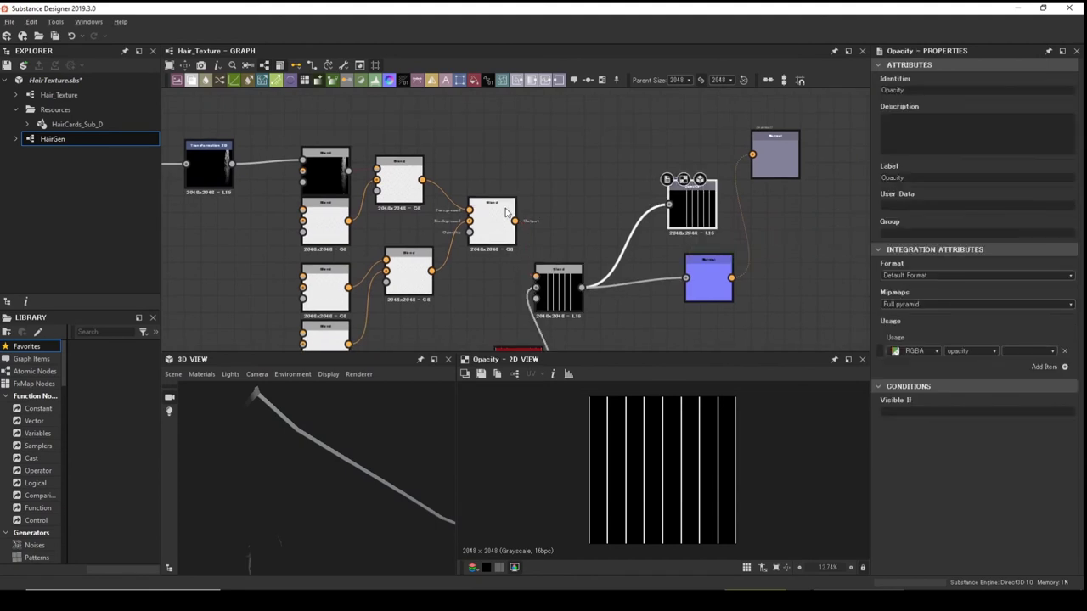
{"action": "middle_click_drag", "start_coordinate": [506, 213], "coordinate": [599, 214]}
{"action": "left_click", "coordinate": [305, 163]}
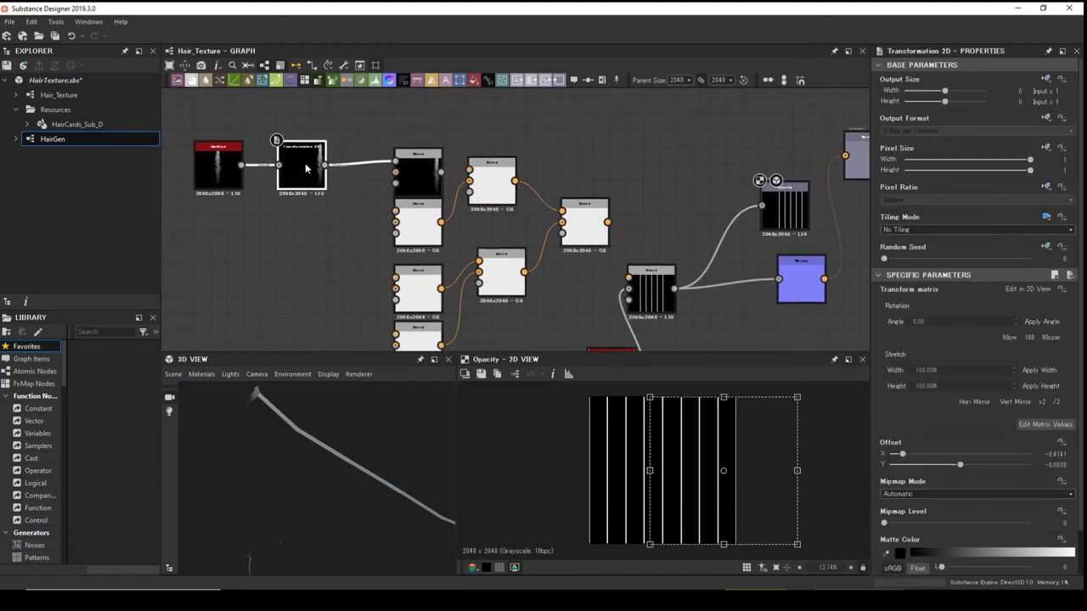
{"action": "middle_click_drag", "start_coordinate": [360, 208], "coordinate": [390, 177]}
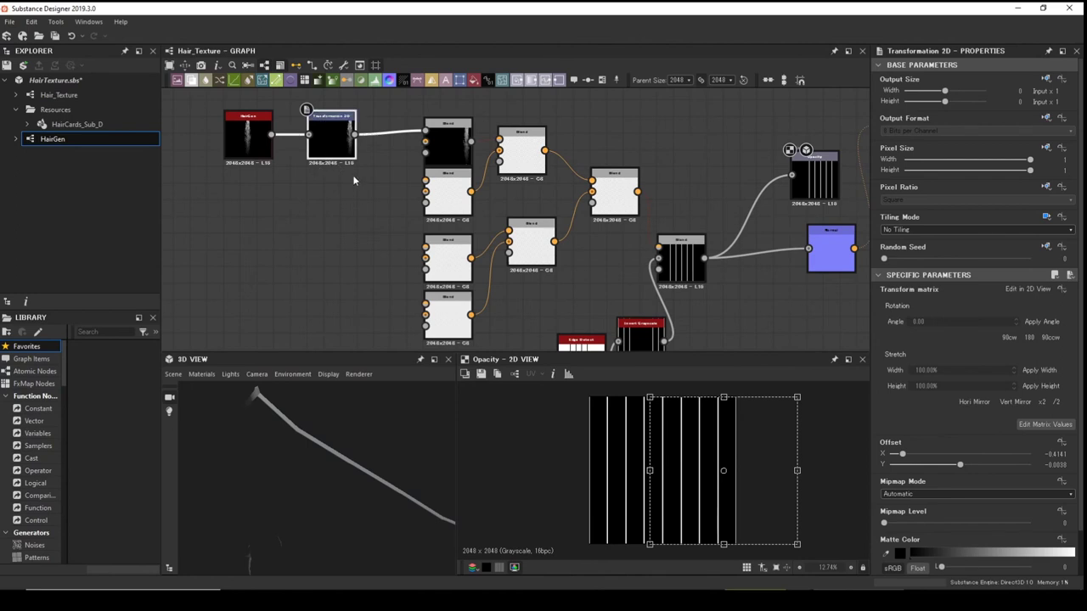
Duplicate the HairGen and Transformation 2D pair below the original, and connect the copy to the uppermost Blend's background.
{"action": "scroll", "coordinate": [360, 180], "scroll_direction": "down", "scroll_amount": 1}
{"action": "scroll", "coordinate": [367, 219], "scroll_direction": "down", "scroll_amount": 2}
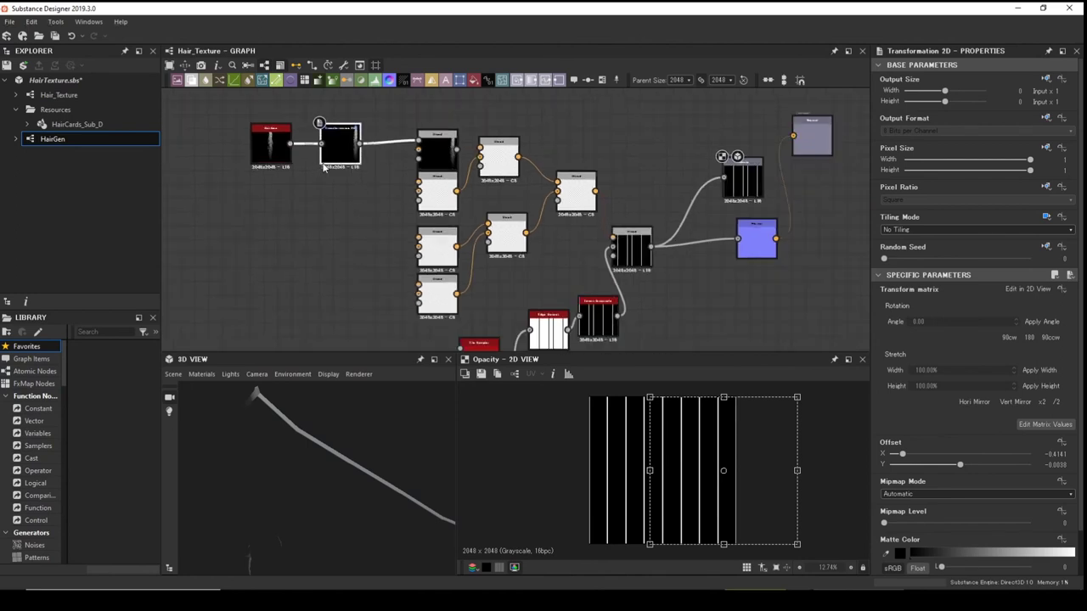
{"action": "left_click", "coordinate": [348, 144]}
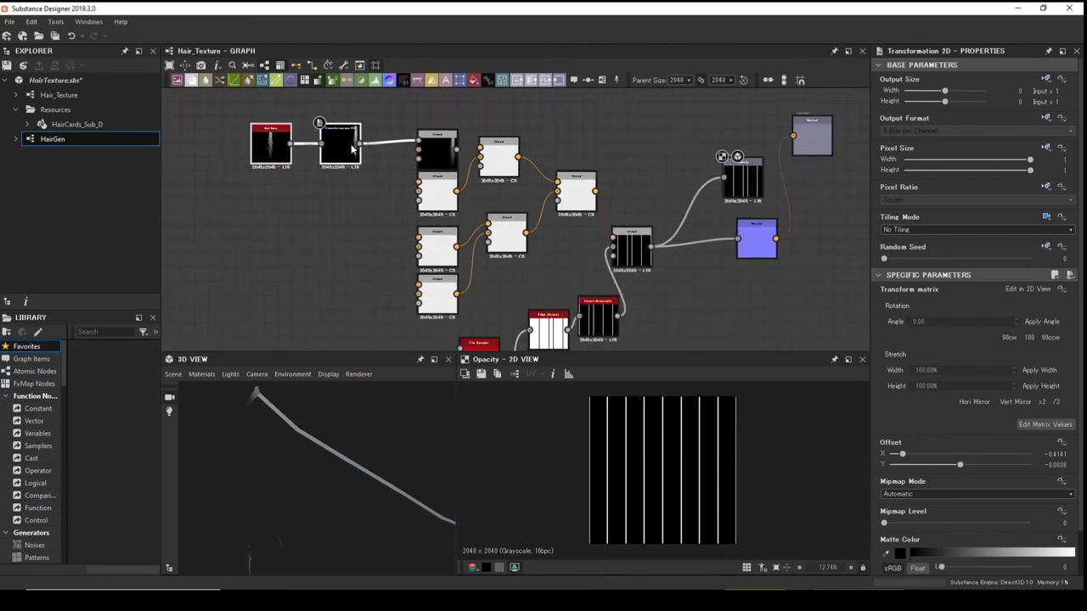
{"action": "key", "text": "ctrl+d"}
{"action": "left_click_drag", "start_coordinate": [546, 220], "coordinate": [417, 150]}
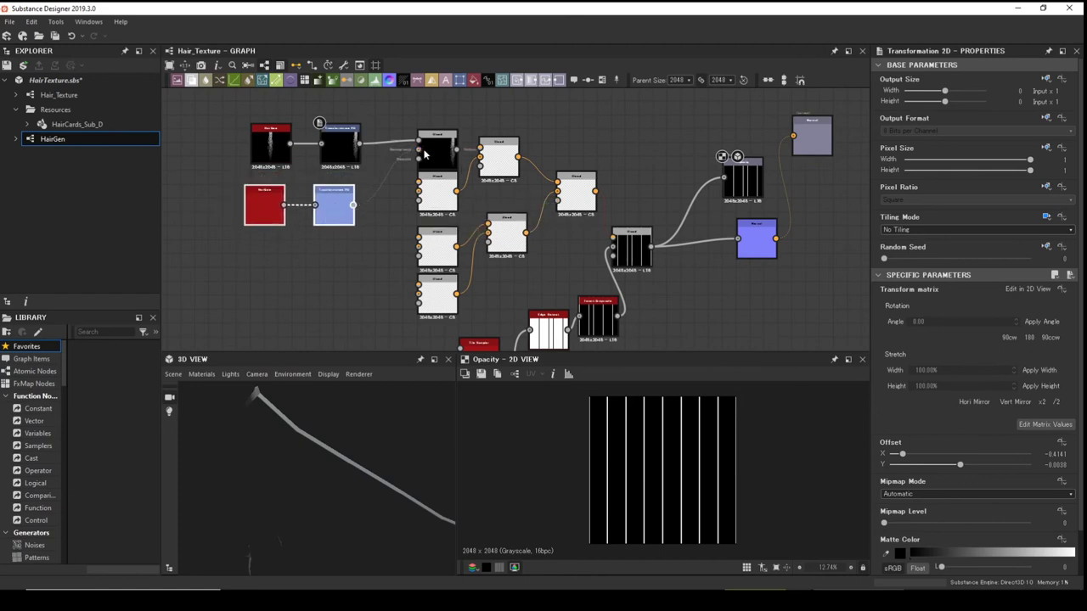
Check the duplicated Transformation 2D against the Opacity preview, and remove the link between Invert Grayscale and the final Blend.
{"action": "double_click", "coordinate": [338, 213]}
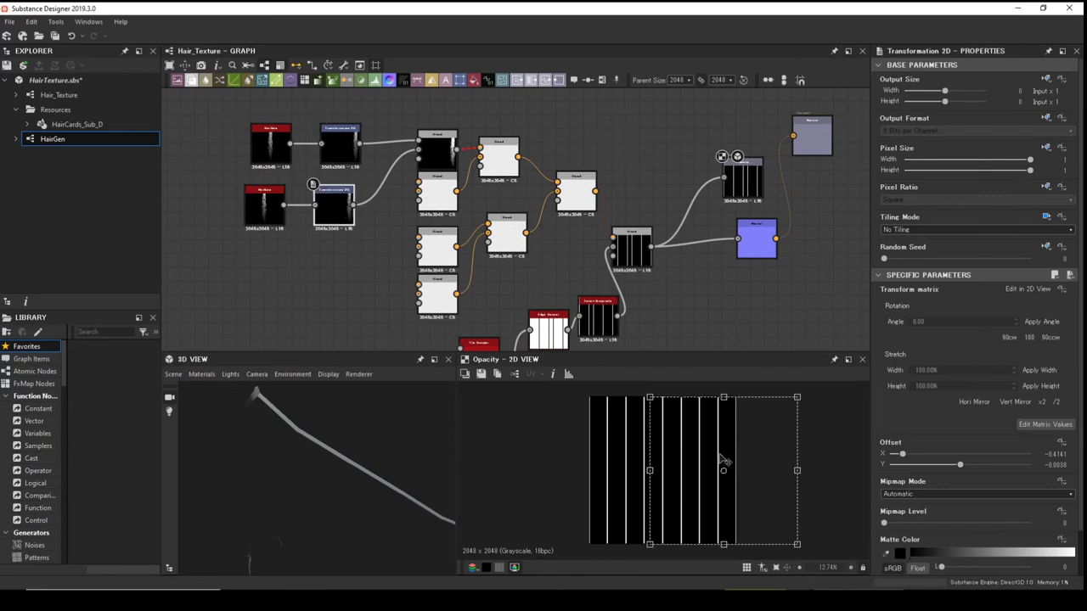
{"action": "left_click", "coordinate": [730, 174]}
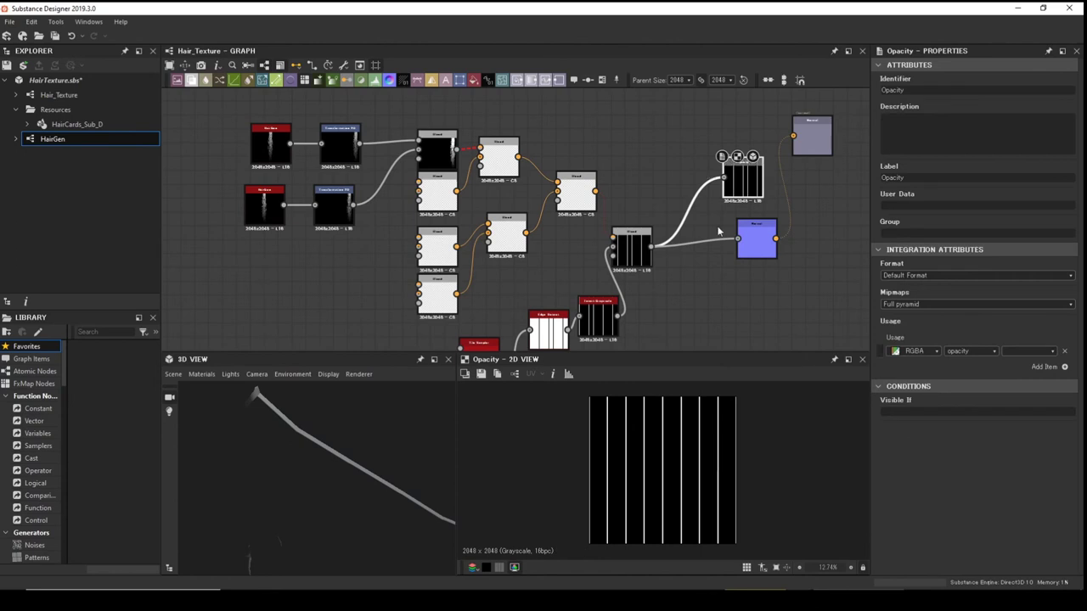
{"action": "middle_click_drag", "start_coordinate": [661, 296], "coordinate": [656, 242]}
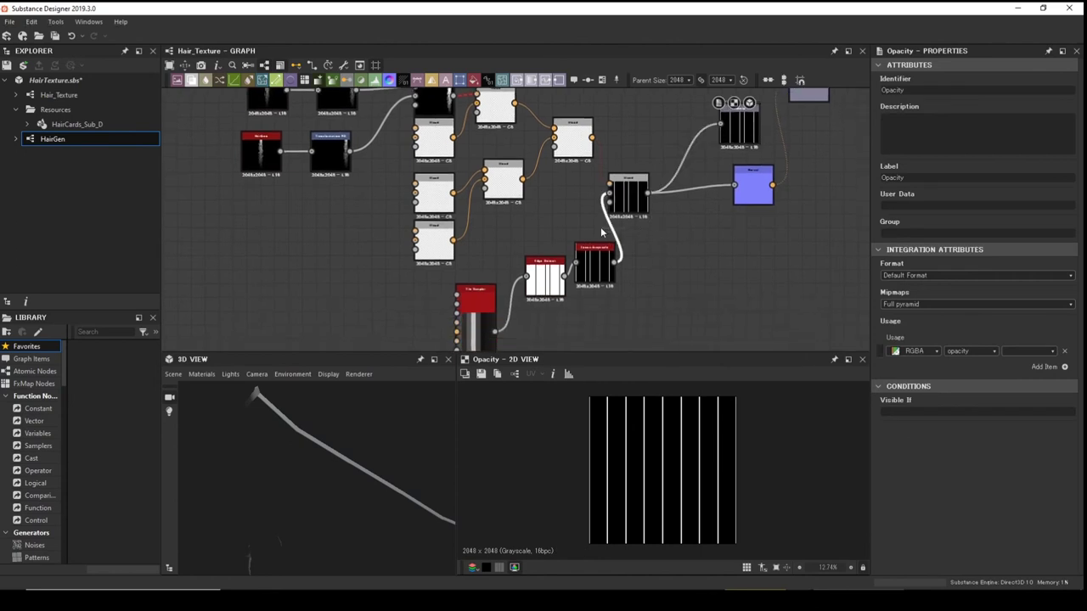
{"action": "key", "text": "Delete"}
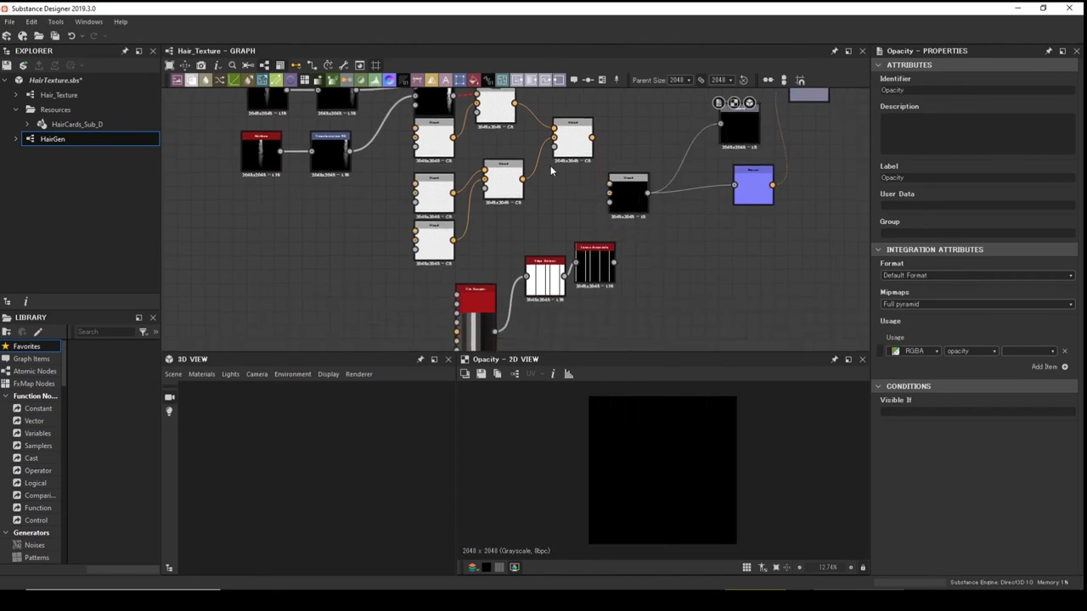
{"action": "middle_click_drag", "start_coordinate": [550, 171], "coordinate": [570, 213]}
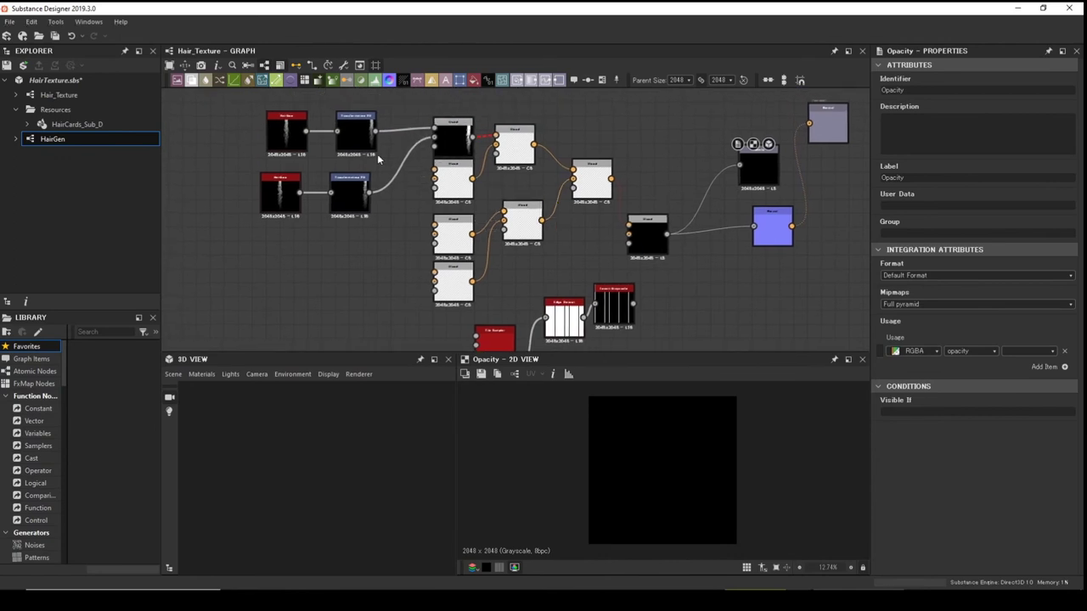
Tidy the two HairGen and Transformation 2D pairs, and shift the second pair's strand to an X offset of about -0.24.
{"action": "middle_click_drag", "start_coordinate": [377, 153], "coordinate": [379, 144]}
{"action": "left_click", "coordinate": [519, 136]}
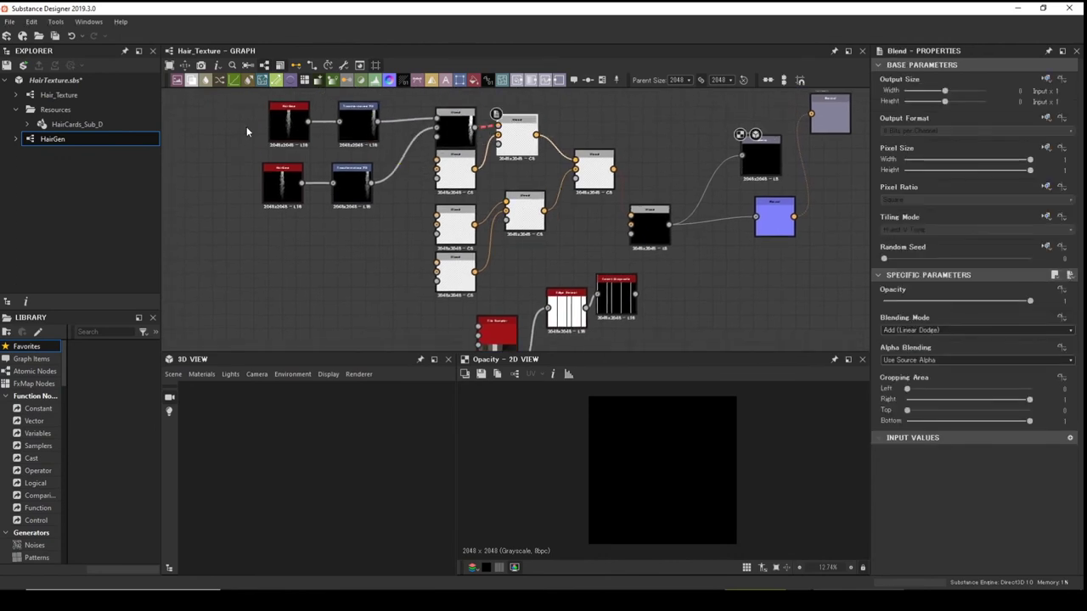
{"action": "left_click_drag", "start_coordinate": [247, 132], "coordinate": [339, 124]}
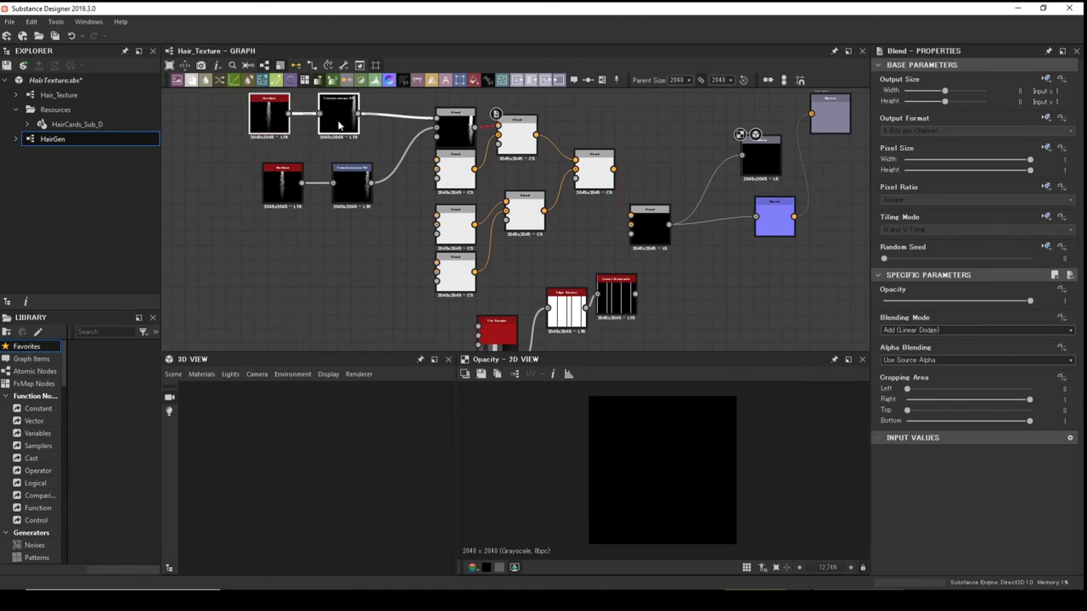
{"action": "left_click_drag", "start_coordinate": [346, 181], "coordinate": [339, 176]}
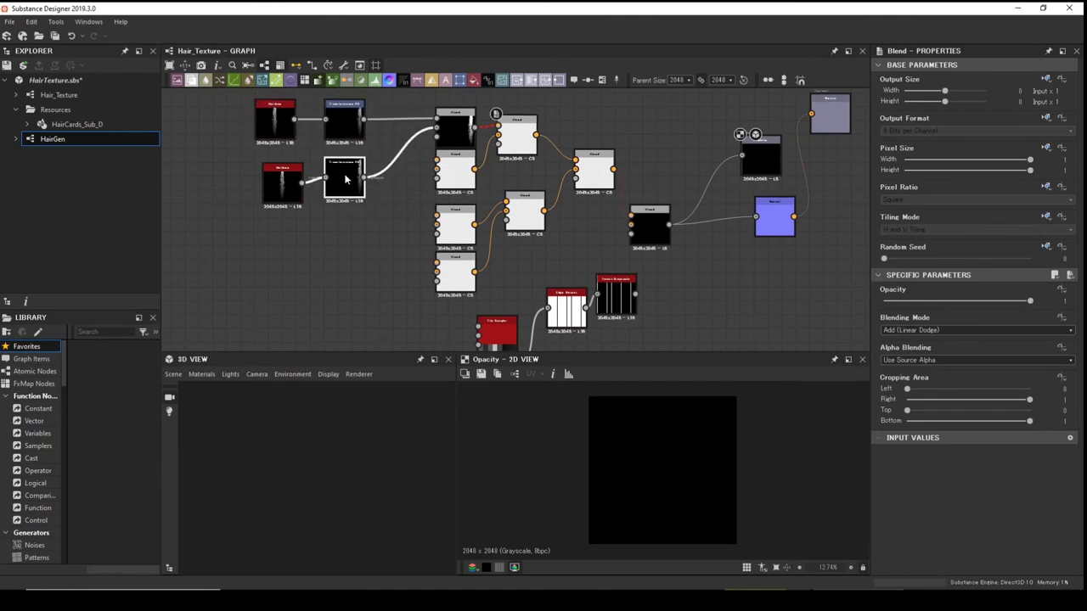
{"action": "double_click", "coordinate": [346, 178]}
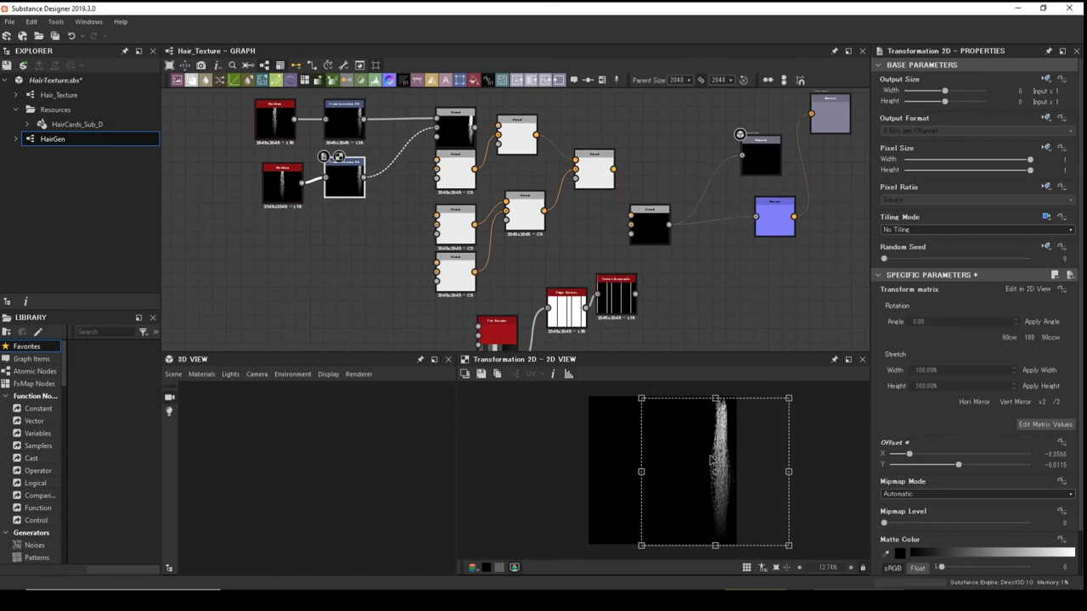
{"action": "left_click_drag", "start_coordinate": [712, 461], "coordinate": [698, 463]}
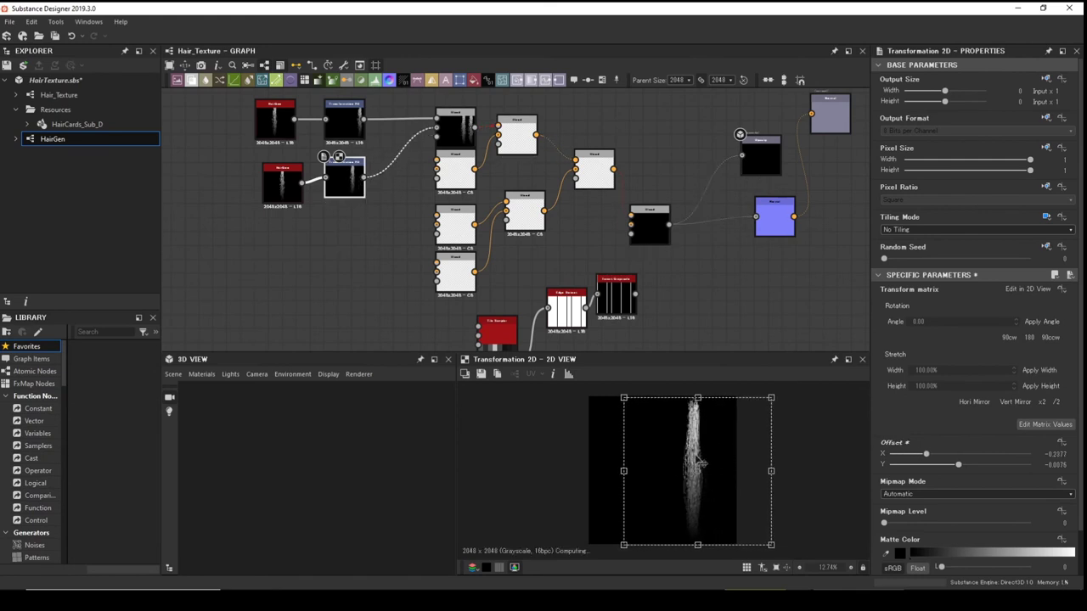
Copy the second HairGen and Transformation 2D pair, place the copy below it, and connect it to the second Blend's foreground.
{"action": "mouse_move", "coordinate": [399, 235]}
{"action": "middle_mouse_down"}
{"action": "mouse_move", "coordinate": [421, 189]}
{"action": "mouse_move", "coordinate": [412, 225]}
{"action": "middle_mouse_up"}
{"action": "scroll", "coordinate": [421, 195], "scroll_direction": "down", "scroll_amount": 2}
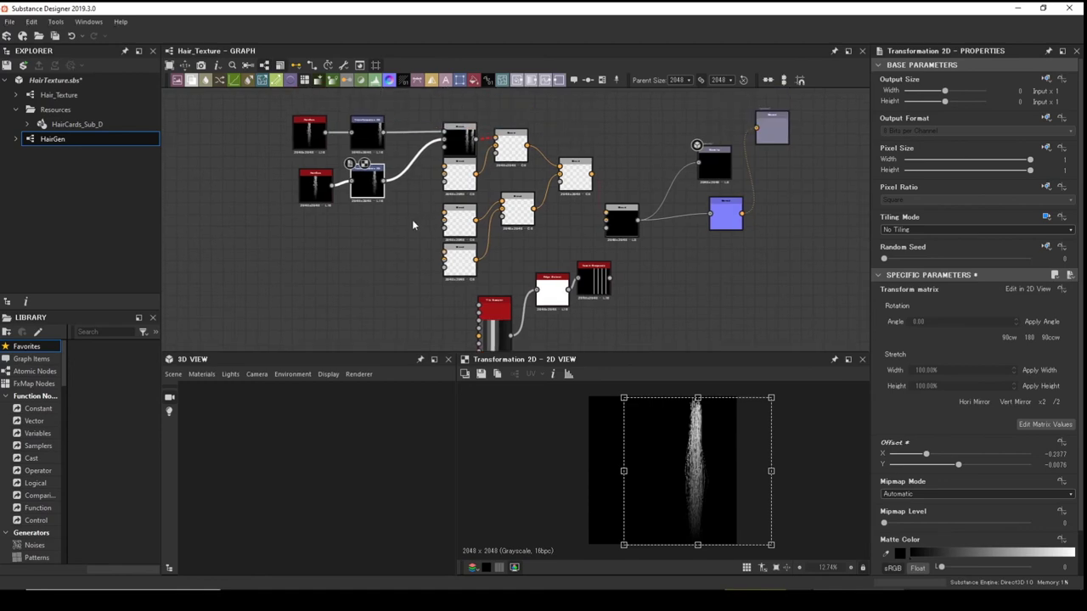
{"action": "left_click", "coordinate": [283, 230]}
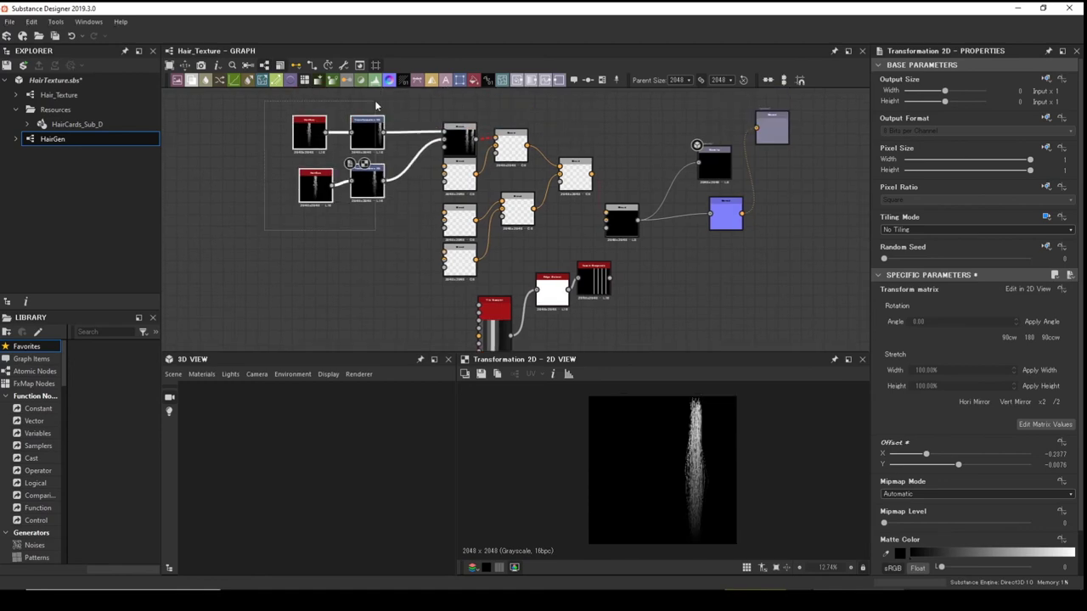
{"action": "left_click", "coordinate": [367, 182]}
{"action": "left_click", "coordinate": [315, 186]}
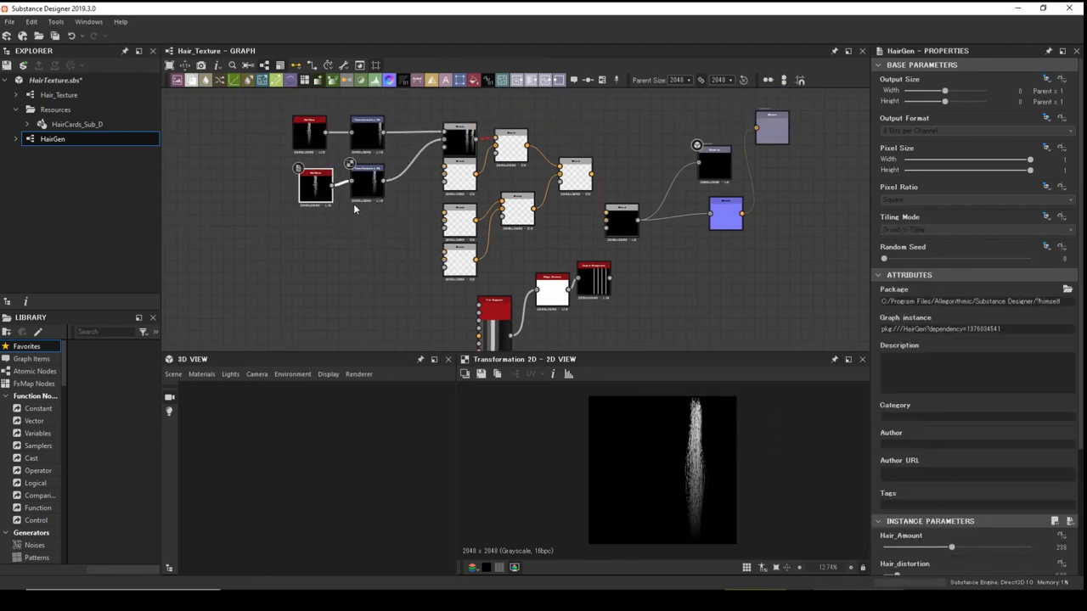
{"action": "left_click", "coordinate": [361, 194]}
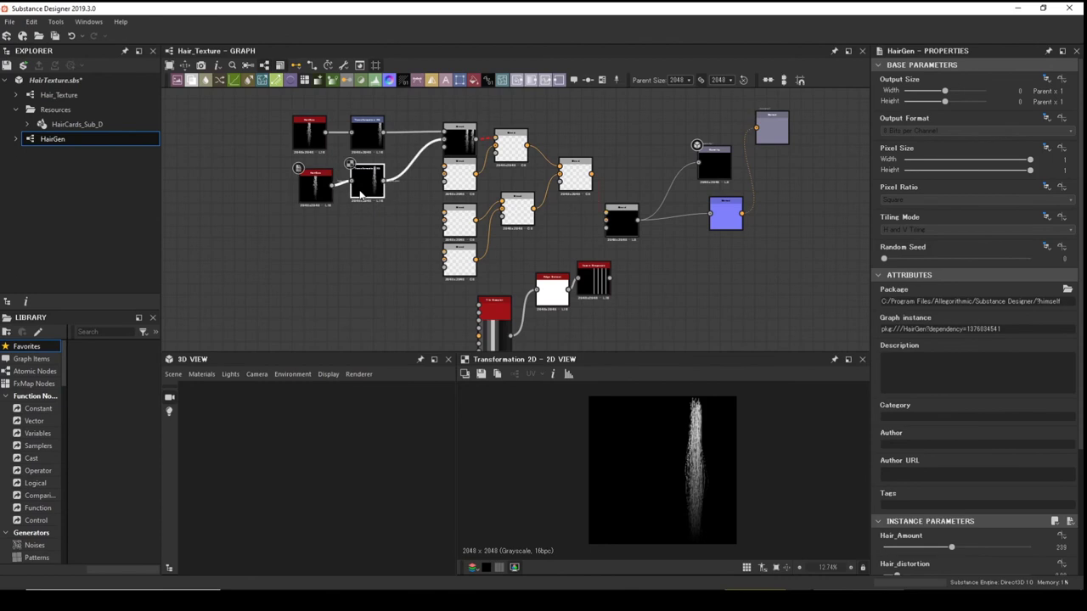
{"action": "left_click", "coordinate": [326, 263]}
{"action": "key", "text": "ctrl+v"}
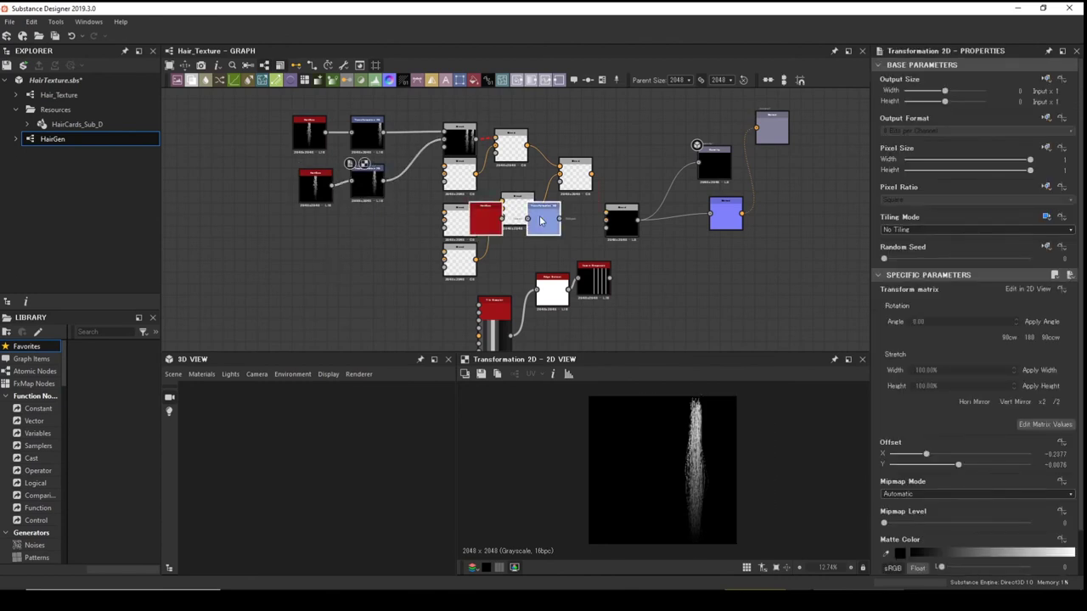
{"action": "left_click_drag", "start_coordinate": [484, 208], "coordinate": [296, 233]}
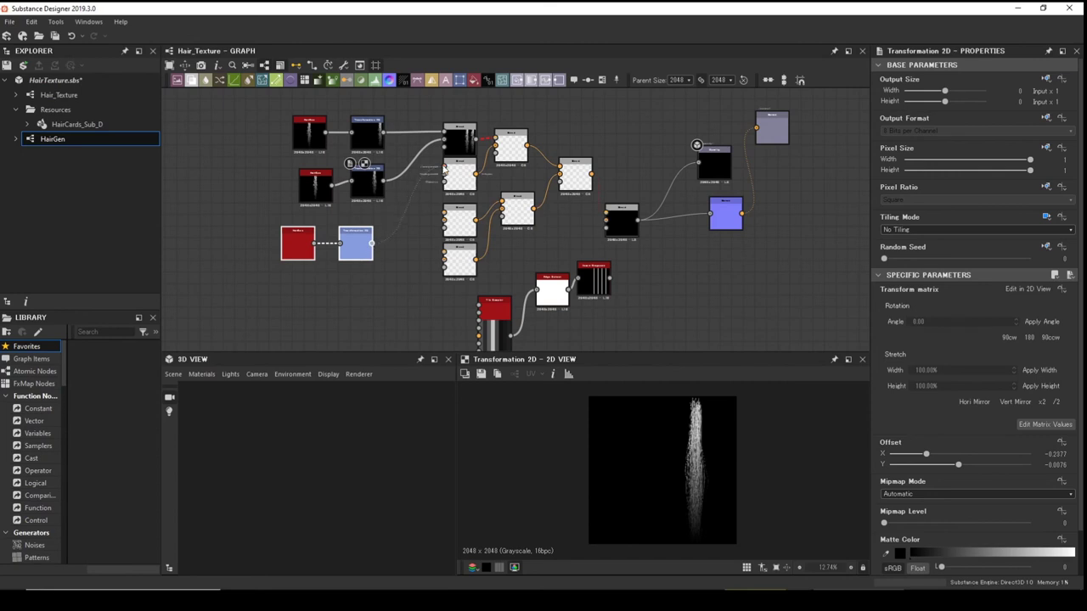
{"action": "left_click_drag", "start_coordinate": [443, 169], "coordinate": [443, 168]}
Paste a fourth HairGen and Transformation 2D pair beneath the others and connect it to the second Blend's background.
{"action": "key", "text": "ctrl+v"}
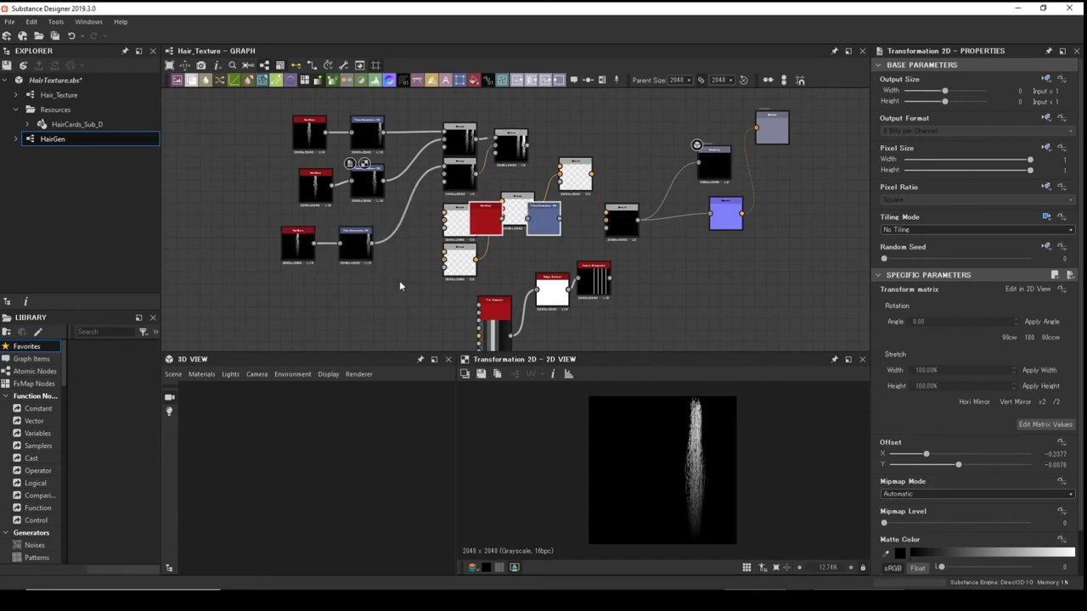
{"action": "left_click_drag", "start_coordinate": [569, 220], "coordinate": [347, 312]}
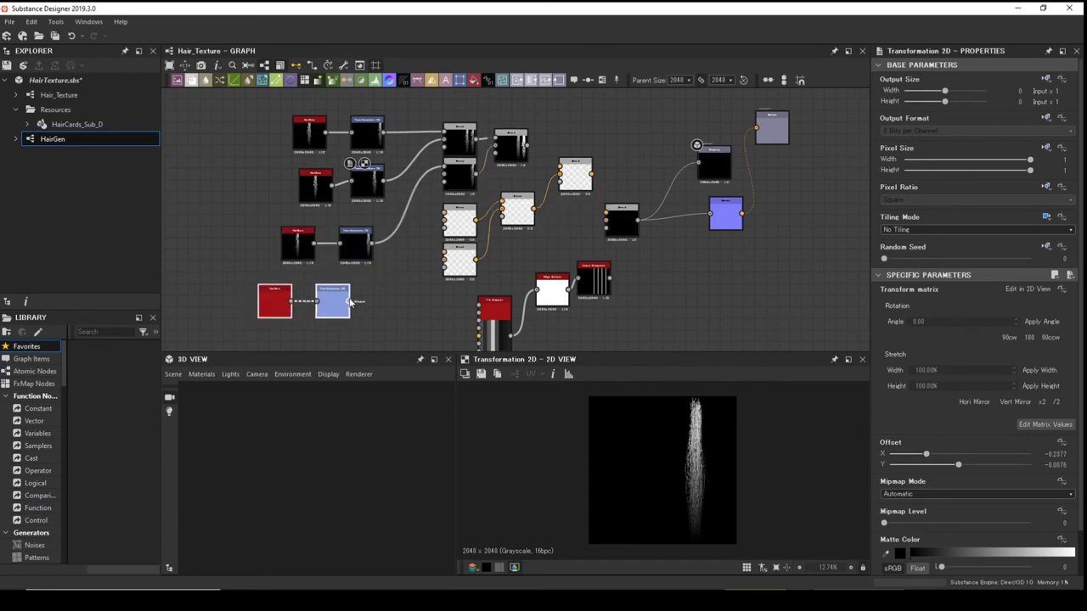
{"action": "left_click_drag", "start_coordinate": [443, 176], "coordinate": [443, 174]}
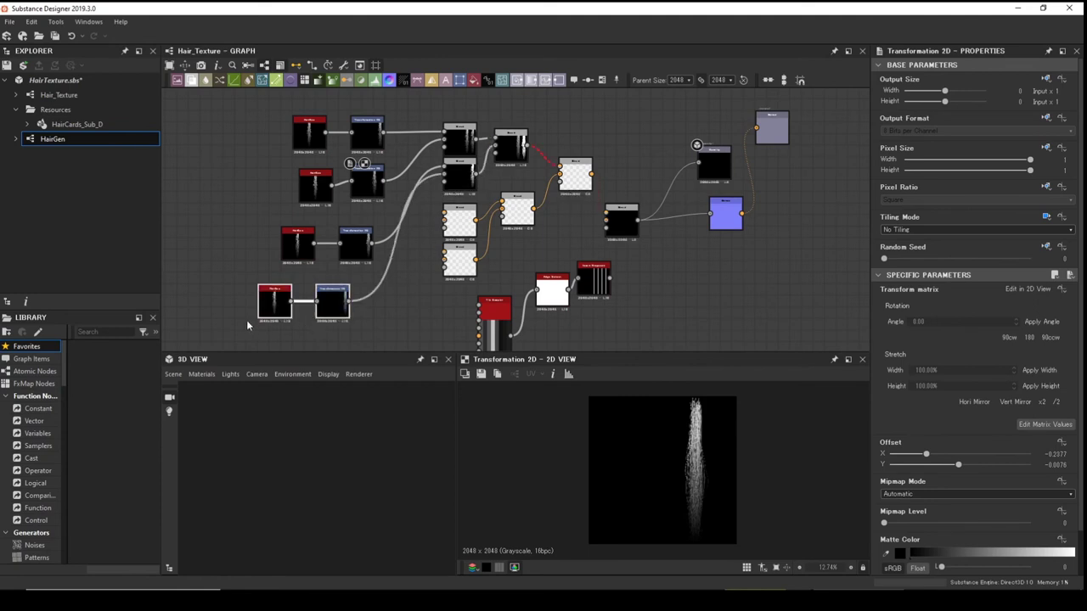
Move all four HairGen and Transformation 2D pairs higher in the graph to free space beside the lower Blend nodes.
{"action": "left_click_drag", "start_coordinate": [247, 325], "coordinate": [390, 109]}
{"action": "left_click_drag", "start_coordinate": [337, 304], "coordinate": [344, 153]}
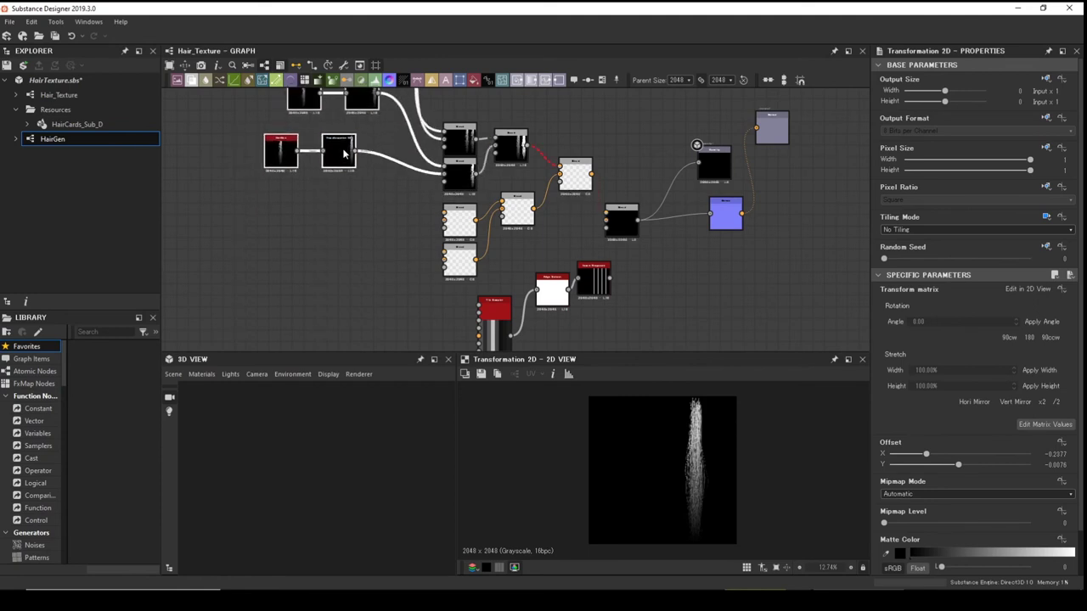
{"action": "middle_click_drag", "start_coordinate": [357, 229], "coordinate": [356, 252]}
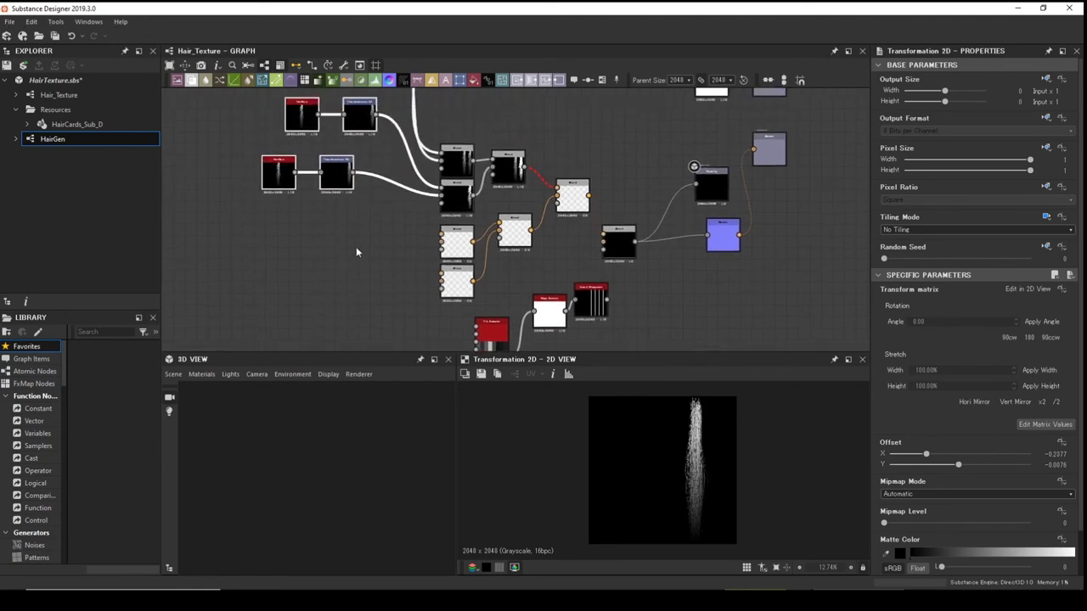
{"action": "middle_click_drag", "start_coordinate": [372, 276], "coordinate": [399, 196]}
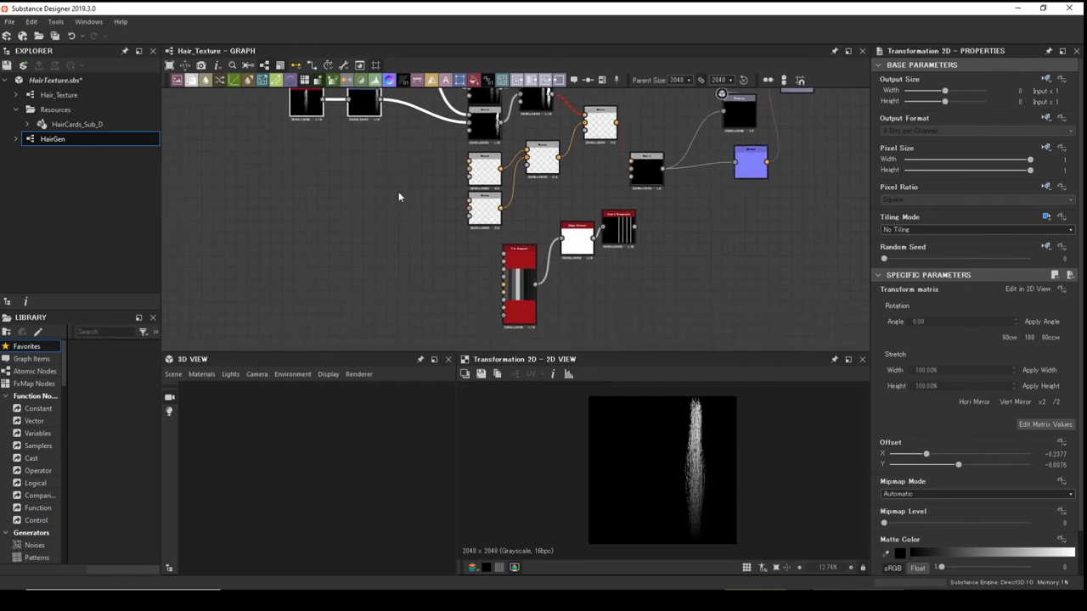
Paste copies of the four HairGen and Transformation 2D pairs and connect them to the foreground and background of the two lower Blend nodes.
{"action": "key", "text": "ctrl+v"}
{"action": "left_click_drag", "start_coordinate": [571, 189], "coordinate": [399, 192]}
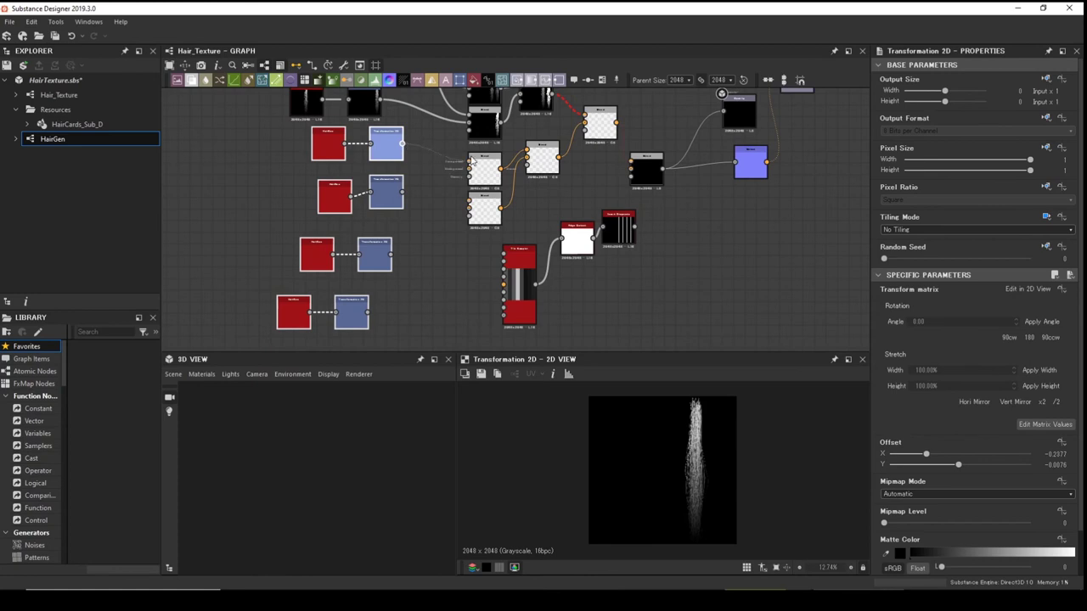
{"action": "left_click_drag", "start_coordinate": [473, 159], "coordinate": [469, 170]}
{"action": "left_click_drag", "start_coordinate": [392, 255], "coordinate": [472, 211]}
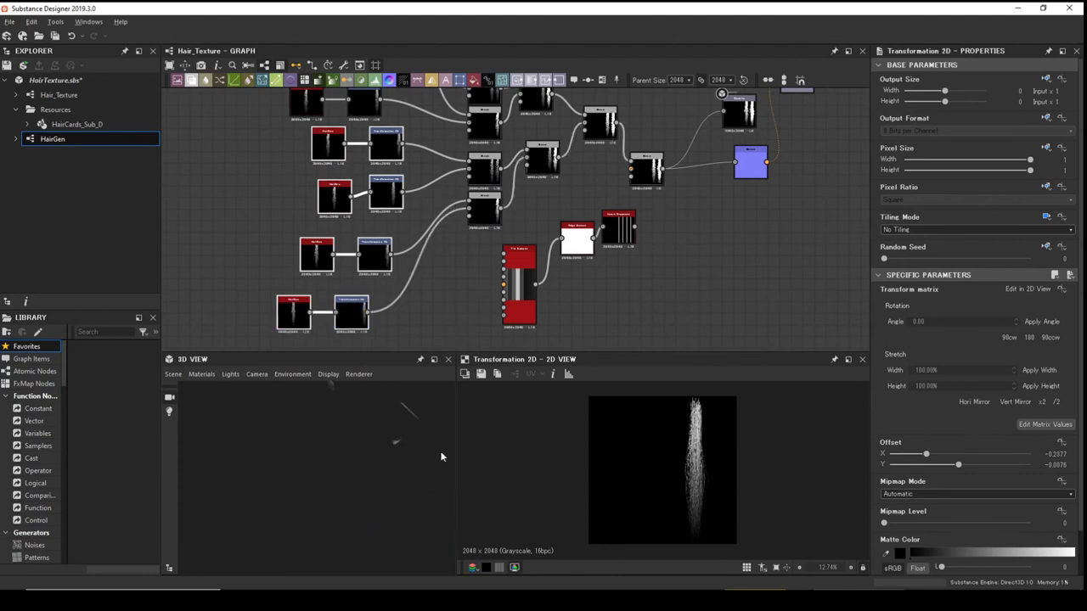
{"action": "left_click_drag", "start_coordinate": [440, 457], "coordinate": [329, 422]}
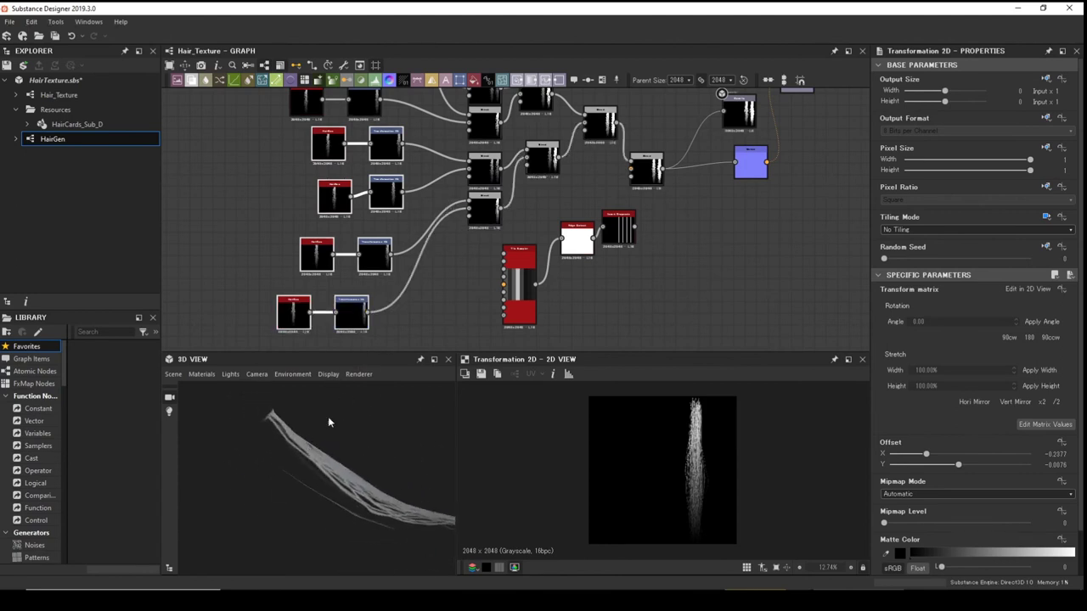
Display the Opacity output in the 2D view.
{"action": "middle_click_drag", "start_coordinate": [566, 241], "coordinate": [513, 286]}
{"action": "middle_click_drag", "start_coordinate": [541, 232], "coordinate": [469, 240]}
{"action": "scroll", "coordinate": [472, 237], "scroll_direction": "up", "scroll_amount": 2}
{"action": "left_click", "coordinate": [664, 144]}
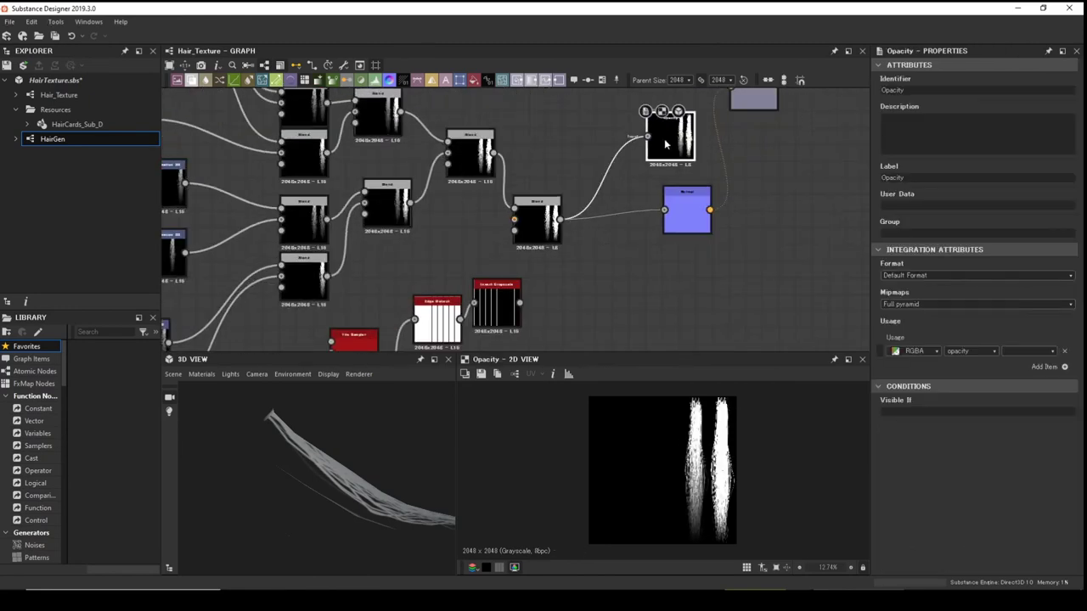
Shift the third and fourth Transformation 2D strands sideways so they sit in separate columns beside the first two.
{"action": "scroll", "coordinate": [664, 144], "scroll_direction": "down", "scroll_amount": 2}
{"action": "middle_click_drag", "start_coordinate": [586, 213], "coordinate": [649, 225]}
{"action": "scroll", "coordinate": [521, 230], "scroll_direction": "down", "scroll_amount": 2}
{"action": "middle_click_drag", "start_coordinate": [521, 229], "coordinate": [557, 269]}
{"action": "middle_click_drag", "start_coordinate": [473, 143], "coordinate": [474, 213]}
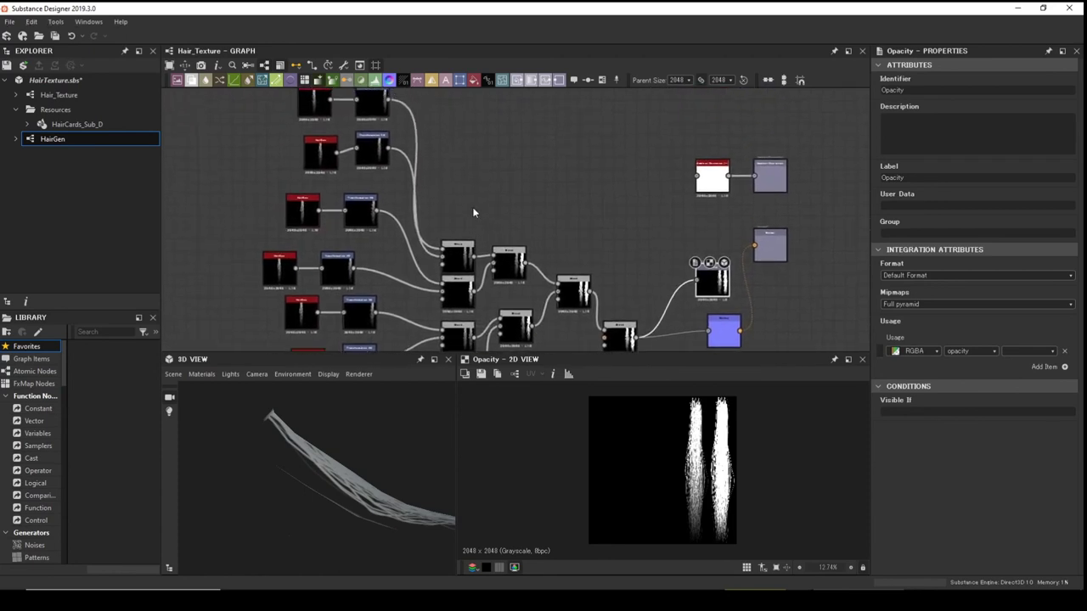
{"action": "left_click", "coordinate": [365, 105]}
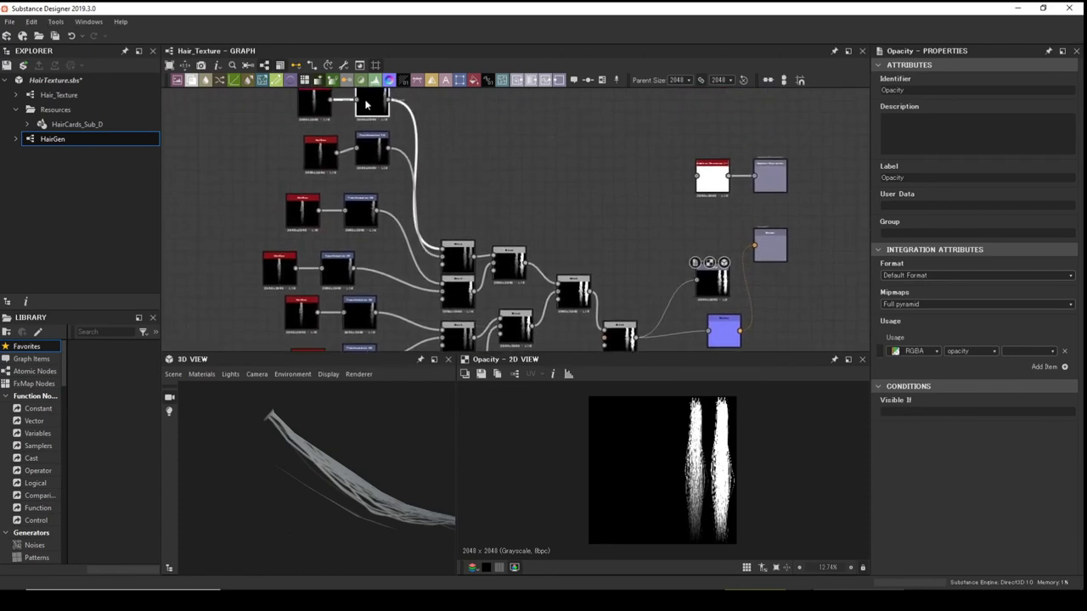
{"action": "left_click", "coordinate": [373, 149]}
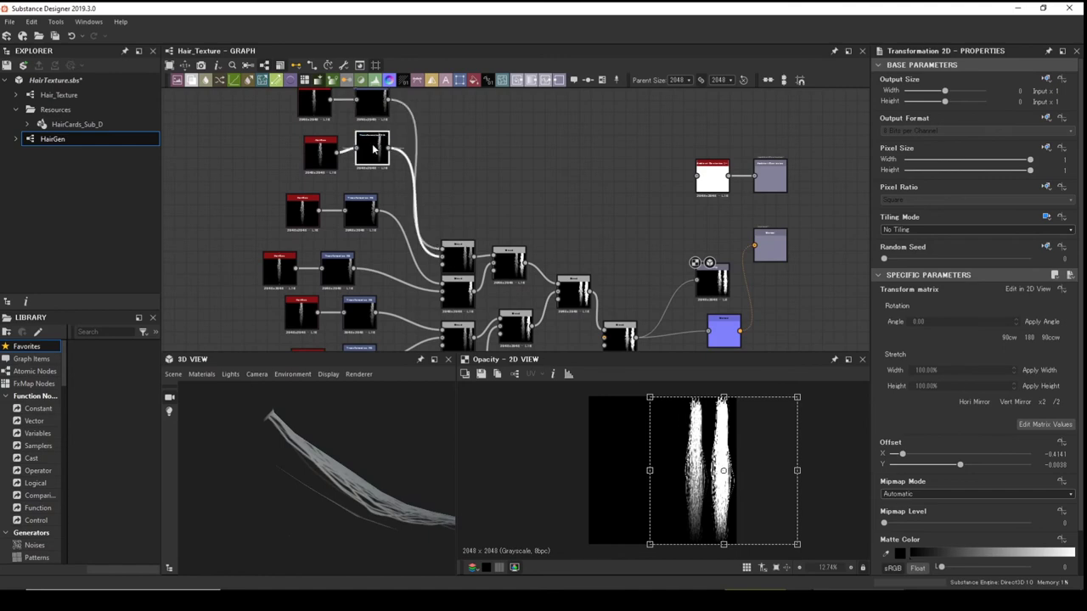
{"action": "left_click", "coordinate": [361, 212]}
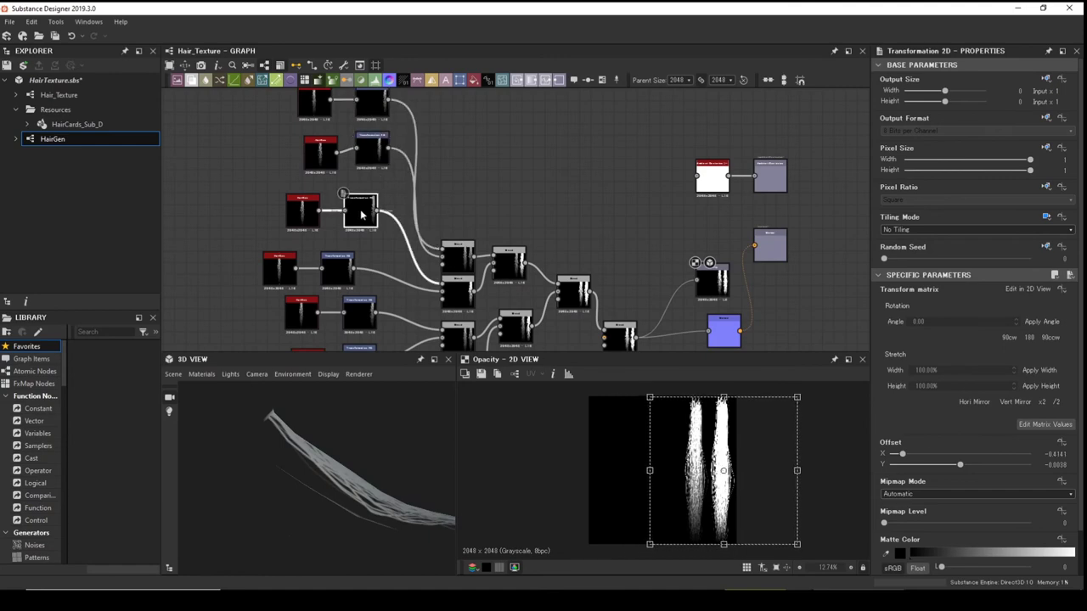
{"action": "left_click_drag", "start_coordinate": [727, 450], "coordinate": [660, 458]}
{"action": "left_click", "coordinate": [340, 266]}
Shift the fifth Transformation 2D strand to an X offset of about 0.21 and the sixth to about 0.36.
{"action": "middle_click_drag", "start_coordinate": [515, 159], "coordinate": [533, 95]}
{"action": "left_click", "coordinate": [377, 246]}
{"action": "middle_click_drag", "start_coordinate": [630, 223], "coordinate": [627, 151]}
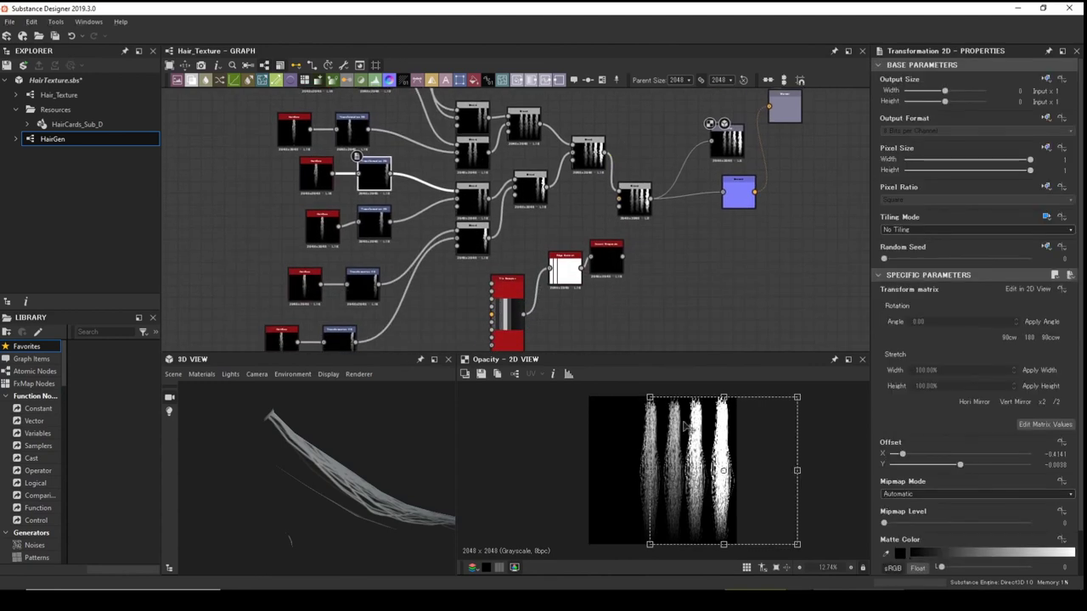
{"action": "left_click_drag", "start_coordinate": [721, 448], "coordinate": [640, 443]}
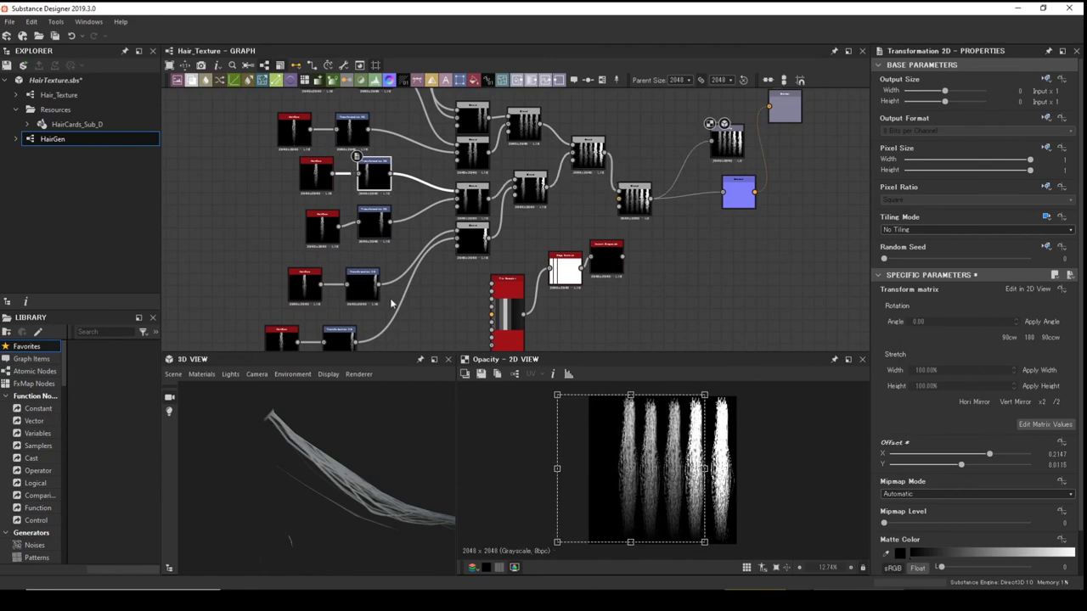
{"action": "left_click", "coordinate": [365, 233]}
{"action": "left_click_drag", "start_coordinate": [720, 459], "coordinate": [619, 440]}
Shift the seventh Transformation 2D strand to an X offset of about 0.43 and the eighth to about 0.46.
{"action": "middle_click_drag", "start_coordinate": [439, 299], "coordinate": [480, 216]}
{"action": "left_click", "coordinate": [395, 204]}
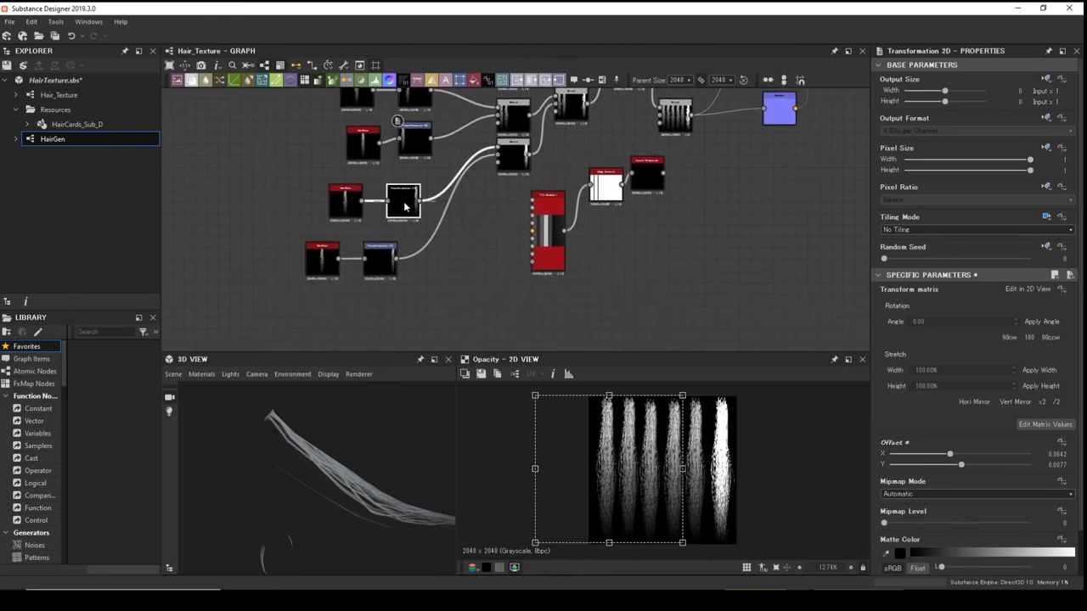
{"action": "left_click_drag", "start_coordinate": [732, 459], "coordinate": [610, 457]}
{"action": "left_click", "coordinate": [379, 259]}
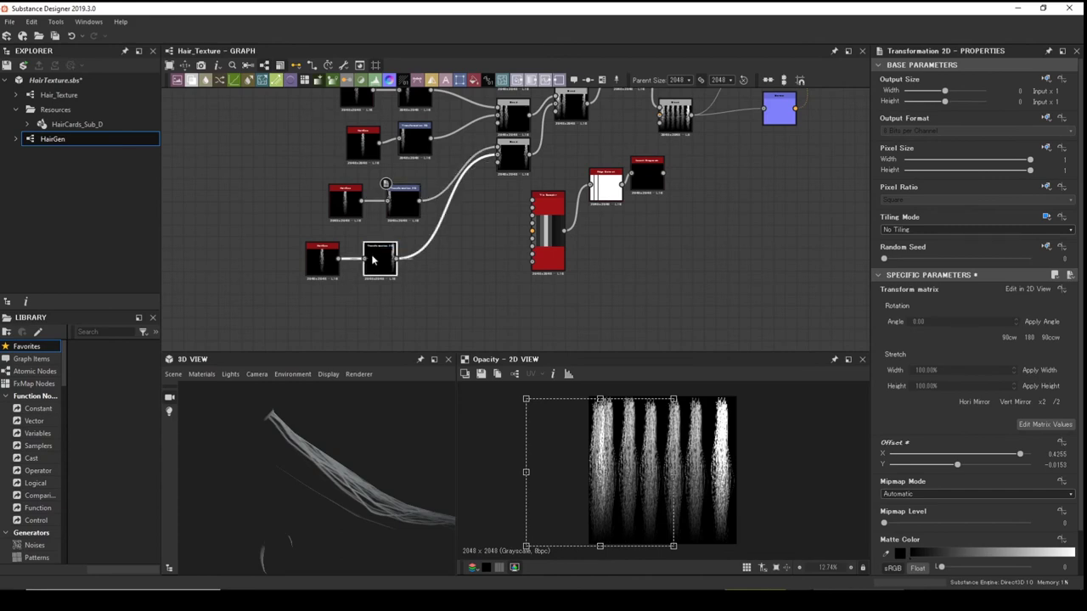
{"action": "left_click_drag", "start_coordinate": [722, 448], "coordinate": [597, 457]}
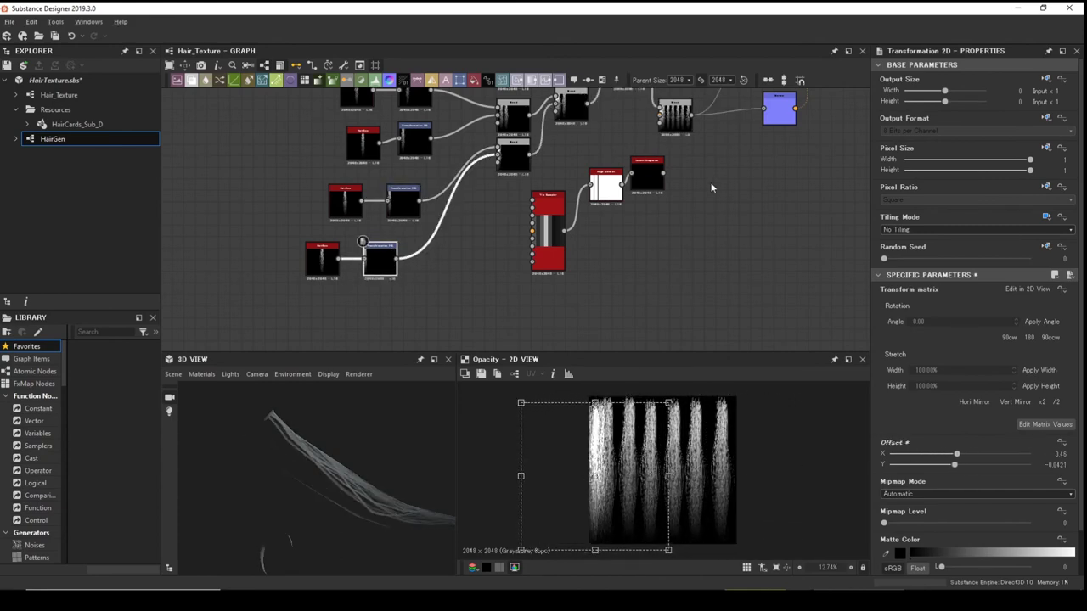
Connect the Invert Grayscale card guides to the background input of the final Blend node.
{"action": "middle_click_drag", "start_coordinate": [711, 188], "coordinate": [649, 258]}
{"action": "scroll", "coordinate": [648, 257], "scroll_direction": "up", "scroll_amount": 4}
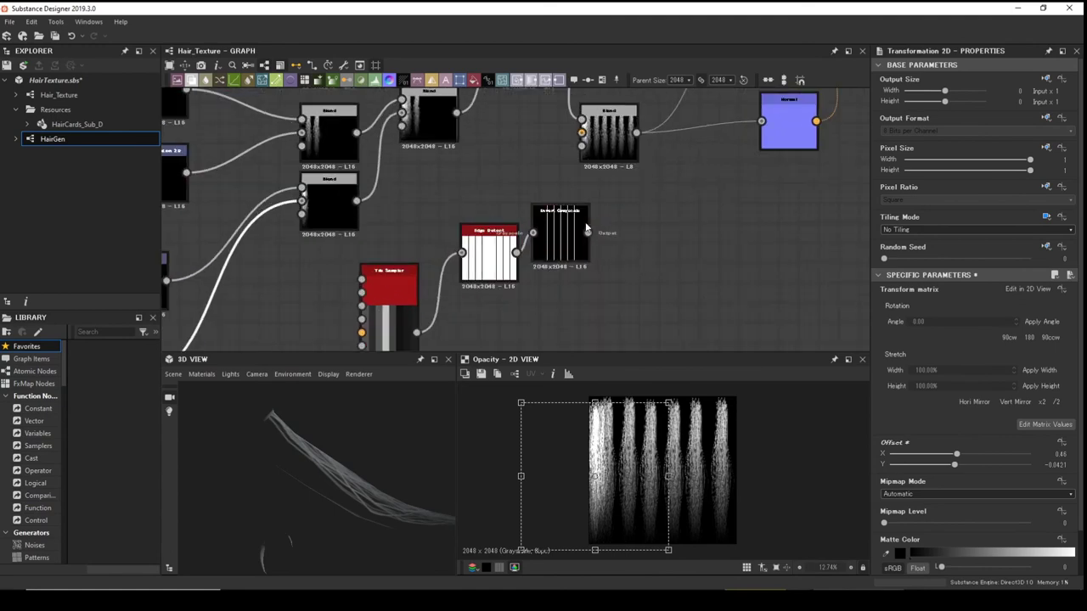
{"action": "left_click_drag", "start_coordinate": [574, 134], "coordinate": [581, 132]}
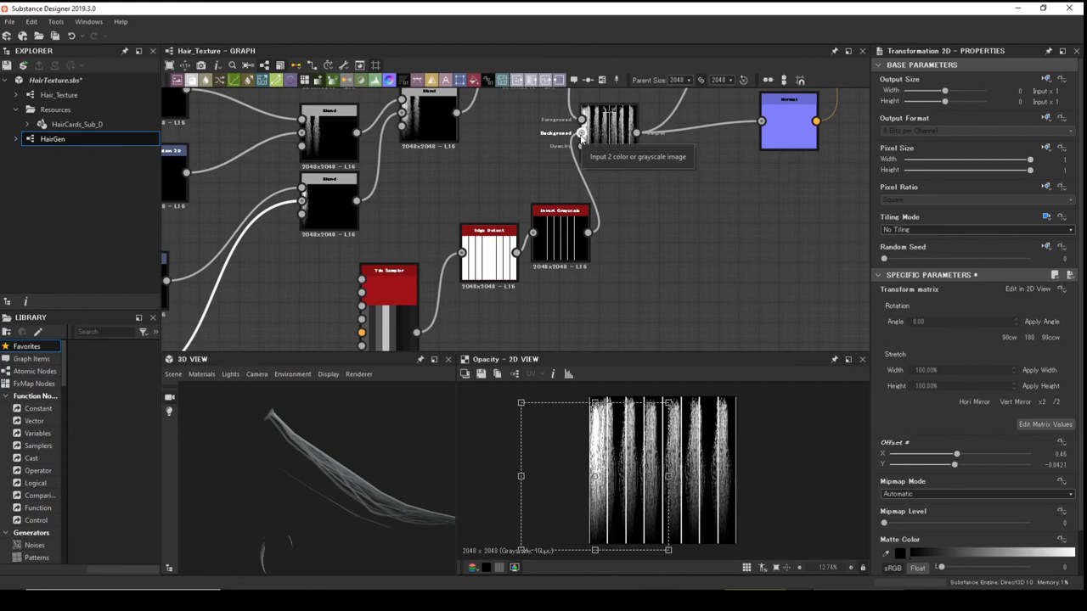
Move the first Transformation 2D strand into its outermost card guide, at offsets of about X -0.45 and Y 0.05.
{"action": "middle_click_drag", "start_coordinate": [371, 151], "coordinate": [551, 350]}
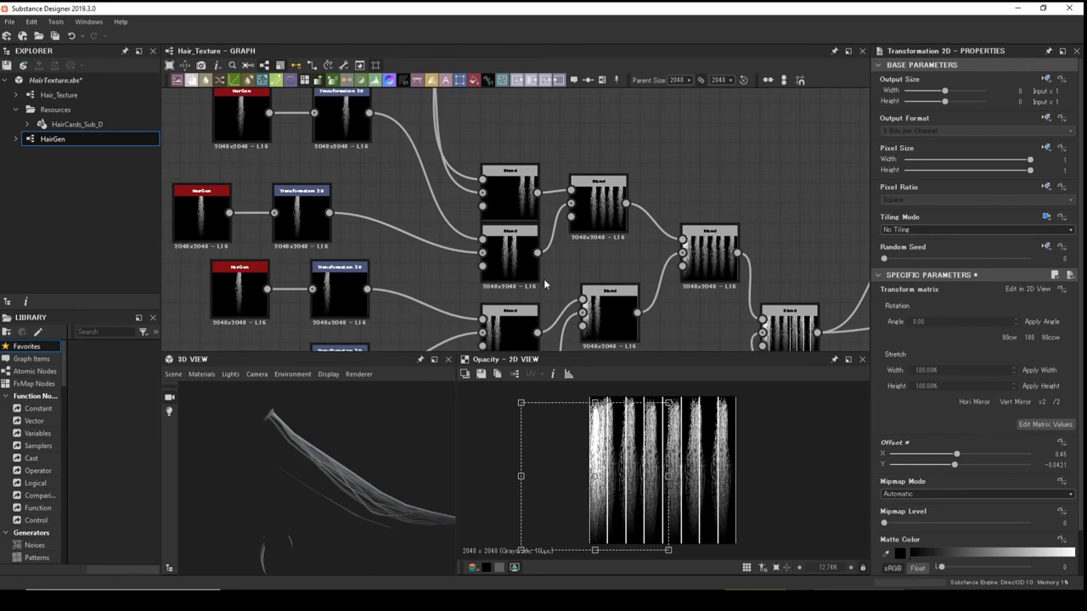
{"action": "middle_click_drag", "start_coordinate": [389, 202], "coordinate": [445, 184]}
{"action": "left_click", "coordinate": [411, 169]}
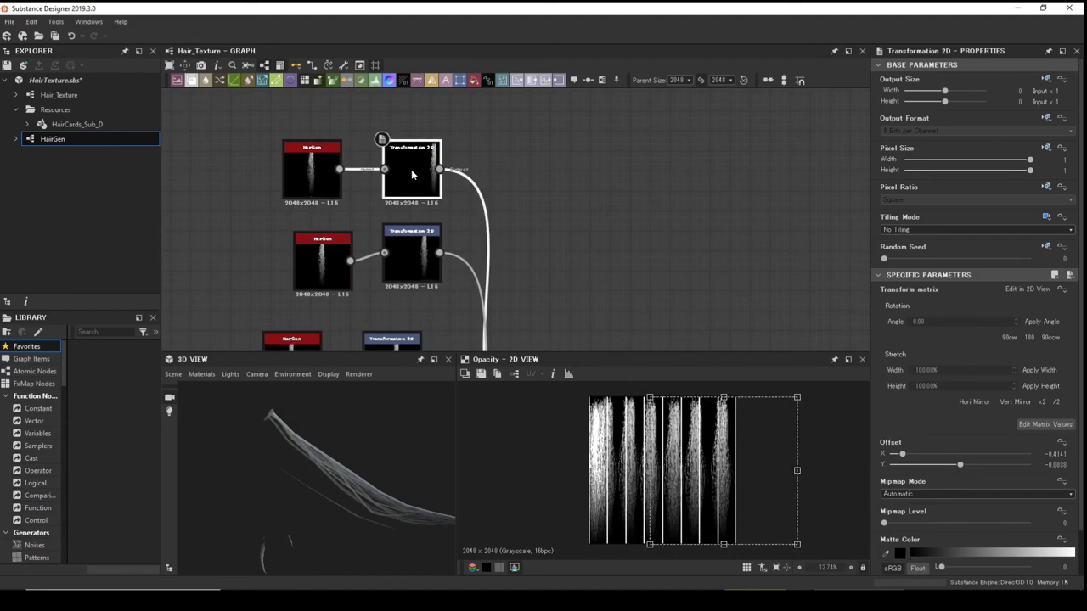
{"action": "scroll", "coordinate": [692, 433], "scroll_direction": "up", "scroll_amount": 3}
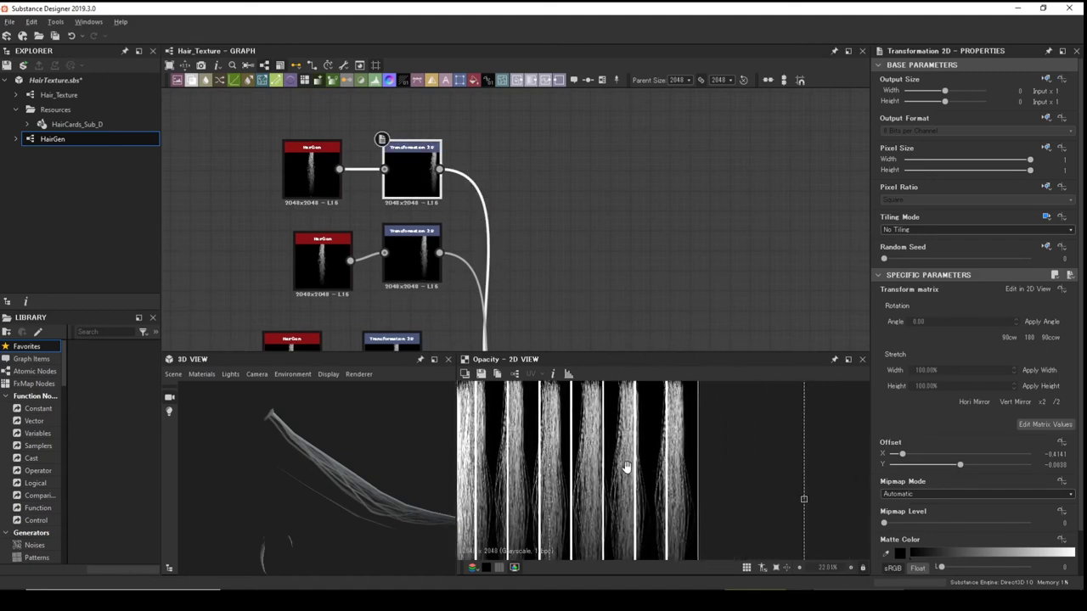
{"action": "left_click_drag", "start_coordinate": [633, 471], "coordinate": [650, 462]}
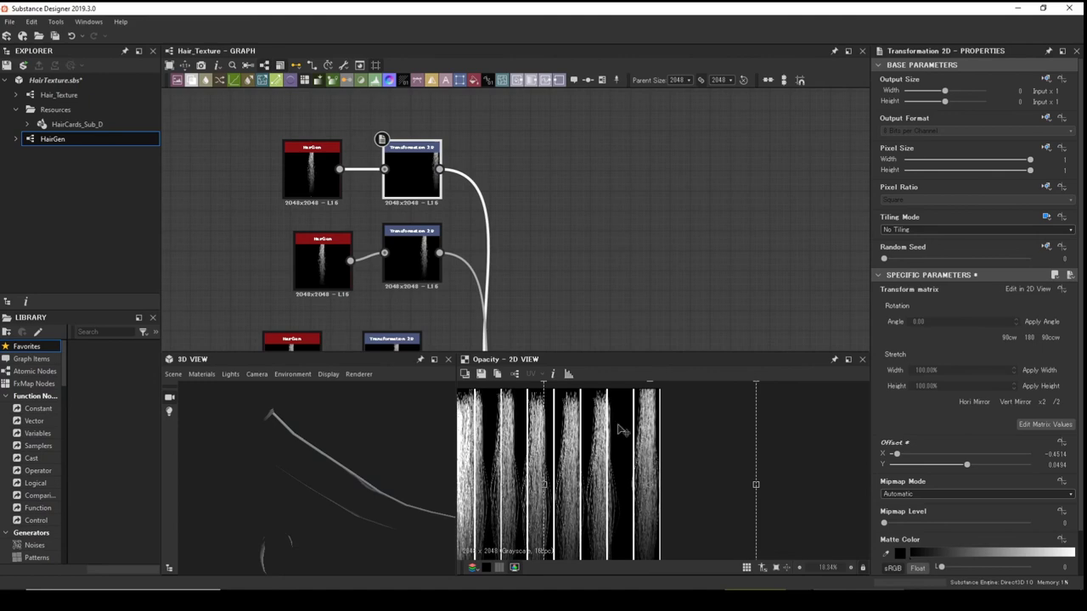
On the first HairGen node, set Hair_Amount to 209, Hair_distortion_random to 0.05 and Global_Distortion to 5.14.
{"action": "left_click", "coordinate": [288, 171]}
{"action": "scroll", "coordinate": [977, 496], "scroll_direction": "down", "scroll_amount": 2}
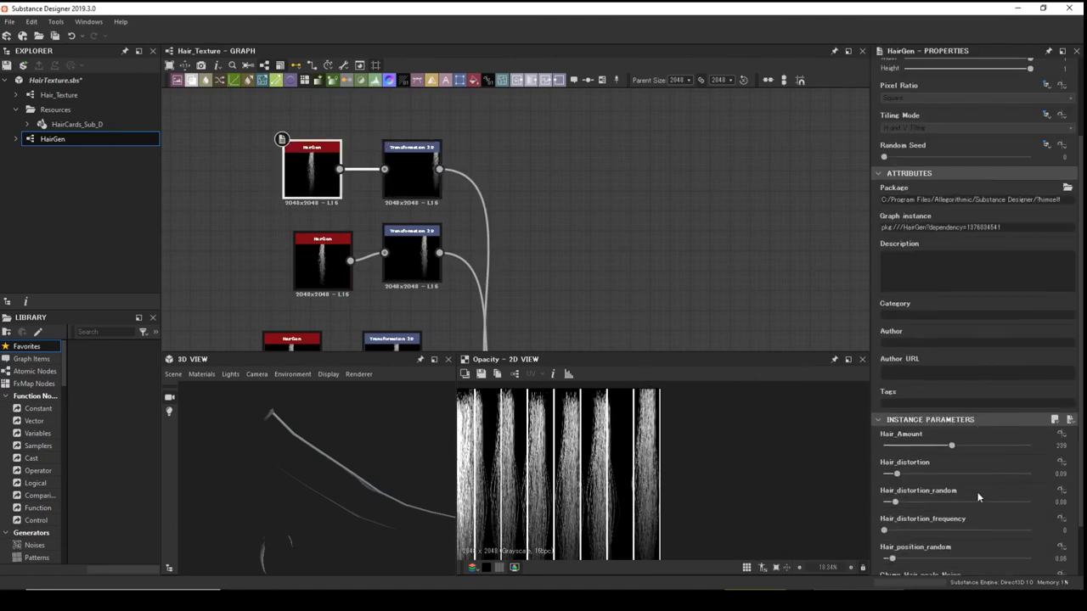
{"action": "left_click_drag", "start_coordinate": [951, 447], "coordinate": [944, 447]}
{"action": "scroll", "coordinate": [958, 507], "scroll_direction": "down", "scroll_amount": 1}
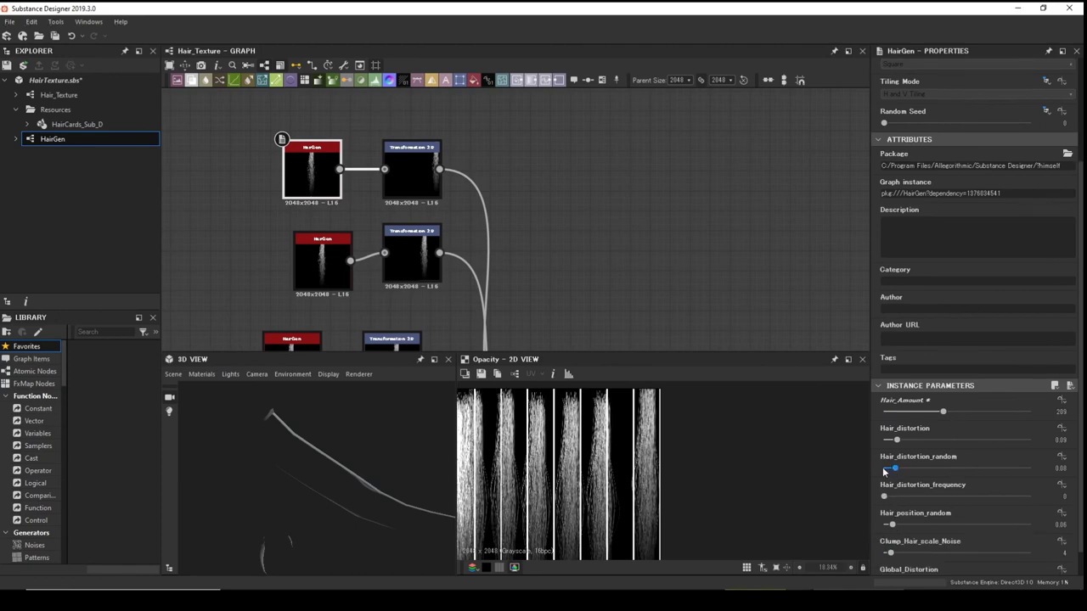
{"action": "left_click_drag", "start_coordinate": [893, 468], "coordinate": [891, 468]}
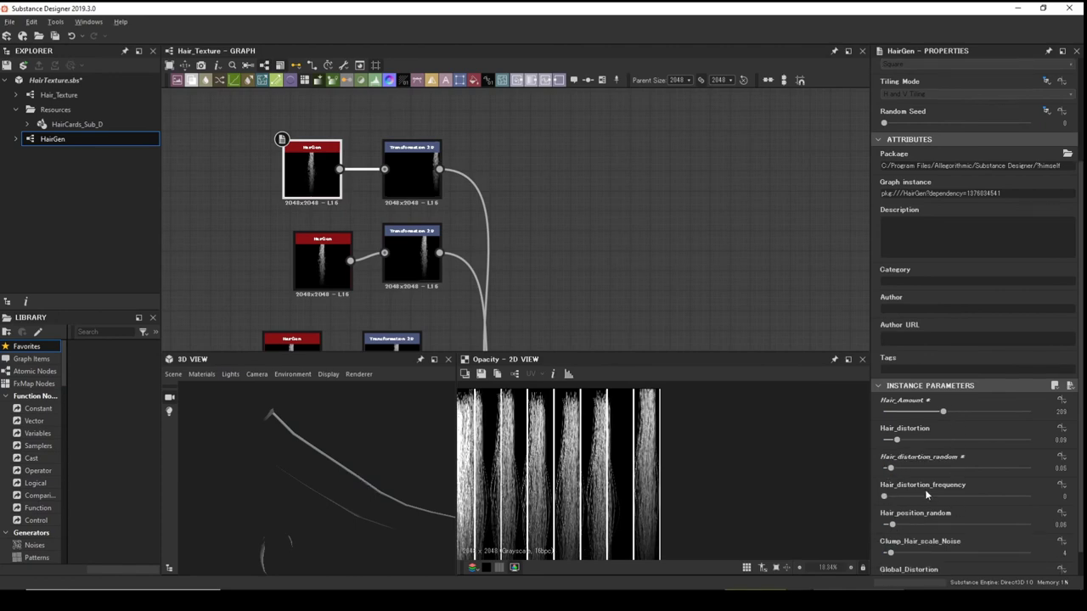
{"action": "scroll", "coordinate": [942, 509], "scroll_direction": "down", "scroll_amount": 1}
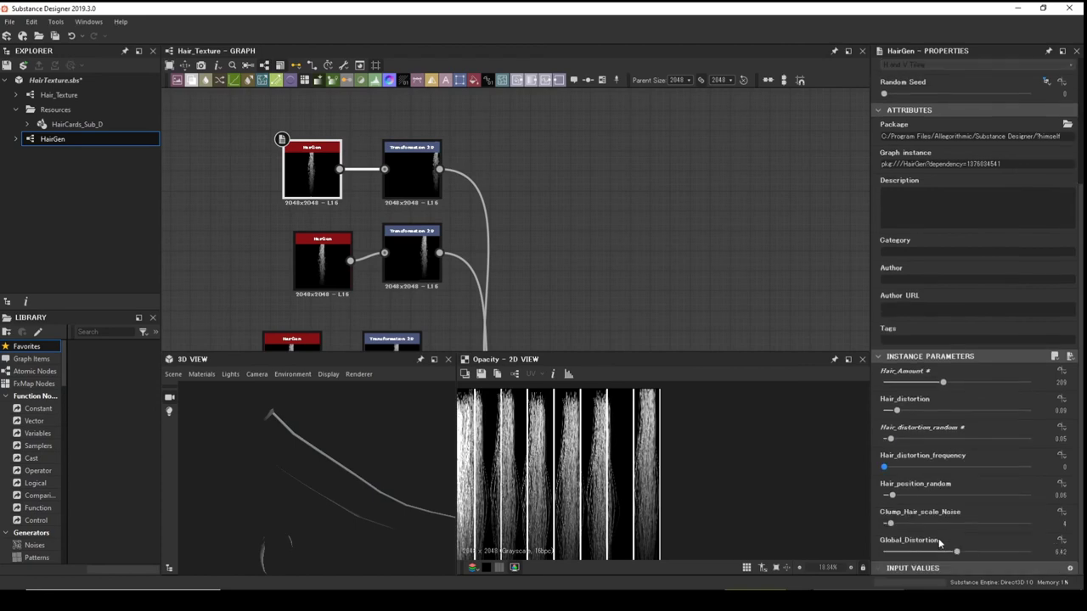
{"action": "left_click_drag", "start_coordinate": [954, 551], "coordinate": [943, 552]}
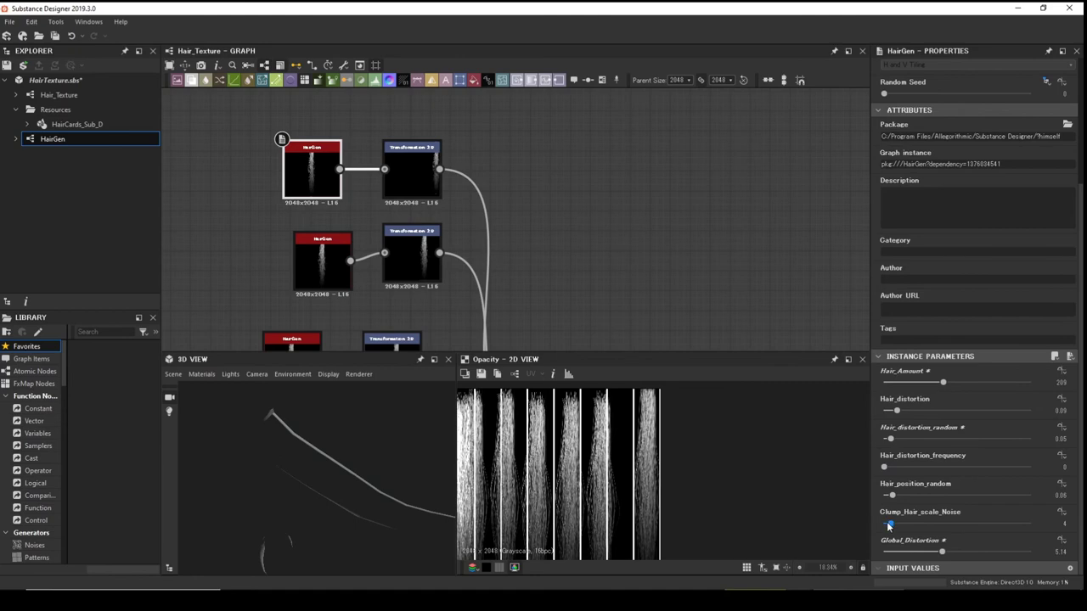
Set the first HairGen's Clump_Hair_scale_Noise to 1, Hair_distortion_frequency to 0.18, Hair_distortion to 0.06 and Hair_Amount to 176.
{"action": "left_click_drag", "start_coordinate": [889, 526], "coordinate": [885, 526]}
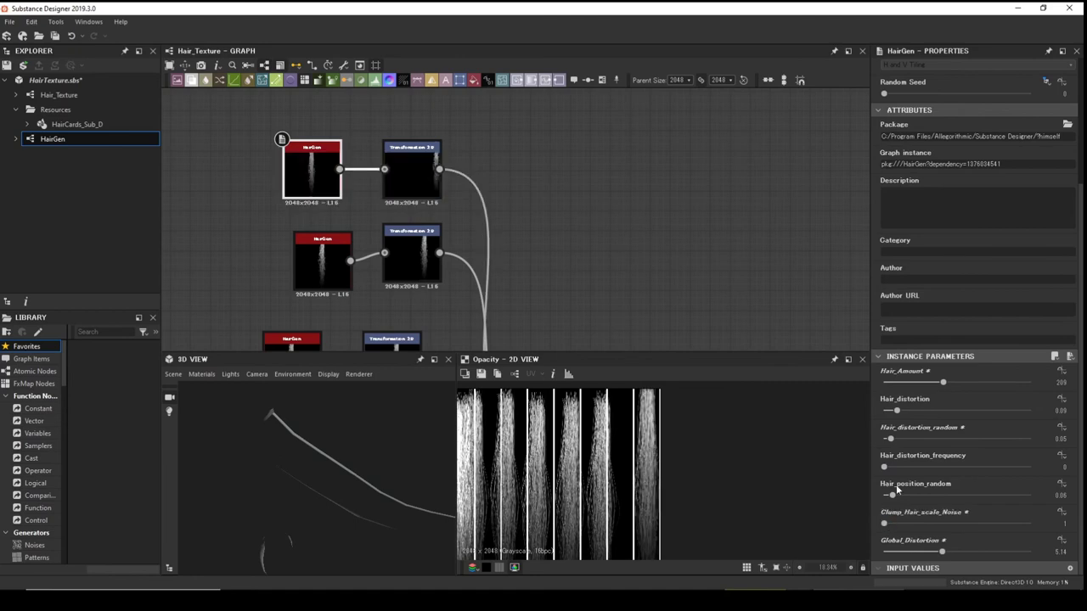
{"action": "left_click_drag", "start_coordinate": [884, 471], "coordinate": [908, 464]}
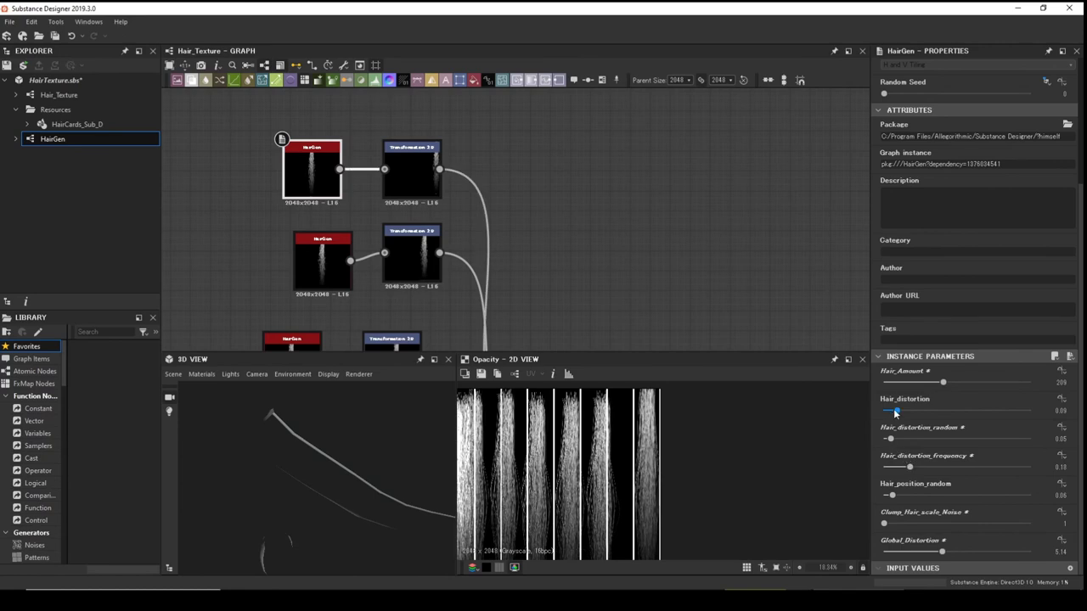
{"action": "left_click_drag", "start_coordinate": [897, 412], "coordinate": [894, 412]}
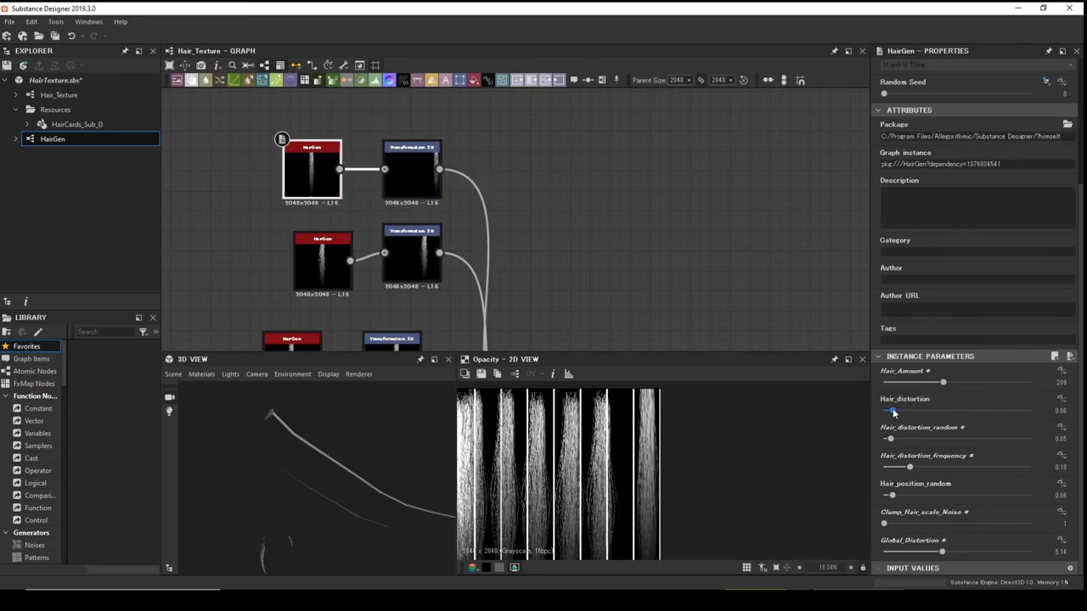
{"action": "left_click_drag", "start_coordinate": [942, 384], "coordinate": [935, 384]}
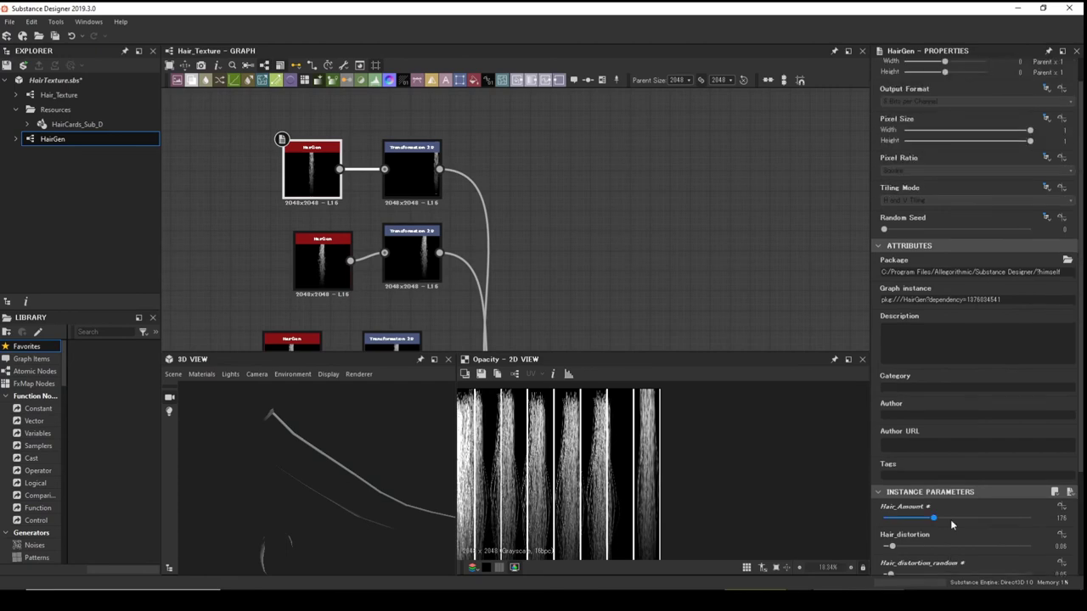
Narrow the first Transformation 2D strand and recentre it in its outermost card guide at an X offset of about -0.50.
{"action": "left_click", "coordinate": [411, 183]}
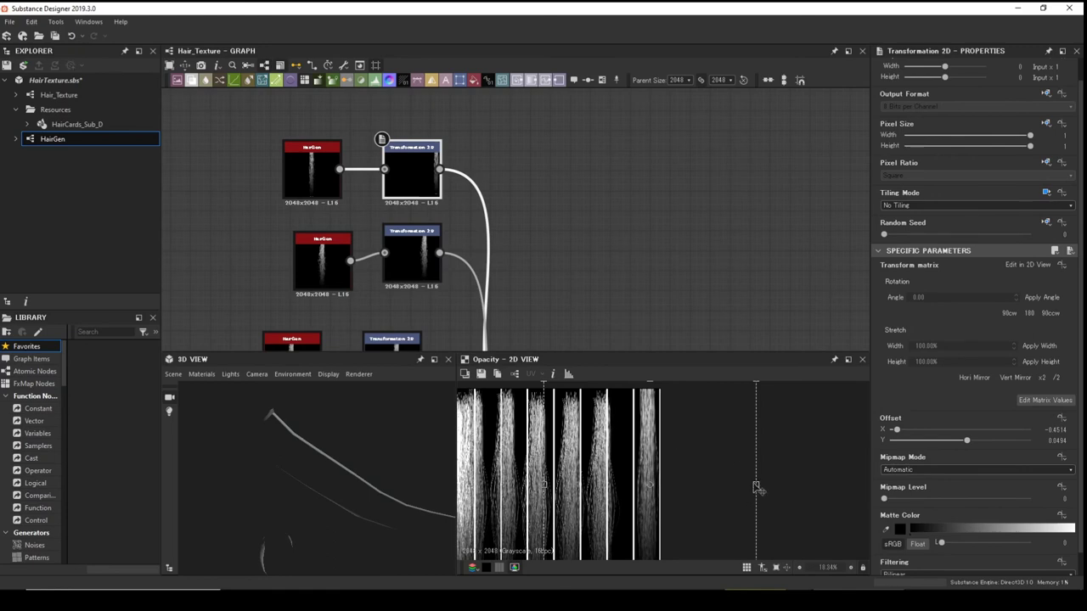
{"action": "left_click_drag", "start_coordinate": [757, 488], "coordinate": [702, 486]}
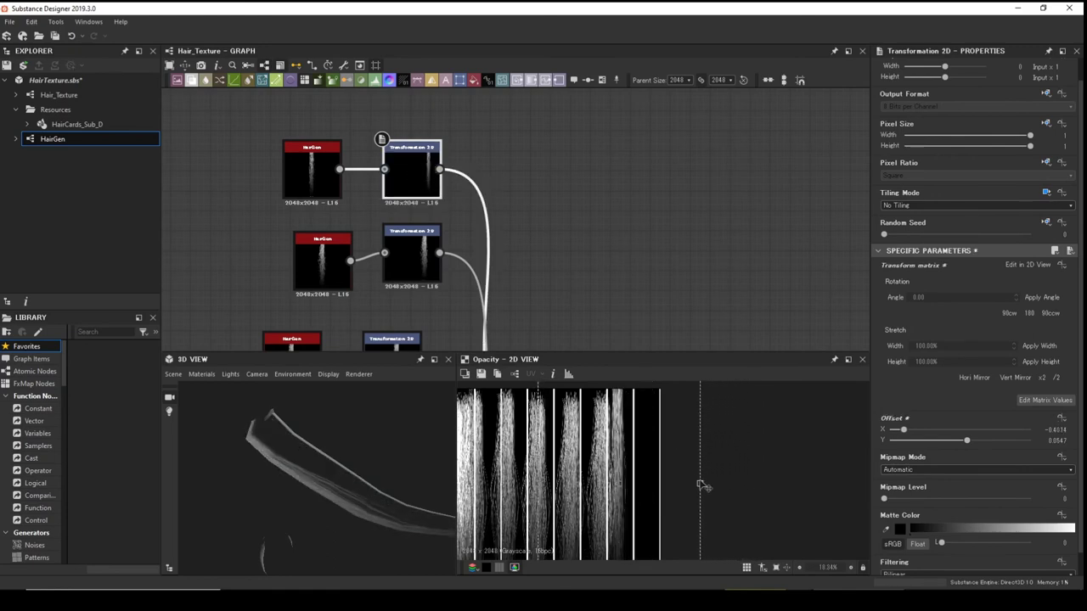
{"action": "left_click_drag", "start_coordinate": [614, 448], "coordinate": [651, 454]}
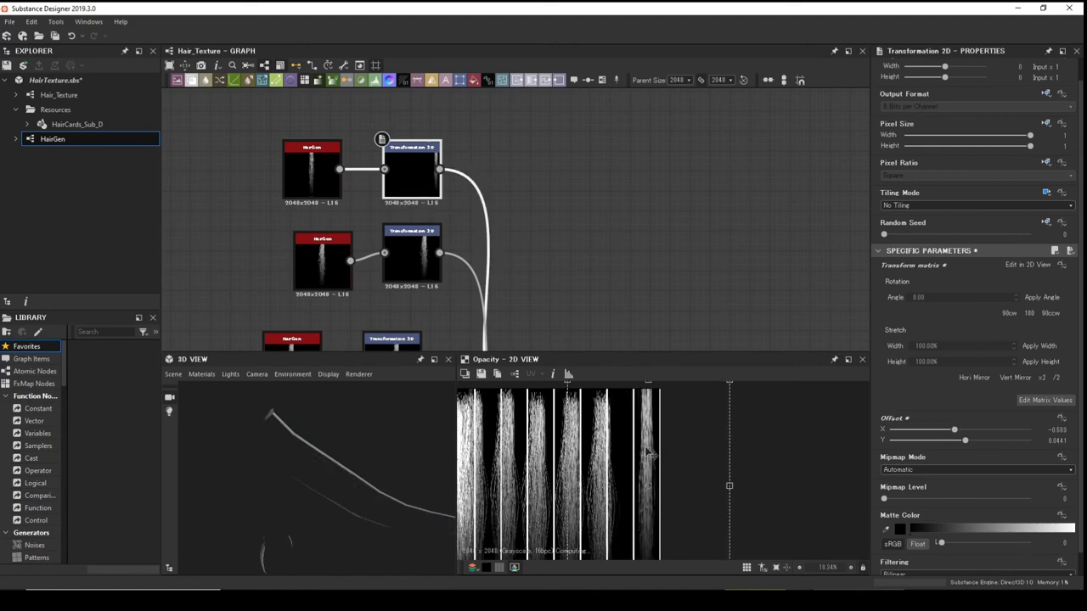
Narrow the second Transformation 2D strand and fit it into the adjacent card guide at an X offset of about -0.50.
{"action": "middle_click_drag", "start_coordinate": [678, 463], "coordinate": [678, 441]}
{"action": "scroll", "coordinate": [680, 463], "scroll_direction": "down", "scroll_amount": 2}
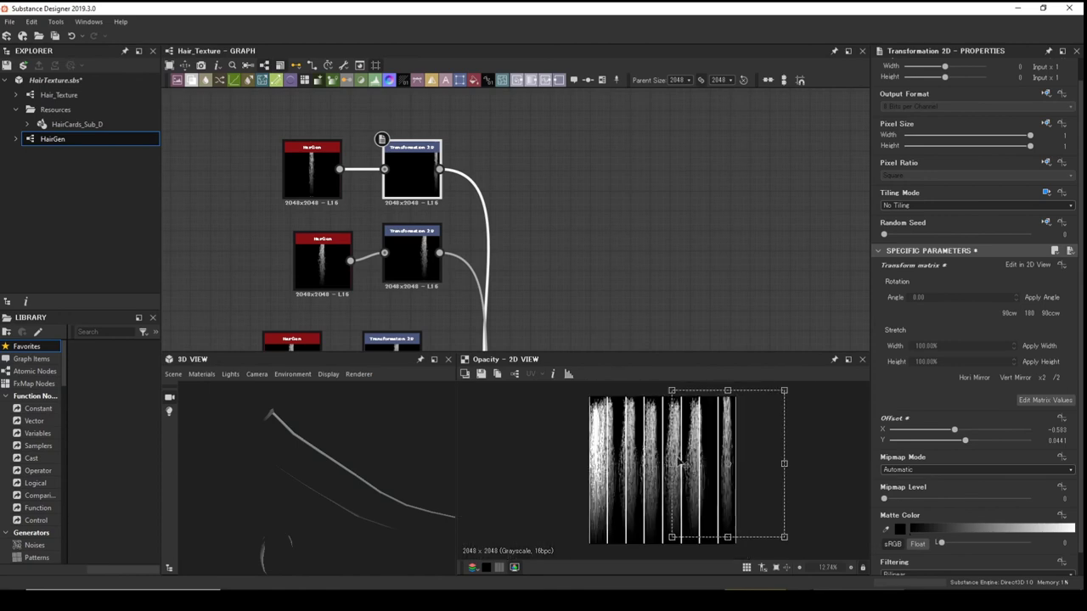
{"action": "scroll", "coordinate": [680, 460], "scroll_direction": "up", "scroll_amount": 1}
{"action": "left_click", "coordinate": [417, 258]}
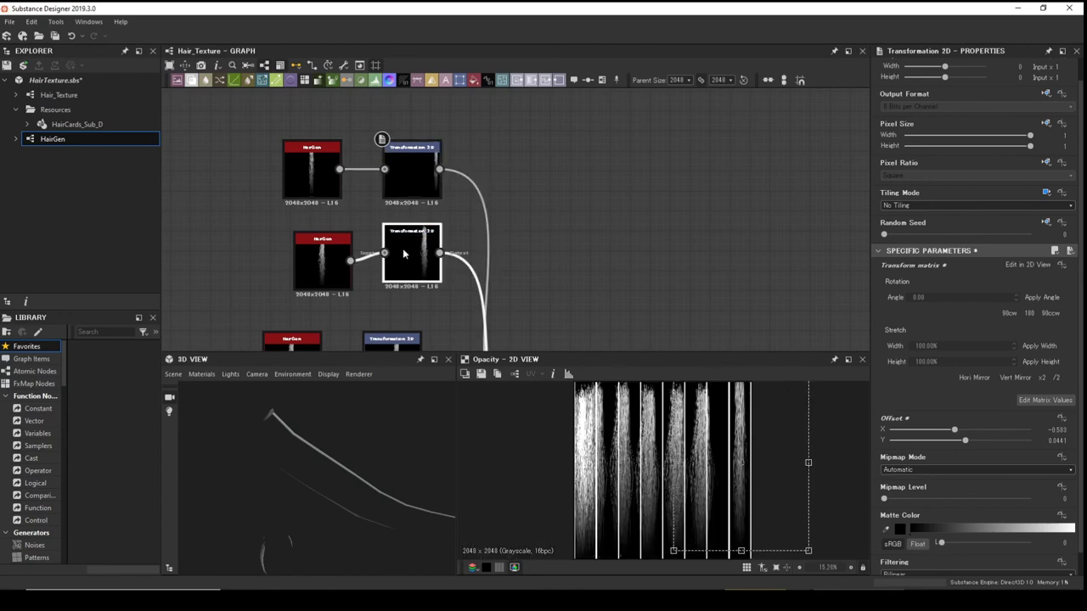
{"action": "left_click_drag", "start_coordinate": [707, 469], "coordinate": [726, 463]}
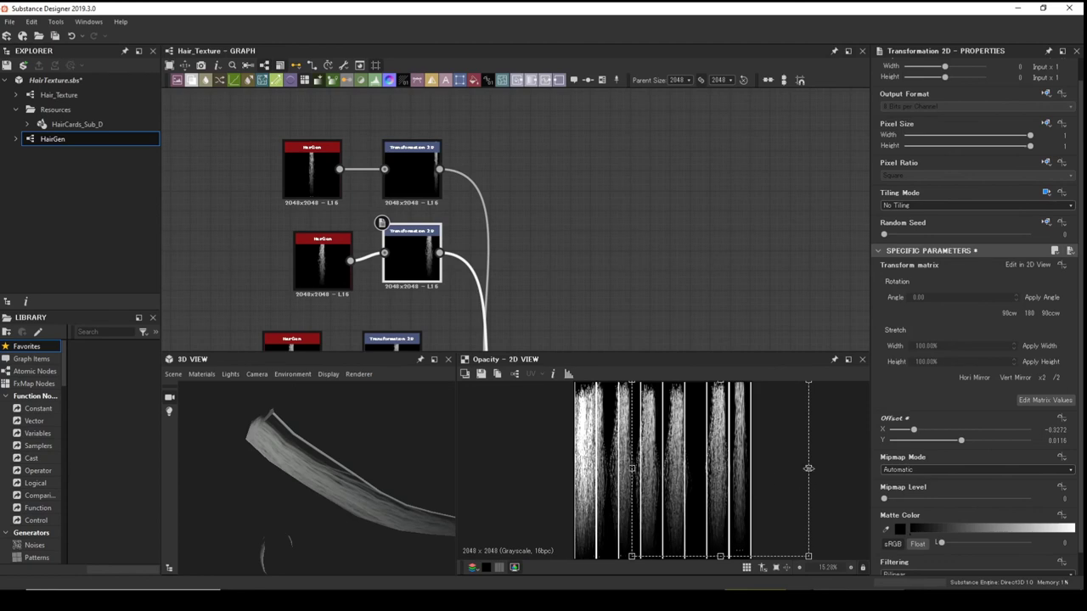
{"action": "left_click_drag", "start_coordinate": [809, 467], "coordinate": [723, 442]}
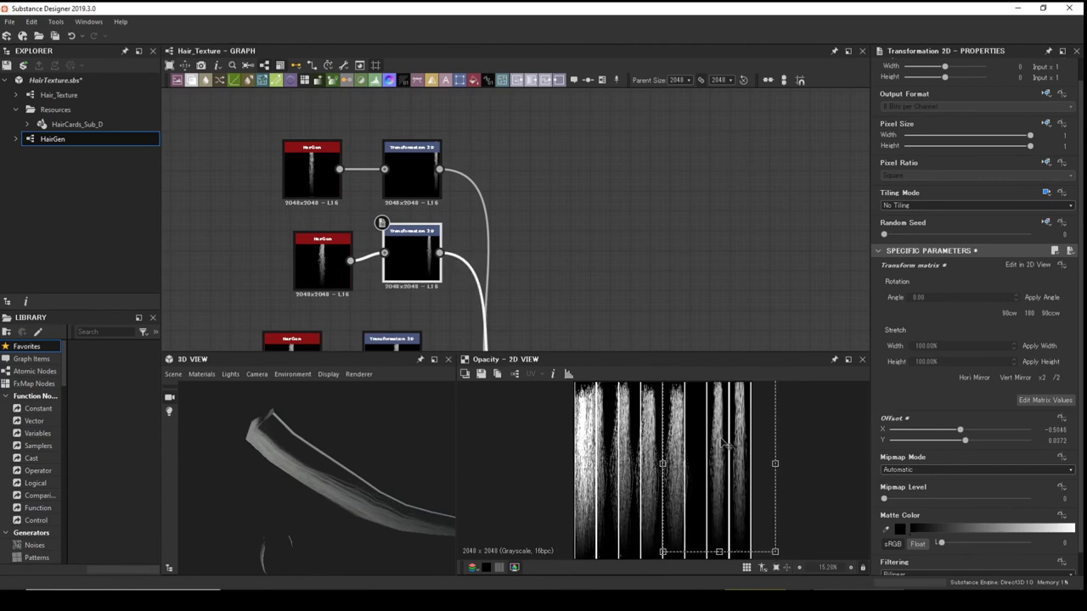
Narrow the third Transformation 2D strand and fit it into the next free card guide at an X offset of about -0.30.
{"action": "scroll", "coordinate": [541, 242], "scroll_direction": "down", "scroll_amount": 2}
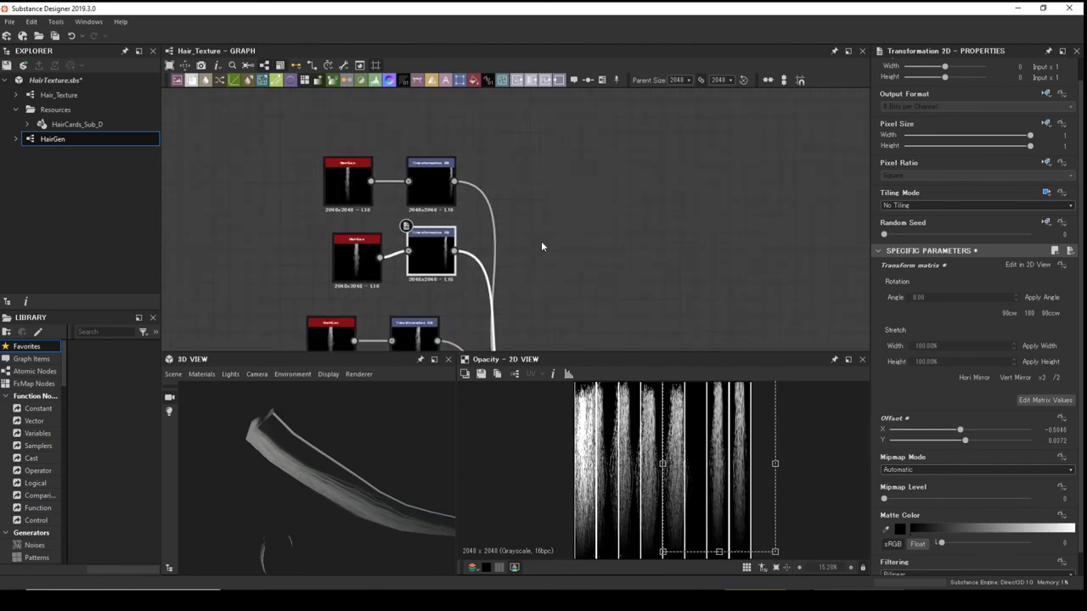
{"action": "middle_click_drag", "start_coordinate": [541, 241], "coordinate": [475, 159]}
{"action": "left_click", "coordinate": [443, 188]}
{"action": "key", "text": "ctrl+z"}
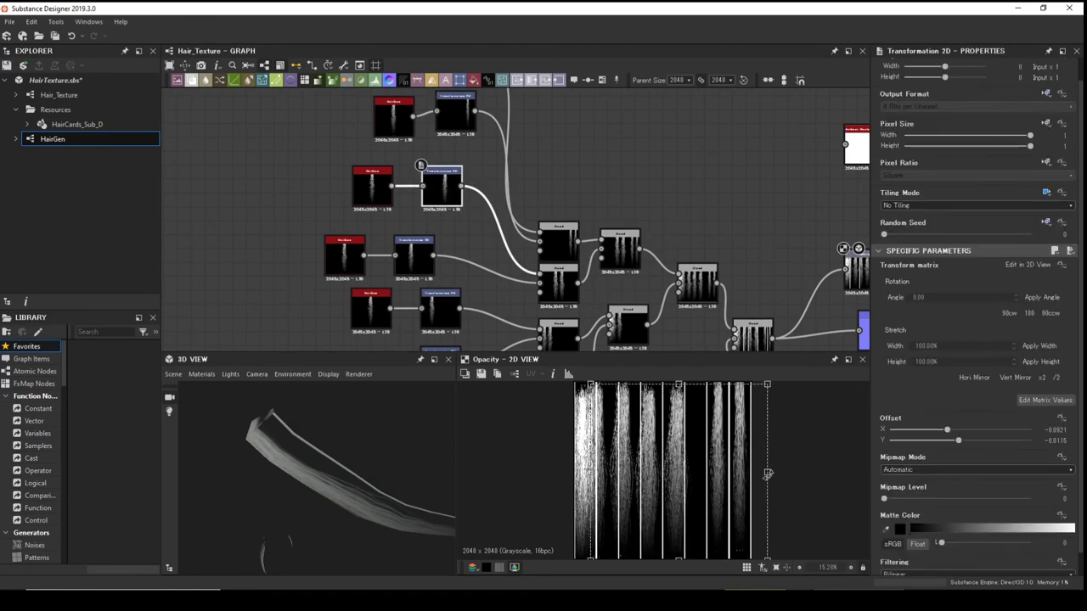
{"action": "left_click_drag", "start_coordinate": [767, 474], "coordinate": [693, 433]}
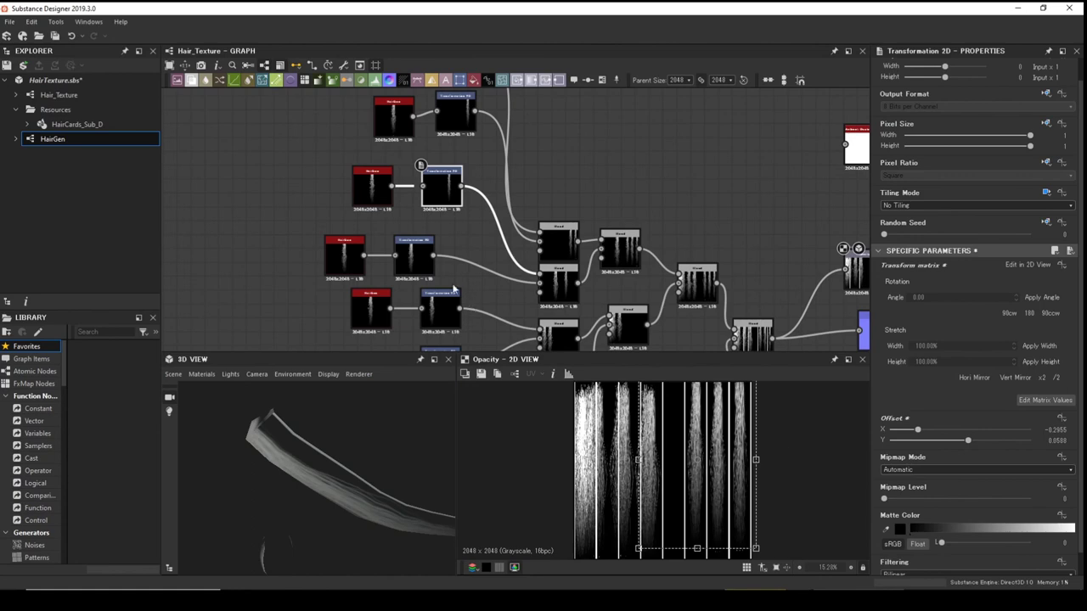
Move the fourth Transformation 2D strand into the next free card guide, narrowed and centred at an X offset of about -0.11.
{"action": "left_click", "coordinate": [417, 254]}
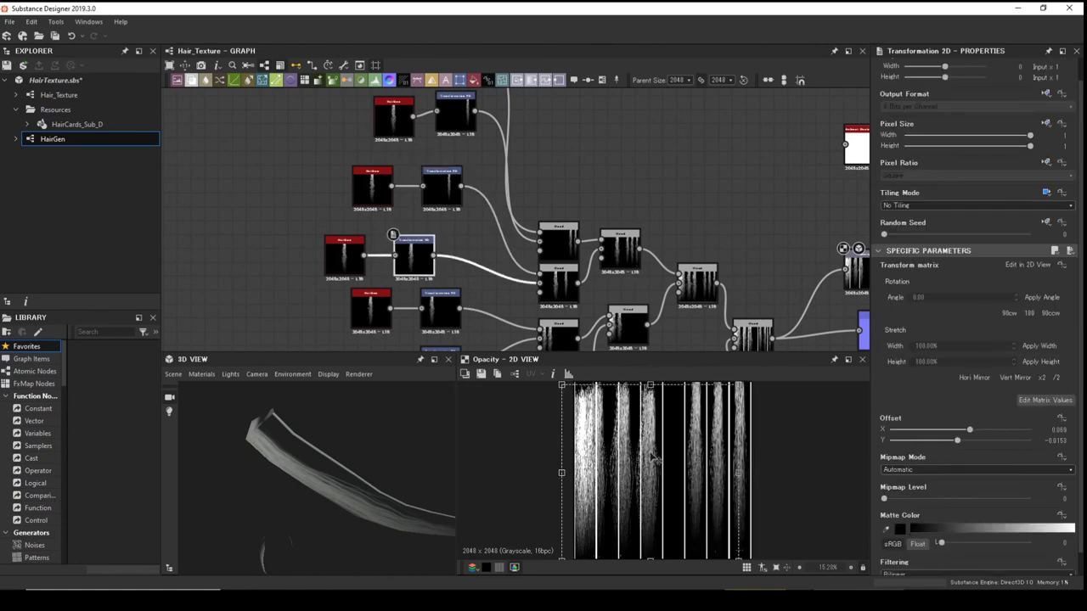
{"action": "left_click_drag", "start_coordinate": [651, 457], "coordinate": [678, 438]}
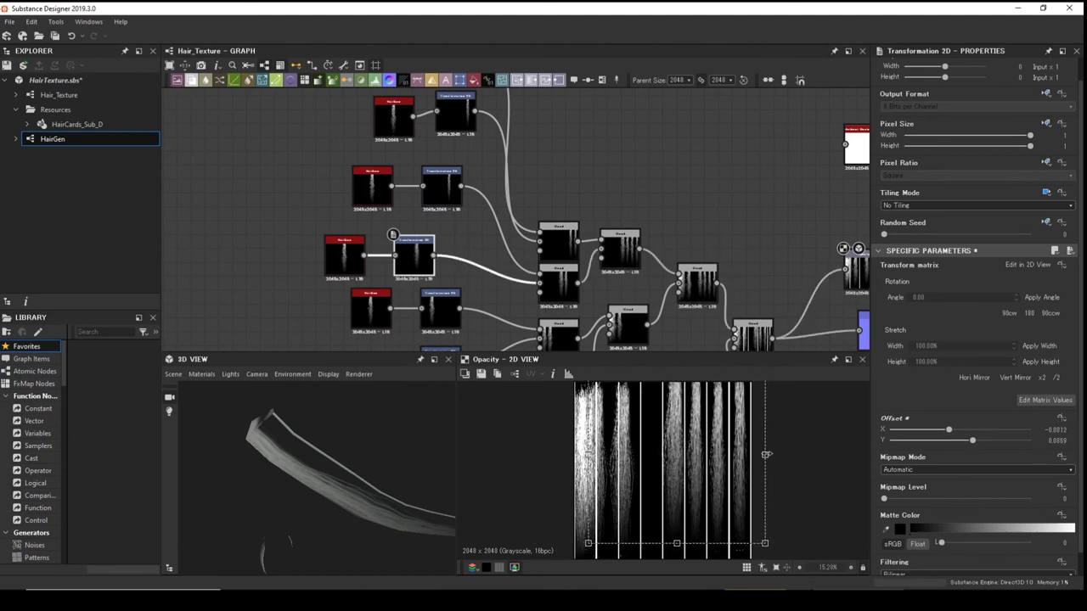
{"action": "left_click_drag", "start_coordinate": [766, 455], "coordinate": [676, 431]}
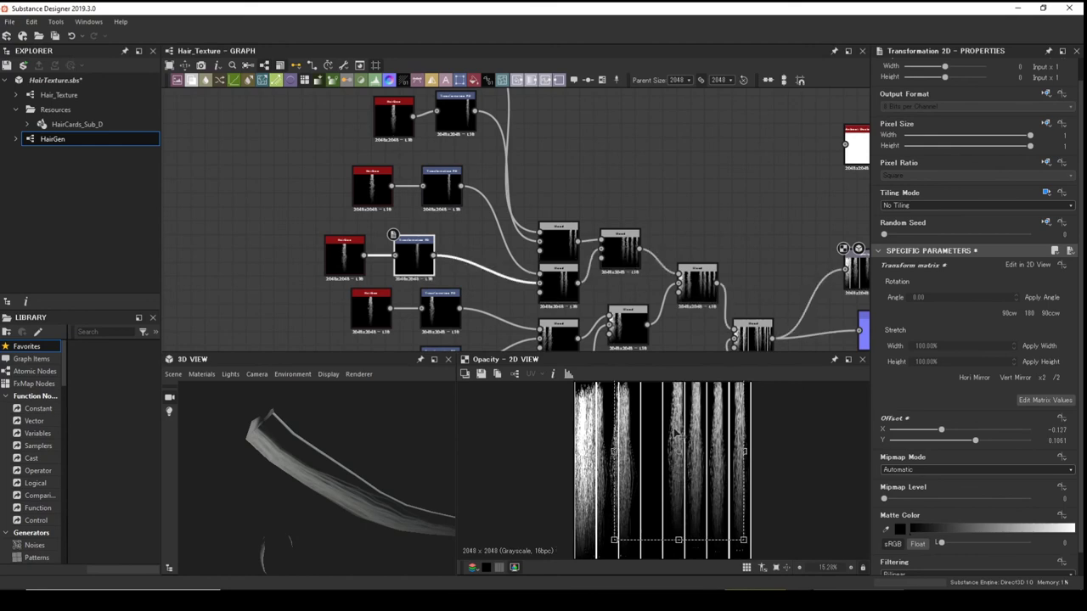
{"action": "left_click_drag", "start_coordinate": [676, 432], "coordinate": [674, 445]}
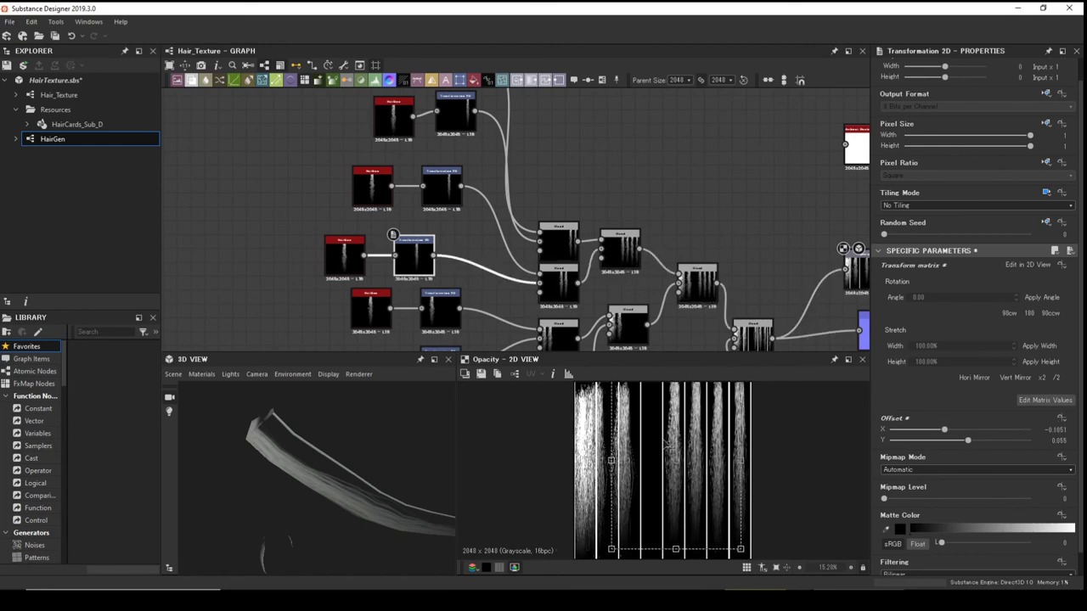
Shift the fifth Transformation 2D strand into the adjacent empty card guide and narrow it, with an X offset of 0.07.
{"action": "left_click", "coordinate": [437, 310]}
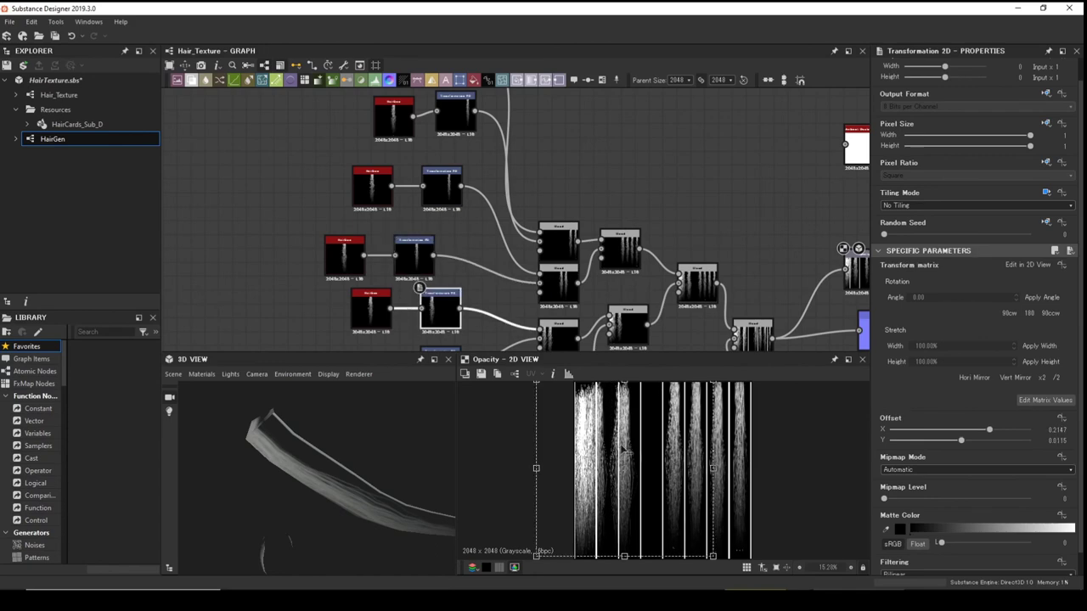
{"action": "left_click_drag", "start_coordinate": [621, 449], "coordinate": [652, 440]}
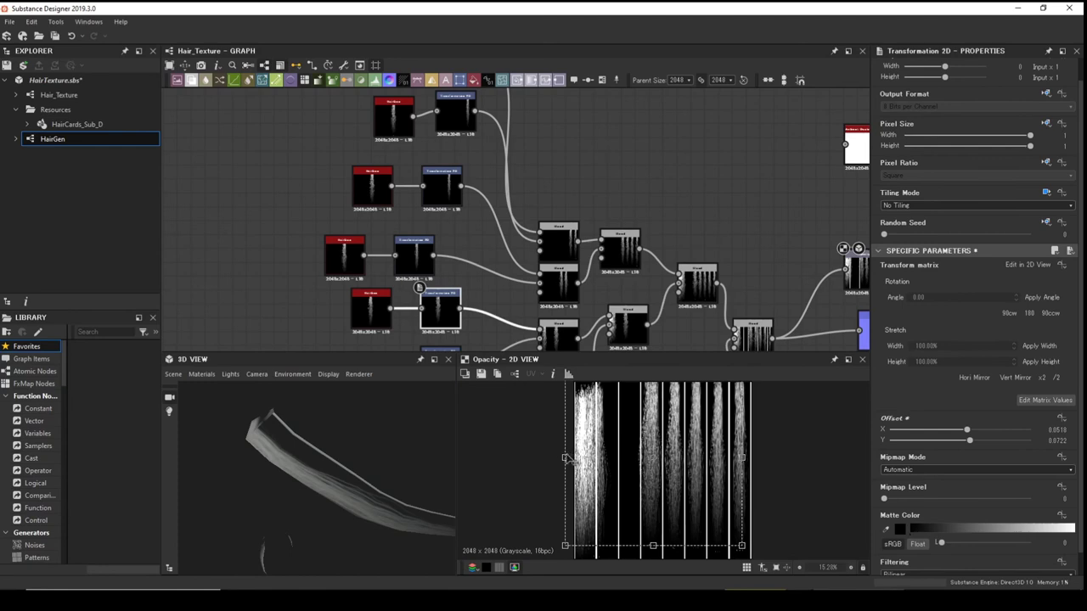
{"action": "left_click_drag", "start_coordinate": [566, 457], "coordinate": [648, 443]}
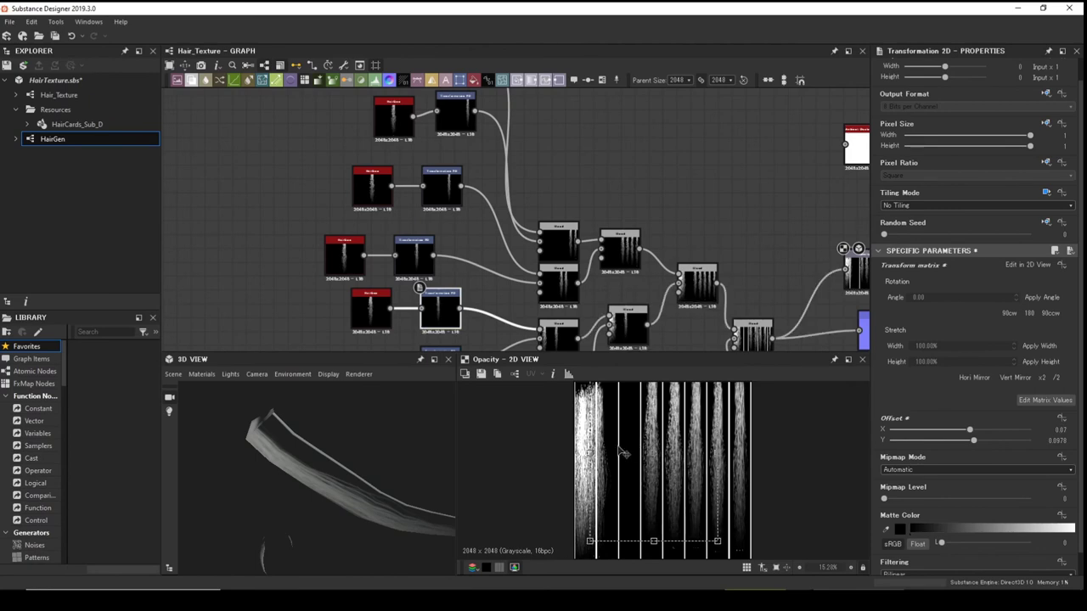
Narrow the sixth Transformation 2D strand and centre it in its own card guide at an X offset of about 0.27.
{"action": "scroll", "coordinate": [701, 473], "scroll_direction": "up", "scroll_amount": 2}
{"action": "scroll", "coordinate": [462, 318], "scroll_direction": "down", "scroll_amount": 2}
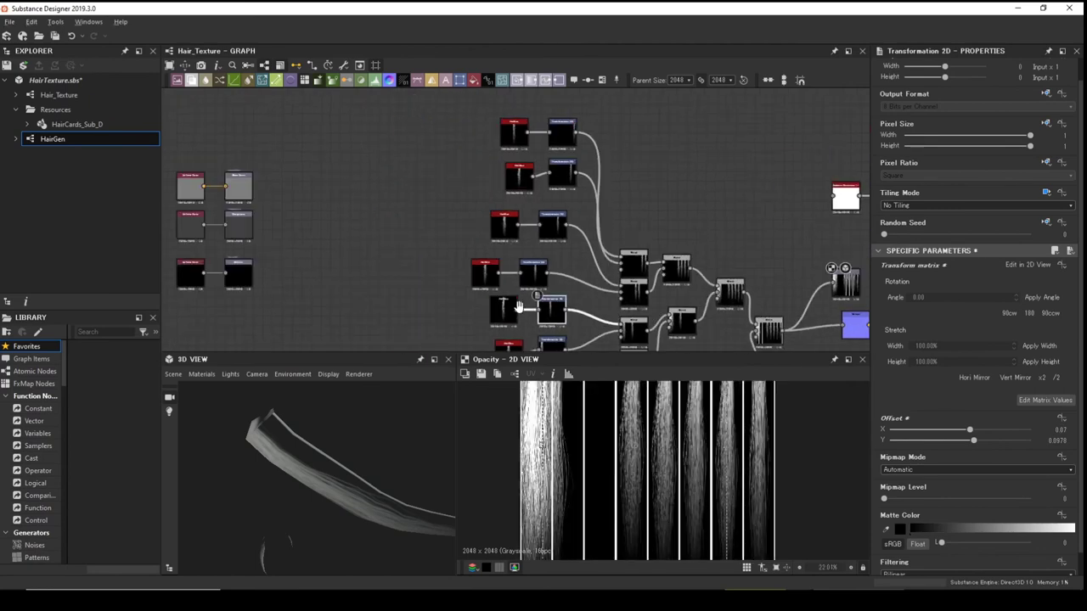
{"action": "middle_click_drag", "start_coordinate": [461, 317], "coordinate": [592, 257]}
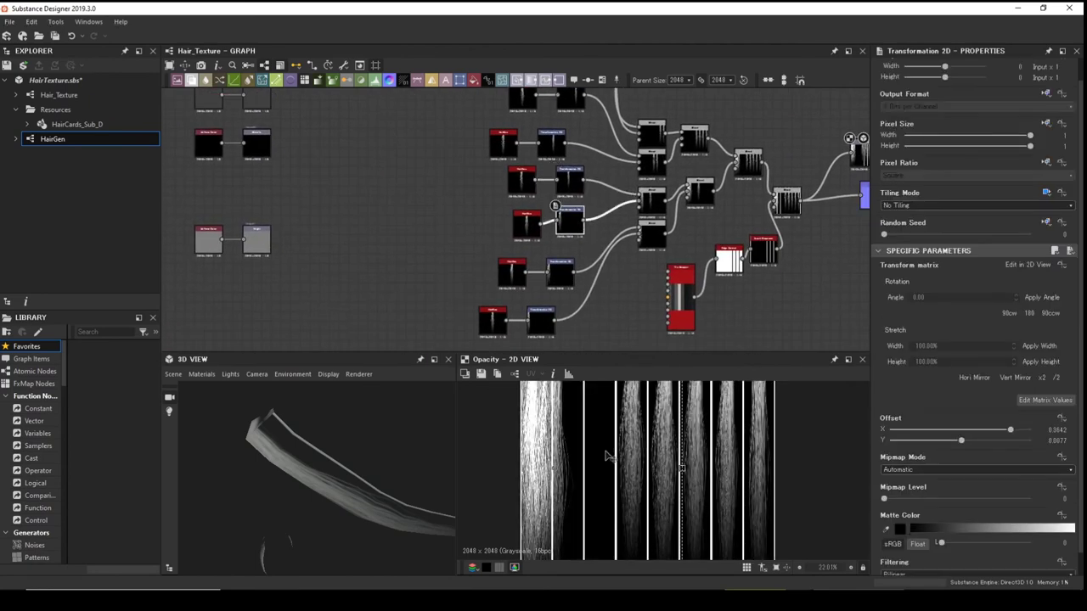
{"action": "left_click_drag", "start_coordinate": [567, 456], "coordinate": [605, 453]}
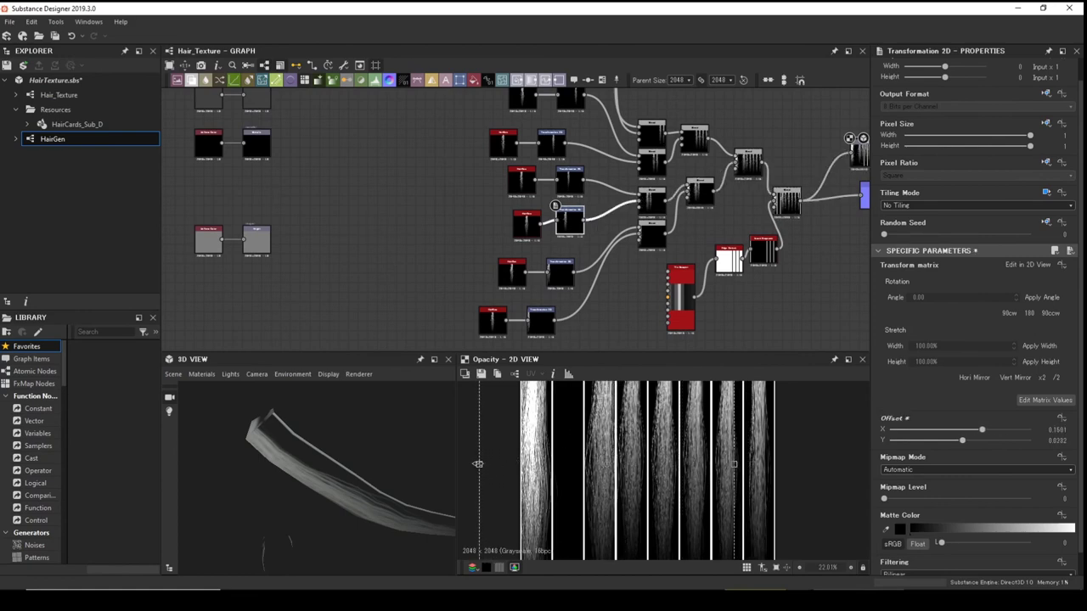
{"action": "left_click_drag", "start_coordinate": [478, 464], "coordinate": [572, 464]}
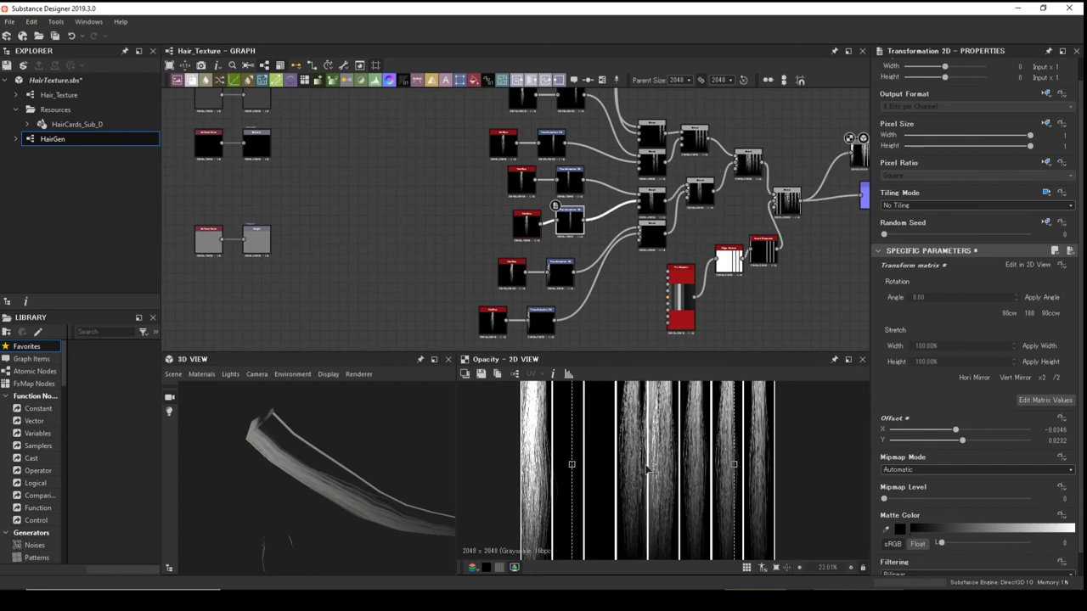
{"action": "left_click_drag", "start_coordinate": [653, 441], "coordinate": [604, 449]}
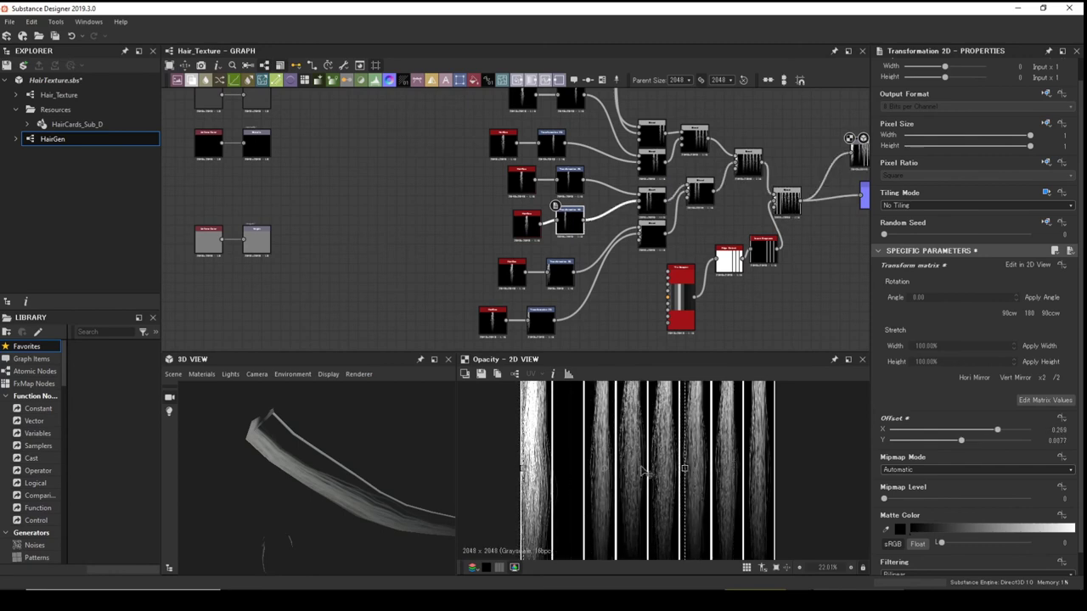
{"action": "middle_click_drag", "start_coordinate": [641, 469], "coordinate": [724, 449]}
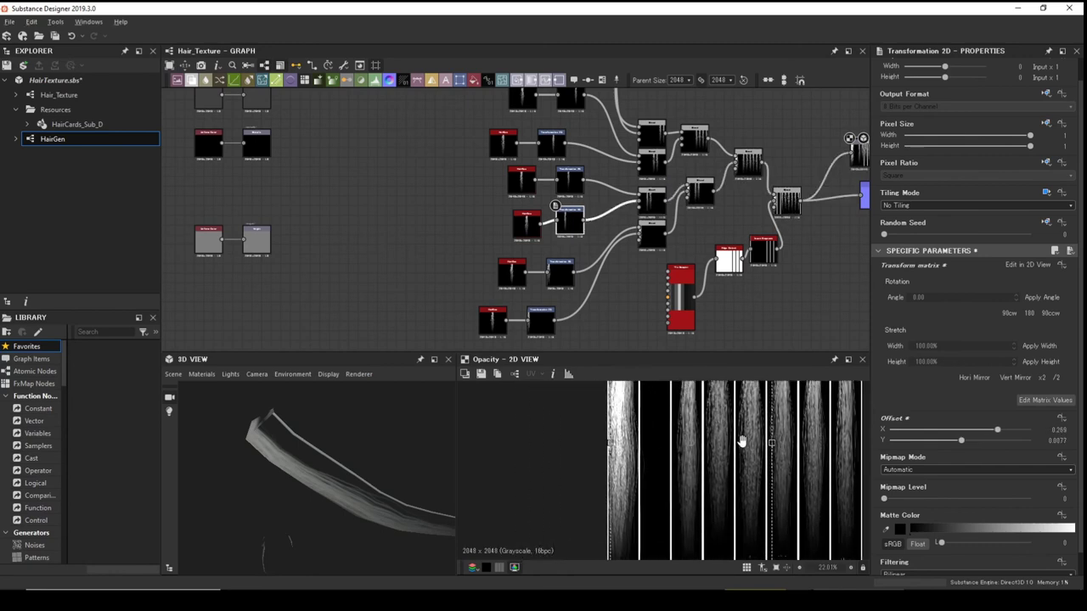
Narrow the seventh Transformation 2D strand and fit it into the second-to-last card guide at an X offset of about 0.41.
{"action": "double_click", "coordinate": [559, 273]}
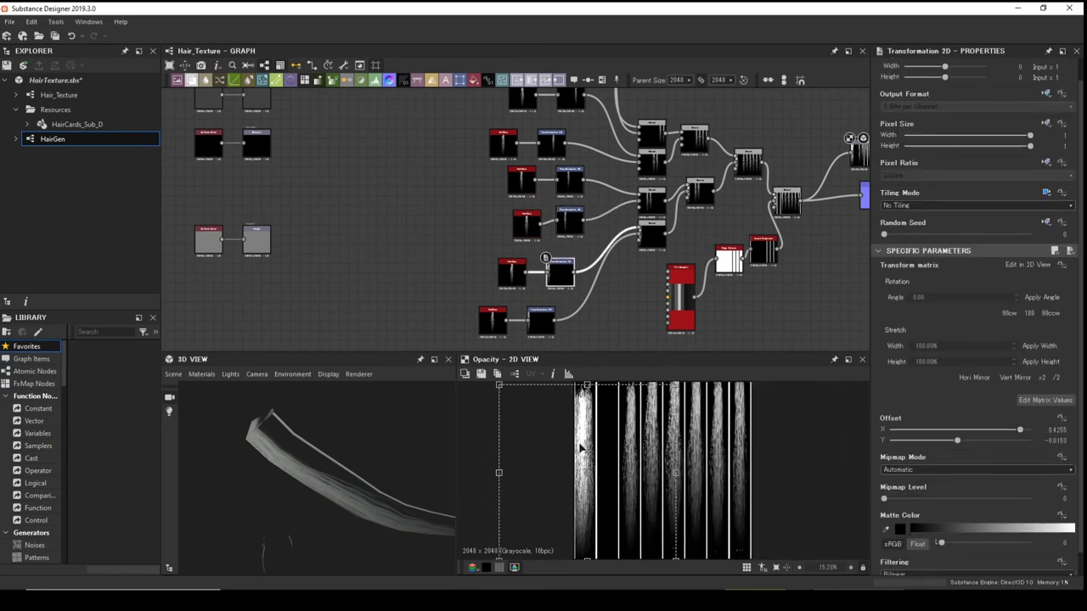
{"action": "left_click_drag", "start_coordinate": [581, 448], "coordinate": [601, 423]}
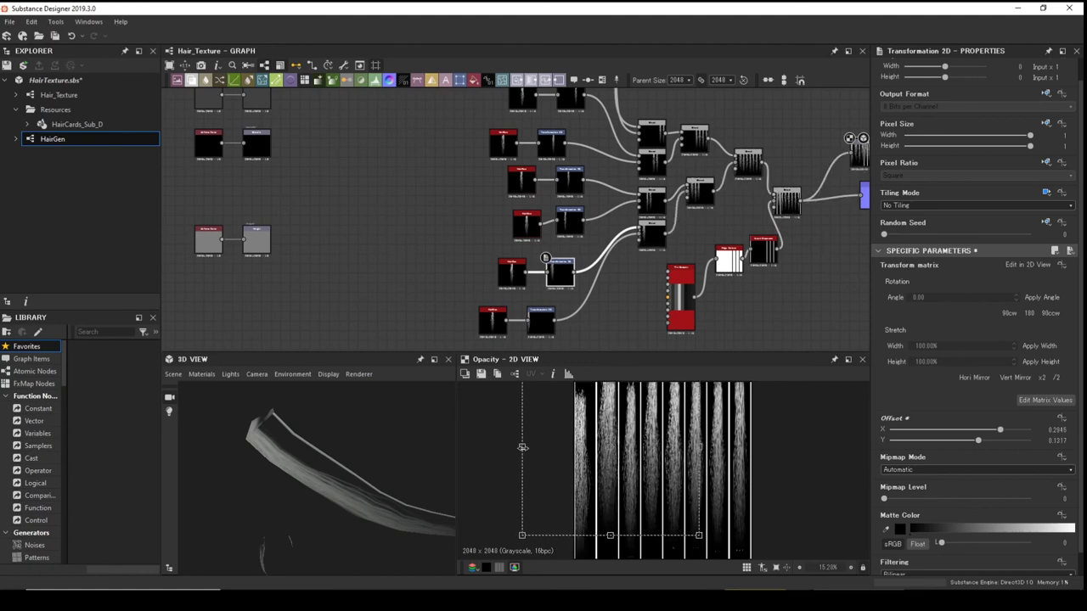
{"action": "left_click_drag", "start_coordinate": [522, 448], "coordinate": [569, 448]}
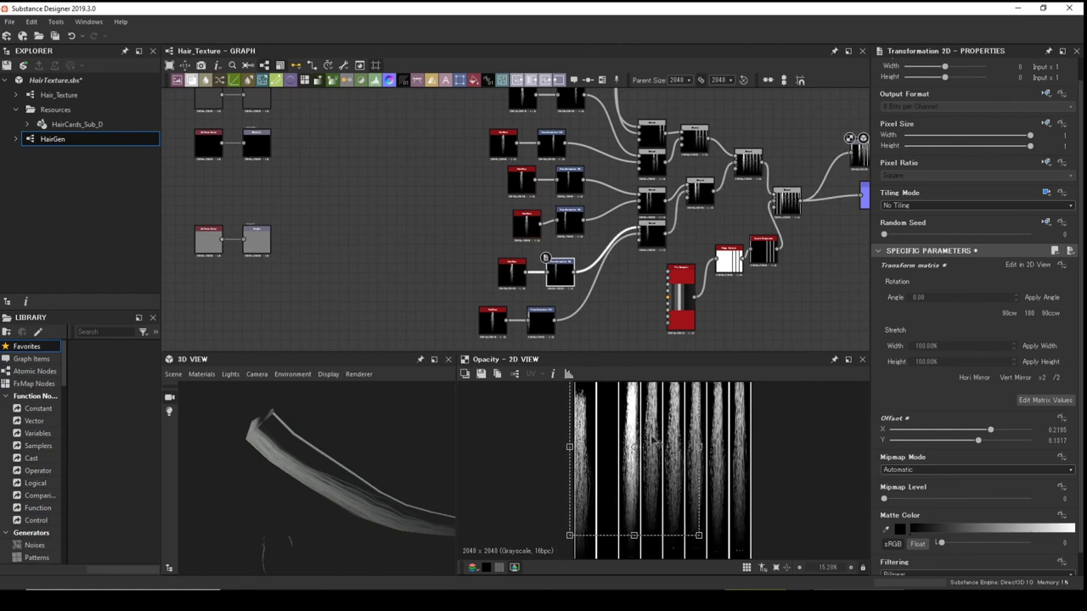
{"action": "mouse_move", "coordinate": [654, 441]}
{"action": "left_mouse_down"}
{"action": "mouse_move", "coordinate": [638, 439]}
{"action": "mouse_move", "coordinate": [659, 440]}
{"action": "mouse_move", "coordinate": [645, 431]}
{"action": "left_mouse_up"}
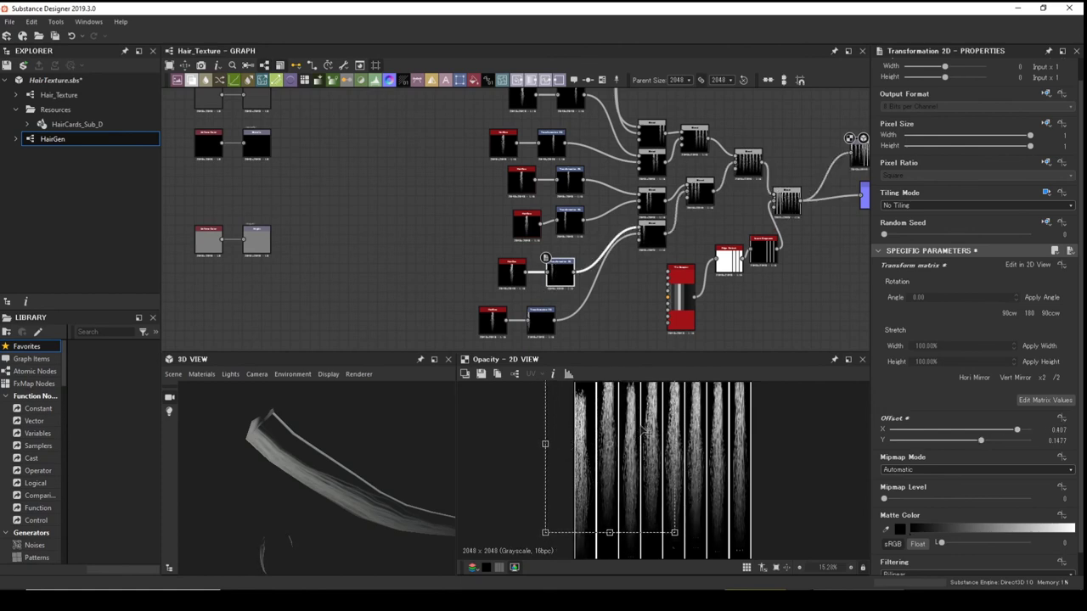
Raise and narrow the eighth Transformation 2D strand so it fits the last card guide, at an X offset of about 0.61.
{"action": "left_click", "coordinate": [530, 322]}
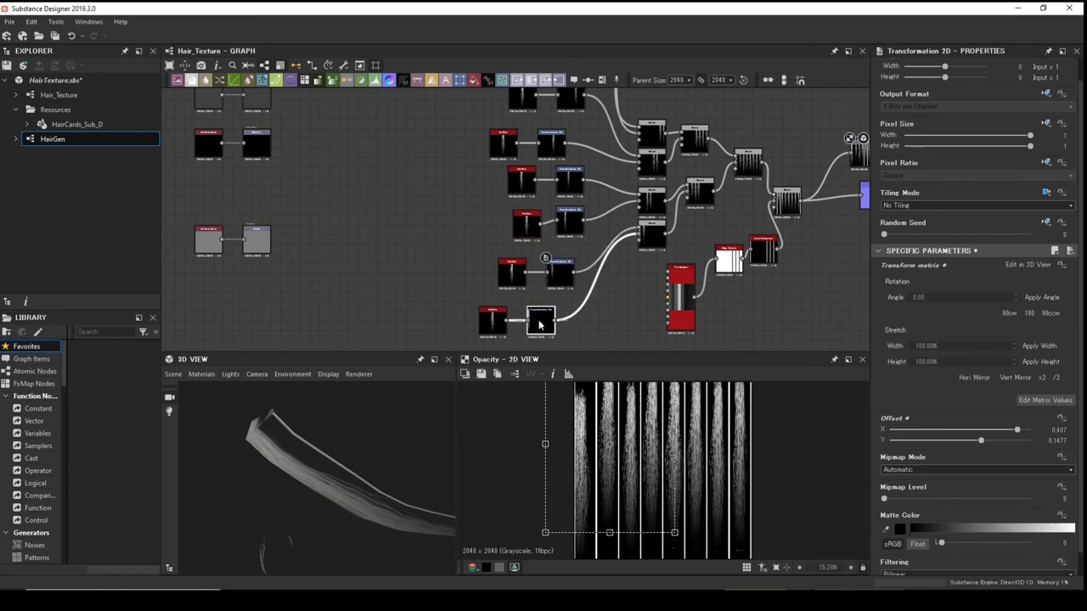
{"action": "left_click_drag", "start_coordinate": [582, 463], "coordinate": [589, 425]}
{"action": "left_click_drag", "start_coordinate": [499, 442], "coordinate": [624, 430]}
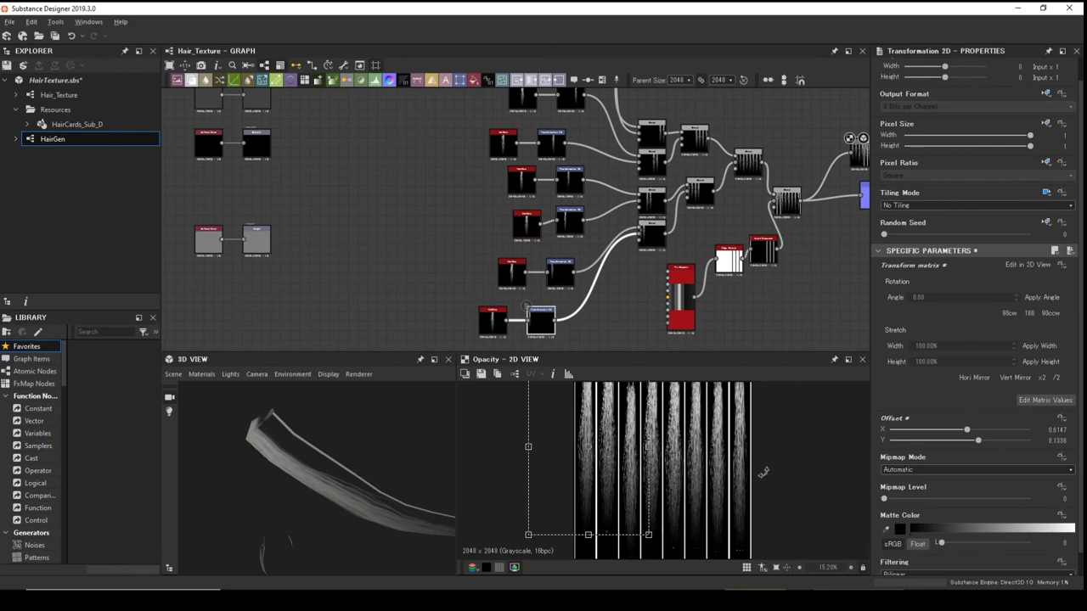
Adjust the sixth Transformation 2D strand vertically within its card guide to a Y offset of about 0.08.
{"action": "scroll", "coordinate": [735, 467], "scroll_direction": "up", "scroll_amount": 2}
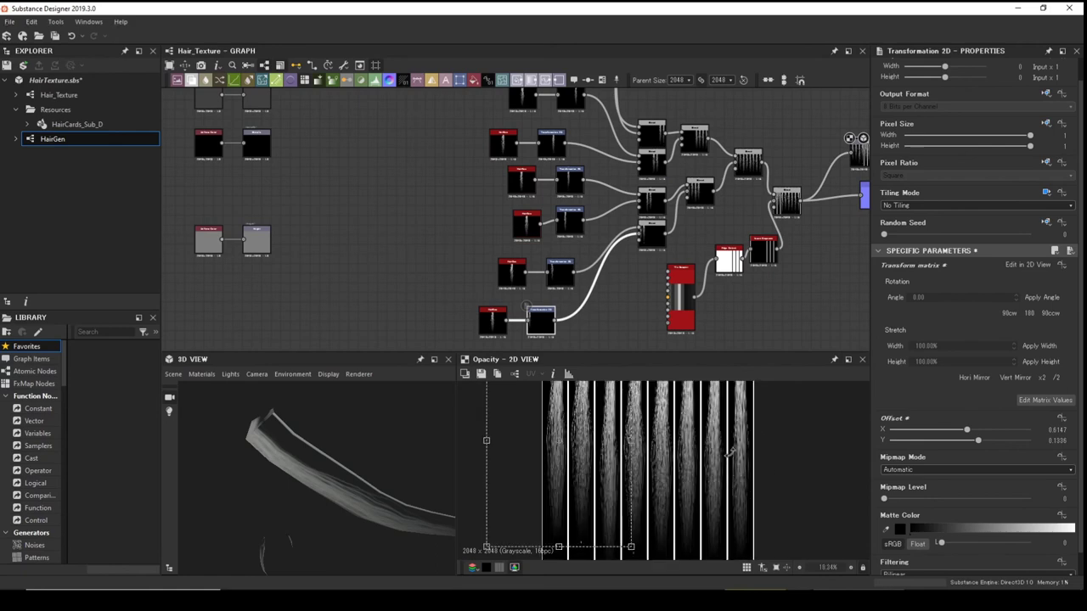
{"action": "scroll", "coordinate": [739, 445], "scroll_direction": "down", "scroll_amount": 2}
{"action": "left_click", "coordinate": [569, 221]}
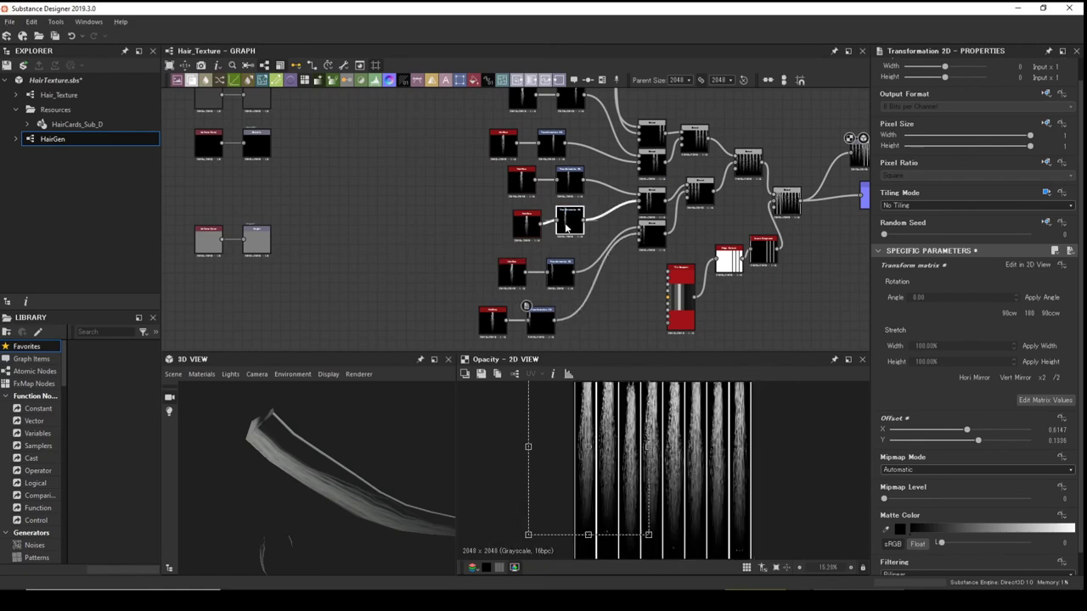
{"action": "left_click_drag", "start_coordinate": [630, 423], "coordinate": [634, 422]}
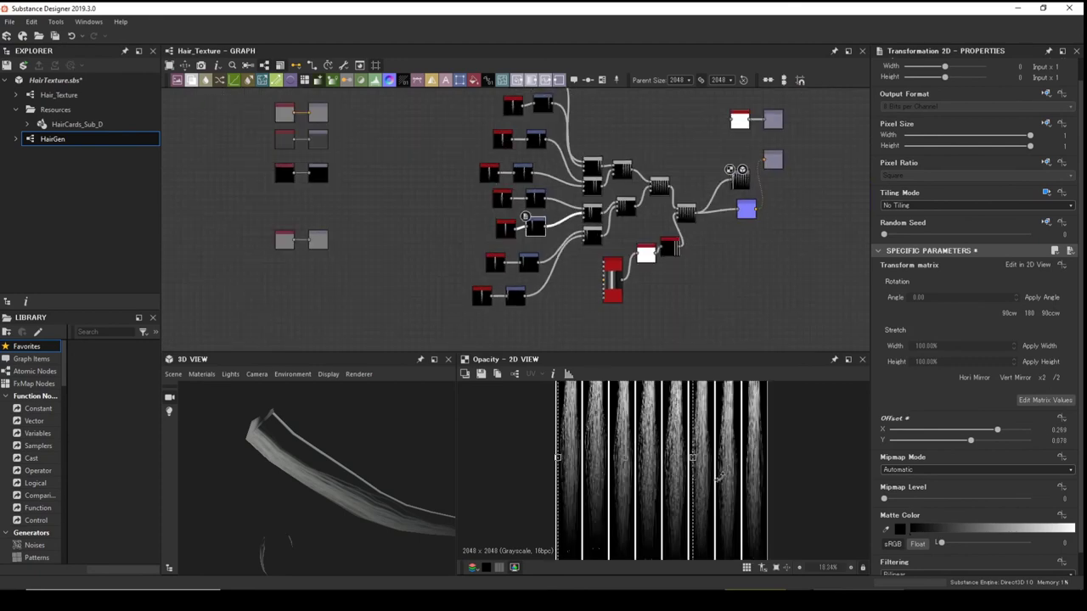
{"action": "left_click_drag", "start_coordinate": [399, 463], "coordinate": [278, 522]}
{"action": "scroll", "coordinate": [329, 490], "scroll_direction": "up", "scroll_amount": 3}
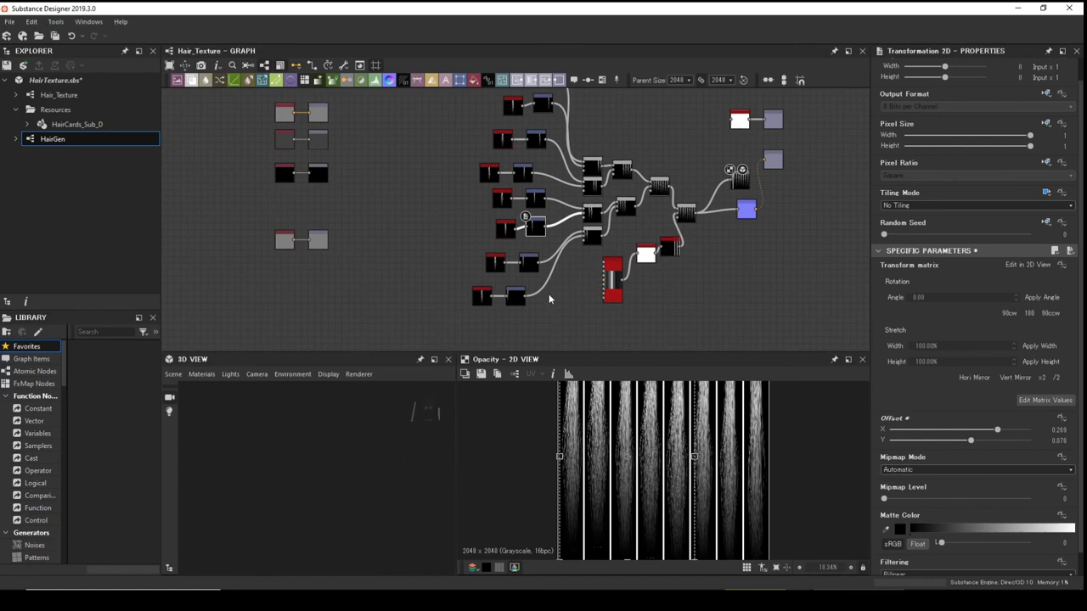
{"action": "left_click_drag", "start_coordinate": [379, 466], "coordinate": [357, 485]}
{"action": "scroll", "coordinate": [635, 280], "scroll_direction": "up", "scroll_amount": 5}
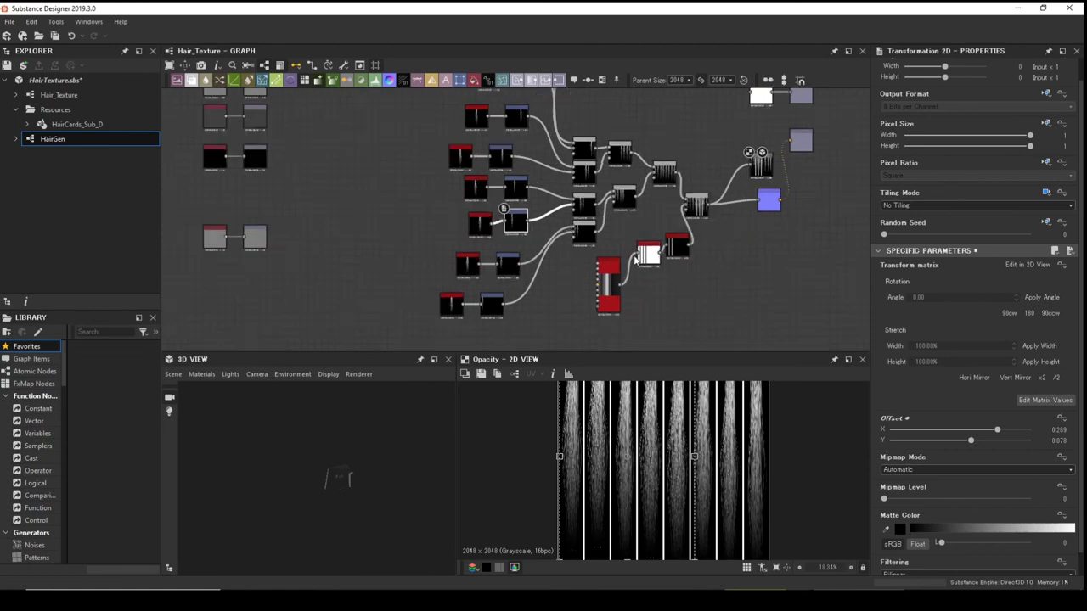
Set the Tile Sampler's Global Opacity to 0 to remove the card guide lines from the blended hair texture.
{"action": "middle_click_drag", "start_coordinate": [550, 305], "coordinate": [572, 269]}
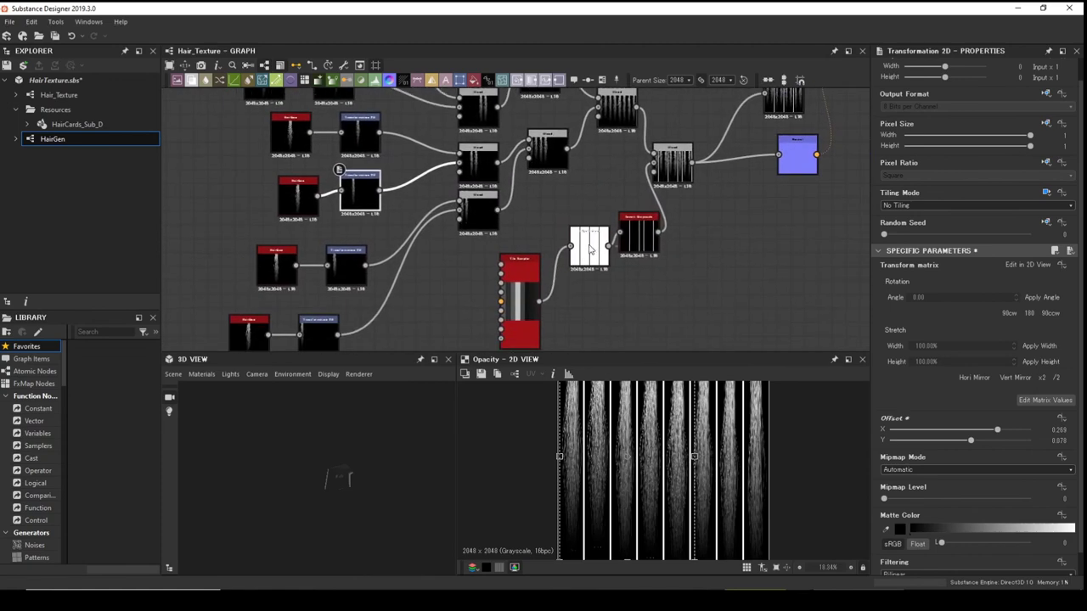
{"action": "left_click", "coordinate": [639, 235]}
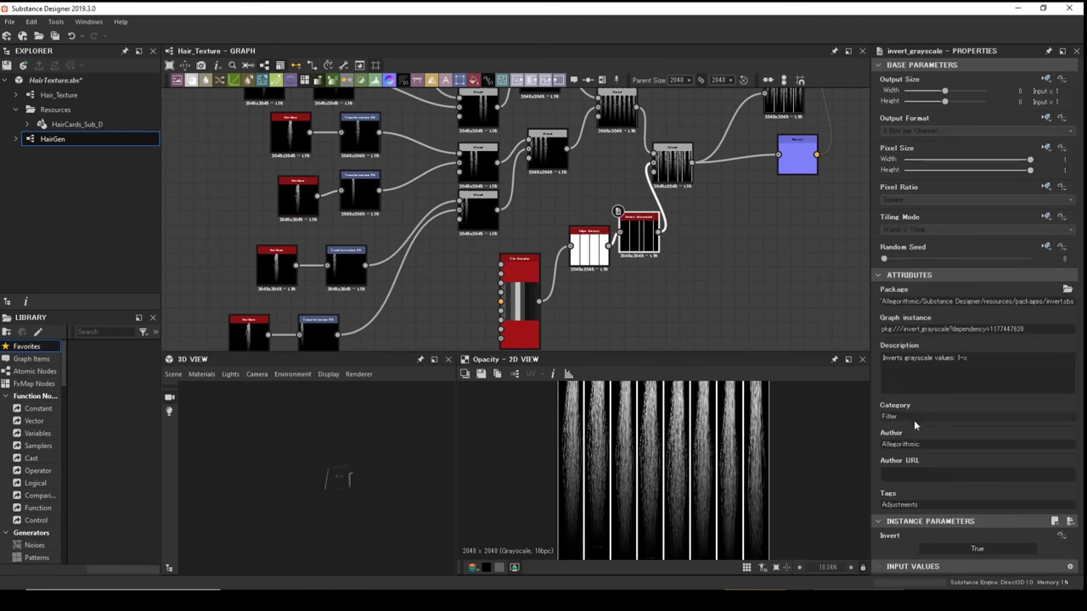
{"action": "left_click", "coordinate": [591, 248]}
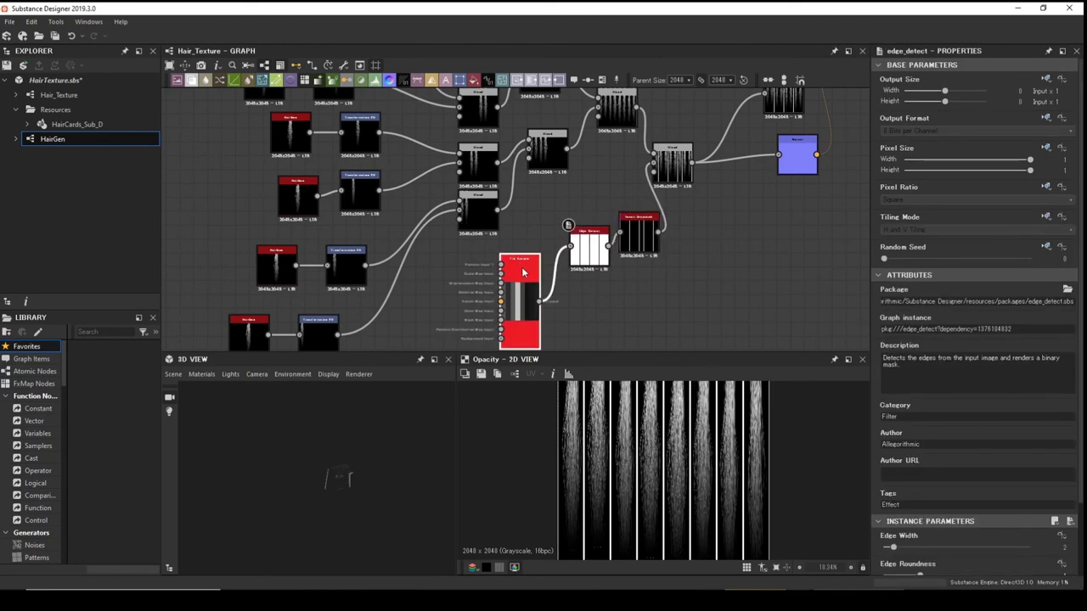
{"action": "left_click", "coordinate": [520, 297]}
{"action": "scroll", "coordinate": [967, 420], "scroll_direction": "down", "scroll_amount": 10}
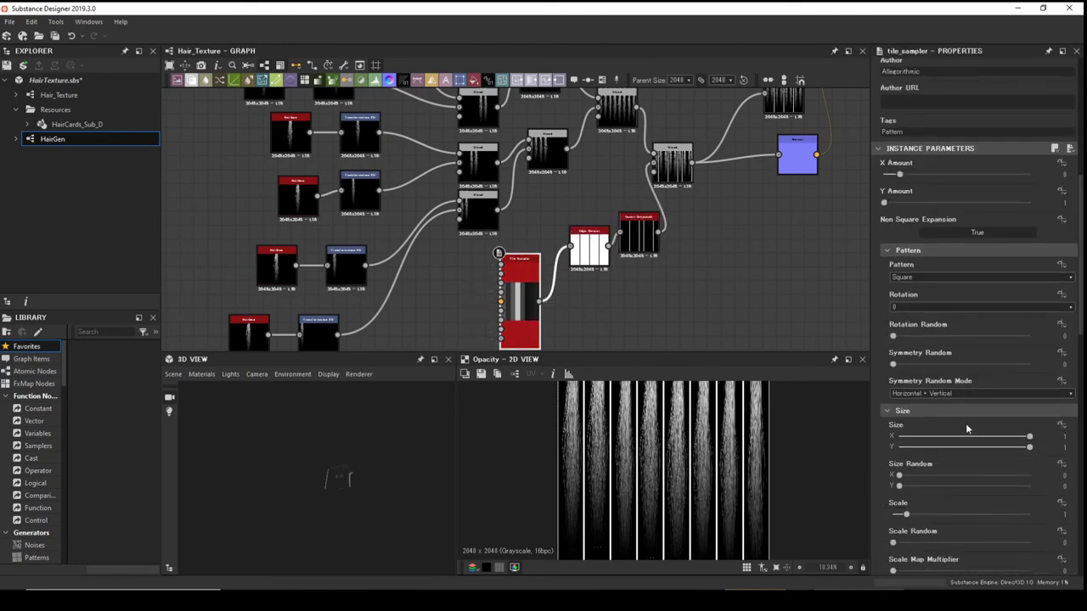
{"action": "scroll", "coordinate": [965, 425], "scroll_direction": "down", "scroll_amount": 10}
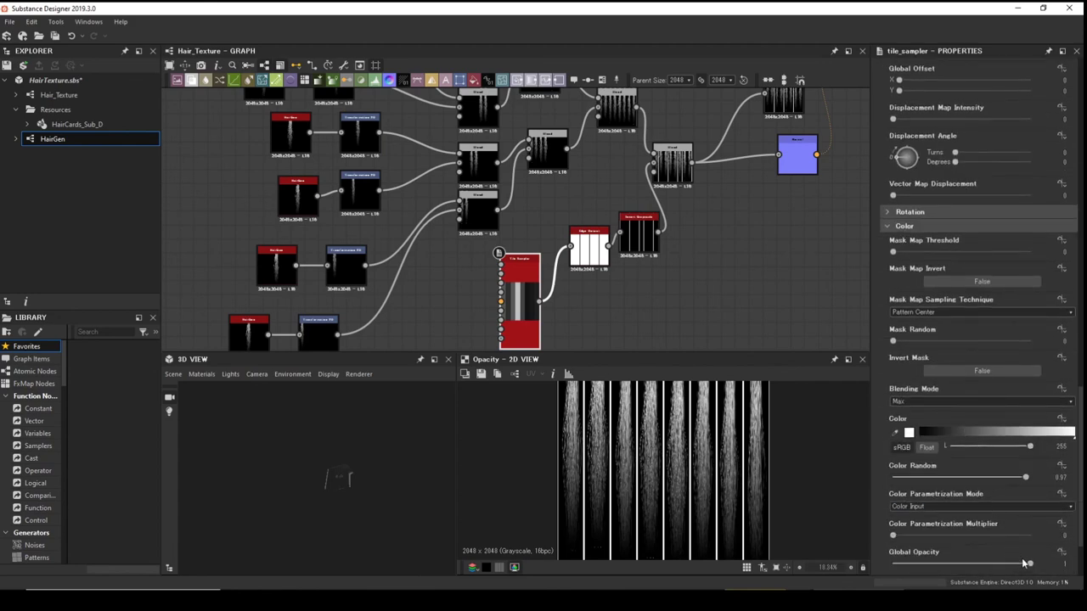
{"action": "left_click_drag", "start_coordinate": [1025, 563], "coordinate": [812, 577]}
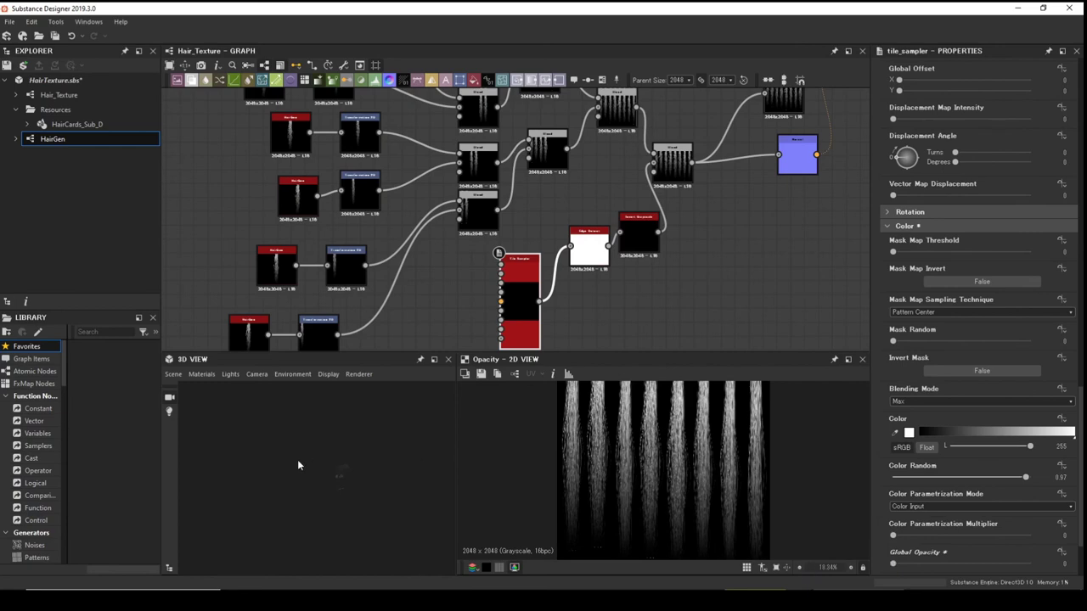
{"action": "left_click_drag", "start_coordinate": [317, 482], "coordinate": [356, 473]}
{"action": "mouse_move", "coordinate": [314, 508]}
{"action": "left_mouse_down"}
{"action": "mouse_move", "coordinate": [408, 489]}
{"action": "mouse_move", "coordinate": [284, 483]}
{"action": "mouse_move", "coordinate": [302, 464]}
{"action": "mouse_move", "coordinate": [252, 463]}
{"action": "mouse_move", "coordinate": [320, 473]}
{"action": "mouse_move", "coordinate": [315, 490]}
{"action": "left_mouse_up"}
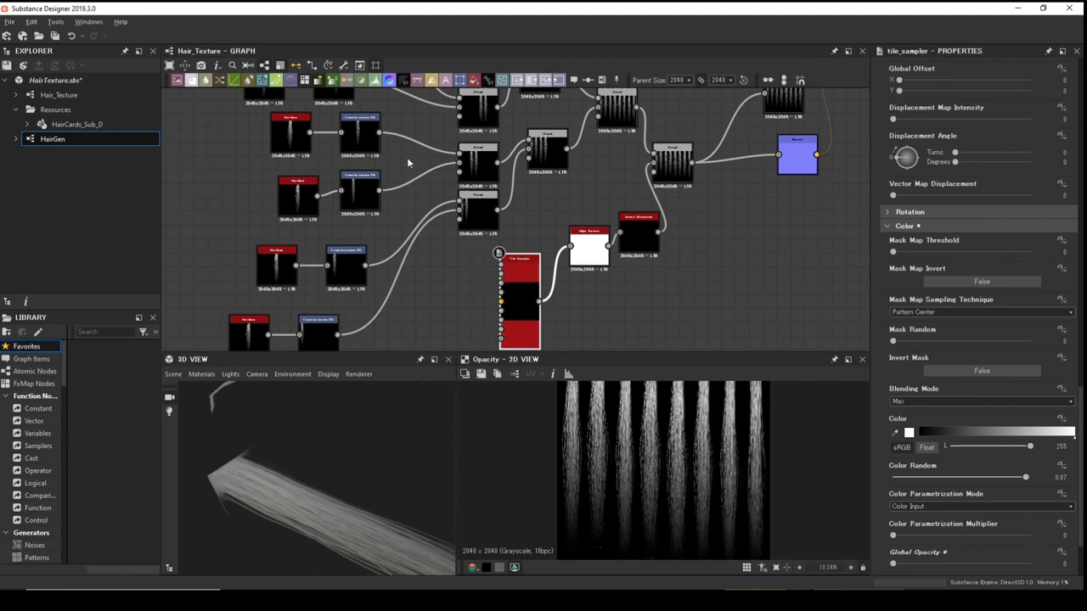
{"action": "middle_click_drag", "start_coordinate": [418, 173], "coordinate": [462, 313]}
{"action": "middle_click_drag", "start_coordinate": [422, 114], "coordinate": [428, 241]}
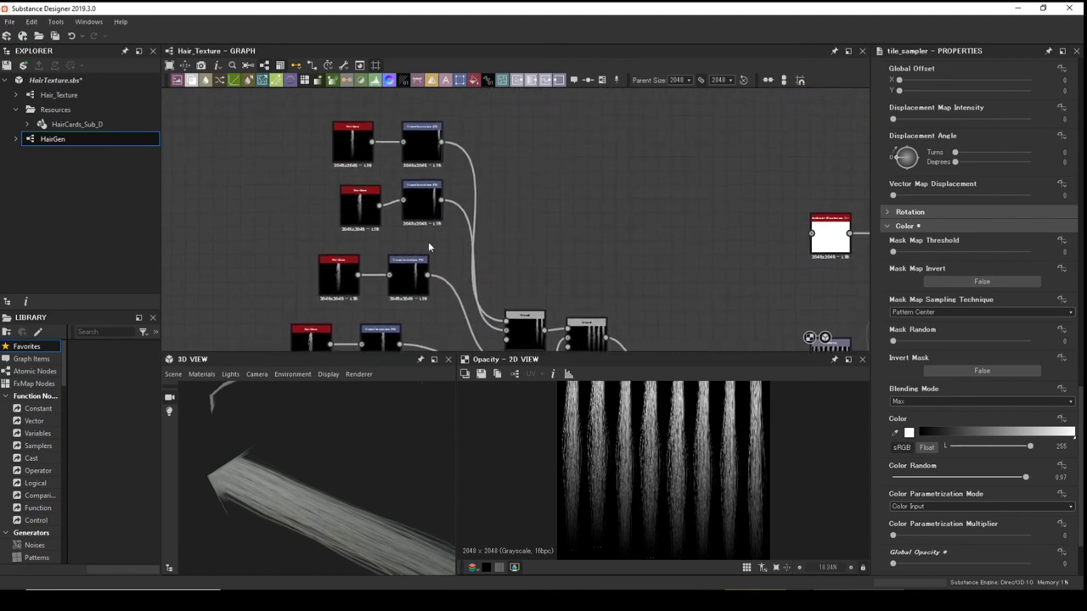
Move the second HairGen and Transformation 2D pair down and the topmost pair up to free space between them.
{"action": "left_click", "coordinate": [429, 197]}
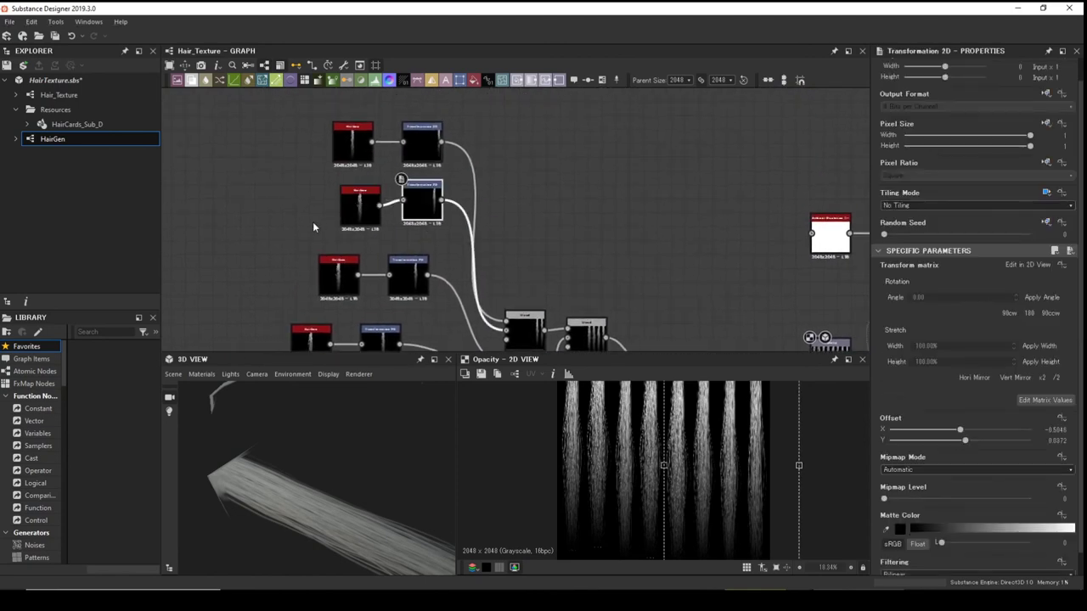
{"action": "mouse_move", "coordinate": [433, 197]}
{"action": "left_mouse_down"}
{"action": "mouse_move", "coordinate": [381, 221]}
{"action": "mouse_move", "coordinate": [416, 210]}
{"action": "left_mouse_up"}
{"action": "middle_click_drag", "start_coordinate": [416, 210], "coordinate": [426, 231]}
{"action": "scroll", "coordinate": [725, 433], "scroll_direction": "down", "scroll_amount": 2}
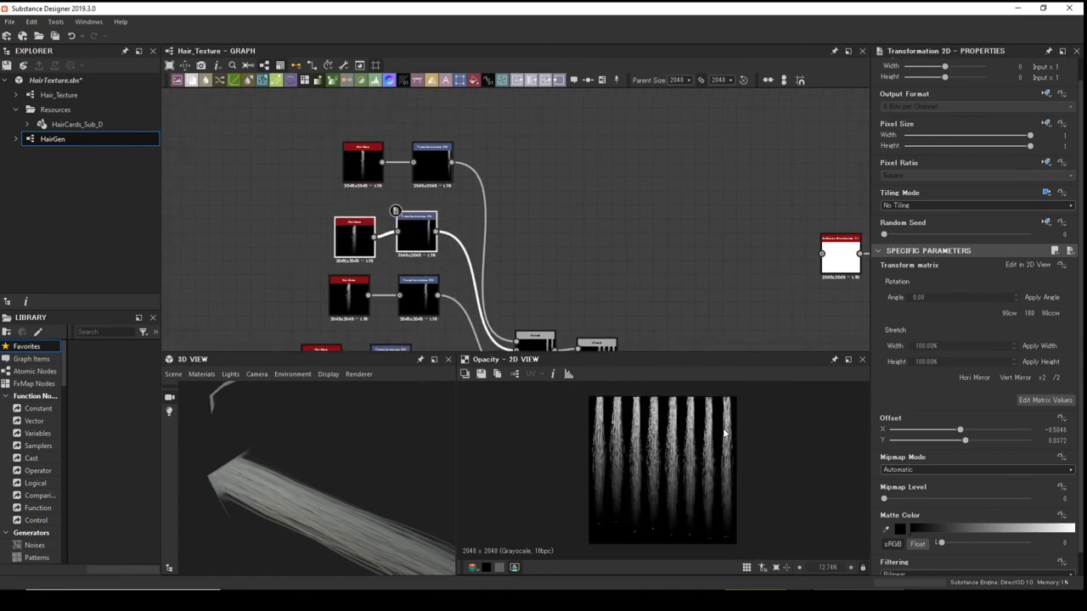
{"action": "left_click", "coordinate": [440, 163]}
{"action": "left_click", "coordinate": [362, 157], "text": "shift"}
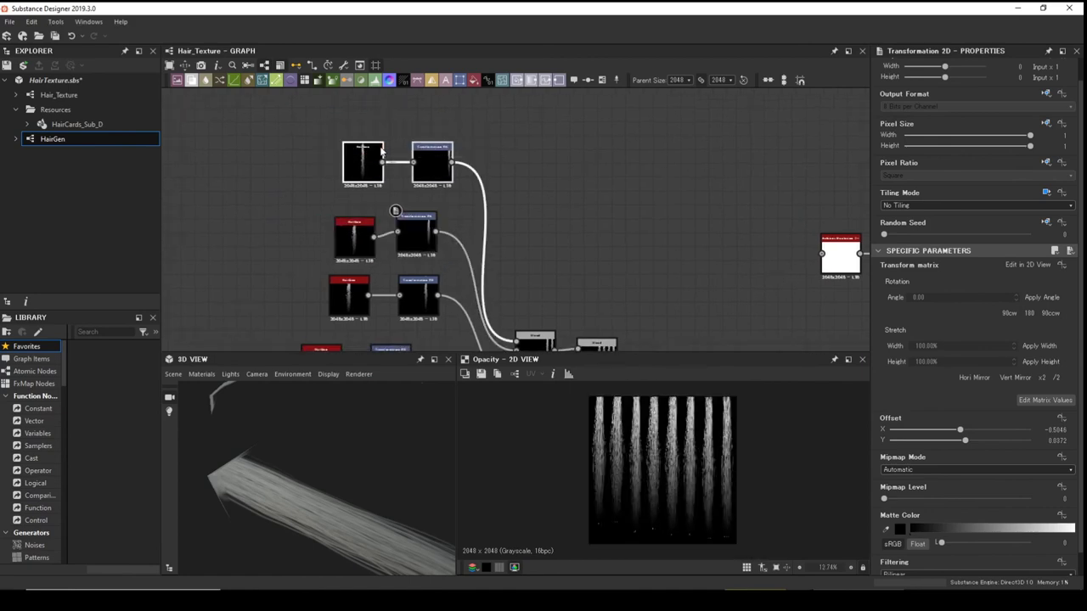
{"action": "left_click_drag", "start_coordinate": [425, 154], "coordinate": [390, 131]}
Insert a Blend node on the topmost Transformation 2D's output link and place it beside that strand.
{"action": "middle_click_drag", "start_coordinate": [653, 327], "coordinate": [602, 290]}
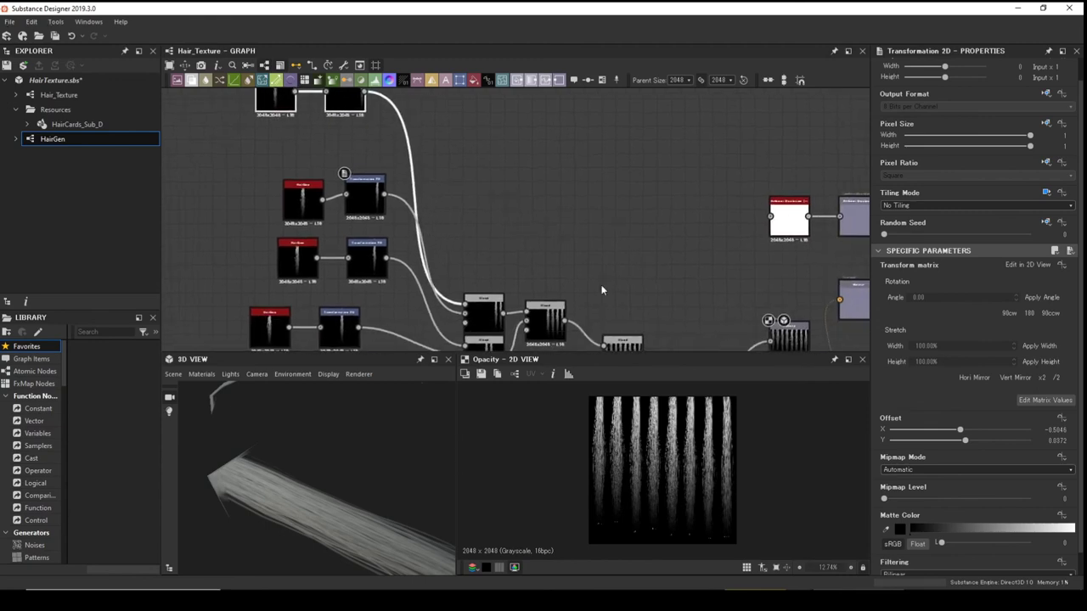
{"action": "scroll", "coordinate": [700, 422], "scroll_direction": "up", "scroll_amount": 5}
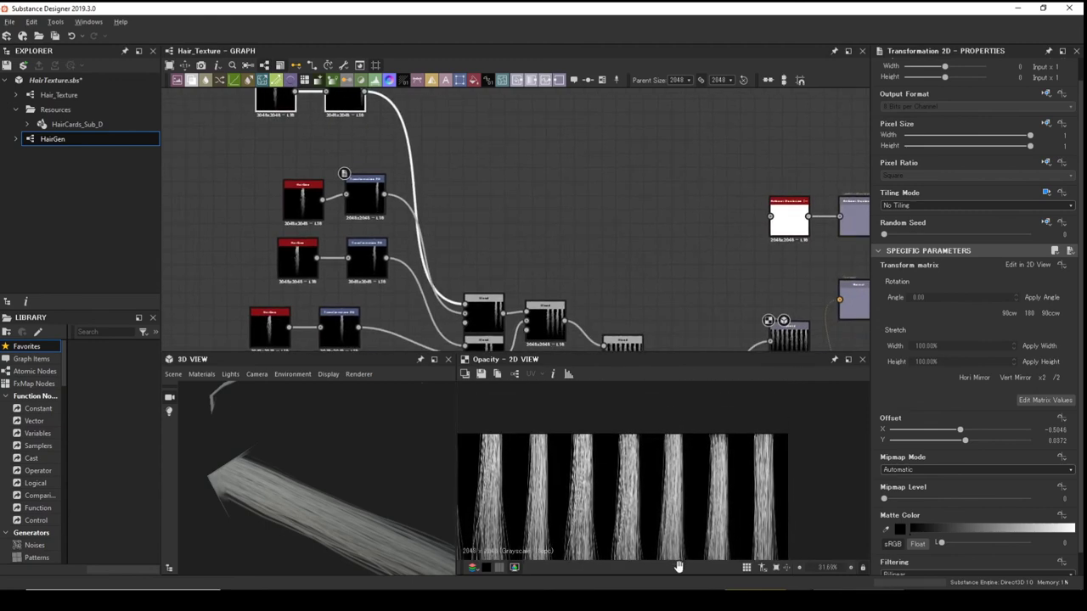
{"action": "middle_click_drag", "start_coordinate": [662, 469], "coordinate": [655, 427]}
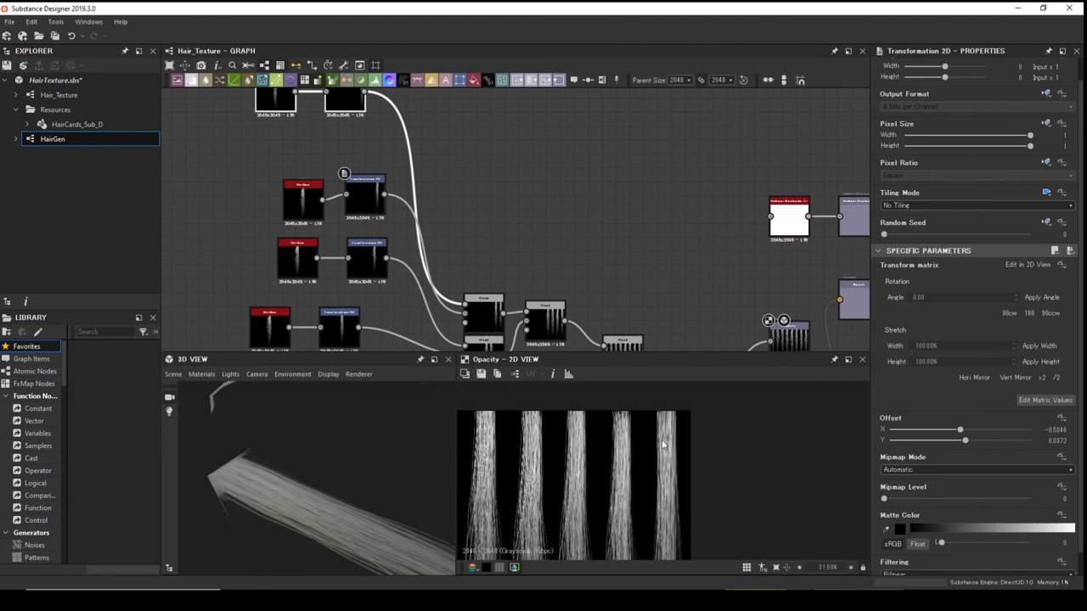
{"action": "middle_click_drag", "start_coordinate": [663, 444], "coordinate": [663, 473]}
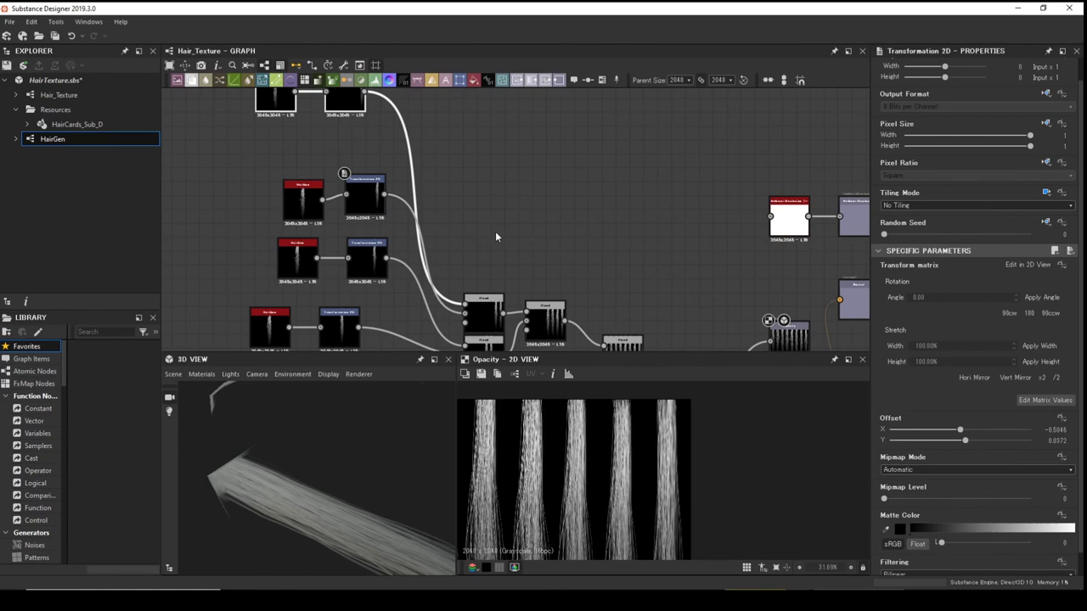
{"action": "middle_click_drag", "start_coordinate": [428, 146], "coordinate": [523, 171]}
{"action": "scroll", "coordinate": [530, 218], "scroll_direction": "up", "scroll_amount": 2}
{"action": "scroll", "coordinate": [558, 224], "scroll_direction": "down", "scroll_amount": 2}
{"action": "middle_click_drag", "start_coordinate": [558, 223], "coordinate": [546, 226]}
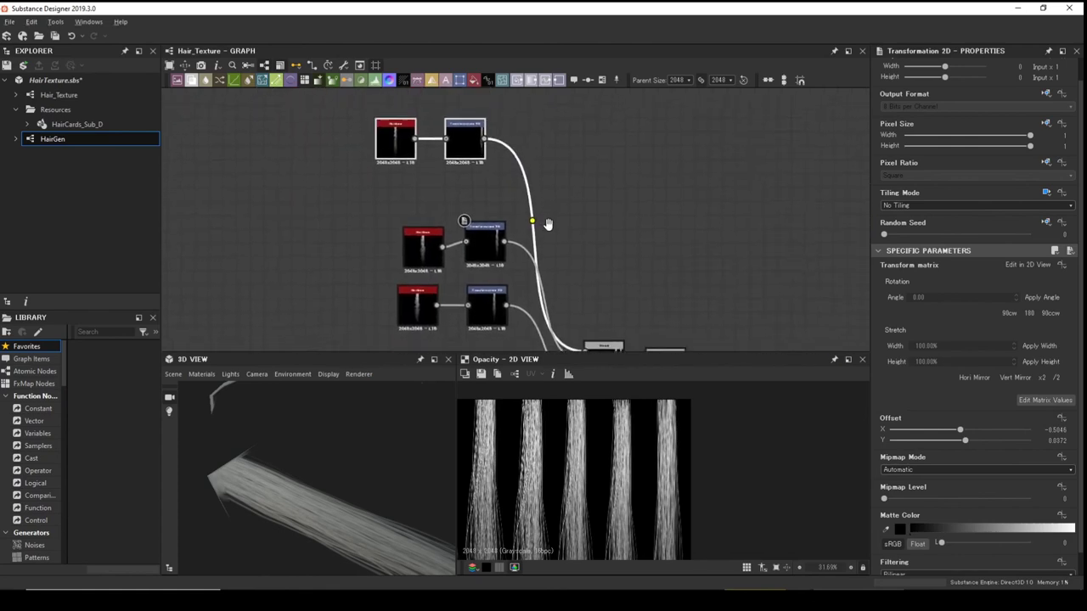
{"action": "scroll", "coordinate": [553, 201], "scroll_direction": "up", "scroll_amount": 3}
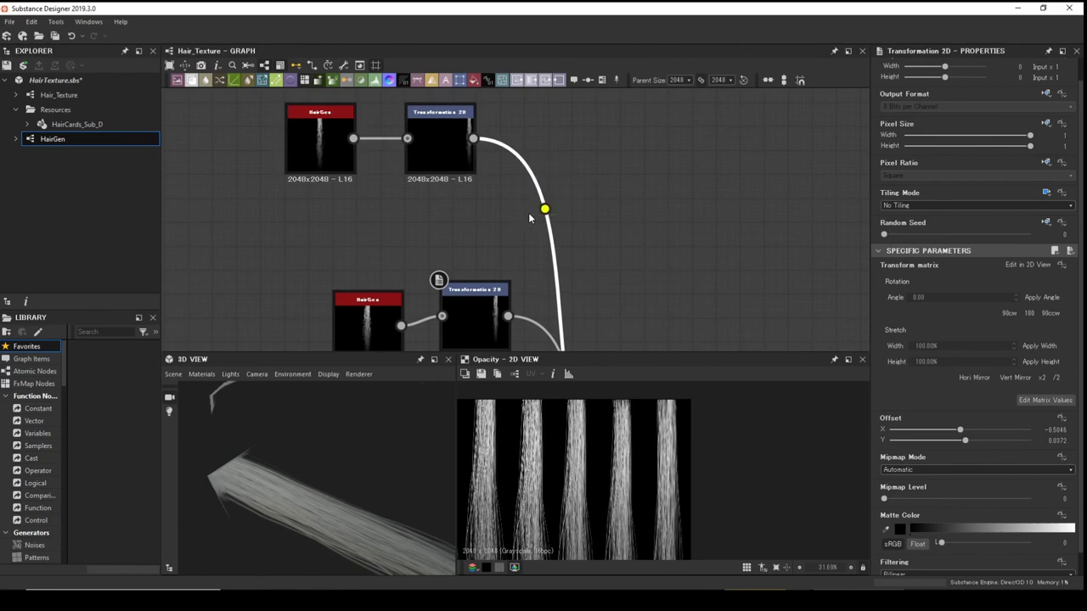
{"action": "key", "text": "space"}
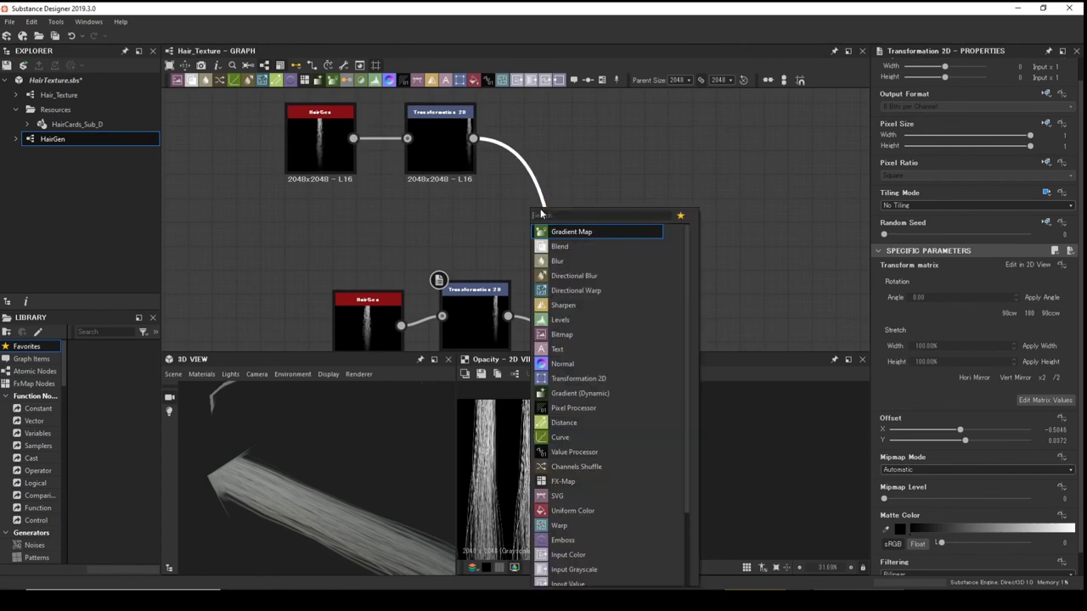
{"action": "left_click", "coordinate": [560, 246]}
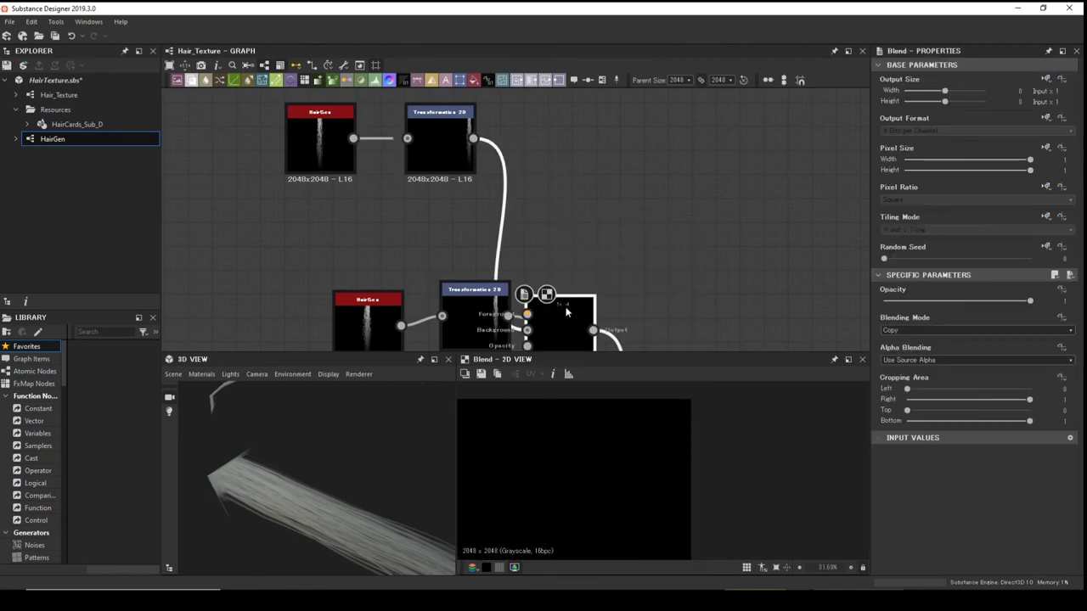
{"action": "left_click_drag", "start_coordinate": [568, 310], "coordinate": [618, 169]}
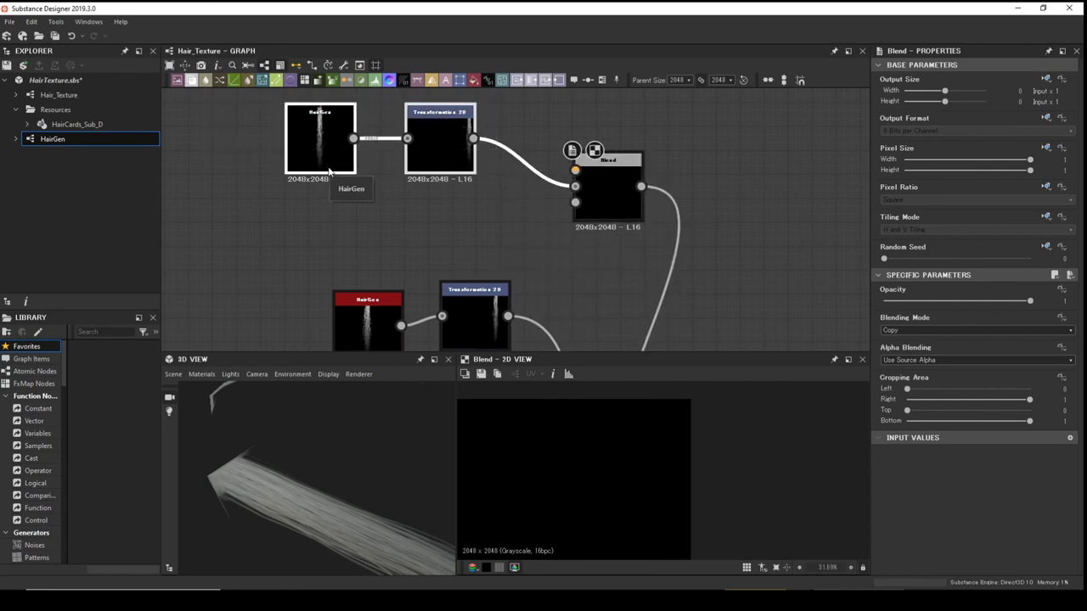
Duplicate the topmost HairGen and Transformation 2D pair into the new Blend's foreground input, and set its blending mode to Add (Linear Dodge).
{"action": "key", "text": "ctrl+d"}
{"action": "left_click_drag", "start_coordinate": [560, 210], "coordinate": [575, 170]}
{"action": "left_click", "coordinate": [601, 170]}
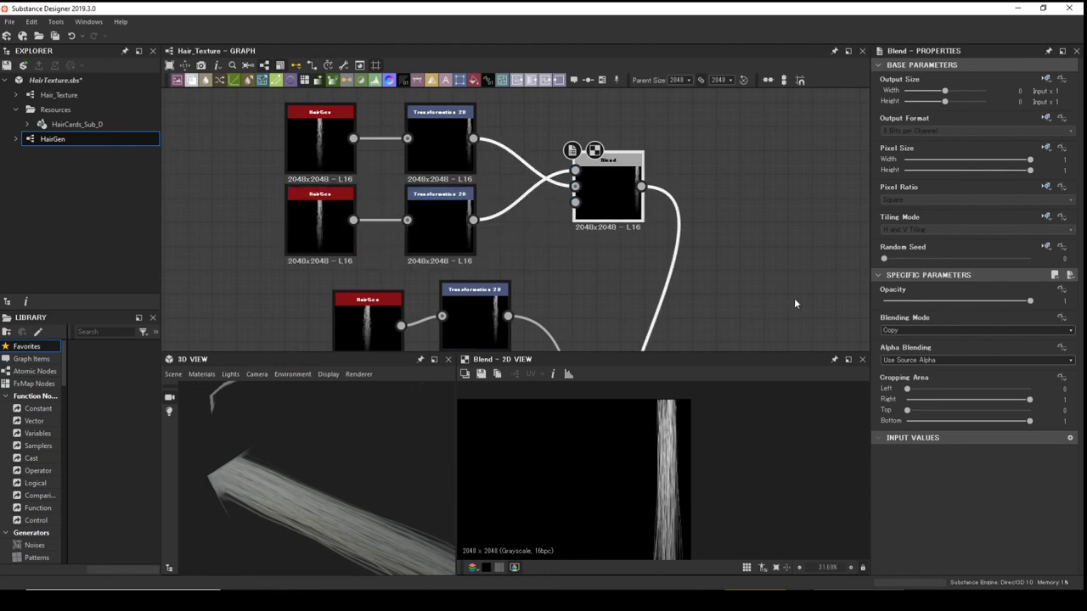
{"action": "left_click", "coordinate": [948, 328]}
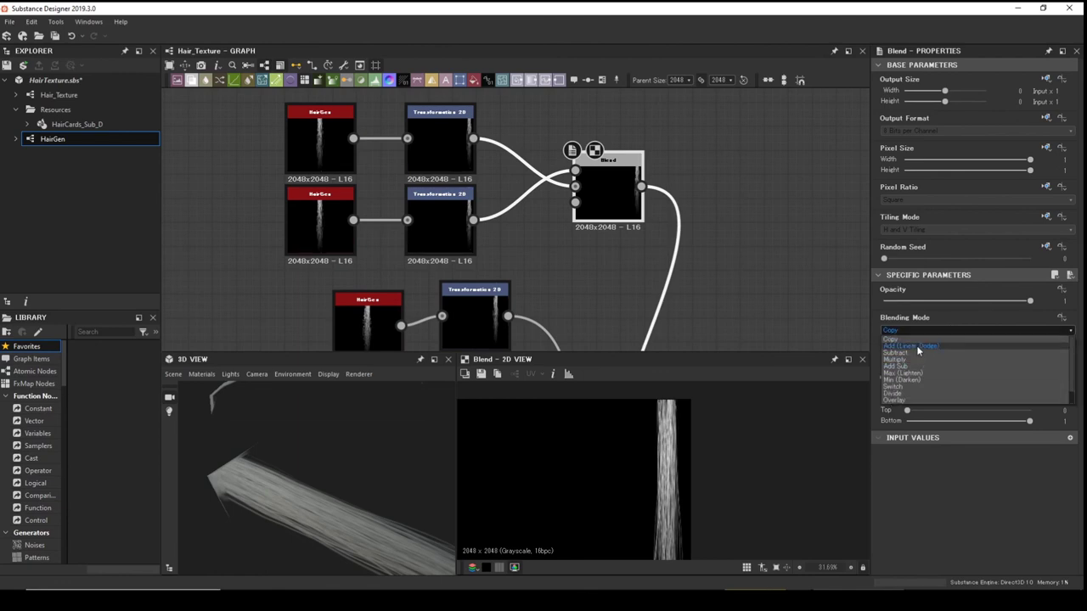
{"action": "left_click", "coordinate": [919, 347]}
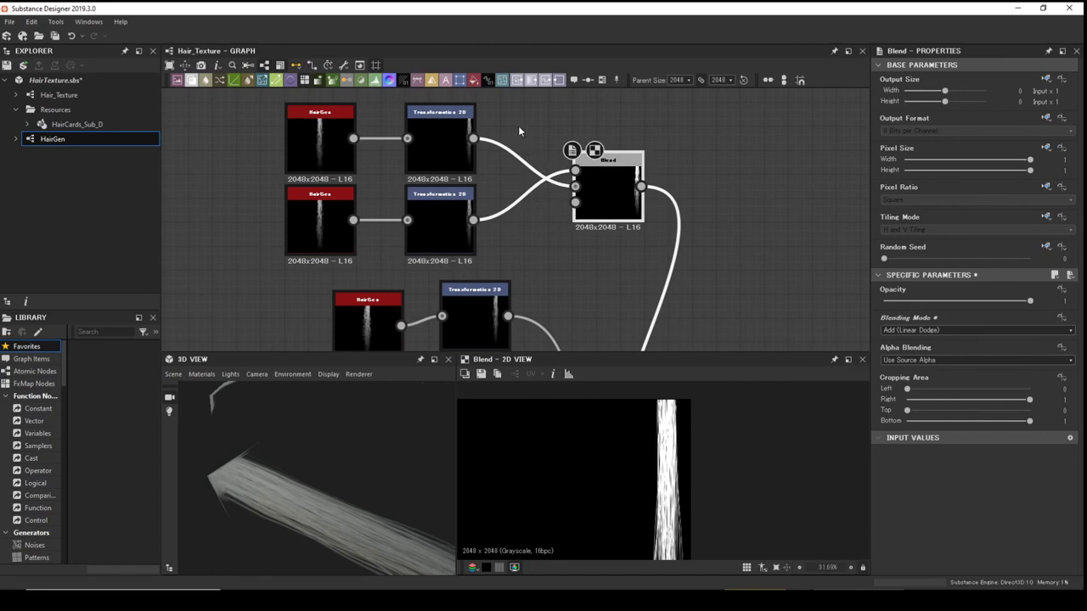
Insert a Curve node between the topmost Transformation 2D and the Blend's background input, aligned with the strand's row.
{"action": "left_click_drag", "start_coordinate": [518, 127], "coordinate": [501, 169]}
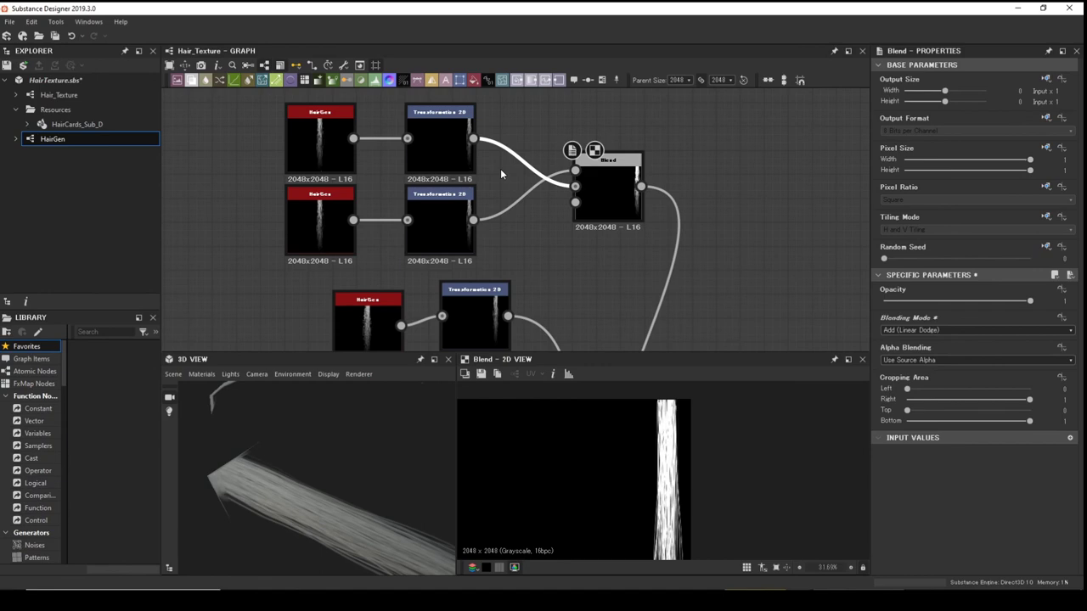
{"action": "key", "text": "space"}
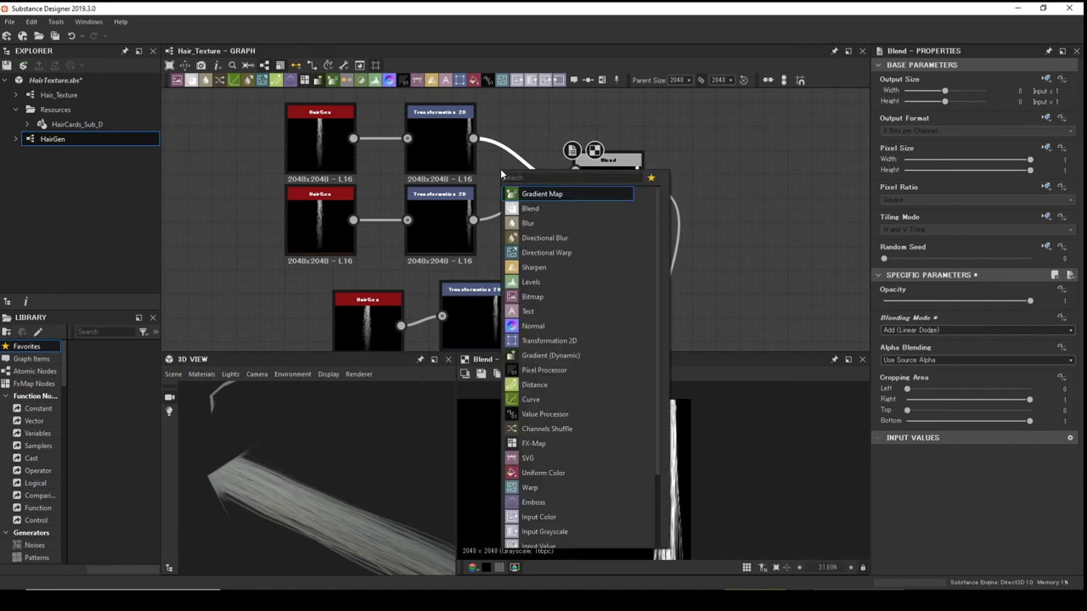
{"action": "type", "text": "cu"}
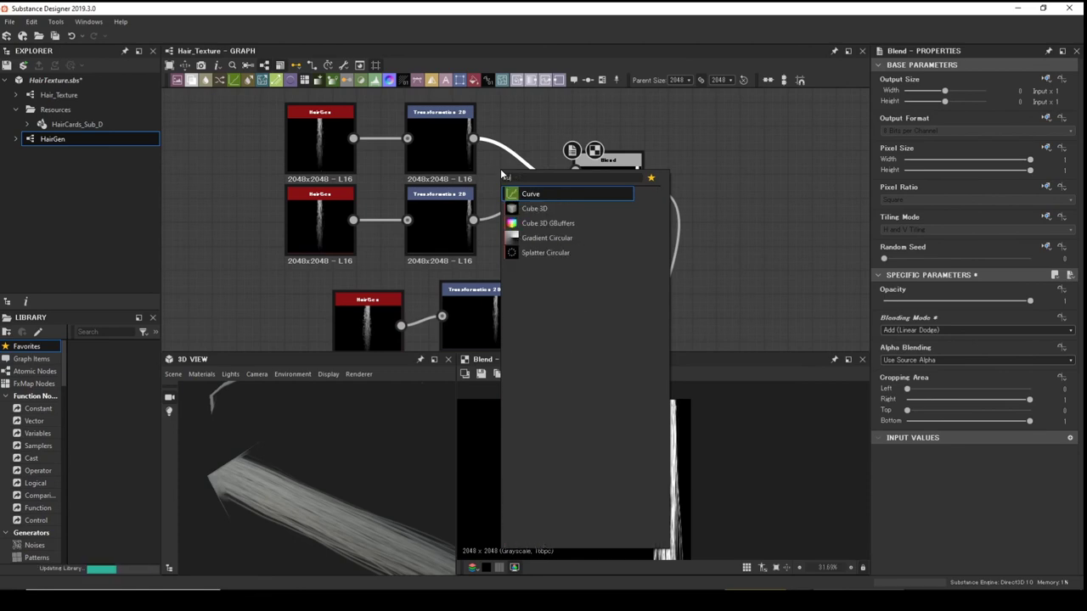
{"action": "left_click", "coordinate": [615, 198]}
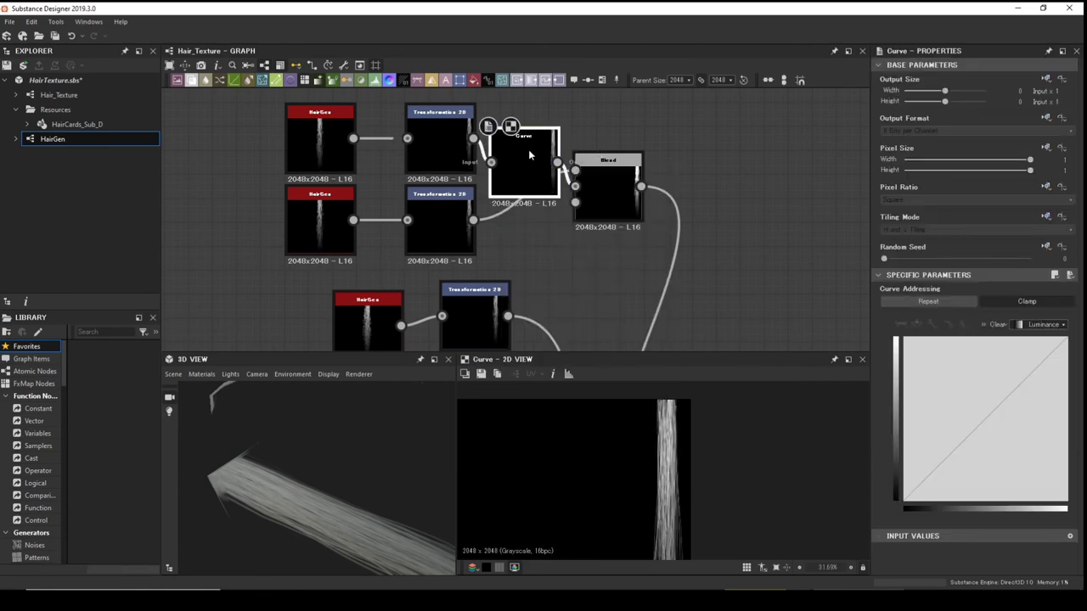
{"action": "mouse_move", "coordinate": [526, 144]}
{"action": "left_mouse_down"}
{"action": "mouse_move", "coordinate": [543, 121]}
{"action": "mouse_move", "coordinate": [532, 136]}
{"action": "left_mouse_up"}
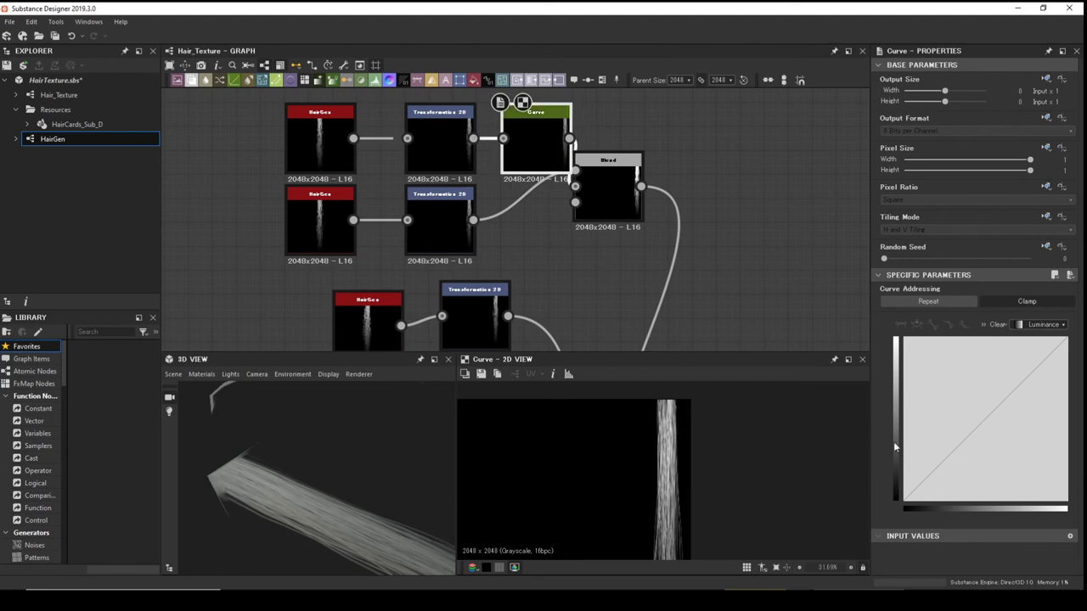
Darken the topmost strand with a curve point at about 0.60 input and 0.20 output, and move the Blend clear of the Curve node.
{"action": "left_click_drag", "start_coordinate": [941, 457], "coordinate": [964, 492]}
{"action": "left_click_drag", "start_coordinate": [952, 429], "coordinate": [1004, 470]}
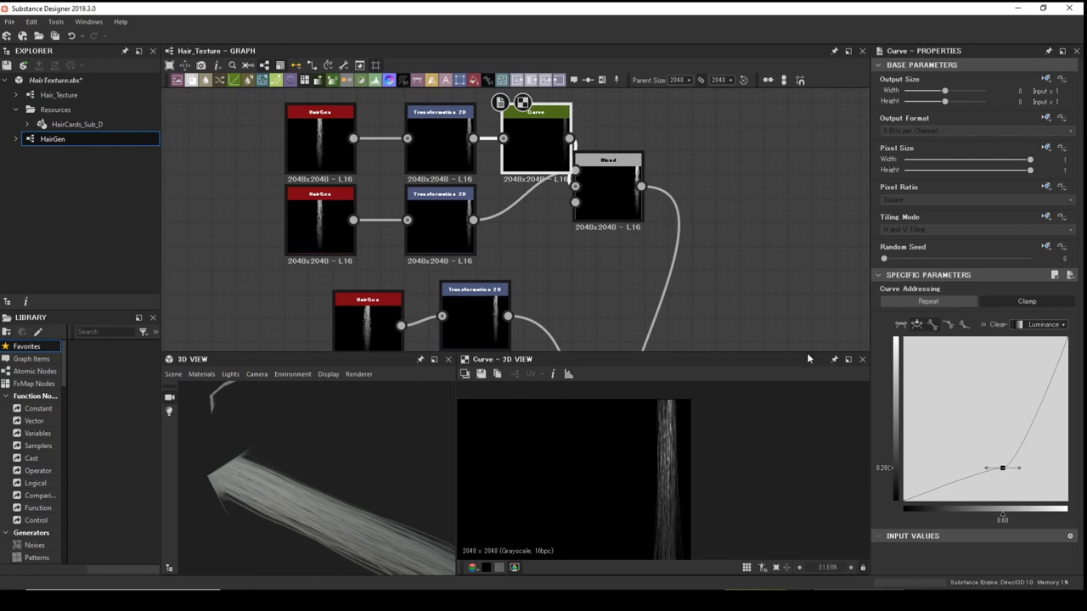
{"action": "left_click_drag", "start_coordinate": [622, 162], "coordinate": [669, 162]}
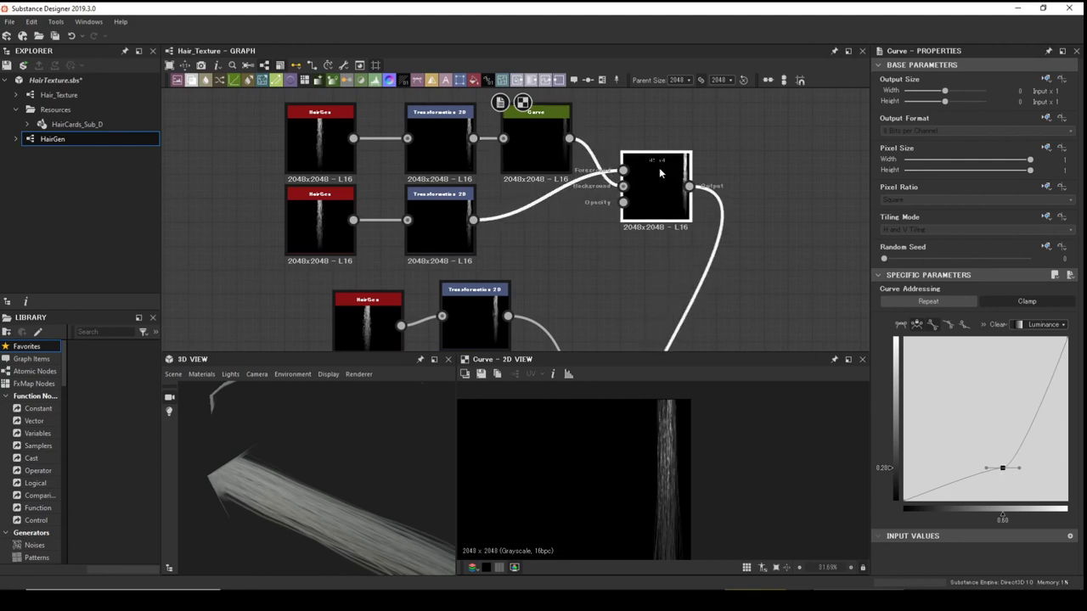
{"action": "double_click", "coordinate": [661, 173]}
Narrow the duplicated Transformation 2D strand and recenter it in the last card area at an X offset of about -0.7.
{"action": "left_click", "coordinate": [443, 230]}
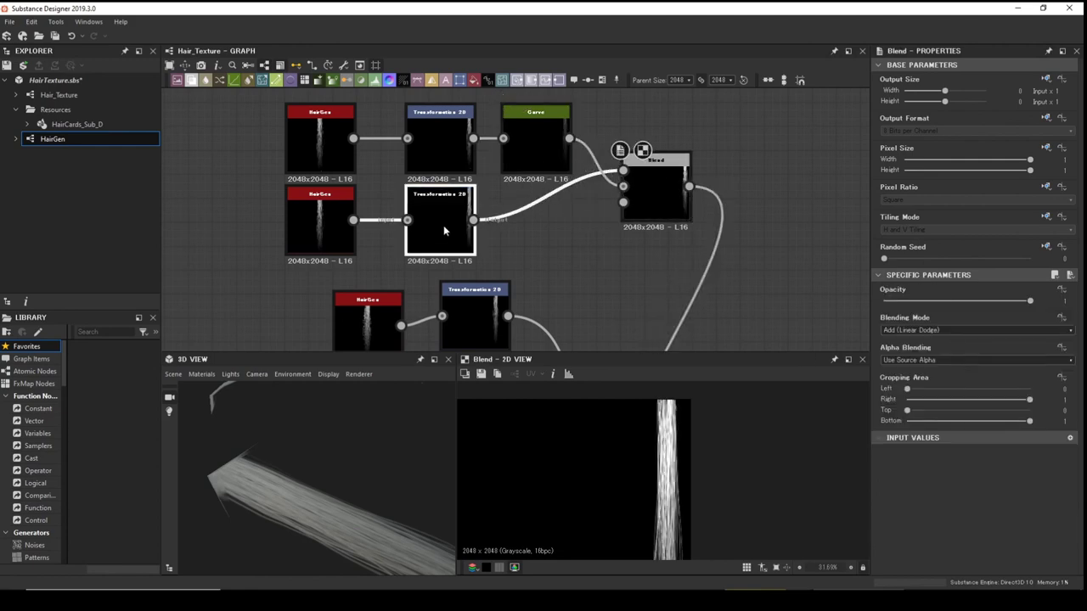
{"action": "double_click", "coordinate": [444, 230]}
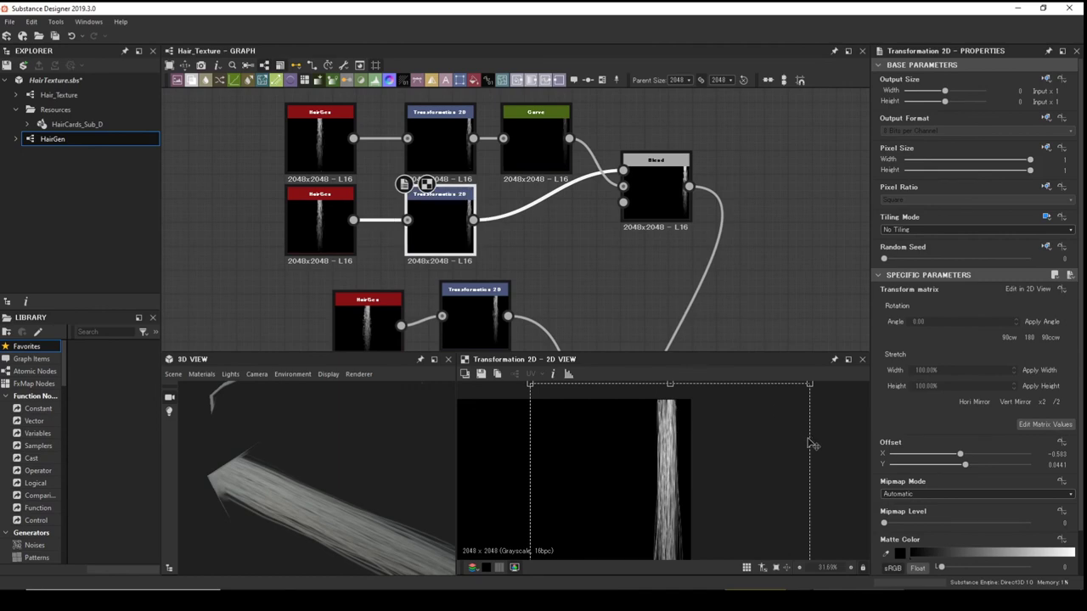
{"action": "left_click_drag", "start_coordinate": [811, 443], "coordinate": [760, 440]}
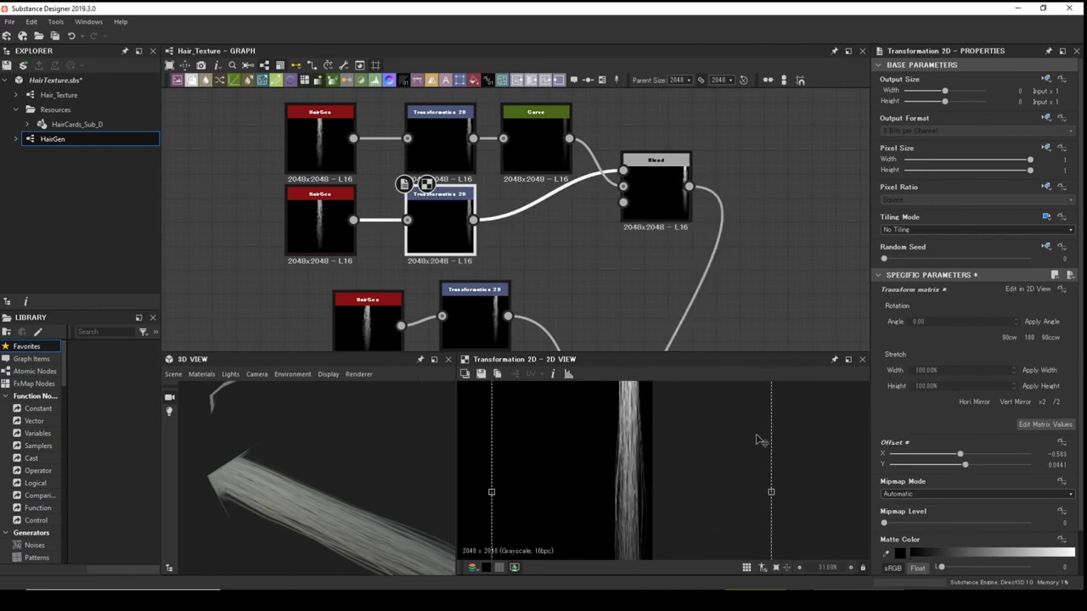
{"action": "left_click_drag", "start_coordinate": [772, 491], "coordinate": [716, 492]}
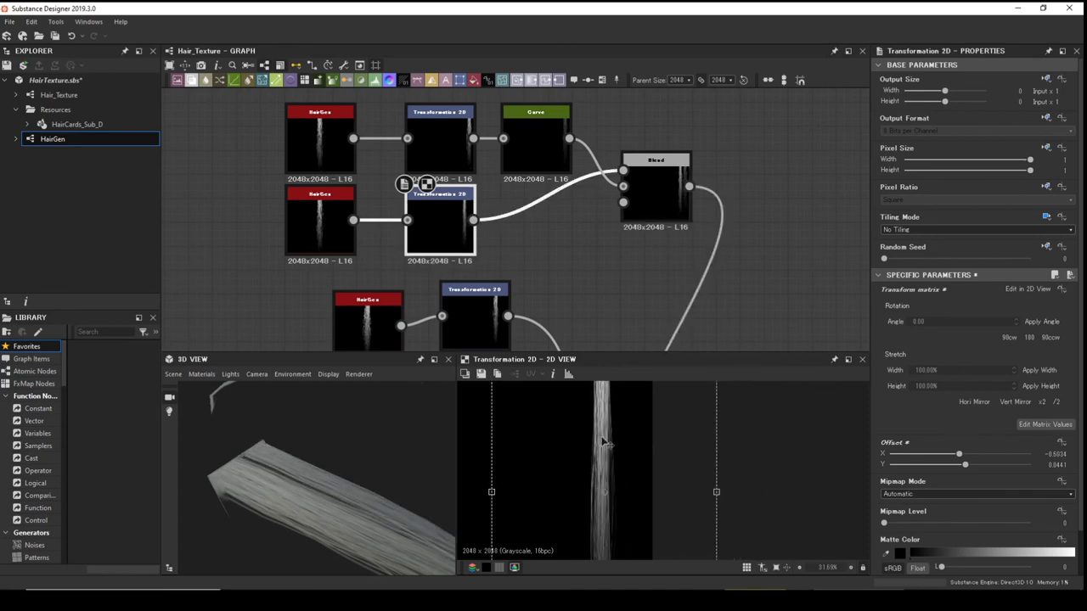
{"action": "left_click_drag", "start_coordinate": [604, 443], "coordinate": [634, 443]}
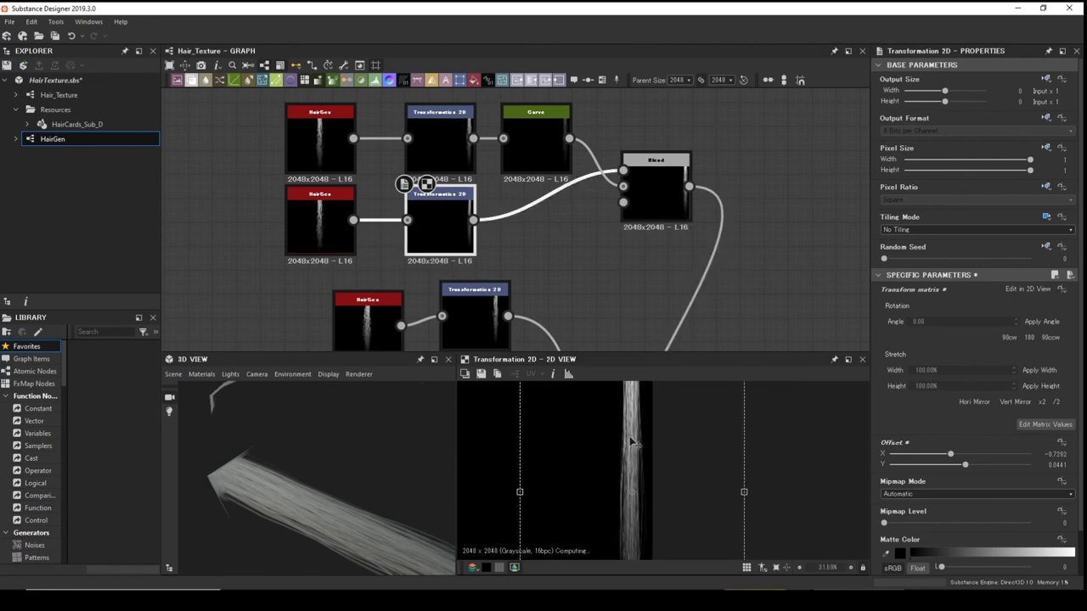
{"action": "left_click", "coordinate": [652, 174]}
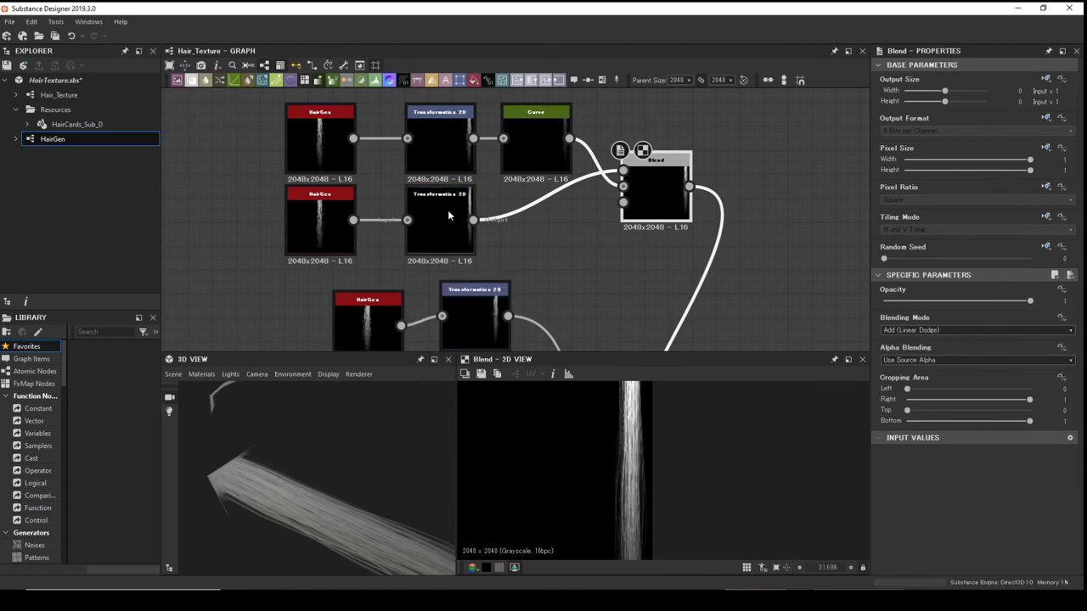
Set the duplicated HairGen's Hair_Amount to 50 and check the layered strand in the texture and on the model.
{"action": "left_click", "coordinate": [304, 212]}
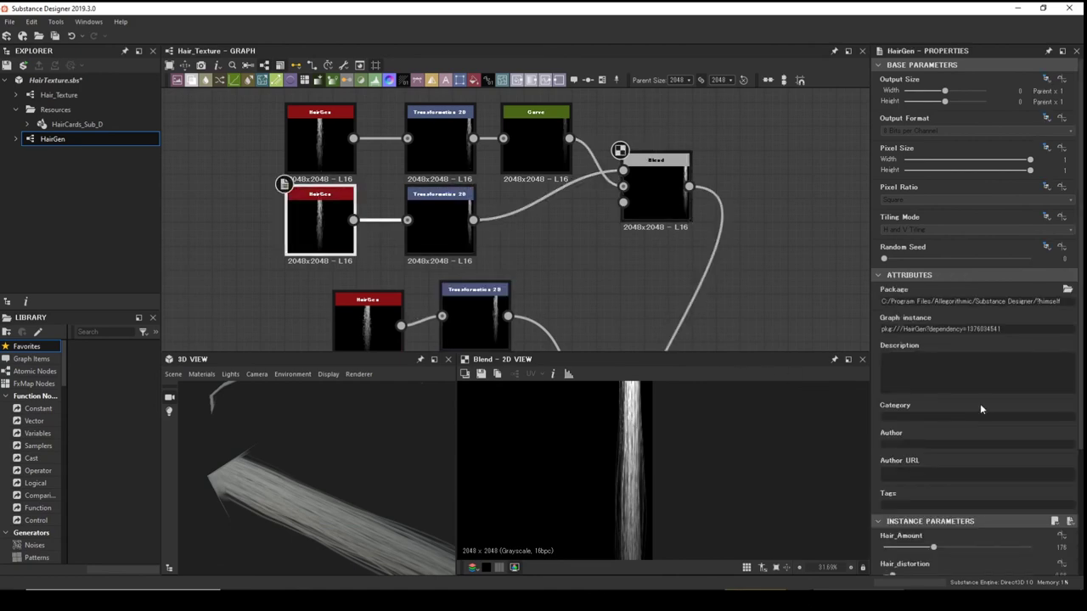
{"action": "scroll", "coordinate": [980, 410], "scroll_direction": "down", "scroll_amount": 3}
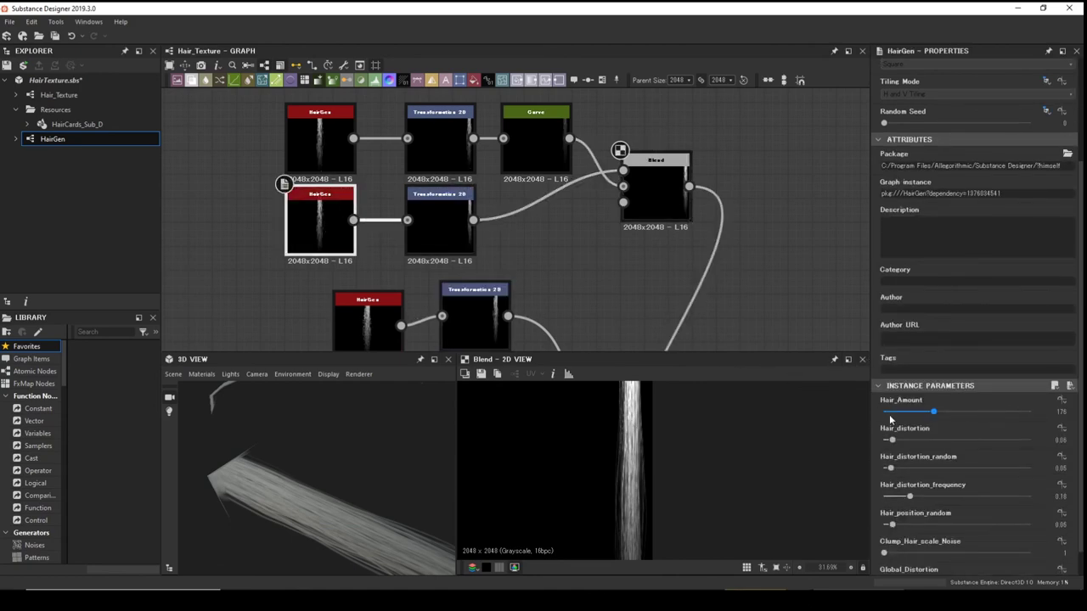
{"action": "left_click_drag", "start_coordinate": [932, 411], "coordinate": [898, 416]}
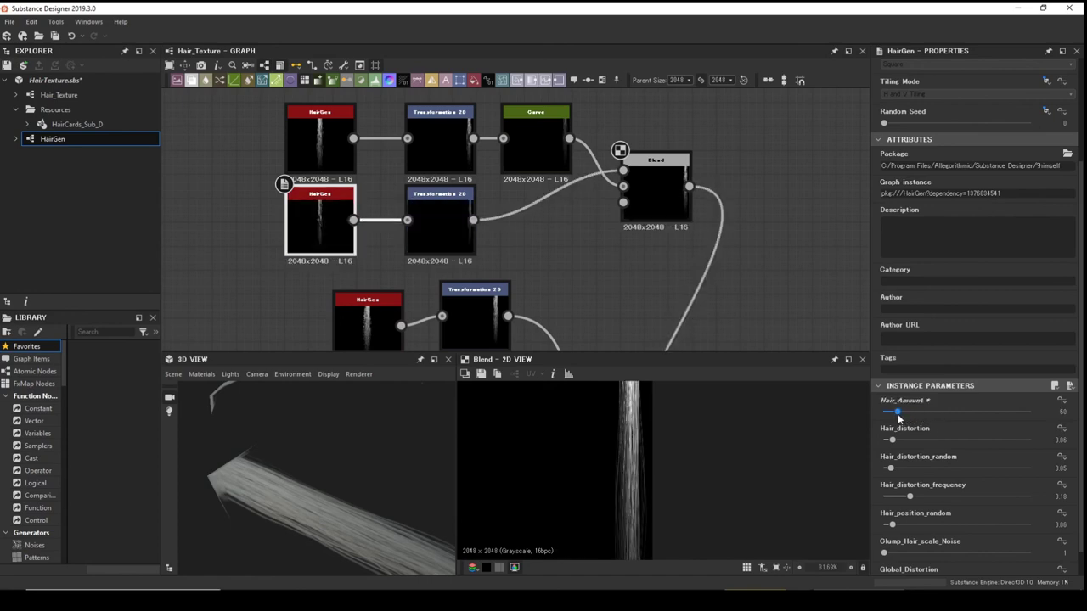
{"action": "scroll", "coordinate": [616, 453], "scroll_direction": "up", "scroll_amount": 4}
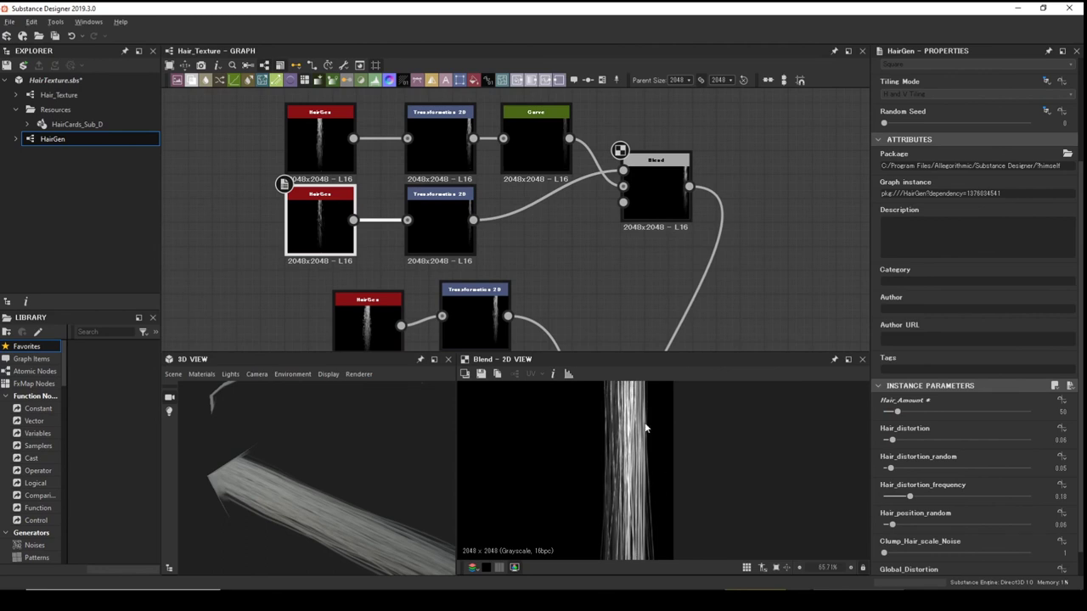
{"action": "mouse_move", "coordinate": [627, 492]}
{"action": "middle_mouse_down"}
{"action": "mouse_move", "coordinate": [625, 508]}
{"action": "mouse_move", "coordinate": [633, 505]}
{"action": "middle_mouse_up"}
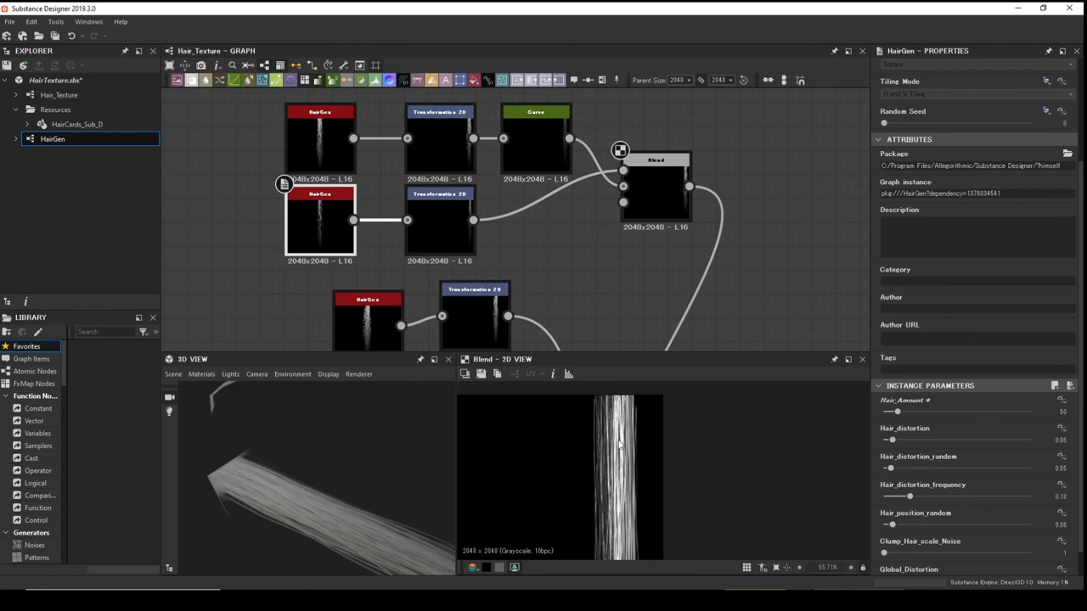
{"action": "scroll", "coordinate": [621, 470], "scroll_direction": "down", "scroll_amount": 2}
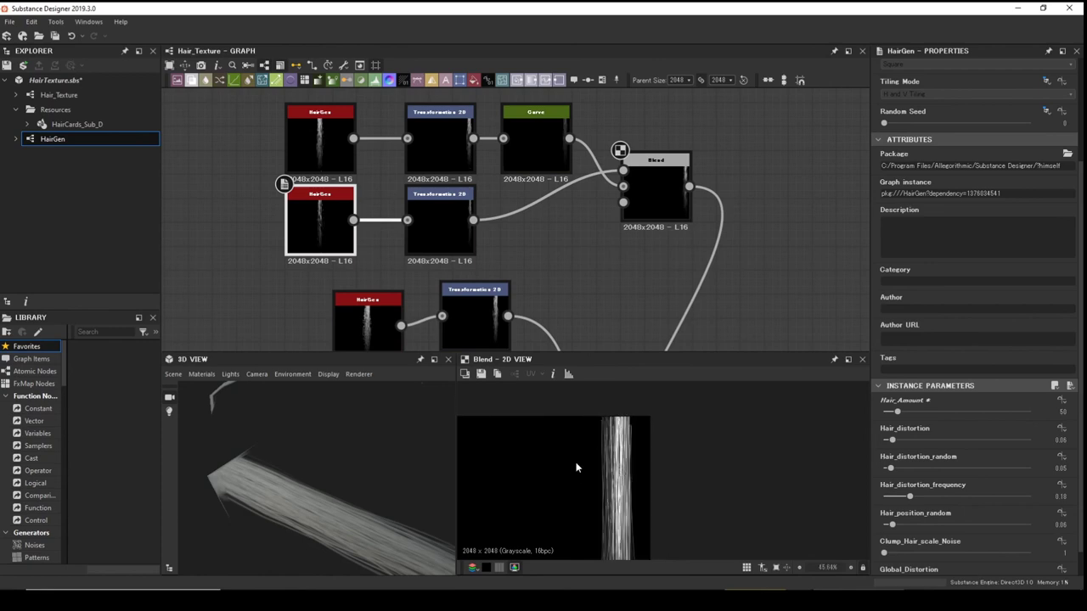
{"action": "left_click_drag", "start_coordinate": [374, 458], "coordinate": [286, 456]}
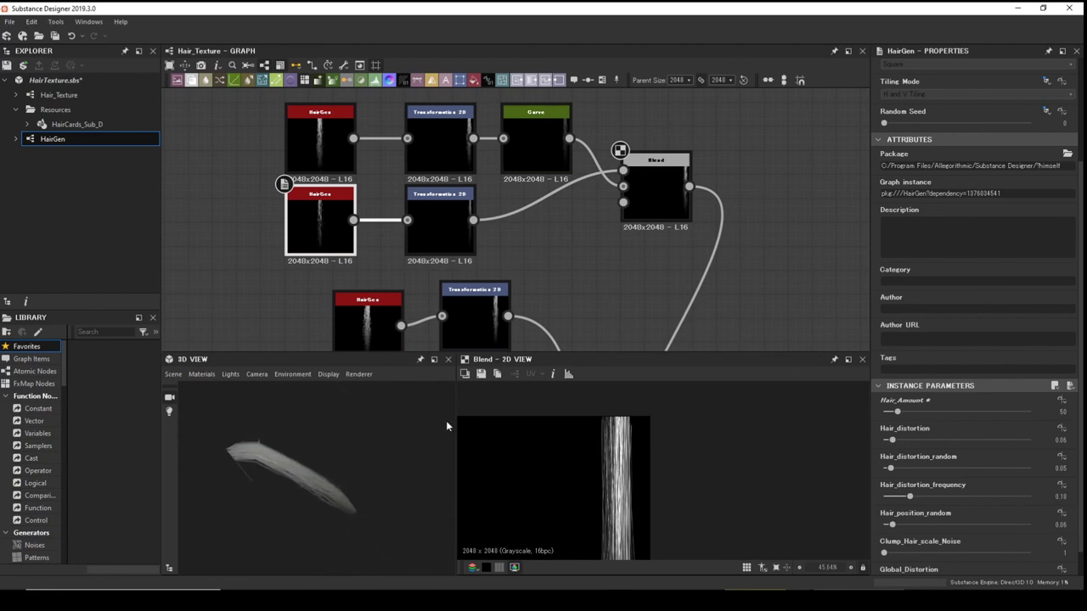
Space out the duplicated HairGen and Transformation 2D, and move the layered strand's node group clear of the rows below.
{"action": "left_click_drag", "start_coordinate": [310, 218], "coordinate": [259, 231]}
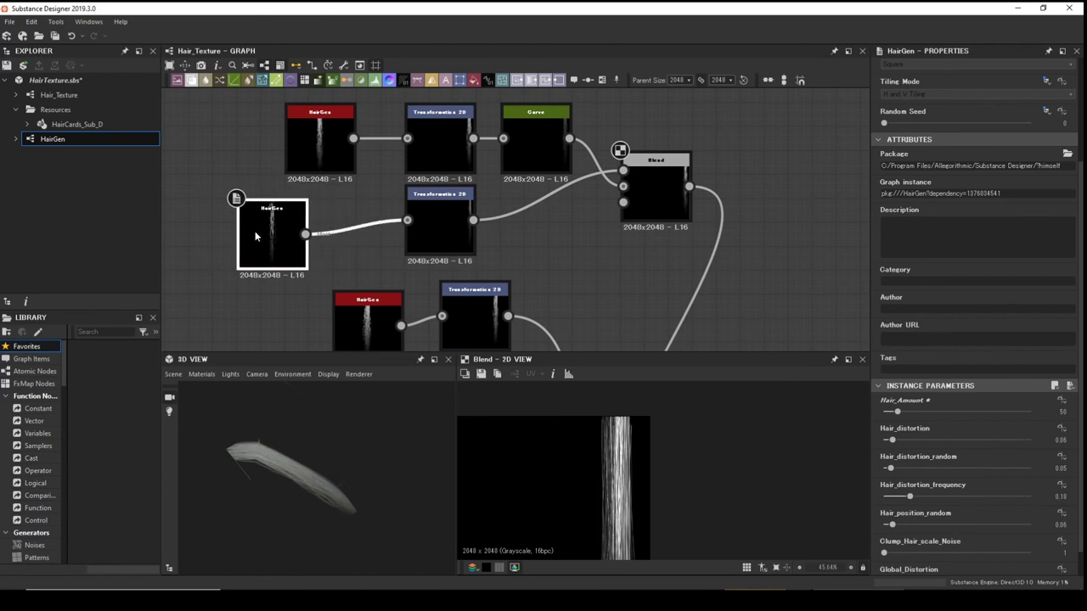
{"action": "left_click_drag", "start_coordinate": [428, 222], "coordinate": [404, 237]}
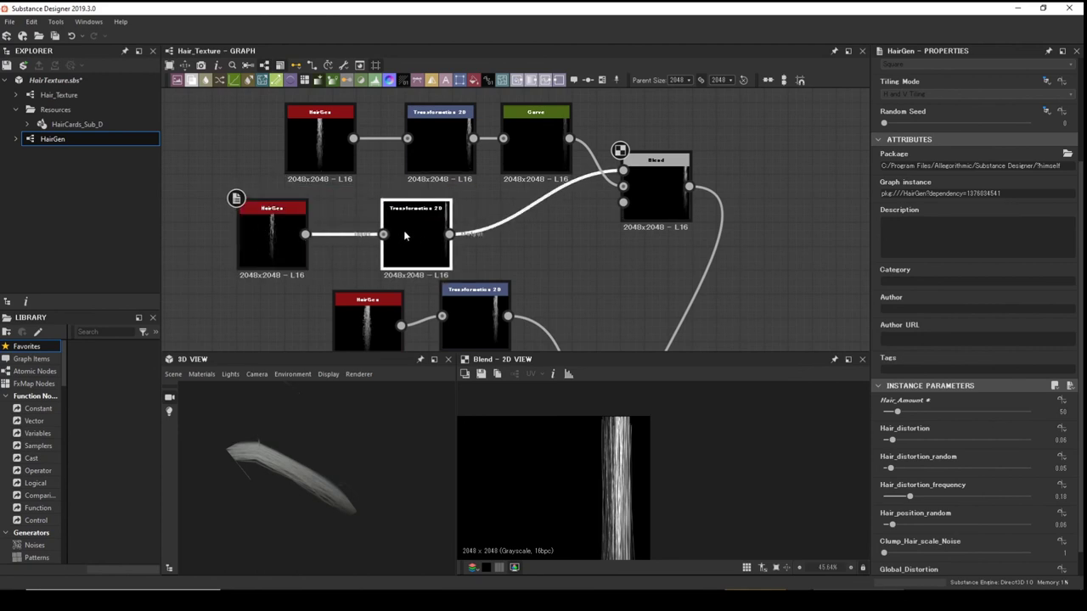
{"action": "scroll", "coordinate": [566, 193], "scroll_direction": "down", "scroll_amount": 4}
{"action": "middle_click_drag", "start_coordinate": [442, 236], "coordinate": [469, 229]}
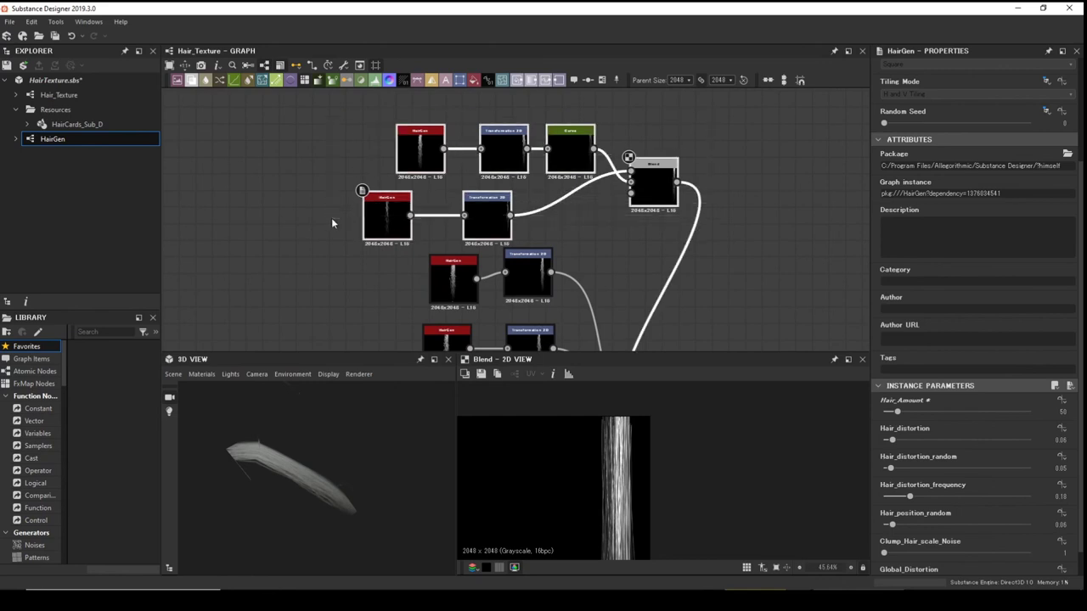
{"action": "middle_click_drag", "start_coordinate": [653, 253], "coordinate": [577, 250]}
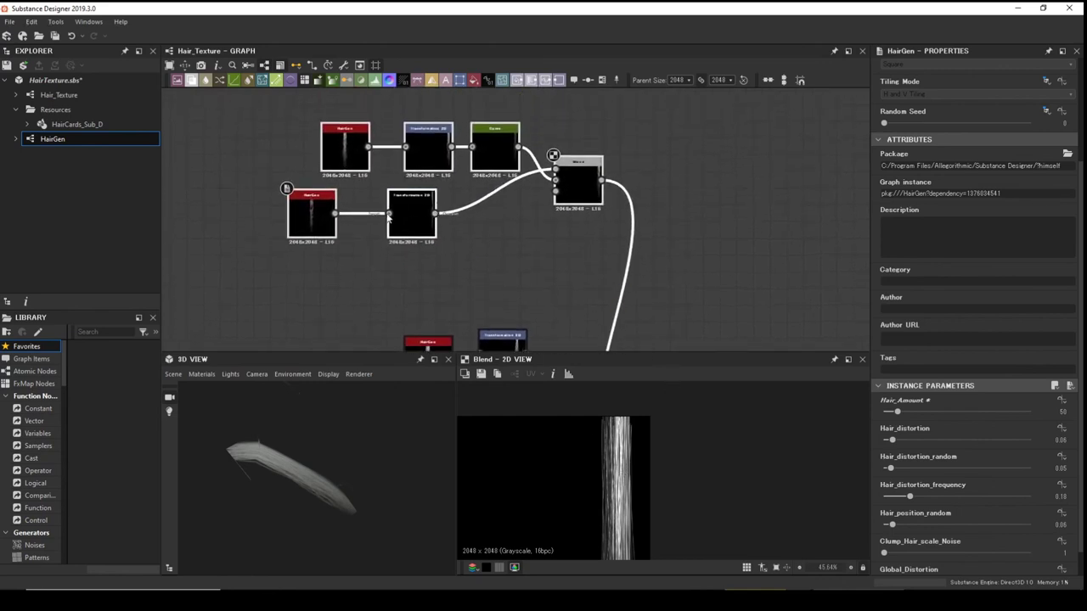
Set the duplicated HairGen's Hair_distortion to 0.17 and shift its transformed strand to an offset of about -0.72, 0.11.
{"action": "left_click", "coordinate": [297, 216]}
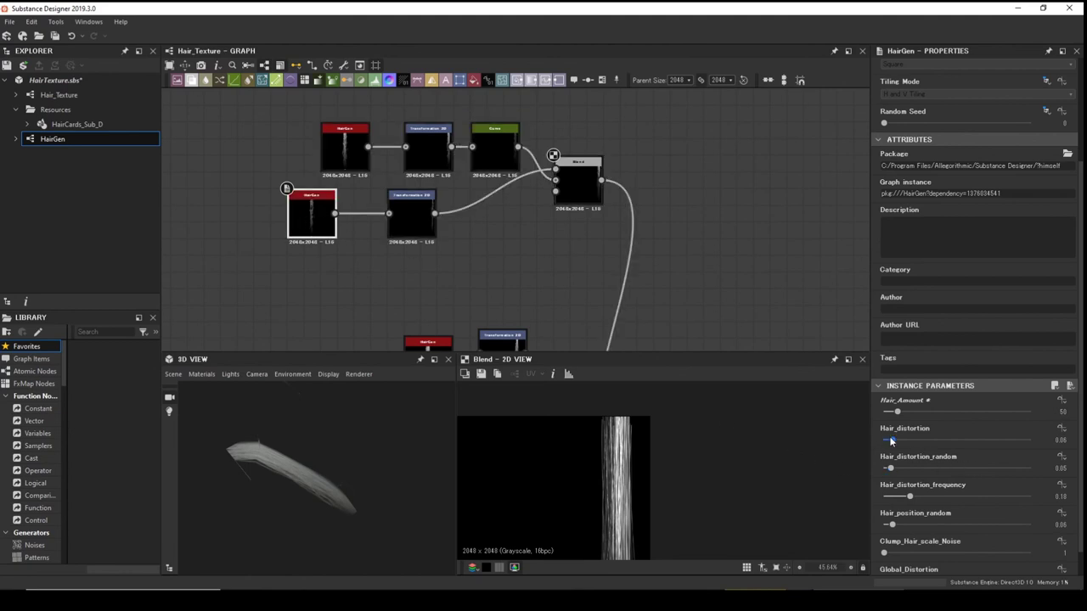
{"action": "left_click_drag", "start_coordinate": [891, 441], "coordinate": [909, 442]}
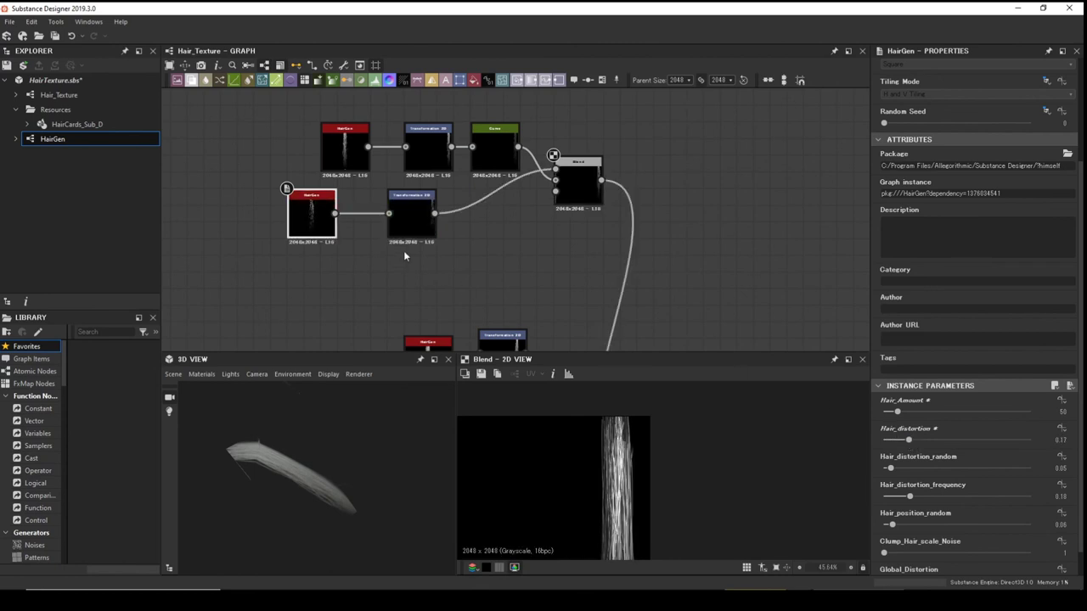
{"action": "left_click", "coordinate": [413, 219]}
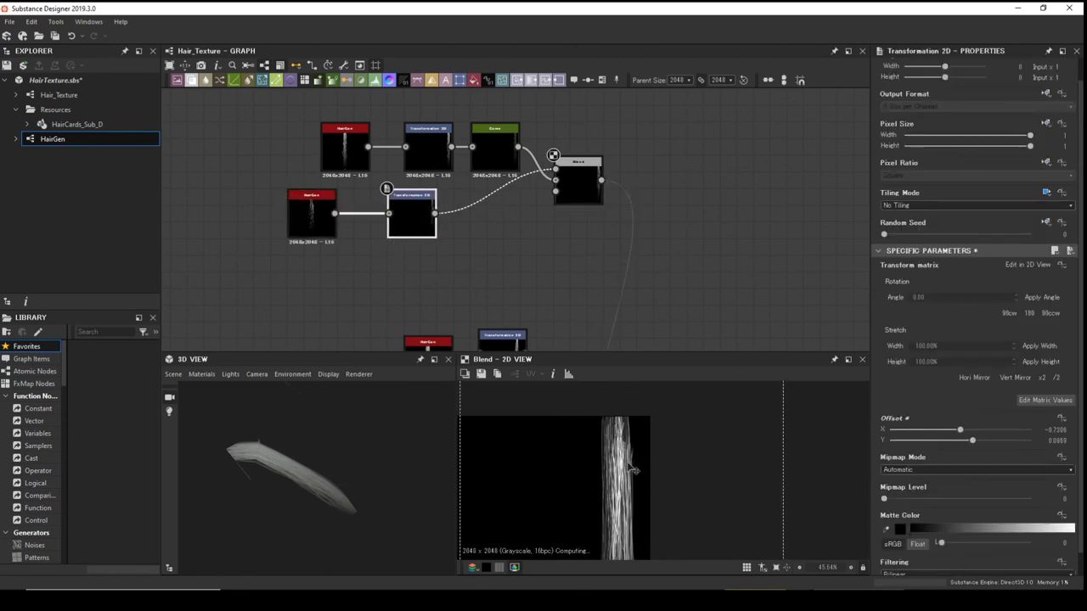
{"action": "left_click_drag", "start_coordinate": [633, 470], "coordinate": [628, 458]}
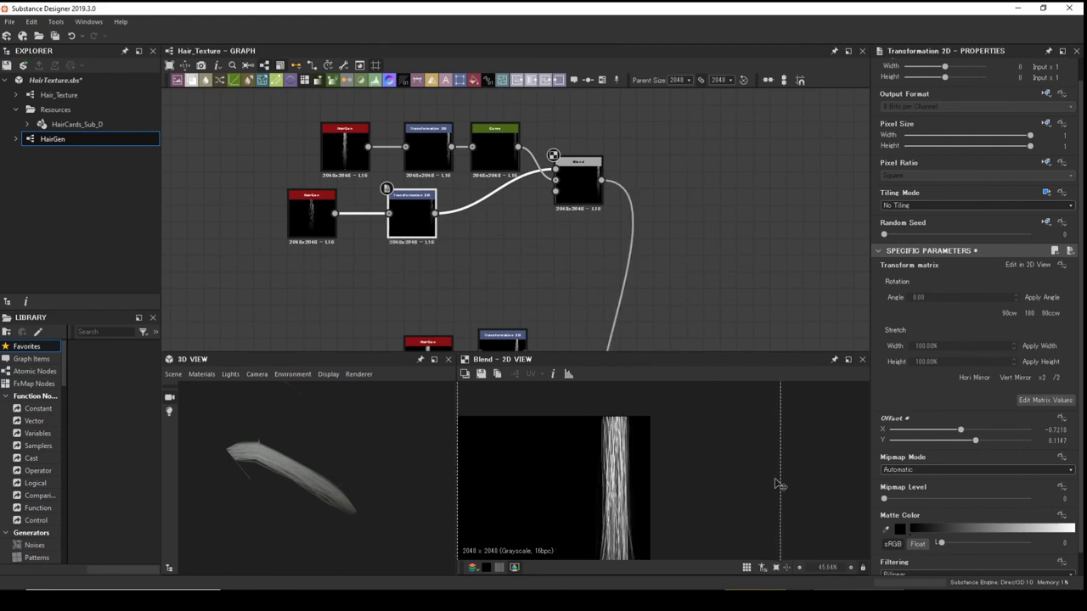
Narrow the duplicated strand in its Transformation 2D and recenter it on the last card at an X offset of about -0.98.
{"action": "scroll", "coordinate": [767, 481], "scroll_direction": "down", "scroll_amount": 3}
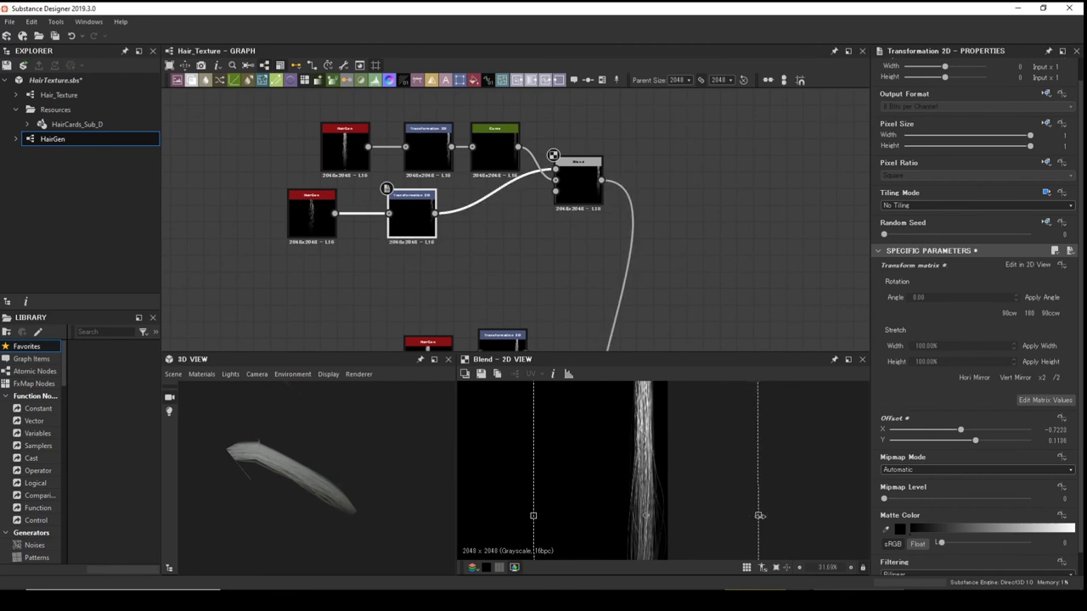
{"action": "left_click_drag", "start_coordinate": [758, 513], "coordinate": [698, 514]}
{"action": "left_click_drag", "start_coordinate": [616, 452], "coordinate": [644, 452]}
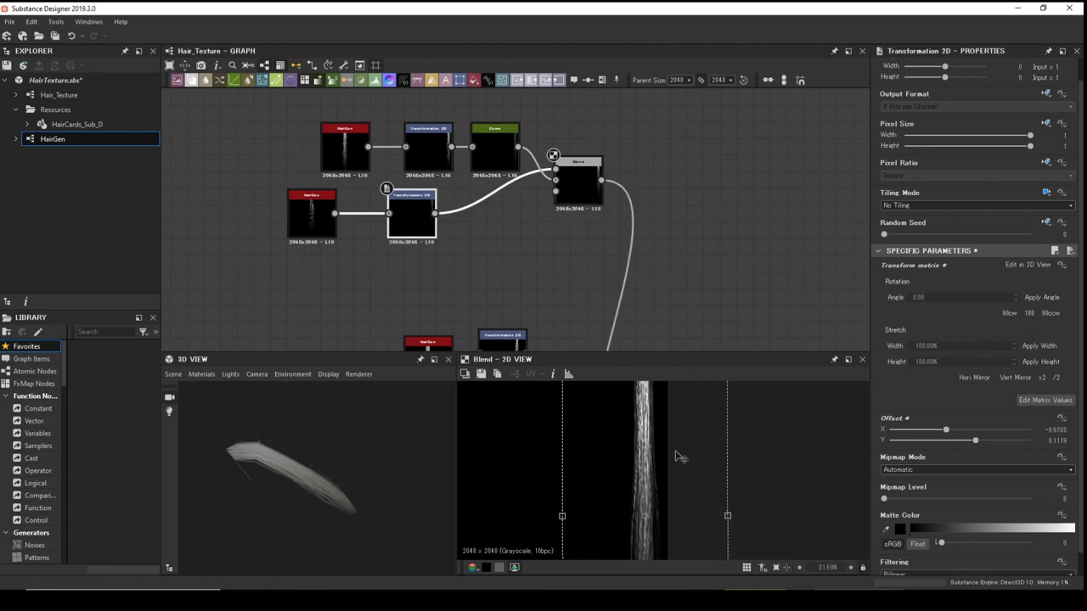
{"action": "scroll", "coordinate": [729, 460], "scroll_direction": "down", "scroll_amount": 3}
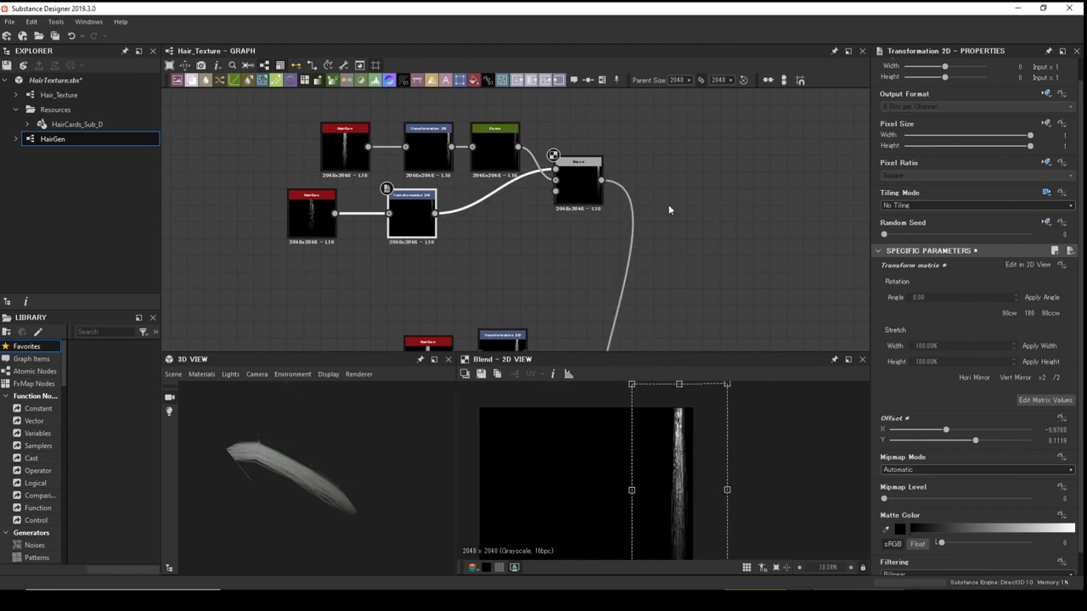
Preview the Opacity output and compare the layered strand with the other hair cards.
{"action": "scroll", "coordinate": [668, 219], "scroll_direction": "down", "scroll_amount": 3}
{"action": "scroll", "coordinate": [744, 279], "scroll_direction": "down", "scroll_amount": 1}
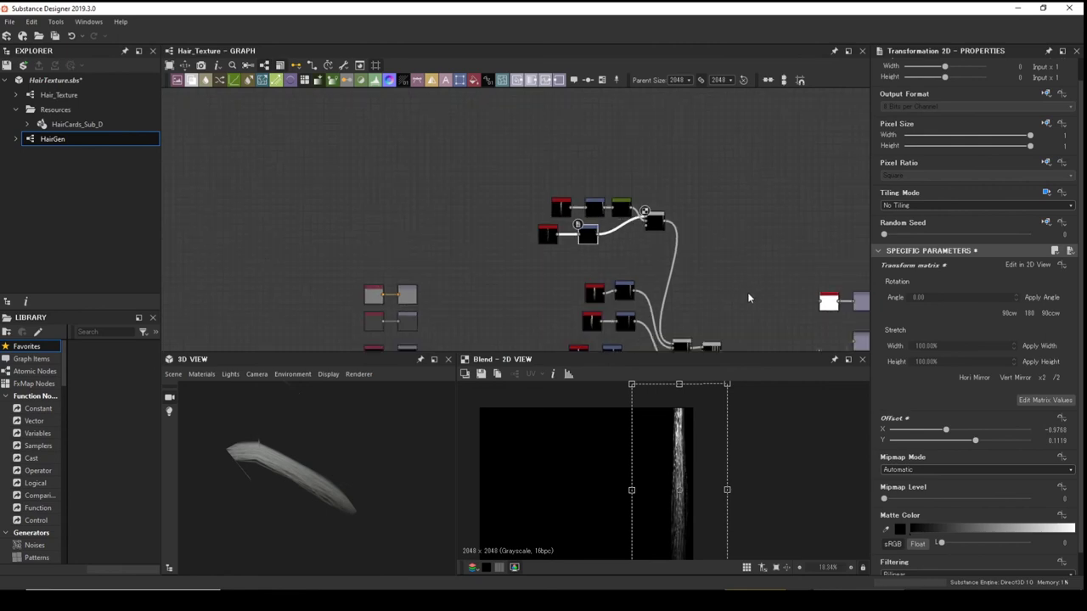
{"action": "middle_click_drag", "start_coordinate": [748, 298], "coordinate": [619, 186]}
{"action": "left_click", "coordinate": [698, 252]}
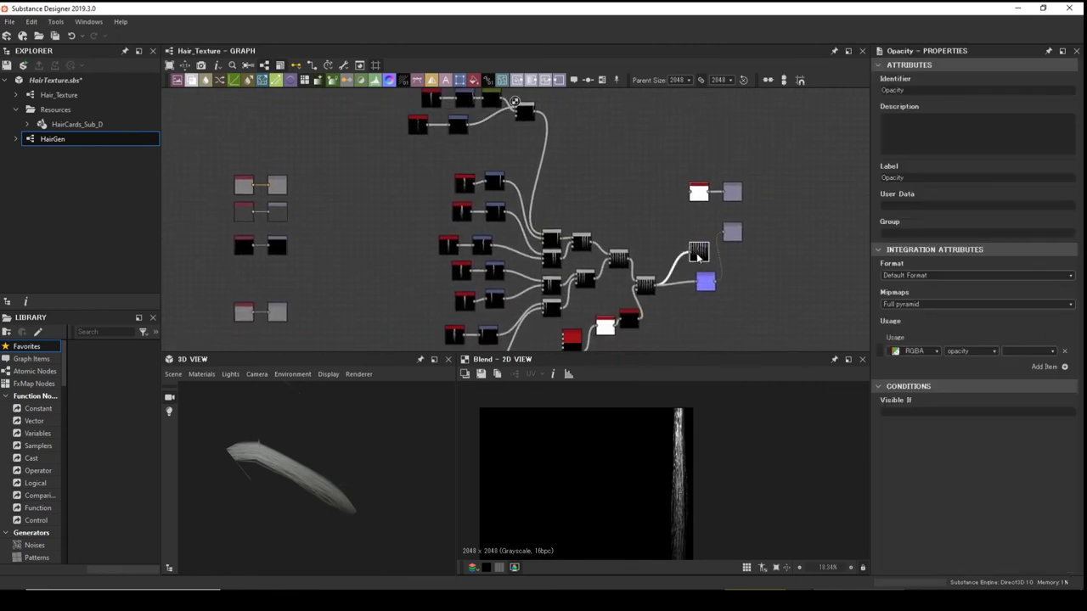
{"action": "double_click", "coordinate": [698, 253]}
{"action": "scroll", "coordinate": [624, 467], "scroll_direction": "up", "scroll_amount": 1}
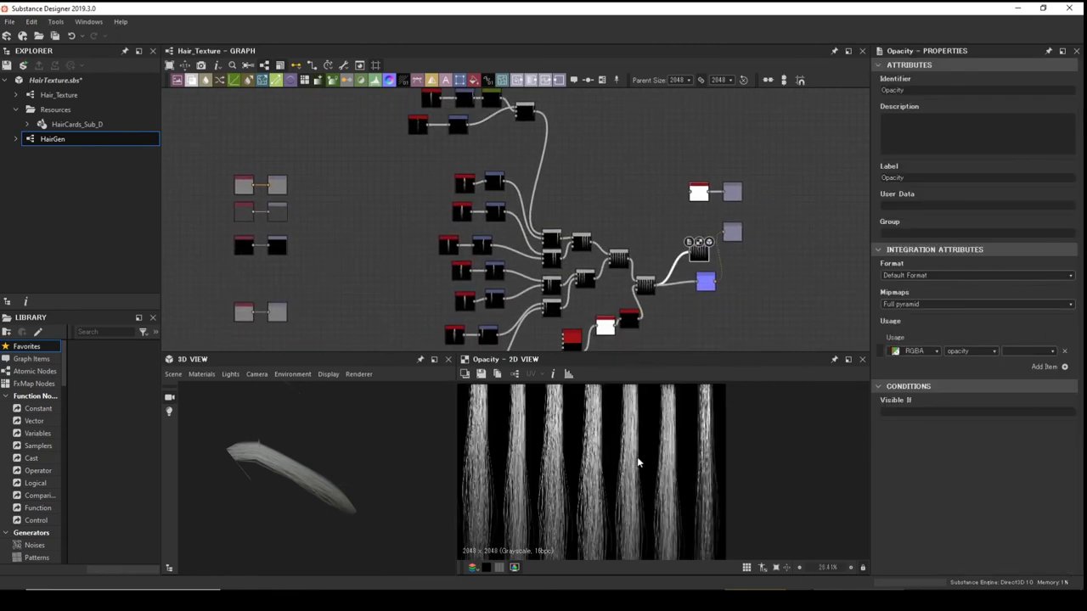
{"action": "scroll", "coordinate": [637, 457], "scroll_direction": "down", "scroll_amount": 1}
{"action": "middle_click_drag", "start_coordinate": [616, 473], "coordinate": [640, 448]}
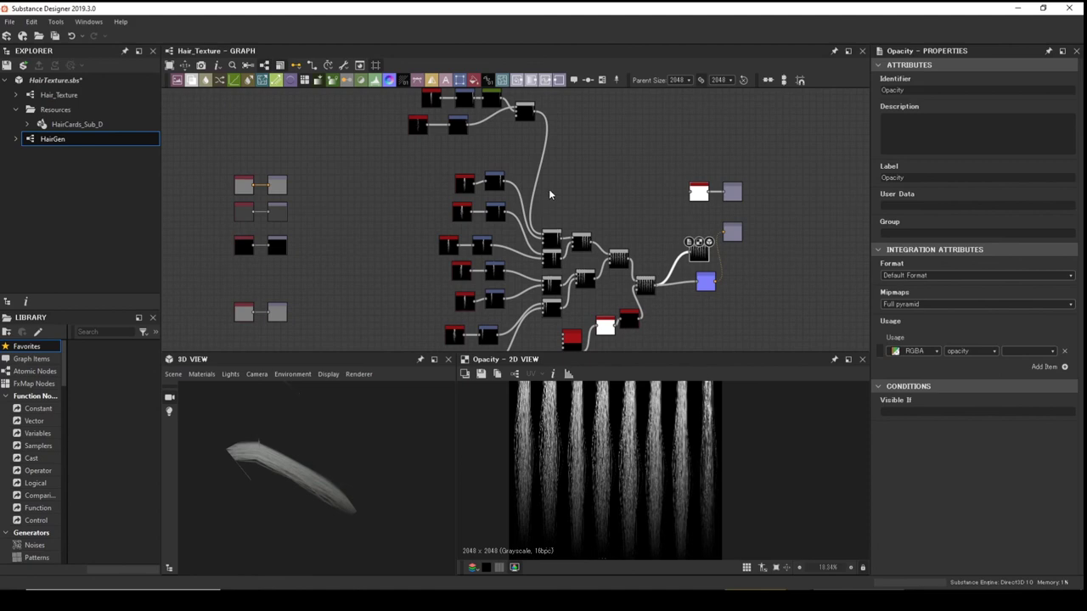
Move the duplicated HairGen and Transformation 2D lower and farther apart, leaving room for more nodes before the Blend.
{"action": "scroll", "coordinate": [548, 188], "scroll_direction": "up", "scroll_amount": 2}
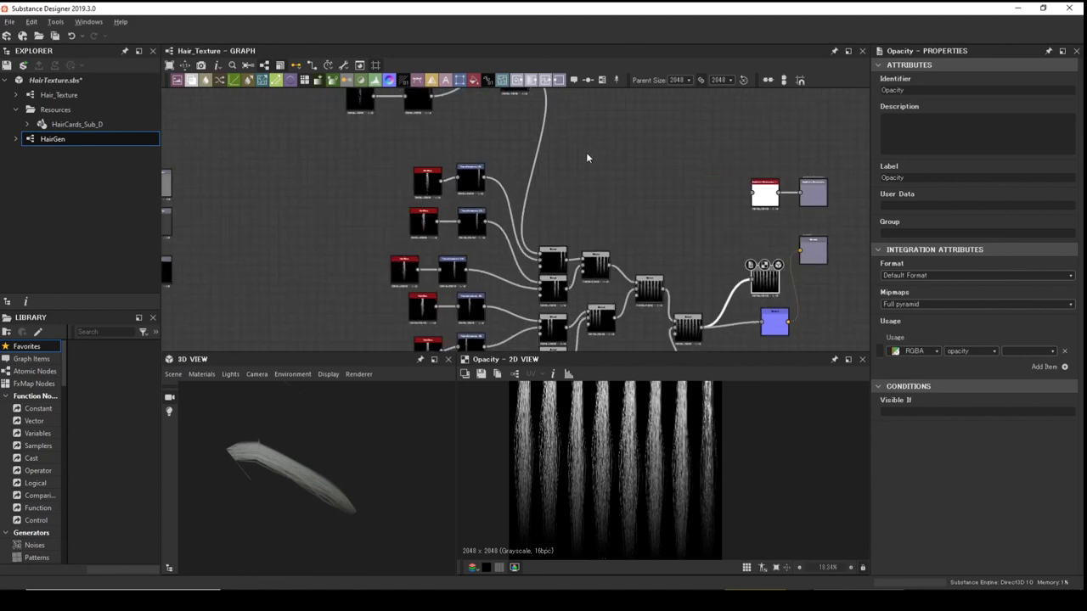
{"action": "middle_click_drag", "start_coordinate": [586, 157], "coordinate": [631, 274]}
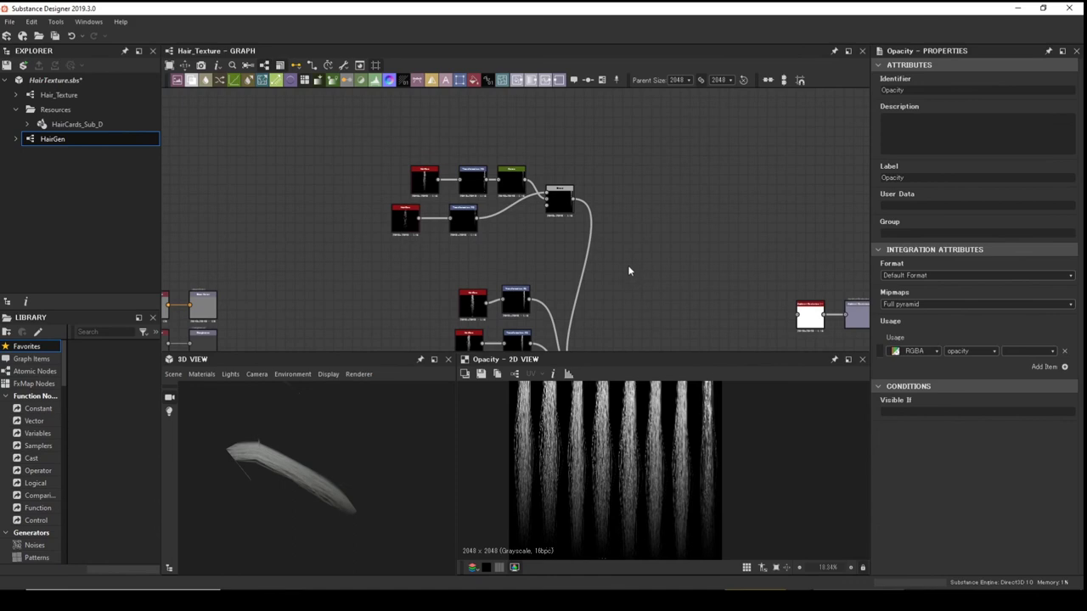
{"action": "scroll", "coordinate": [567, 208], "scroll_direction": "up", "scroll_amount": 3}
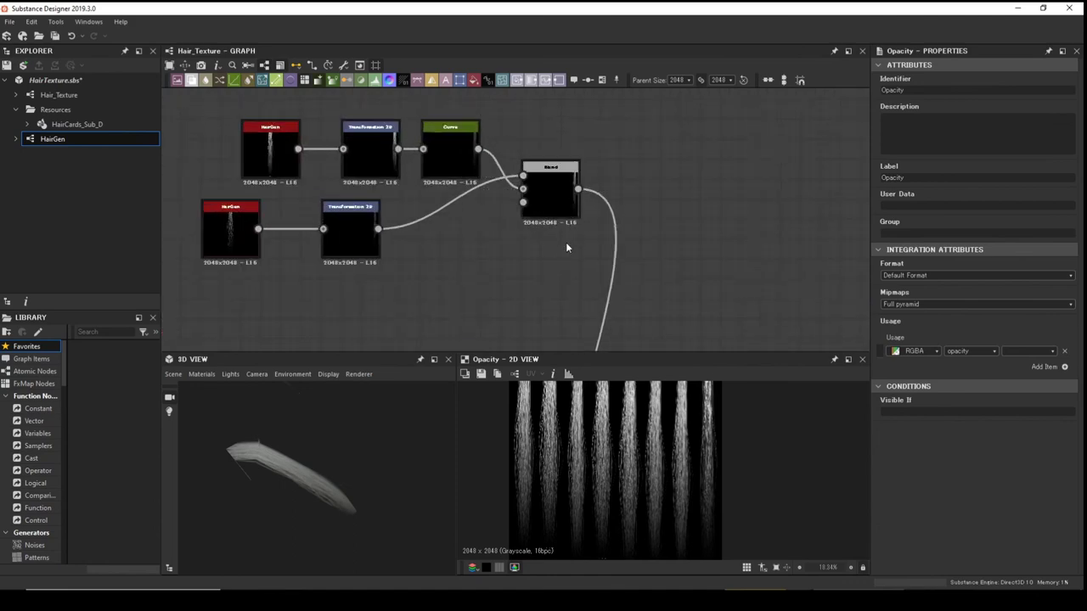
{"action": "middle_click_drag", "start_coordinate": [589, 258], "coordinate": [769, 248]}
{"action": "left_click_drag", "start_coordinate": [529, 227], "coordinate": [568, 261]}
{"action": "left_click_drag", "start_coordinate": [412, 219], "coordinate": [423, 257]}
{"action": "left_click_drag", "start_coordinate": [567, 265], "coordinate": [530, 263]}
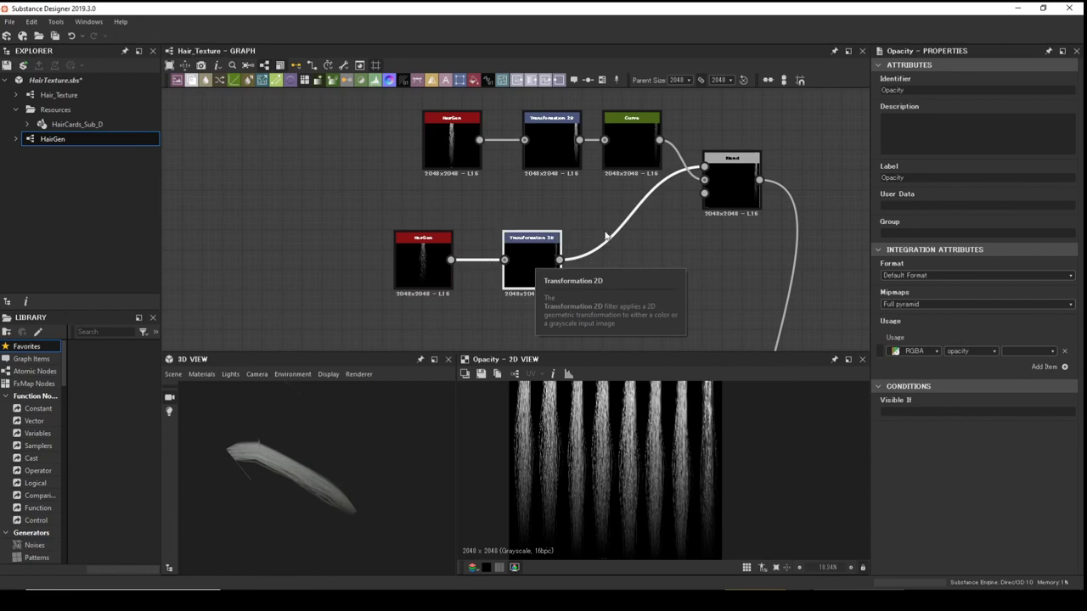
{"action": "middle_click_drag", "start_coordinate": [611, 234], "coordinate": [624, 191]}
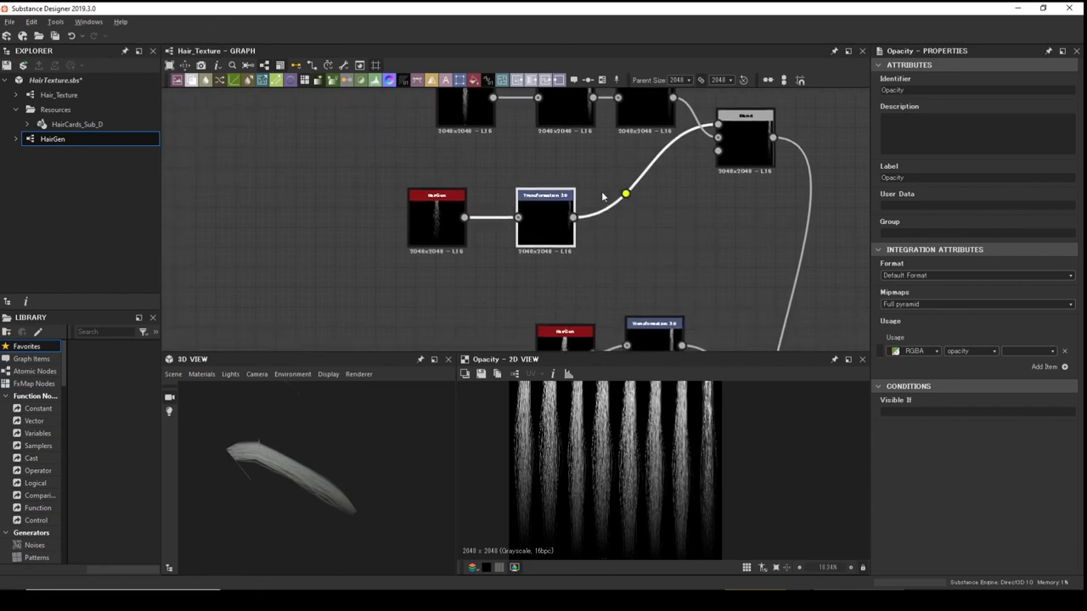
{"action": "left_click_drag", "start_coordinate": [442, 216], "coordinate": [368, 215]}
{"action": "middle_click_drag", "start_coordinate": [502, 257], "coordinate": [497, 222]}
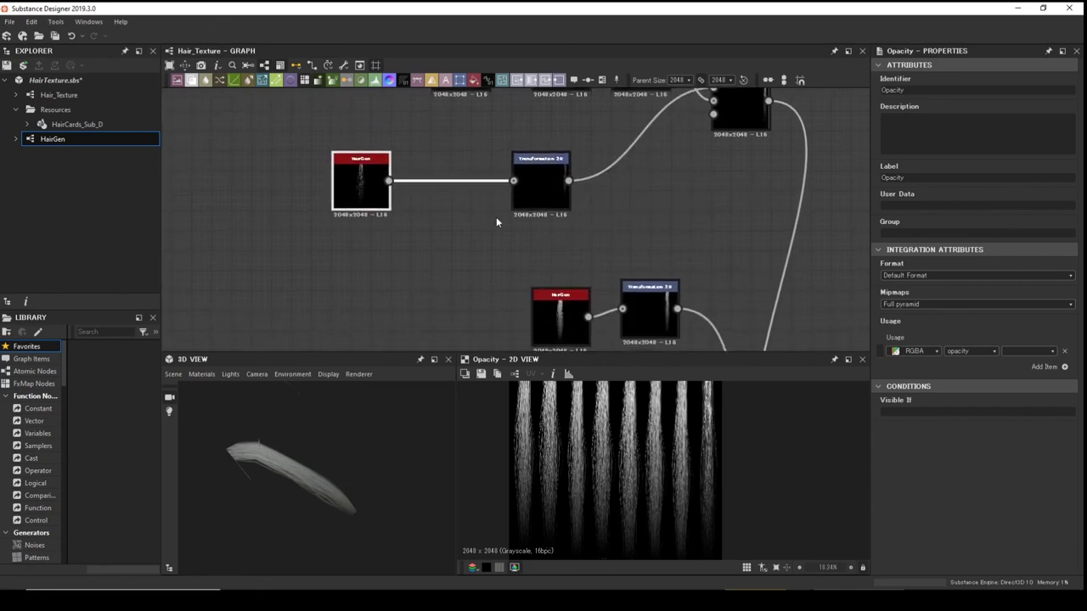
Examine the Directional Warp and Perlin Noise setup in the HairGen graph, and return to the Hair_Texture graph.
{"action": "double_click", "coordinate": [48, 141]}
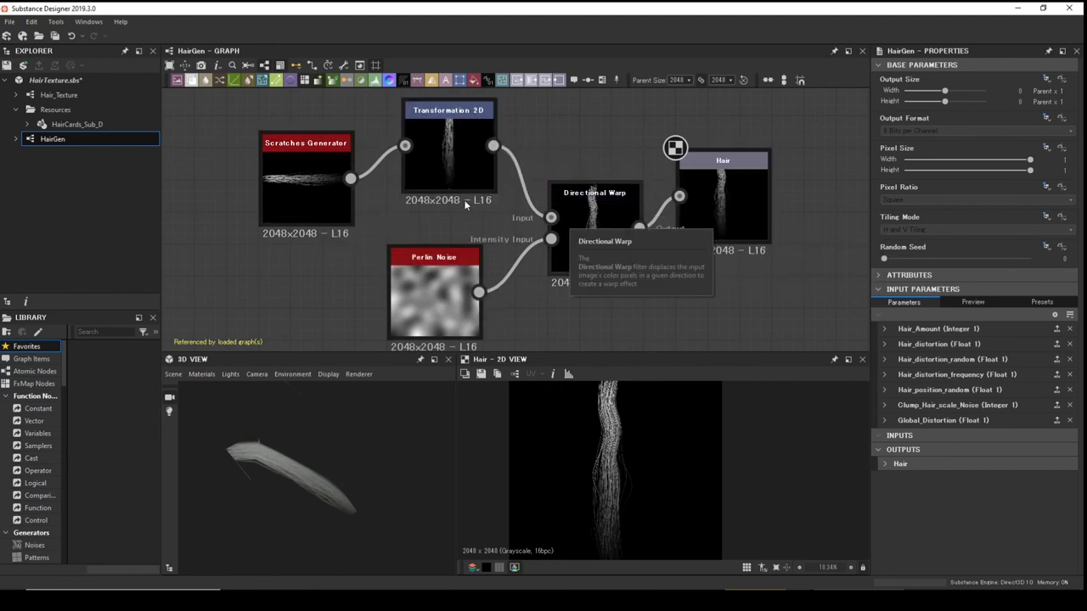
{"action": "left_click", "coordinate": [57, 95]}
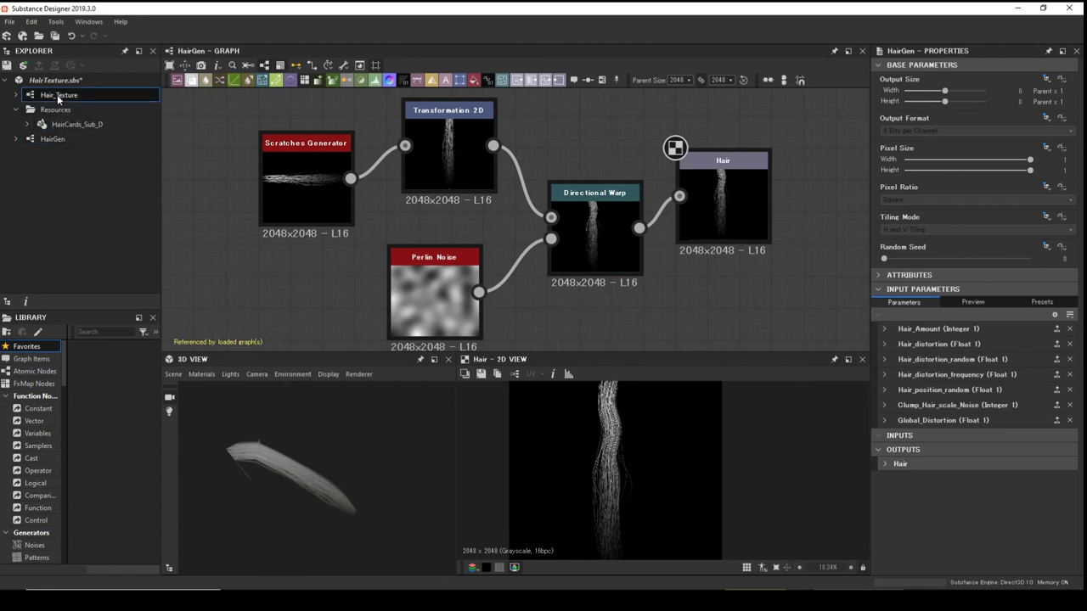
{"action": "double_click", "coordinate": [56, 94]}
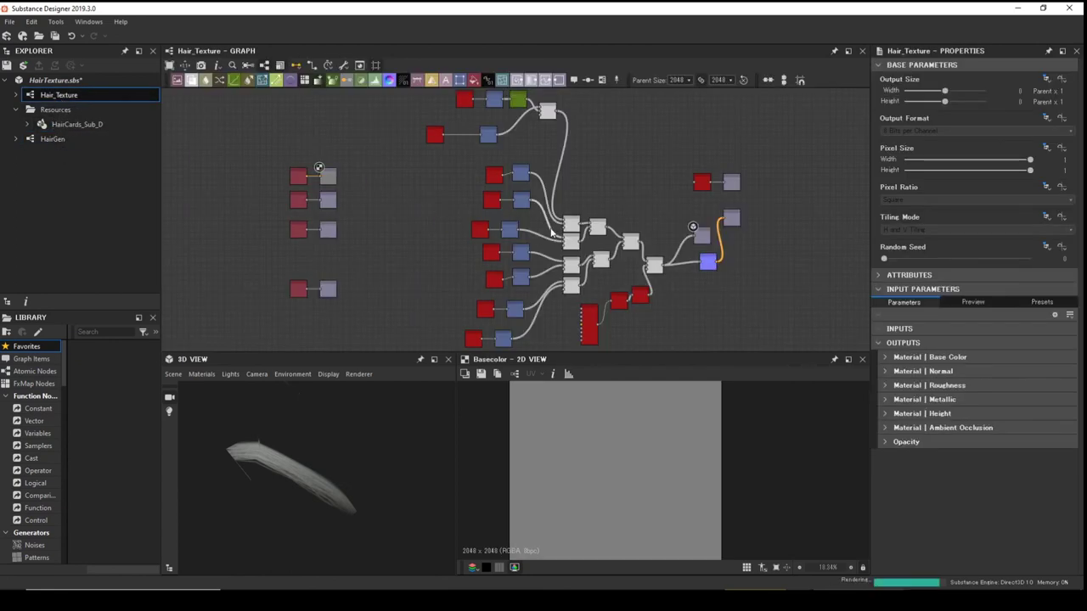
Show the Hair_Texture graph's Opacity output in the 2D preview again.
{"action": "middle_click_drag", "start_coordinate": [525, 156], "coordinate": [527, 217]}
{"action": "scroll", "coordinate": [527, 217], "scroll_direction": "up", "scroll_amount": 3}
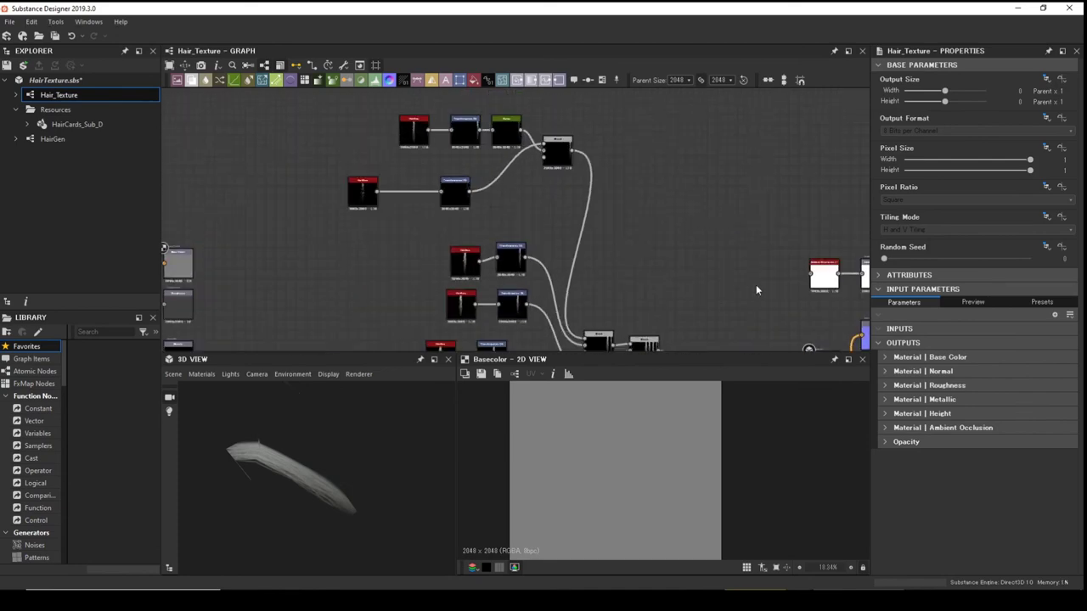
{"action": "middle_click_drag", "start_coordinate": [756, 289], "coordinate": [572, 233]}
{"action": "scroll", "coordinate": [590, 252], "scroll_direction": "up", "scroll_amount": 2}
{"action": "left_click", "coordinate": [650, 280]}
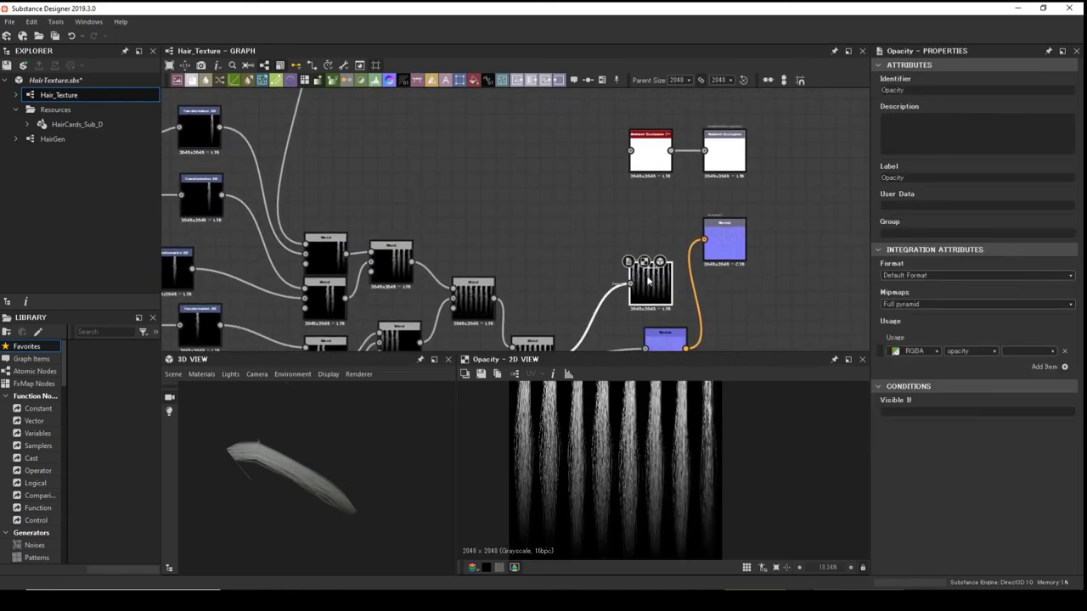
Insert a Directional Warp node between the duplicated Transformation 2D and the Blend's foreground input, aligned with the strand's row.
{"action": "middle_click_drag", "start_coordinate": [408, 323], "coordinate": [407, 235]}
{"action": "scroll", "coordinate": [489, 141], "scroll_direction": "up", "scroll_amount": 1}
{"action": "left_click_drag", "start_coordinate": [407, 234], "coordinate": [351, 259]}
{"action": "left_click_drag", "start_coordinate": [444, 202], "coordinate": [468, 243]}
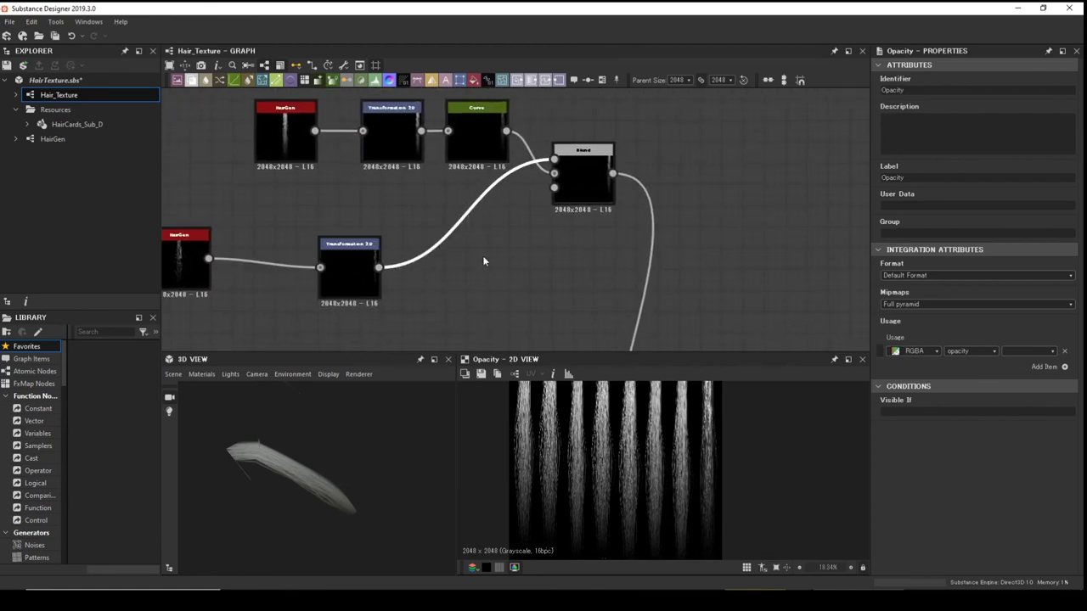
{"action": "key", "text": "space"}
{"action": "type", "text": "d"}
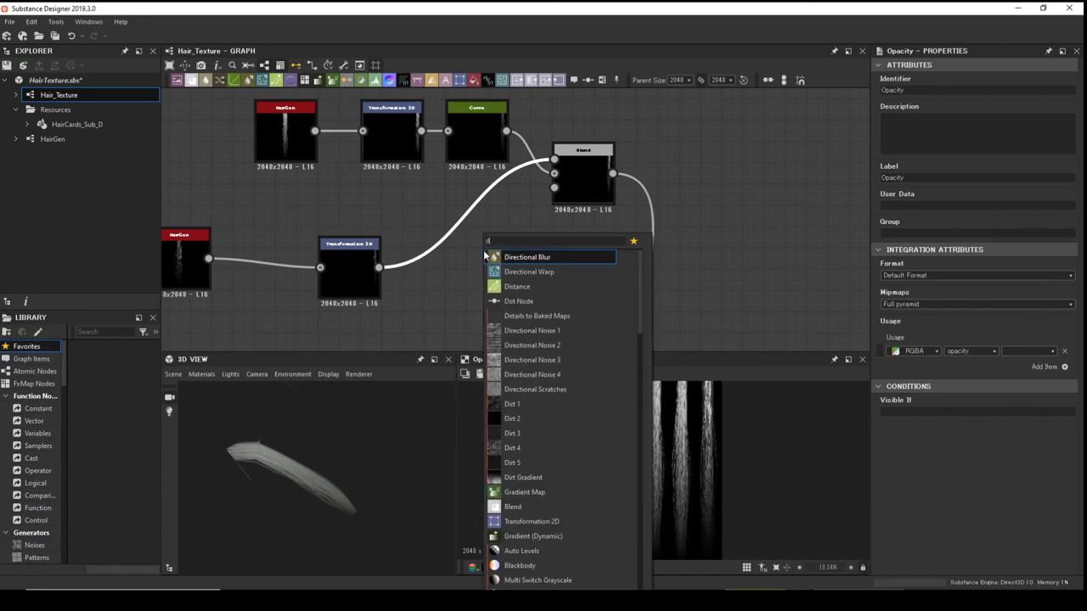
{"action": "left_click", "coordinate": [537, 271]}
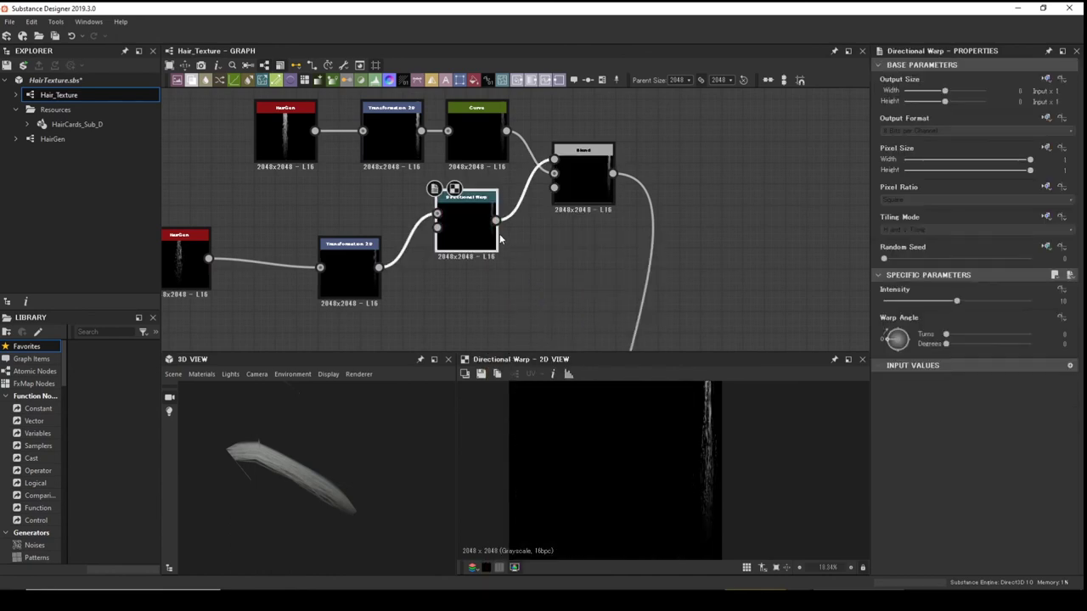
{"action": "left_click_drag", "start_coordinate": [499, 233], "coordinate": [508, 275]}
{"action": "middle_click_drag", "start_coordinate": [508, 275], "coordinate": [507, 221]}
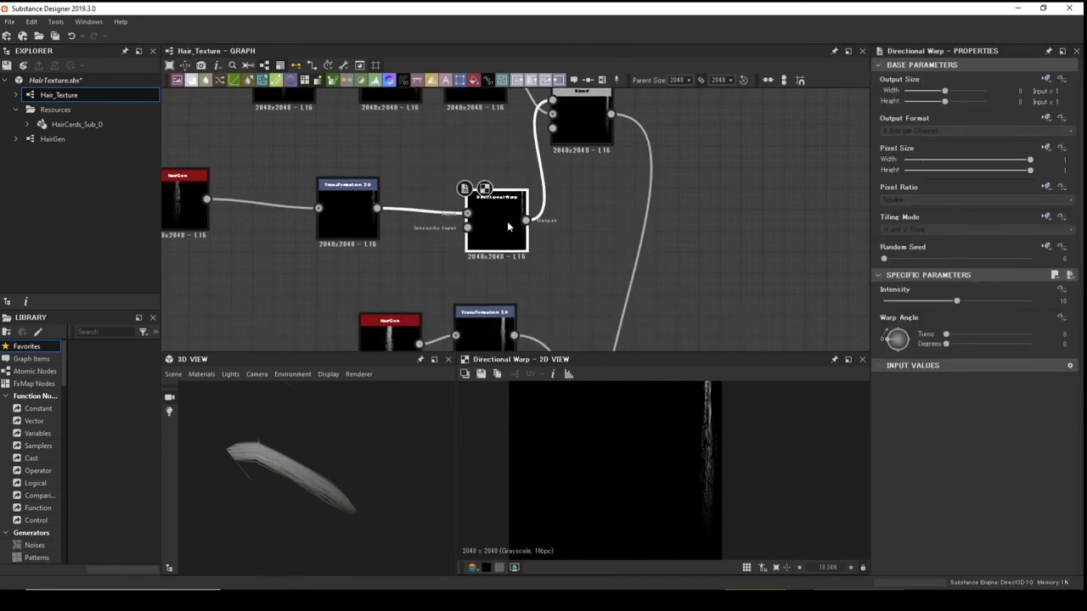
Move the Transformation 2D away from the Directional Warp and add a Perlin Noise node between them.
{"action": "scroll", "coordinate": [468, 230], "scroll_direction": "up", "scroll_amount": 2}
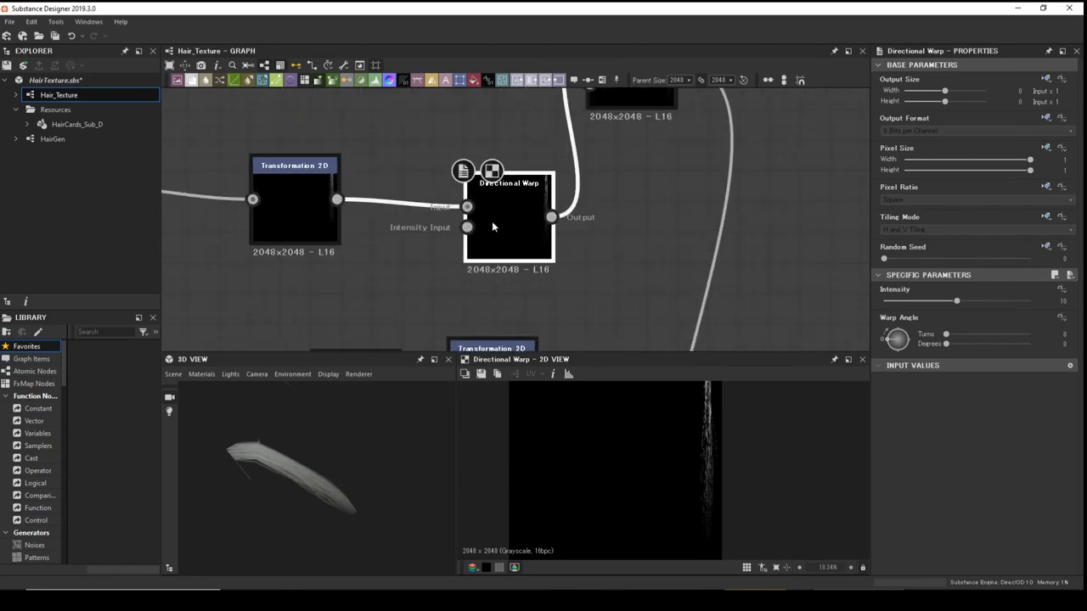
{"action": "left_click_drag", "start_coordinate": [333, 212], "coordinate": [302, 199]}
{"action": "key", "text": "space"}
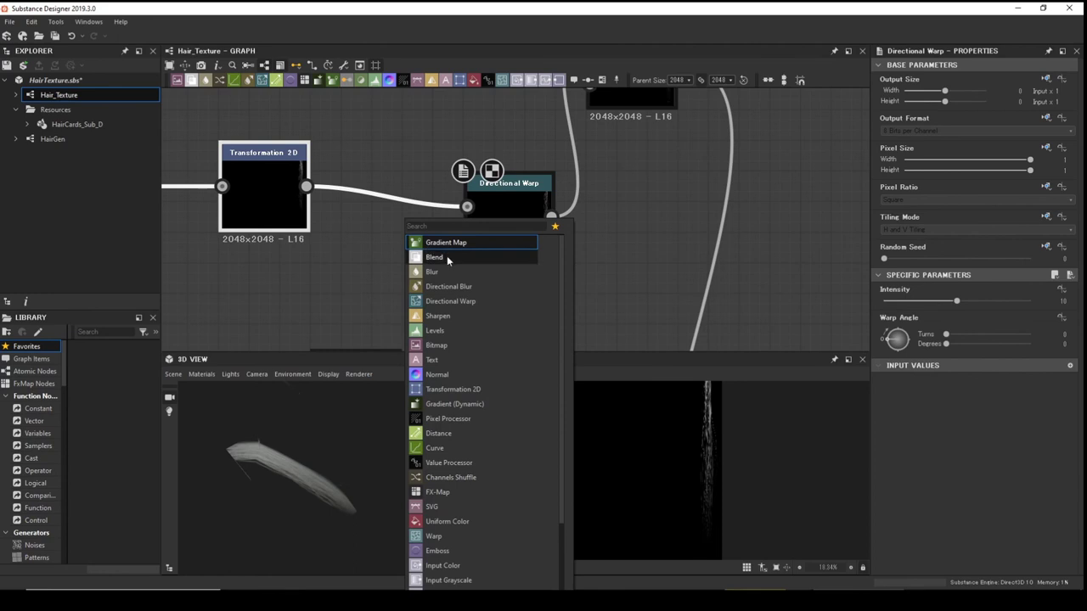
{"action": "type", "text": "per"}
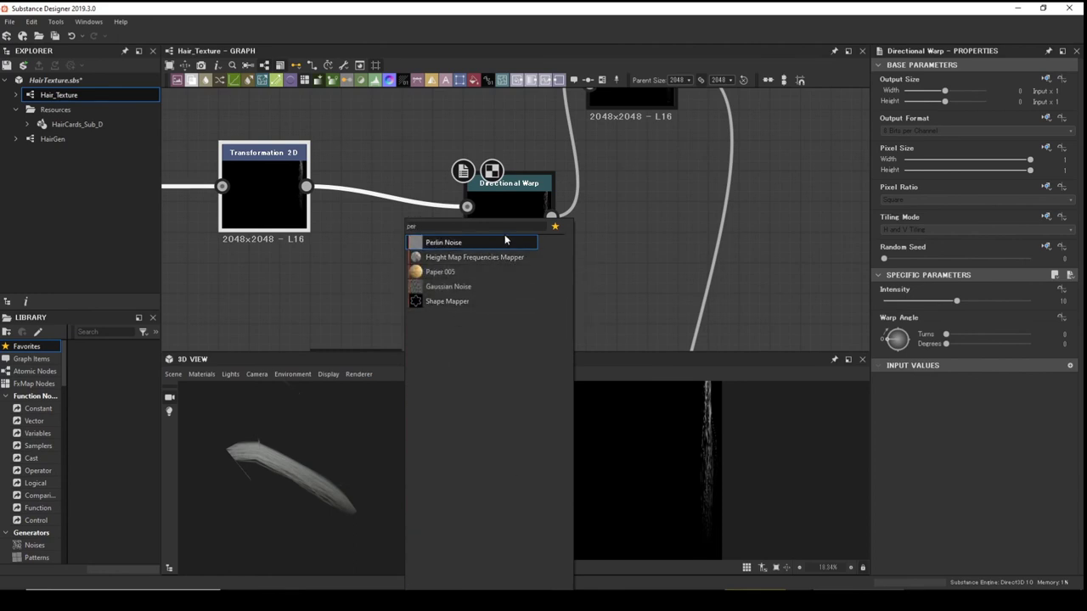
{"action": "key", "text": "BackSpace"}
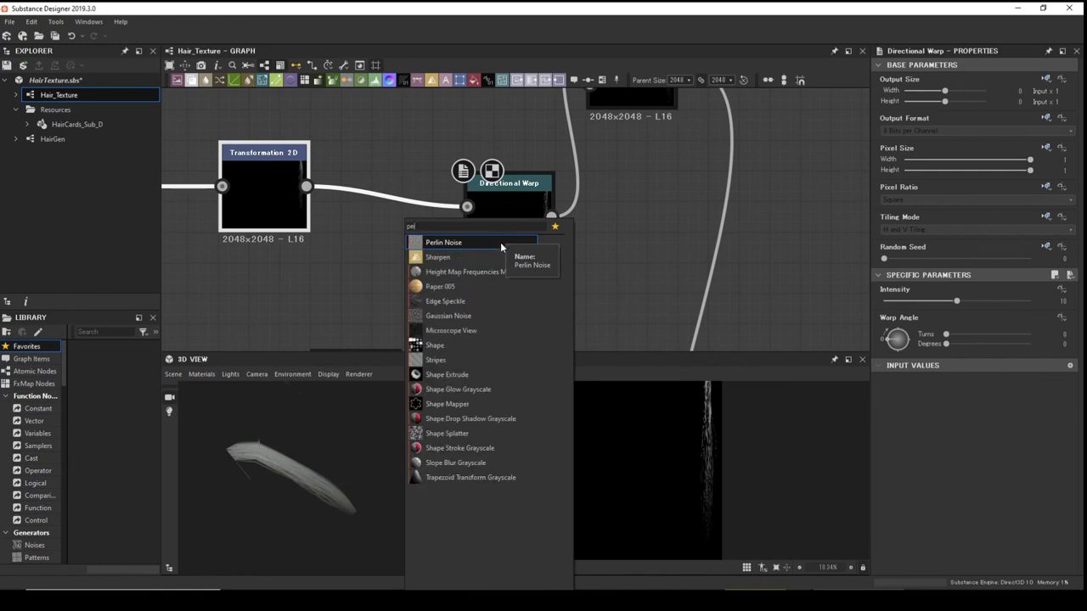
{"action": "left_click", "coordinate": [484, 243]}
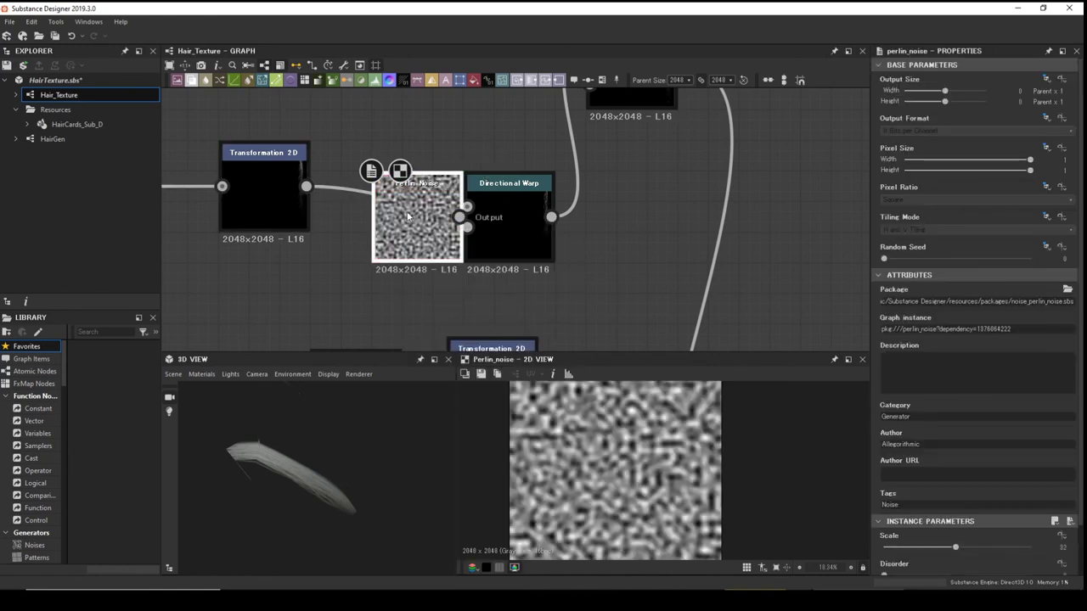
Connect the Perlin Noise to the Directional Warp's Intensity Input and preview the warped strand in the 2D view.
{"action": "left_click_drag", "start_coordinate": [416, 227], "coordinate": [475, 243]}
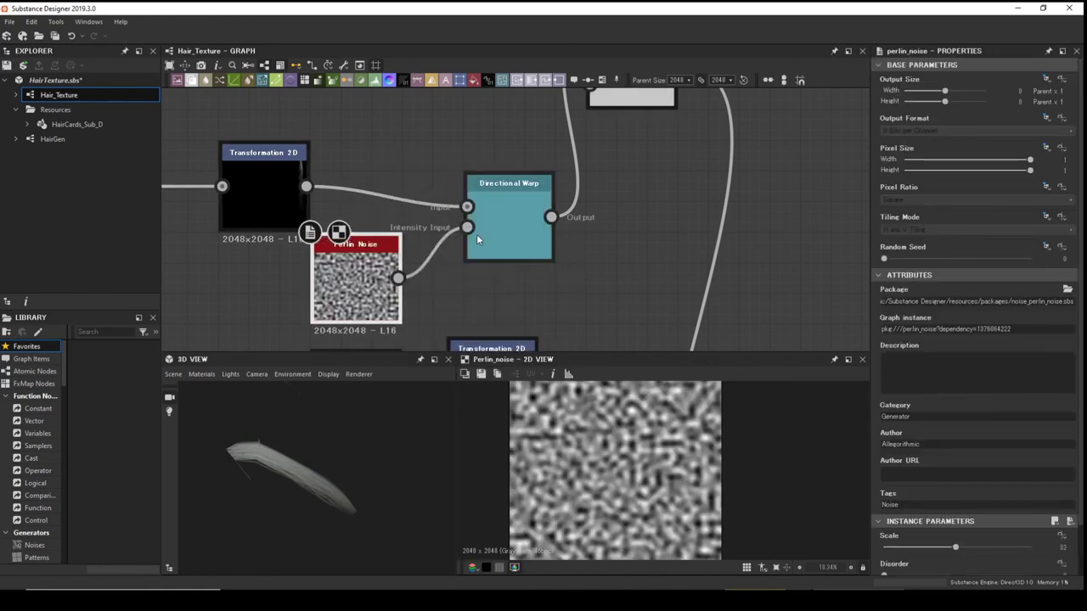
{"action": "left_click_drag", "start_coordinate": [366, 272], "coordinate": [334, 302]}
{"action": "left_click", "coordinate": [502, 193]}
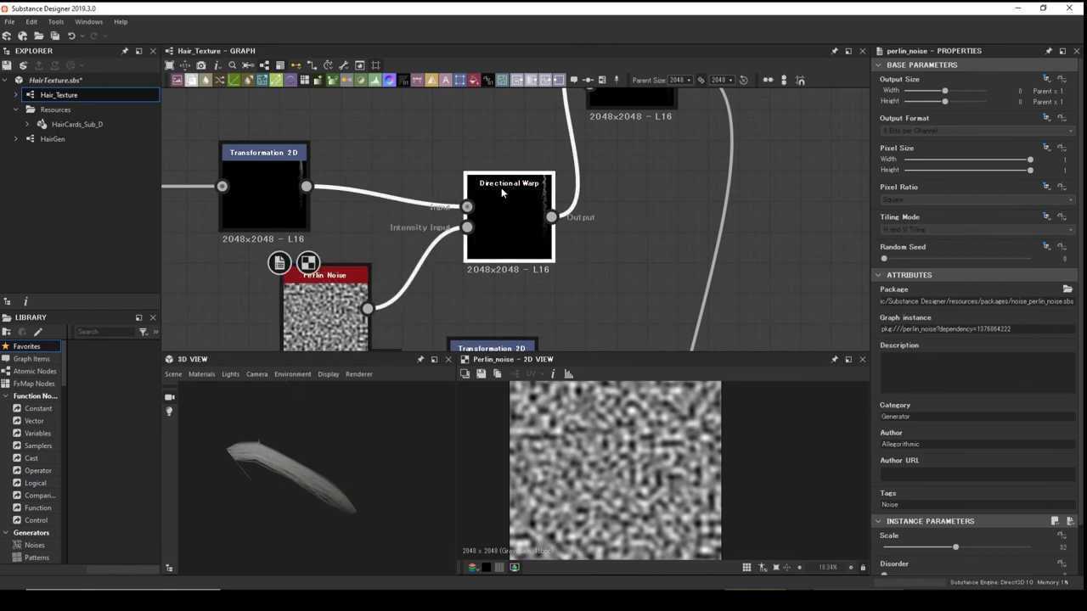
{"action": "scroll", "coordinate": [688, 444], "scroll_direction": "up", "scroll_amount": 2}
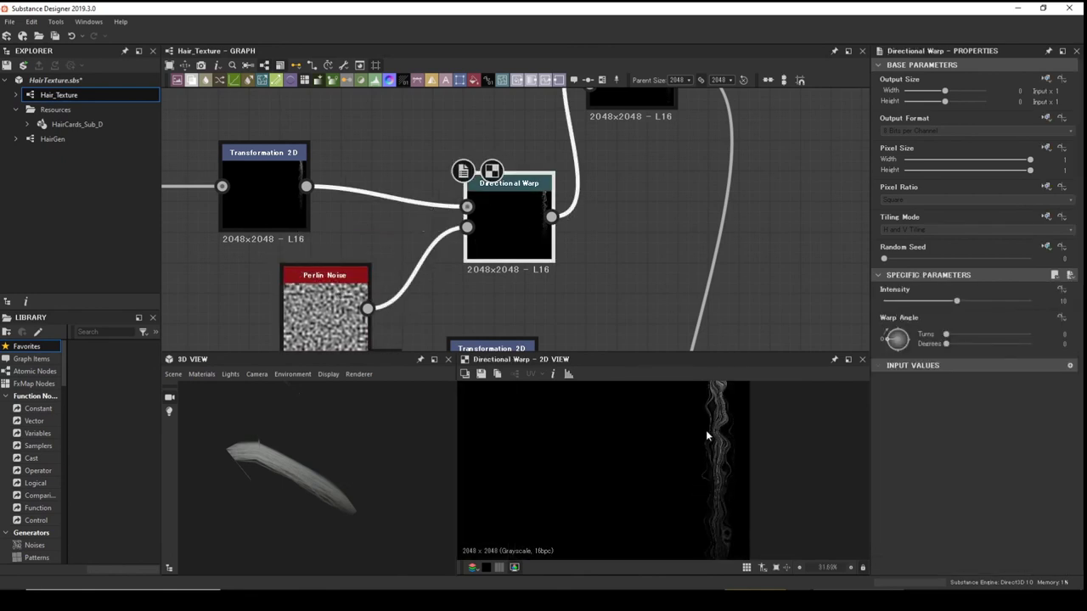
{"action": "middle_click_drag", "start_coordinate": [708, 422], "coordinate": [670, 462]}
{"action": "scroll", "coordinate": [676, 432], "scroll_direction": "down", "scroll_amount": 4}
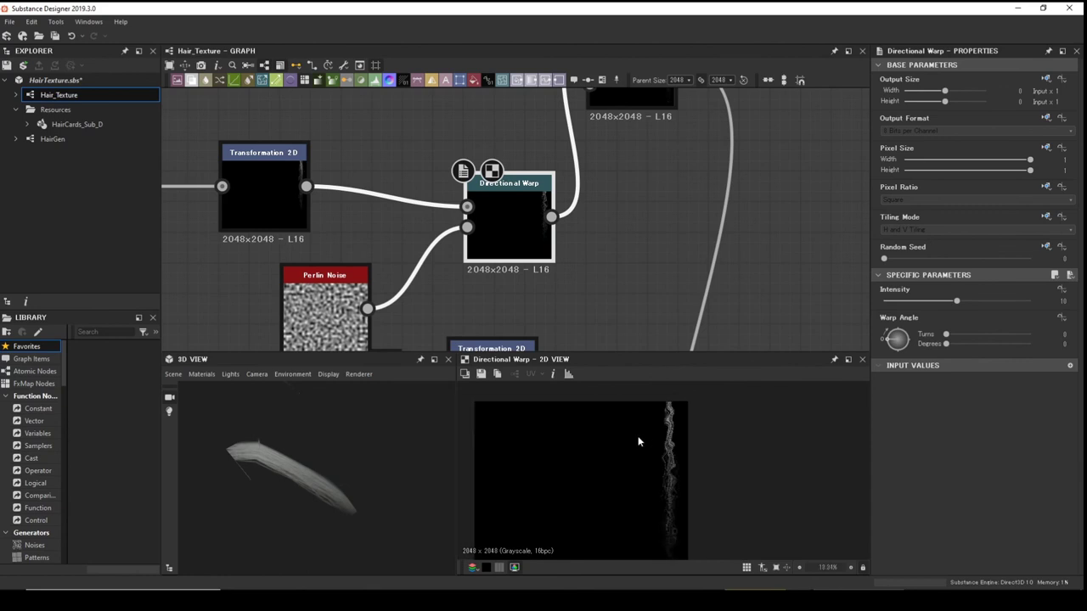
Preview the Blend that adds the warped strand over the darkened one and examine how the two line up.
{"action": "middle_click_drag", "start_coordinate": [630, 202], "coordinate": [552, 317]}
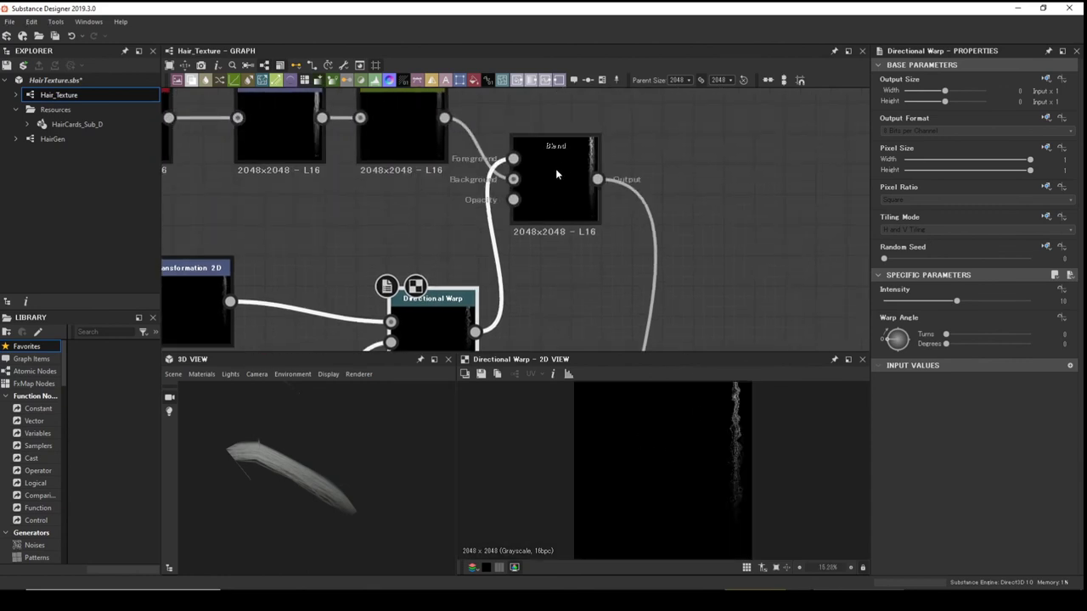
{"action": "double_click", "coordinate": [556, 168]}
{"action": "middle_click_drag", "start_coordinate": [705, 442], "coordinate": [637, 516]}
{"action": "scroll", "coordinate": [670, 437], "scroll_direction": "down", "scroll_amount": 1}
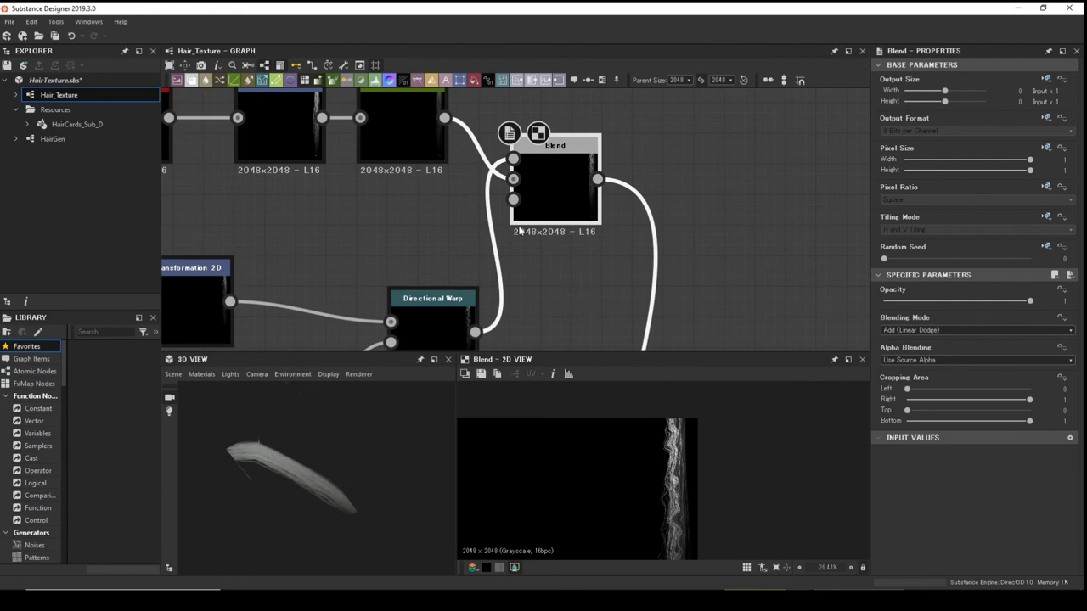
{"action": "middle_click_drag", "start_coordinate": [433, 188], "coordinate": [427, 245]}
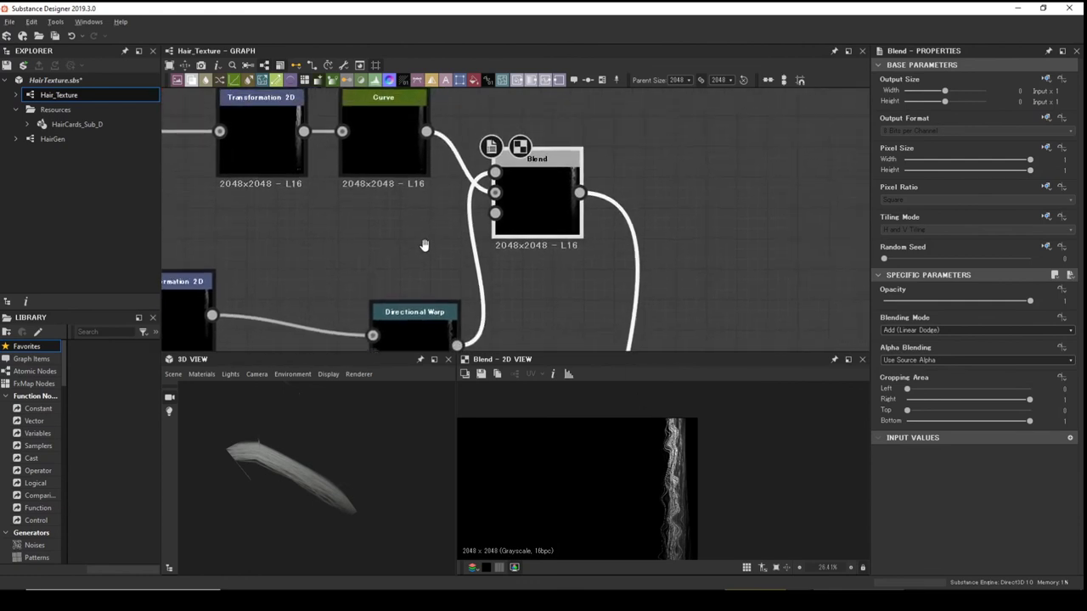
{"action": "middle_click_drag", "start_coordinate": [347, 160], "coordinate": [434, 201]}
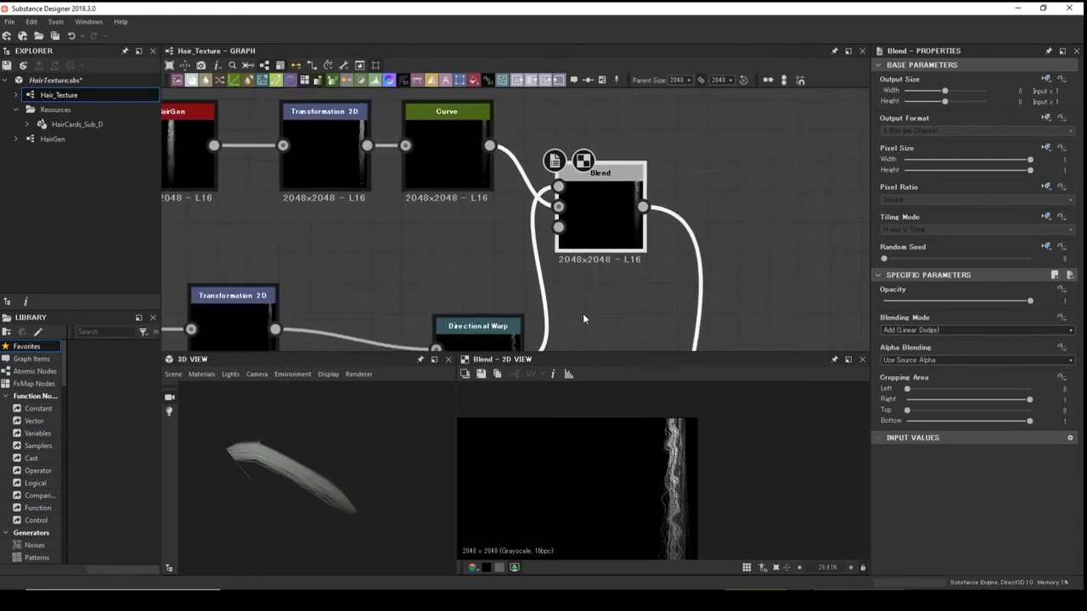
Select the darkened strand's Transformation 2D and move the Perlin Noise node between the lower HairGen and Transformation 2D columns.
{"action": "left_click", "coordinate": [307, 138]}
{"action": "scroll", "coordinate": [426, 254], "scroll_direction": "down", "scroll_amount": 2}
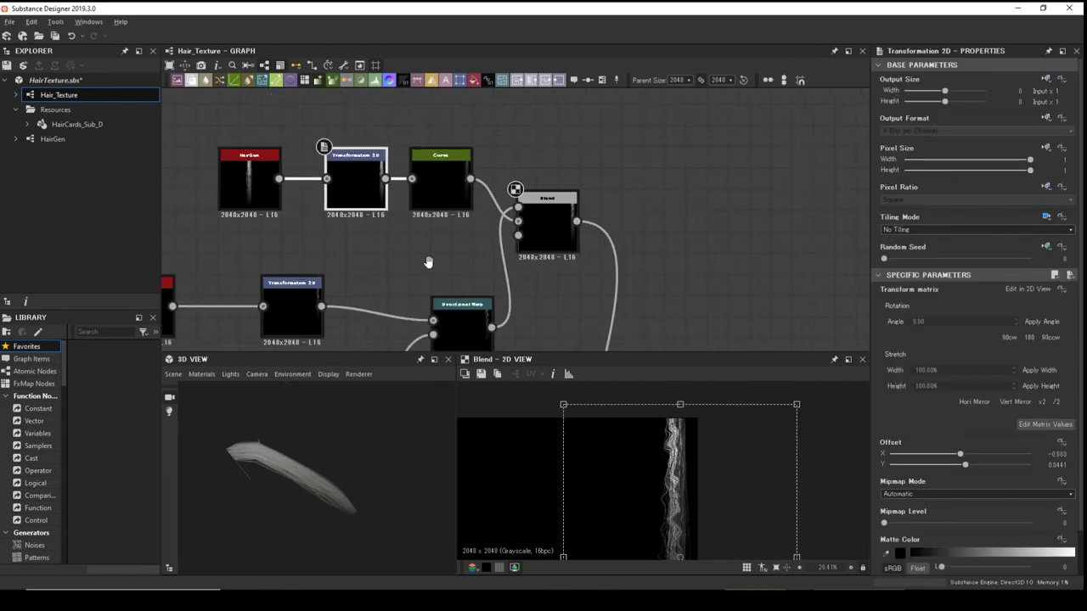
{"action": "middle_click_drag", "start_coordinate": [426, 254], "coordinate": [450, 140]}
{"action": "left_click_drag", "start_coordinate": [357, 255], "coordinate": [275, 254]}
{"action": "middle_click_drag", "start_coordinate": [356, 232], "coordinate": [392, 280]}
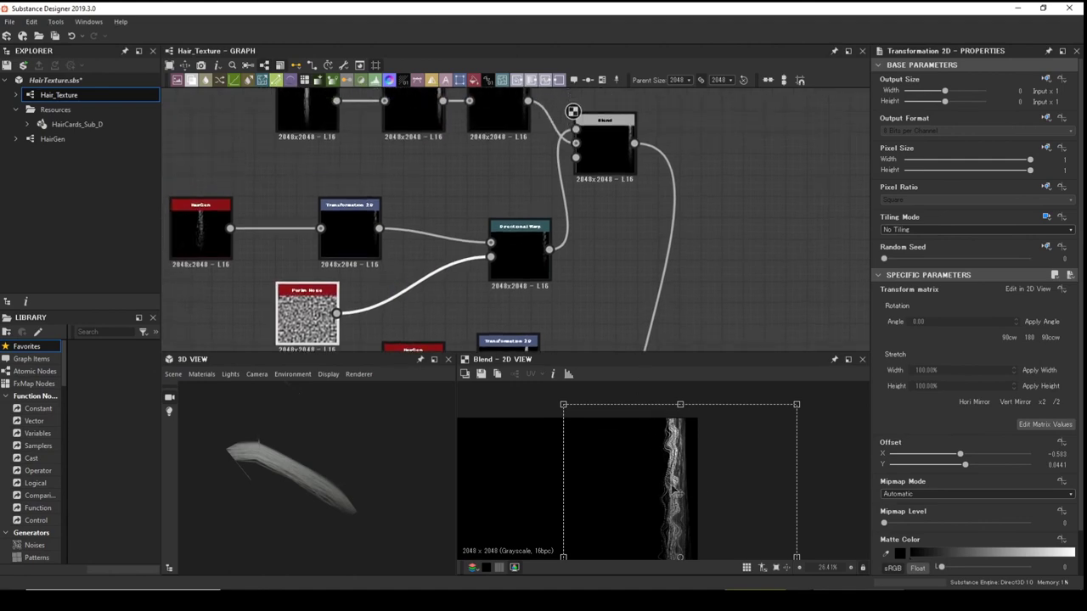
Try shifting the darkened strand's Transformation 2D offset to about X -0.56, Y 0.05, and undo the shift.
{"action": "left_click_drag", "start_coordinate": [676, 490], "coordinate": [669, 489]}
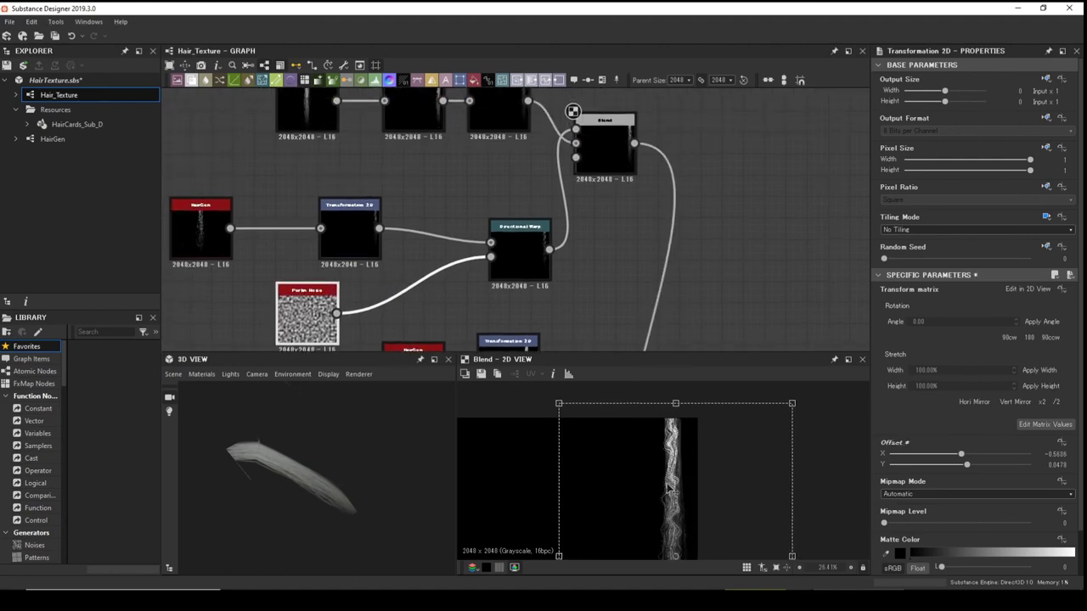
{"action": "key", "text": "ctrl+z"}
{"action": "middle_click_drag", "start_coordinate": [441, 143], "coordinate": [466, 187]}
{"action": "middle_click_drag", "start_coordinate": [507, 139], "coordinate": [490, 169]}
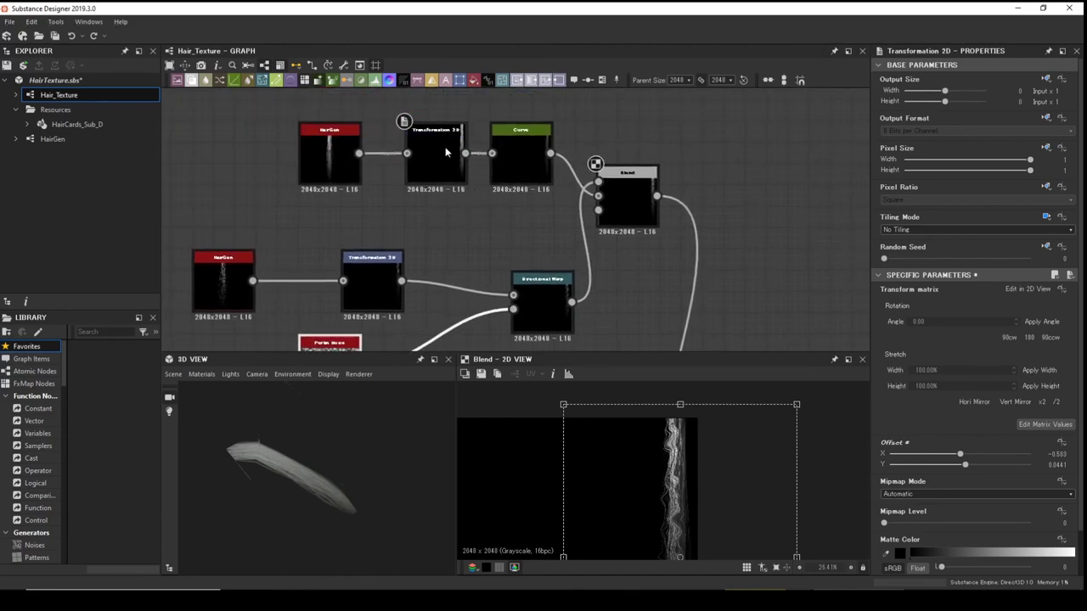
Move the Directional Warp closer to its source Transformation 2D and insert another Transformation 2D between the warp and the Blend.
{"action": "left_click_drag", "start_coordinate": [531, 283], "coordinate": [492, 270]}
{"action": "left_click_drag", "start_coordinate": [565, 235], "coordinate": [576, 270]}
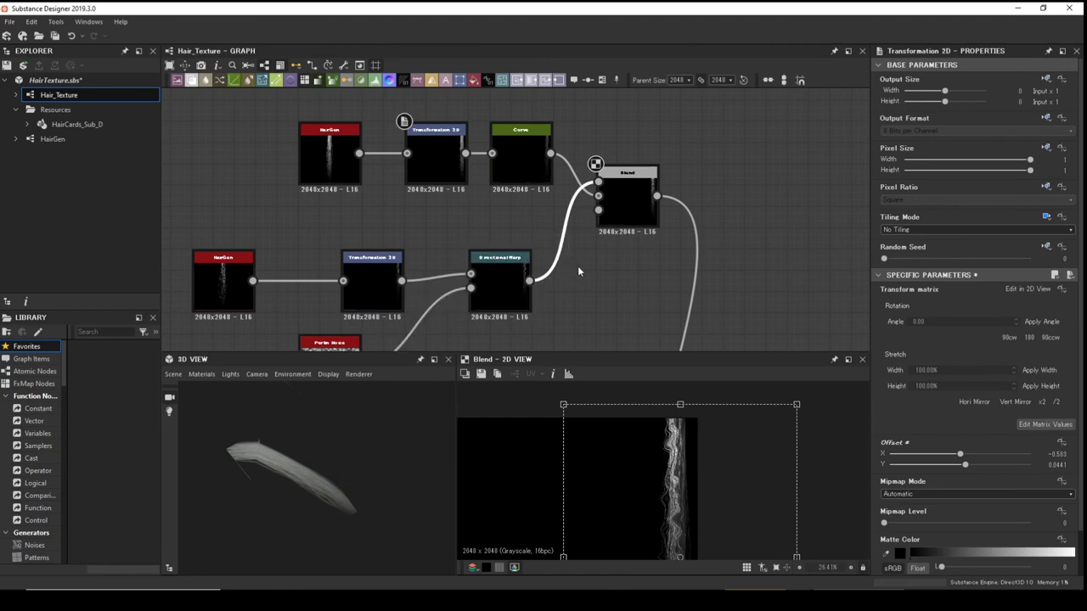
{"action": "key", "text": "space"}
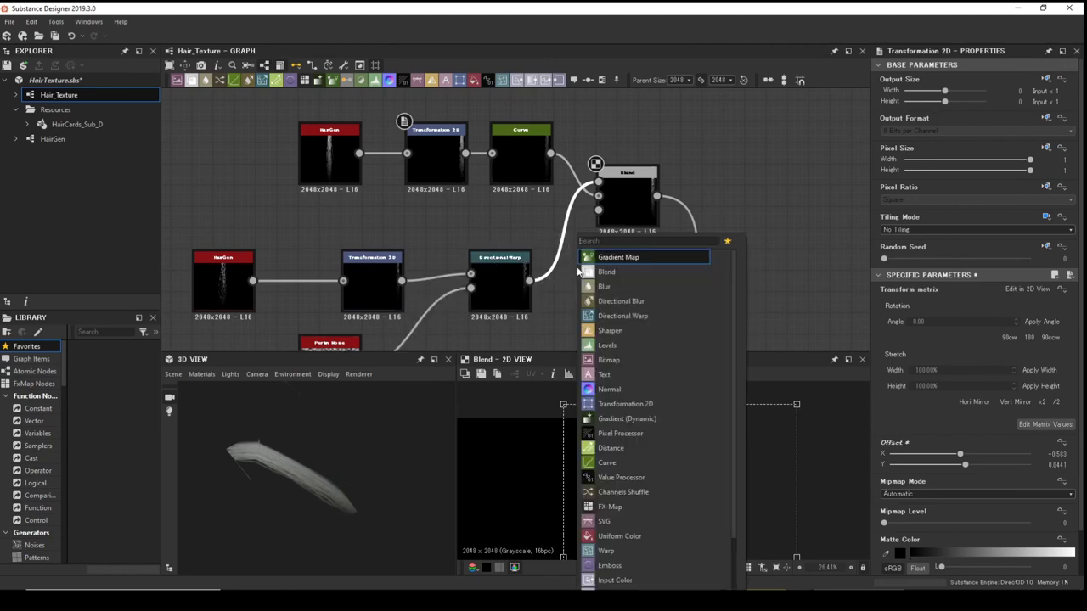
{"action": "type", "text": "tr"}
{"action": "left_click", "coordinate": [637, 257]}
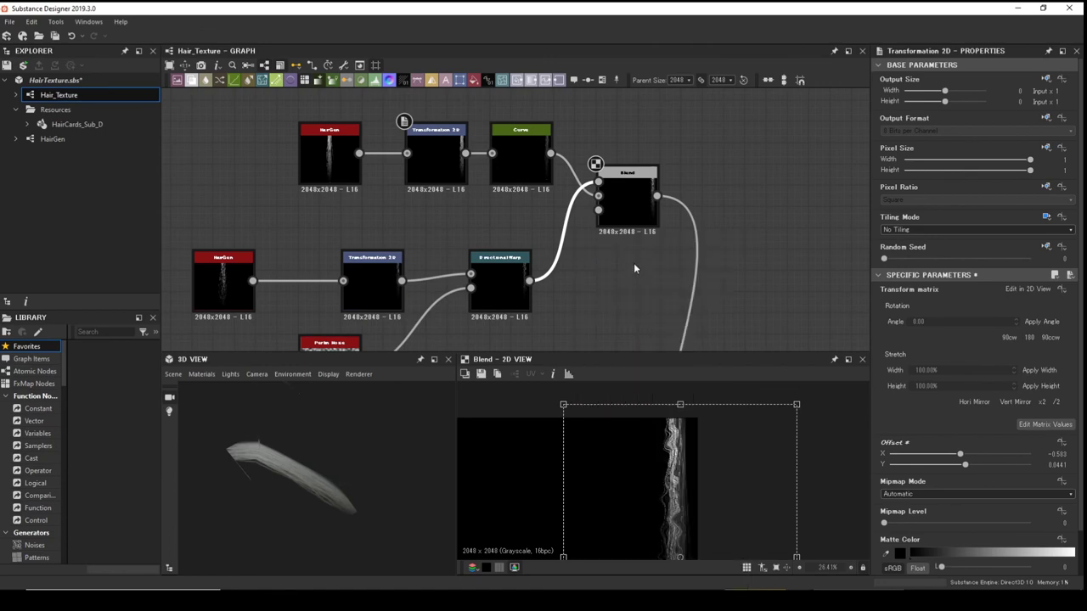
Shift the warped strand slightly sideways over the darkened strand, then preview the Blend and space it apart from the new Transformation 2D.
{"action": "left_click_drag", "start_coordinate": [656, 478], "coordinate": [664, 478]}
{"action": "left_click", "coordinate": [623, 196]}
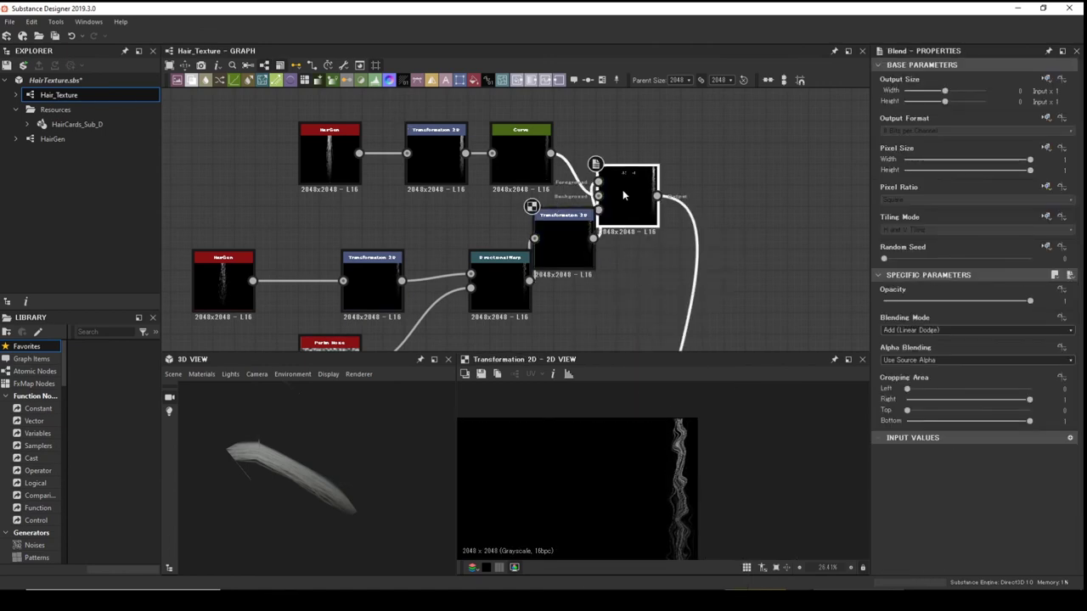
{"action": "double_click", "coordinate": [624, 195]}
{"action": "left_click_drag", "start_coordinate": [623, 196], "coordinate": [666, 196]}
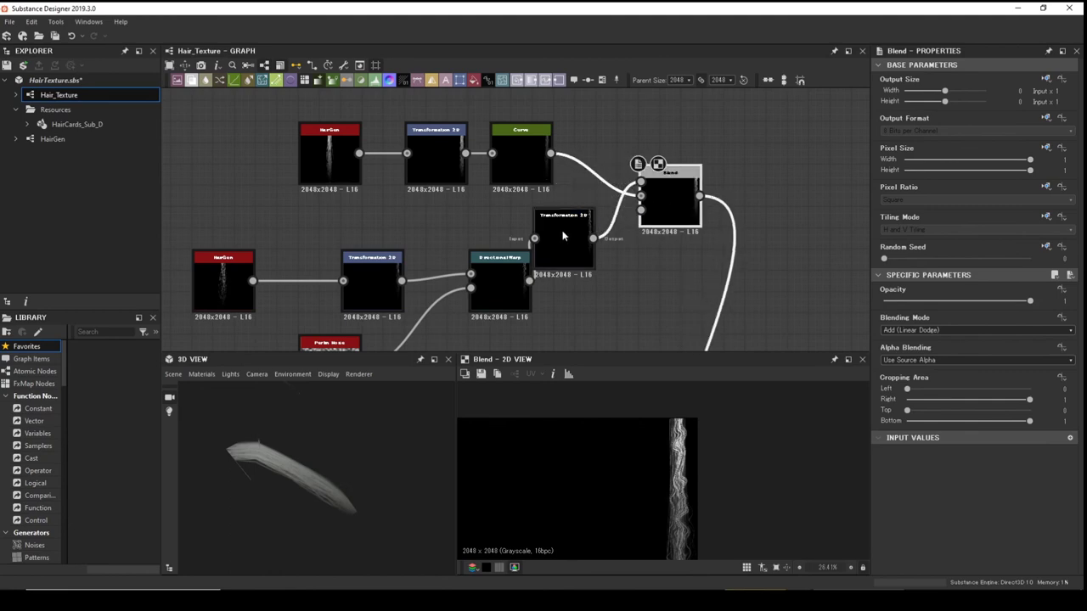
{"action": "left_click_drag", "start_coordinate": [563, 237], "coordinate": [584, 255]}
{"action": "middle_click_drag", "start_coordinate": [666, 310], "coordinate": [649, 227]}
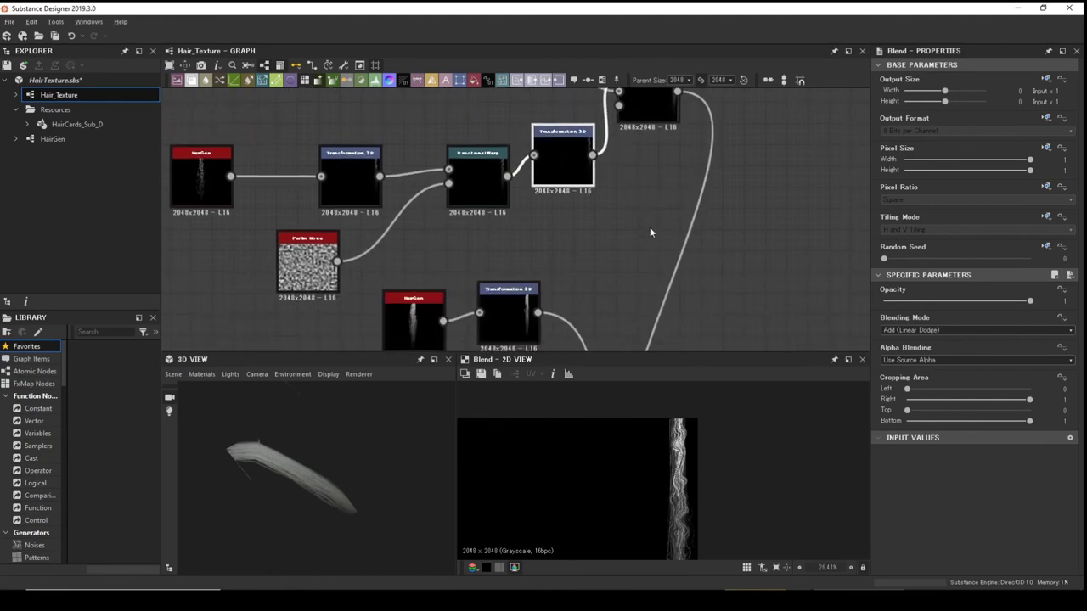
Select both strand branches together with their Blend and move the whole group away from the other HairGen rows.
{"action": "scroll", "coordinate": [675, 455], "scroll_direction": "down", "scroll_amount": 2}
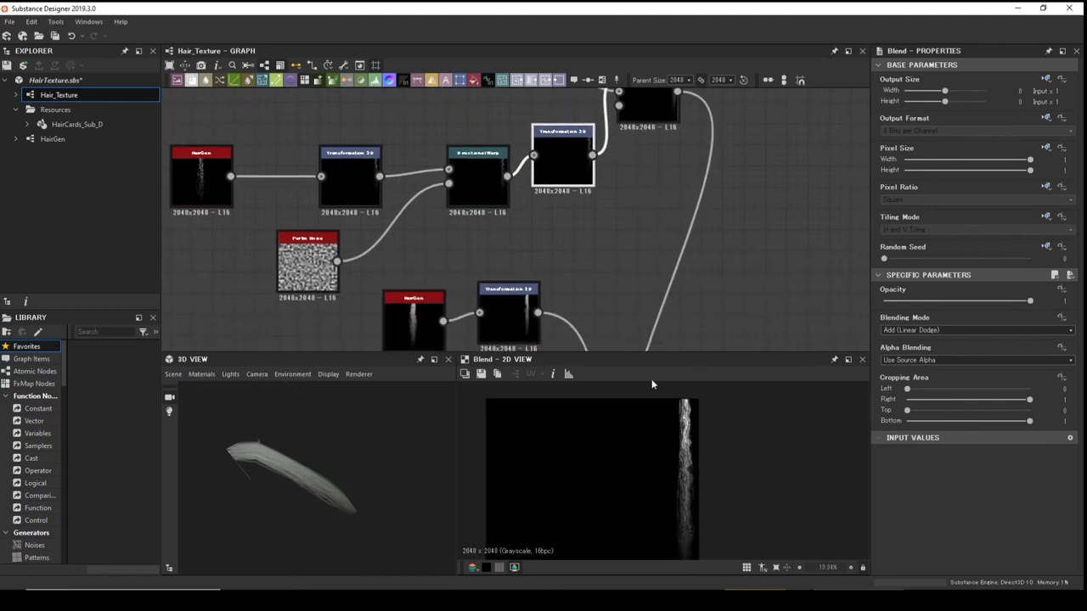
{"action": "scroll", "coordinate": [612, 262], "scroll_direction": "down", "scroll_amount": 3}
{"action": "left_click_drag", "start_coordinate": [690, 138], "coordinate": [328, 283]}
{"action": "left_click_drag", "start_coordinate": [521, 242], "coordinate": [440, 195]}
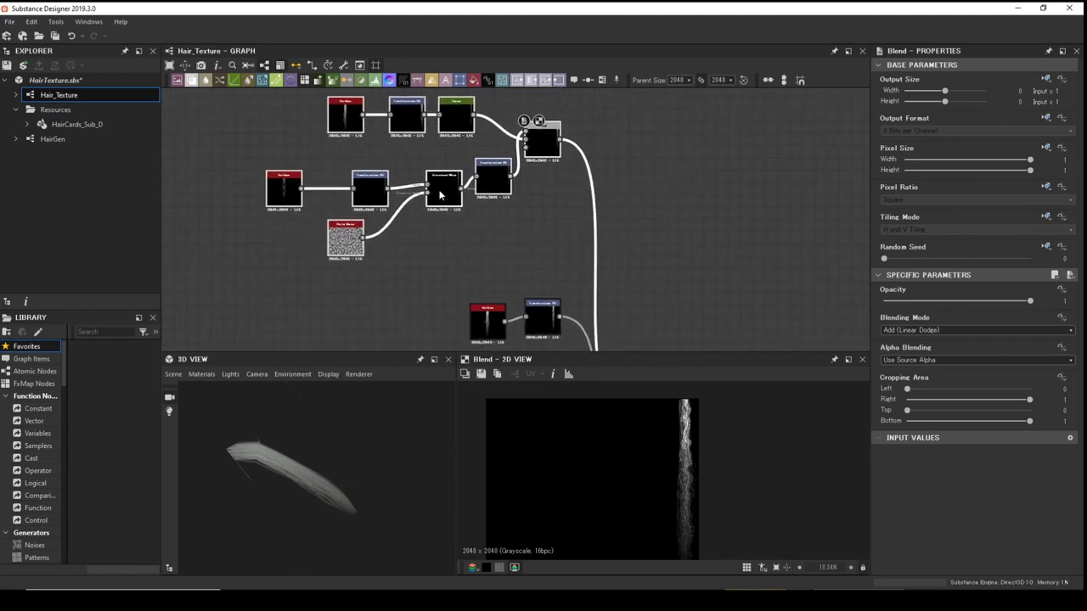
{"action": "middle_click_drag", "start_coordinate": [456, 204], "coordinate": [468, 240]}
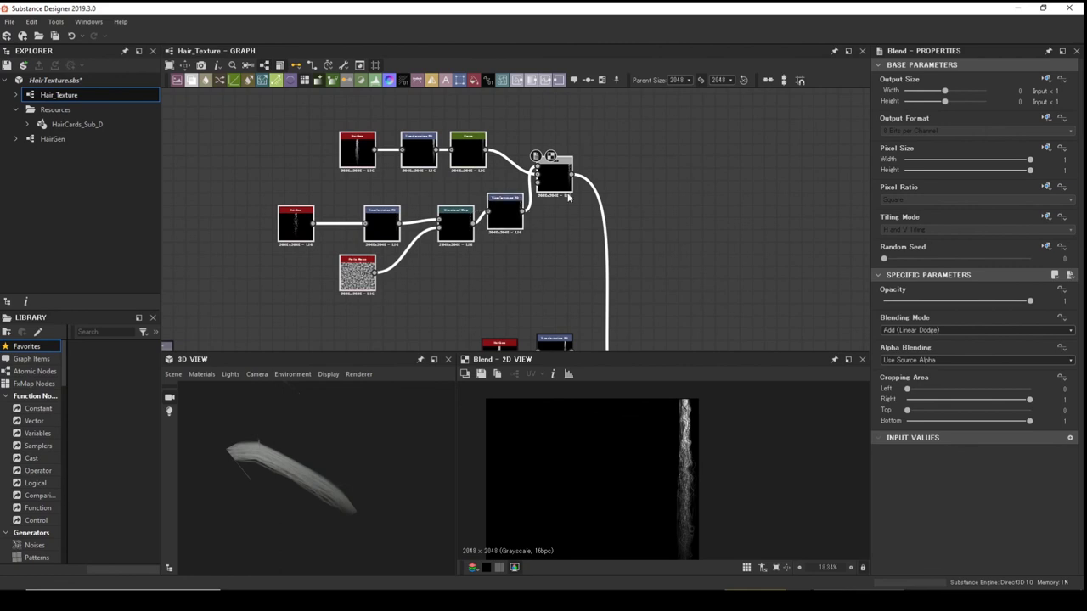
{"action": "right_click", "coordinate": [703, 136]}
{"action": "mouse_move", "coordinate": [735, 146]}
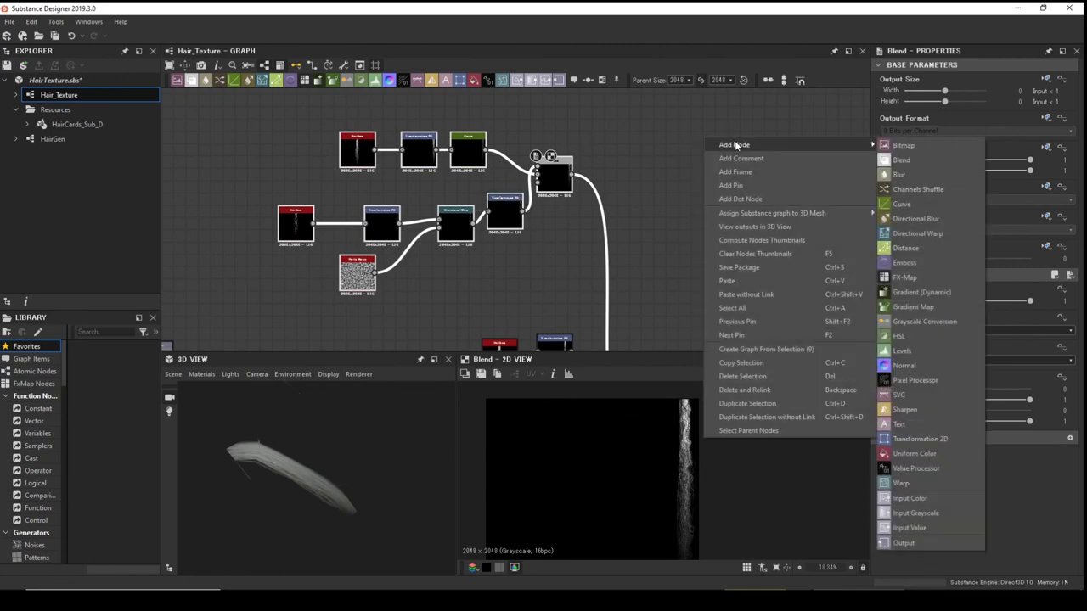
{"action": "left_click", "coordinate": [640, 142]}
Add a Frame to the graph and resize it to enclose both strand branches and their Blend.
{"action": "key", "text": "space"}
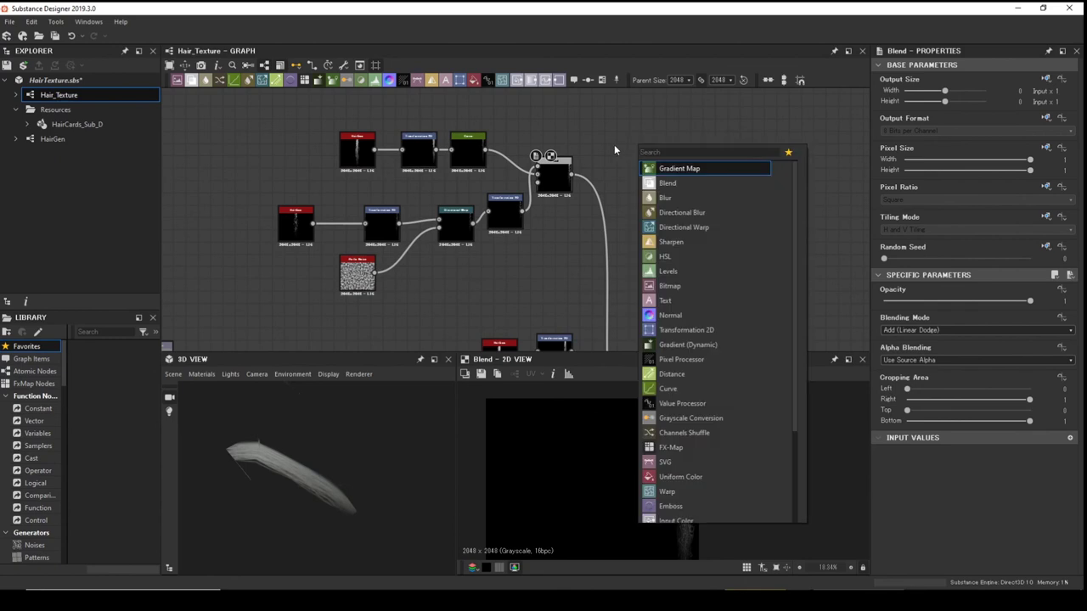
{"action": "type", "text": "fra"}
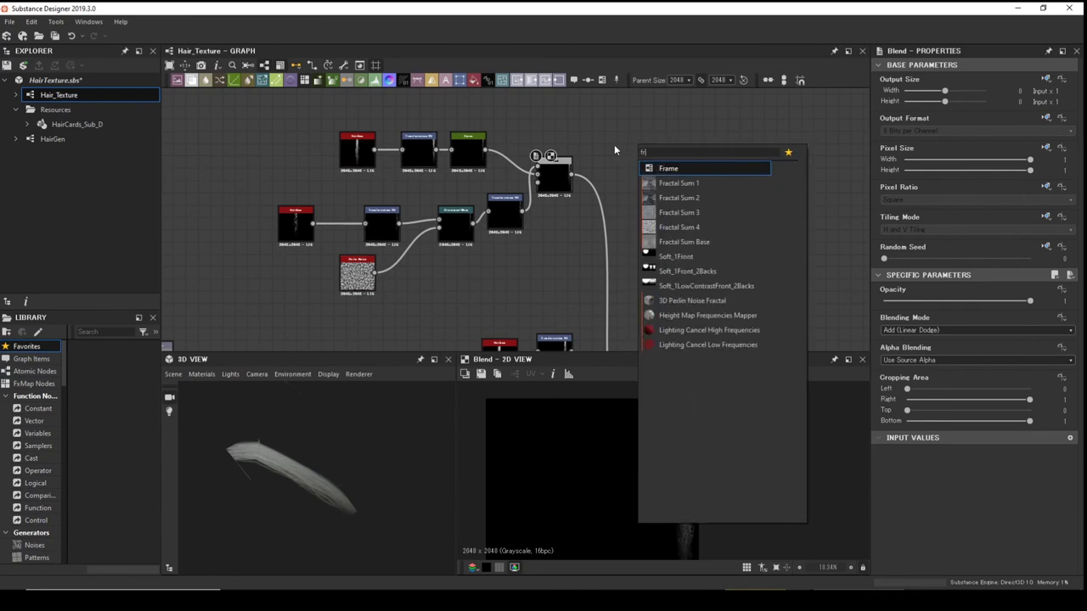
{"action": "key", "text": "Return"}
{"action": "left_click_drag", "start_coordinate": [655, 149], "coordinate": [589, 217]}
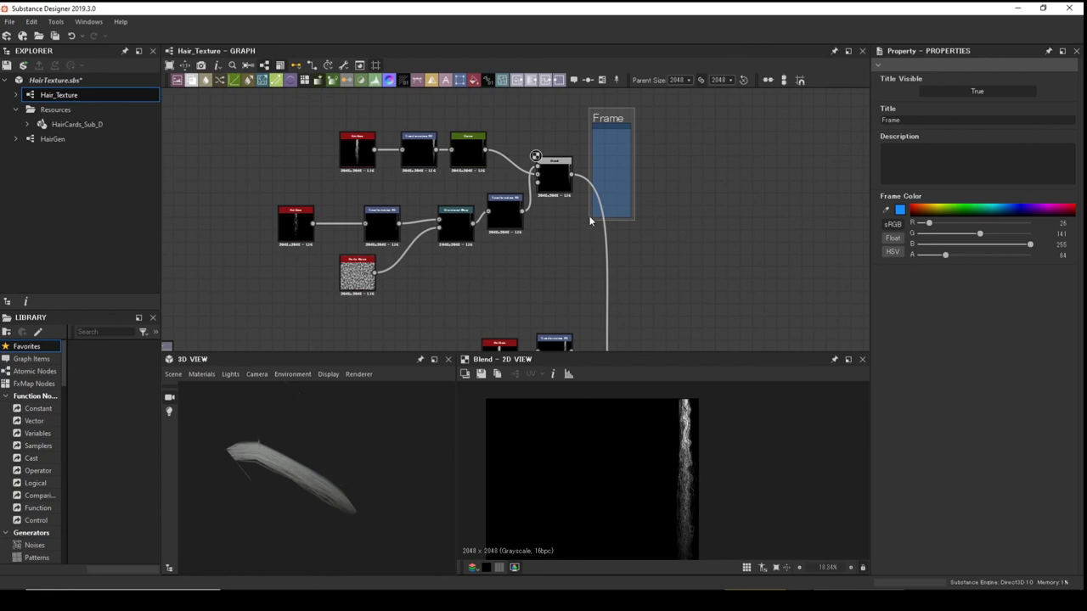
{"action": "left_click", "coordinate": [588, 154]}
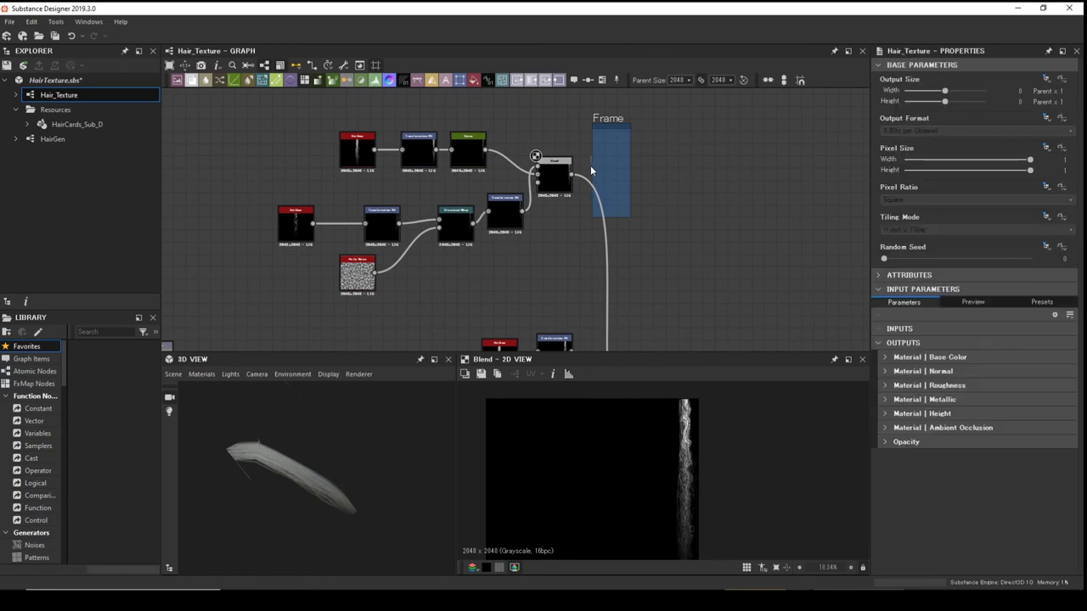
{"action": "left_click_drag", "start_coordinate": [384, 180], "coordinate": [233, 190]}
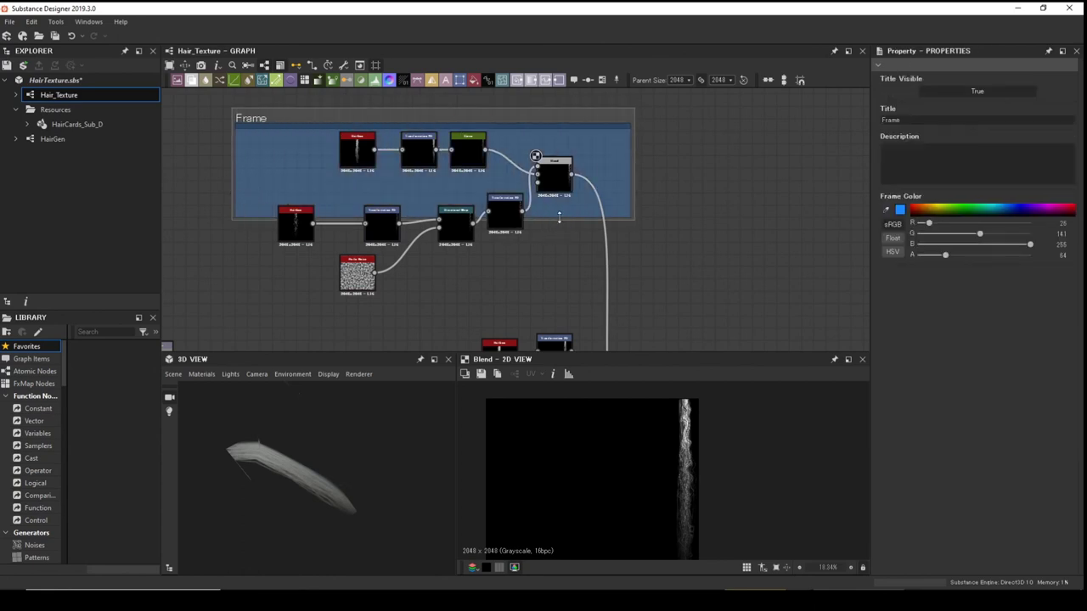
{"action": "left_click_drag", "start_coordinate": [561, 220], "coordinate": [554, 302]}
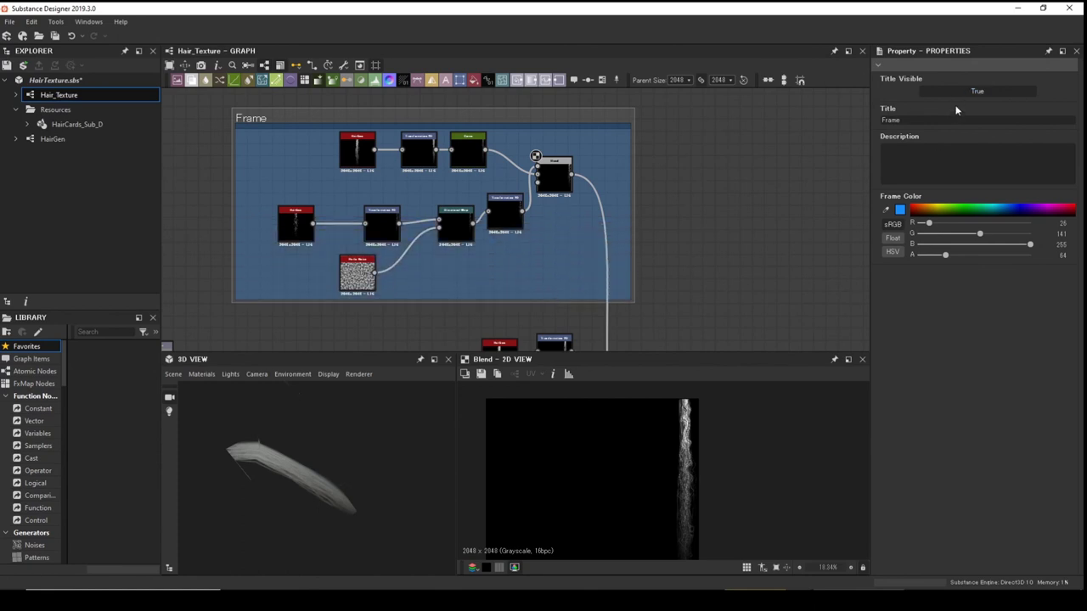
Title the frame Hair_Tile_01.
{"action": "double_click", "coordinate": [934, 119]}
{"action": "type", "text": "Hair_Tile_01"}
{"action": "key", "text": "Return"}
Preview the Opacity output to examine the layered strand next to the other seven strands.
{"action": "scroll", "coordinate": [504, 169], "scroll_direction": "down", "scroll_amount": 3}
{"action": "scroll", "coordinate": [542, 193], "scroll_direction": "up", "scroll_amount": 2}
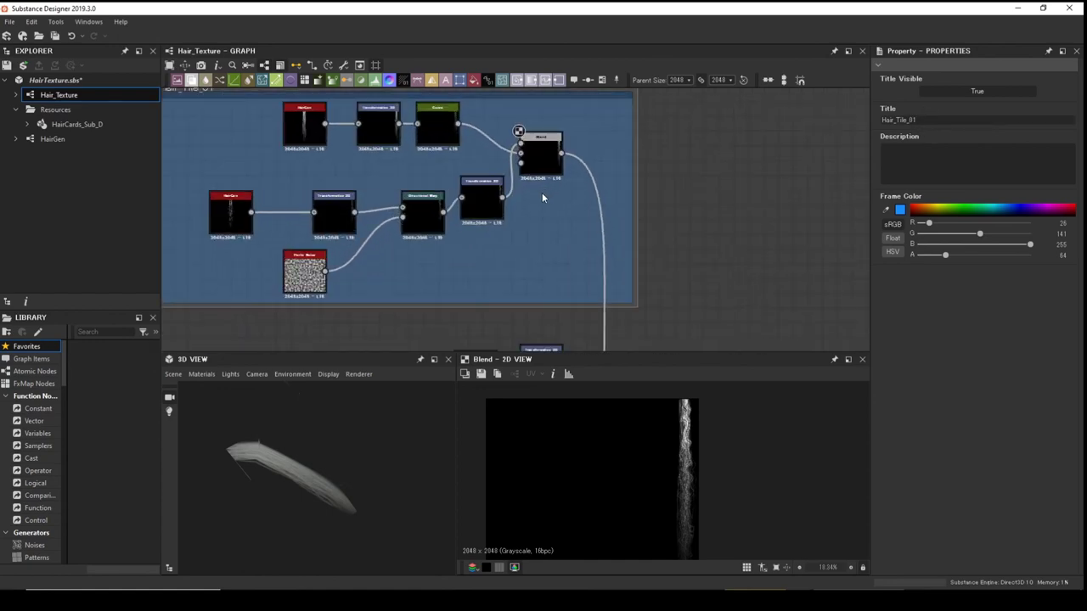
{"action": "scroll", "coordinate": [542, 193], "scroll_direction": "down", "scroll_amount": 2}
{"action": "scroll", "coordinate": [541, 193], "scroll_direction": "down", "scroll_amount": 1}
{"action": "scroll", "coordinate": [541, 196], "scroll_direction": "up", "scroll_amount": 2}
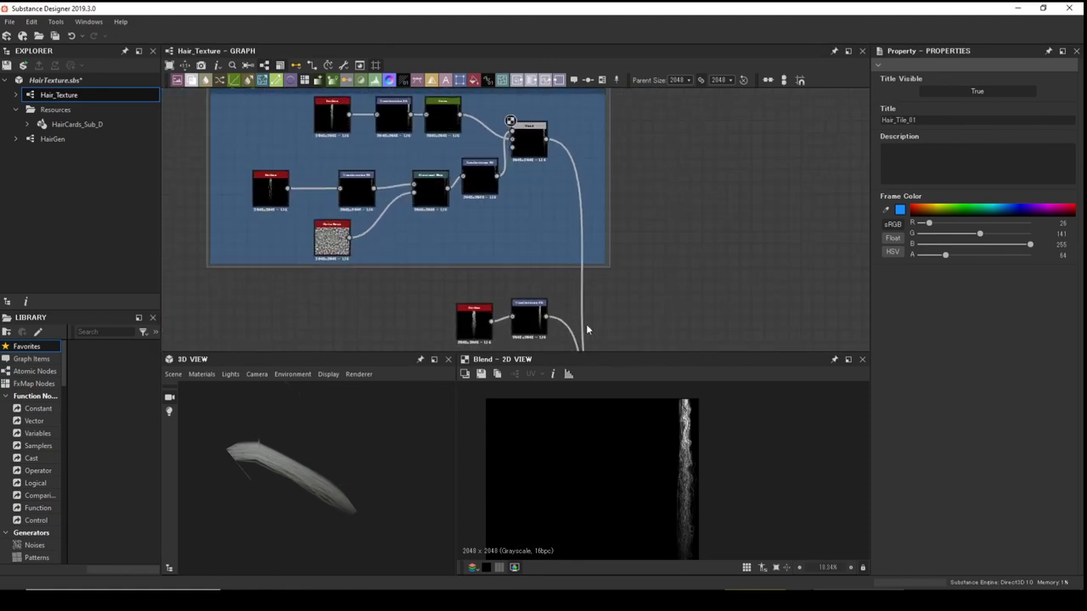
{"action": "middle_click_drag", "start_coordinate": [665, 235], "coordinate": [471, 150]}
{"action": "scroll", "coordinate": [555, 223], "scroll_direction": "down", "scroll_amount": 2}
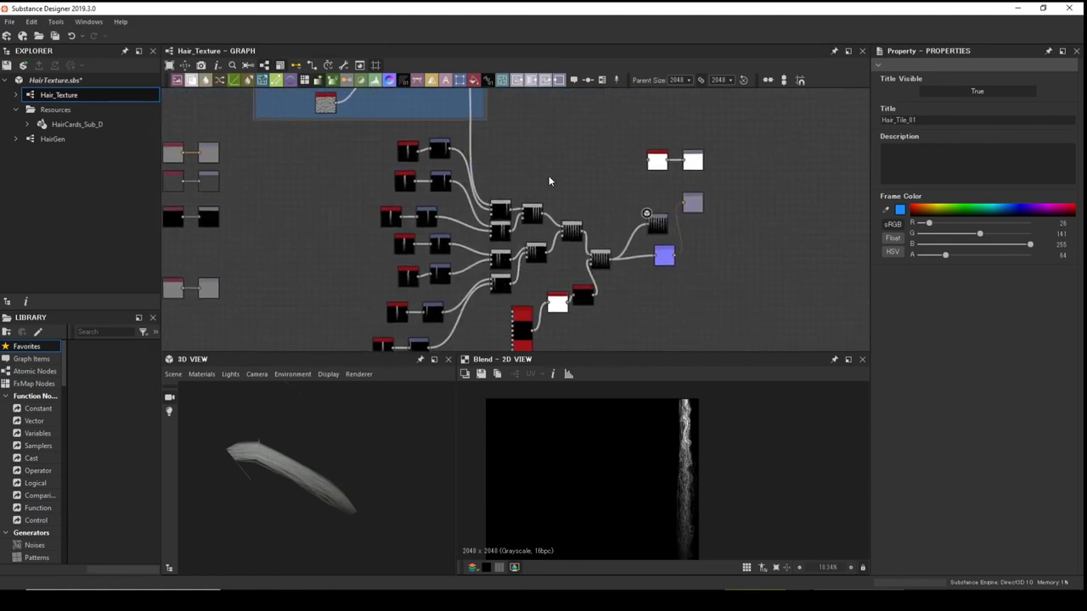
{"action": "scroll", "coordinate": [549, 177], "scroll_direction": "up", "scroll_amount": 2}
{"action": "middle_click_drag", "start_coordinate": [614, 209], "coordinate": [532, 197]}
{"action": "scroll", "coordinate": [532, 197], "scroll_direction": "up", "scroll_amount": 1}
{"action": "scroll", "coordinate": [532, 201], "scroll_direction": "up", "scroll_amount": 1}
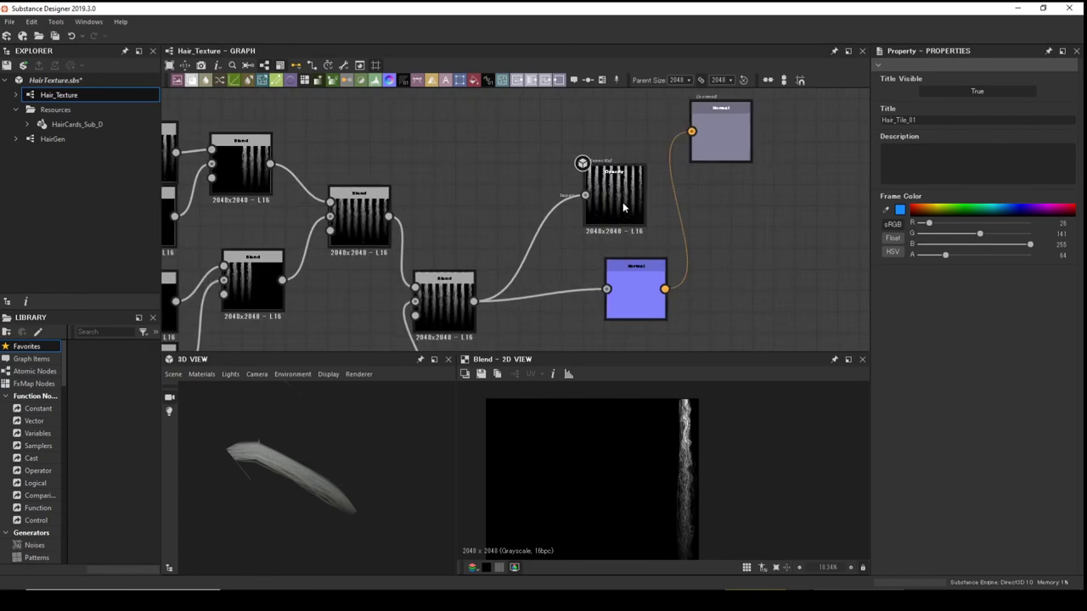
{"action": "left_click", "coordinate": [615, 197]}
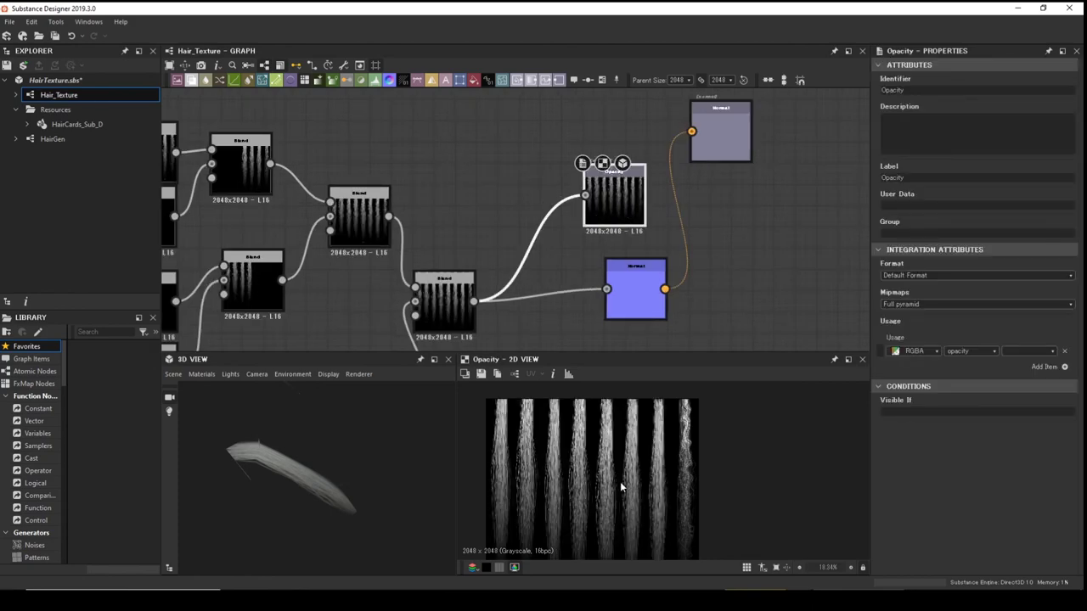
Move the Opacity output below and away from the final Blend, and place the Normal node beside the Normal output.
{"action": "middle_click_drag", "start_coordinate": [575, 163], "coordinate": [518, 161]}
{"action": "scroll", "coordinate": [510, 180], "scroll_direction": "down", "scroll_amount": 2}
{"action": "scroll", "coordinate": [531, 211], "scroll_direction": "up", "scroll_amount": 1}
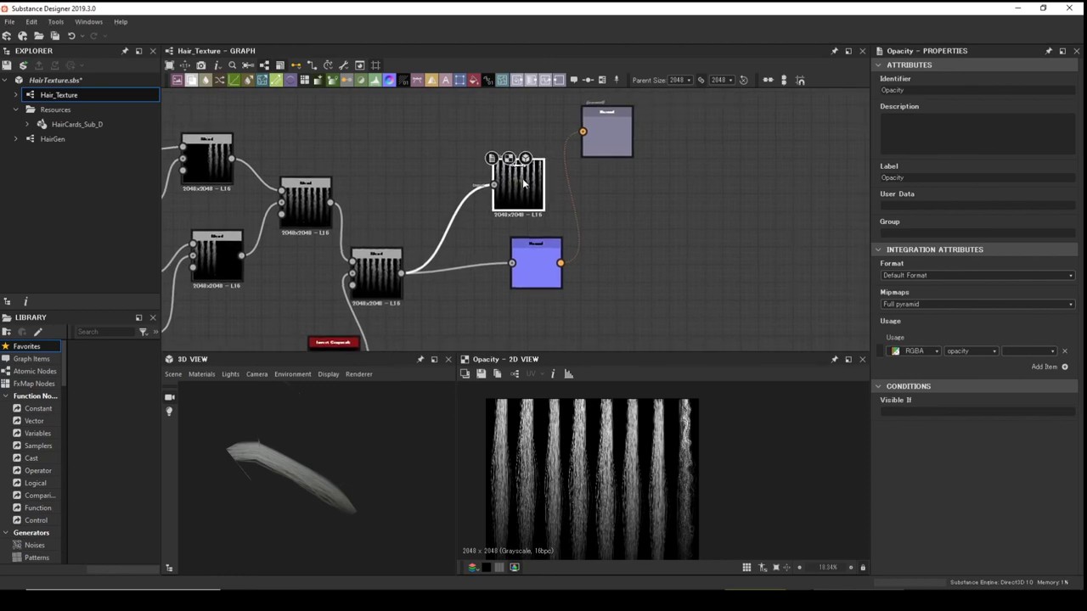
{"action": "left_click_drag", "start_coordinate": [517, 160], "coordinate": [642, 194]}
{"action": "left_click_drag", "start_coordinate": [531, 267], "coordinate": [496, 153]}
{"action": "middle_click_drag", "start_coordinate": [514, 198], "coordinate": [505, 224]}
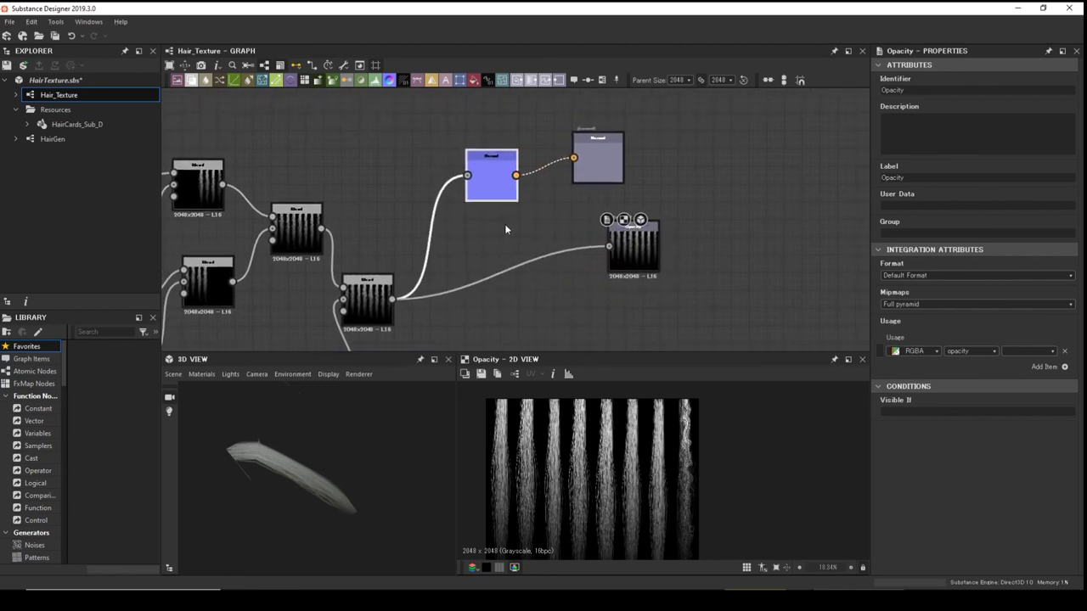
Select the Normal node and examine its parameters and its connections to the final Blend and the Normal output.
{"action": "left_click", "coordinate": [502, 174]}
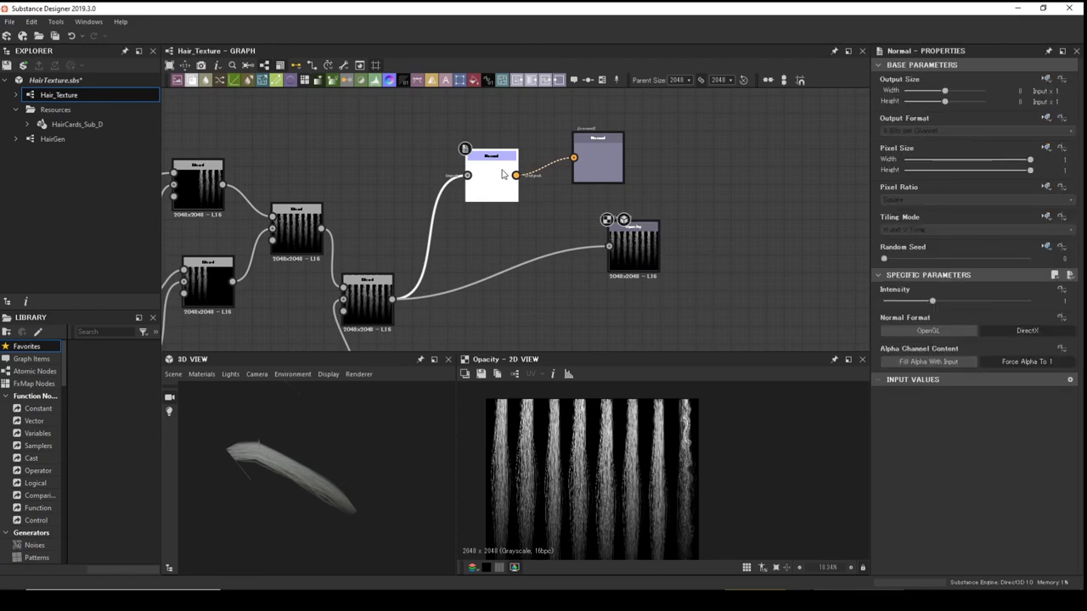
{"action": "middle_click_drag", "start_coordinate": [591, 156], "coordinate": [594, 196]}
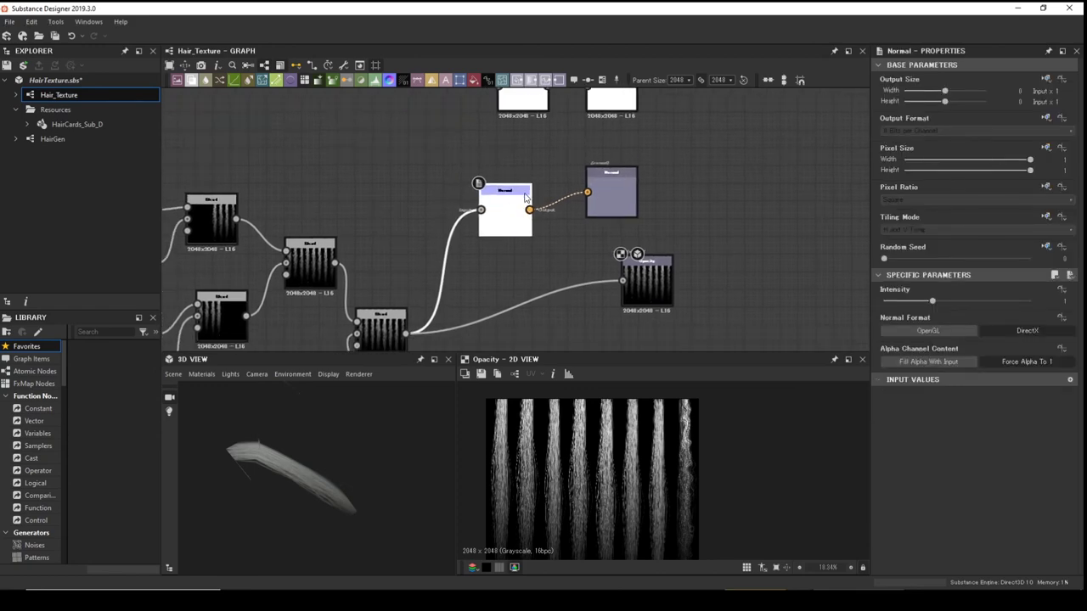
{"action": "scroll", "coordinate": [561, 195], "scroll_direction": "down", "scroll_amount": 2}
{"action": "scroll", "coordinate": [527, 194], "scroll_direction": "up", "scroll_amount": 2}
{"action": "scroll", "coordinate": [522, 200], "scroll_direction": "down", "scroll_amount": 2}
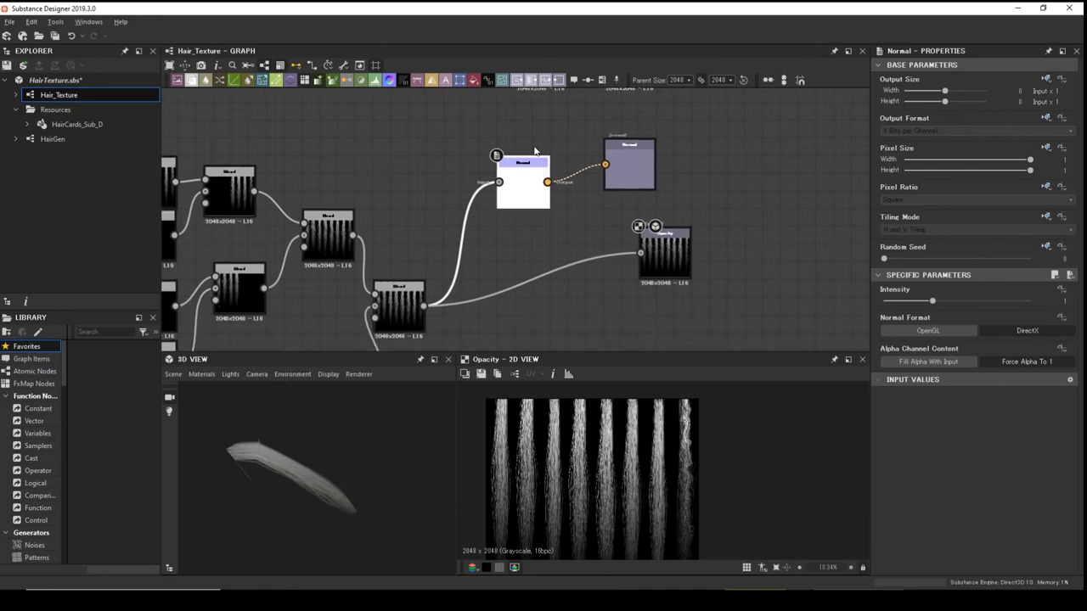
{"action": "scroll", "coordinate": [532, 170], "scroll_direction": "up", "scroll_amount": 2}
{"action": "left_click", "coordinate": [510, 233]}
{"action": "scroll", "coordinate": [469, 270], "scroll_direction": "down", "scroll_amount": 2}
{"action": "scroll", "coordinate": [462, 246], "scroll_direction": "up", "scroll_amount": 2}
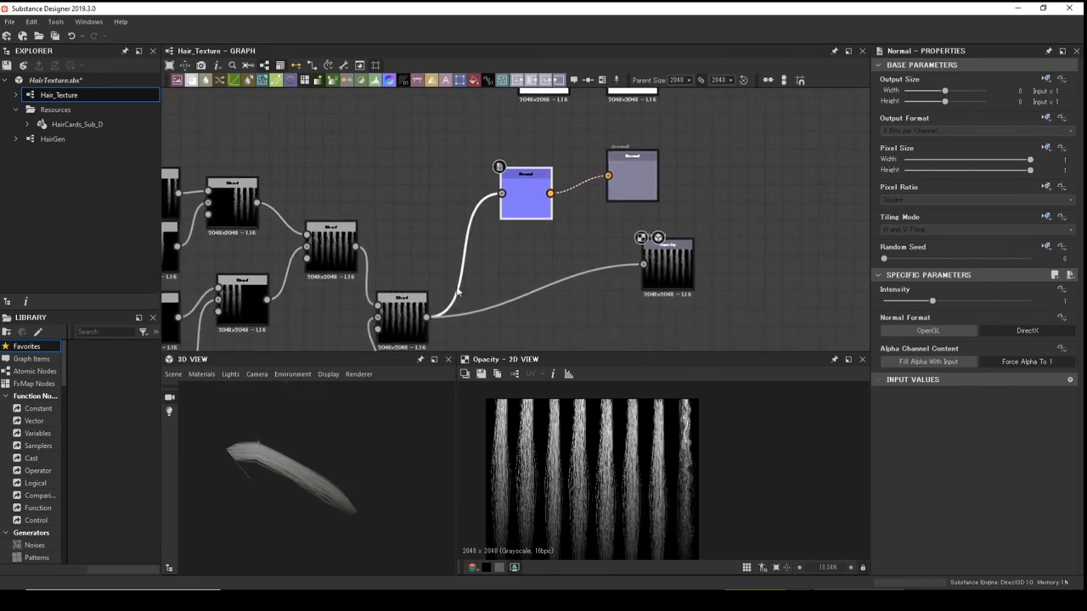
{"action": "scroll", "coordinate": [458, 221], "scroll_direction": "down", "scroll_amount": 2}
{"action": "scroll", "coordinate": [476, 234], "scroll_direction": "up", "scroll_amount": 2}
{"action": "left_click_drag", "start_coordinate": [456, 306], "coordinate": [507, 128]}
{"action": "key", "text": "Escape"}
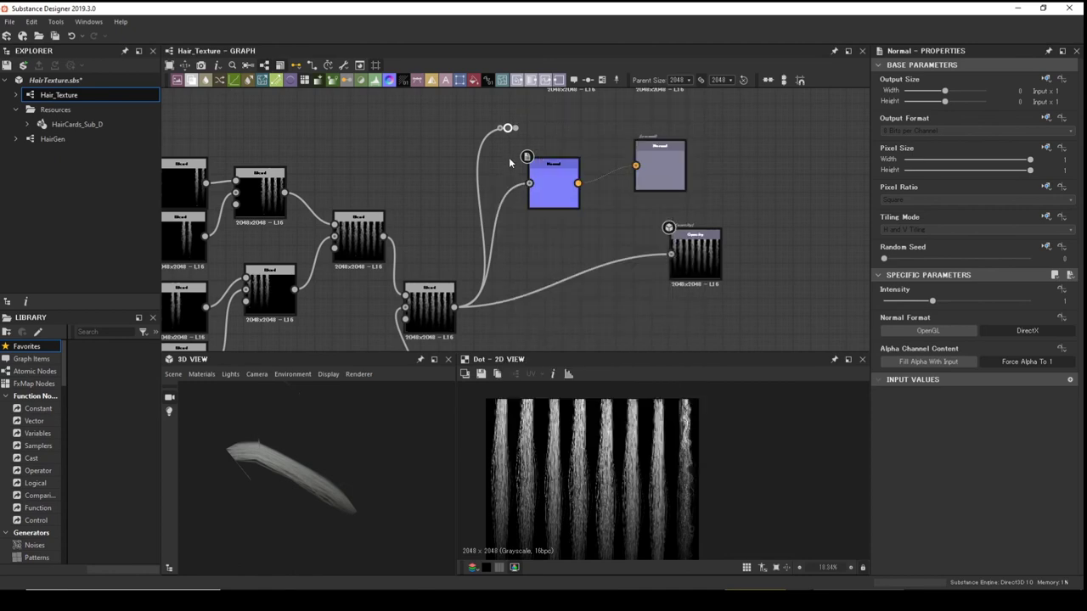
{"action": "middle_click_drag", "start_coordinate": [504, 146], "coordinate": [496, 218]}
{"action": "left_click_drag", "start_coordinate": [497, 191], "coordinate": [474, 141]}
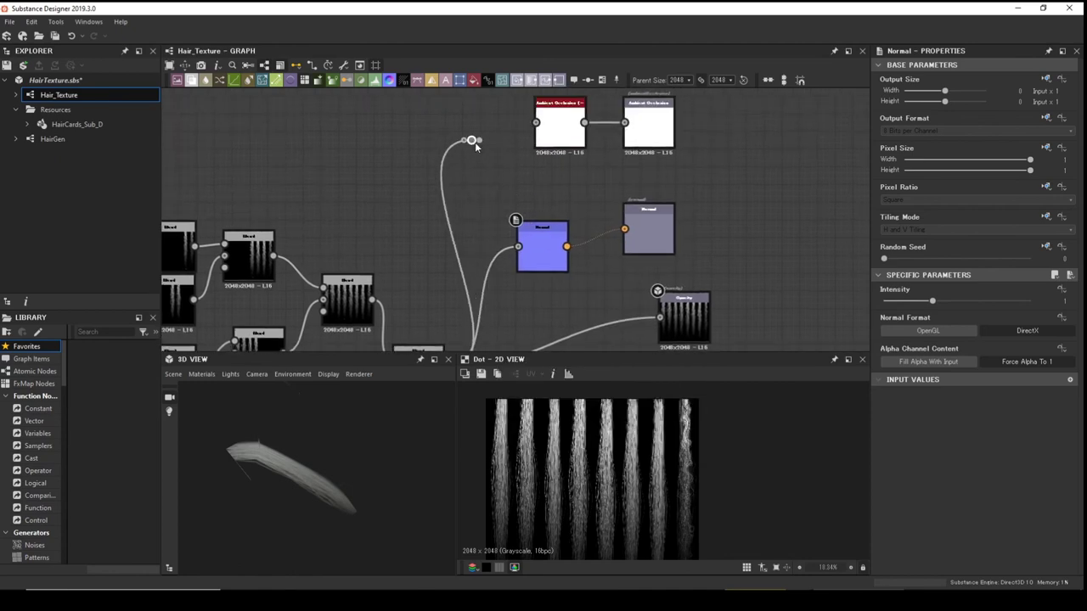
{"action": "key", "text": "Delete"}
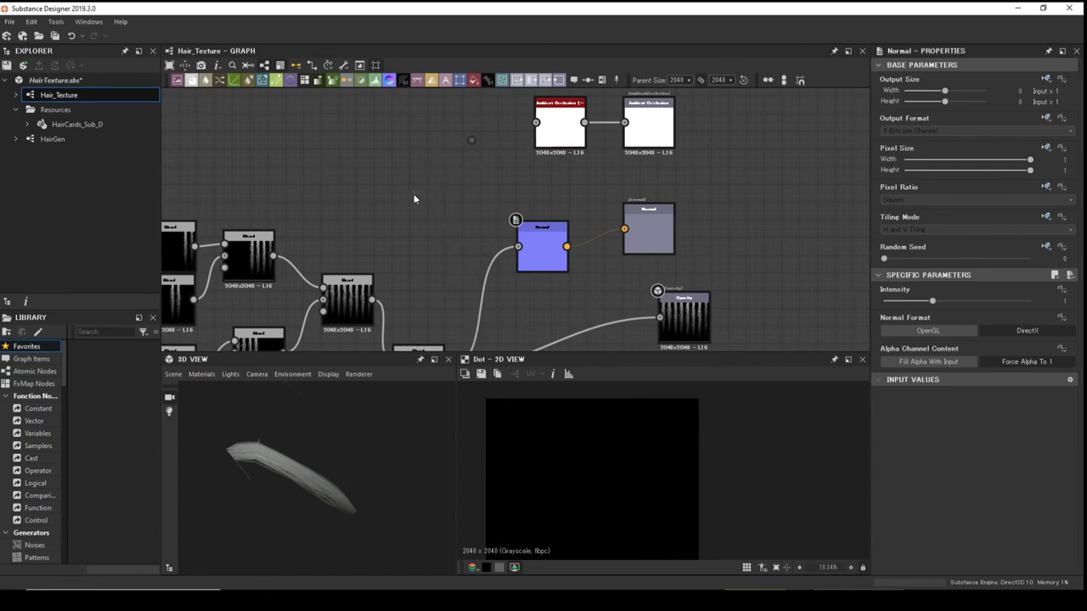
Connect the final Blend to the Ambient Occlusion node and preview the Ambient Occlusion output to inspect the strands up close.
{"action": "scroll", "coordinate": [413, 199], "scroll_direction": "down", "scroll_amount": 1}
{"action": "left_click_drag", "start_coordinate": [437, 342], "coordinate": [516, 137]}
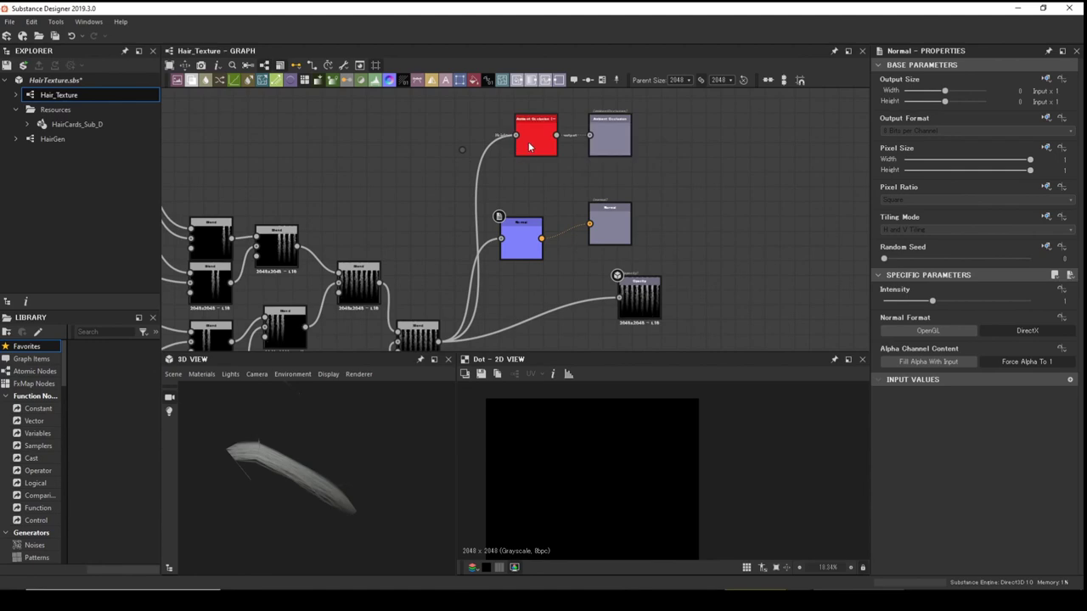
{"action": "double_click", "coordinate": [611, 136]}
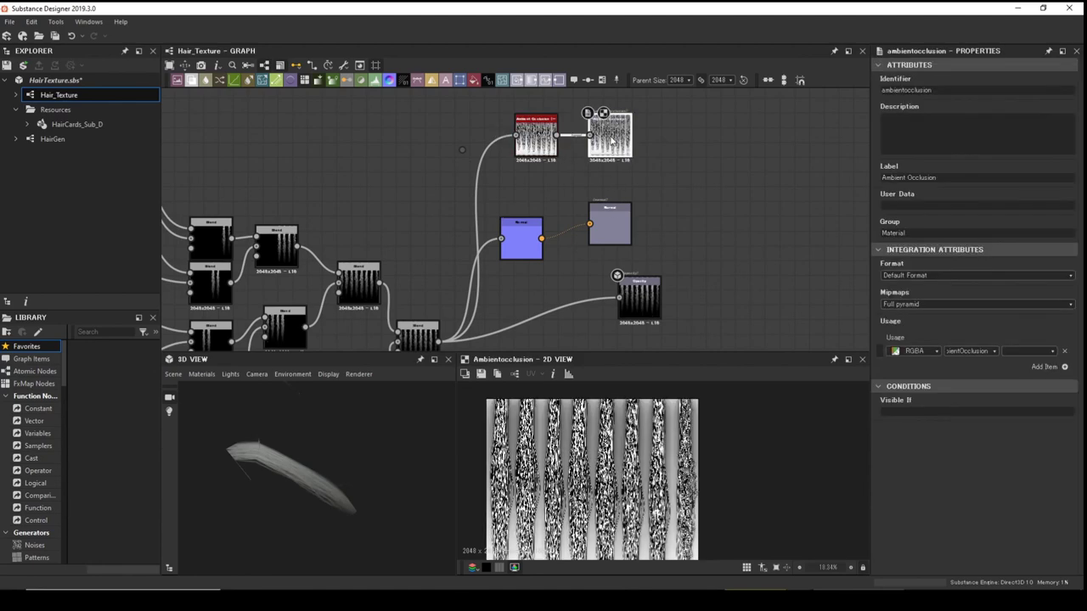
{"action": "scroll", "coordinate": [617, 473], "scroll_direction": "down", "scroll_amount": 1}
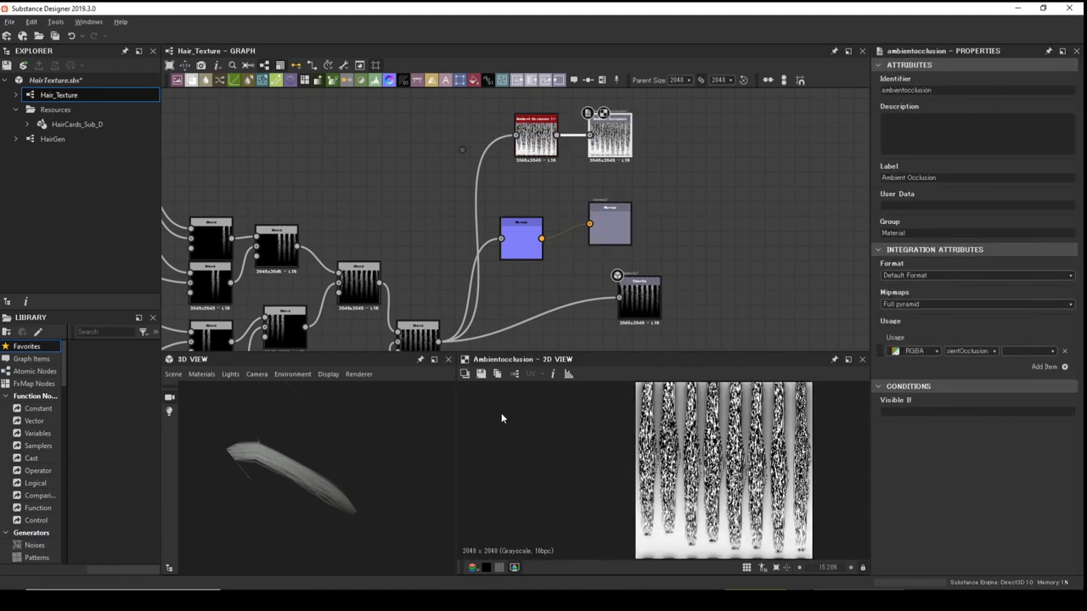
{"action": "scroll", "coordinate": [732, 455], "scroll_direction": "up", "scroll_amount": 4}
{"action": "middle_click_drag", "start_coordinate": [701, 458], "coordinate": [542, 456]}
{"action": "scroll", "coordinate": [694, 454], "scroll_direction": "up", "scroll_amount": 3}
{"action": "scroll", "coordinate": [695, 455], "scroll_direction": "down", "scroll_amount": 4}
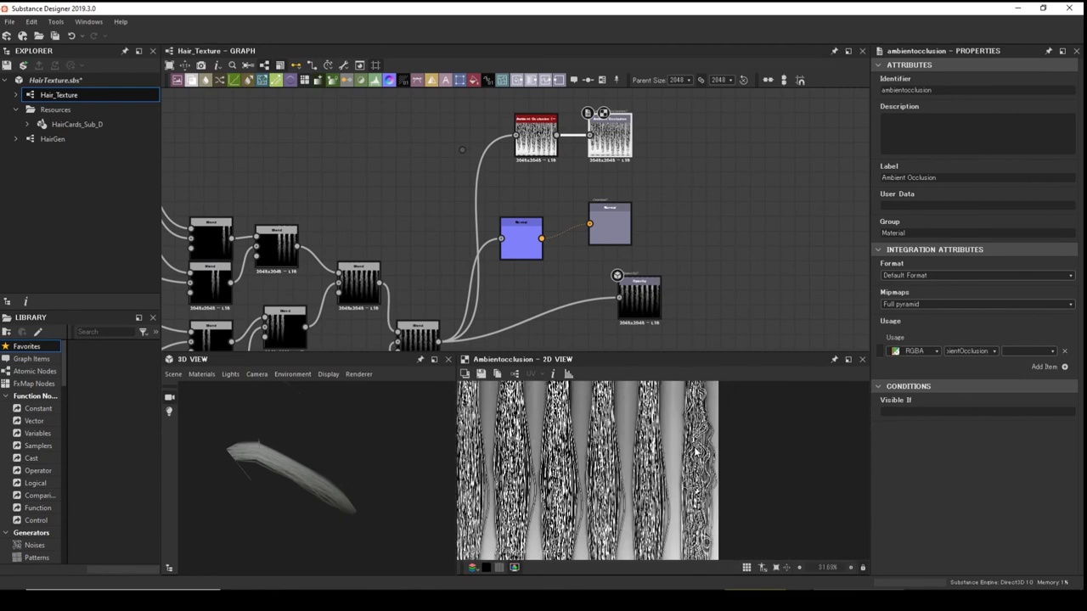